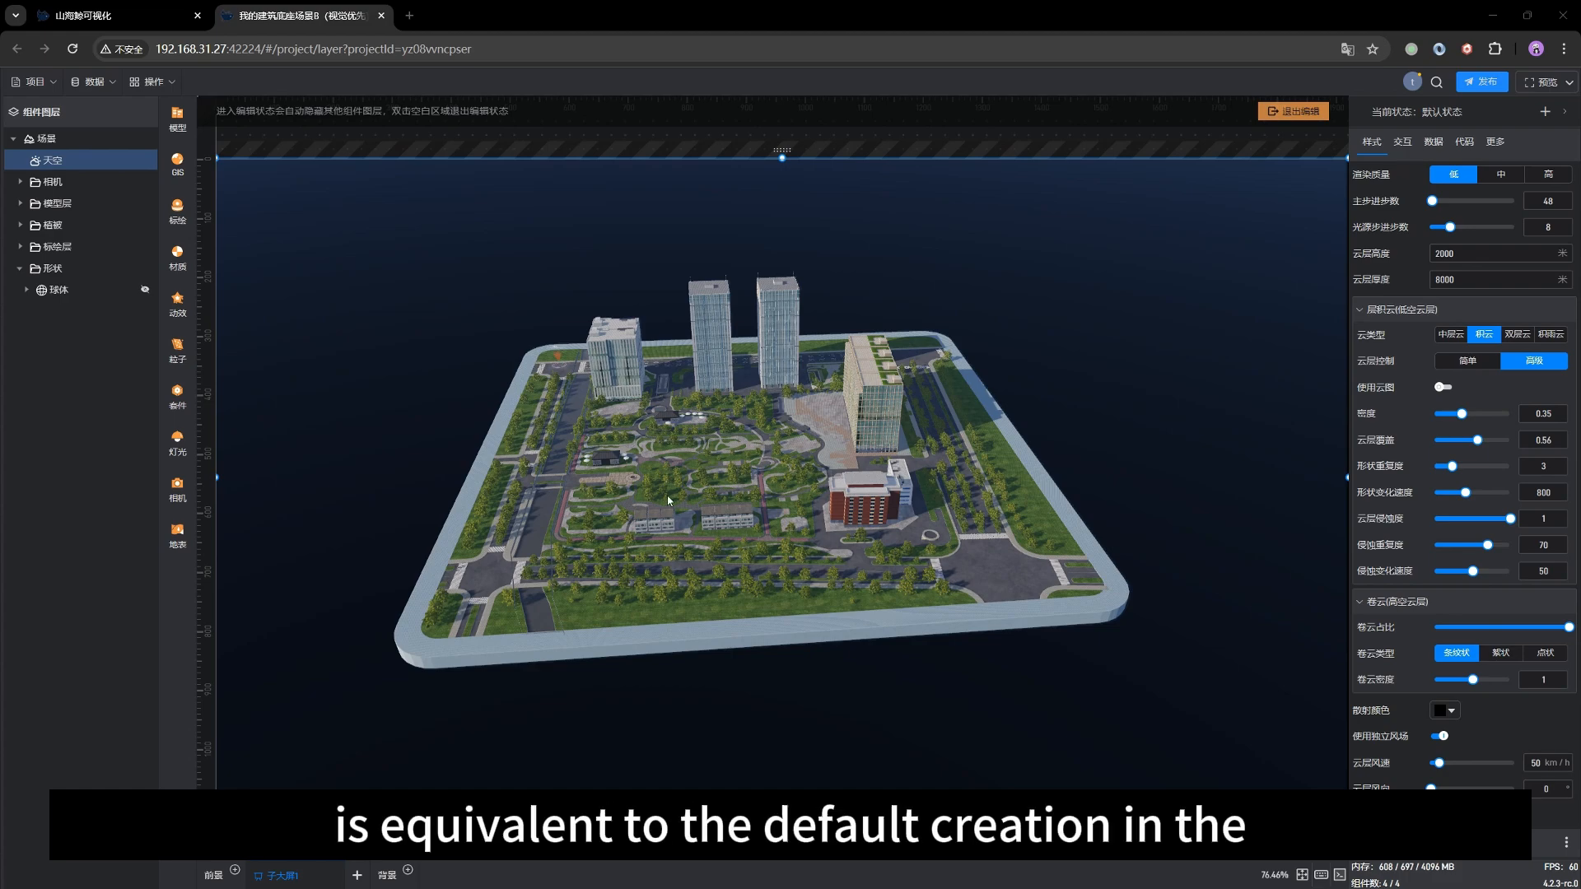
Examine the city scene under the dynamic sky from high and low angles and review the sky component's settings.
left_click_drag(602, 572, 709, 504)
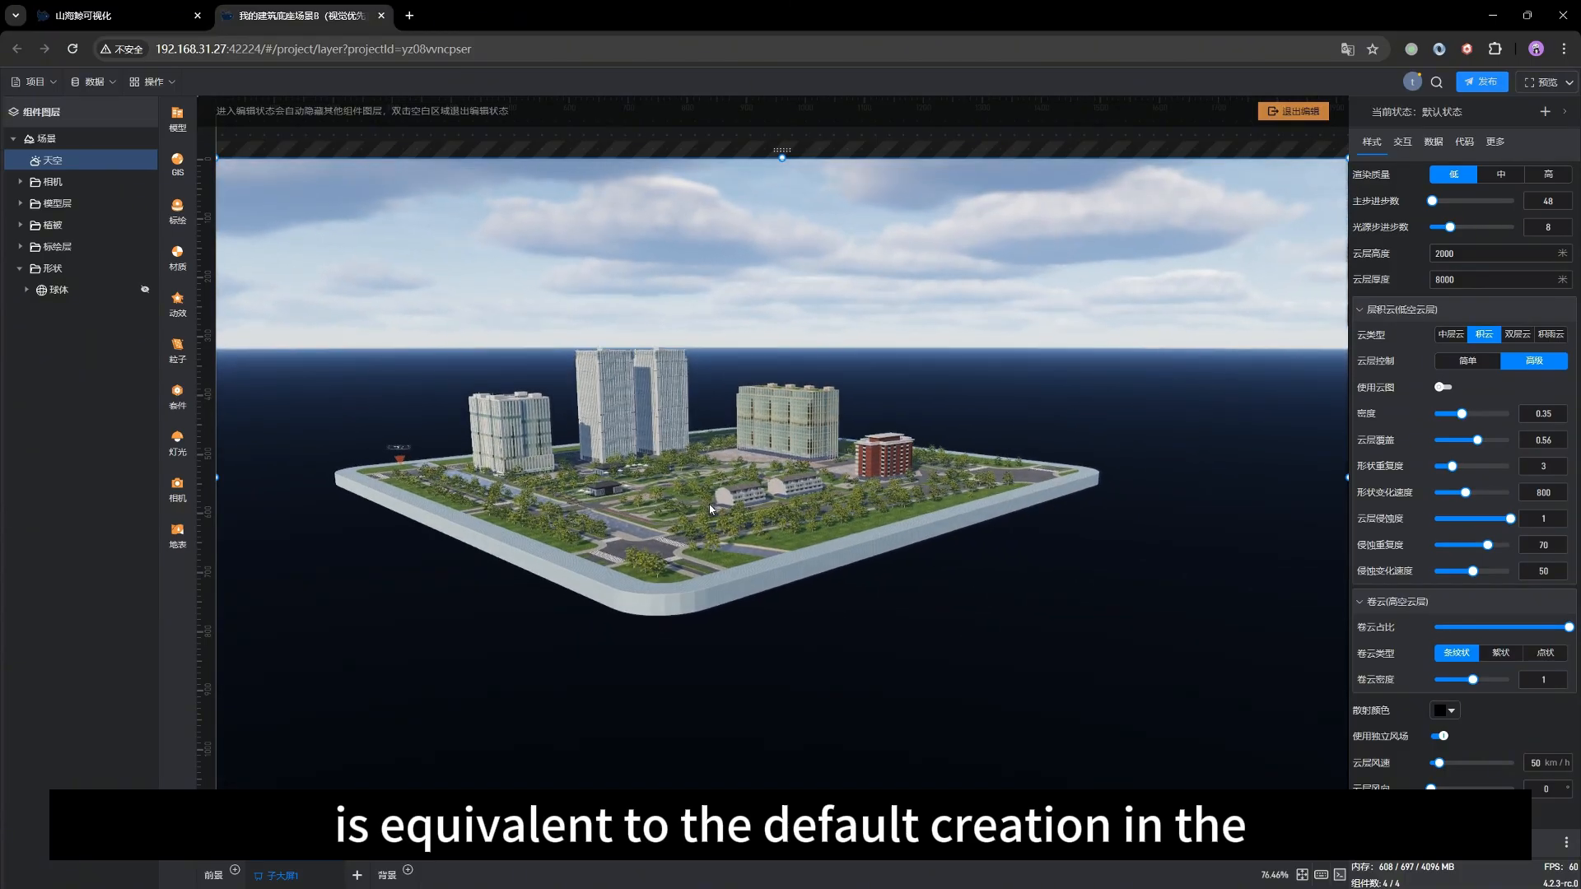
left_click(122, 158)
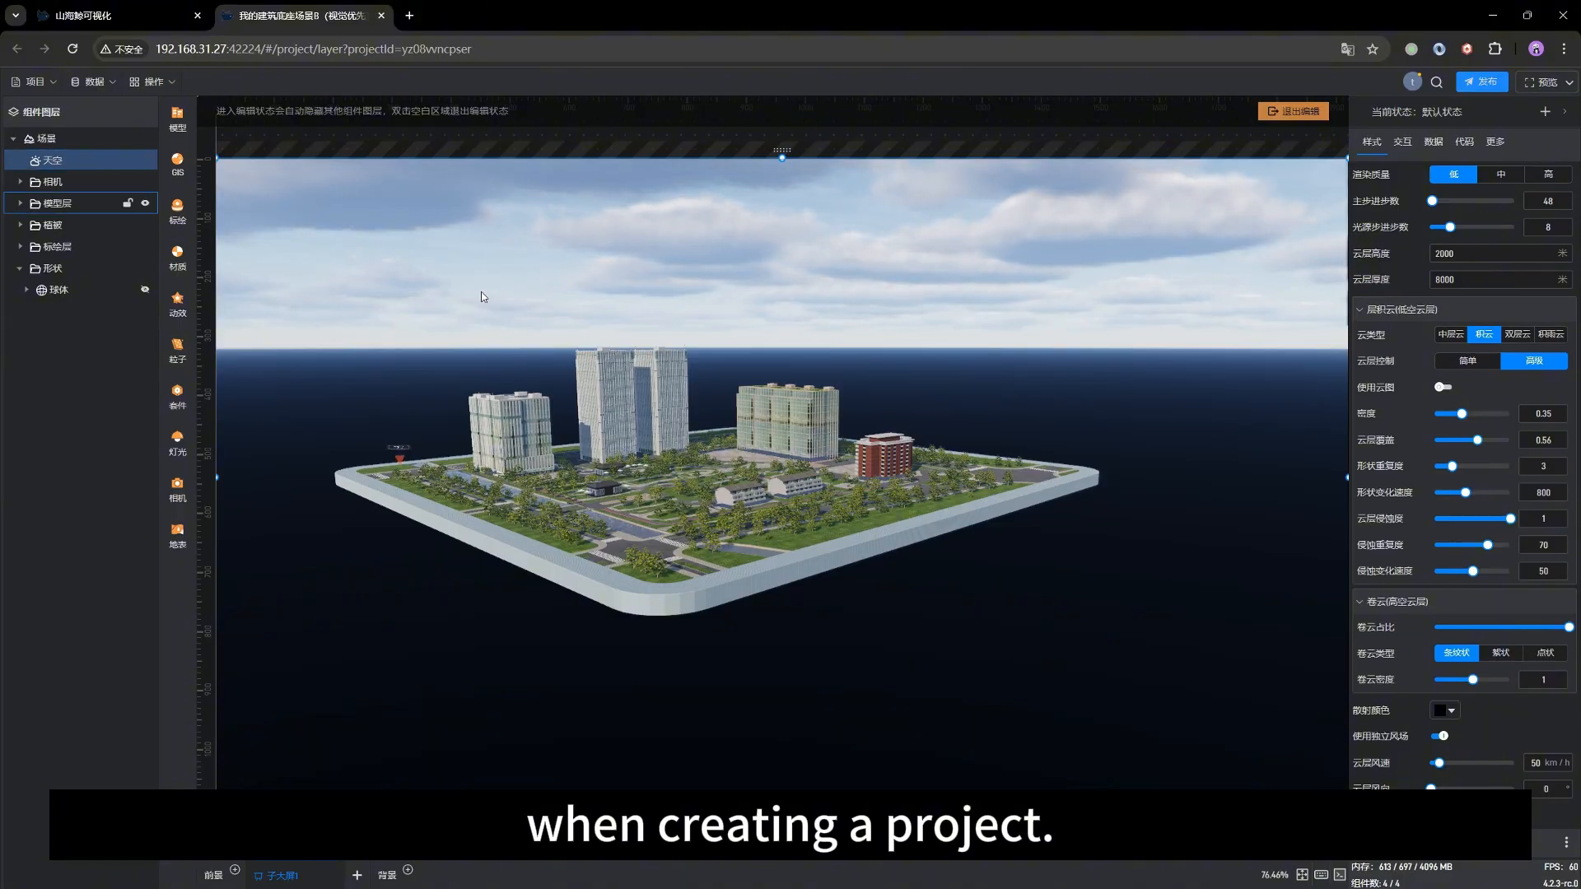
scroll(1442, 476, "up", 5)
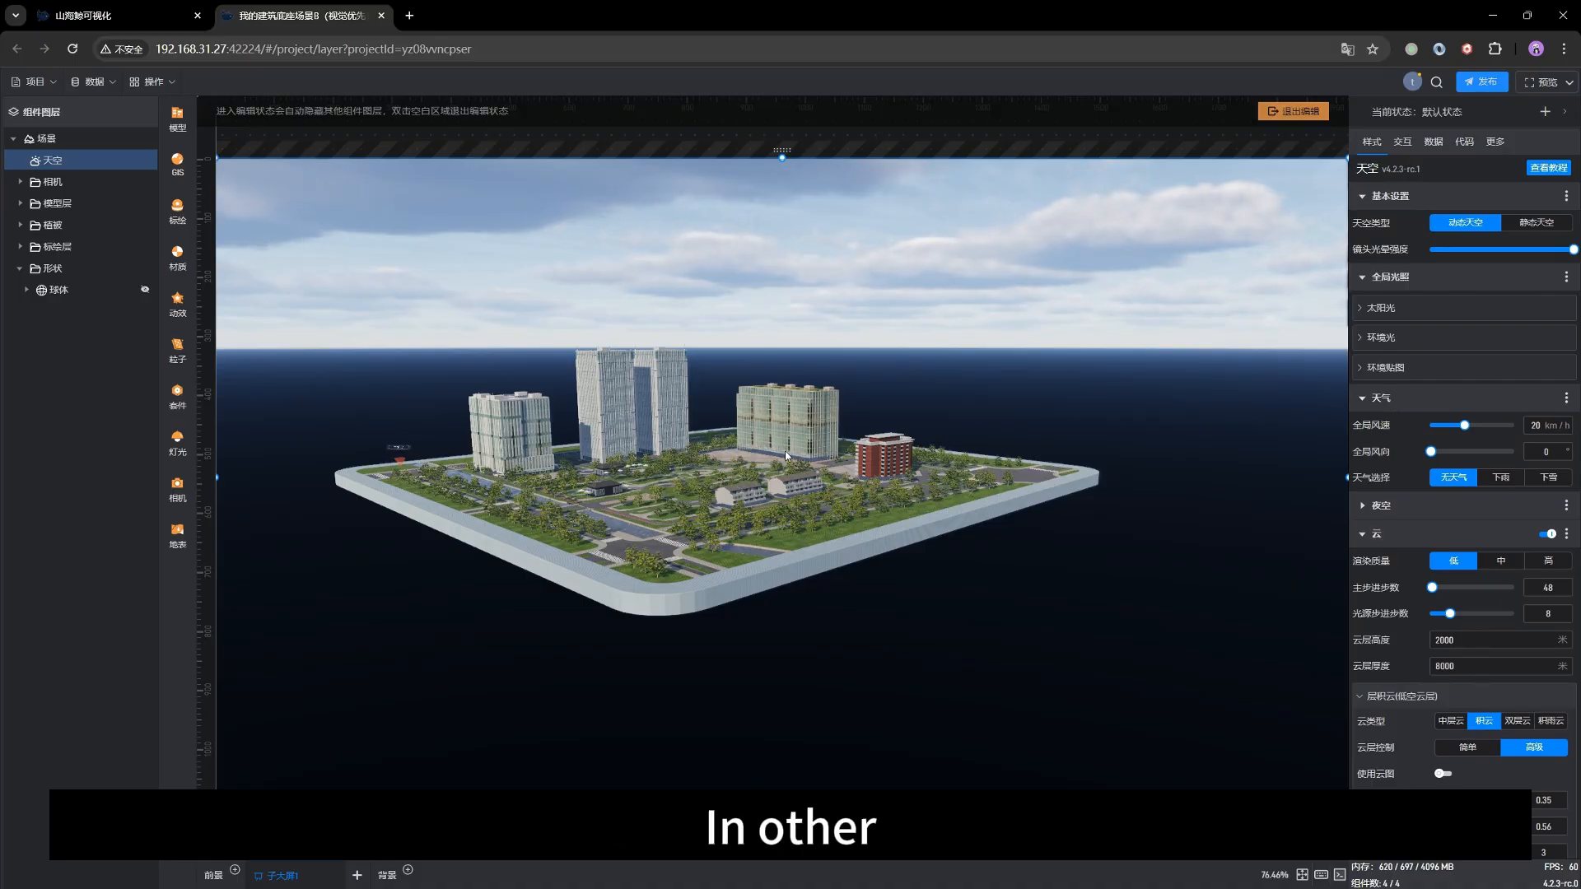
left_click_drag(745, 465, 676, 522)
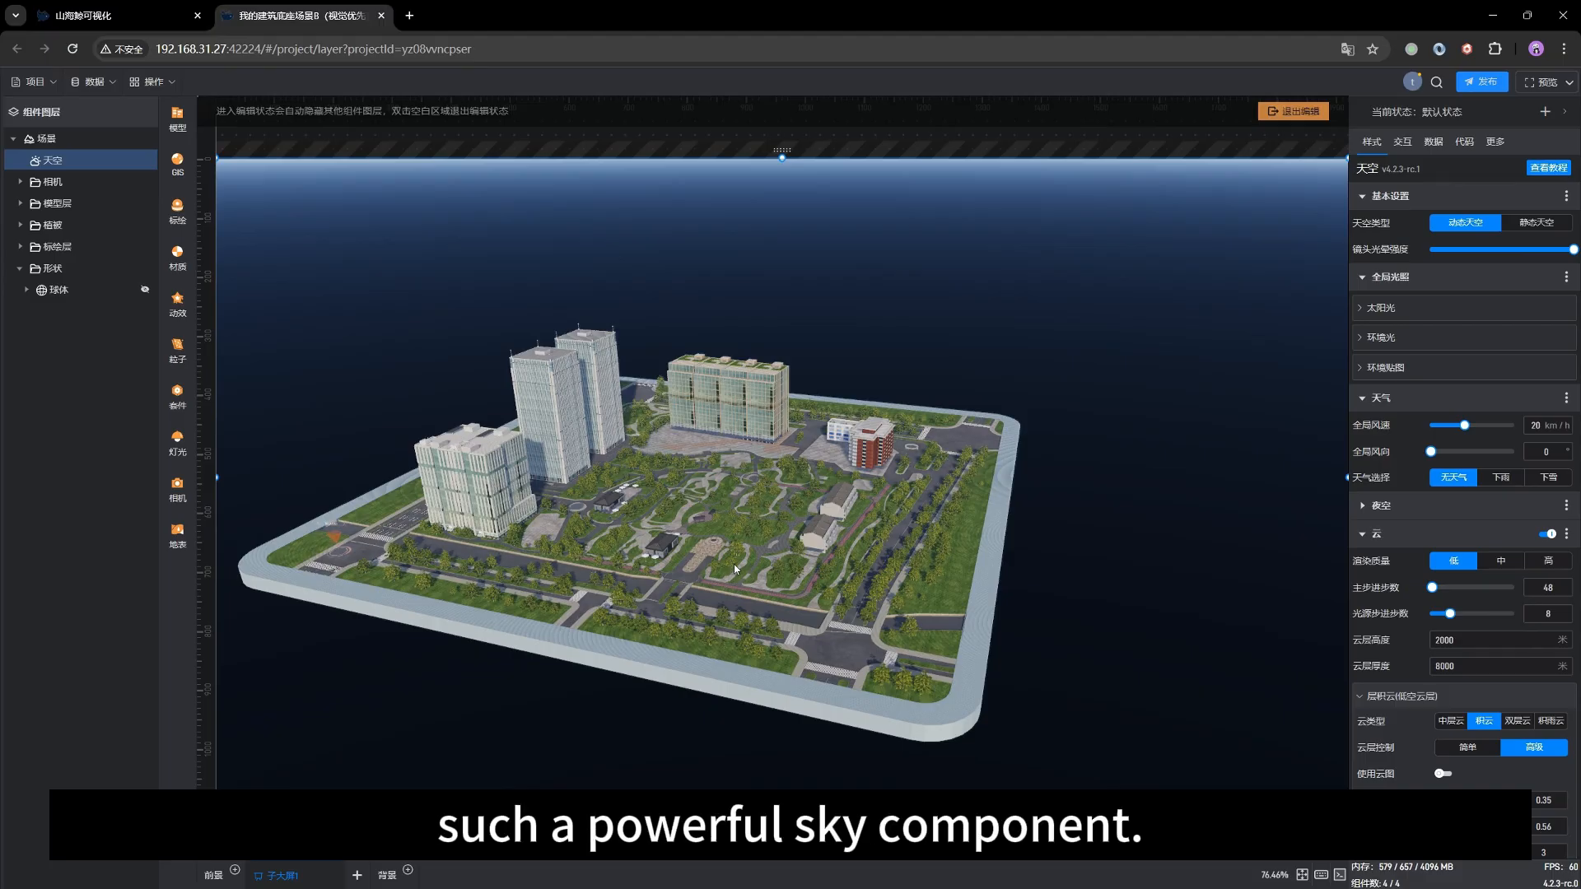
scroll(733, 565, "up", 3)
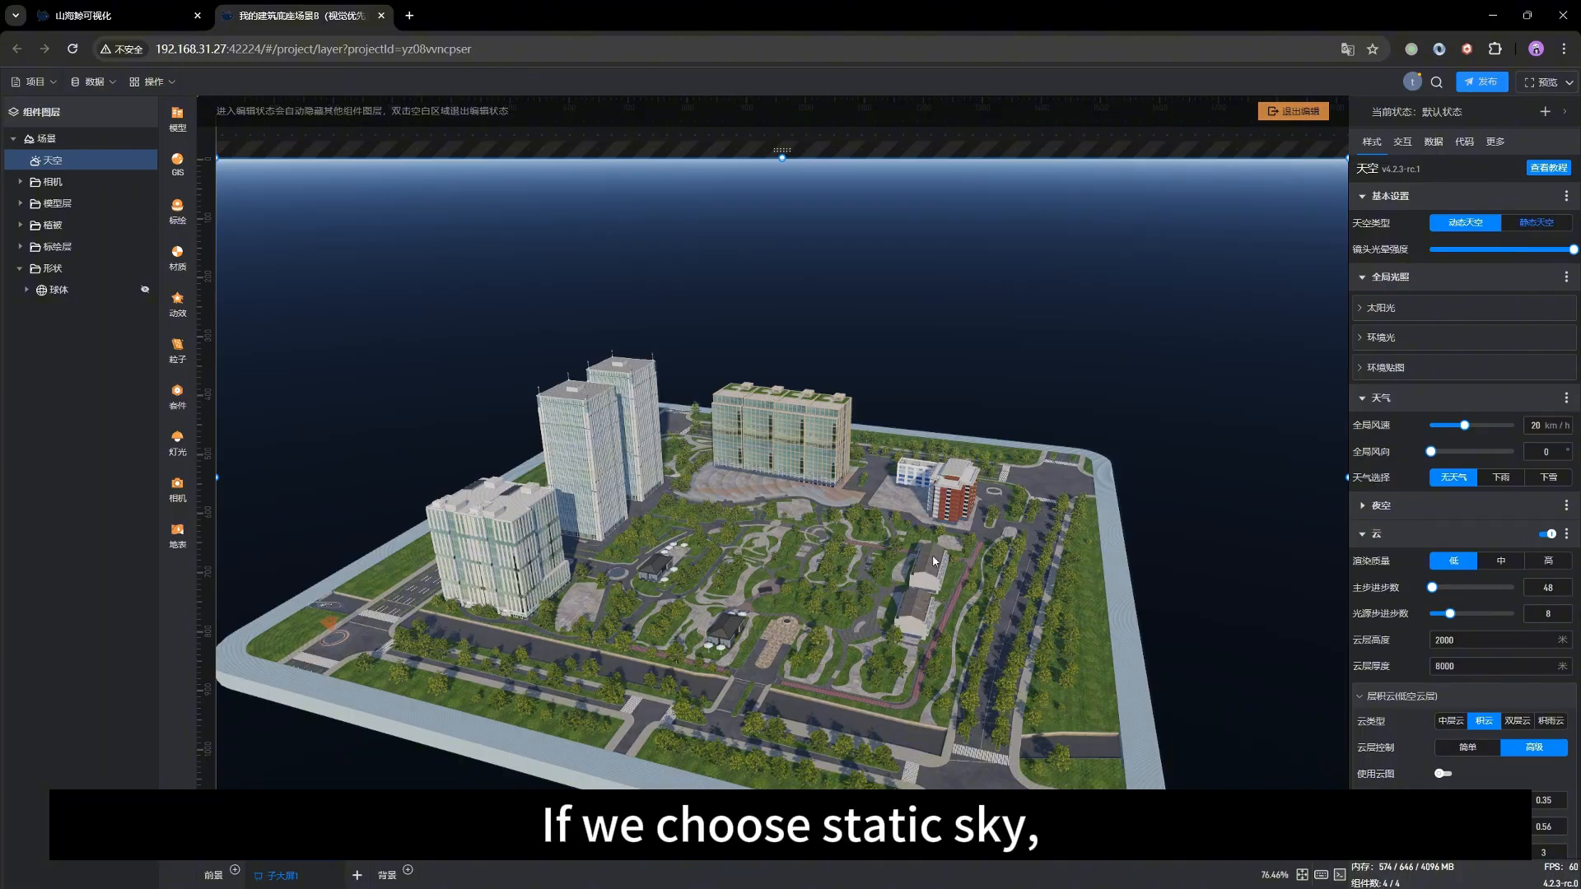
left_click_drag(764, 594, 764, 567)
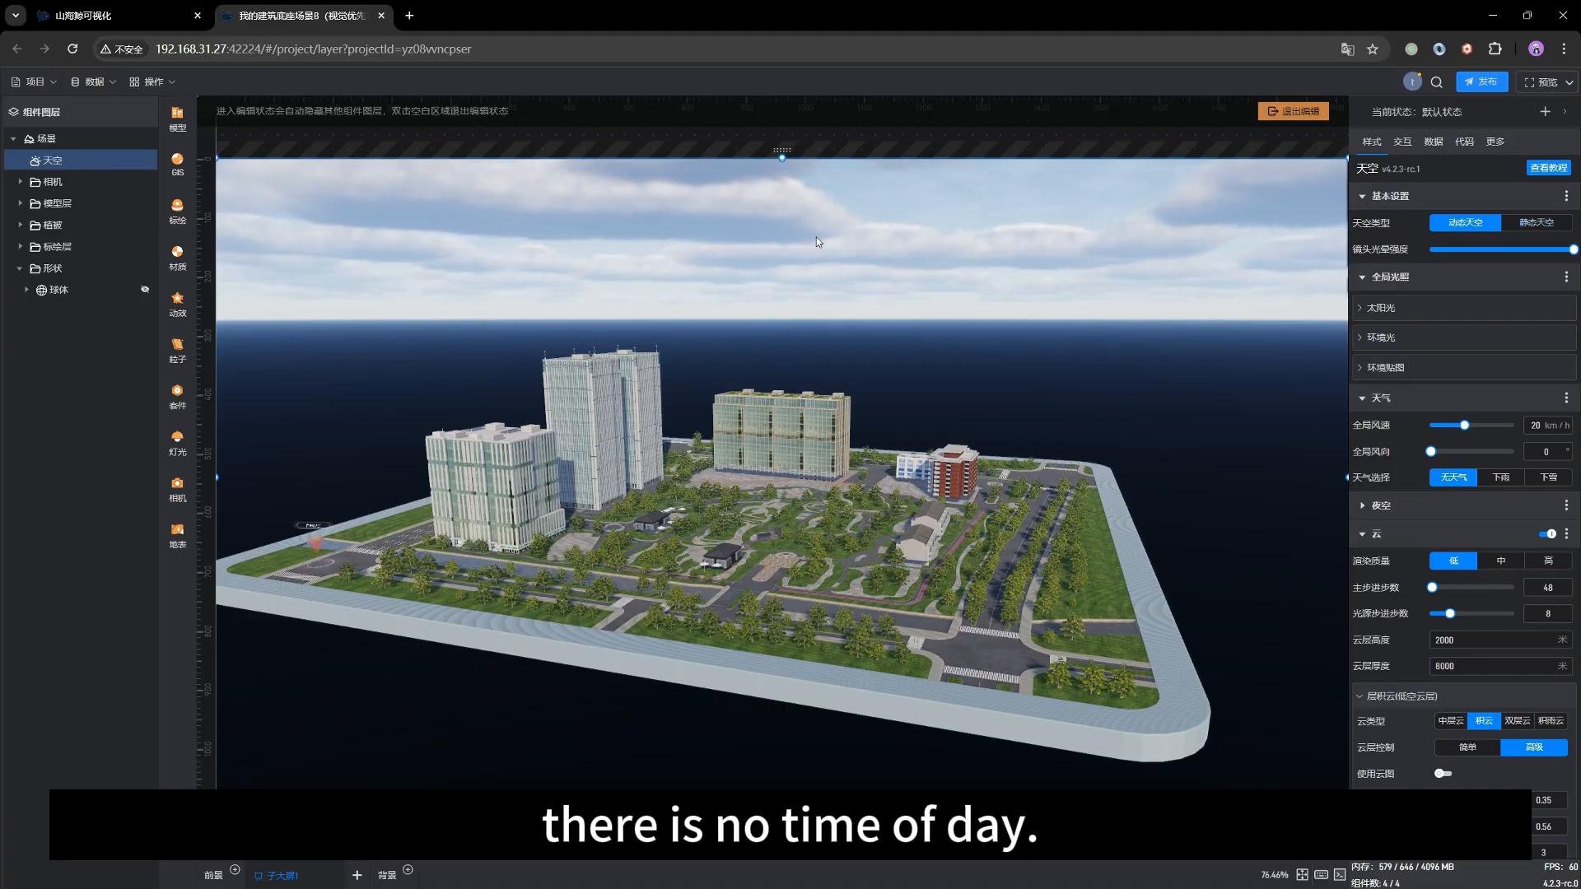
left_click_drag(1007, 499, 996, 473)
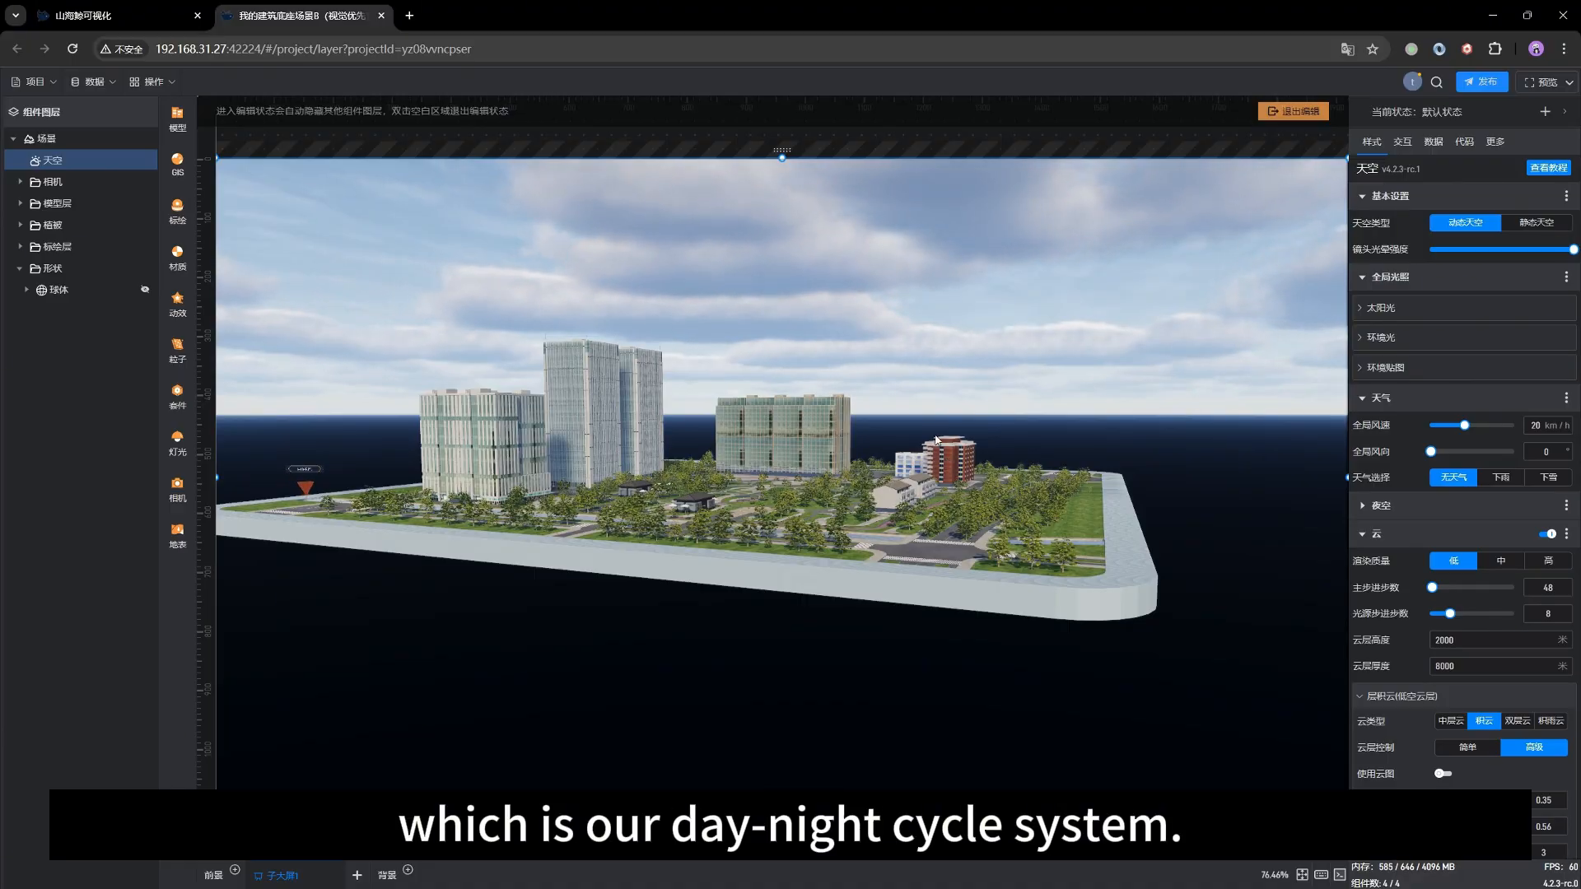
left_click_drag(855, 461, 769, 519)
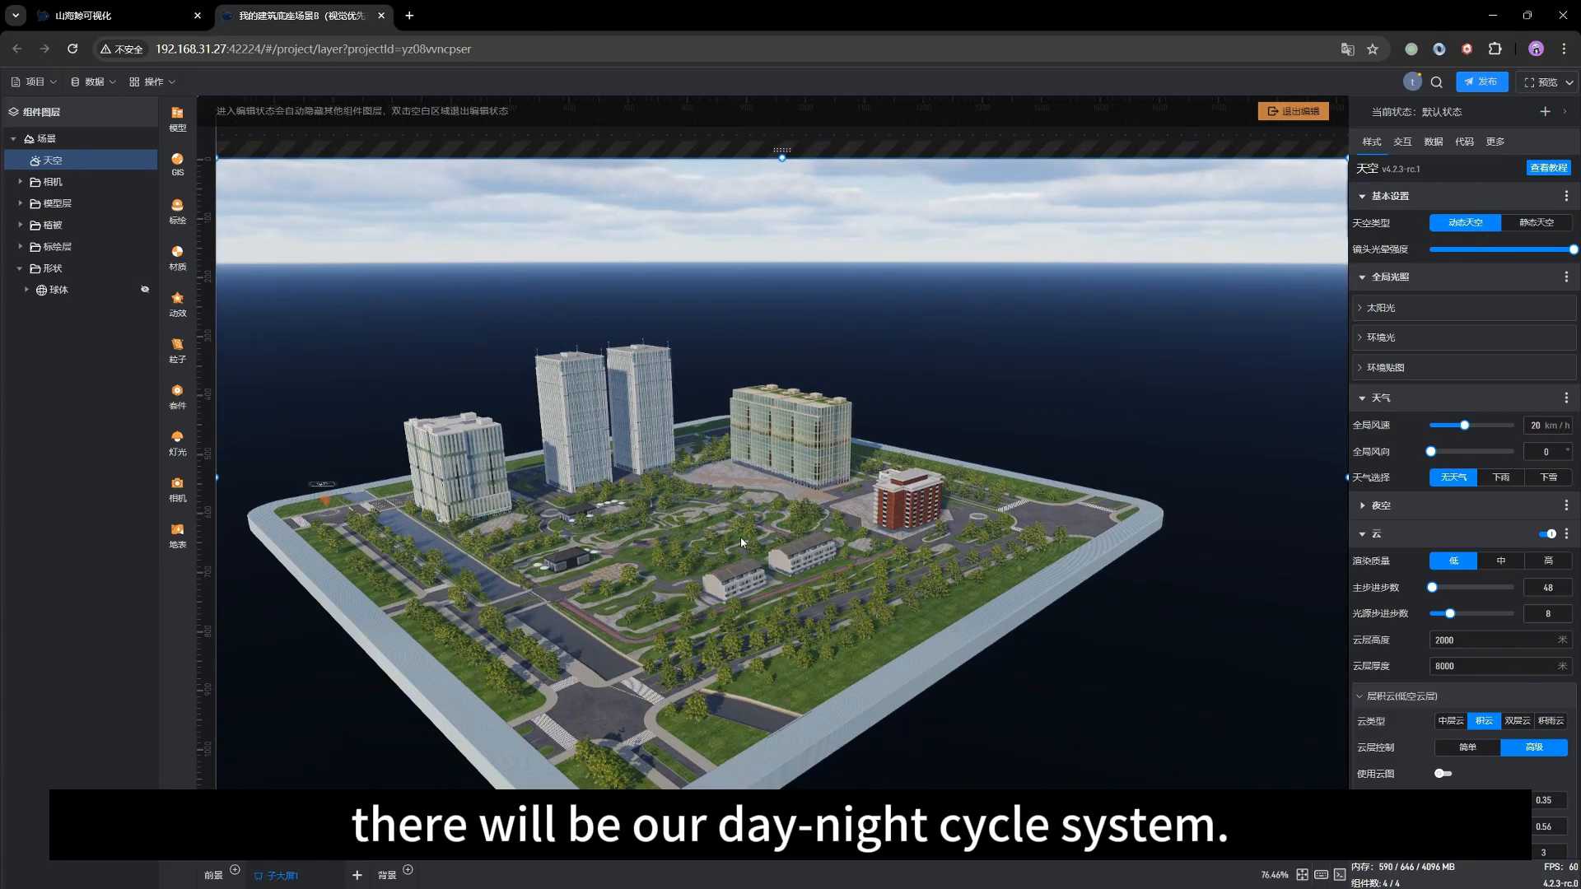
left_click_drag(736, 533, 747, 510)
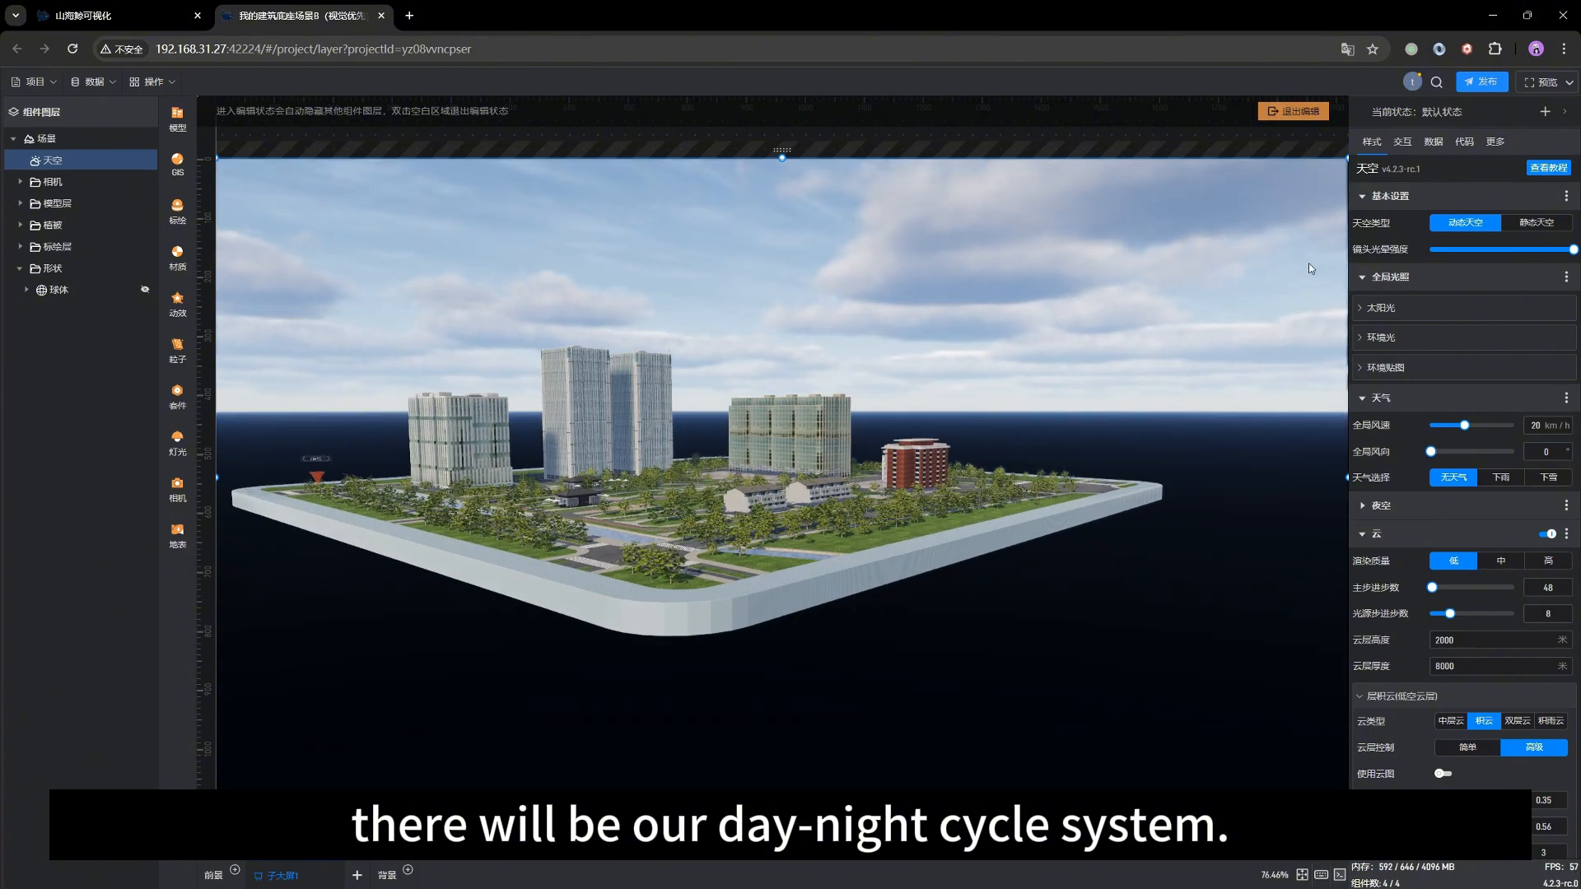
Switch the sky type to static and try the cube map option with its six face slots before returning to the single map.
left_click(1536, 224)
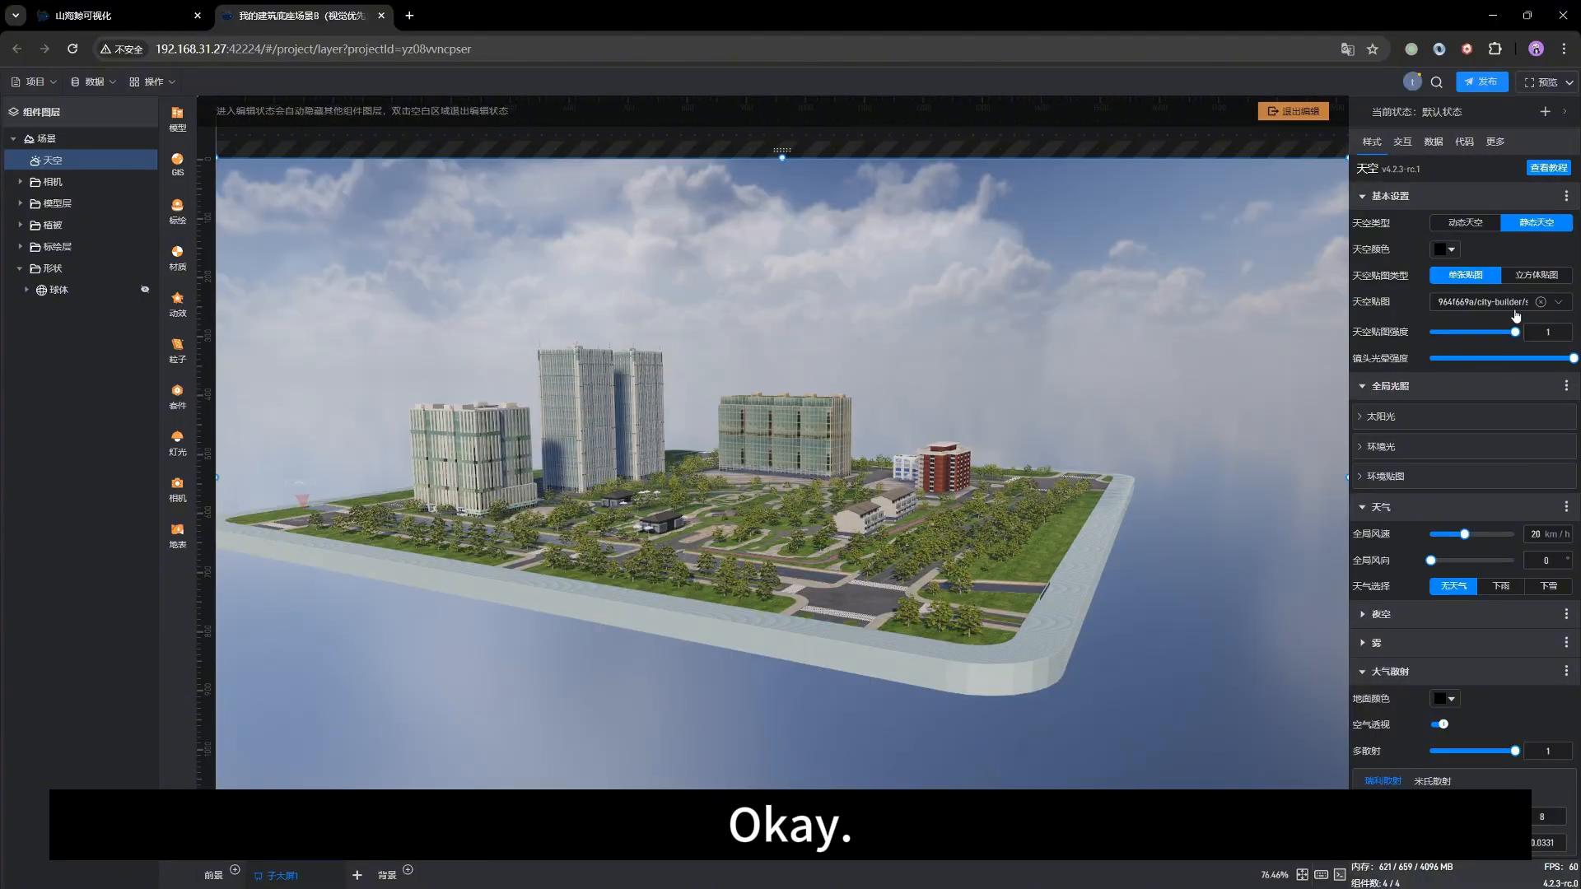
left_click(1539, 277)
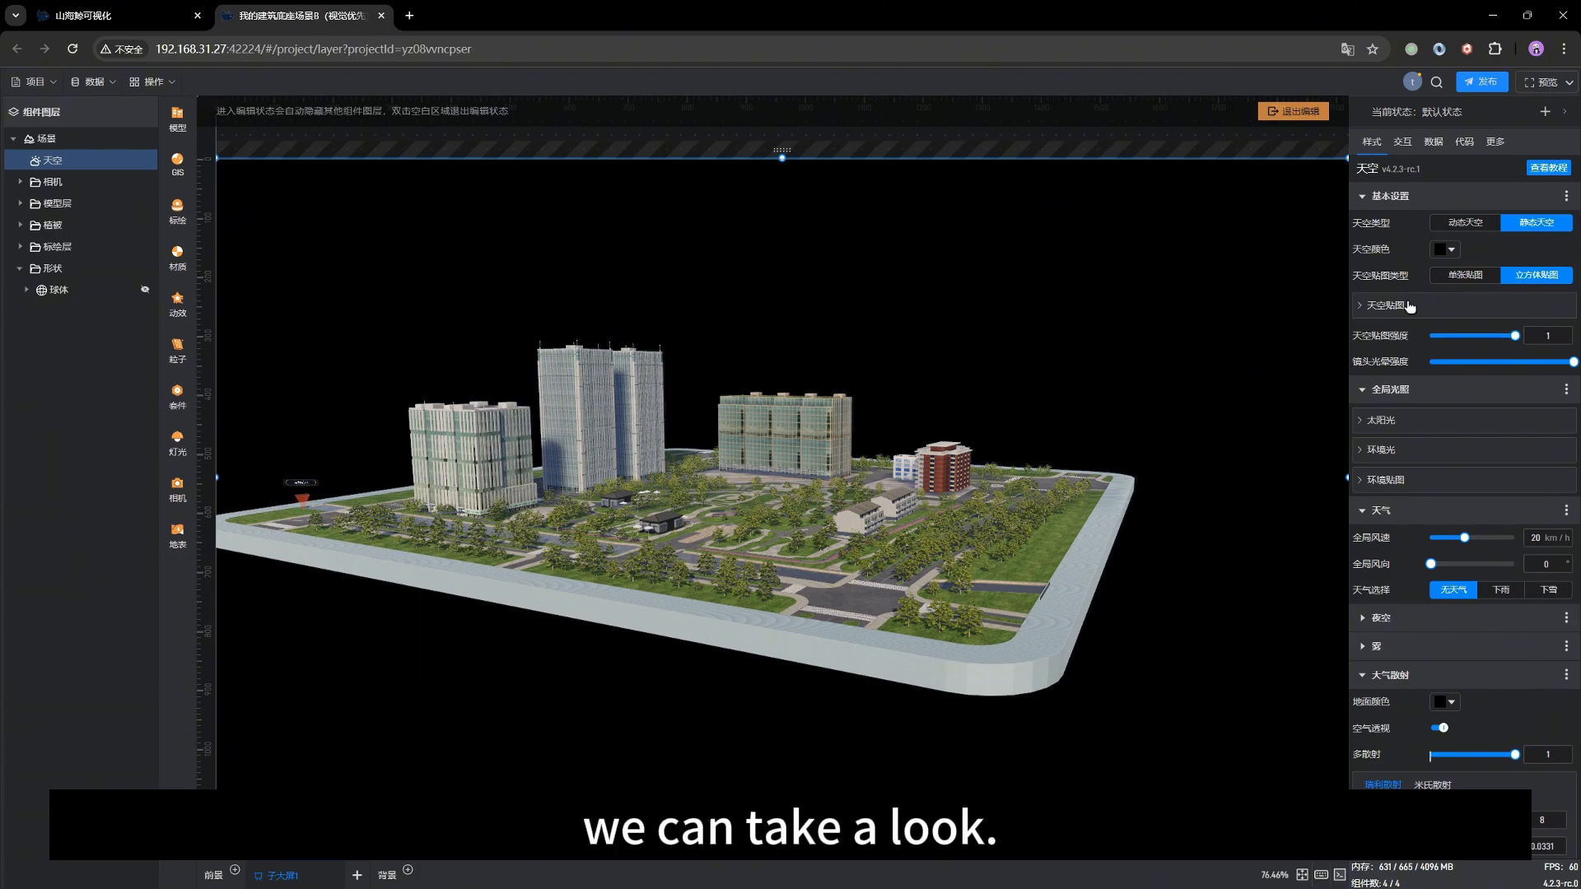
left_click(1379, 308)
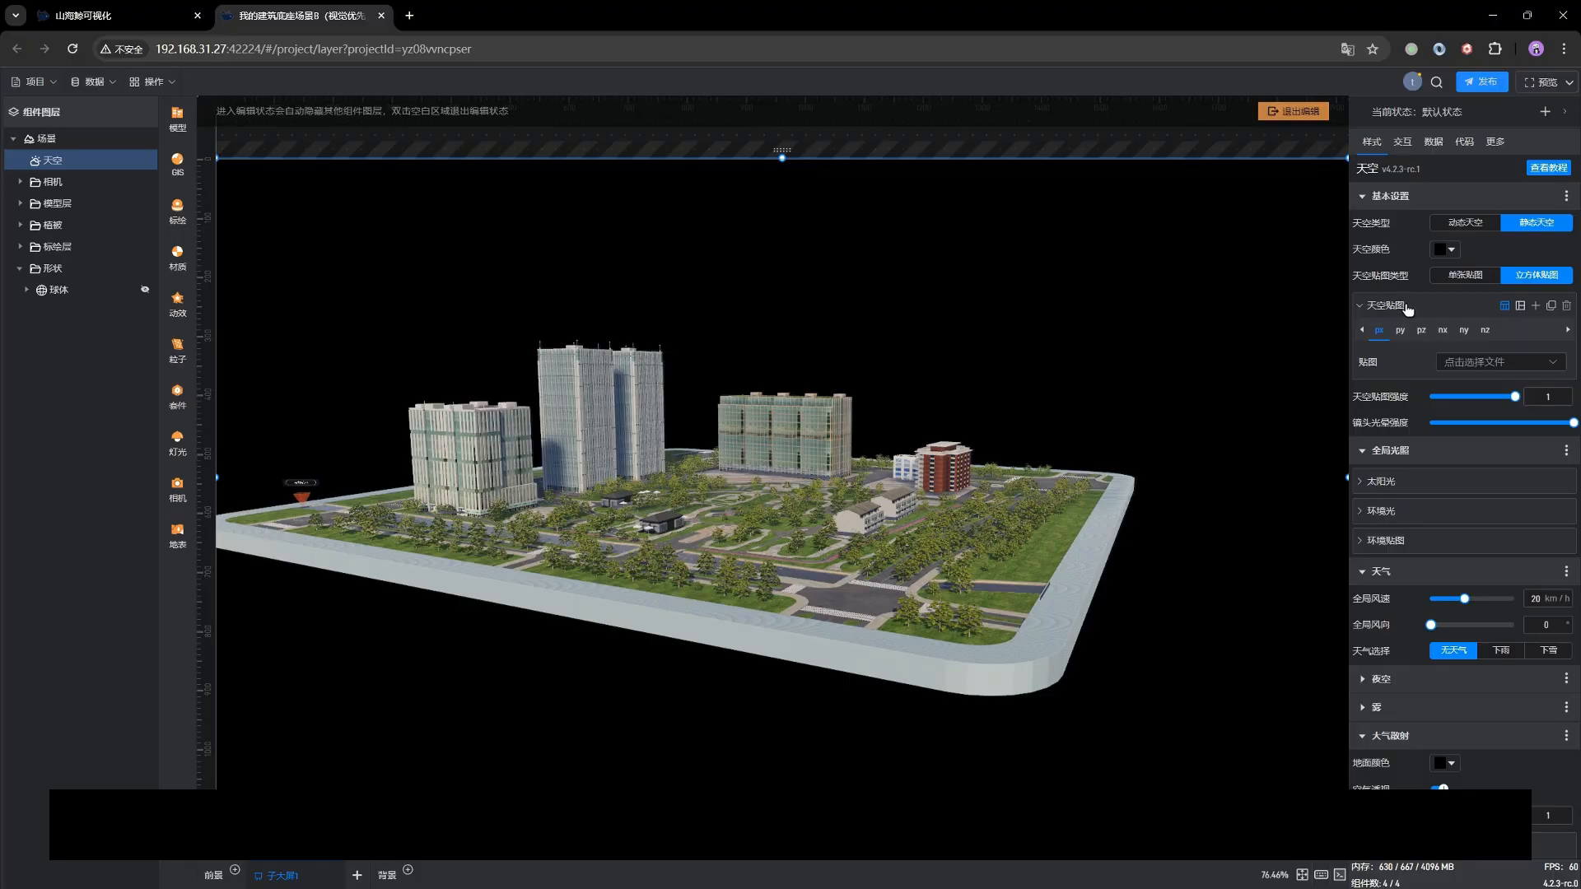
left_click(1481, 279)
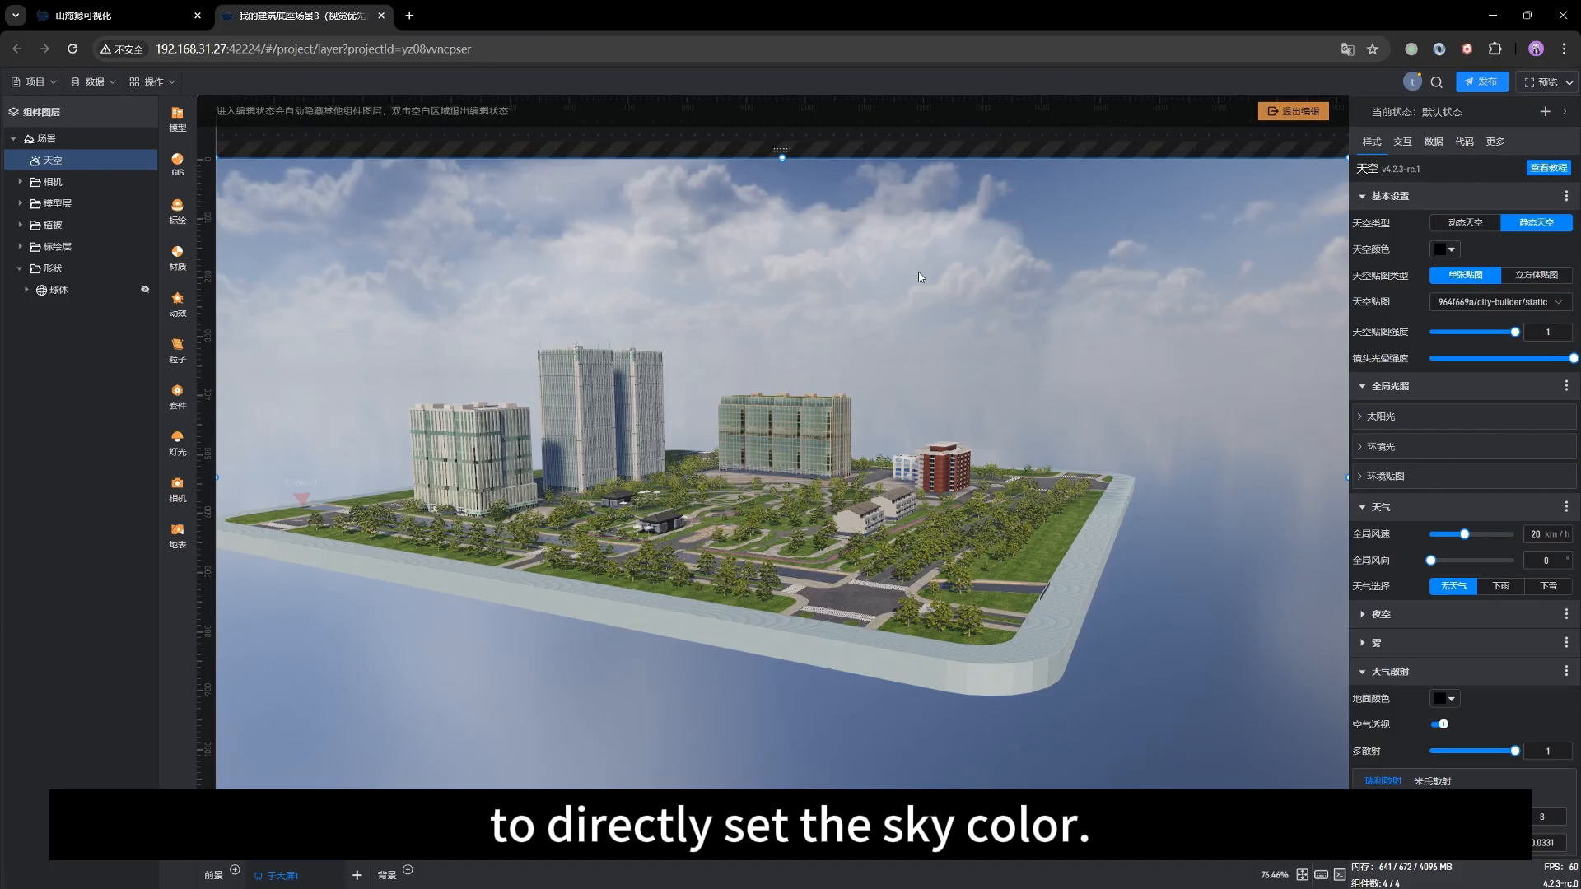
Clear the static sky's texture map and try the dark red #170707FF and the red #912828FF as sky colour, discarding the colour change.
left_click(1541, 302)
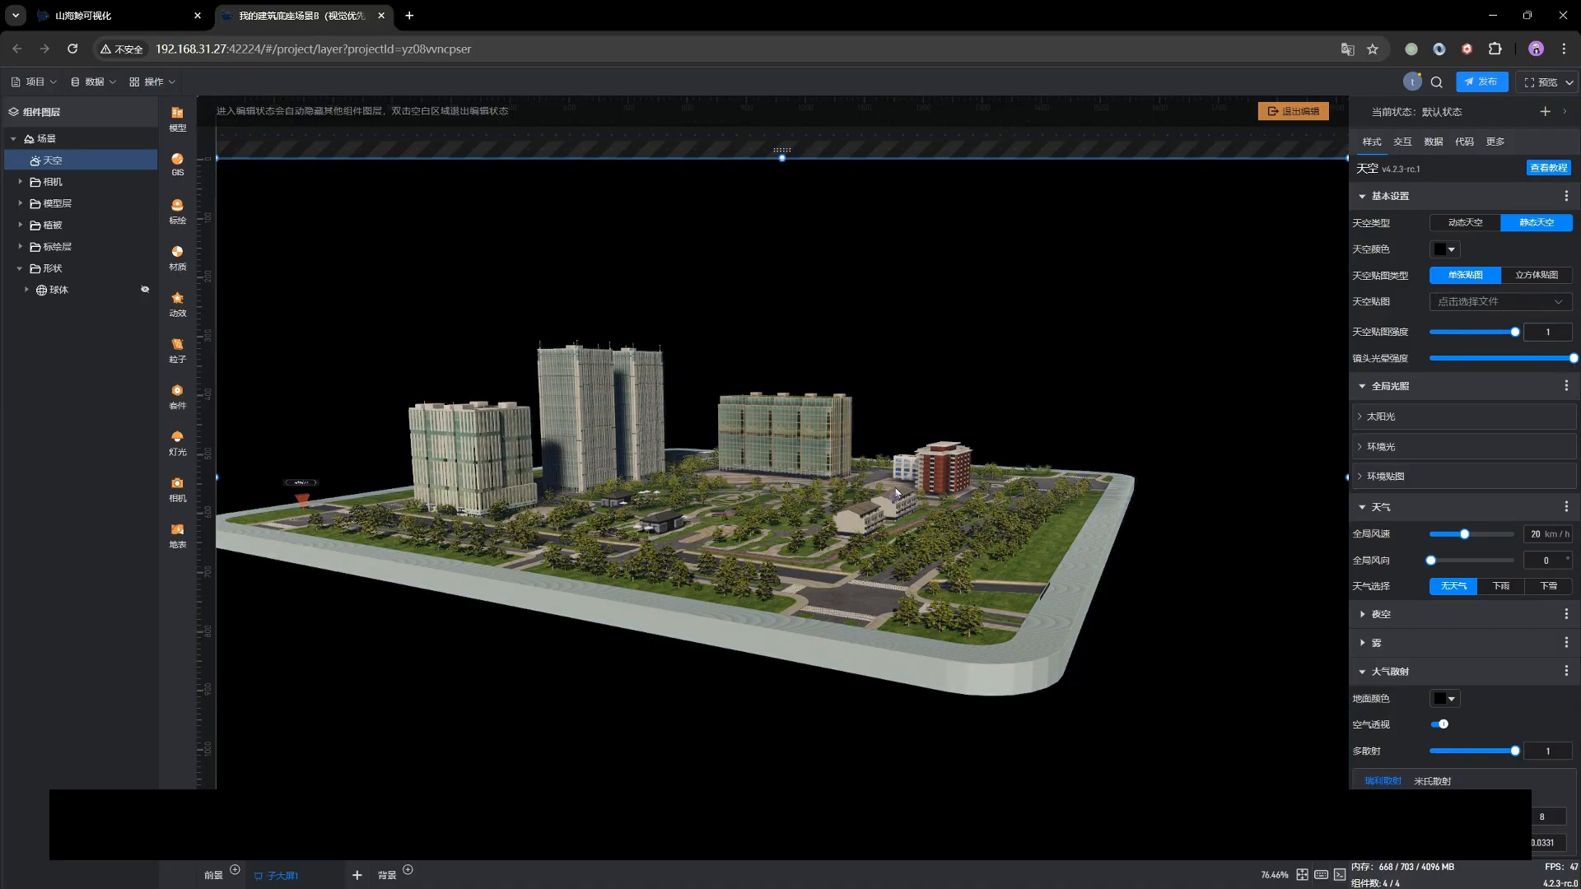
left_click_drag(896, 506, 933, 497)
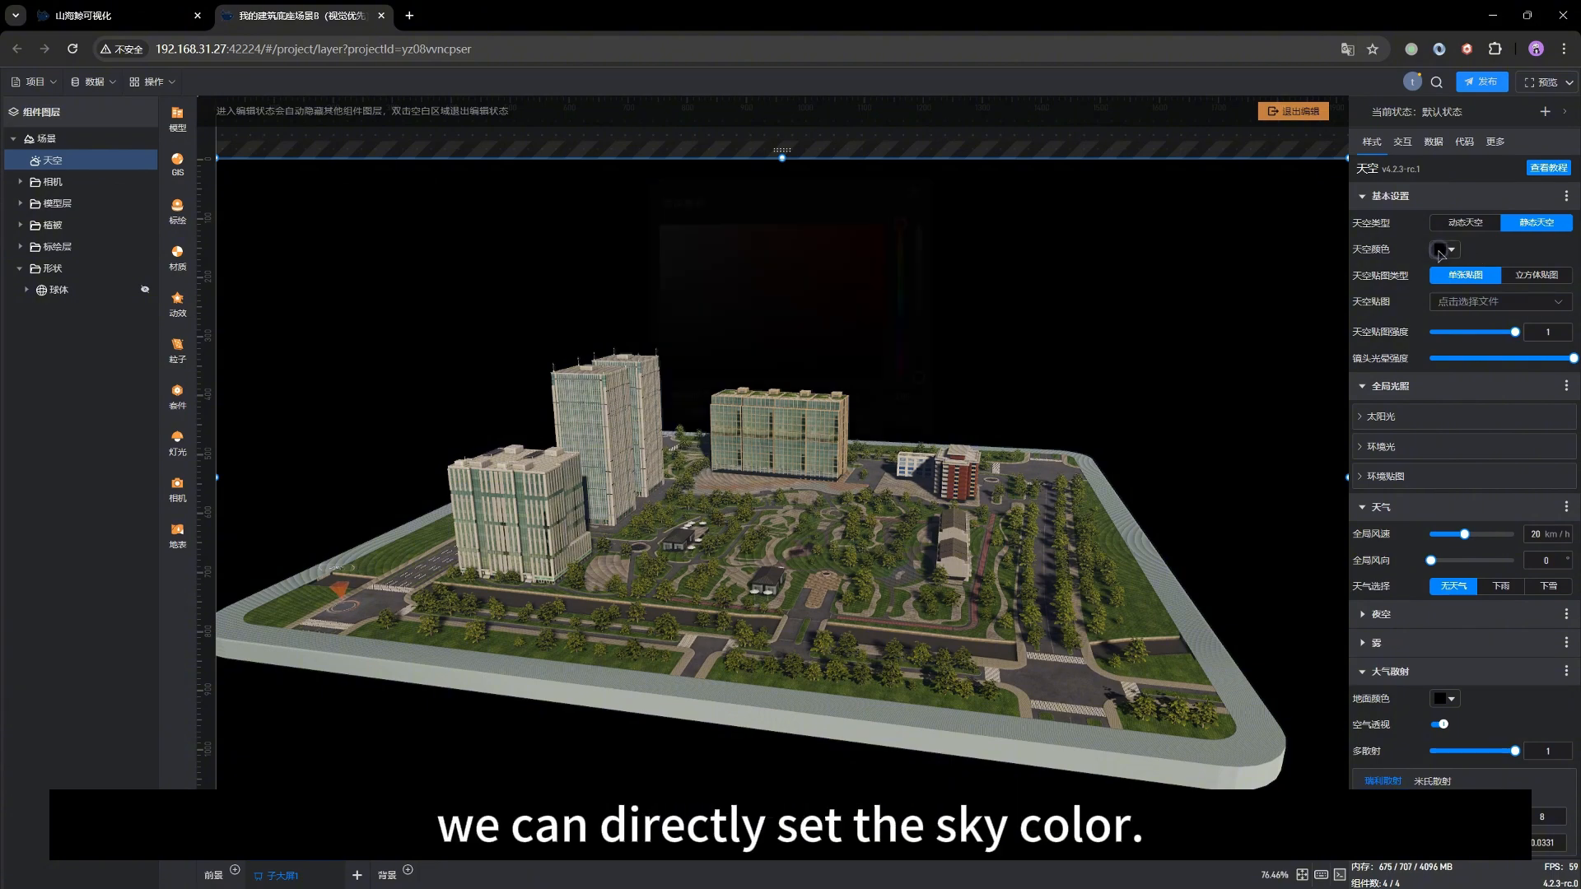
left_click(1445, 250)
left_click_drag(850, 283, 817, 376)
left_click(833, 249)
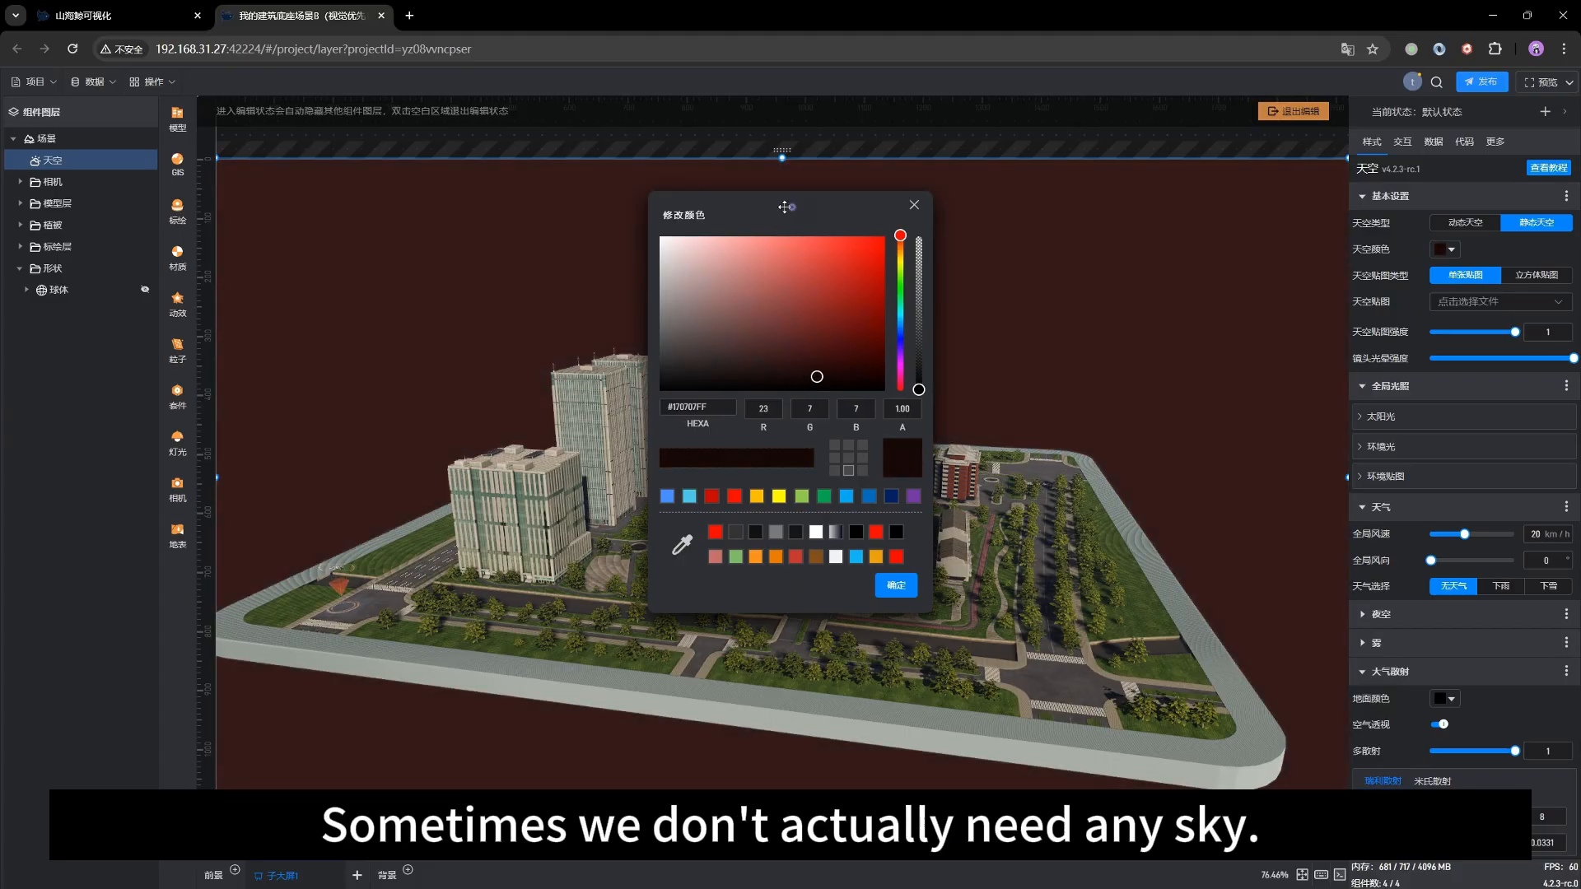
left_click_drag(792, 209, 211, 154)
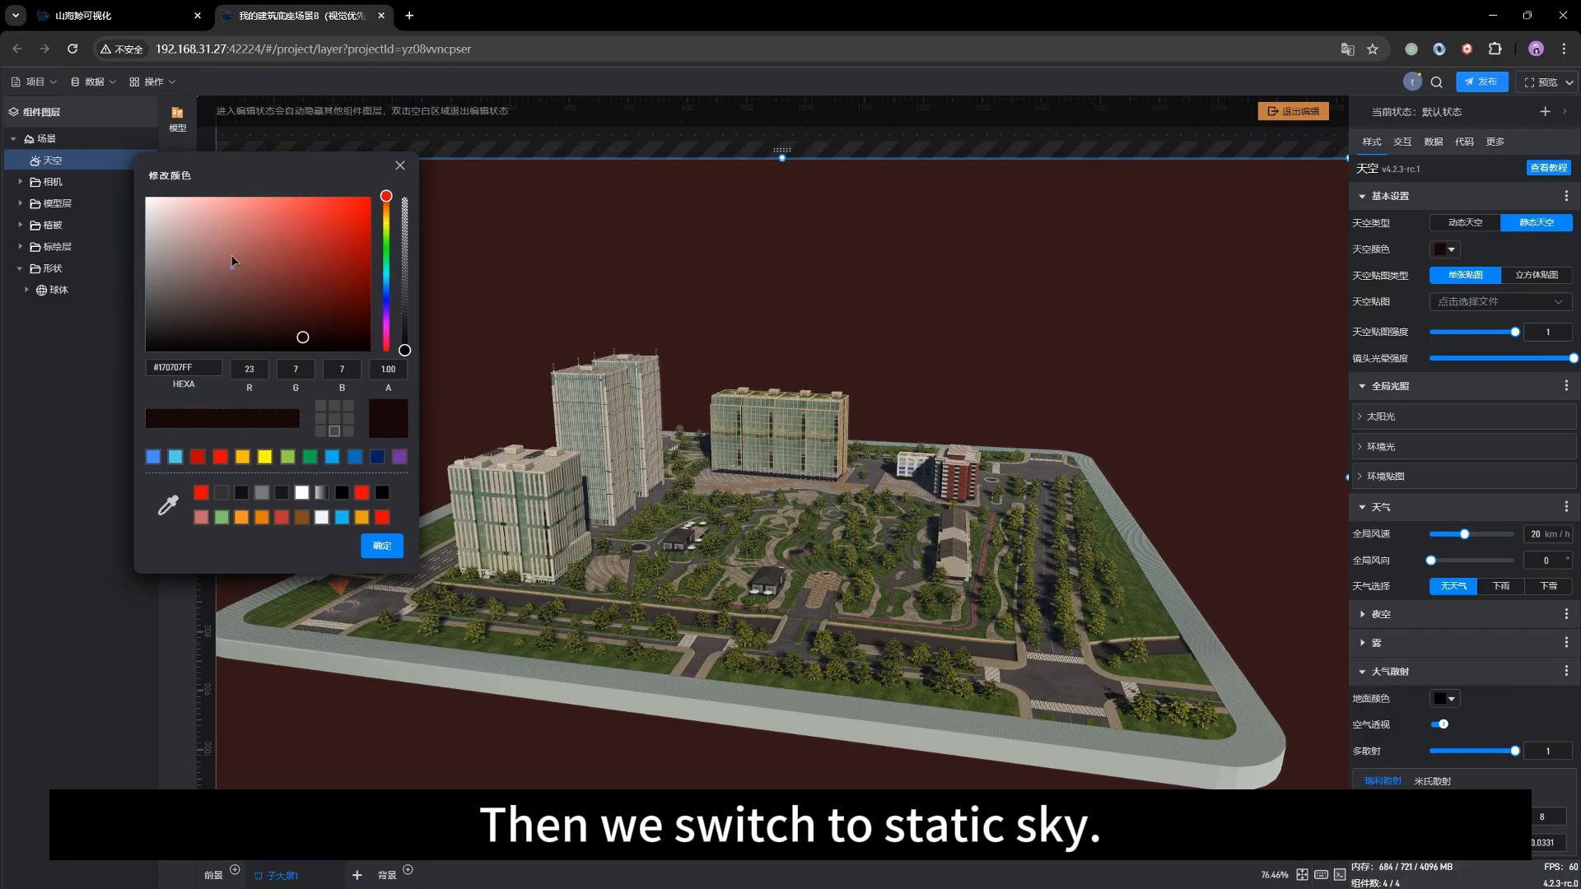
left_click_drag(234, 260, 279, 263)
left_click(309, 264)
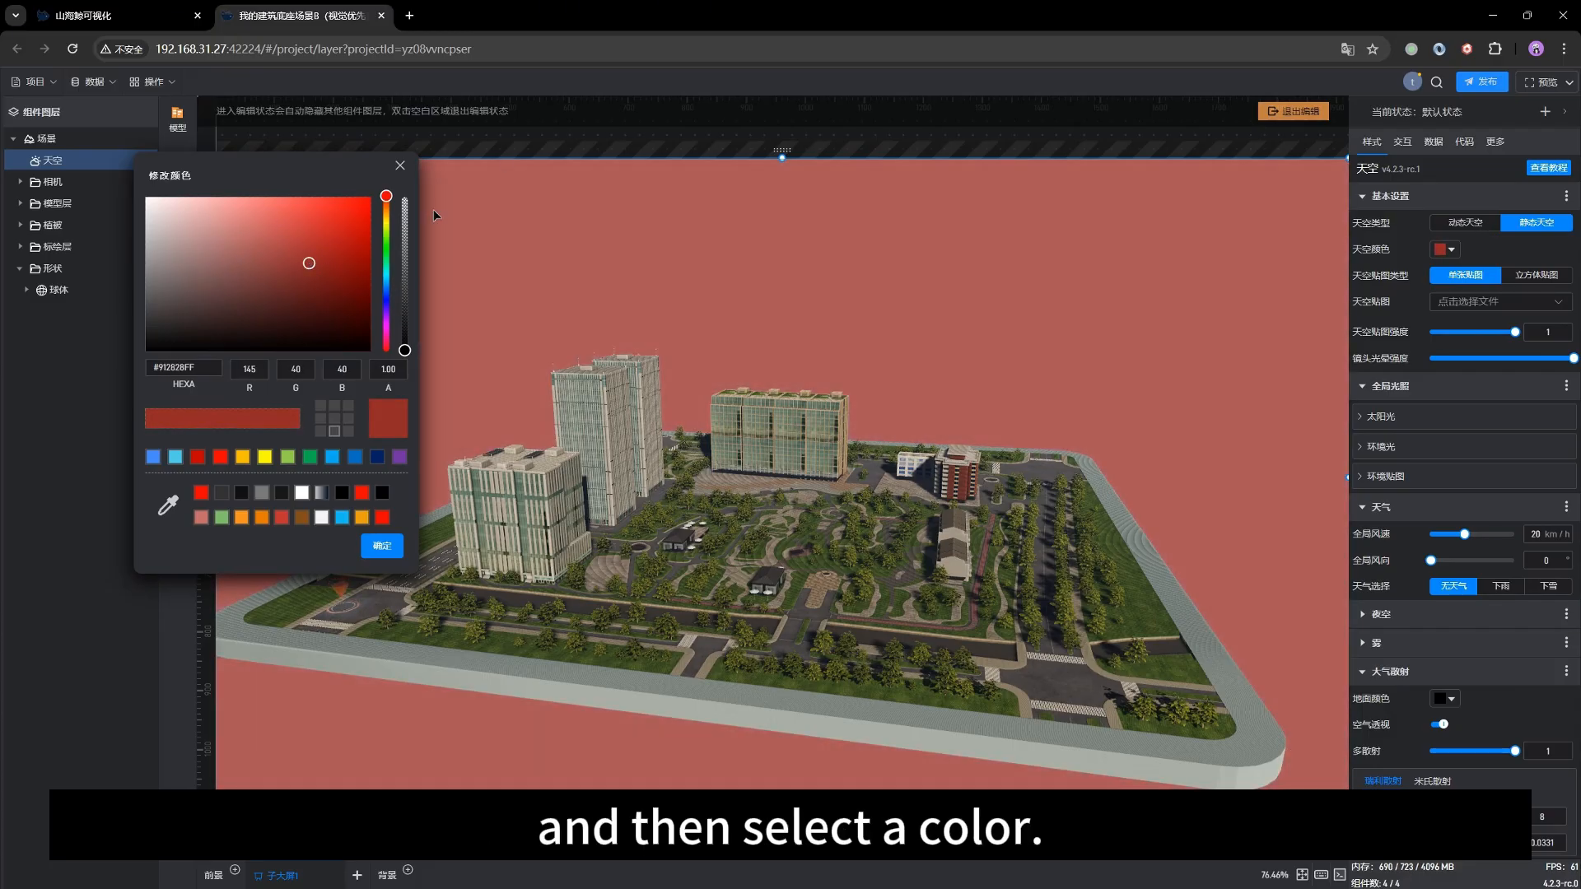
left_click(399, 169)
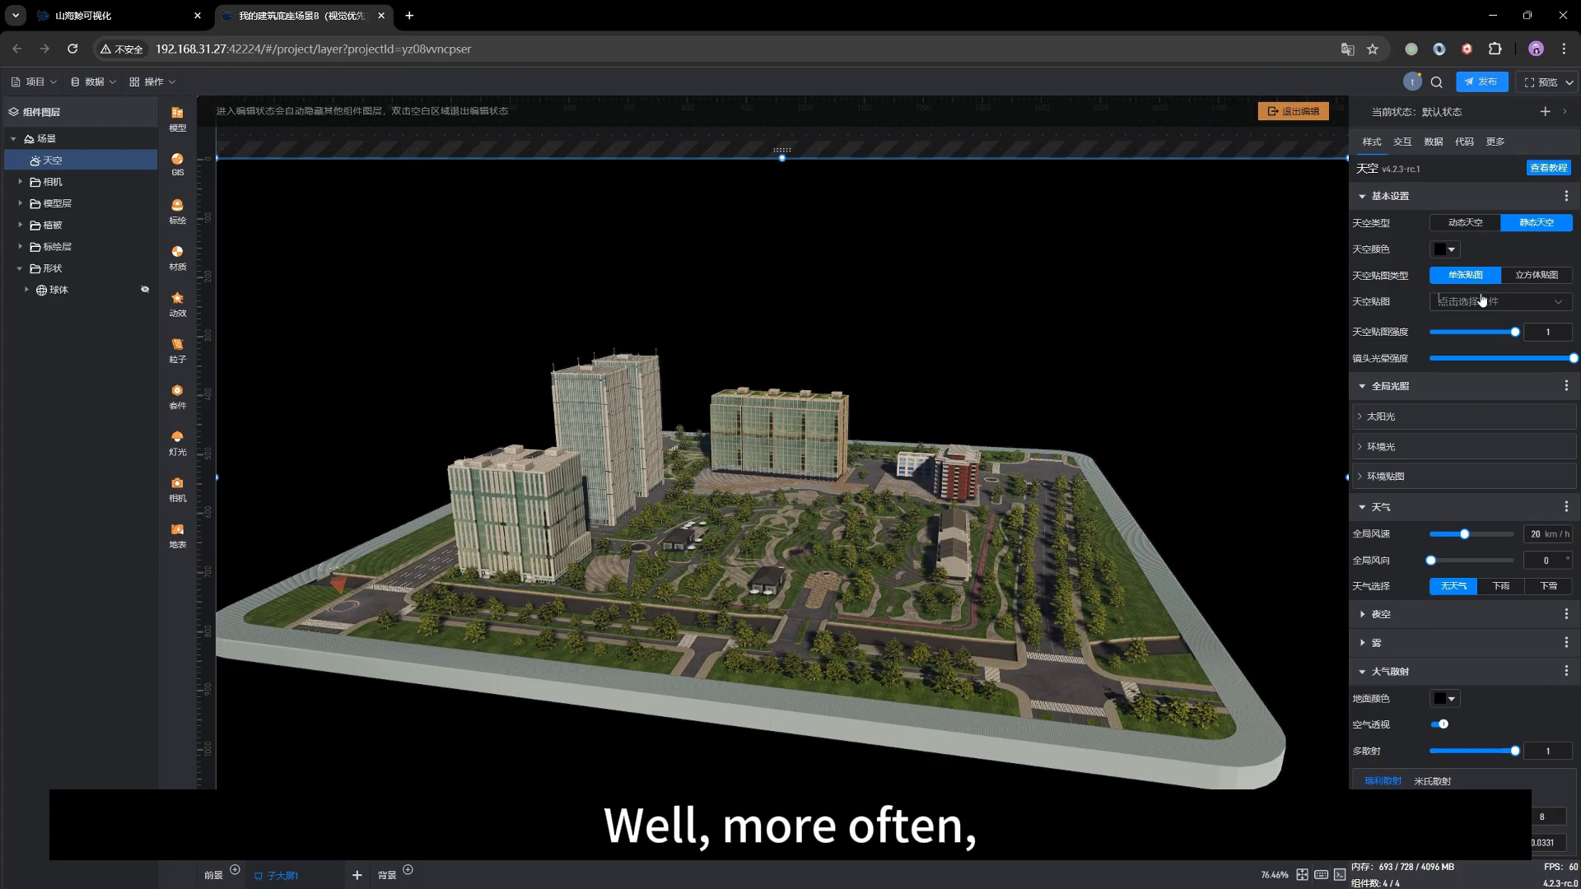
Undo the removal of the sky texture map and view the restored cloudy sky around the city.
left_click(1022, 310)
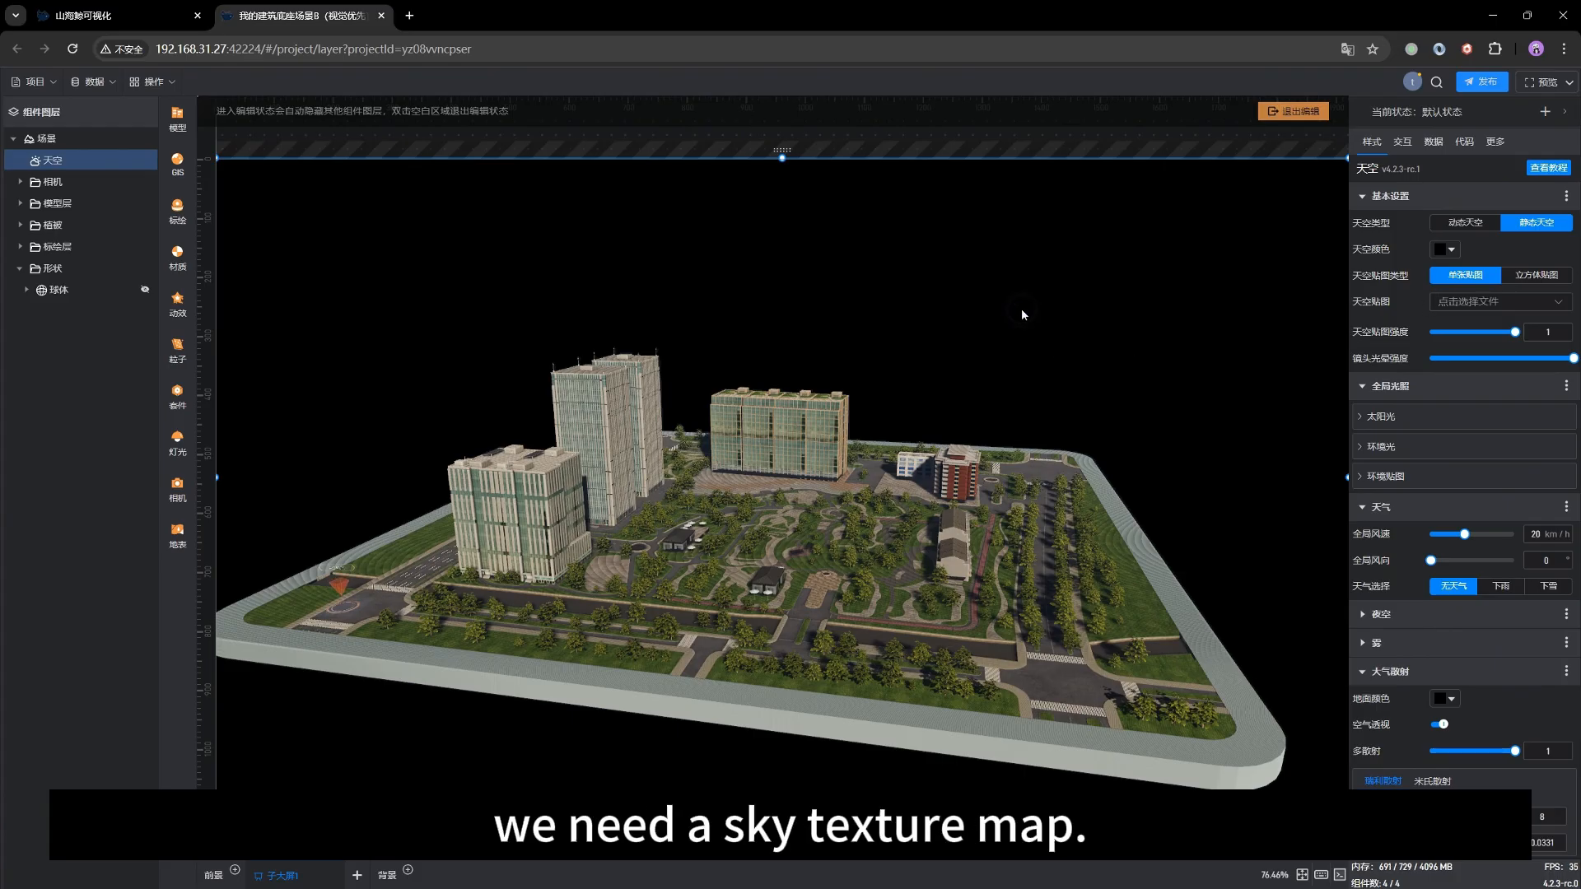
key("ctrl+z")
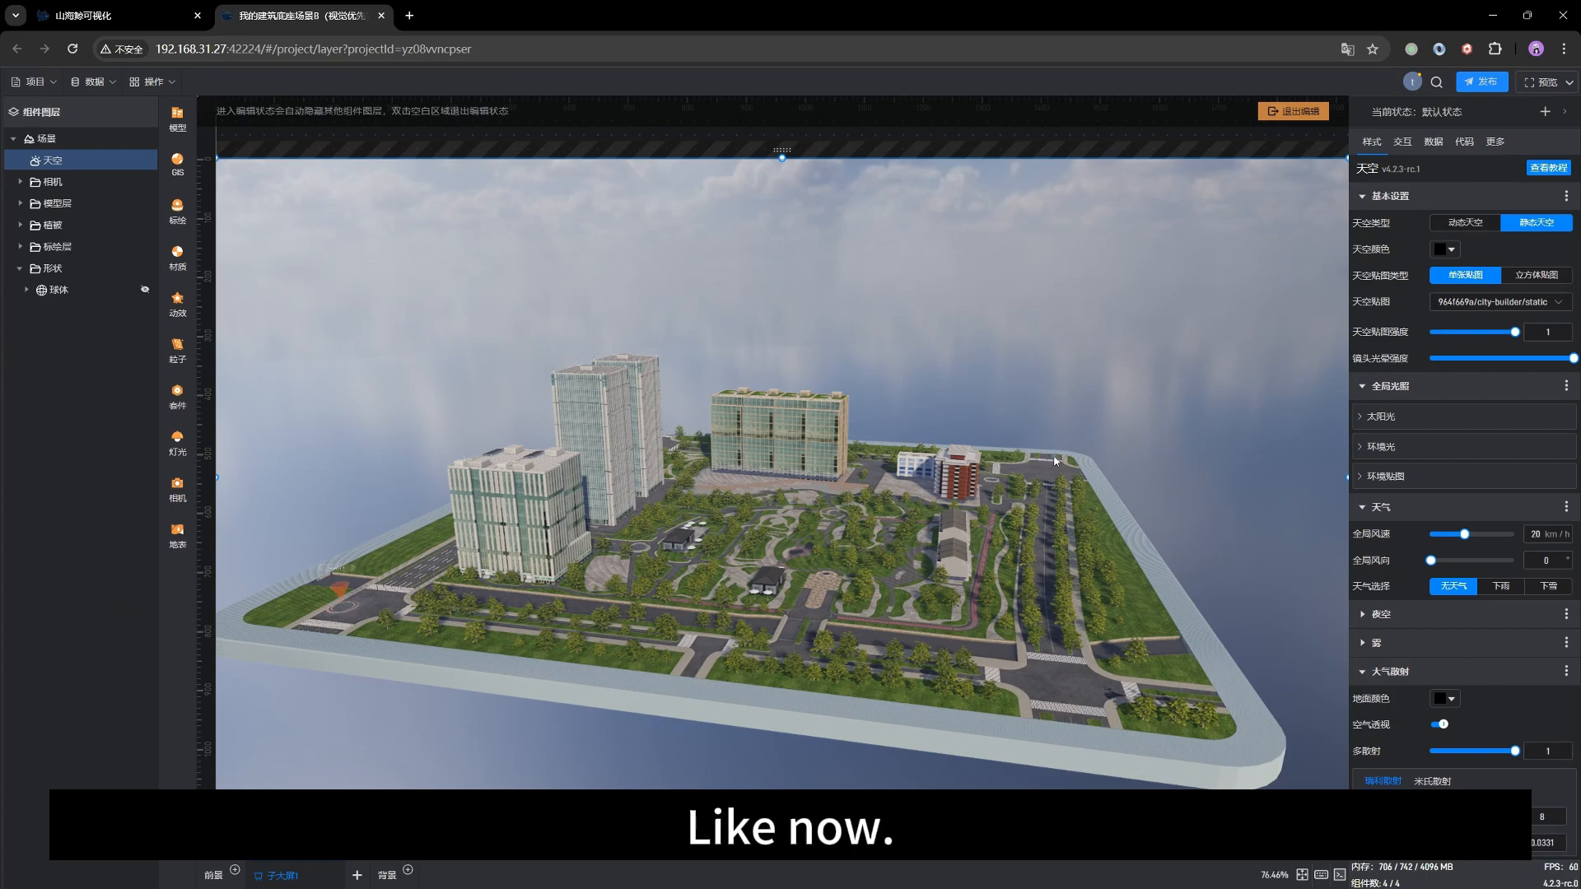
left_click_drag(1054, 462, 993, 442)
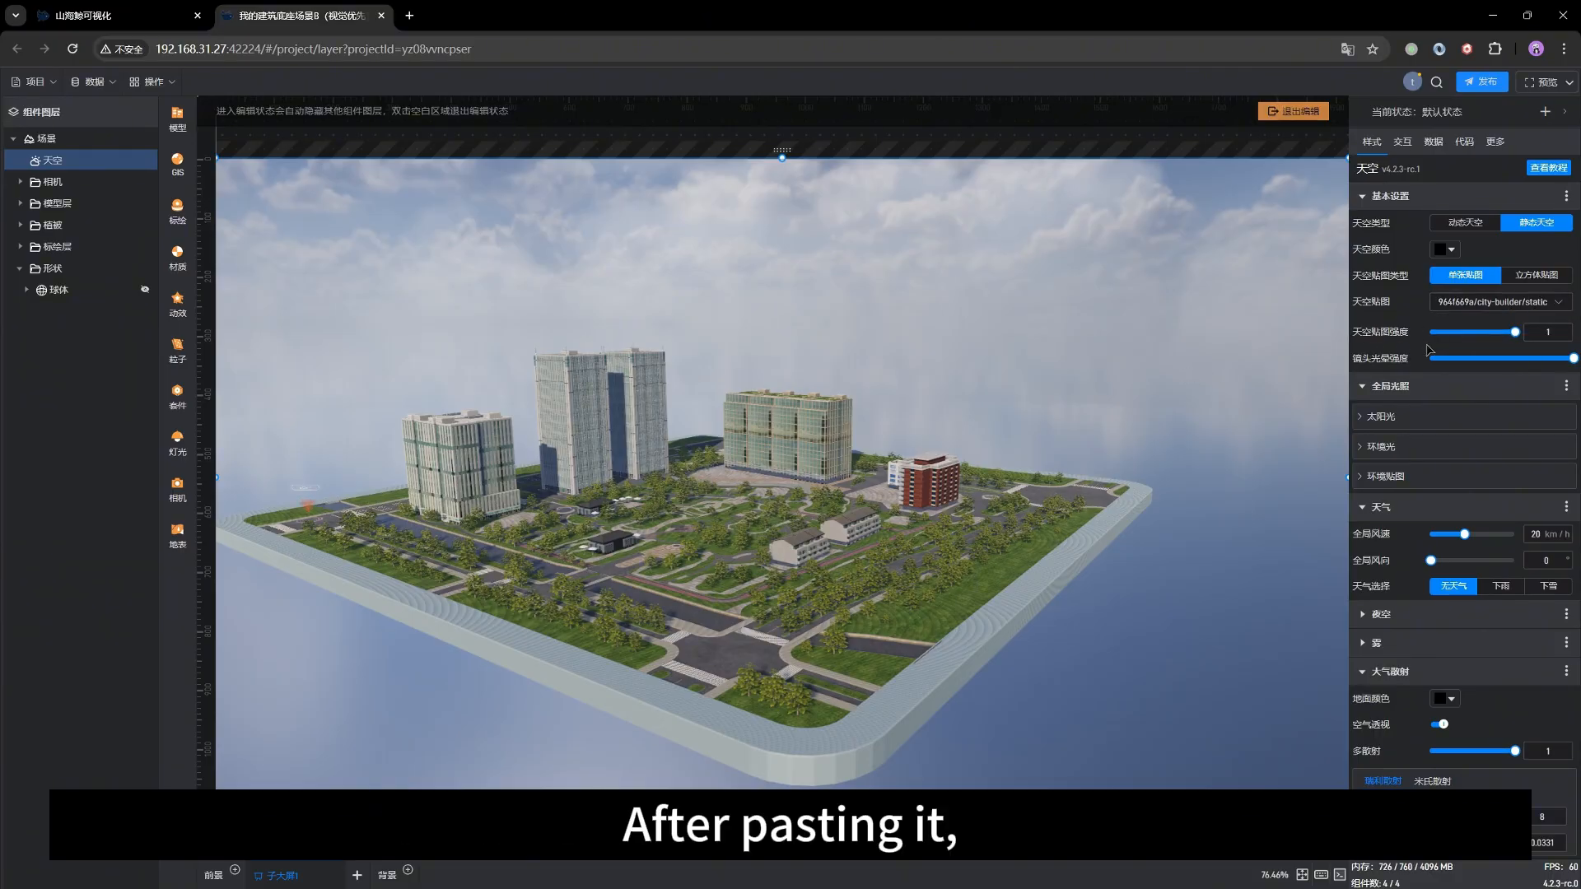
Try overlaying the dark red #592A2AFF as sky colour on the sky texture and discard it, keeping the texture intensity at 1.
mouse_move(1514, 332)
left_mouse_down()
mouse_move(1434, 331)
mouse_move(1522, 330)
left_mouse_up()
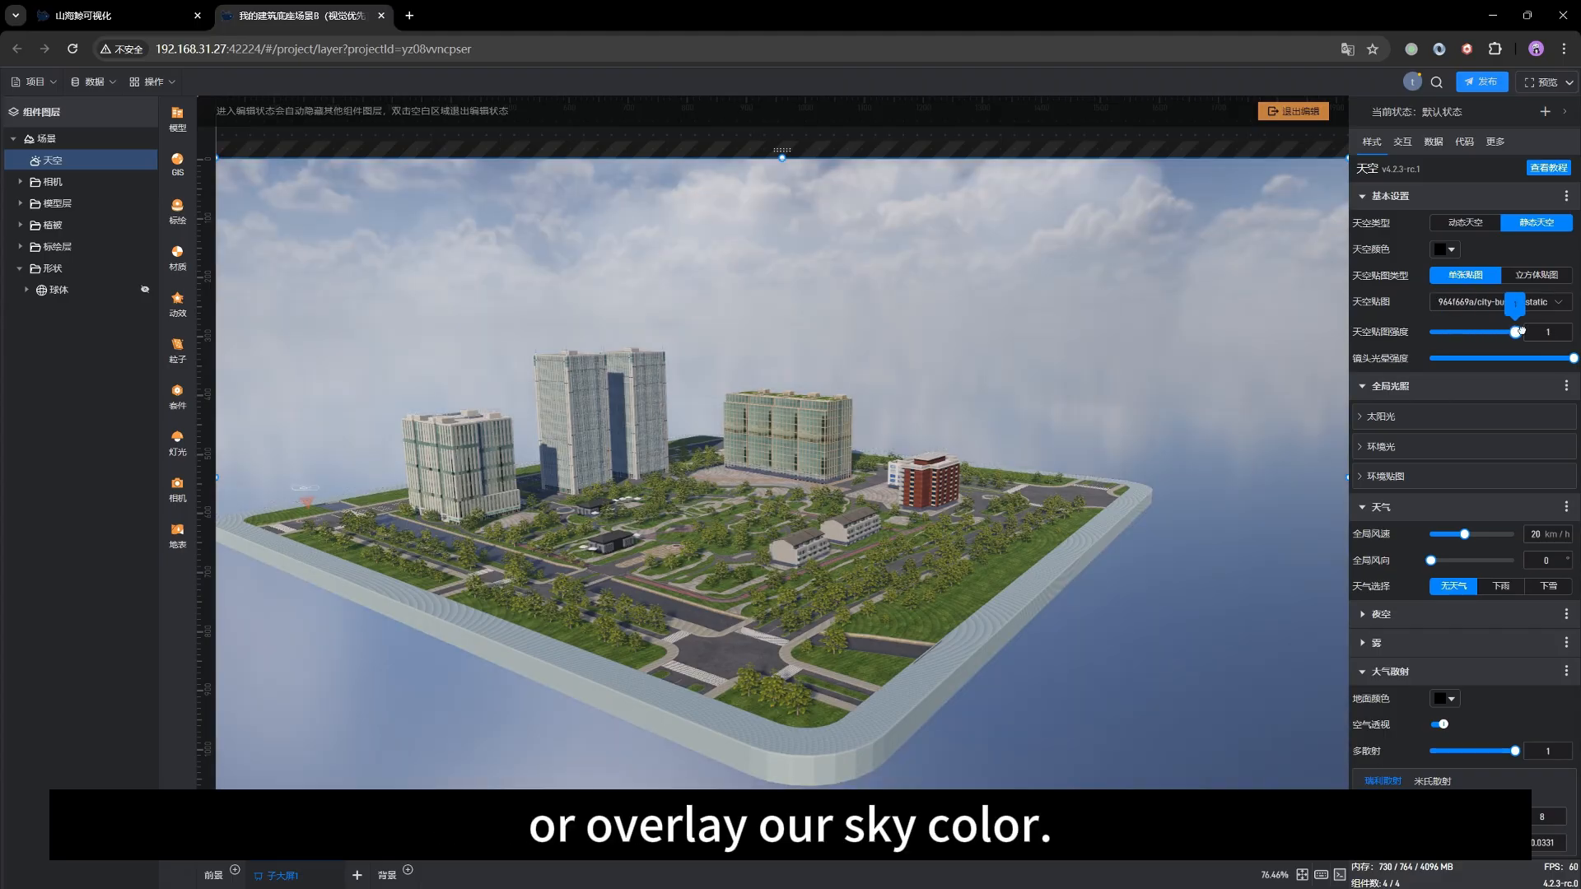
left_click(1451, 249)
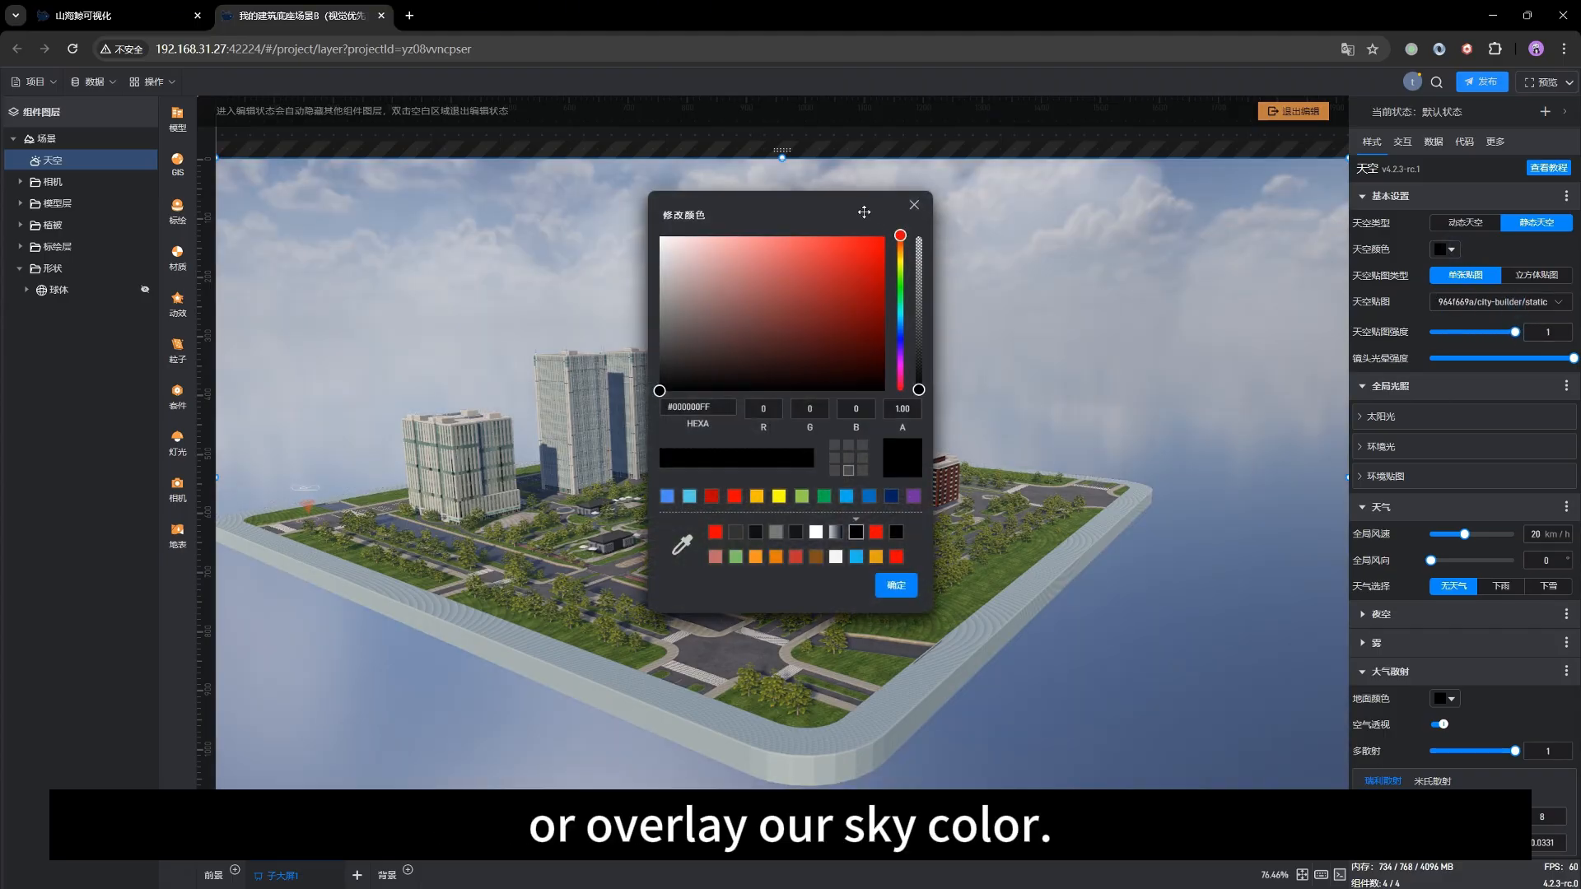
mouse_move(865, 414)
left_mouse_down()
mouse_move(894, 393)
mouse_move(761, 392)
mouse_move(753, 466)
mouse_move(831, 492)
left_mouse_up()
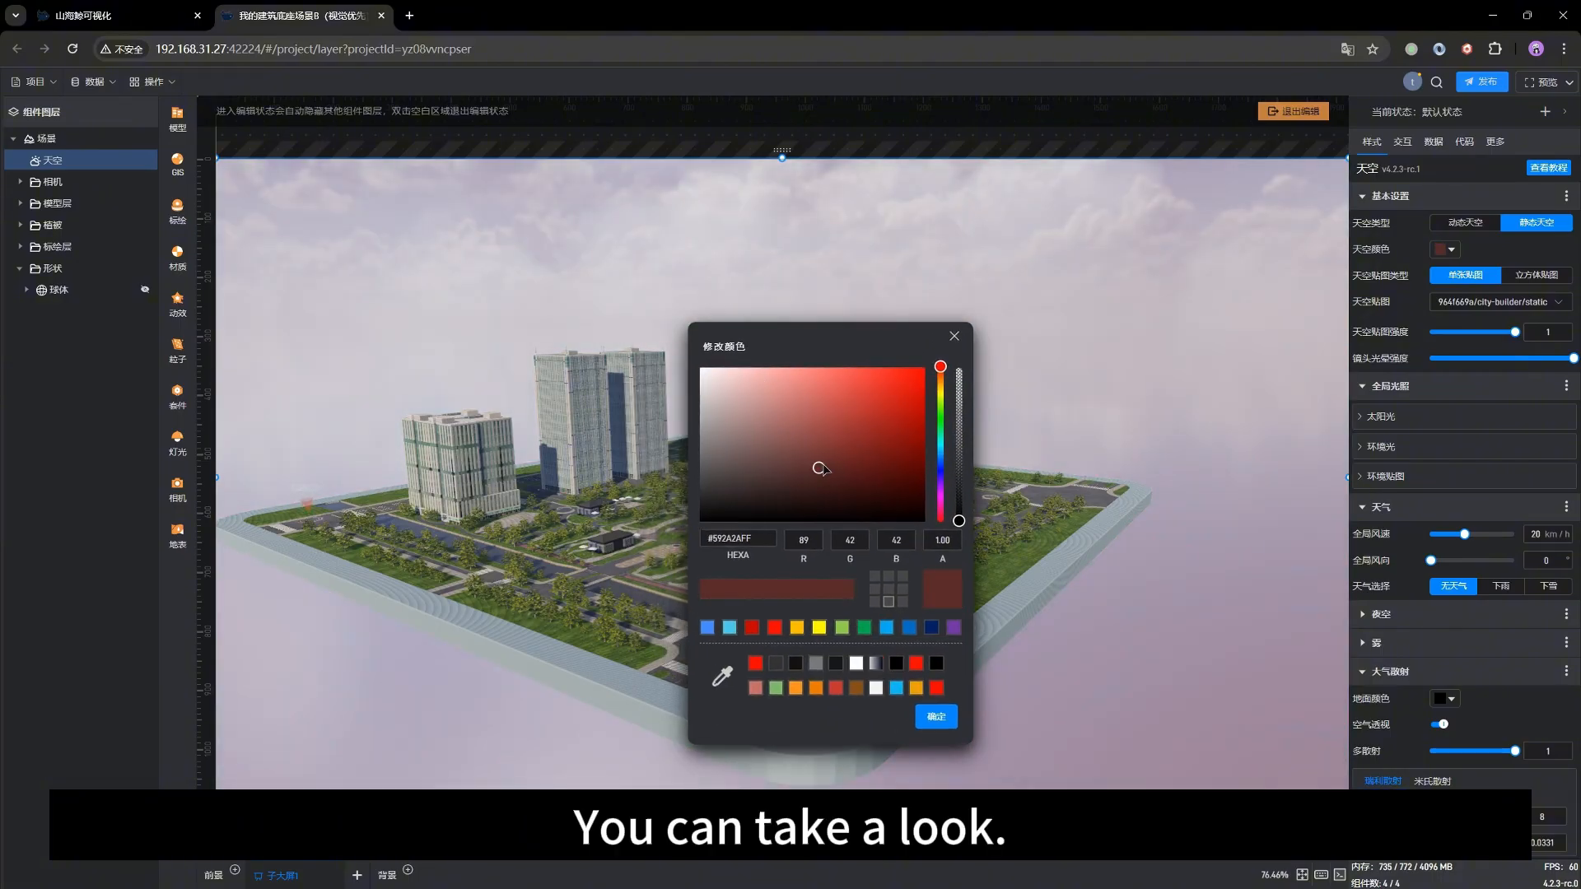
left_click(955, 339)
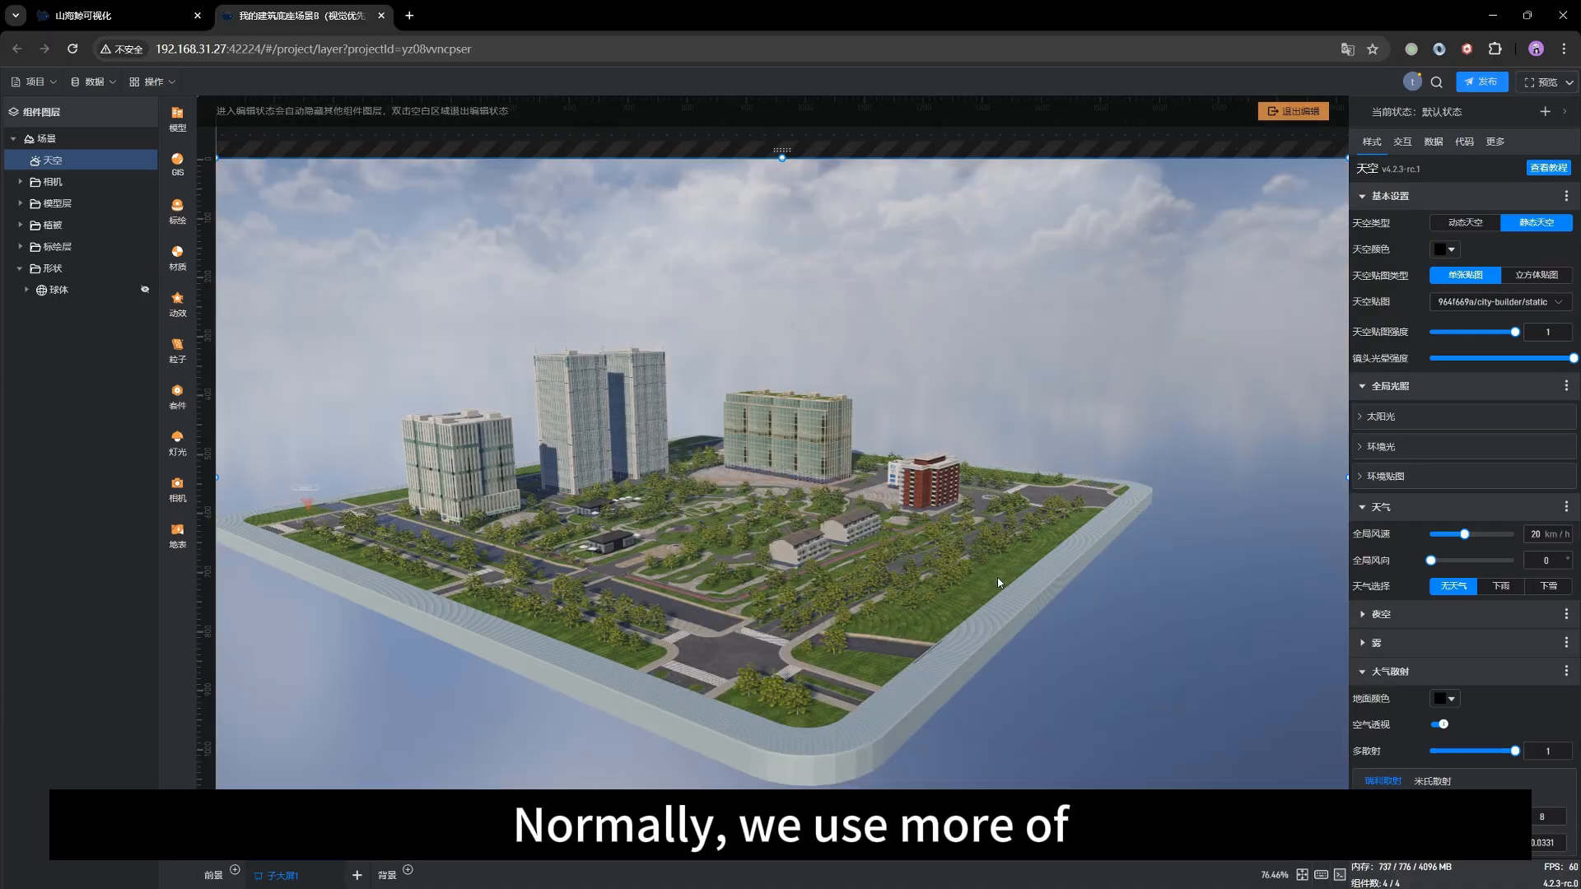
Set the sky type back to dynamic sky and turn off its clouds.
left_click_drag(966, 585, 1012, 567)
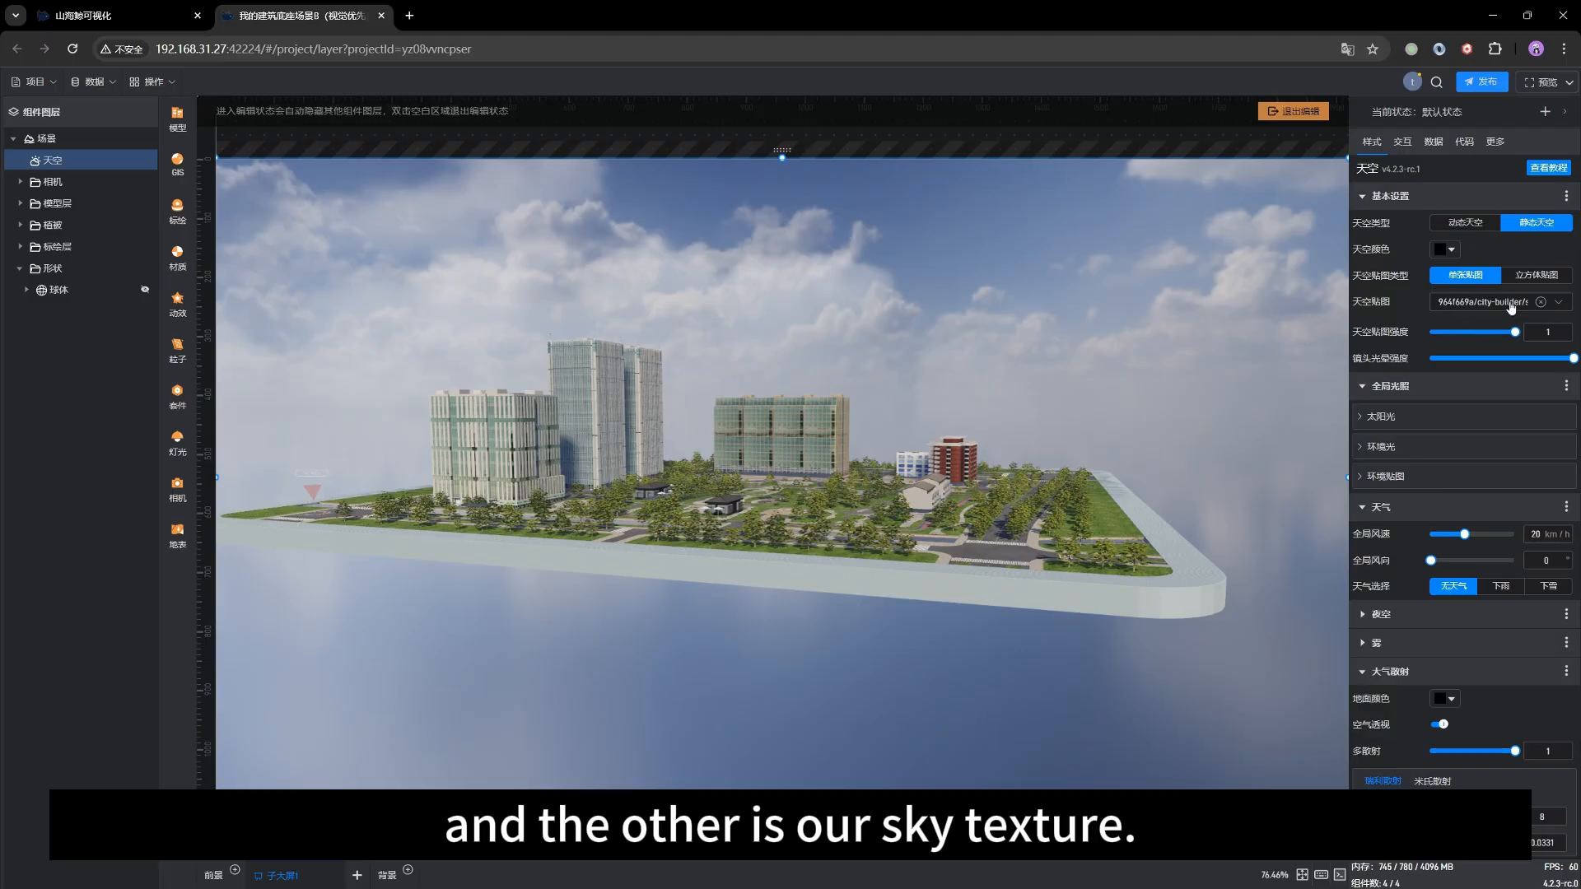
left_click(1462, 227)
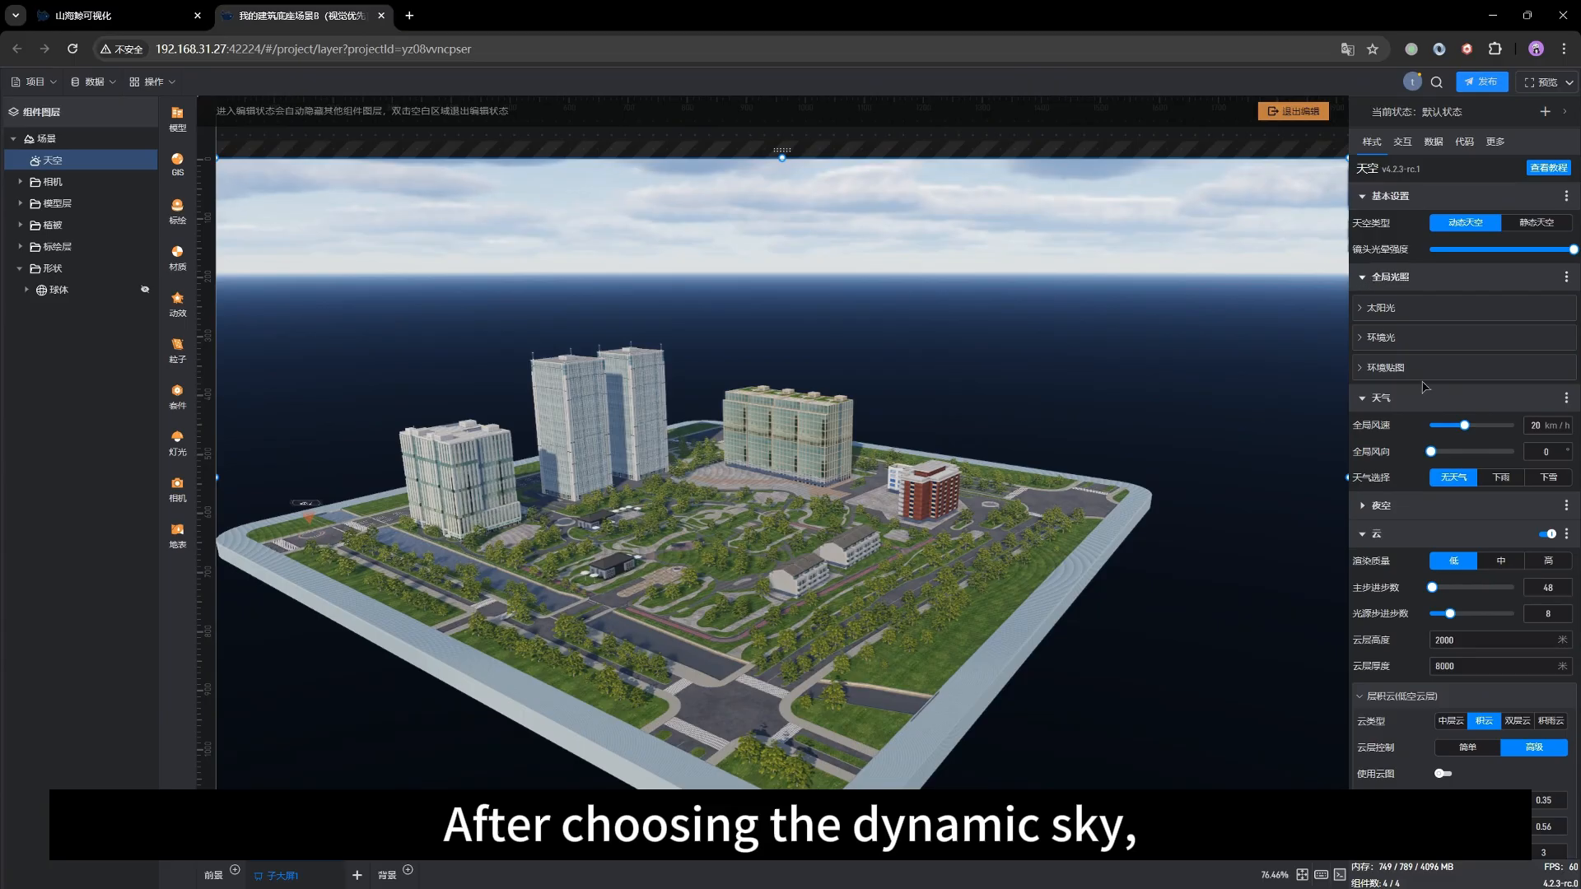
left_click(1547, 533)
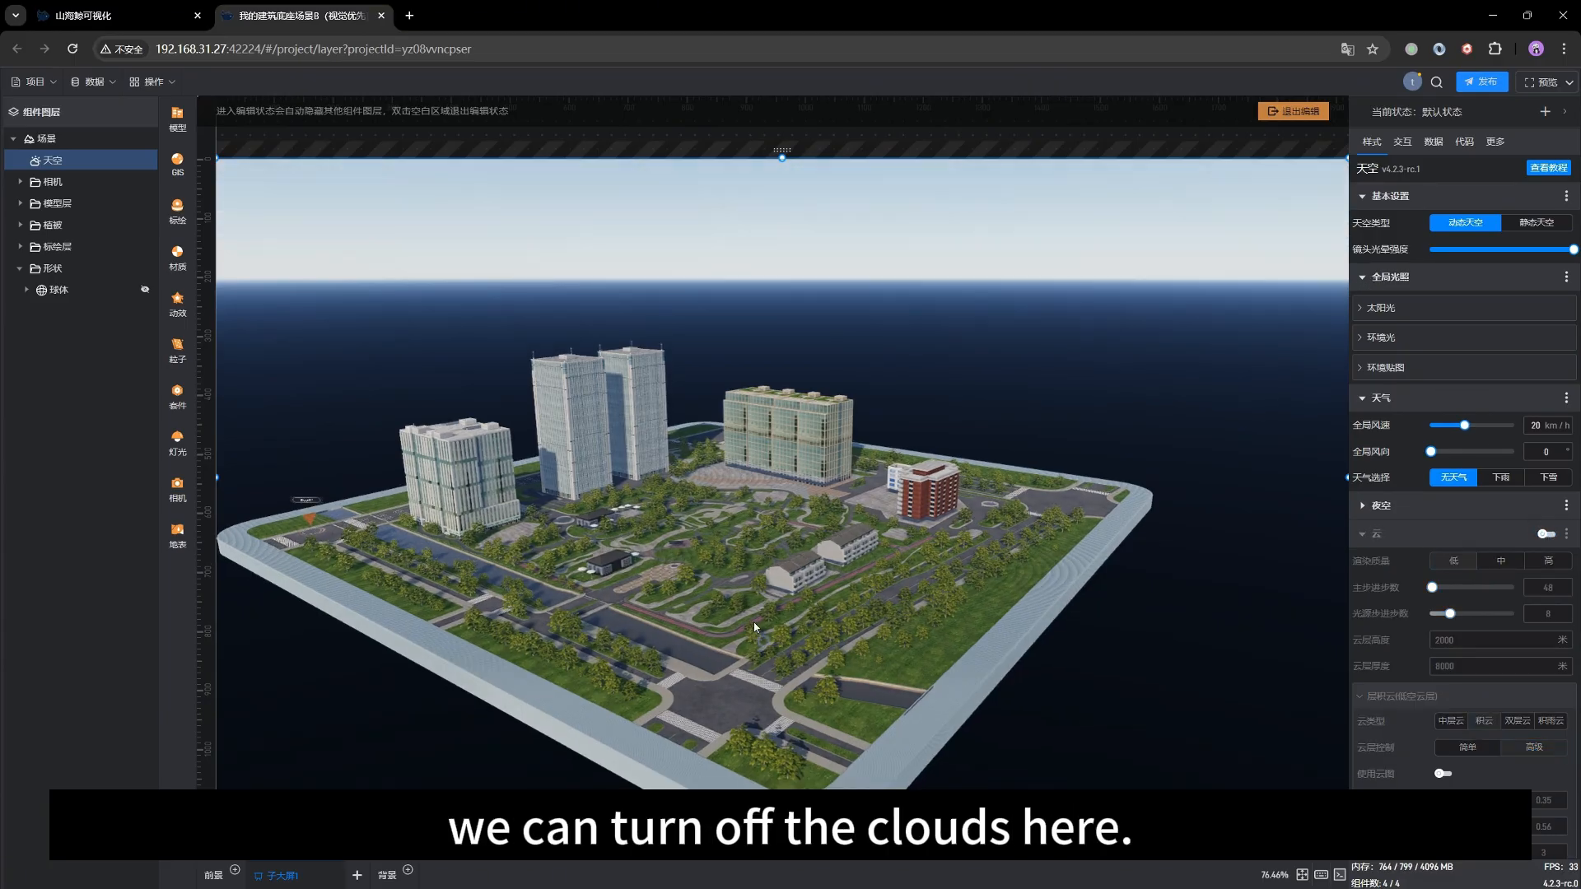
Examine the cloudless dynamic sky, its atmosphere and the horizon from several sides of the city.
left_click_drag(753, 620, 684, 614)
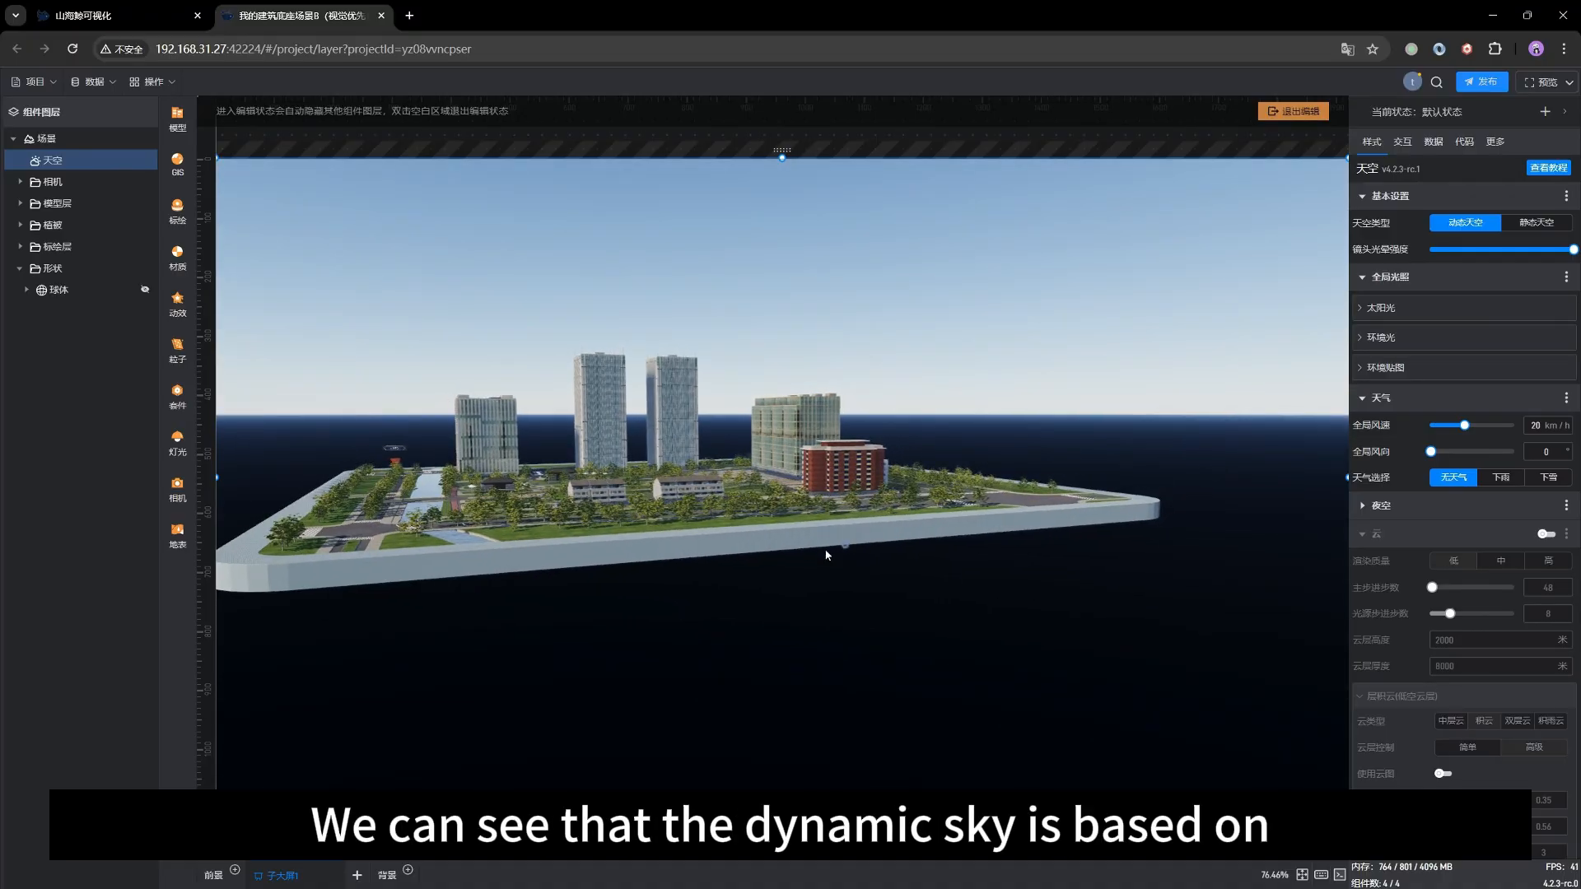
left_click_drag(827, 554, 754, 570)
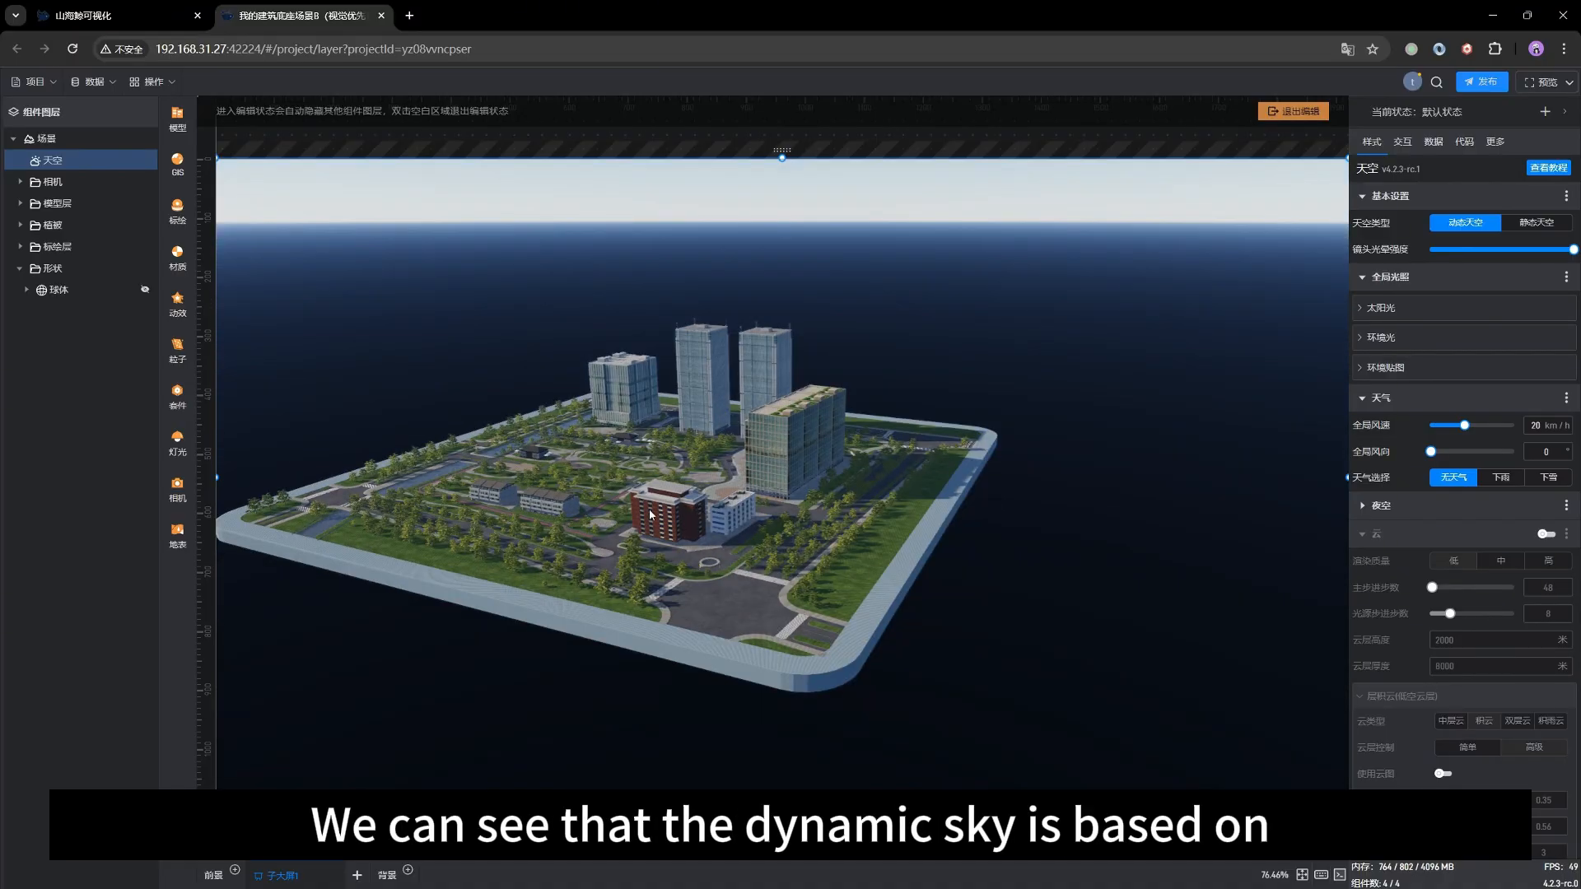
left_click_drag(671, 518, 683, 585)
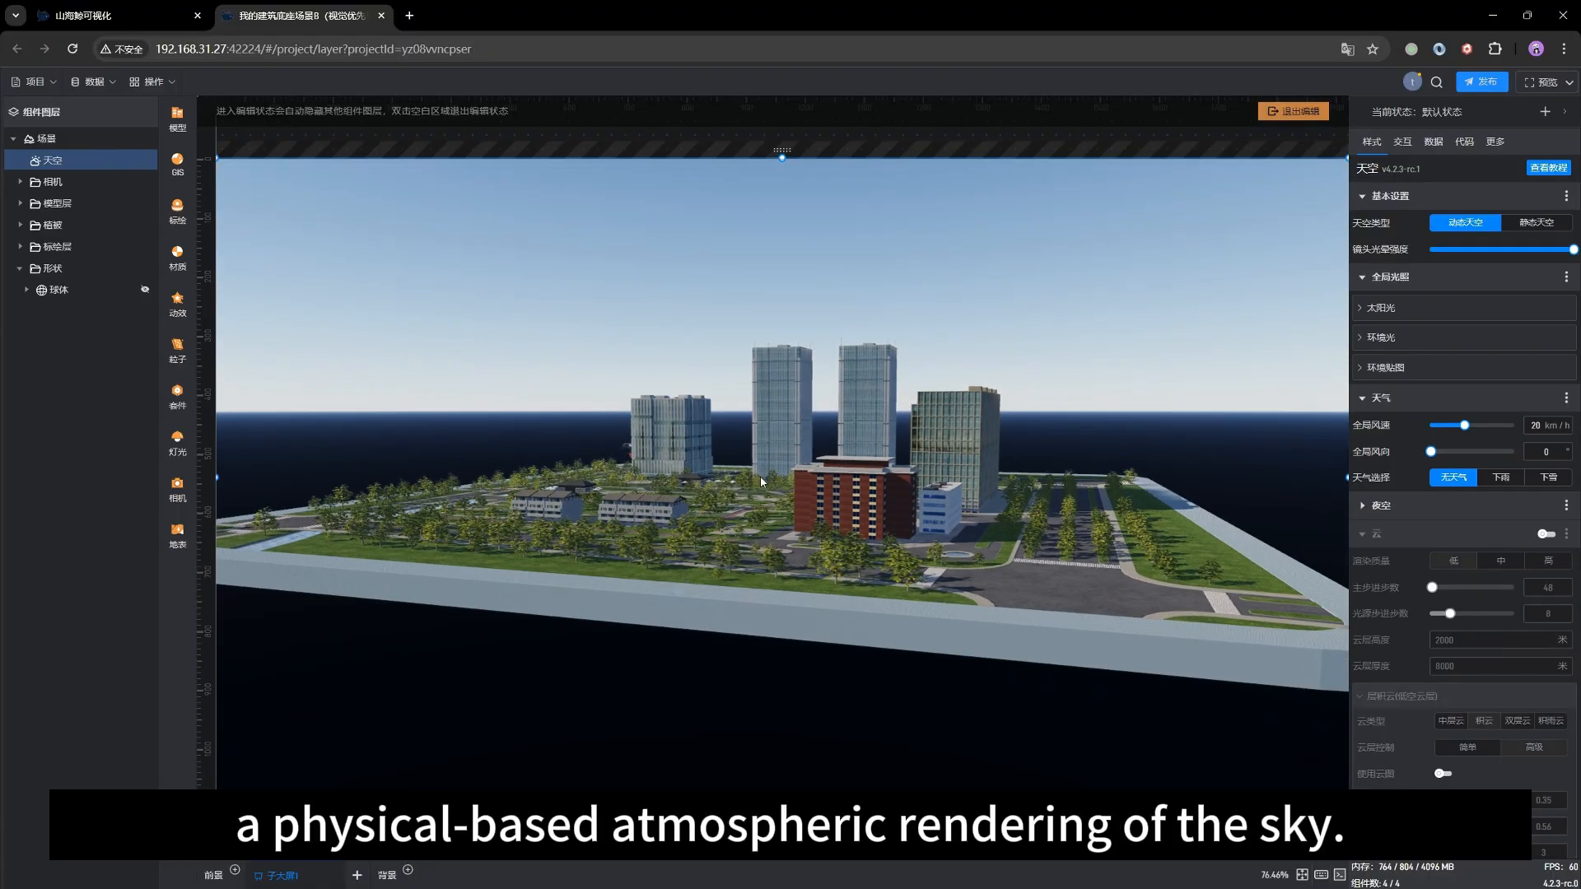
left_click_drag(774, 492, 586, 462)
right_click_drag(586, 463, 691, 565)
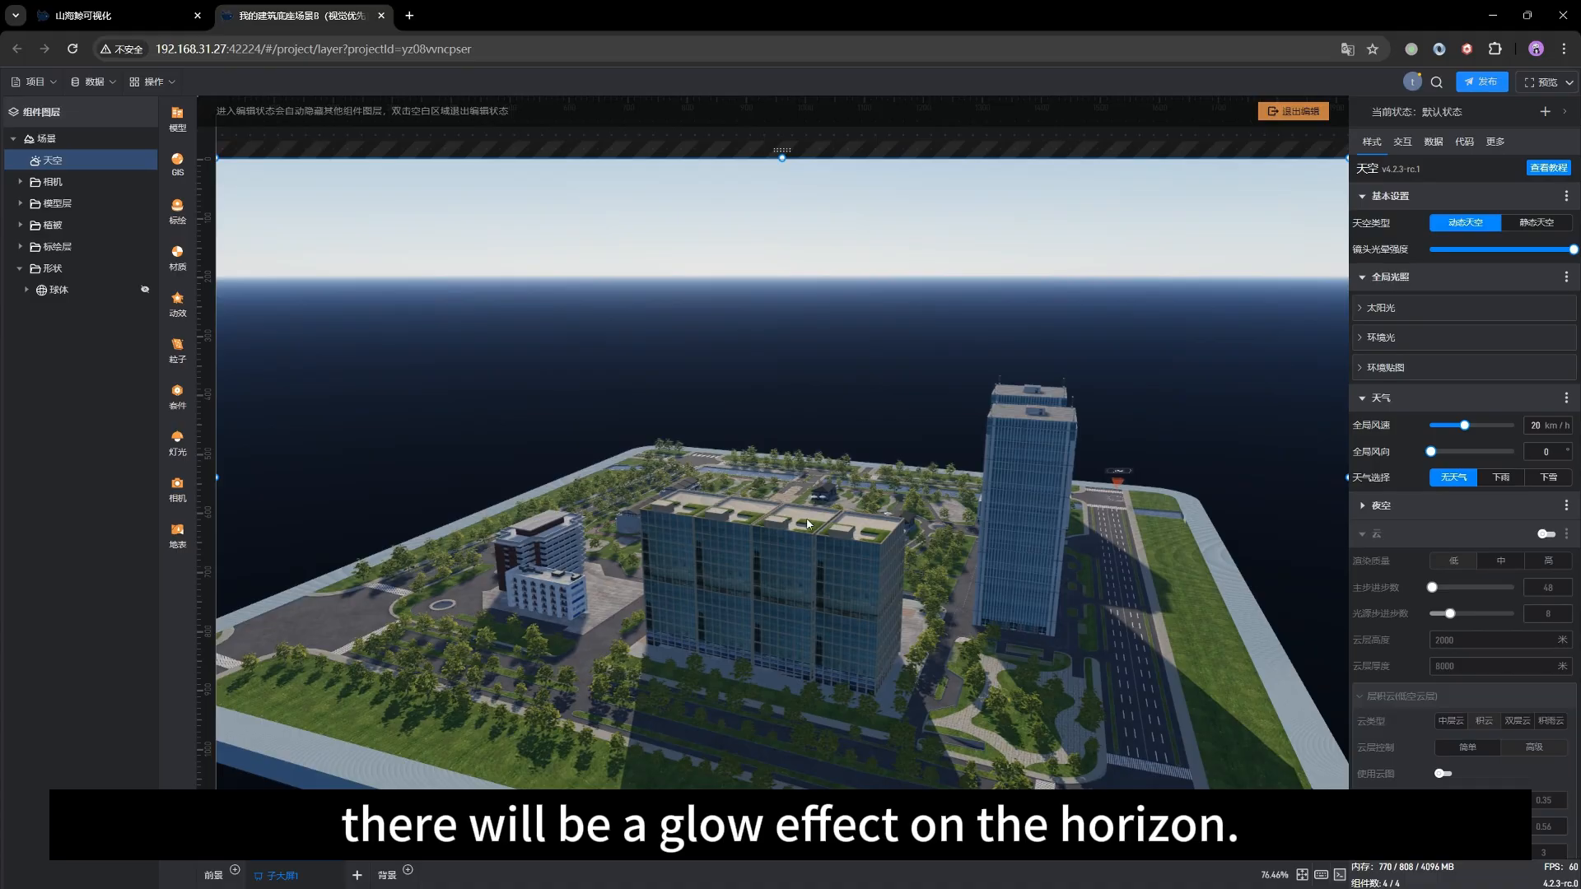
left_click_drag(802, 644, 787, 612)
right_click_drag(737, 601, 831, 611)
left_click_drag(930, 575, 833, 594)
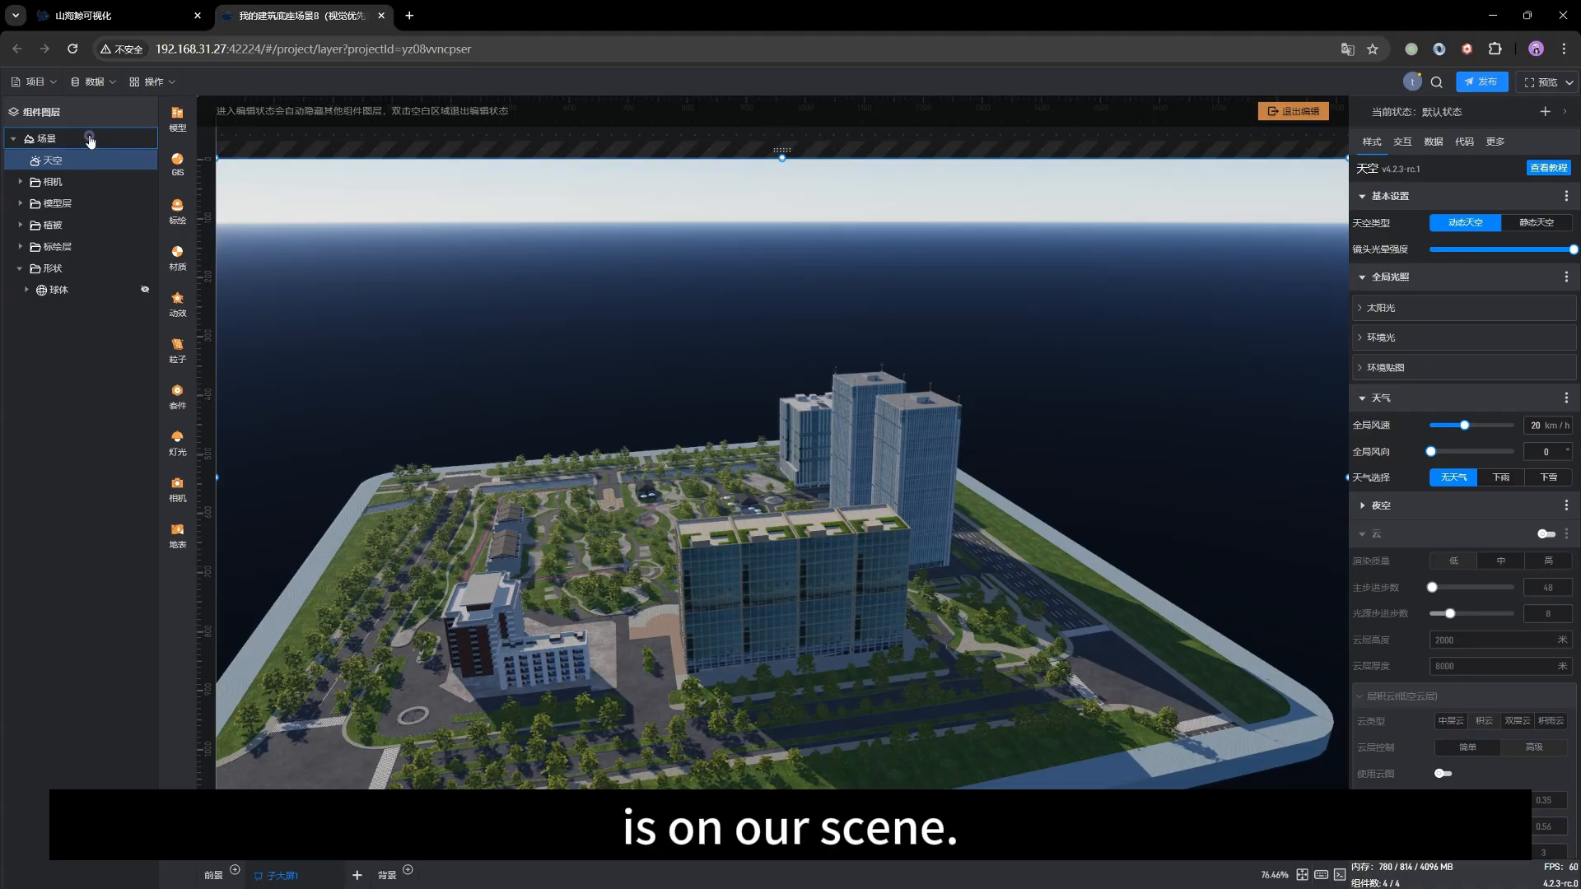
Set the scene's time of day to 20.53 and view the night sky around the city from several sides.
left_click(90, 140)
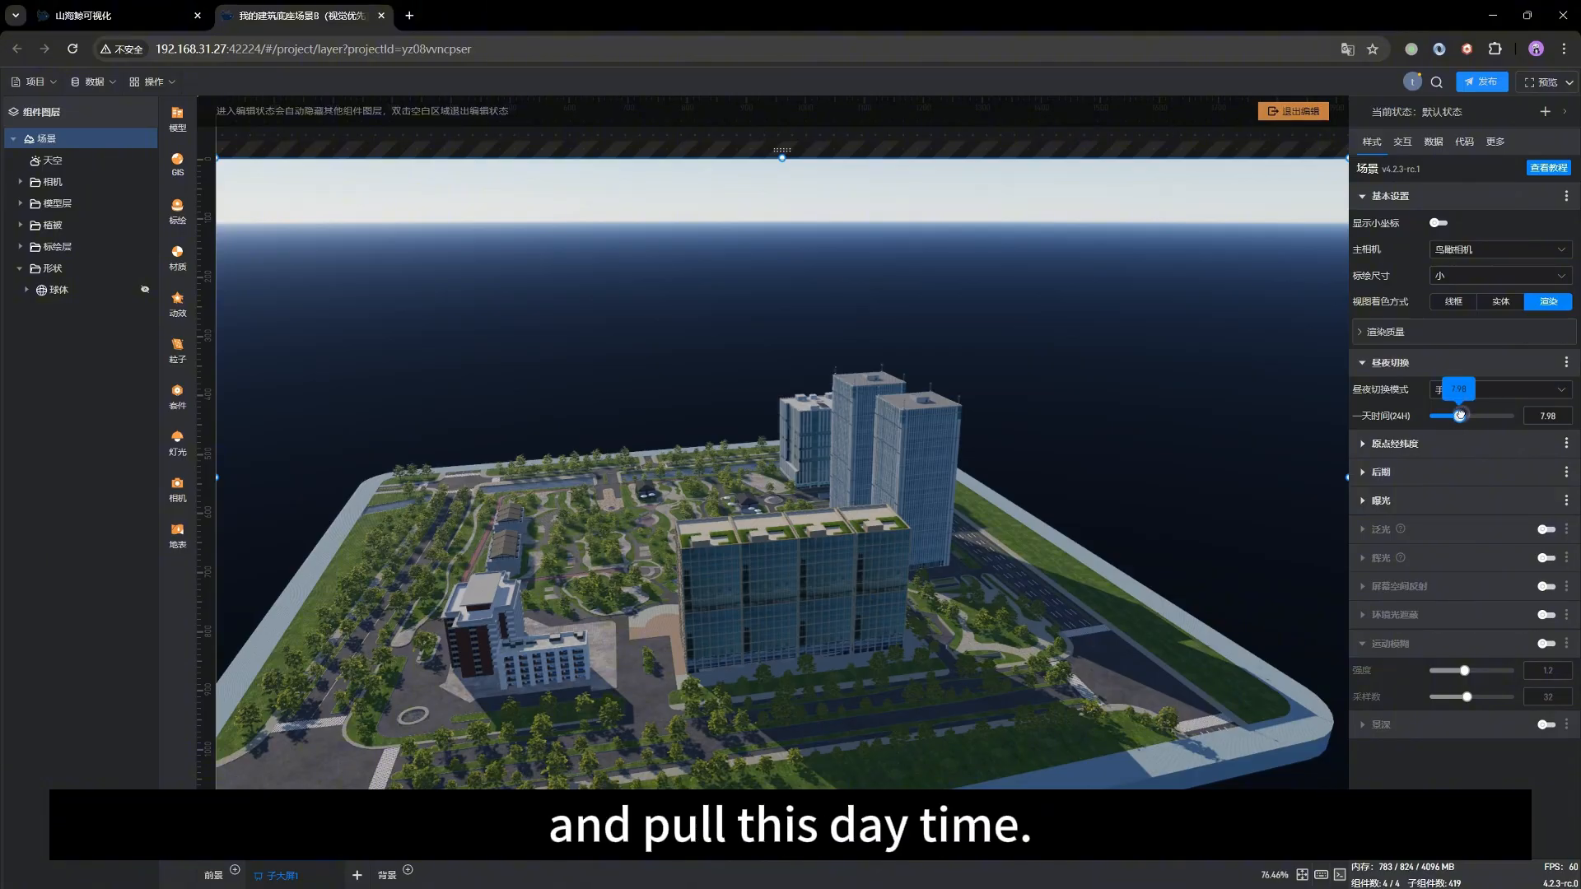
left_click_drag(1459, 415, 1504, 424)
left_click_drag(707, 681, 945, 671)
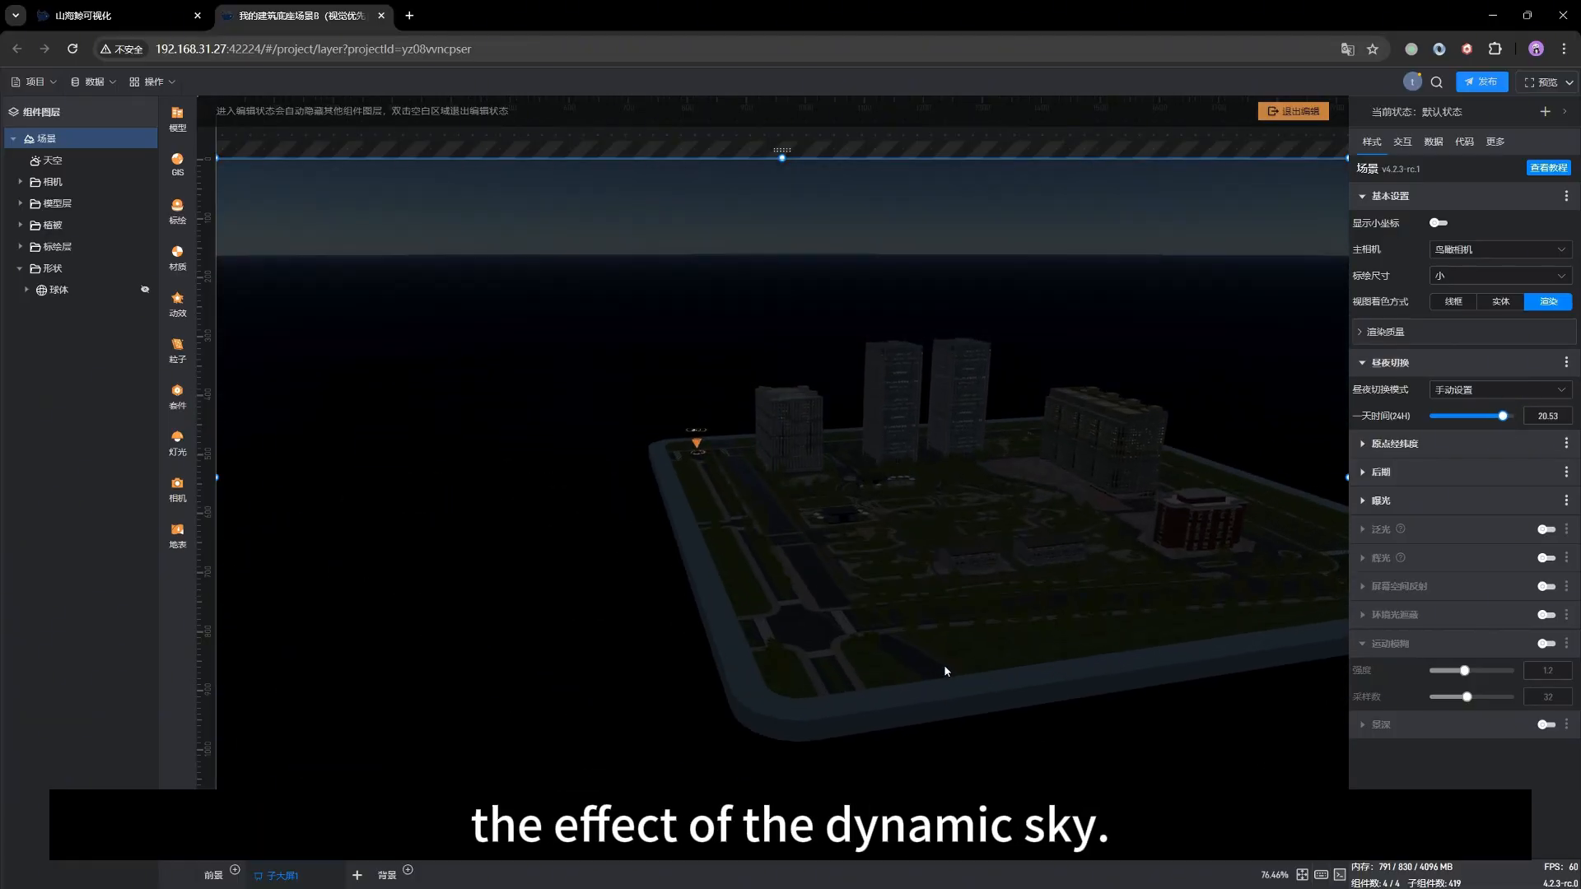
right_click_drag(944, 603, 640, 696)
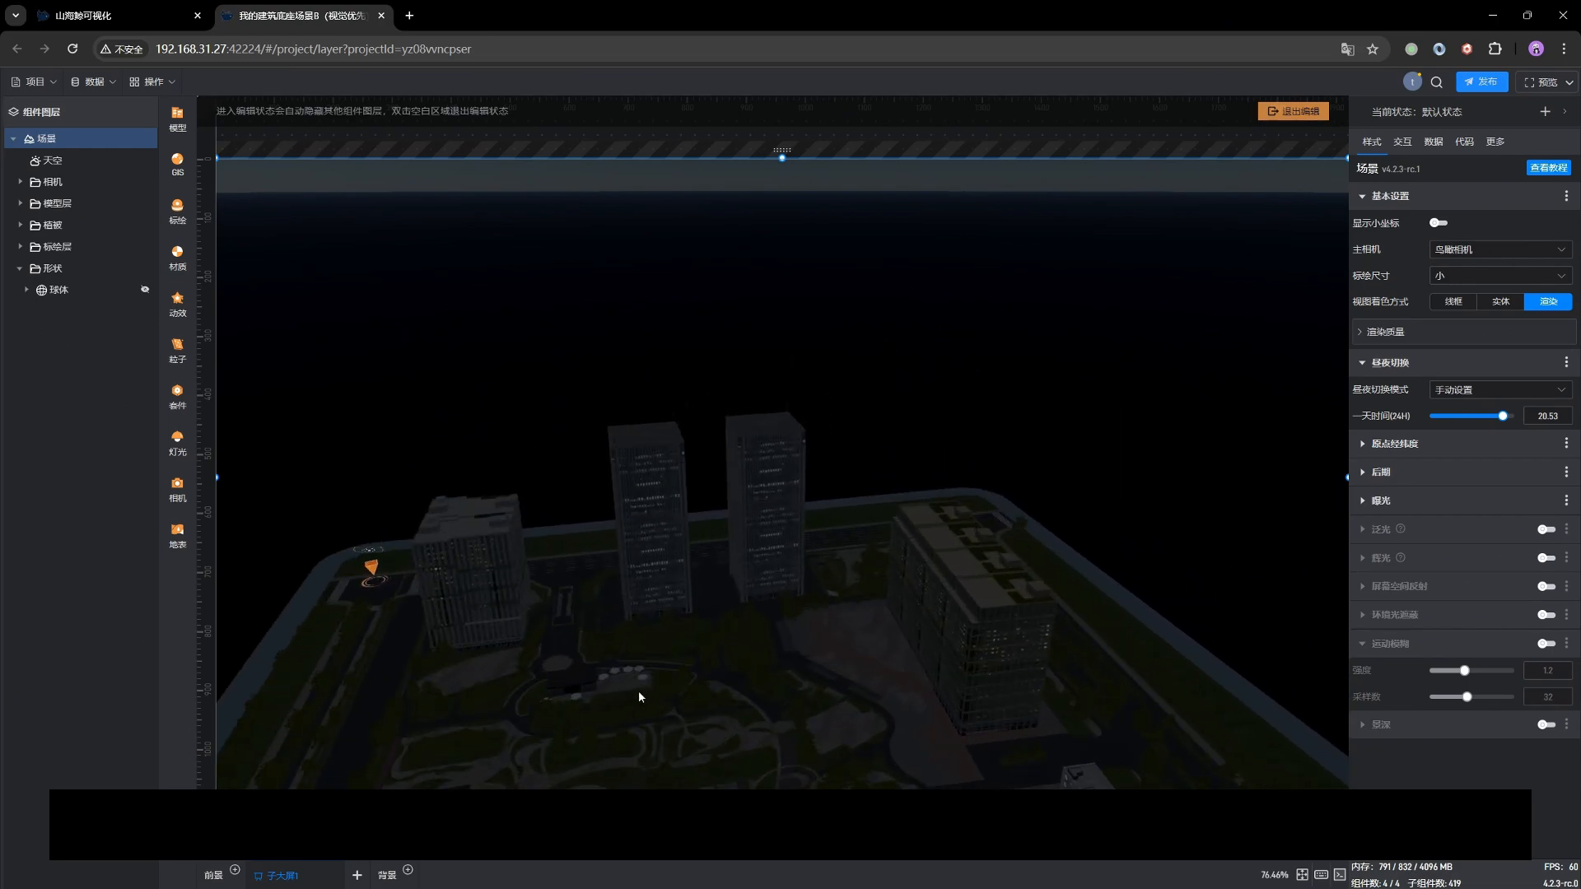
left_click_drag(639, 690, 798, 620)
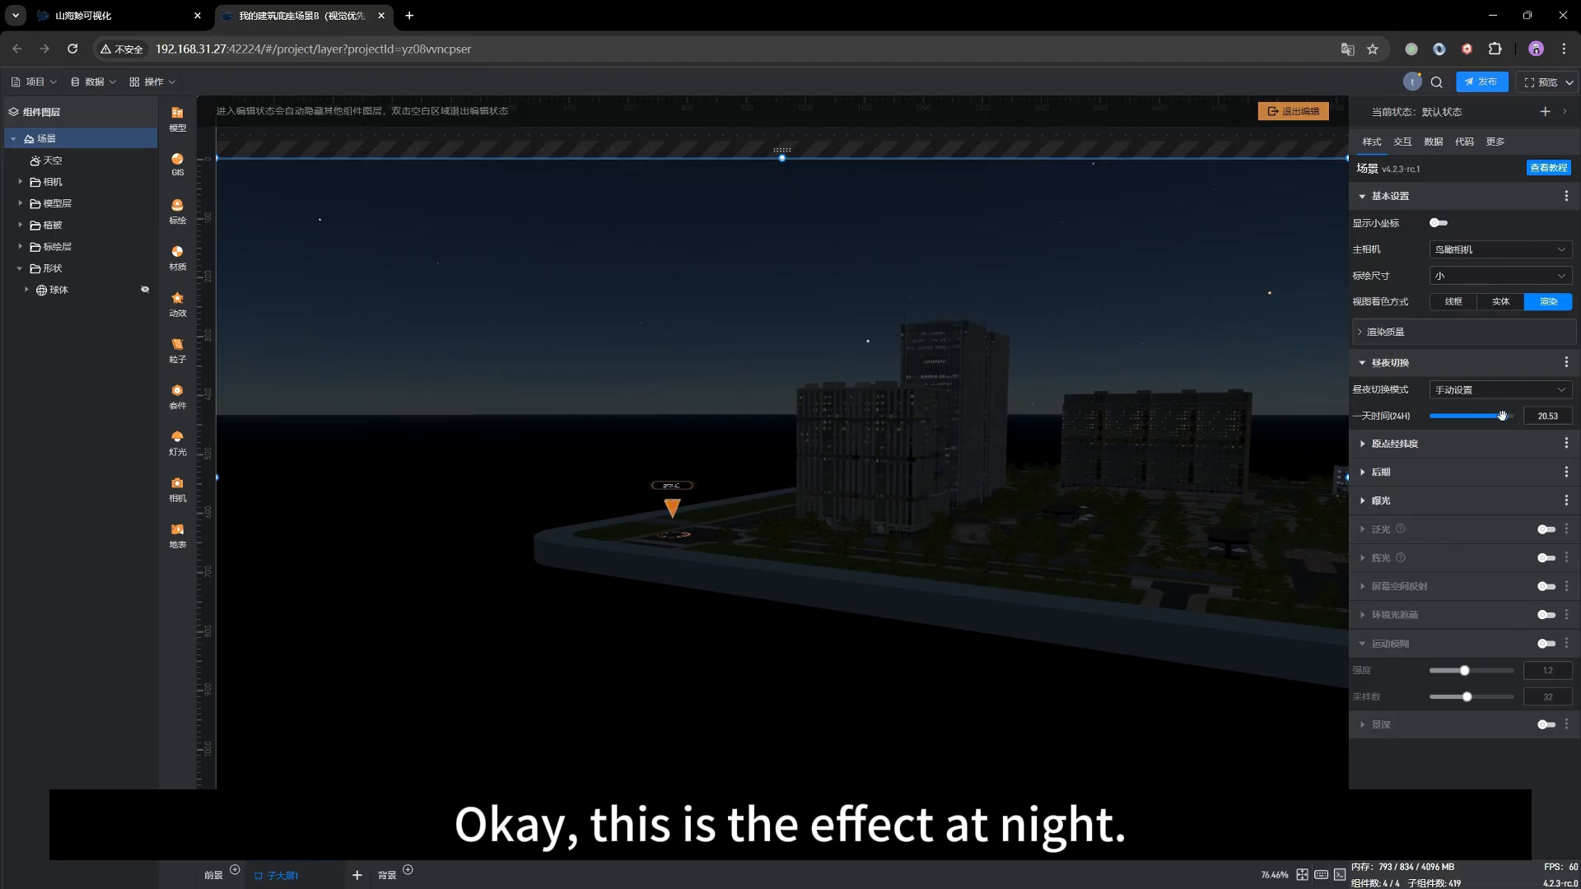
Set the scene's time of day to 9.74 and view the city in daylight from above.
left_click_drag(1502, 416, 1457, 420)
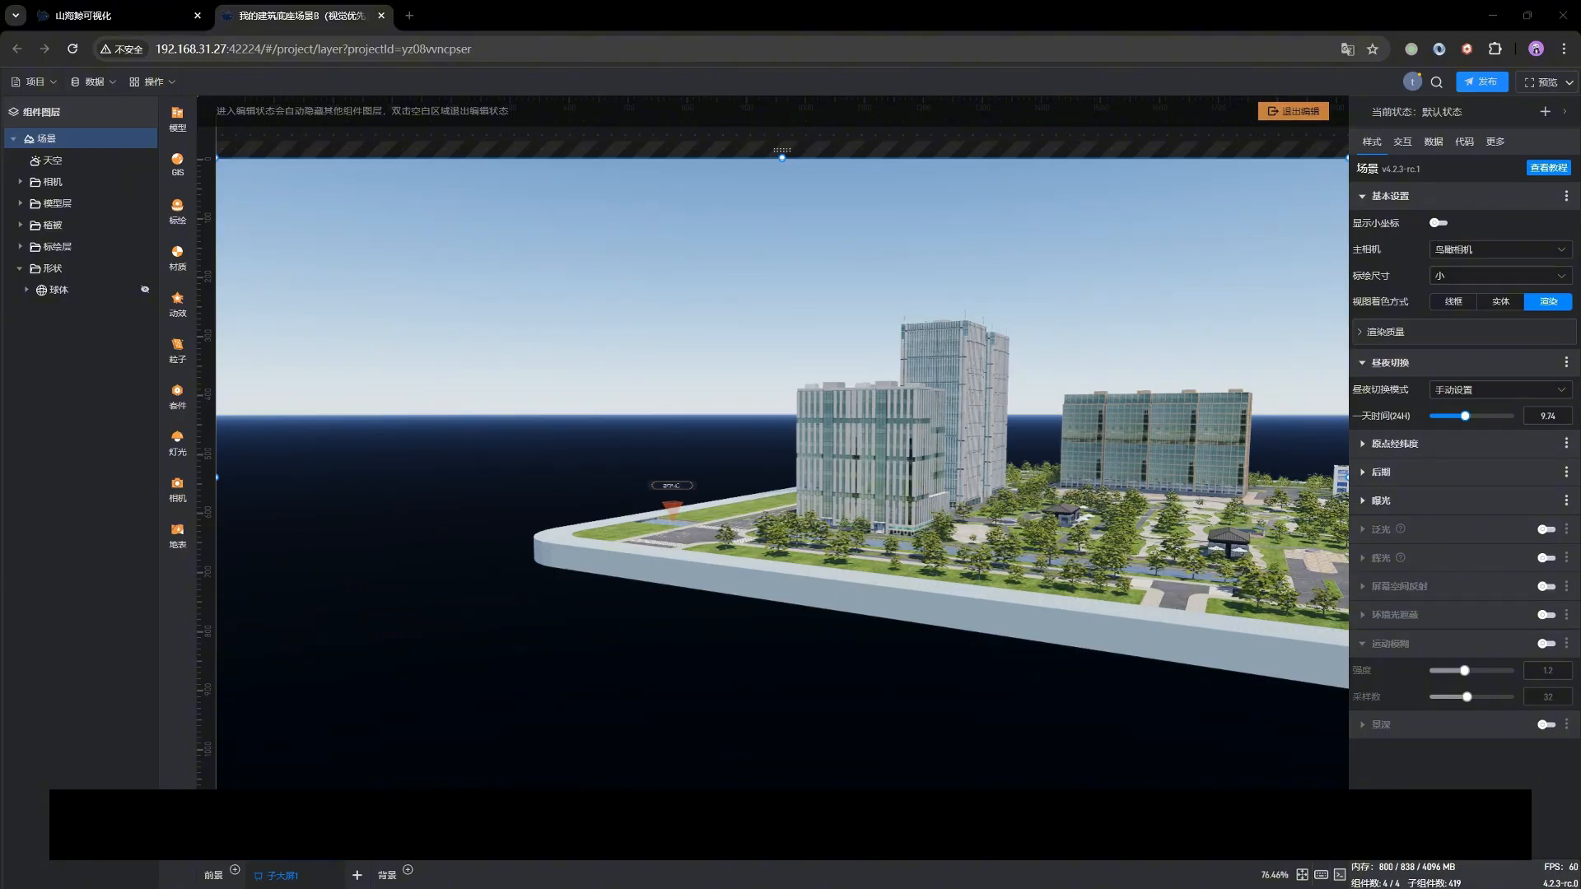
left_click_drag(1024, 582, 871, 644)
scroll(871, 644, "down", 10)
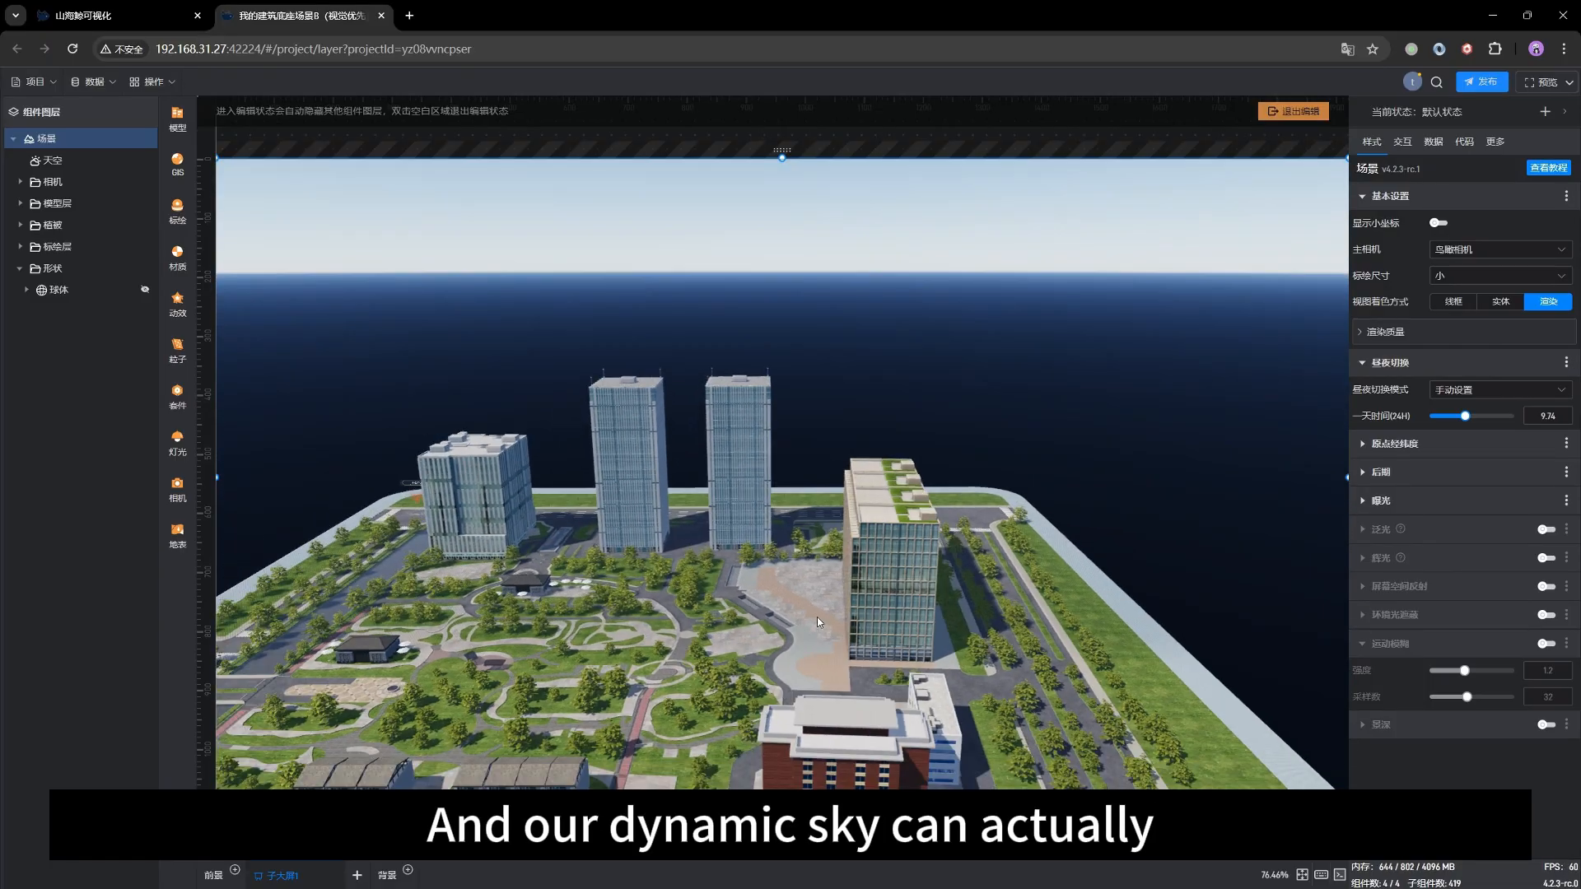
Examine the dynamic sky from as far out as outer space, including the planet's curved horizon, and return to the city.
scroll(851, 650, "down", 10)
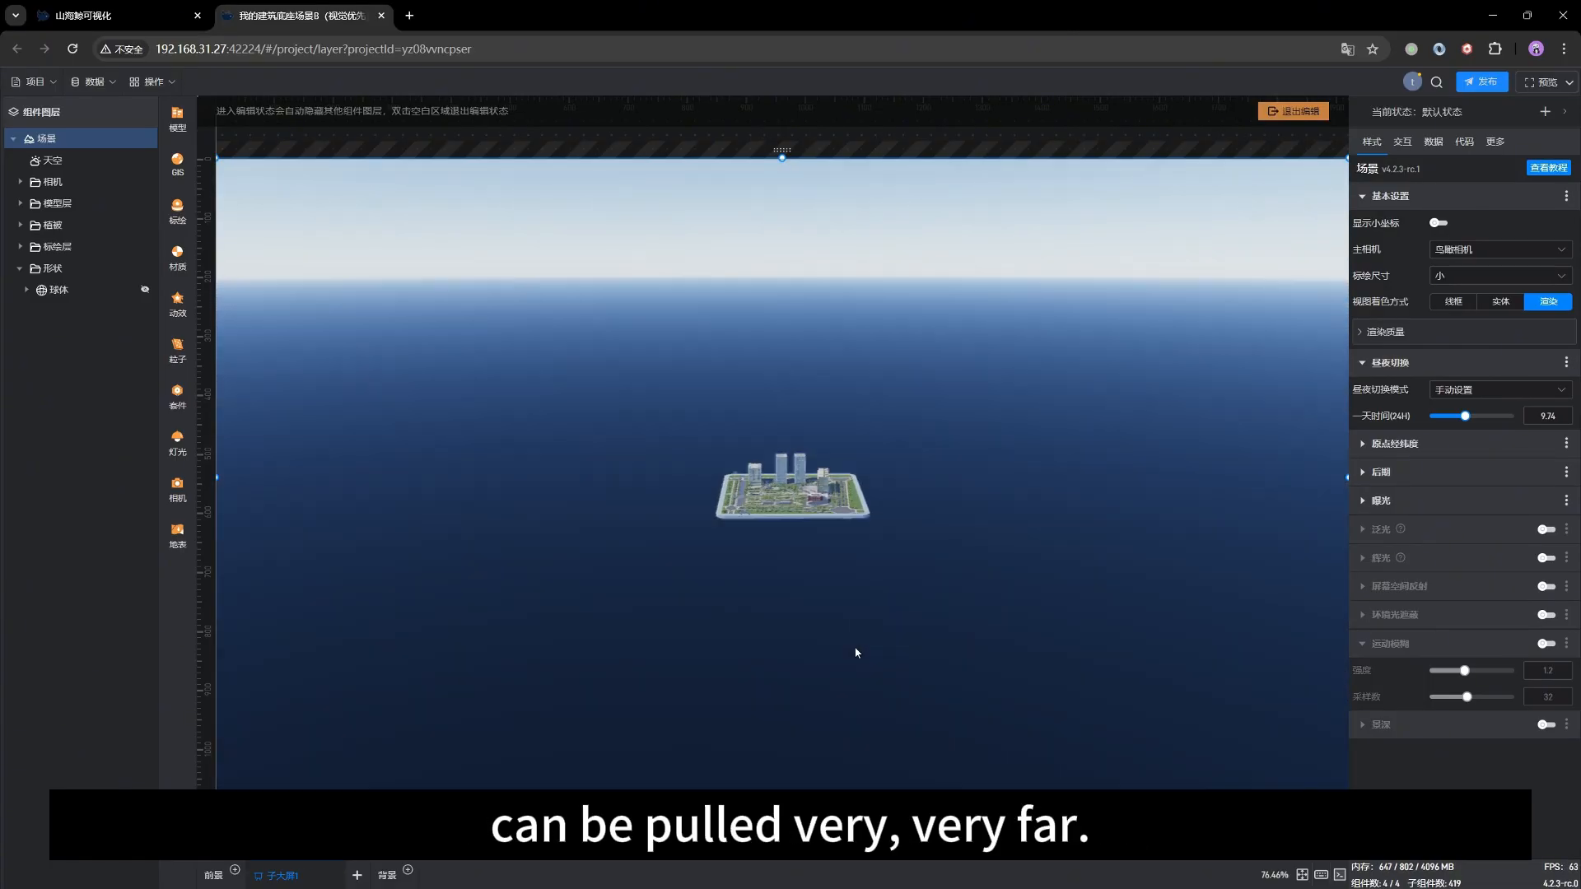
scroll(830, 625, "down", 10)
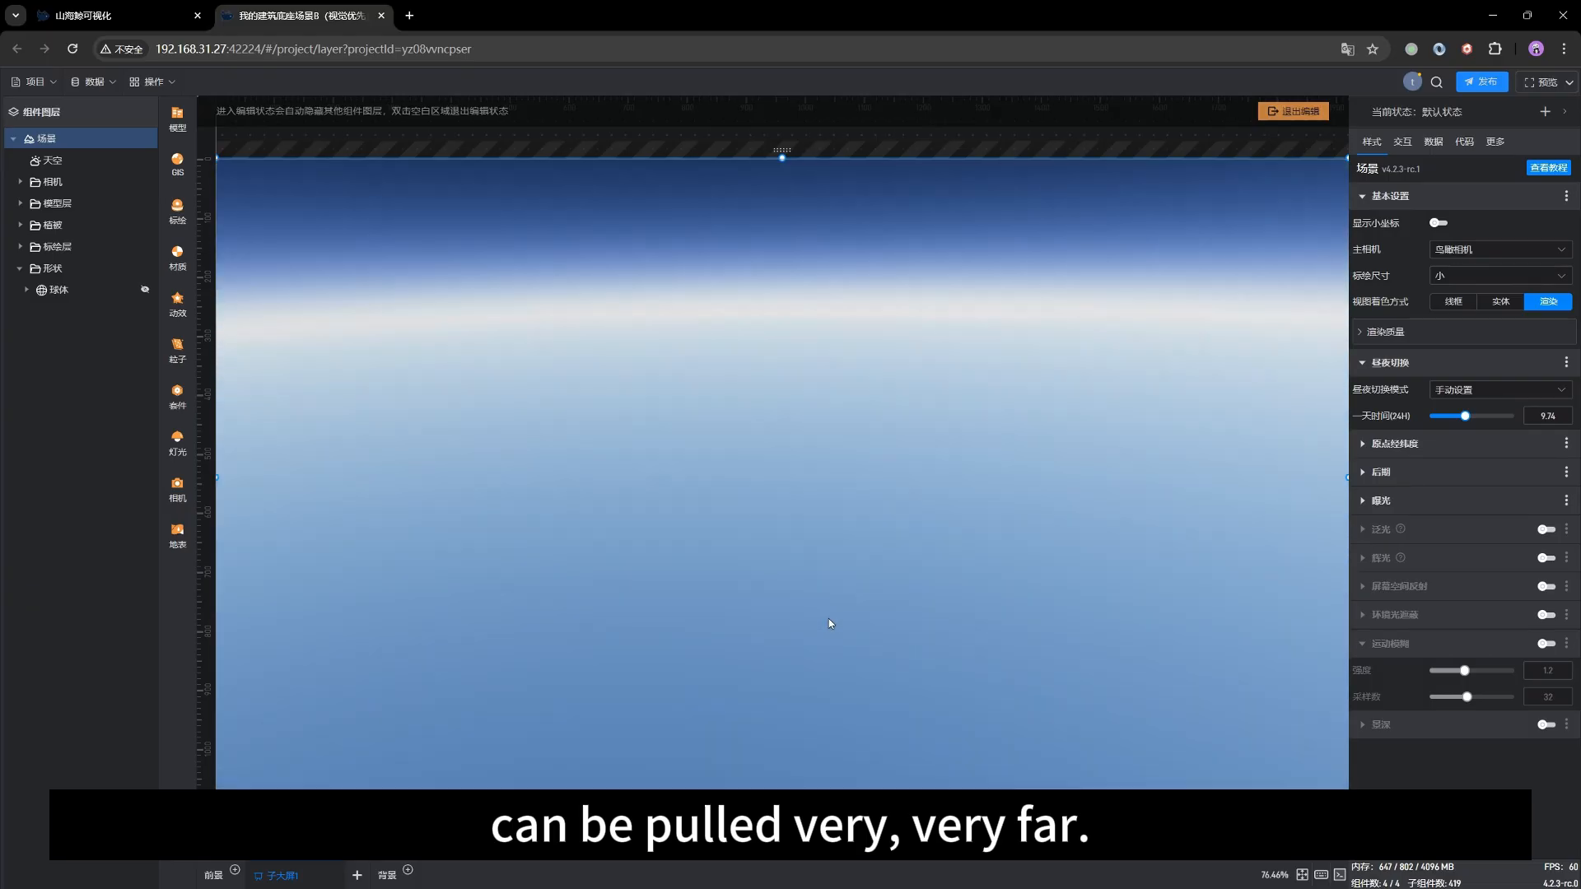
scroll(833, 627, "down", 10)
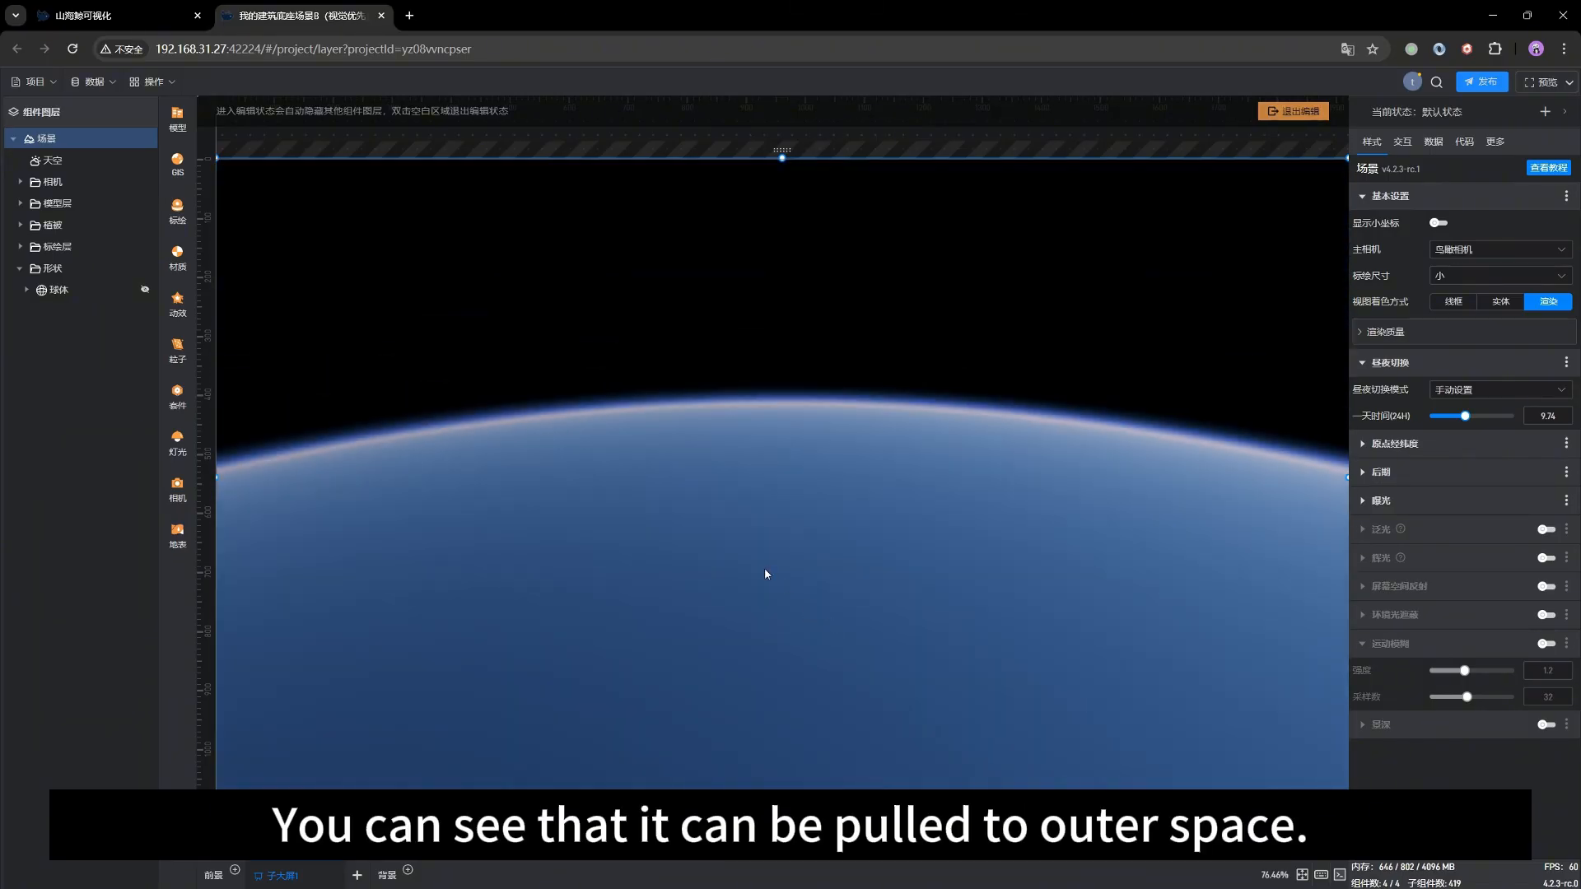
left_click_drag(731, 643, 651, 518)
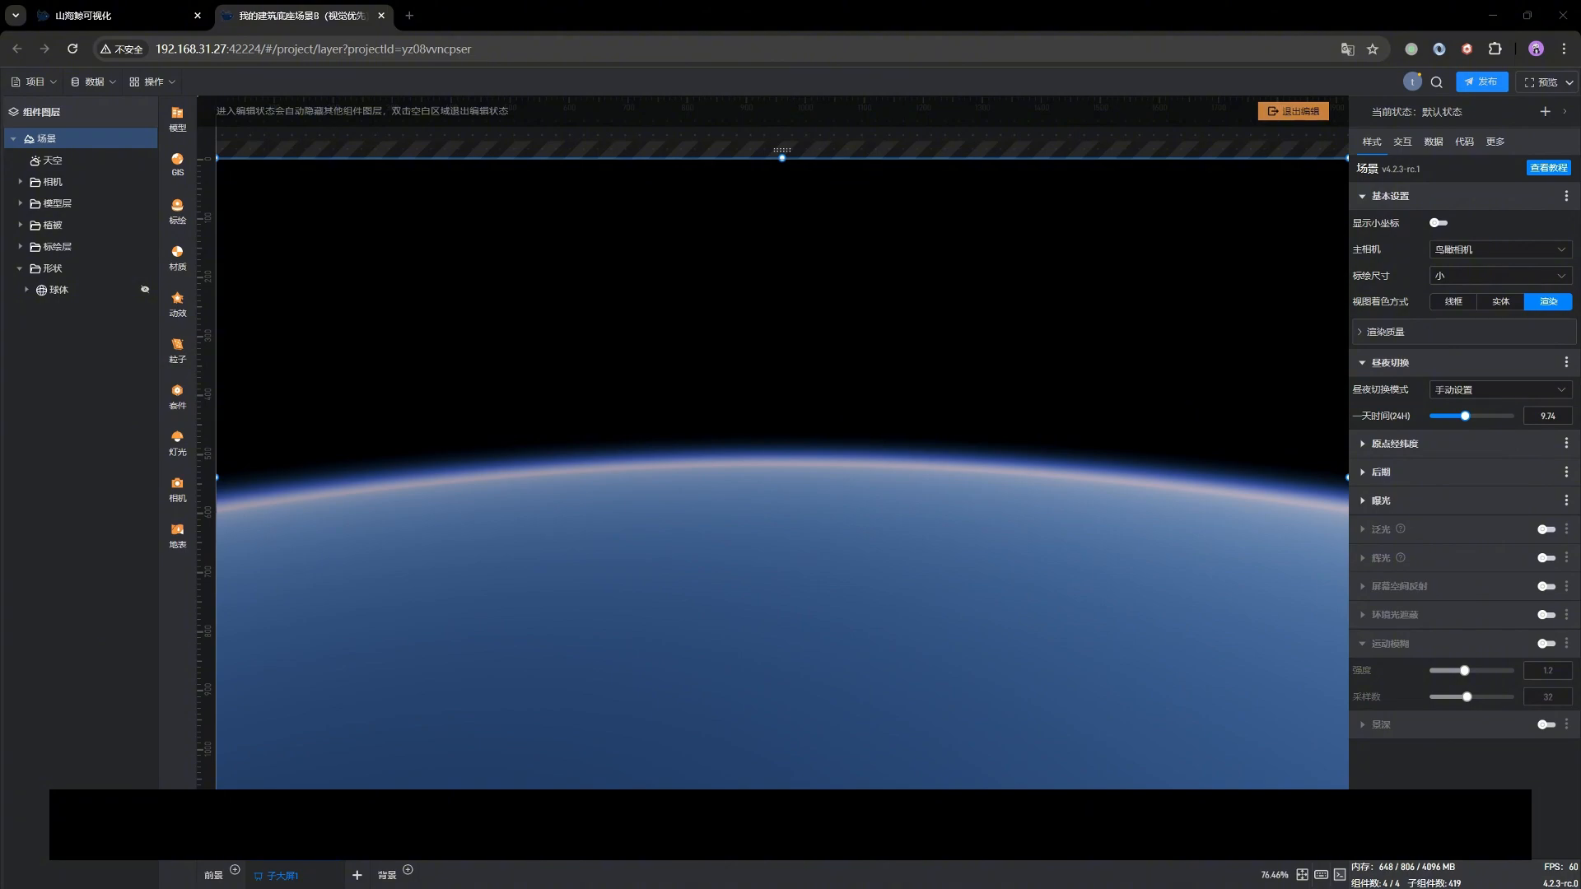
left_click_drag(905, 596, 896, 643)
scroll(736, 594, "up", 2)
scroll(736, 595, "up", 5)
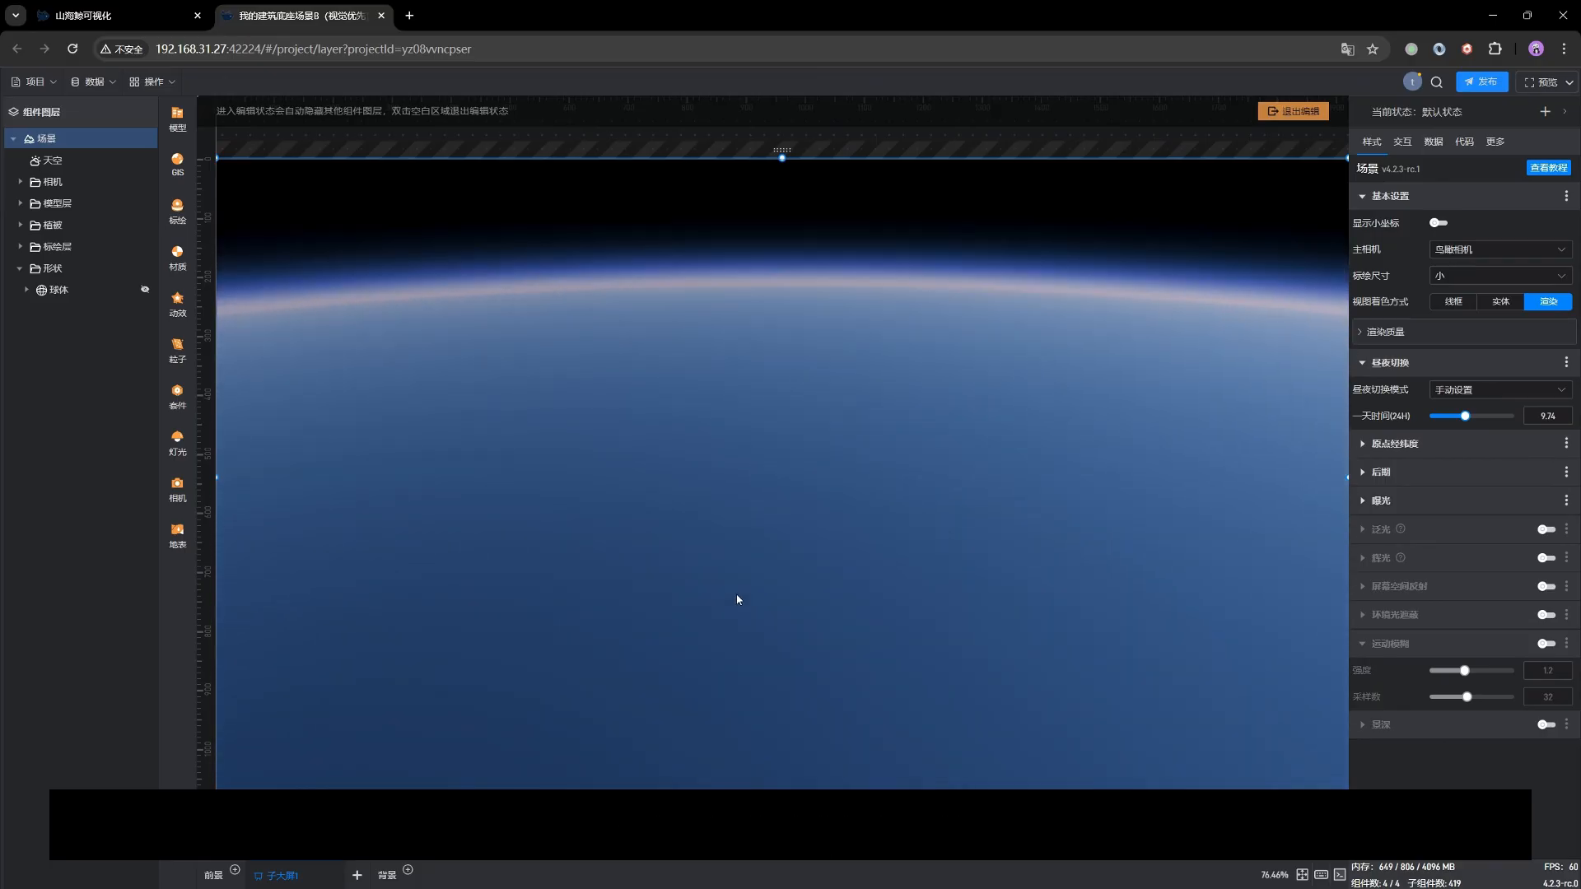
scroll(737, 599, "up", 5)
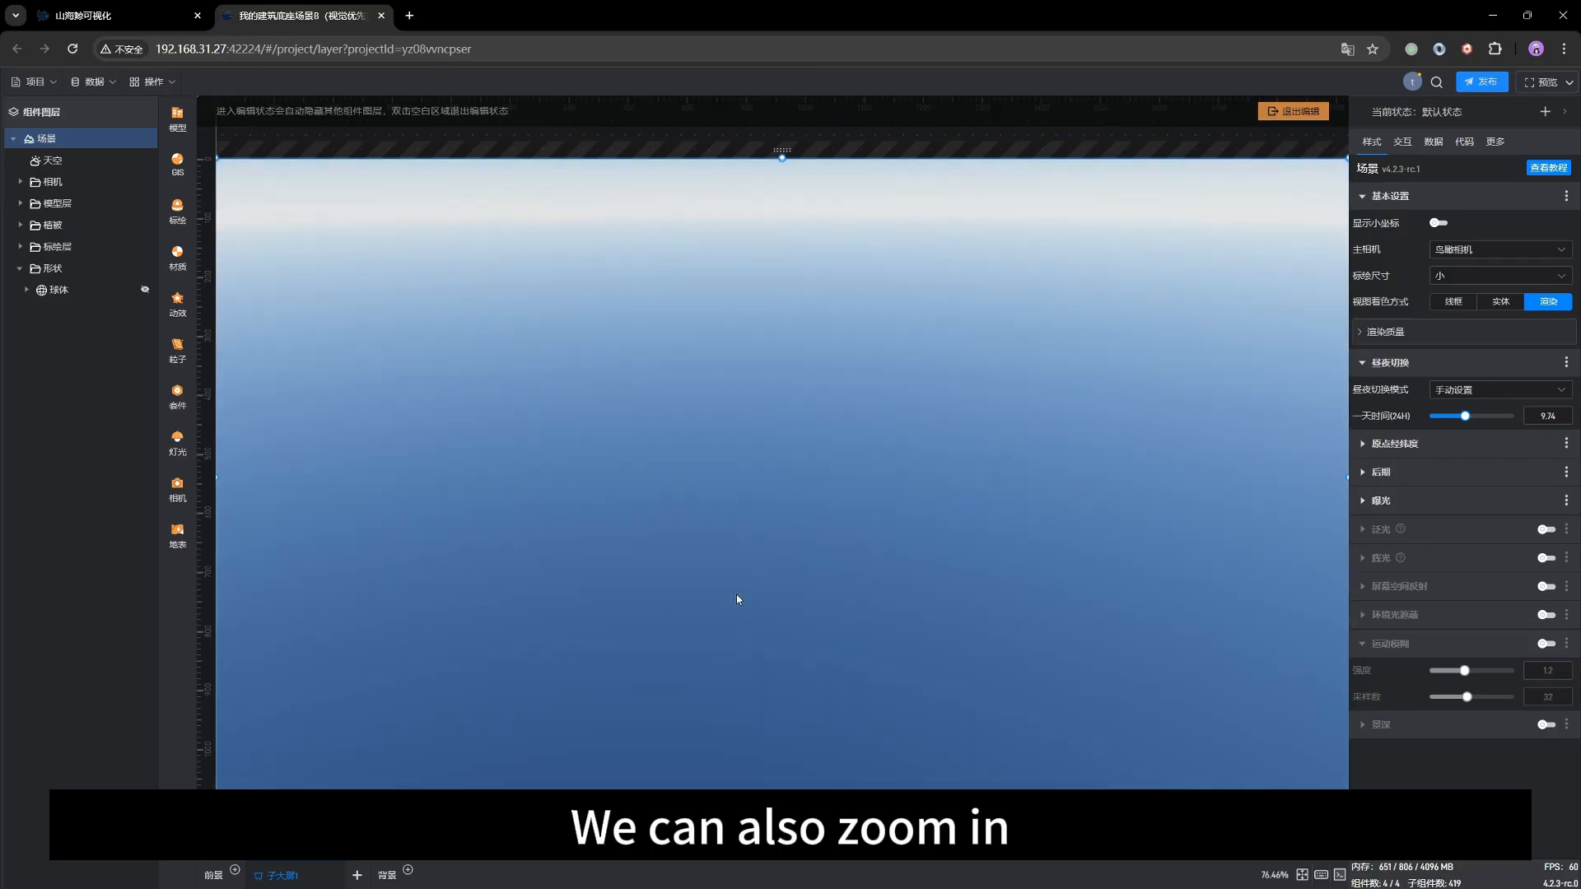
scroll(736, 599, "up", 5)
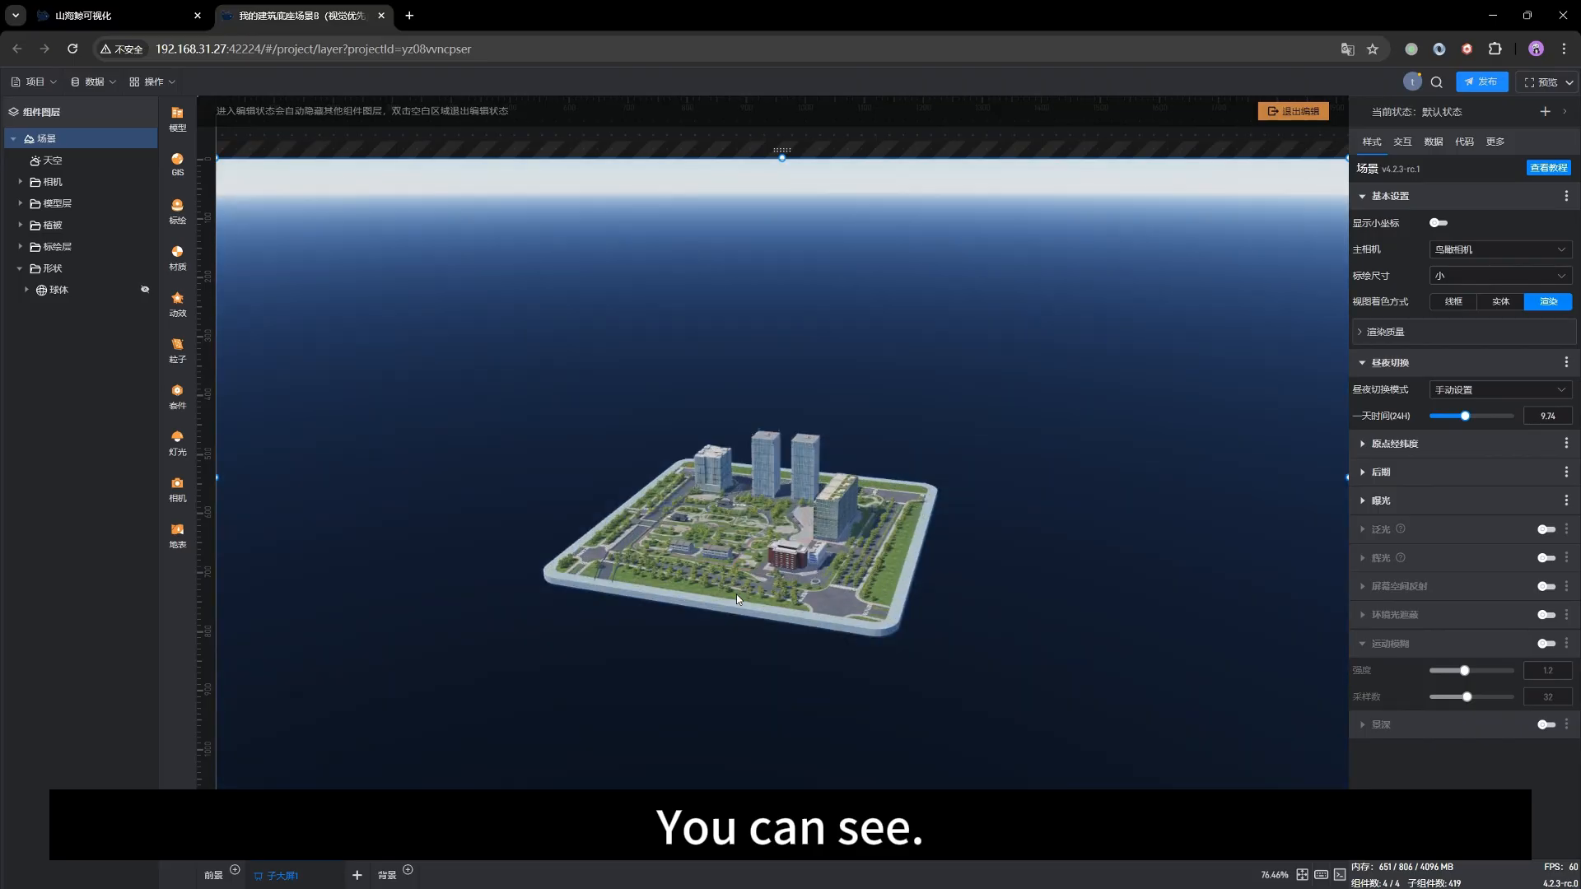
left_click_drag(672, 593, 692, 543)
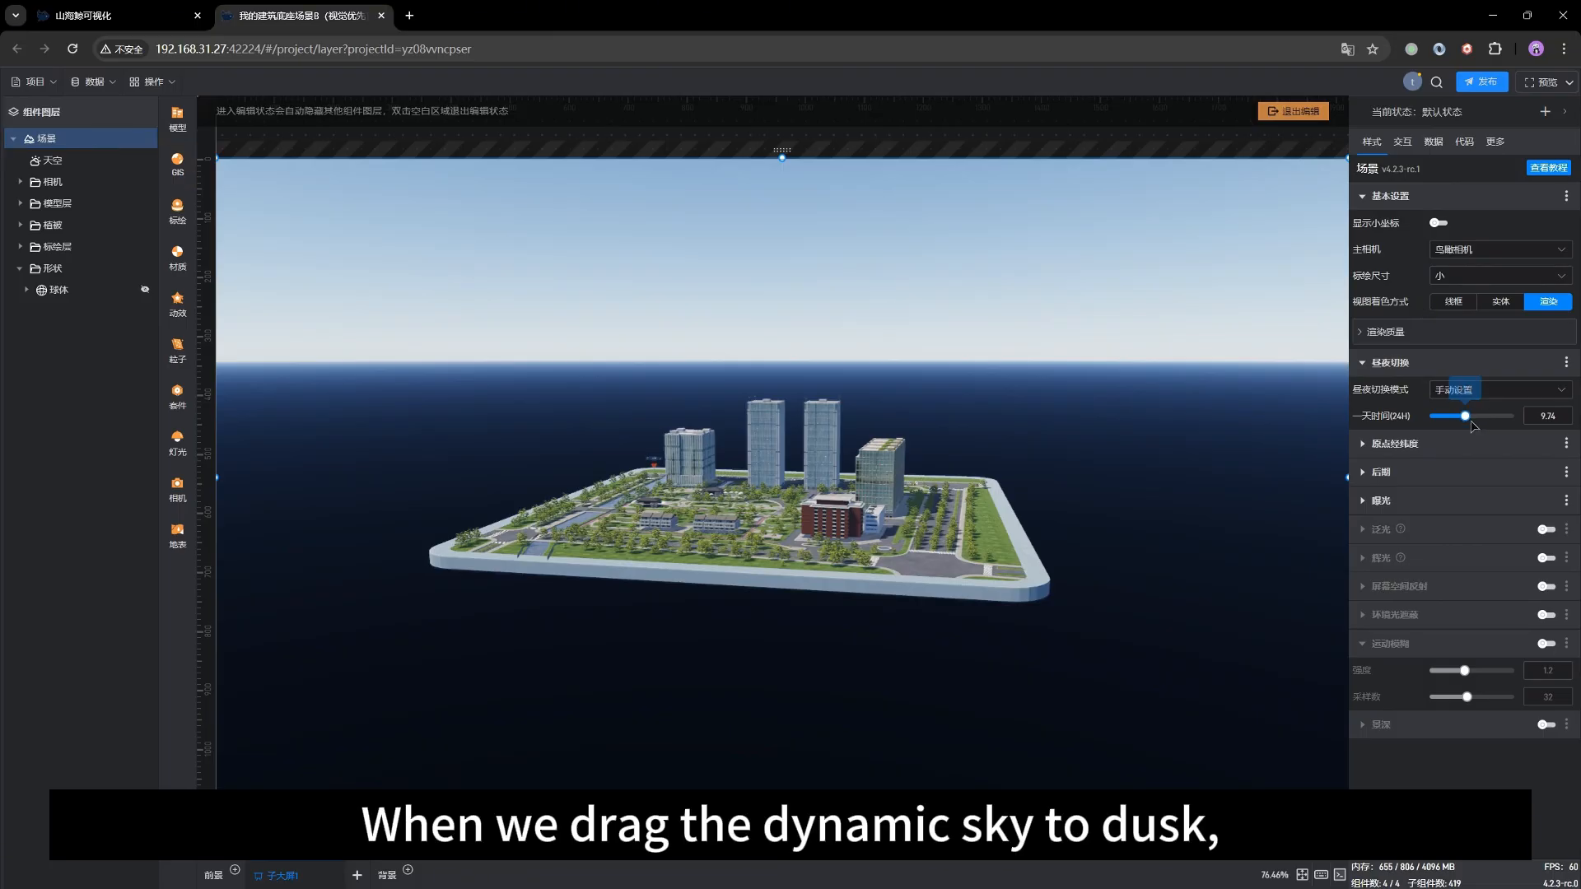
Set the scene's time of day to 6.22 and bring the low sun behind the city into view.
left_click_drag(1464, 416, 1453, 415)
left_click_drag(733, 500, 1280, 494)
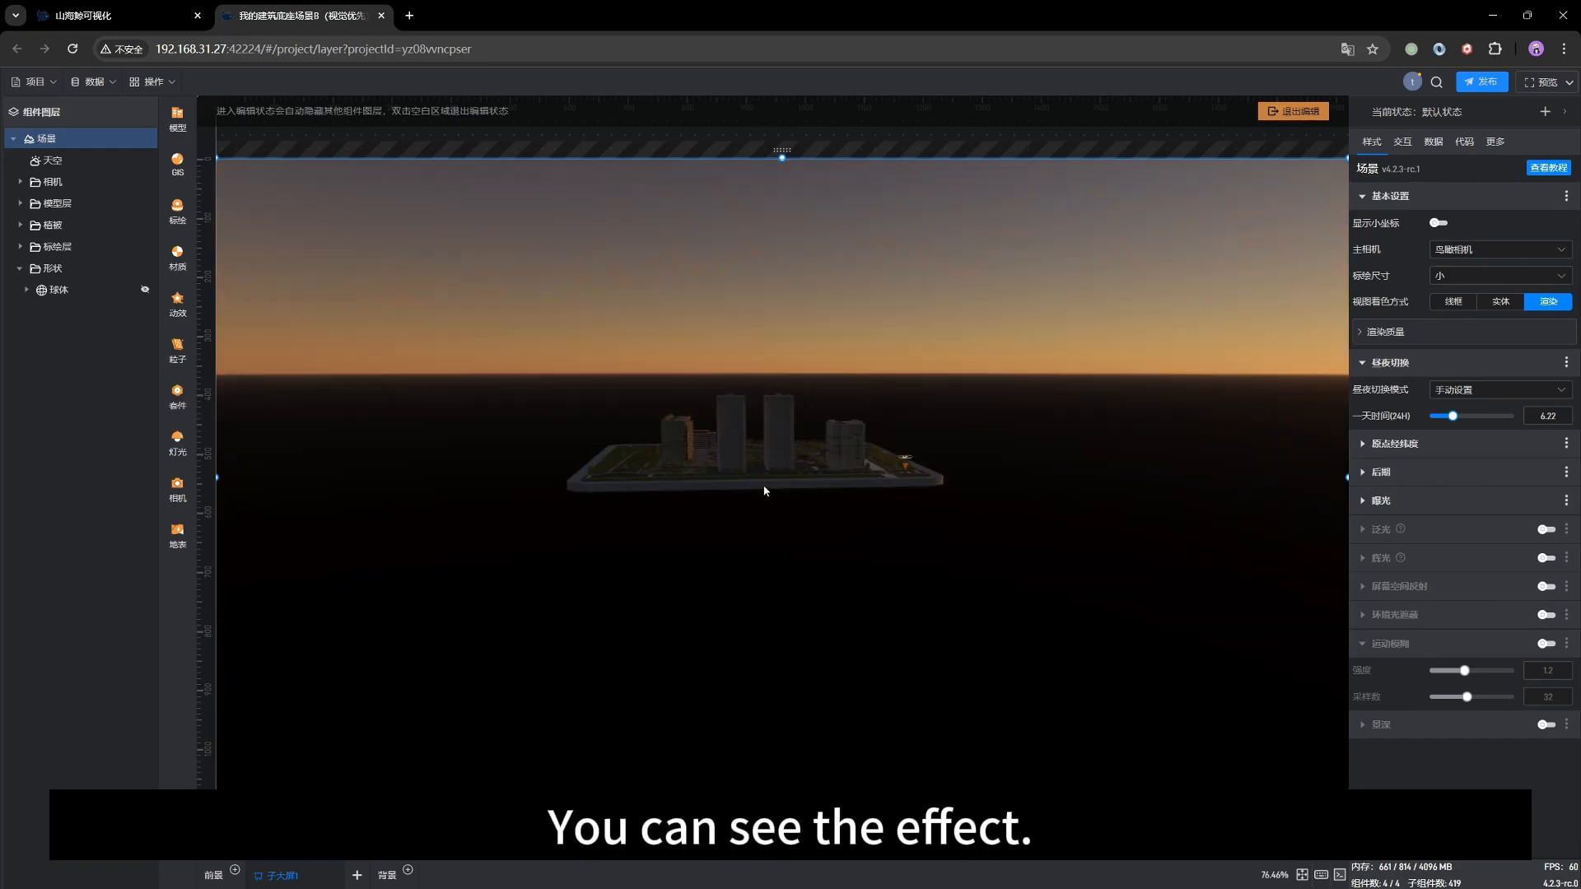
left_click_drag(795, 480, 901, 464)
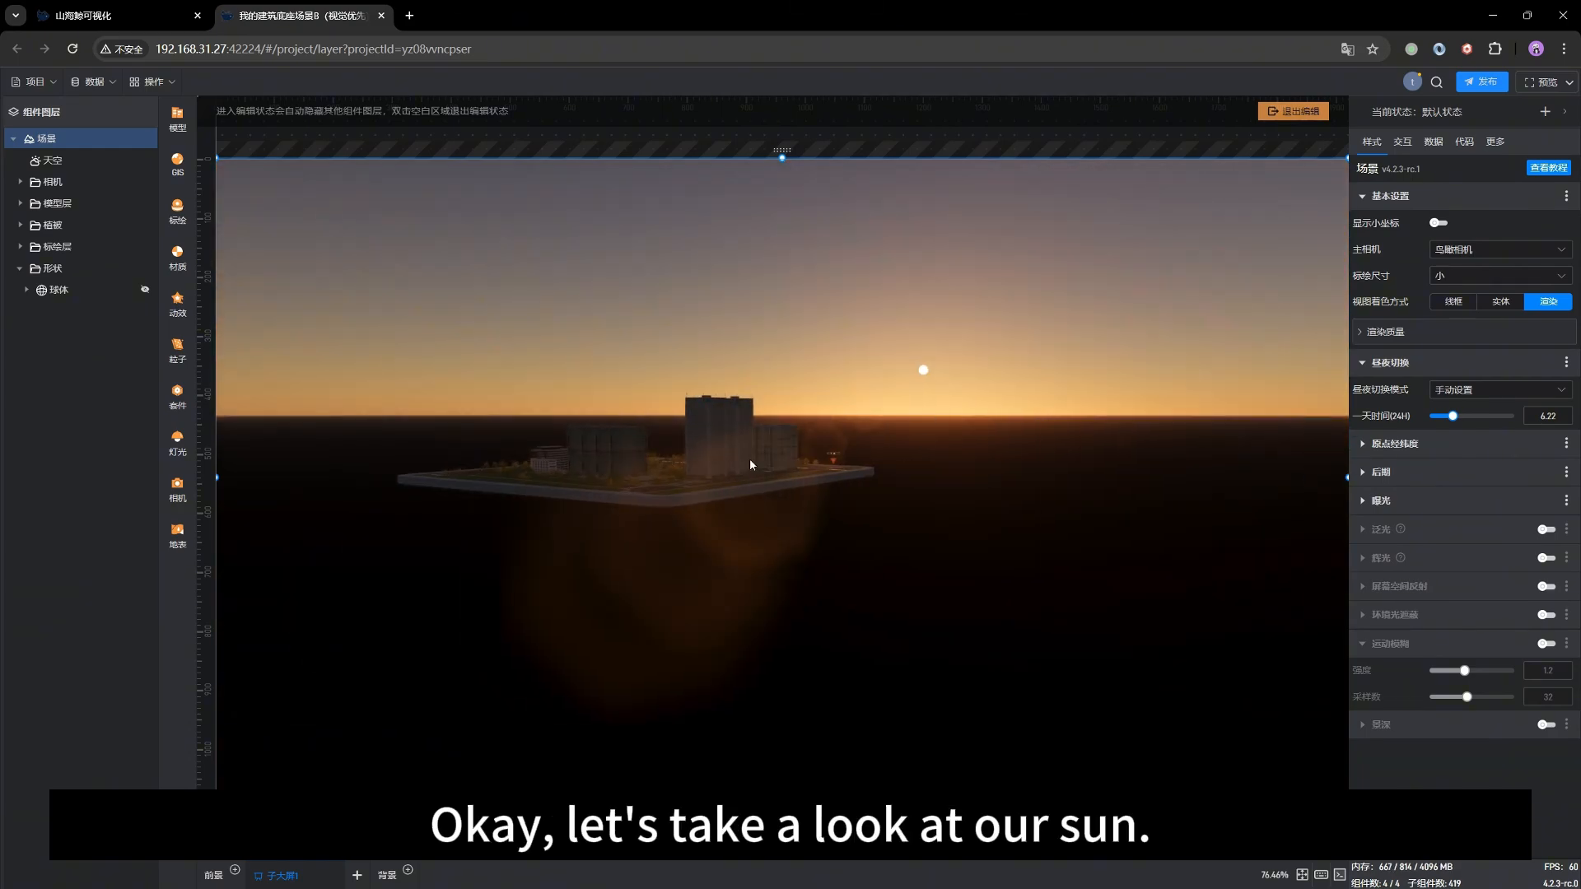
scroll(657, 504, "up", 5)
left_click_drag(576, 452, 615, 467)
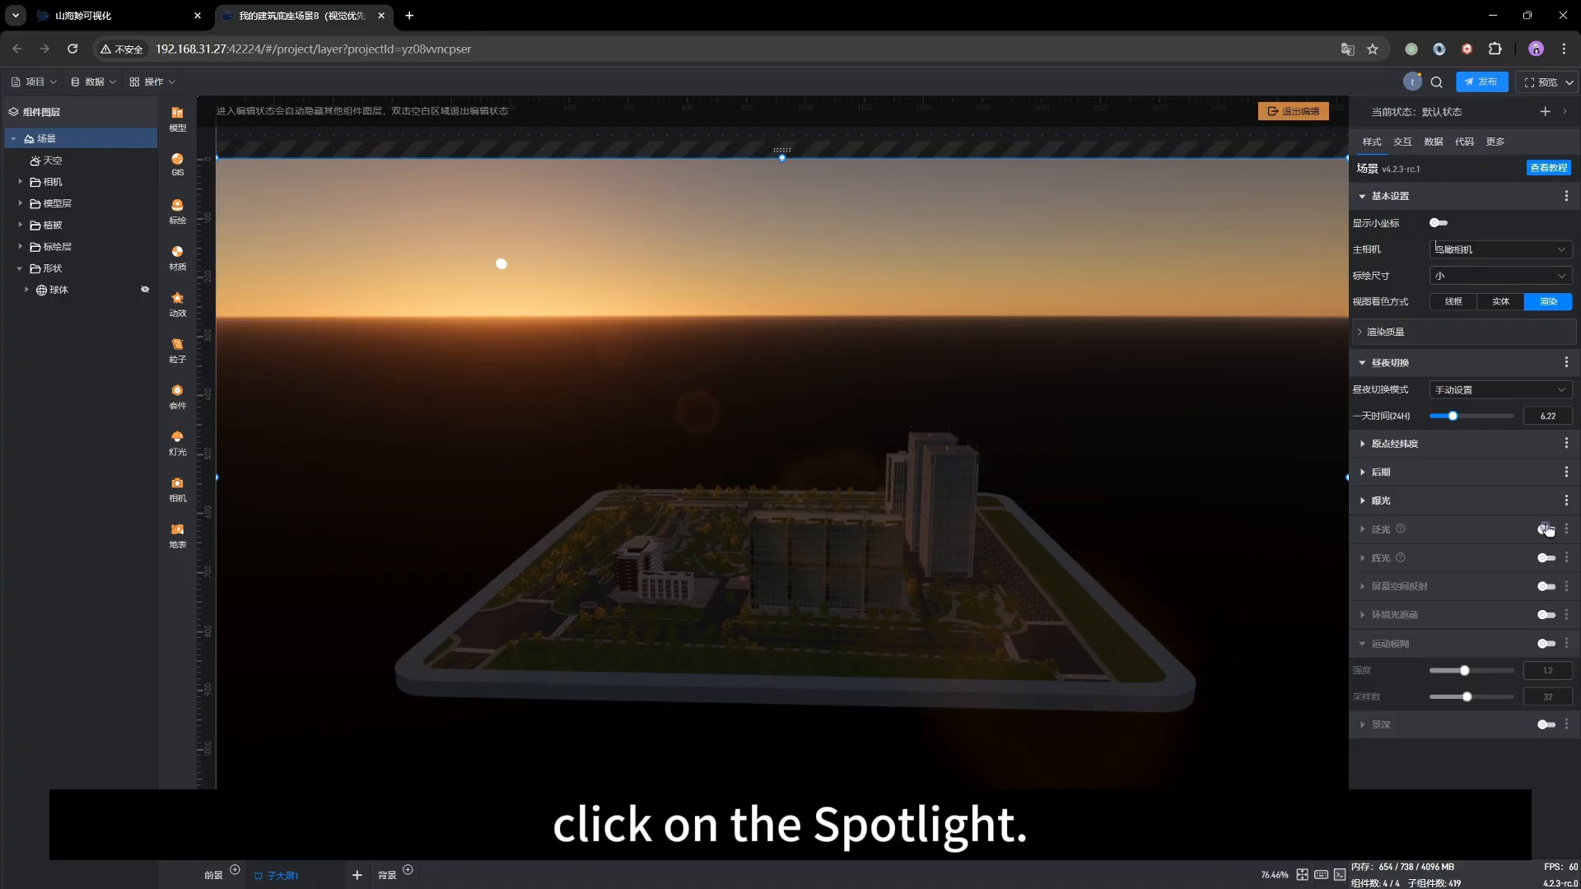
Turn on bloom (泛光) for the scene and view the glowing sun from different angles.
left_click(1546, 529)
left_click_drag(877, 527, 817, 535)
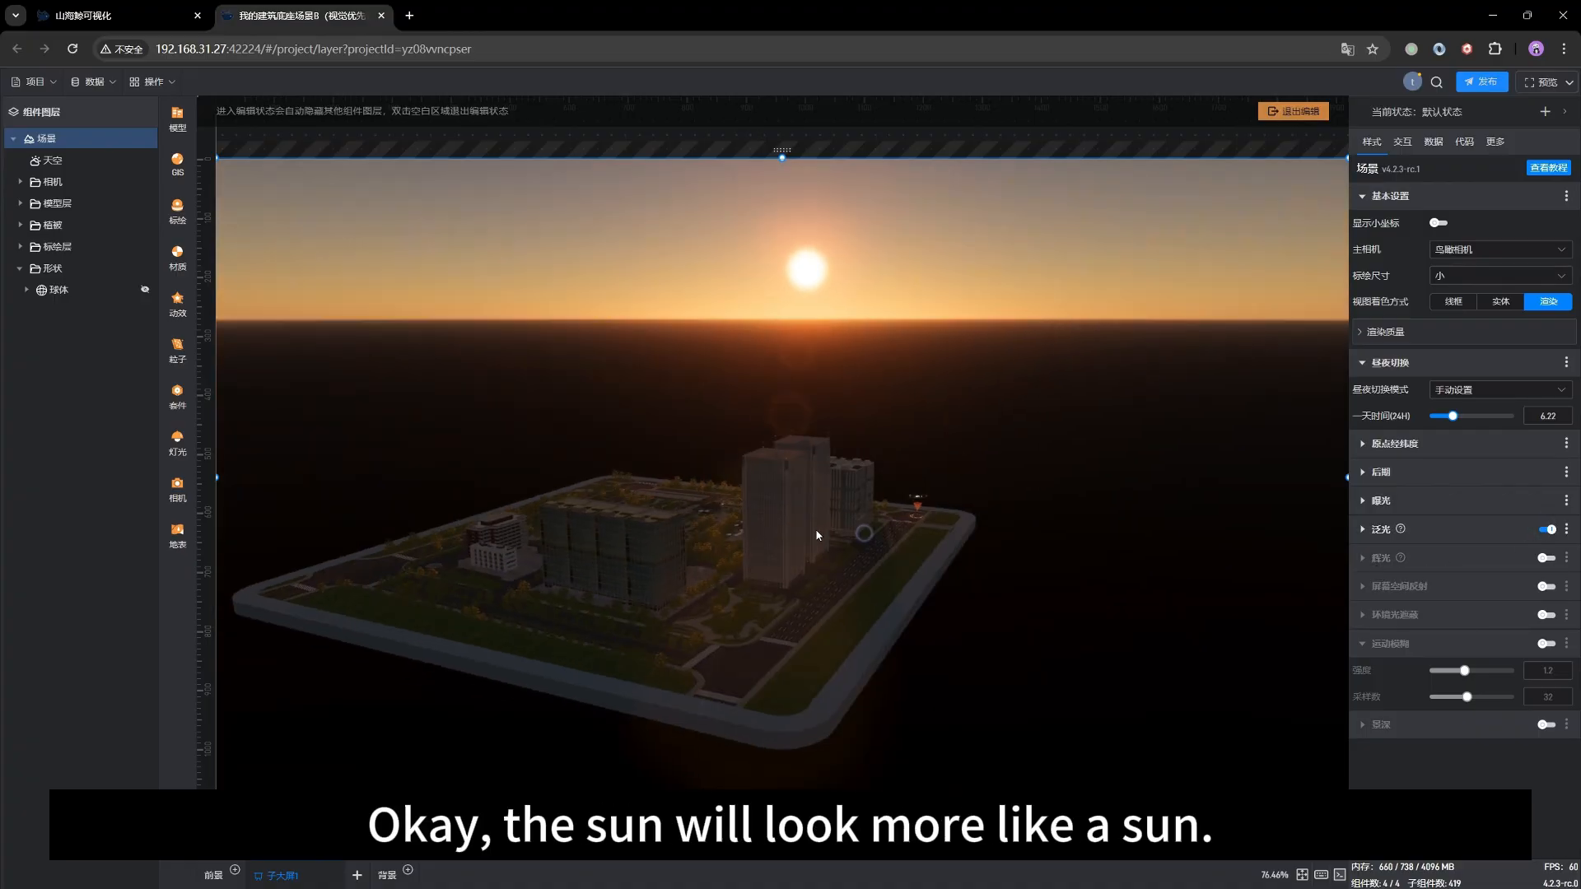
left_click_drag(627, 502, 632, 502)
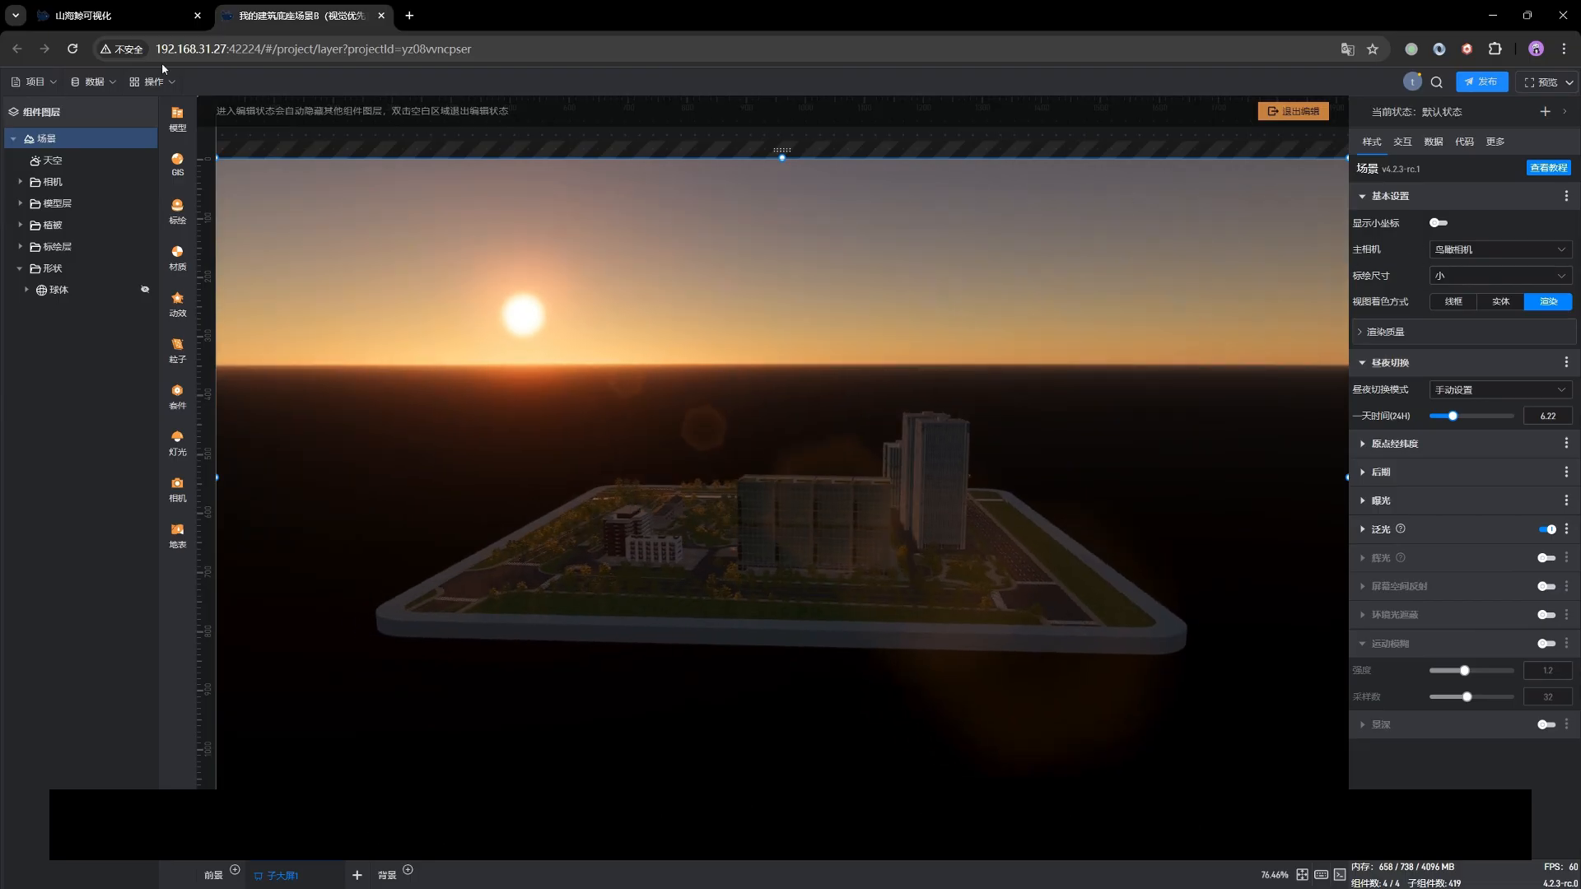
Open the sky component's settings and collapse its weather (天气) and cloud (云) groups.
left_click(52, 160)
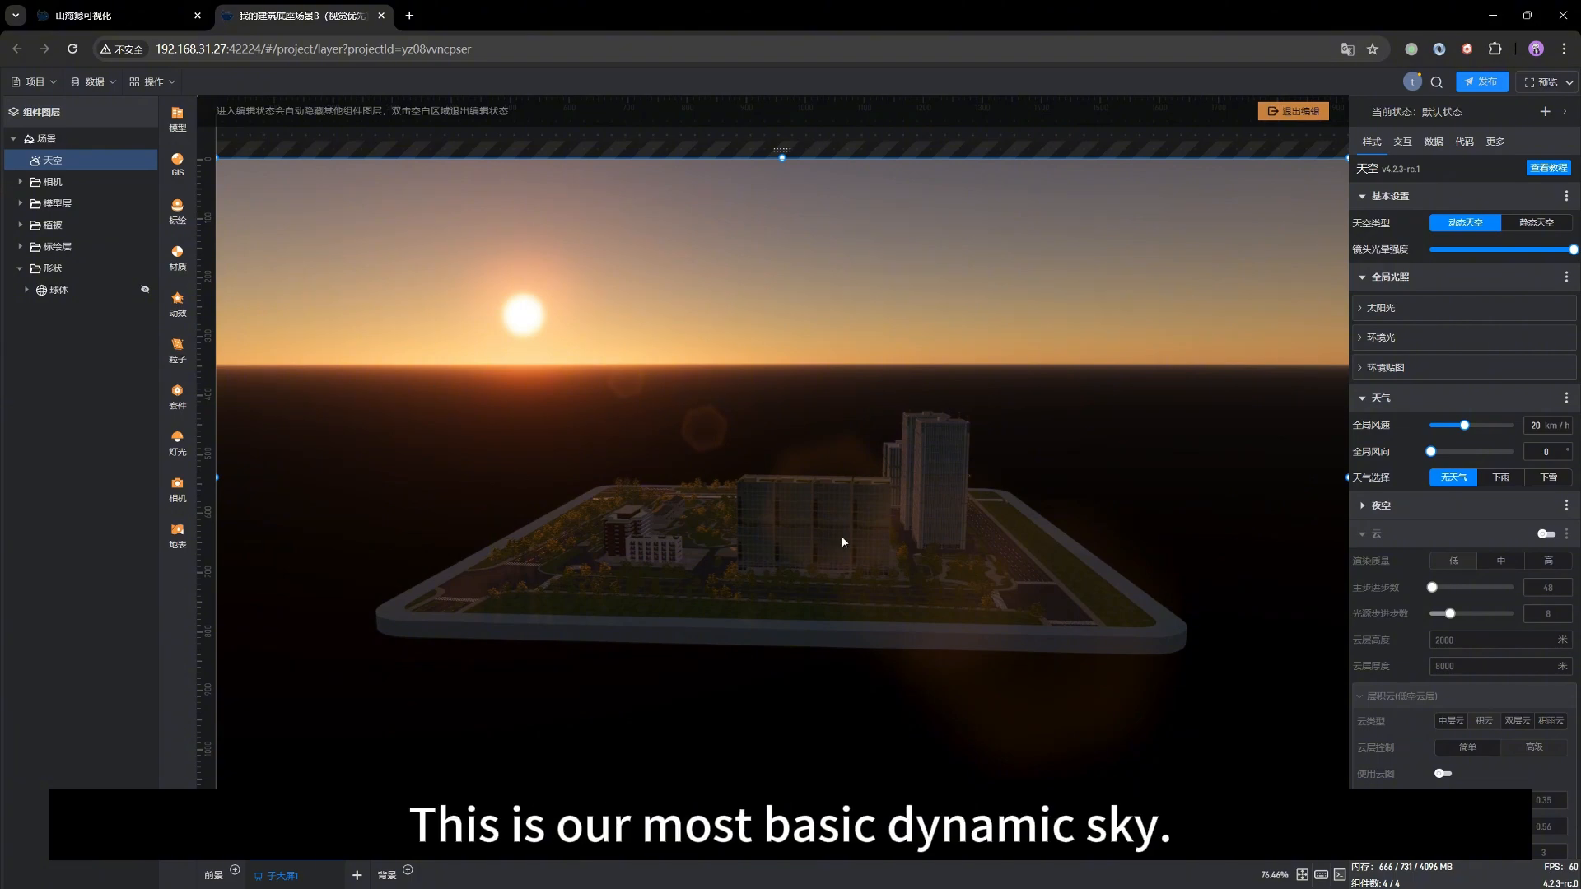
left_click_drag(911, 569, 903, 558)
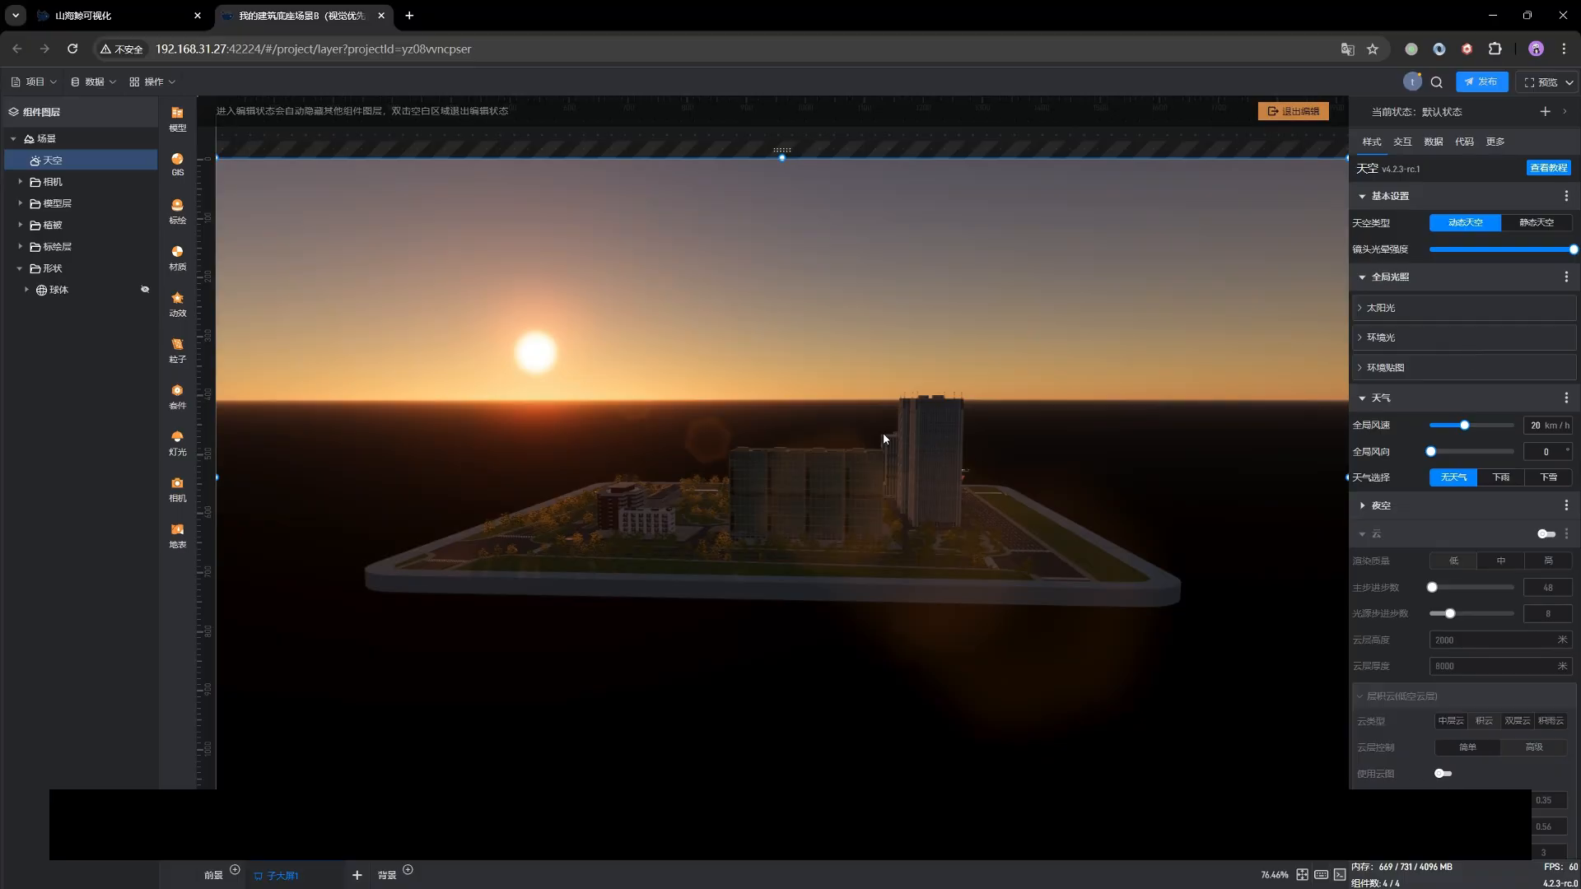
left_click_drag(846, 477, 864, 516)
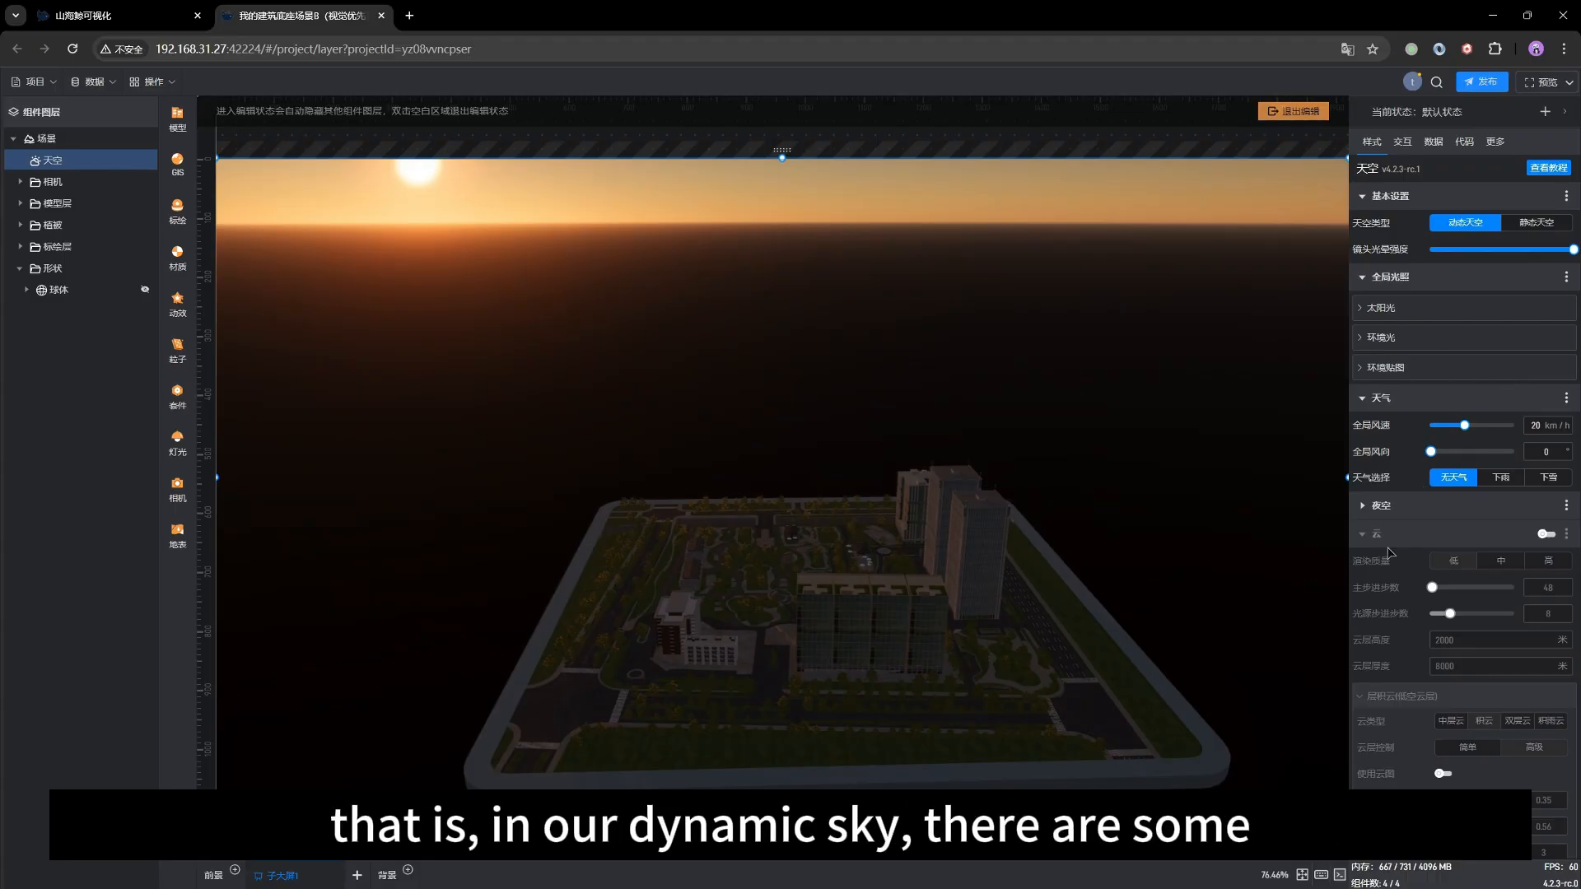
left_click(1385, 397)
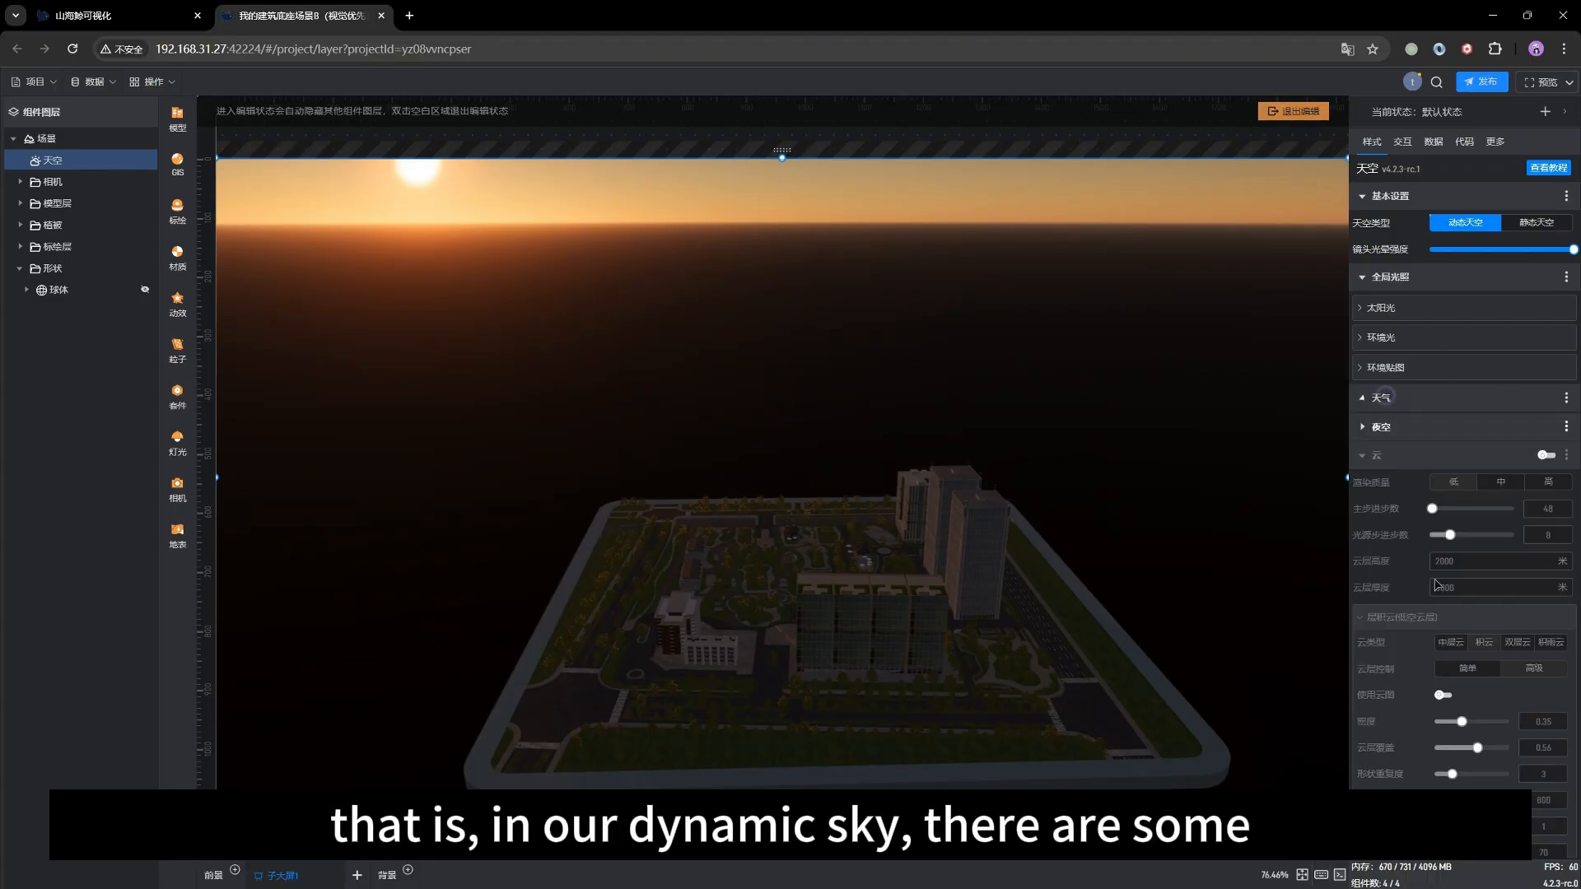
left_click(1373, 457)
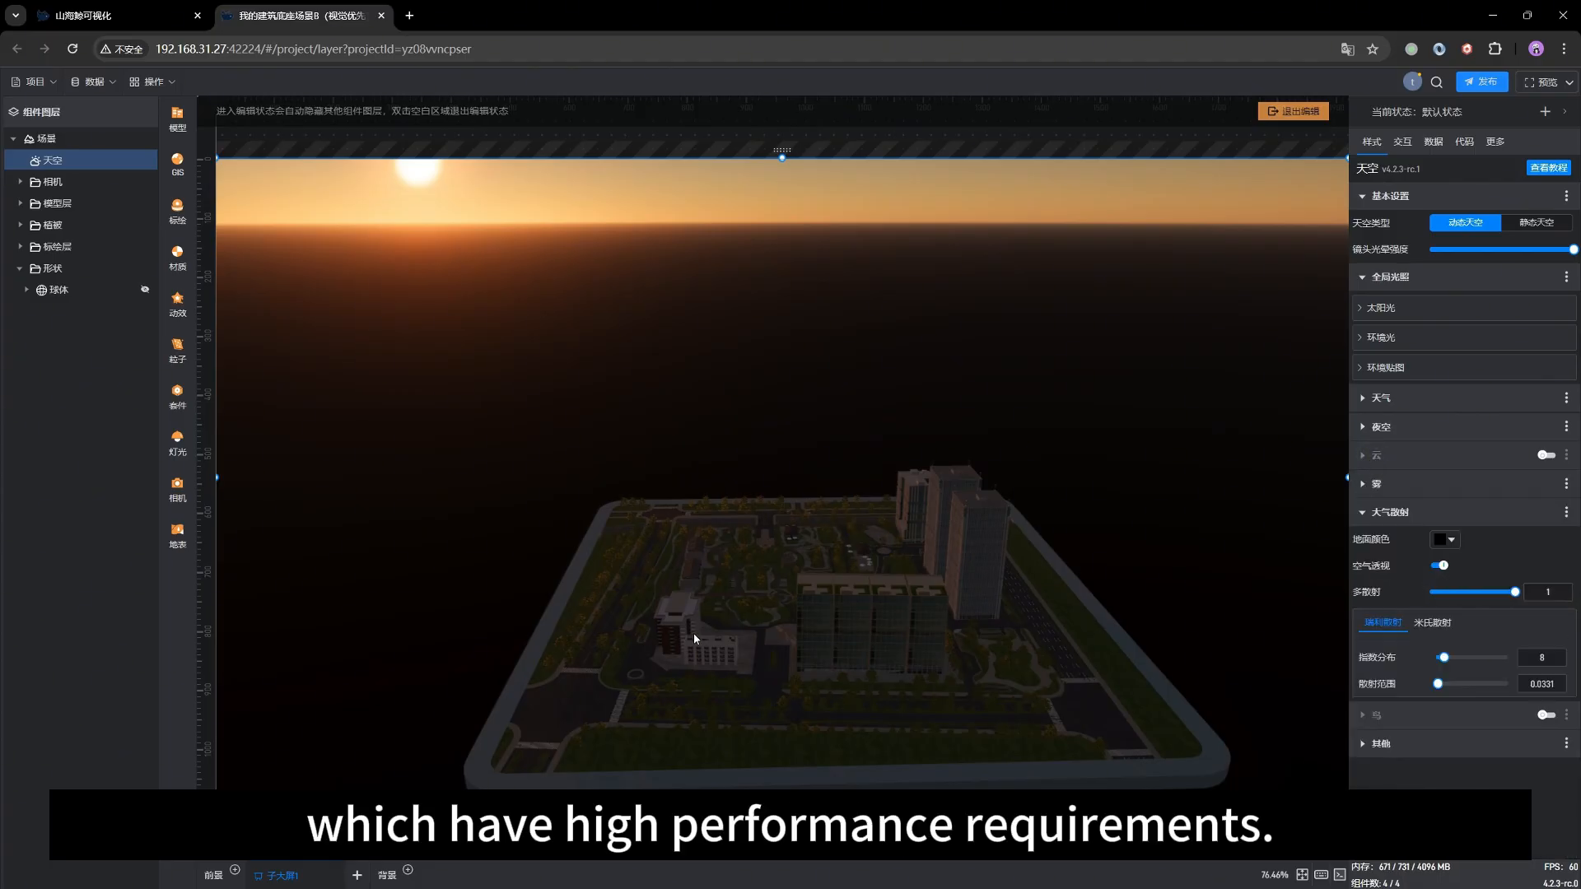
left_click_drag(841, 657, 807, 645)
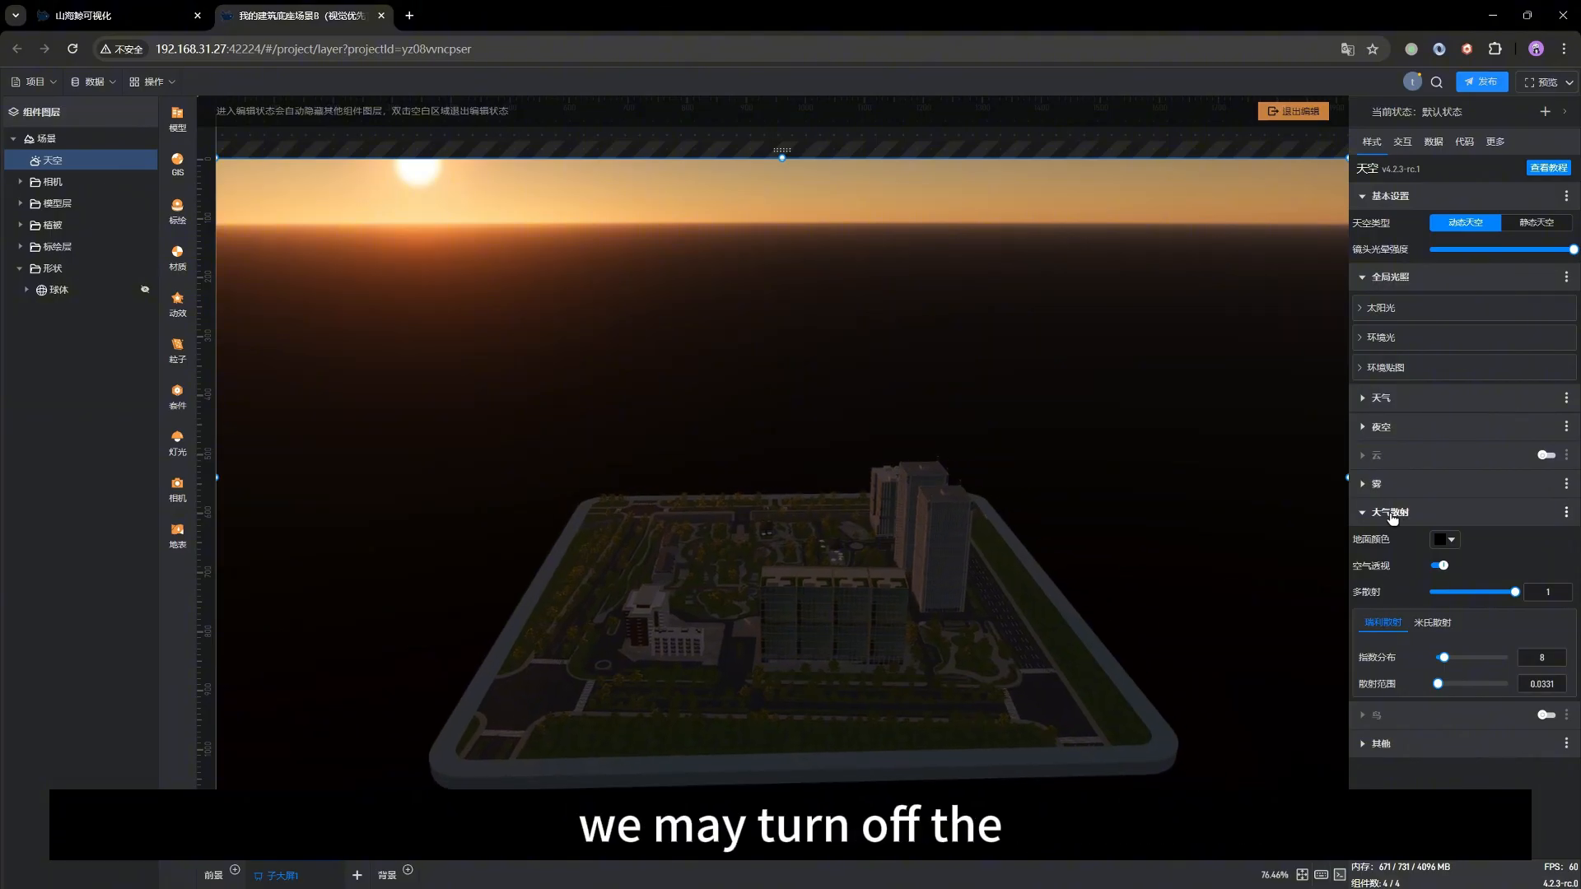
Turn off aerial perspective (空气透视) in the sky's atmospheric scattering settings.
left_click(1391, 514)
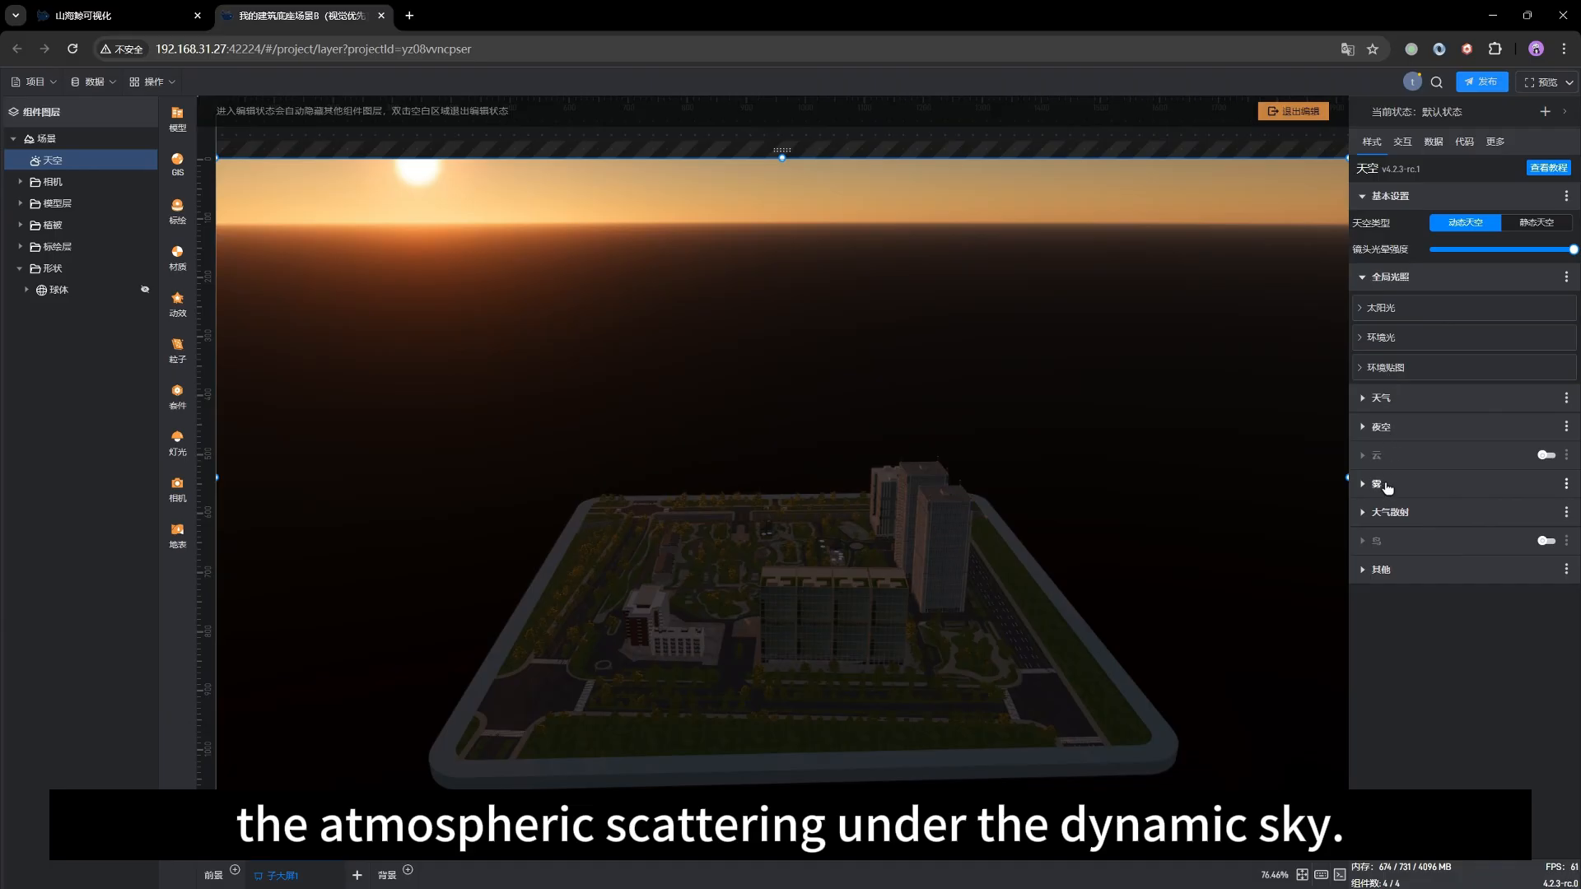
left_click(1387, 519)
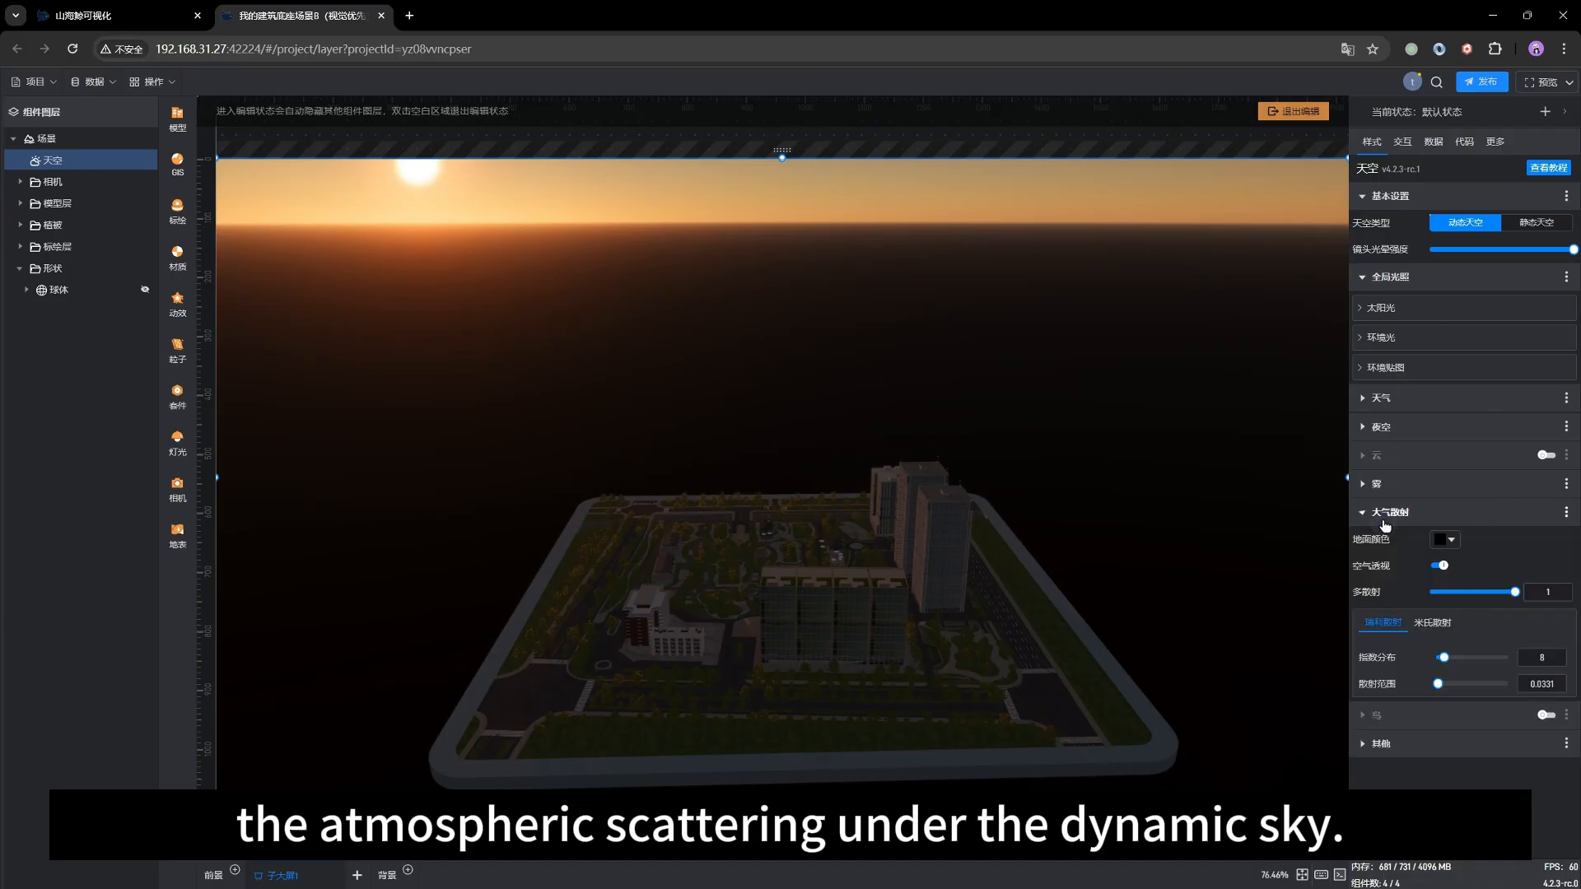
left_click(1439, 566)
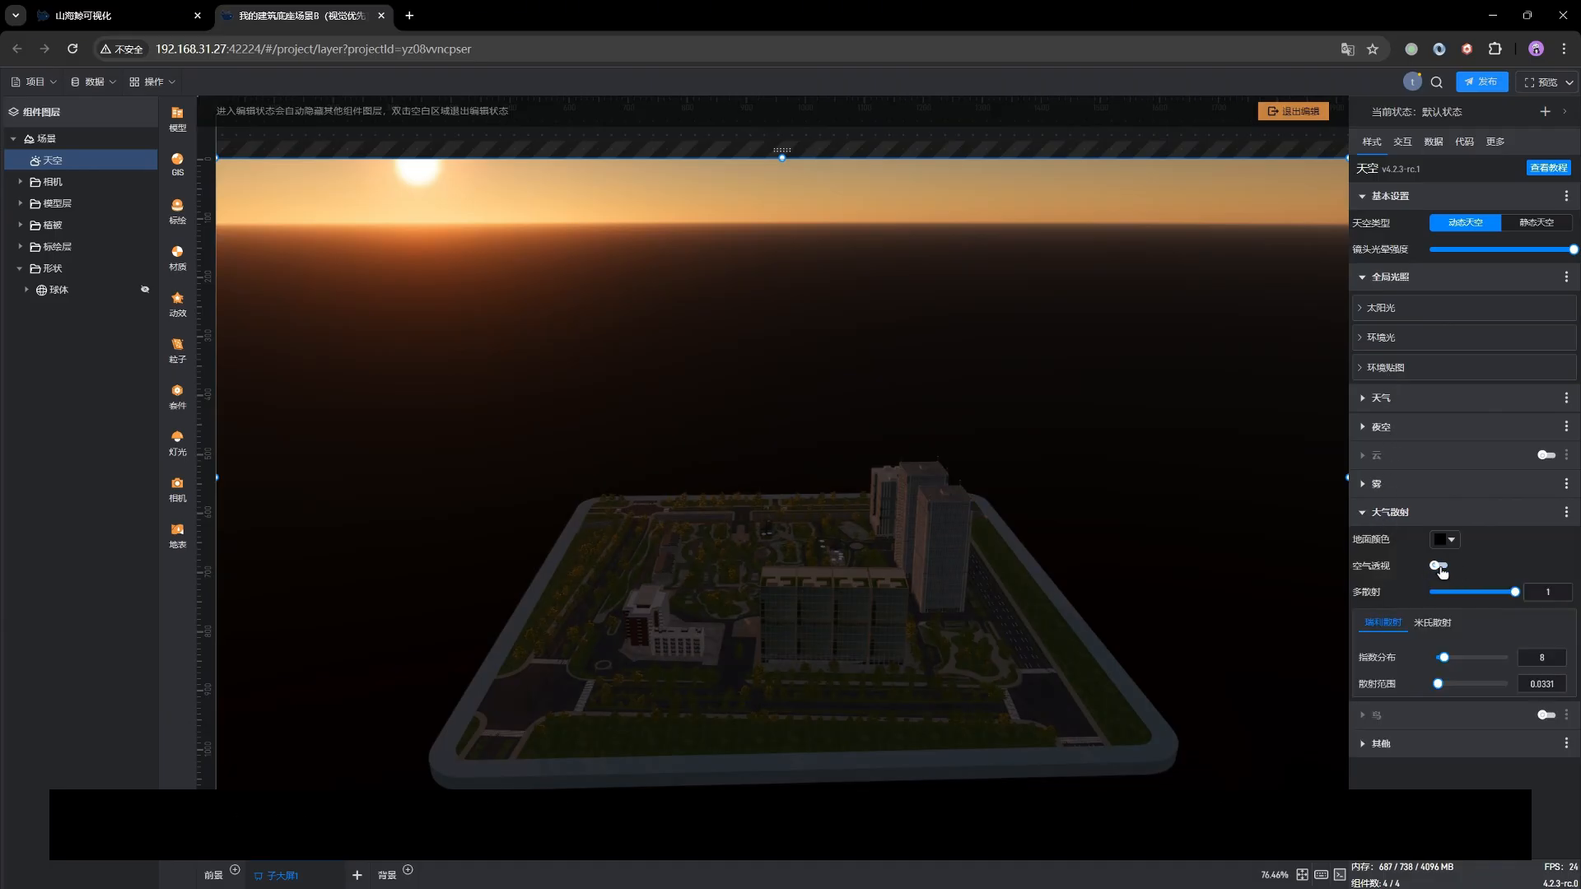
left_click_drag(924, 601, 909, 586)
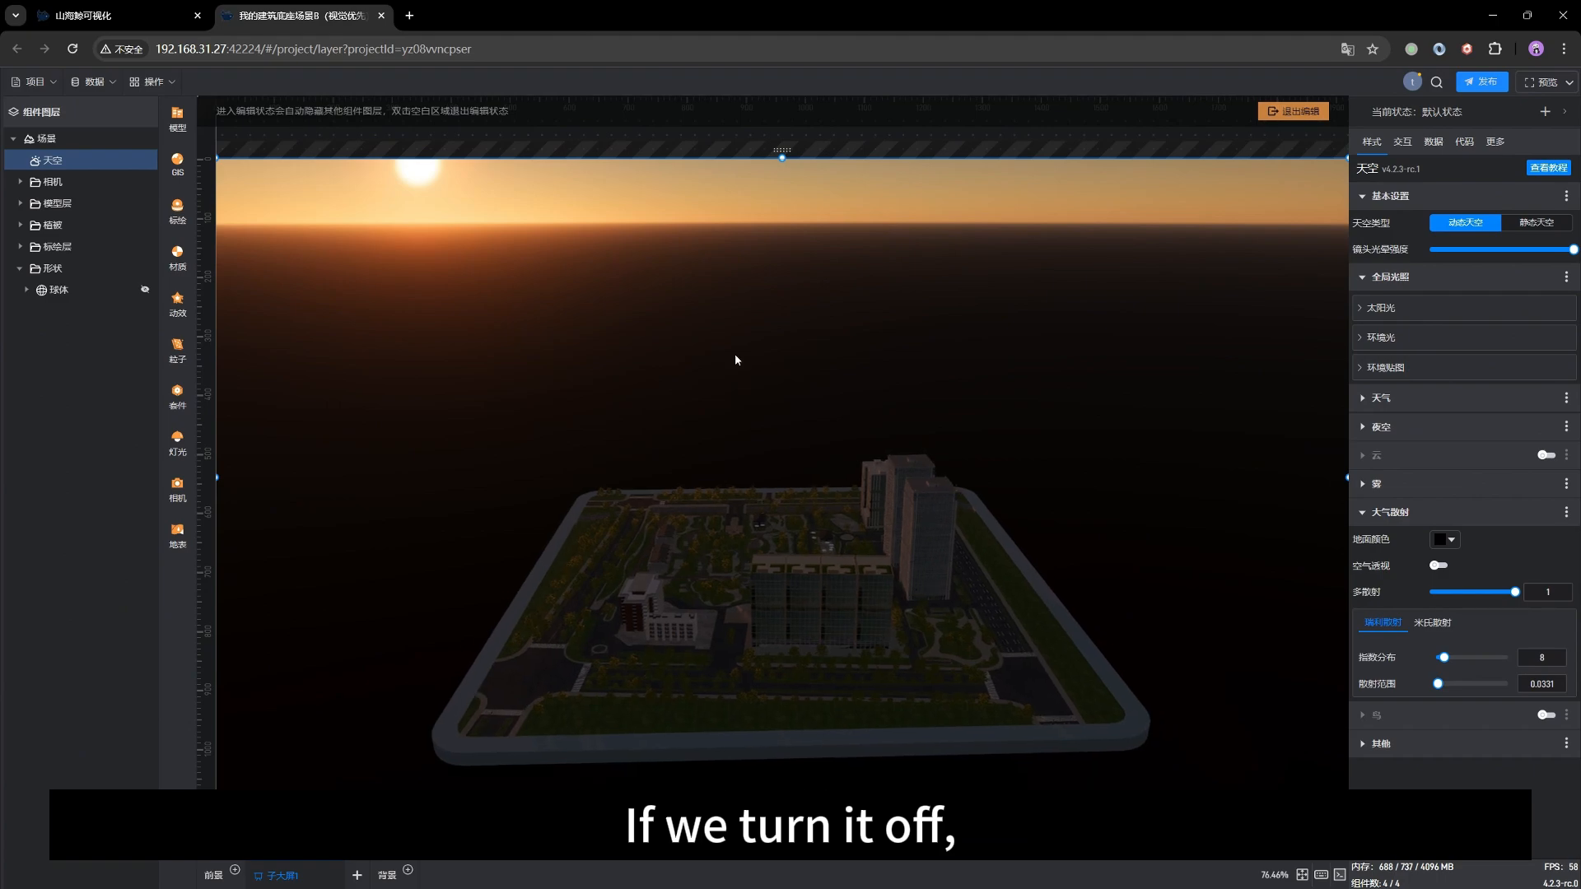
Set the scene's time of day to 10.62 and view the city from far away.
left_click(83, 136)
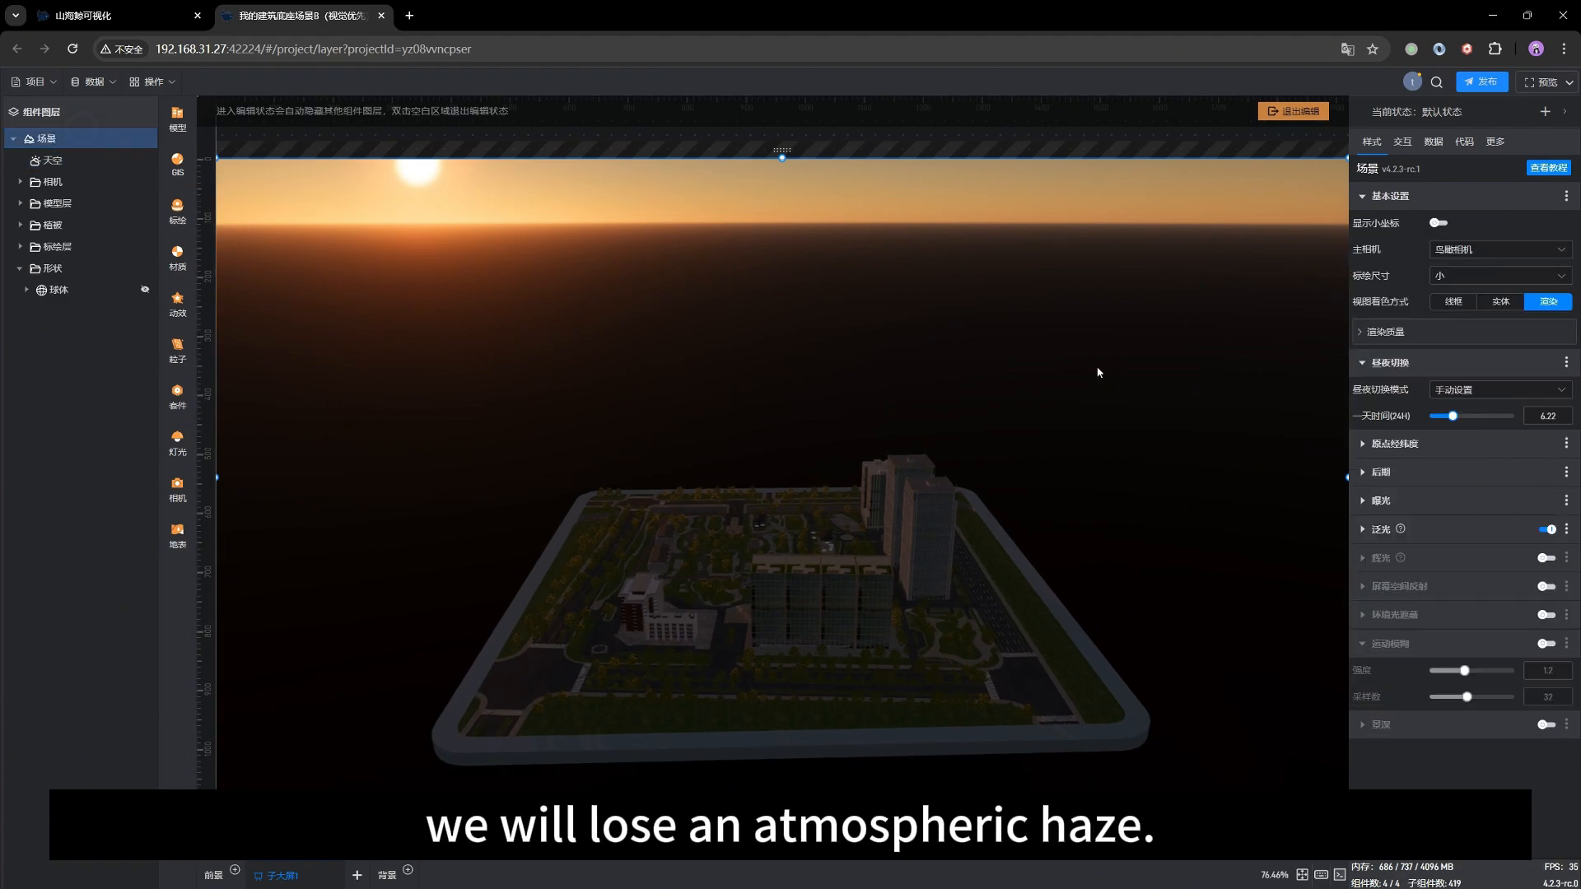
left_click_drag(1452, 415, 1468, 416)
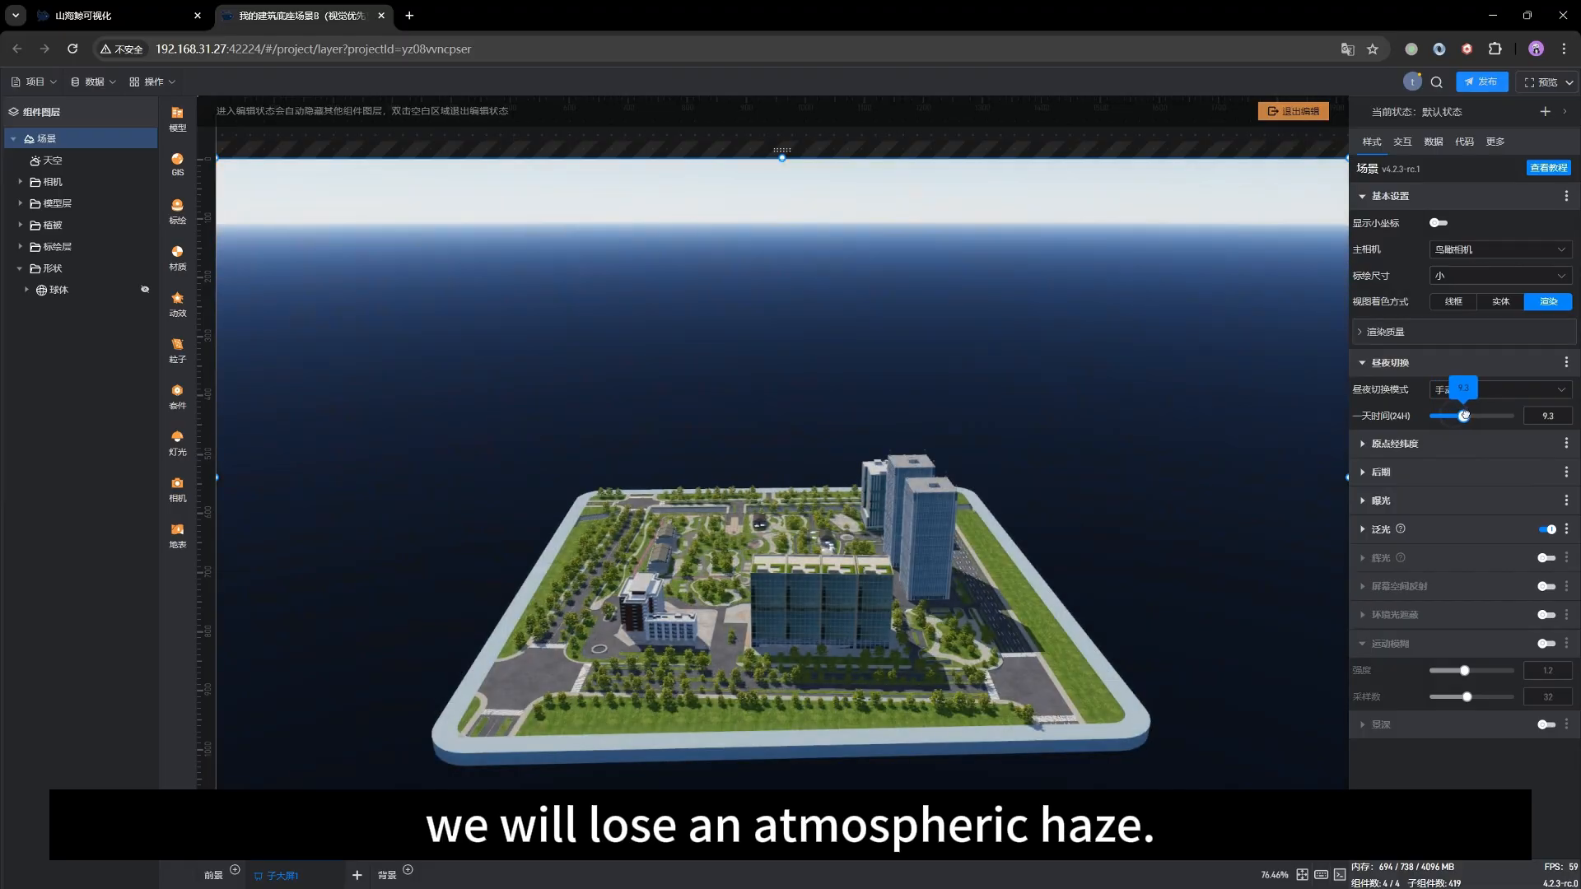
scroll(851, 659, "down", 5)
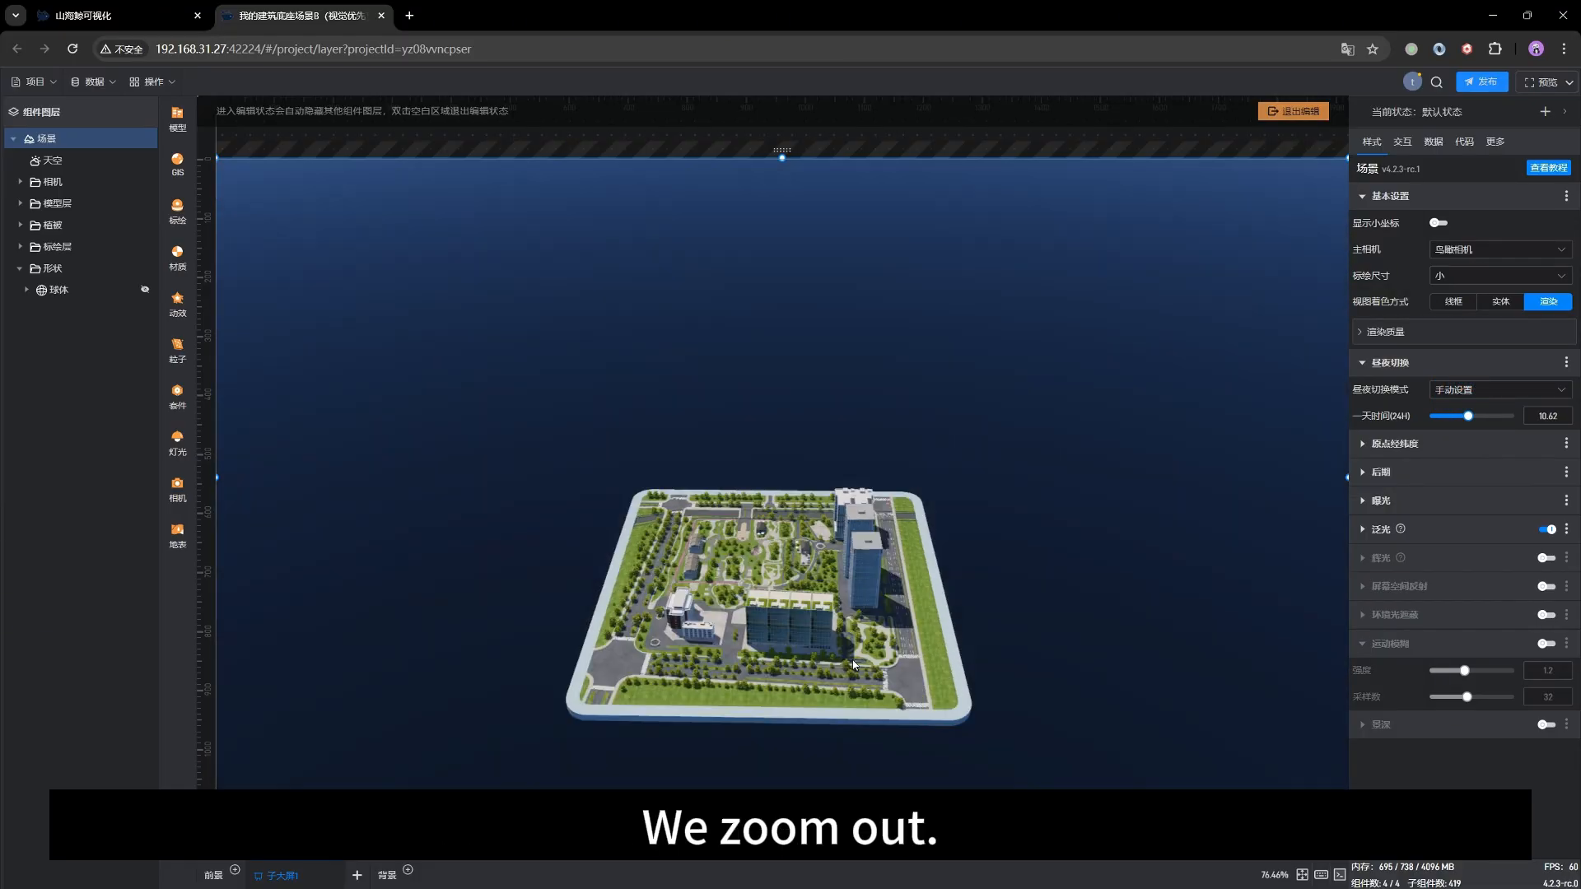
scroll(853, 663, "down", 5)
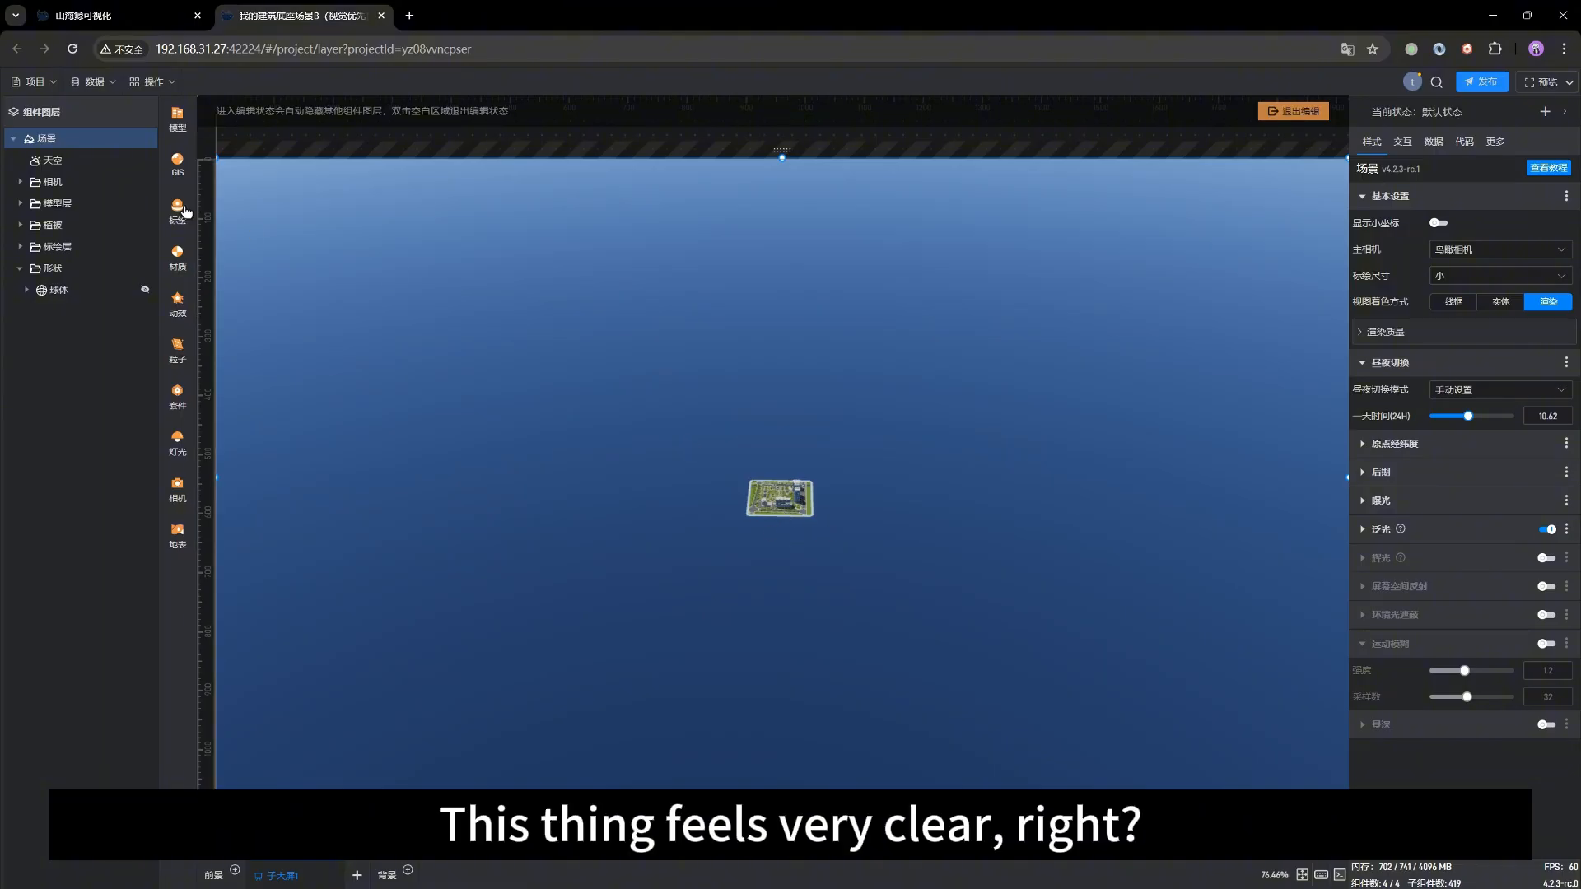
Turn the sky's aerial perspective (空气透视) back on to restore the atmospheric haze over the city.
left_click(72, 162)
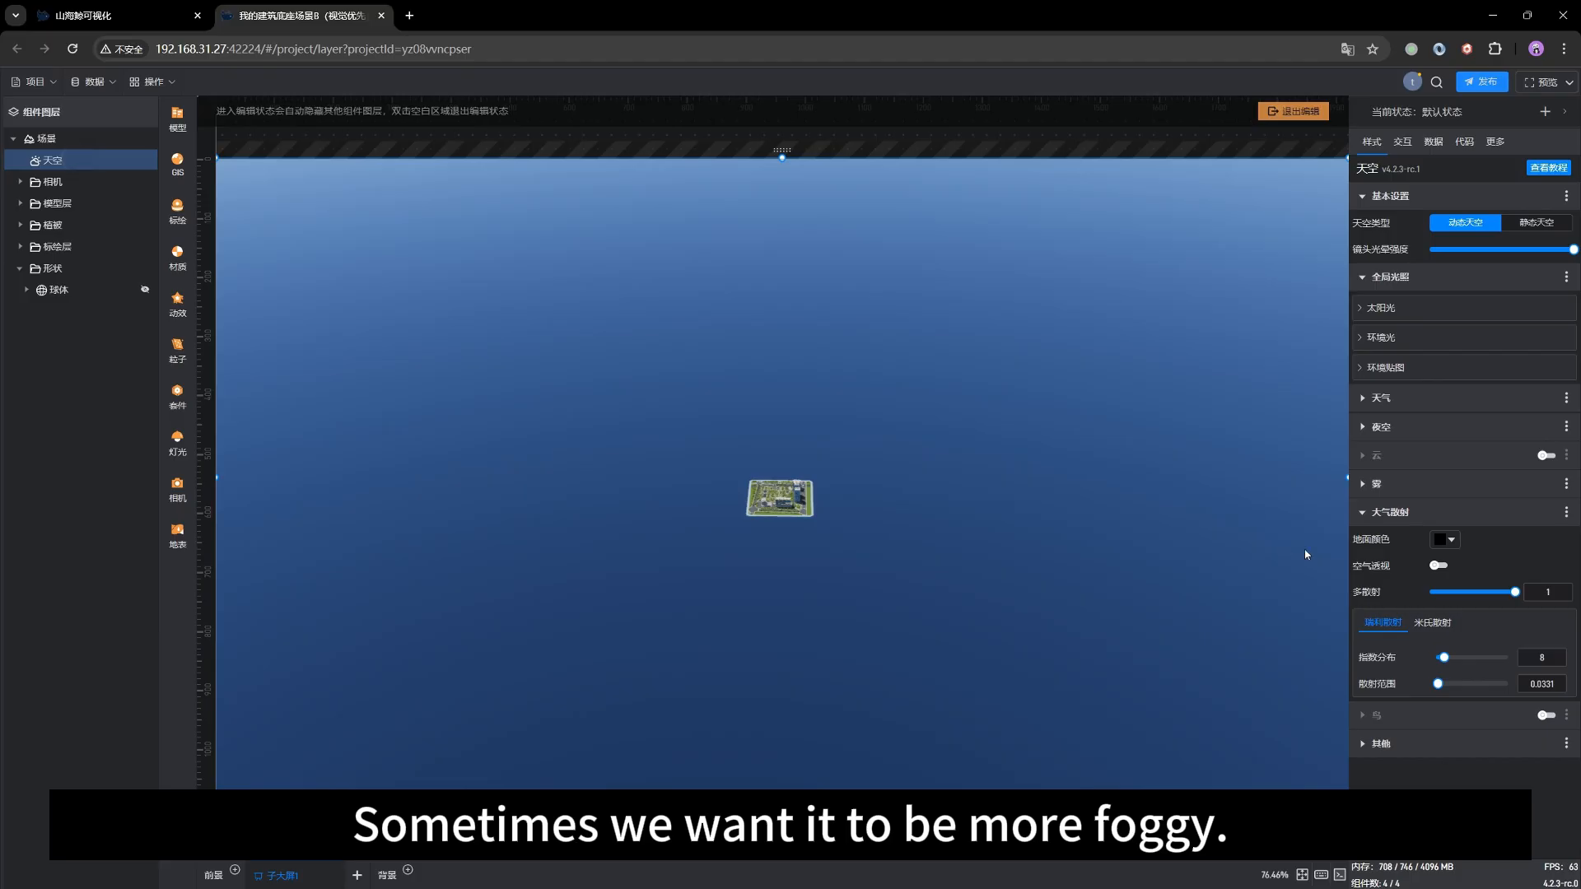
left_click(1437, 568)
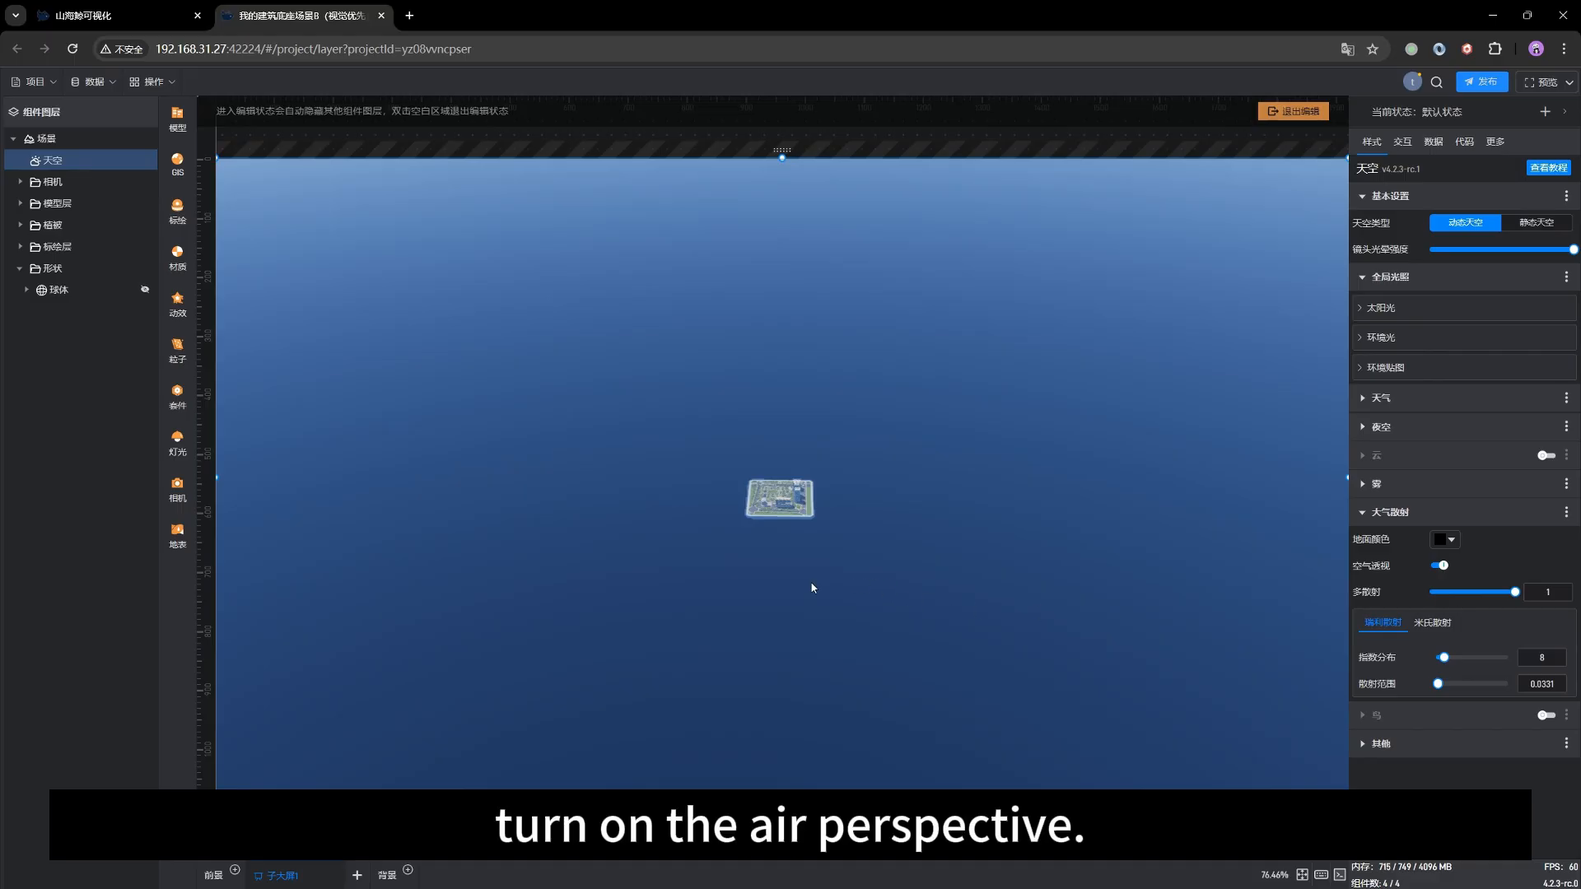
Open the 我的空白GIS3D场景 project from the project list for editing.
scroll(846, 594, "up", 3)
scroll(846, 593, "up", 2)
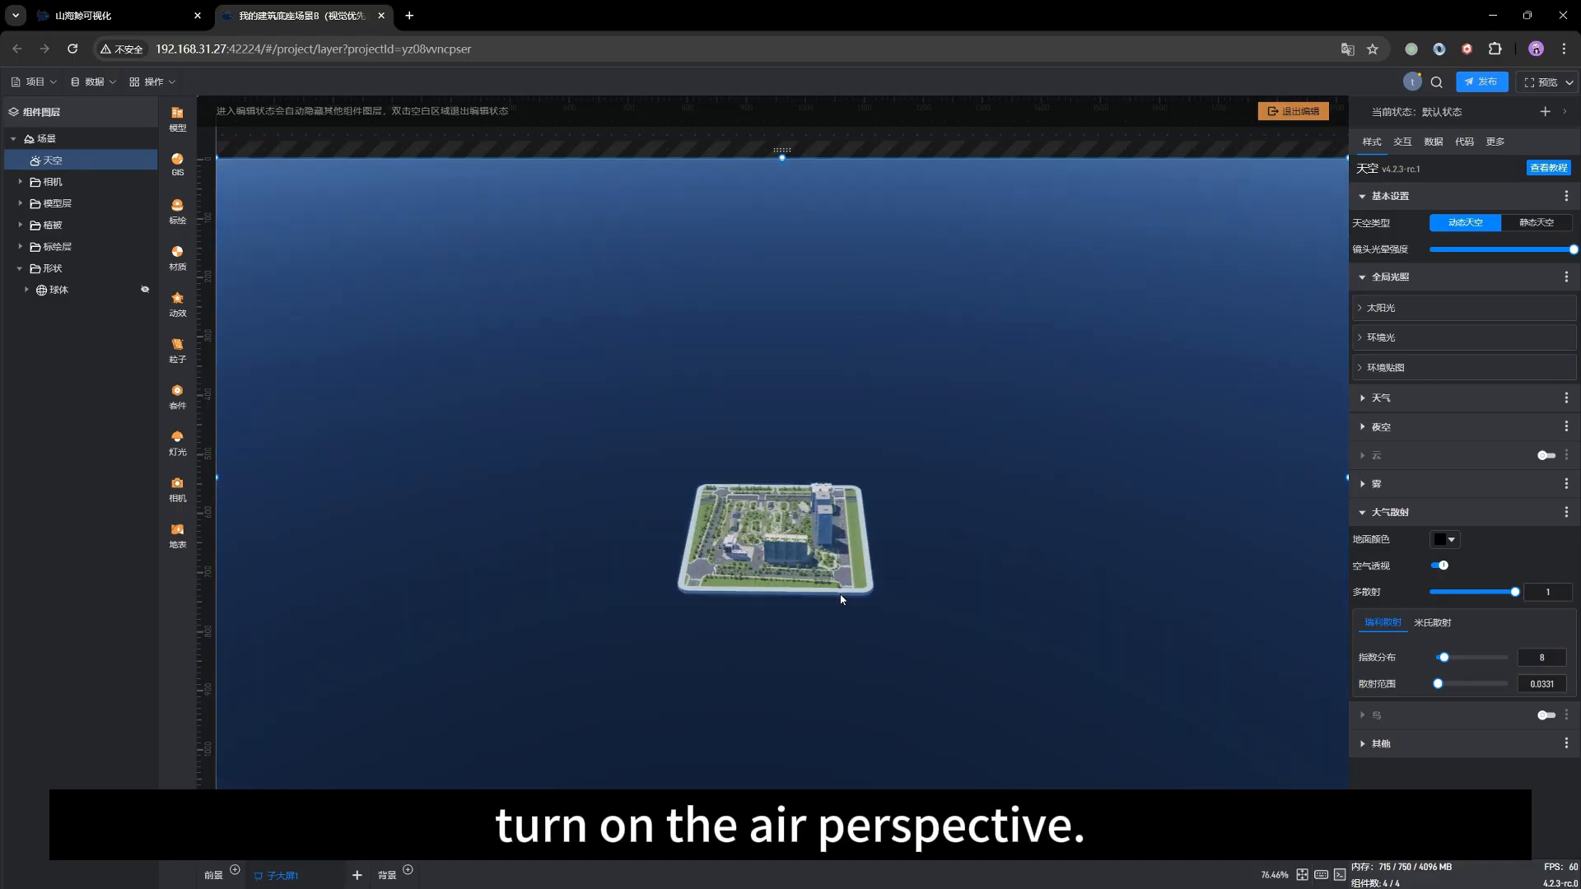
scroll(803, 581, "up", 2)
mouse_move(796, 579)
left_mouse_down()
mouse_move(787, 593)
mouse_move(691, 557)
mouse_move(695, 585)
mouse_move(801, 610)
left_mouse_up()
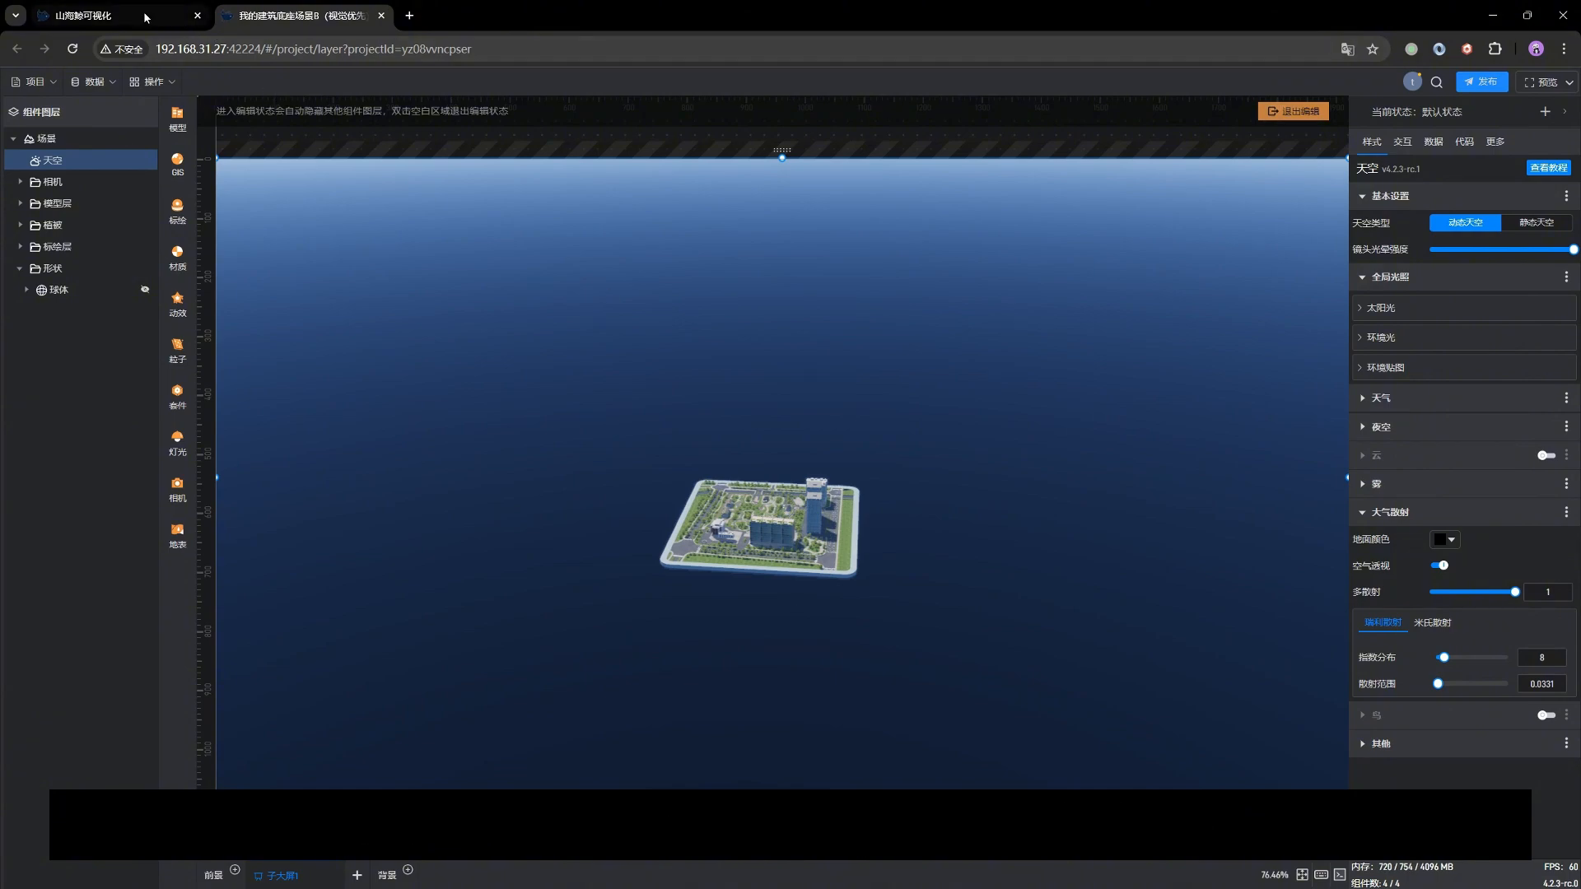
left_click(90, 15)
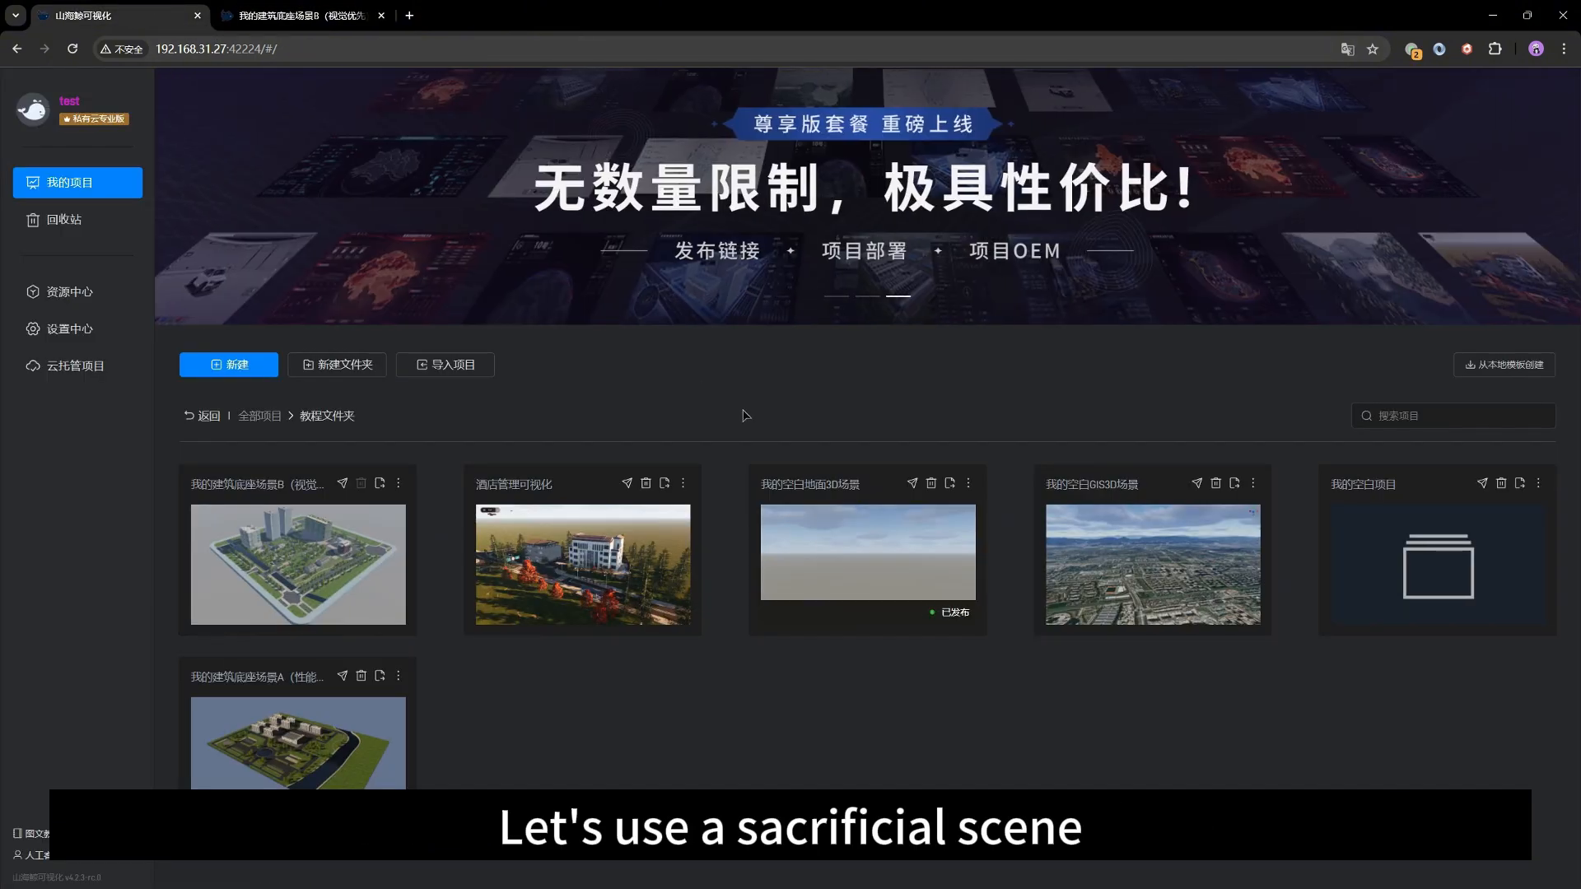
left_click(1103, 483)
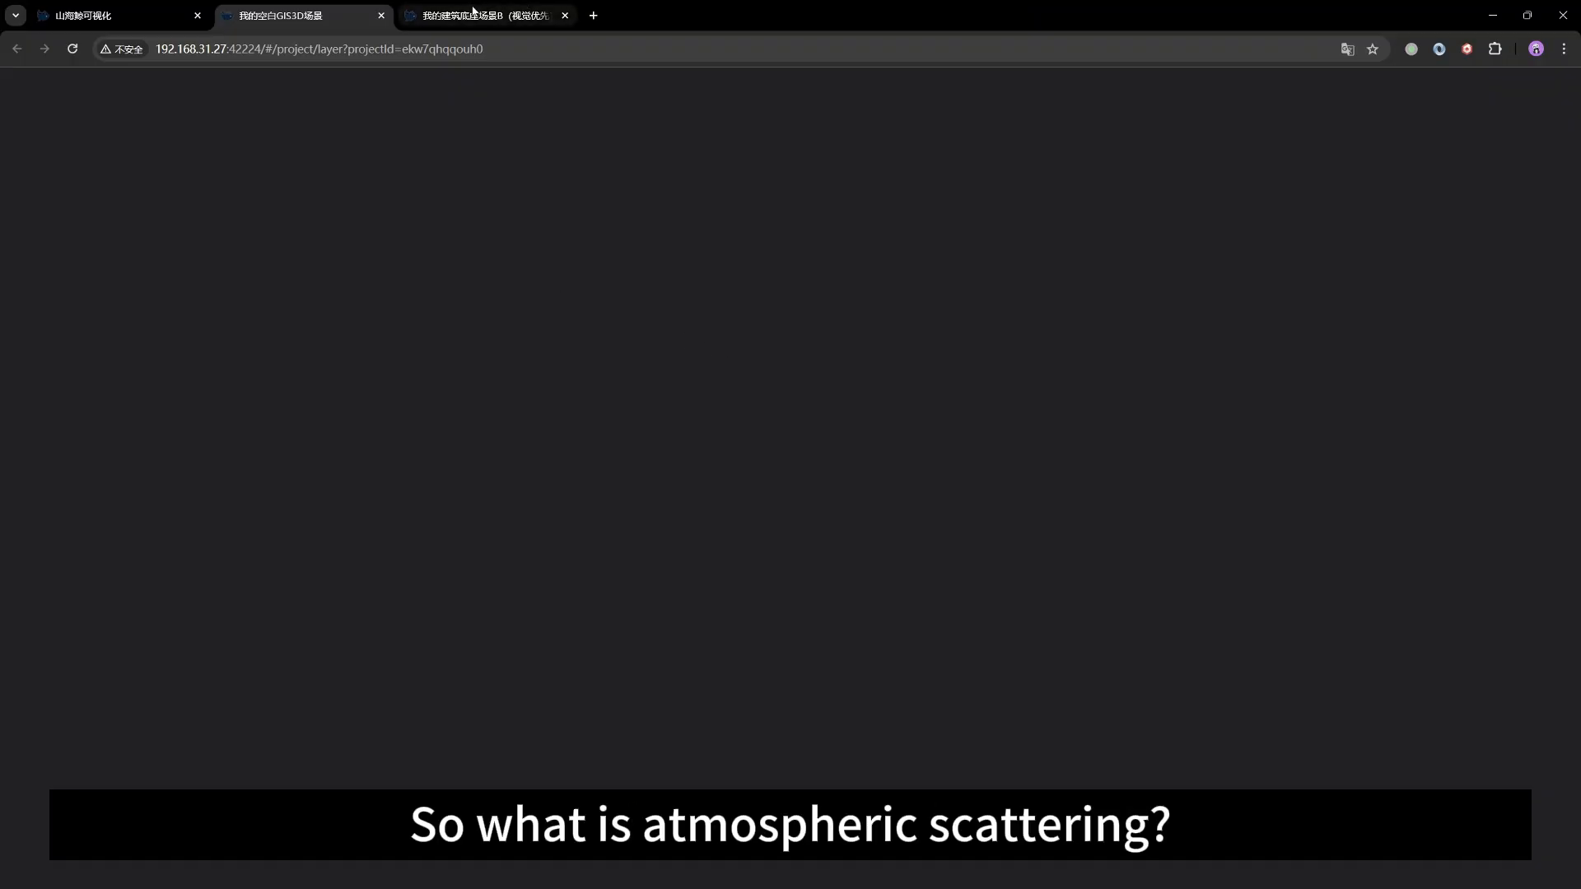
Return to the building scene and compare the haze over the city from a low angle, up close and farther away.
left_click(473, 11)
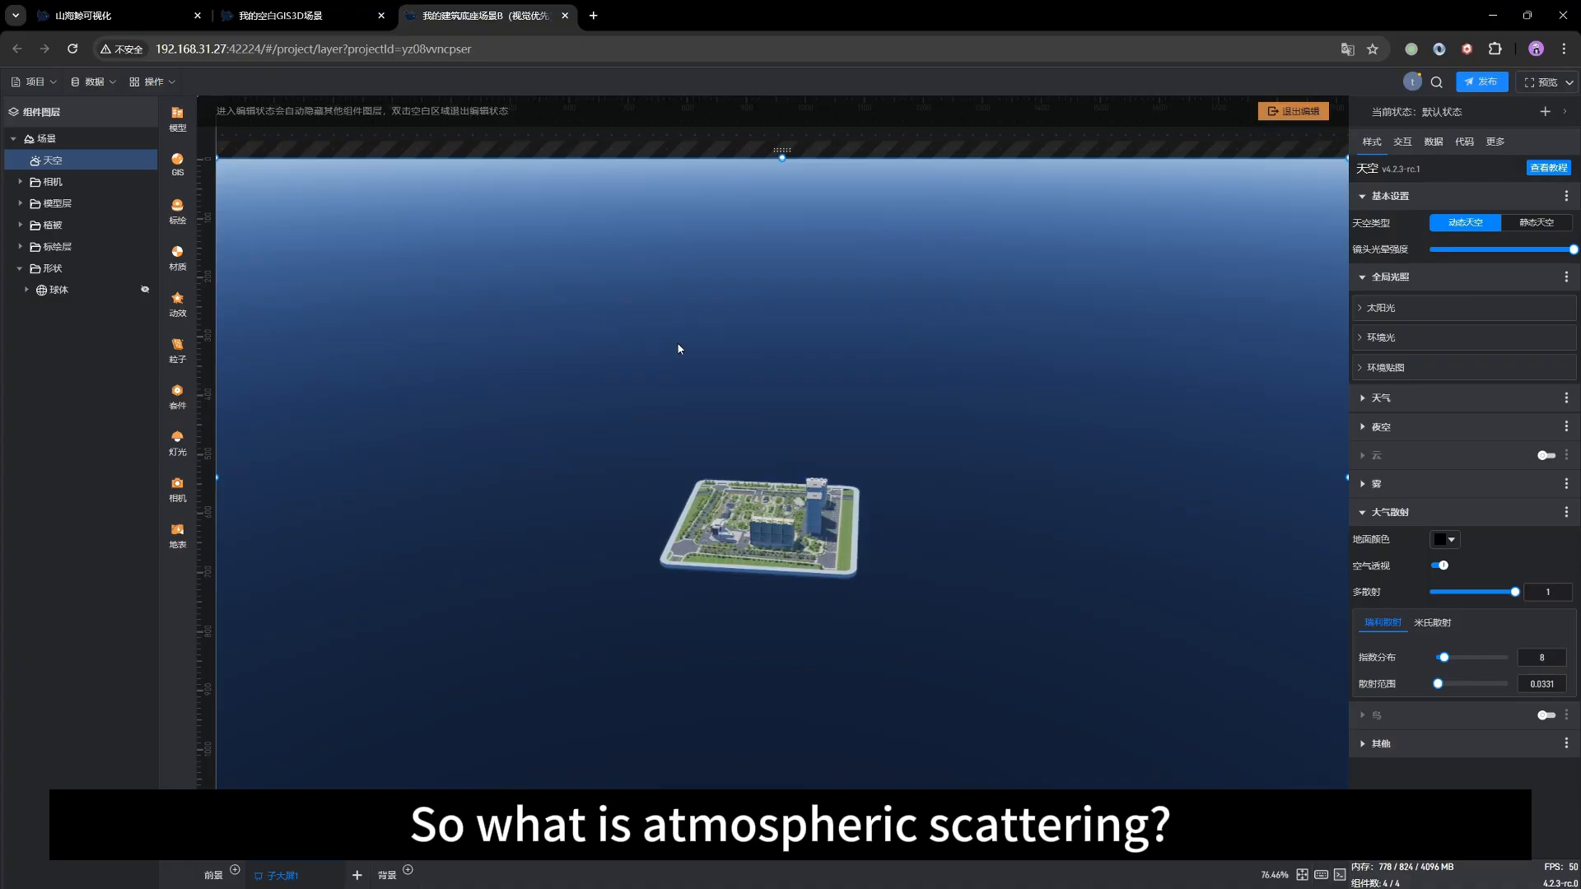
left_click_drag(792, 583, 764, 543)
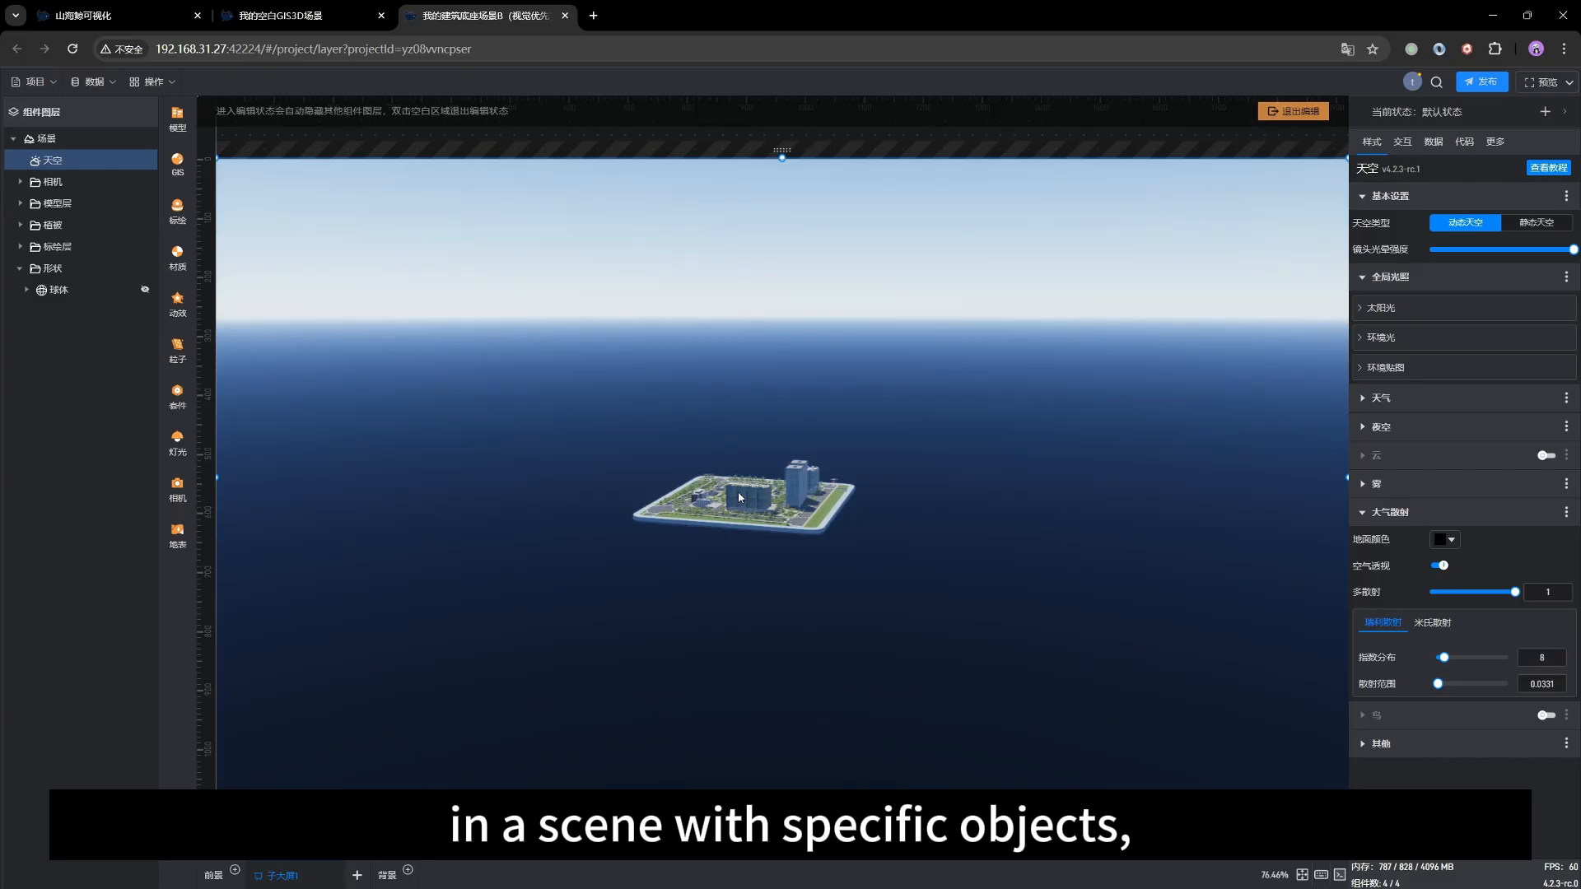
scroll(735, 497, "up", 5)
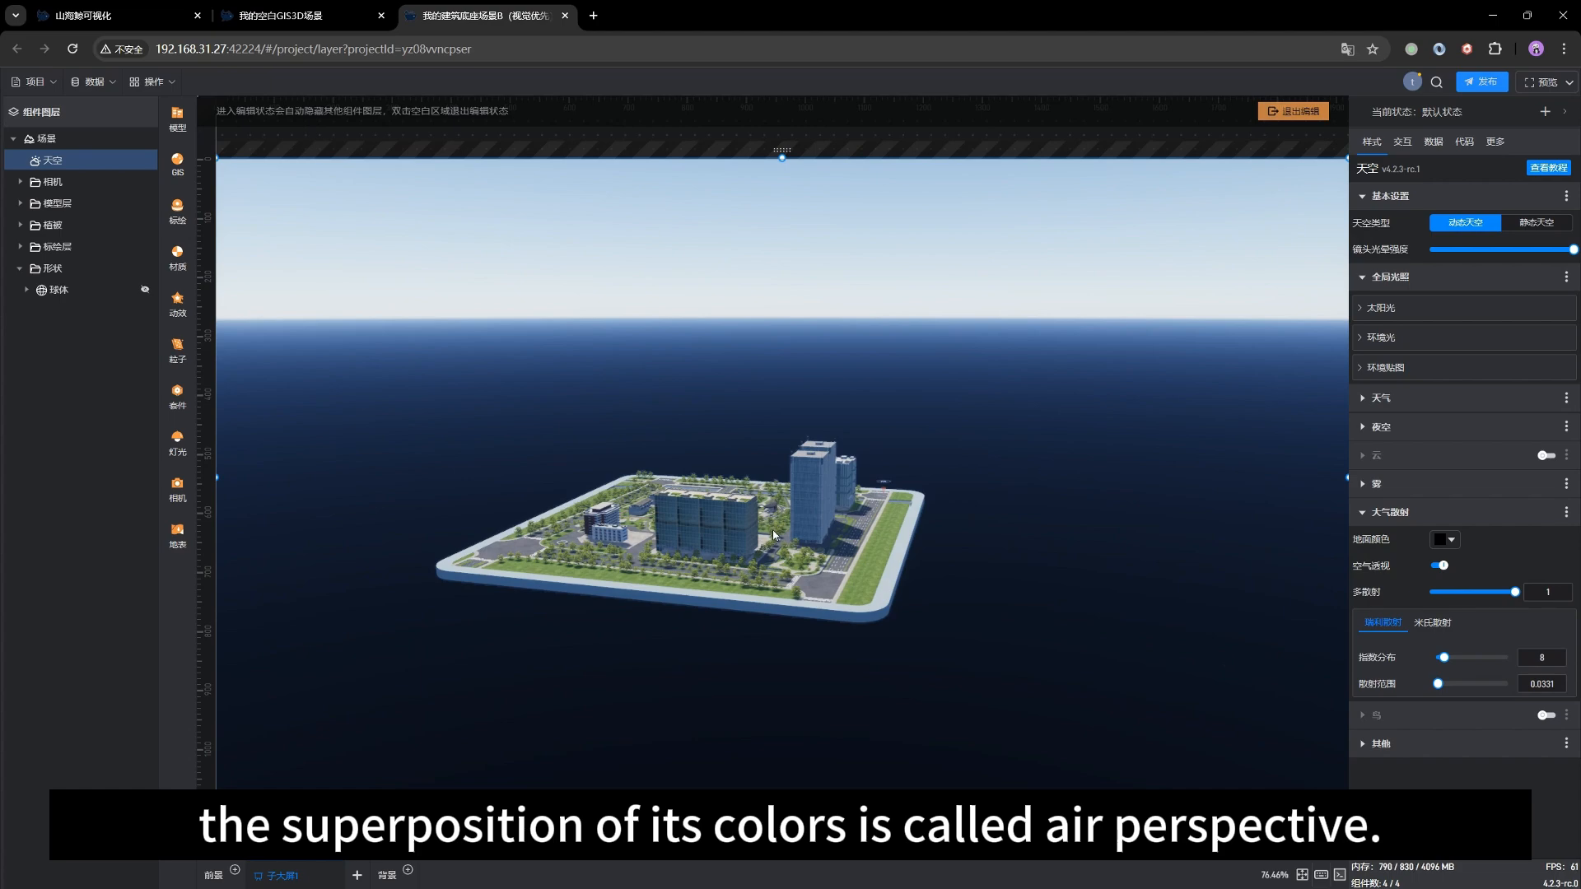
scroll(754, 539, "down", 5)
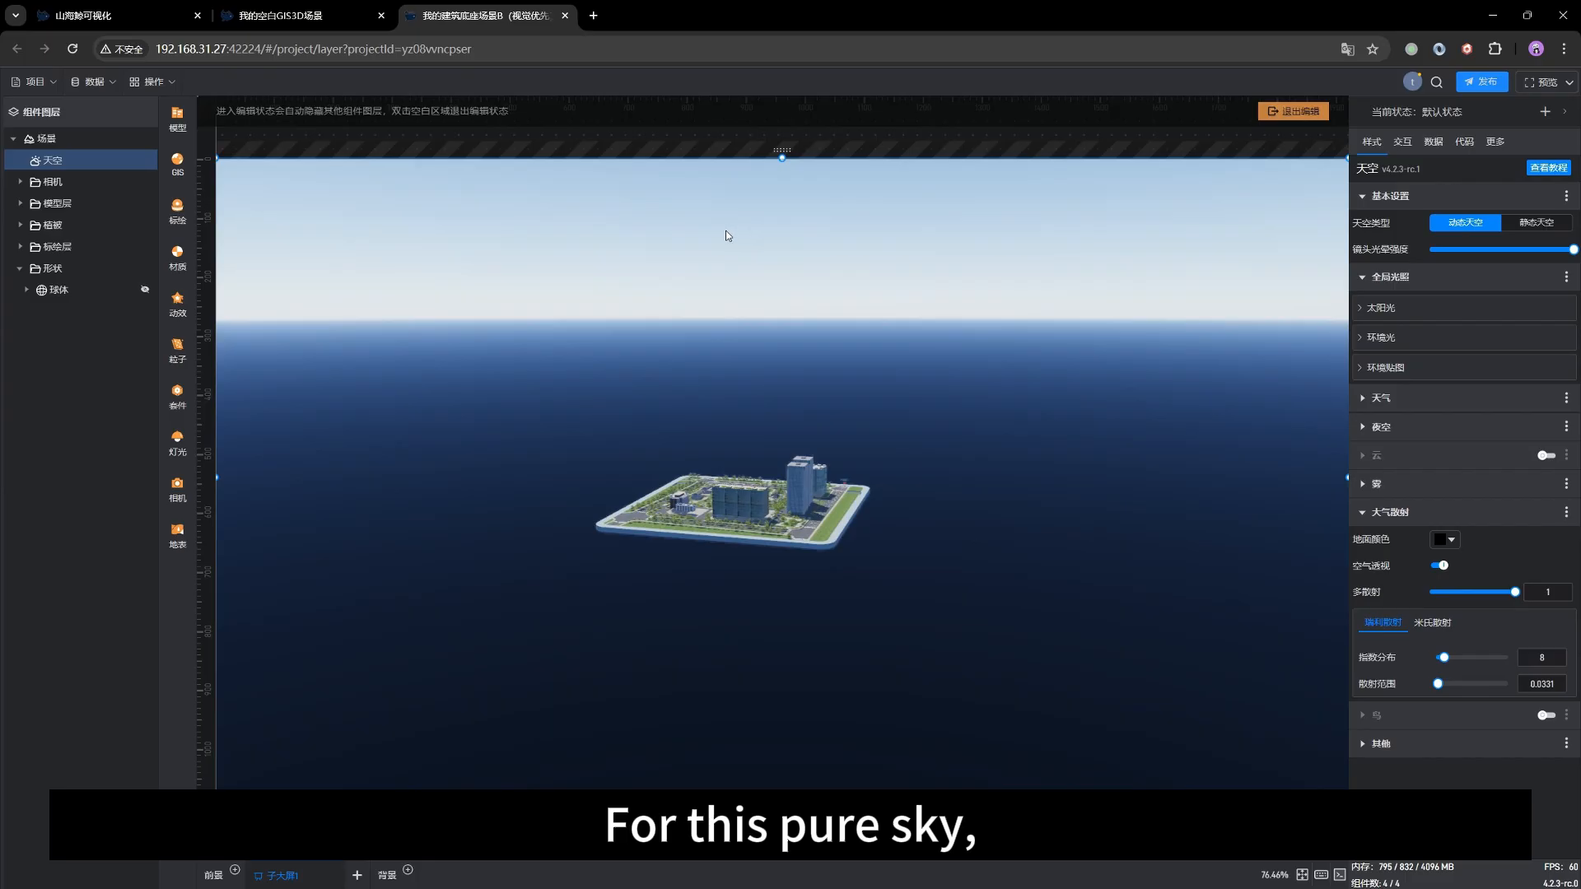
Switch to the GIS 3D scene, enter the edit mode of its 鲸孪生 component and open the sky (天空) settings.
left_click(284, 16)
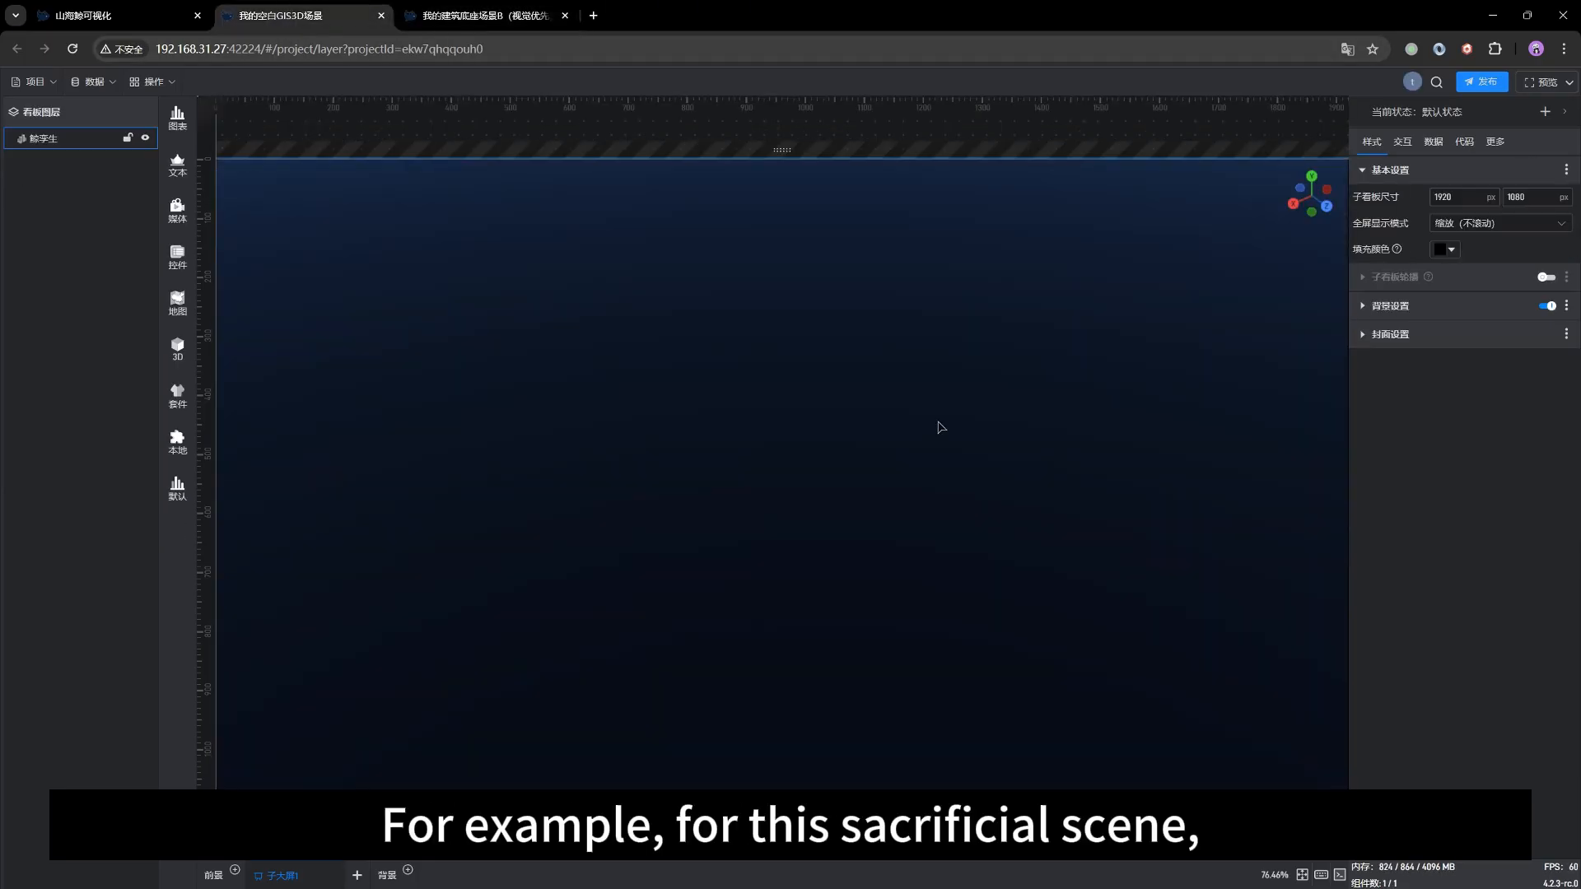
left_click(774, 568)
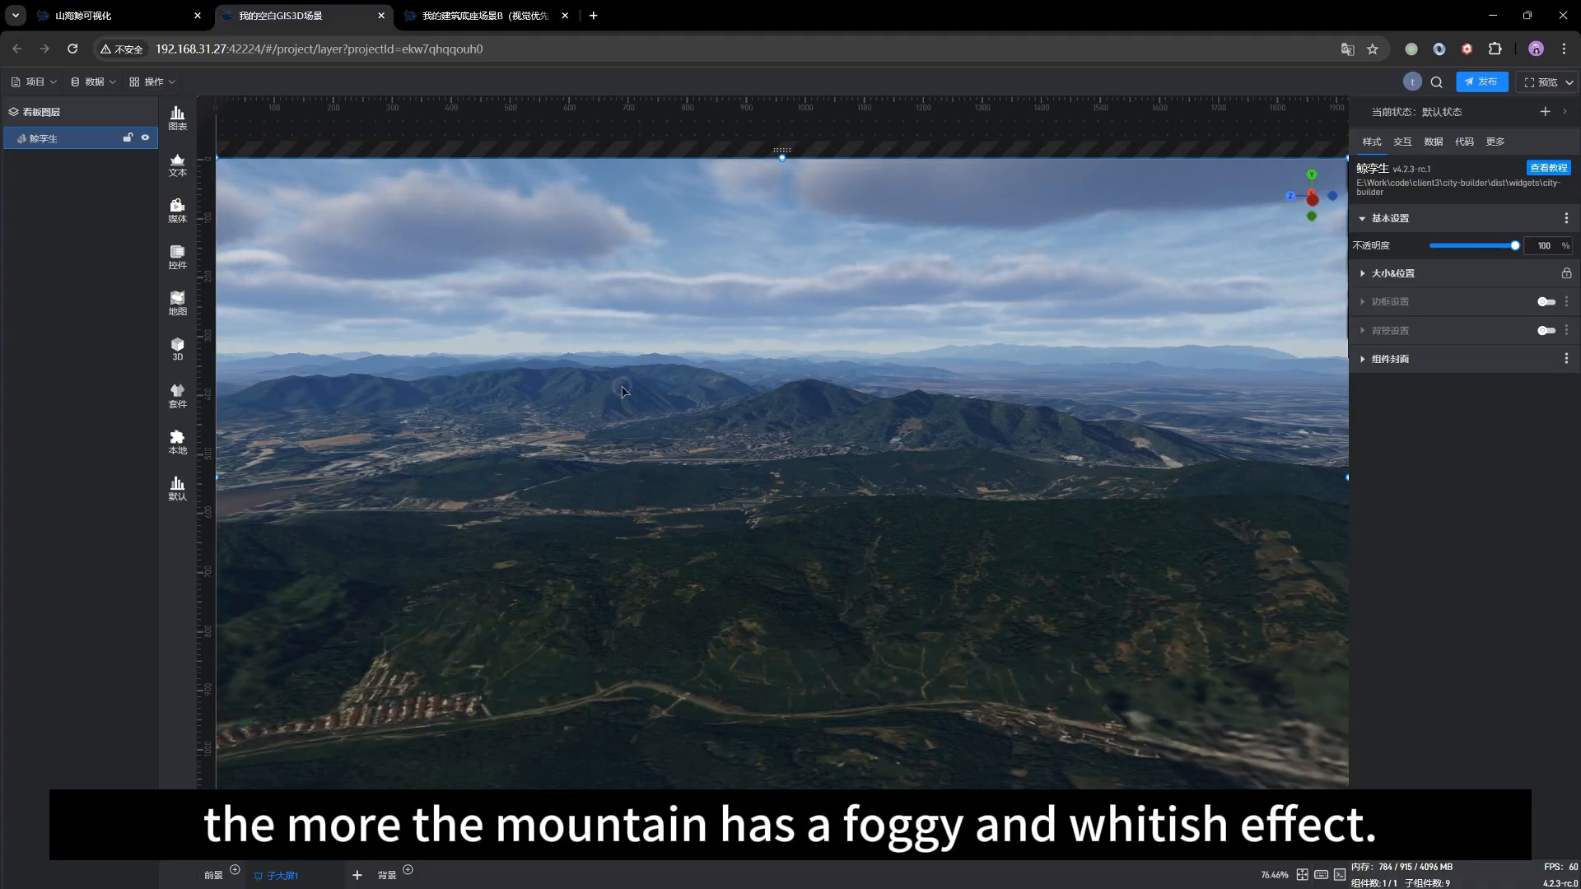
double_click(522, 382)
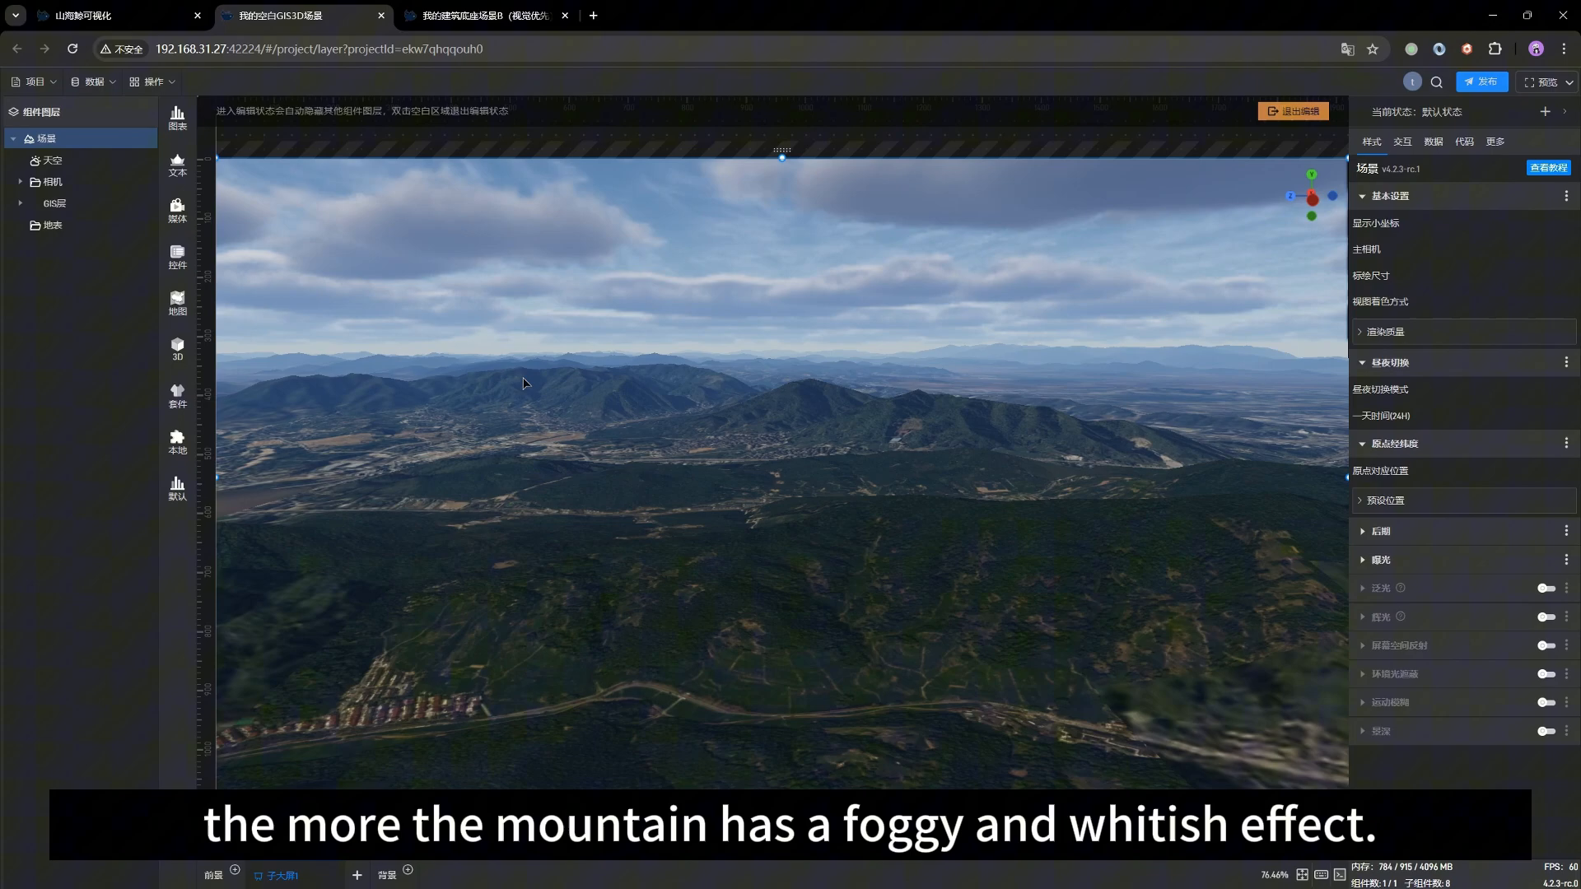
left_click(54, 161)
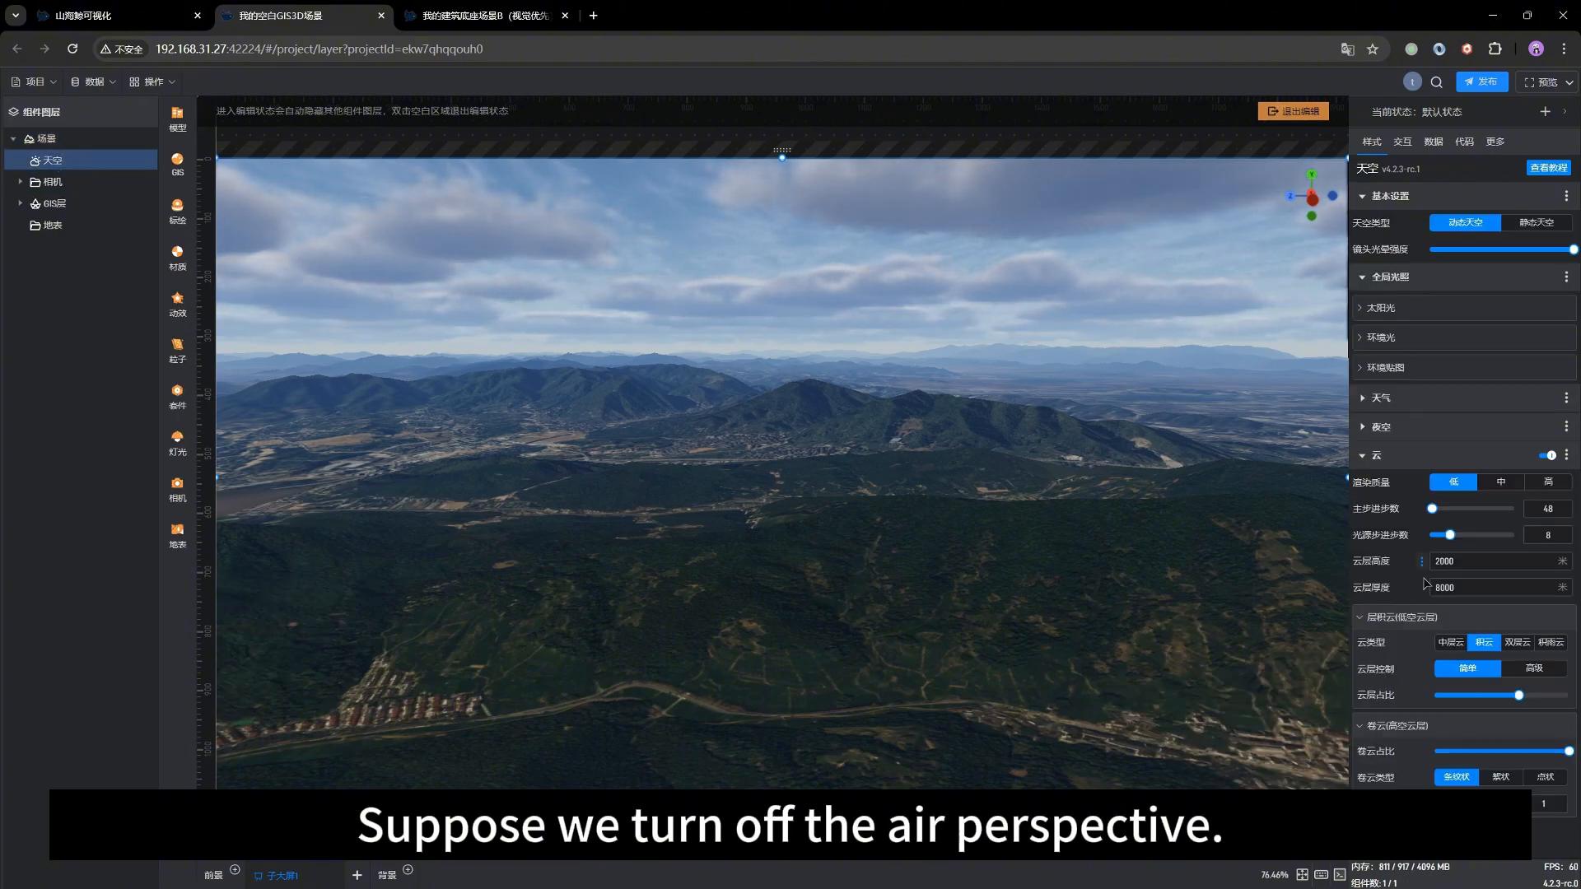
Turn the GIS scene's aerial perspective (空气透视) off and back on to compare the haze over the distant mountains.
scroll(1428, 588, "down", 5)
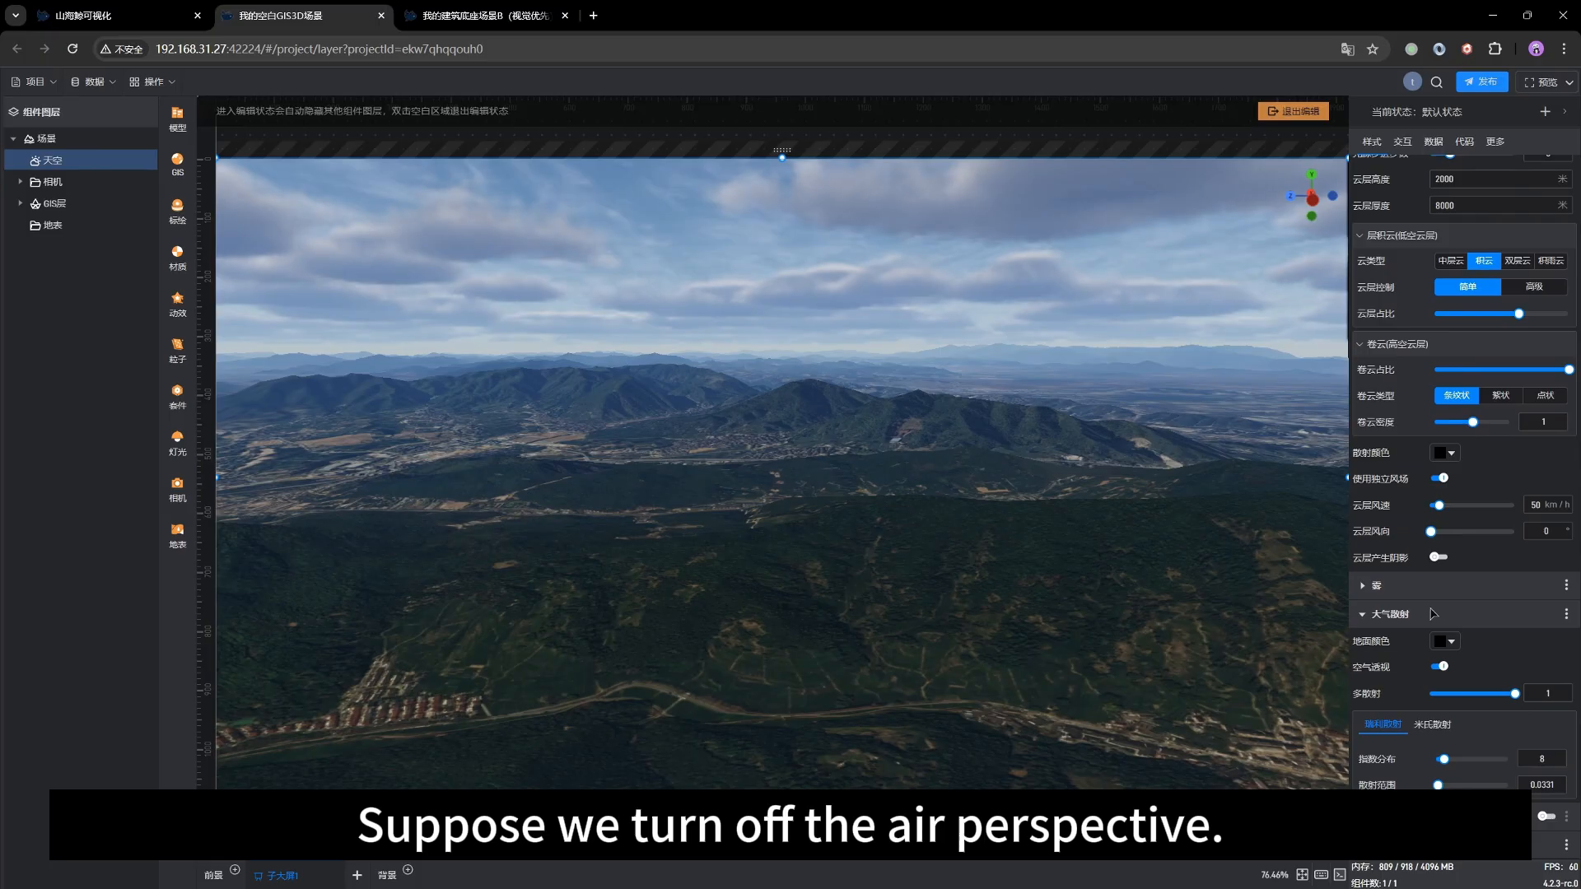
left_click(1438, 667)
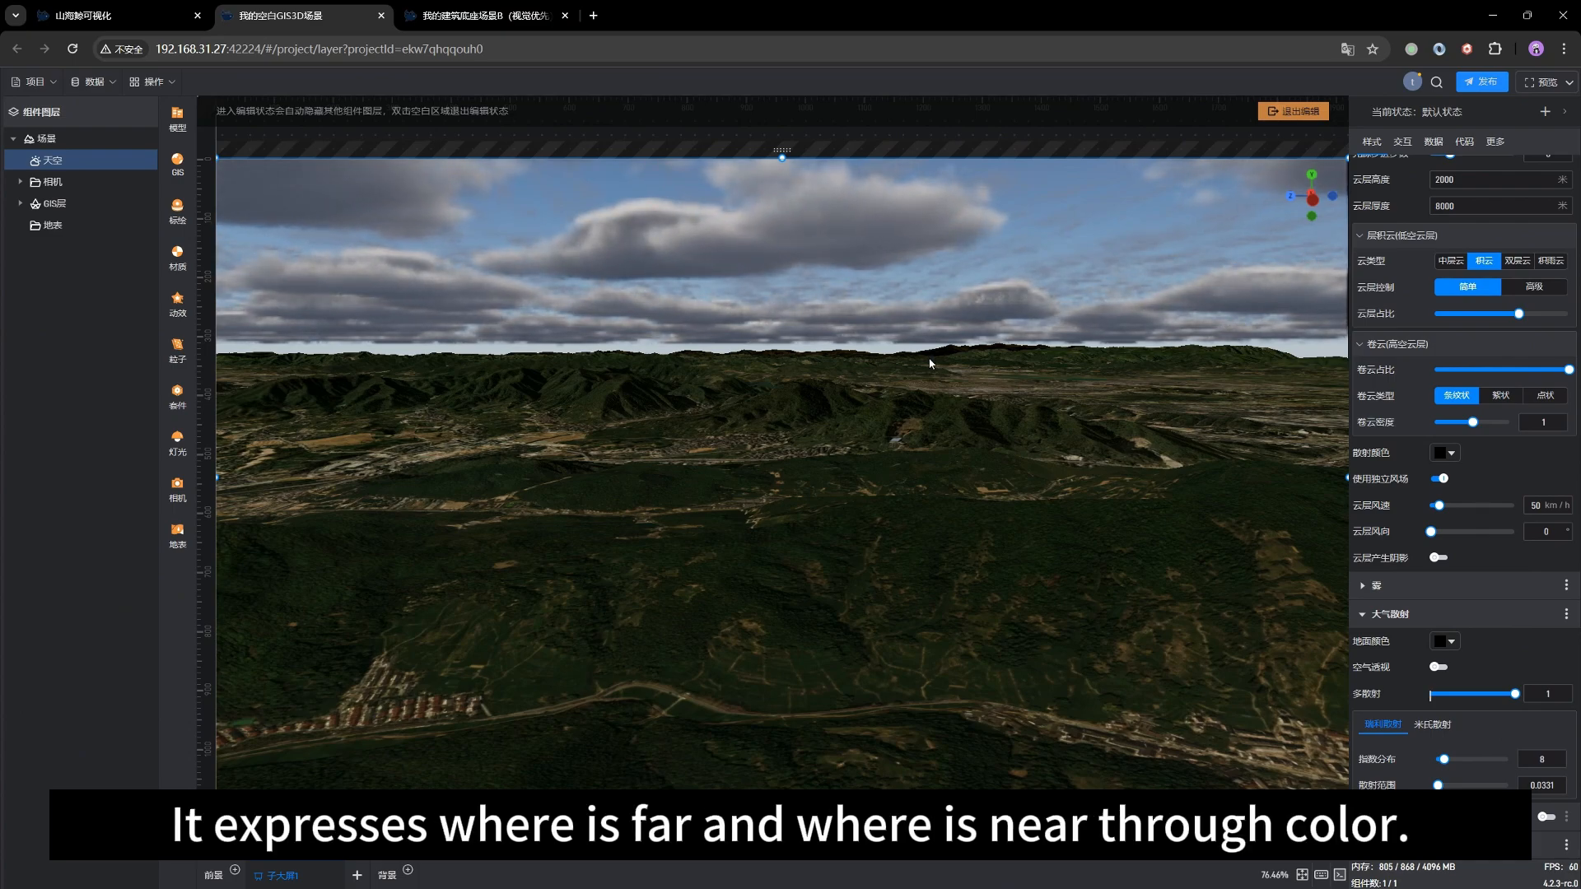
left_click(1442, 668)
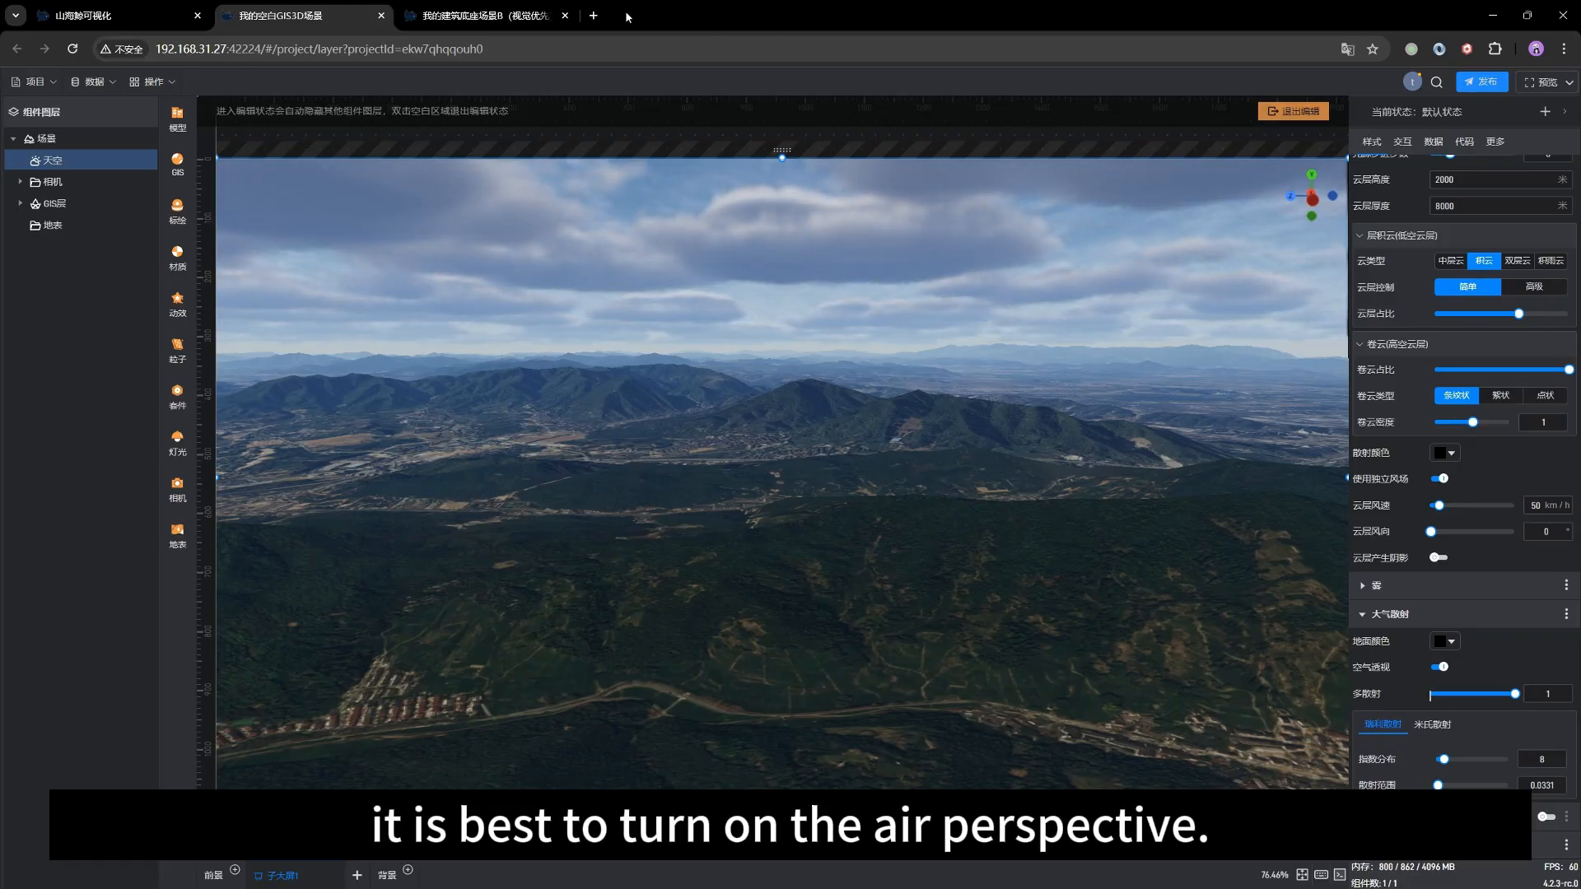
Switch back to the building scene and set its time of day to 17.67 with the low sun in view.
left_click(507, 15)
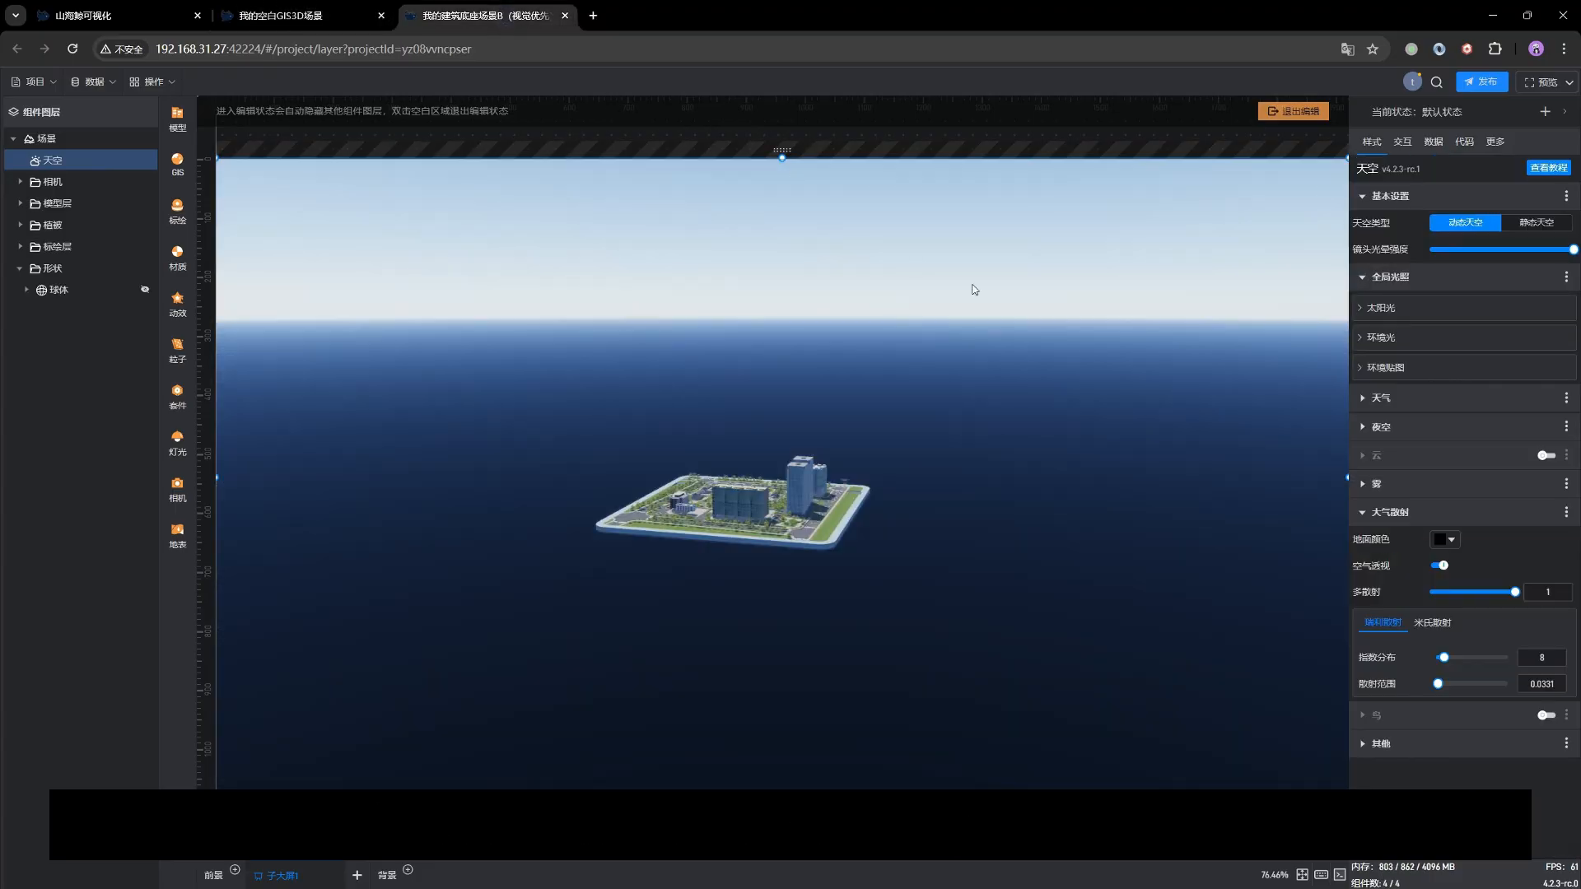
left_click_drag(762, 541, 815, 543)
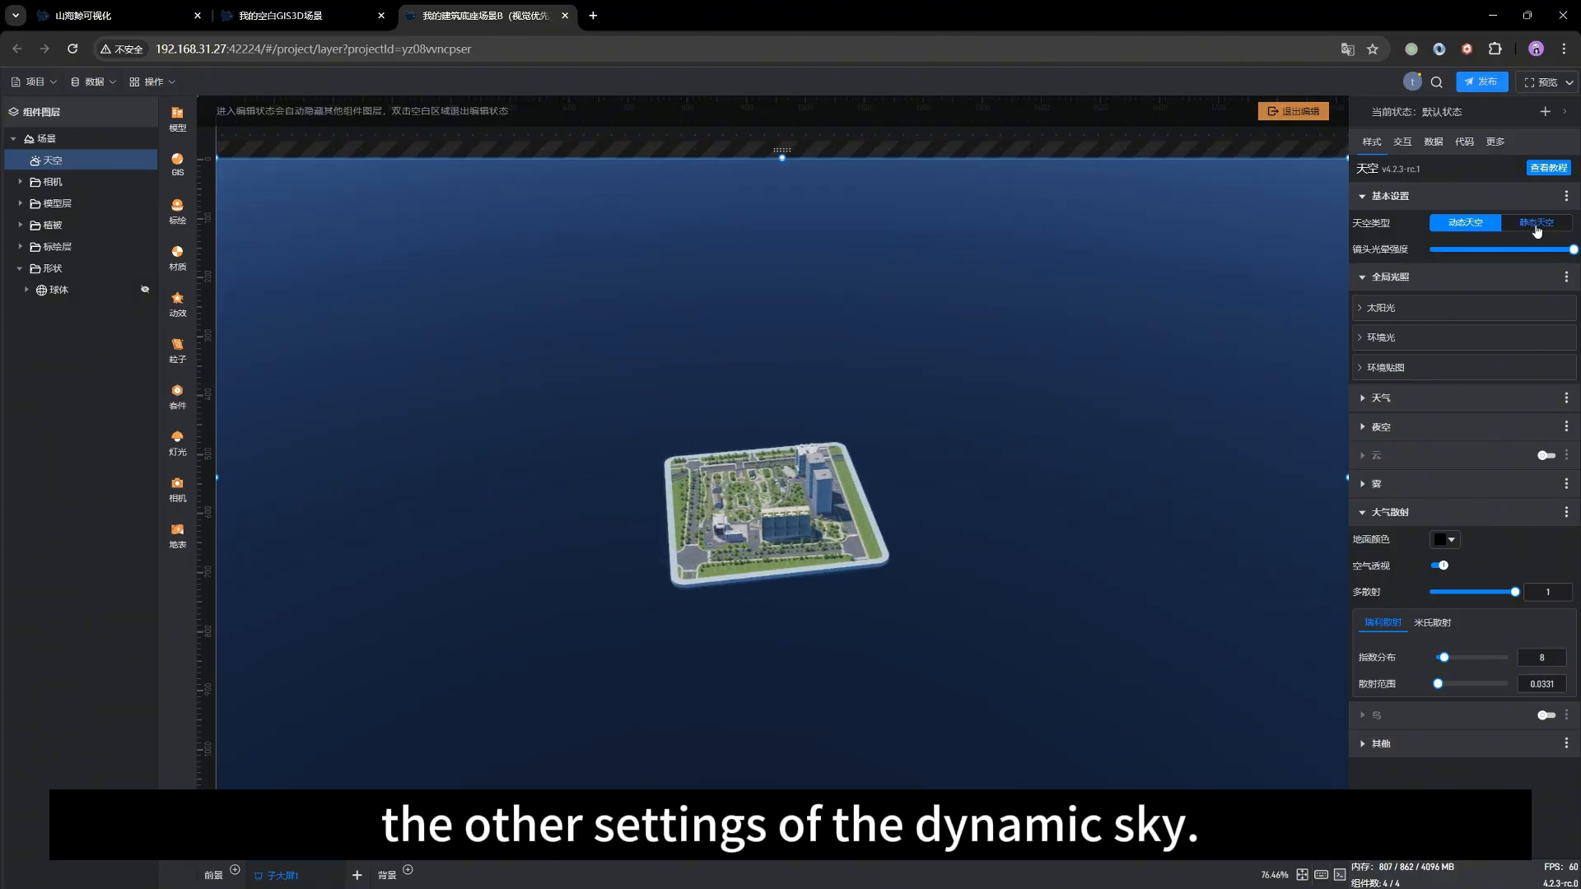
left_click_drag(796, 605, 591, 505)
left_click_drag(807, 498, 522, 480)
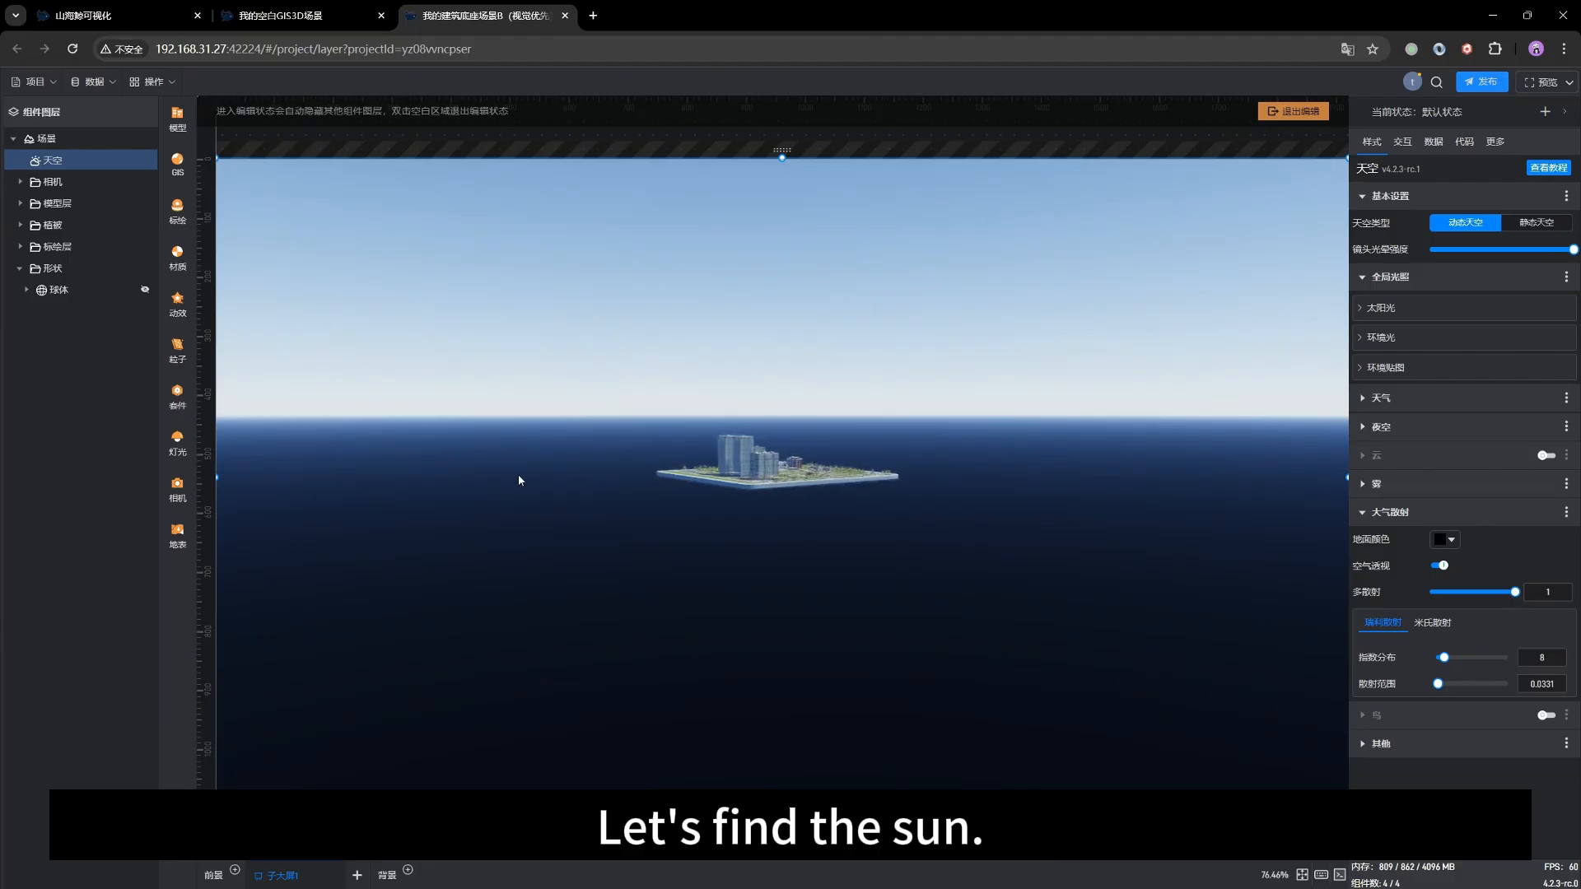
left_click(72, 138)
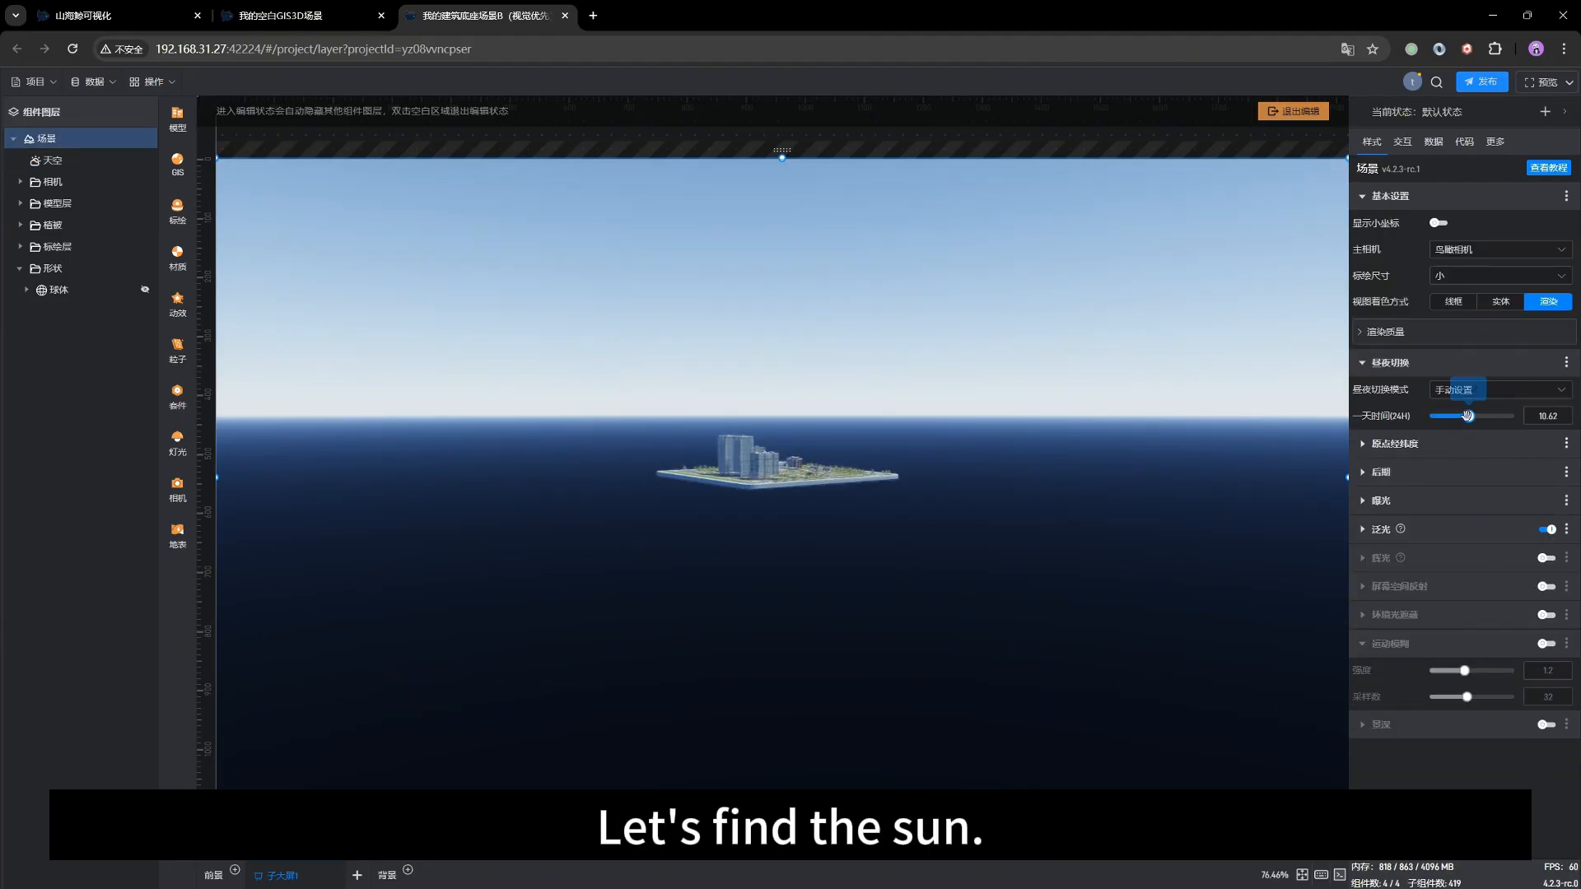
left_click_drag(1468, 416, 1493, 416)
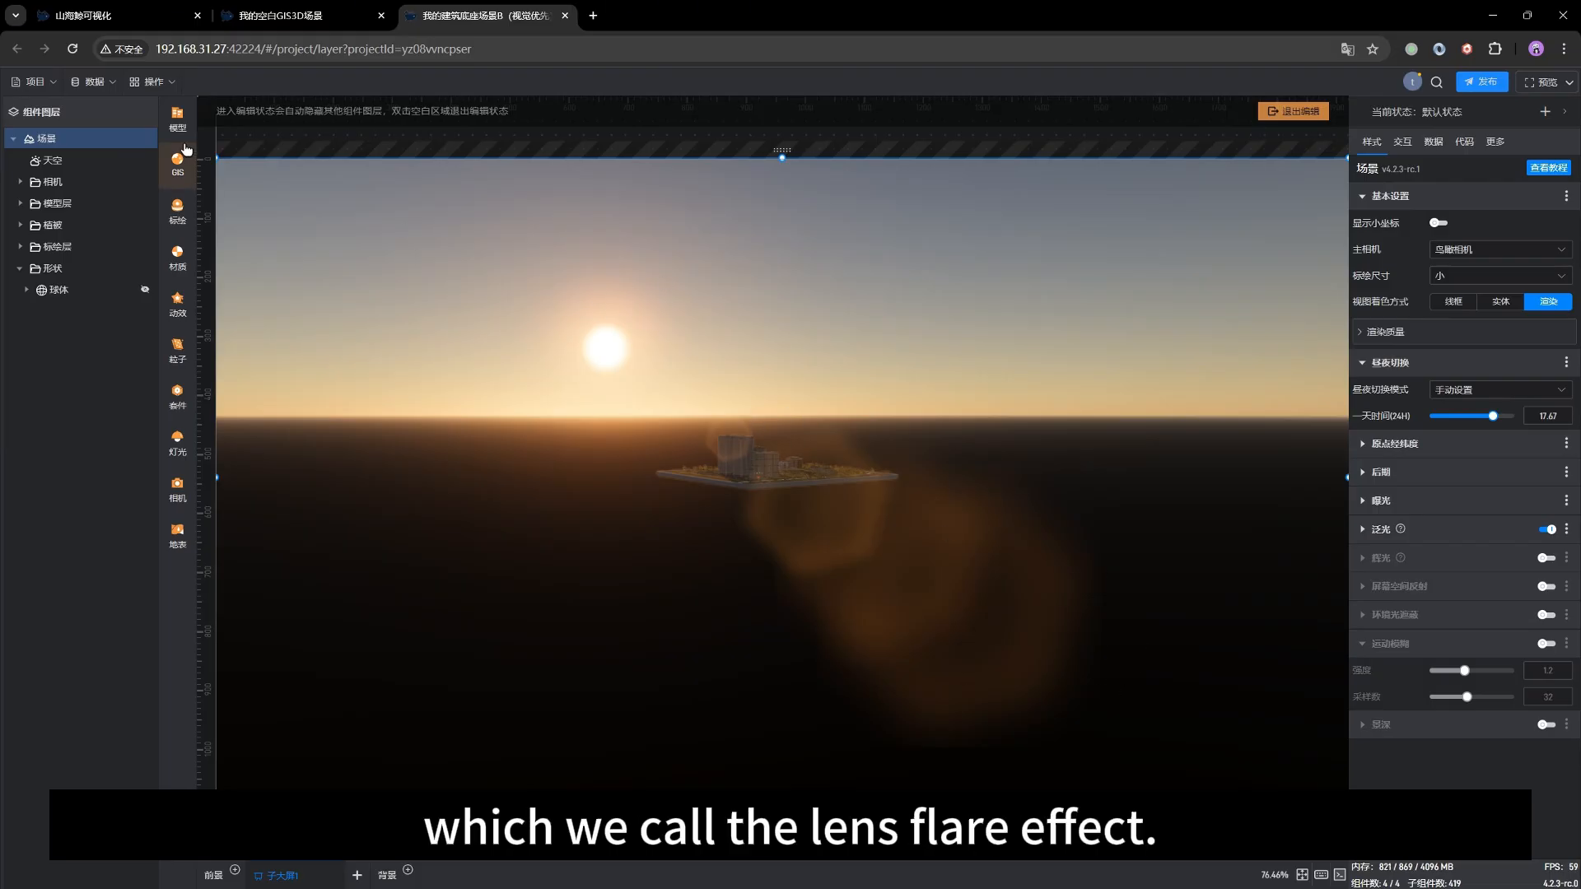
Open the sky settings, lower the lens flare intensity (镜头光晕强度) to its minimum and restore it to the maximum.
left_click(60, 160)
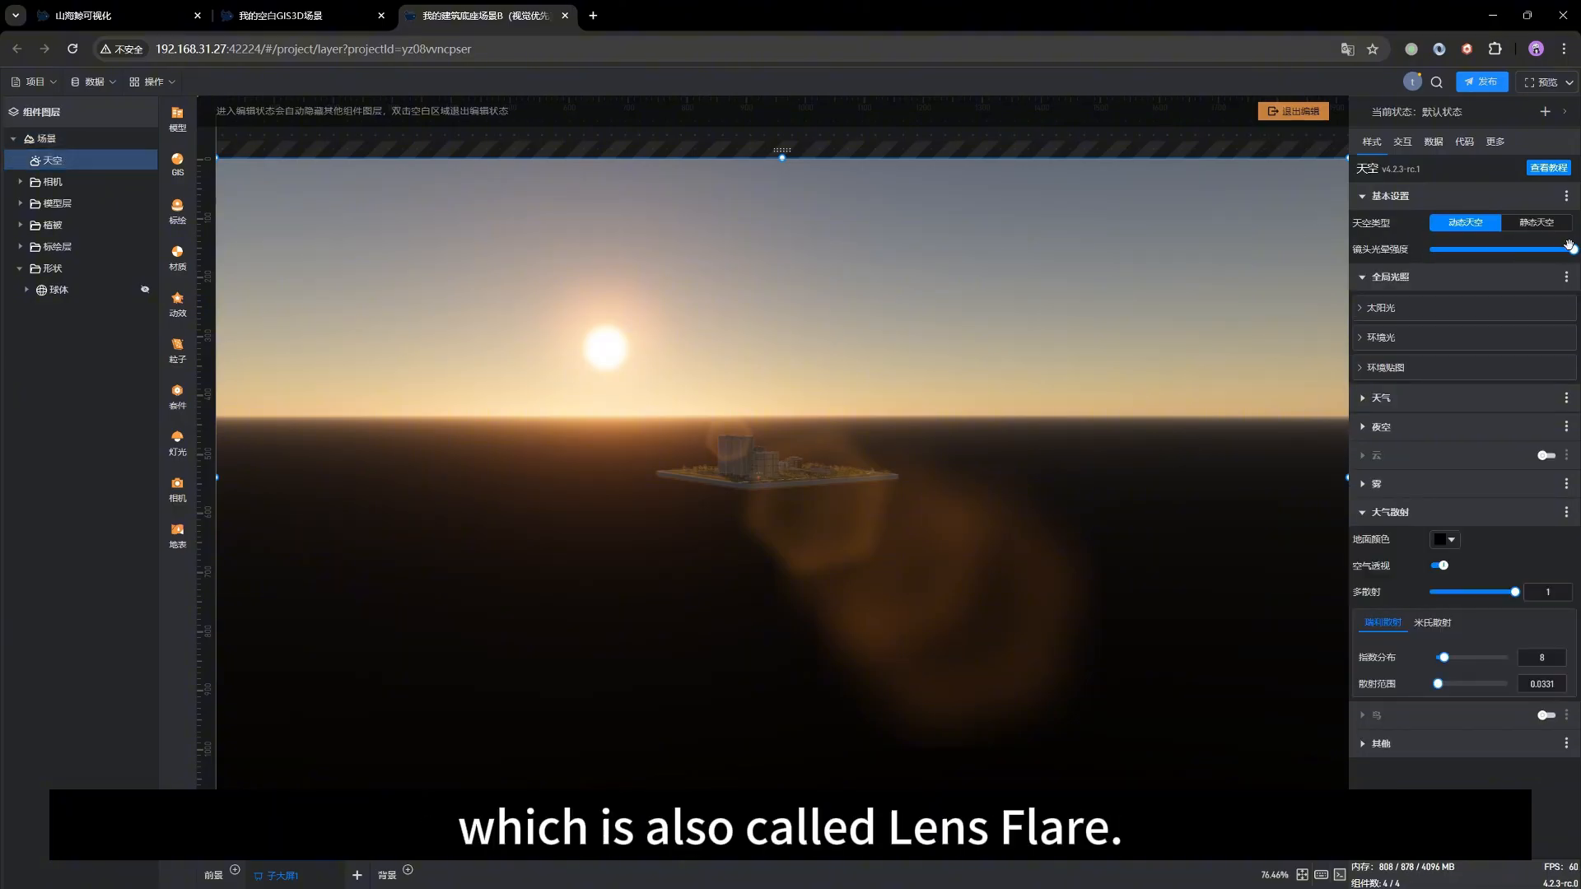
left_click_drag(1568, 246, 1368, 260)
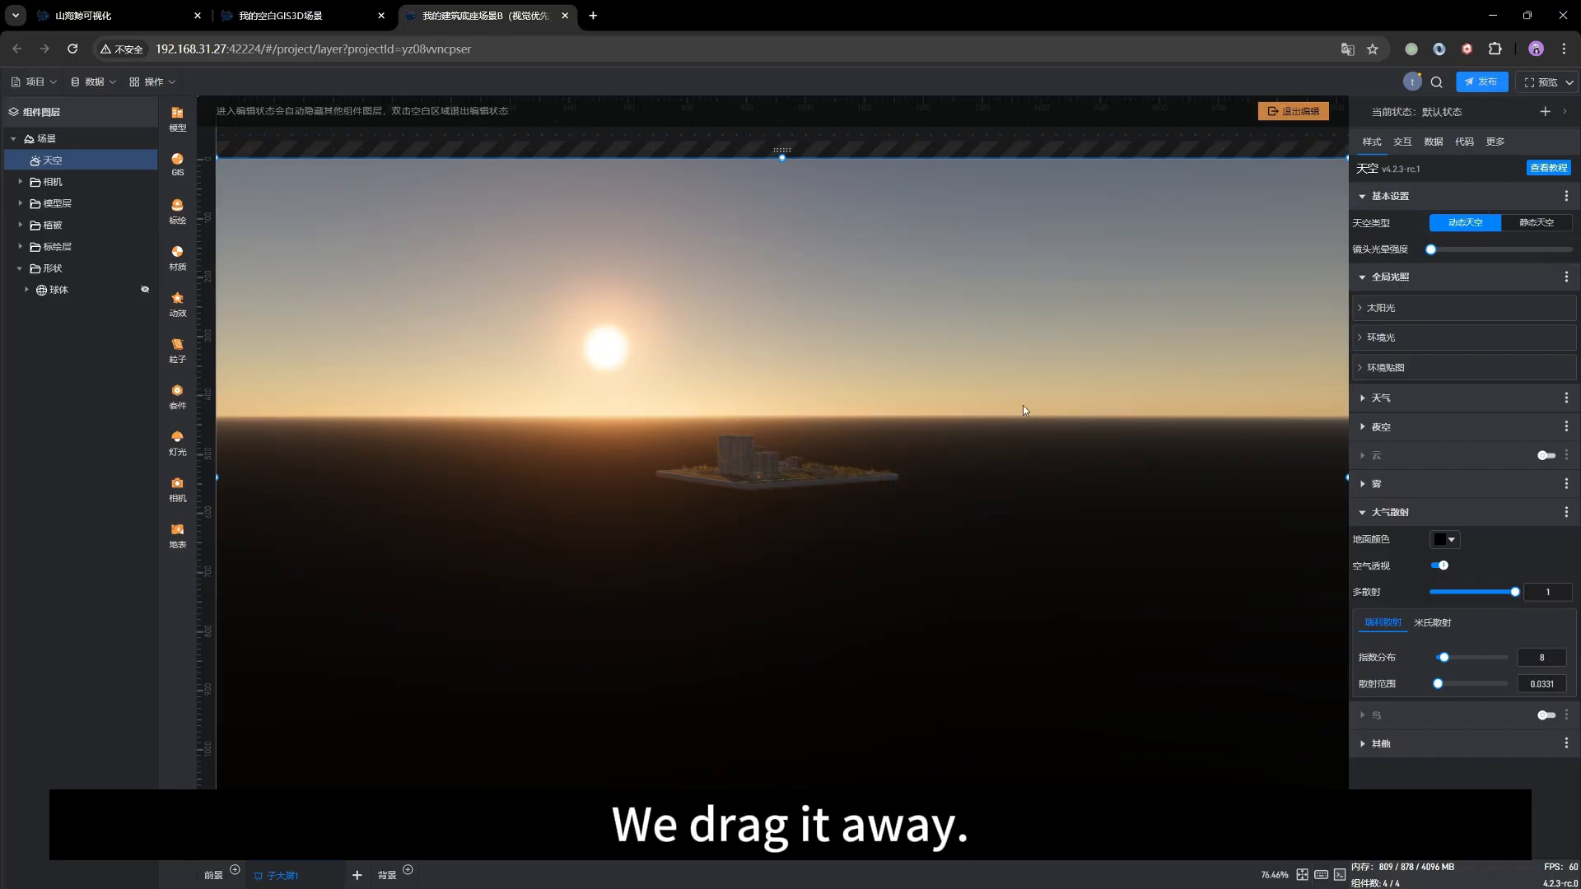
mouse_move(757, 581)
left_mouse_down()
mouse_move(678, 583)
mouse_move(754, 581)
left_mouse_up()
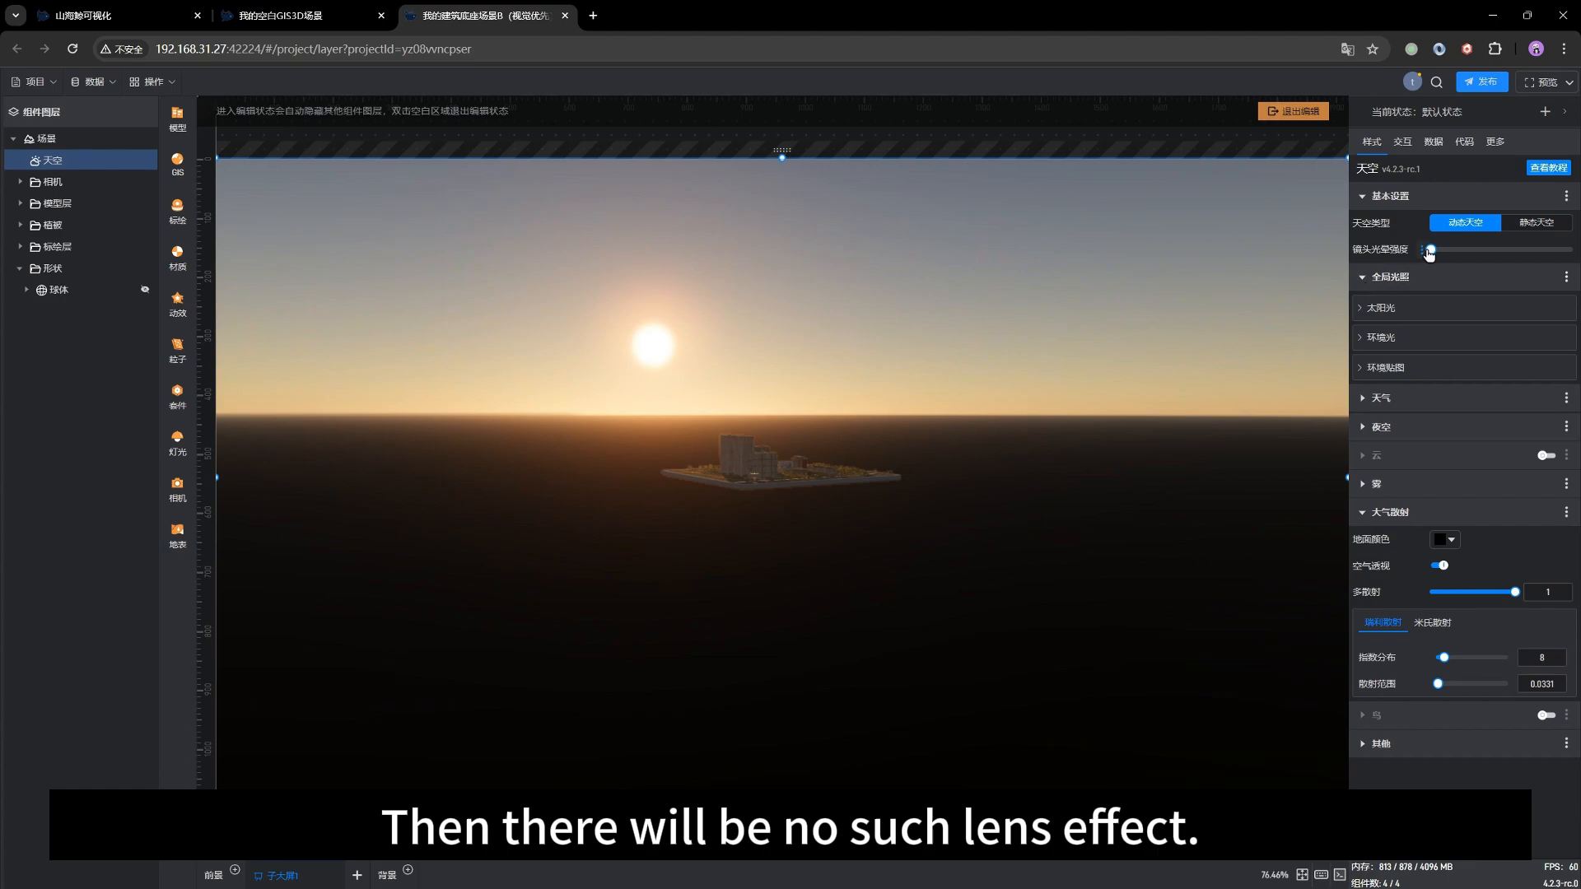
left_click_drag(1429, 253, 1573, 248)
Examine the sun's lens flare over the city from several angles, both close to the buildings and from farther away.
left_click_drag(989, 473, 950, 480)
left_click_drag(776, 538, 789, 505)
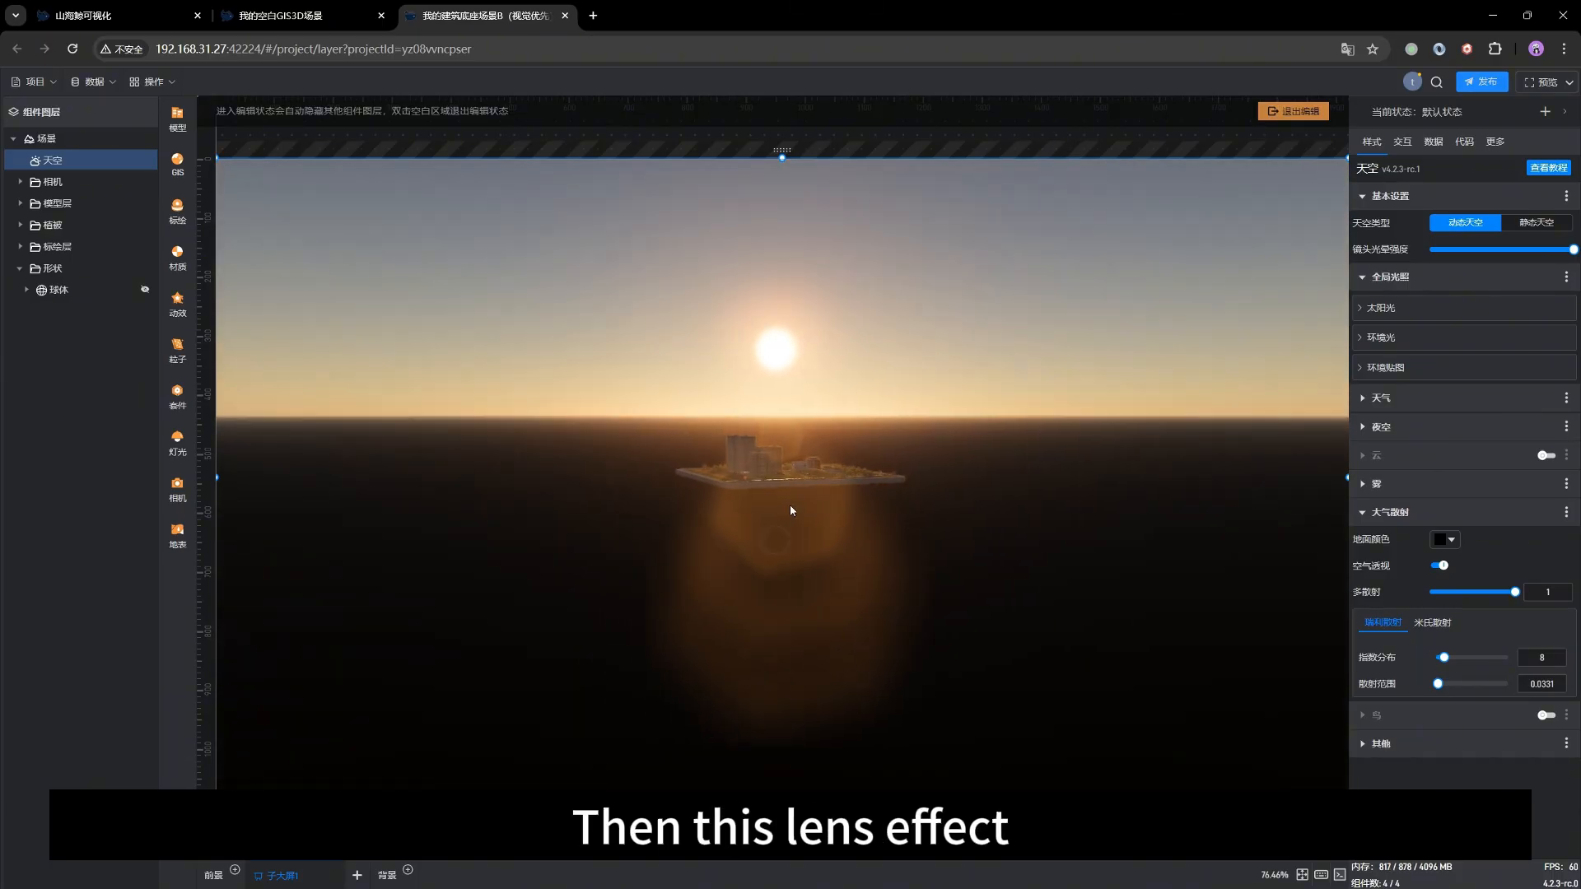
scroll(806, 593, "up", 3)
scroll(747, 578, "up", 6)
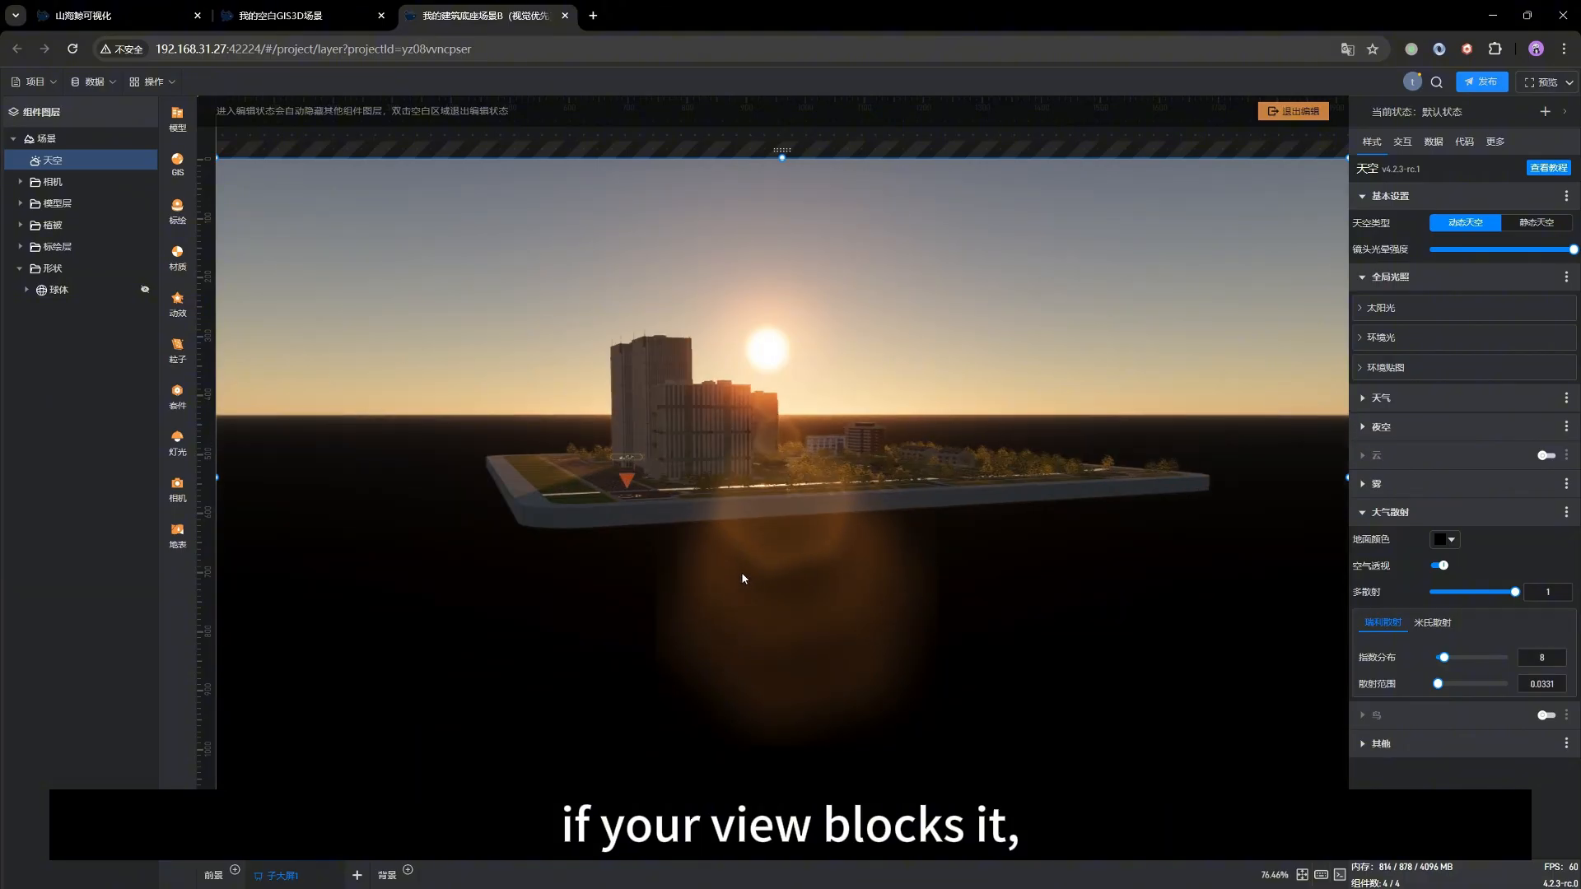
right_click_drag(603, 494, 535, 485)
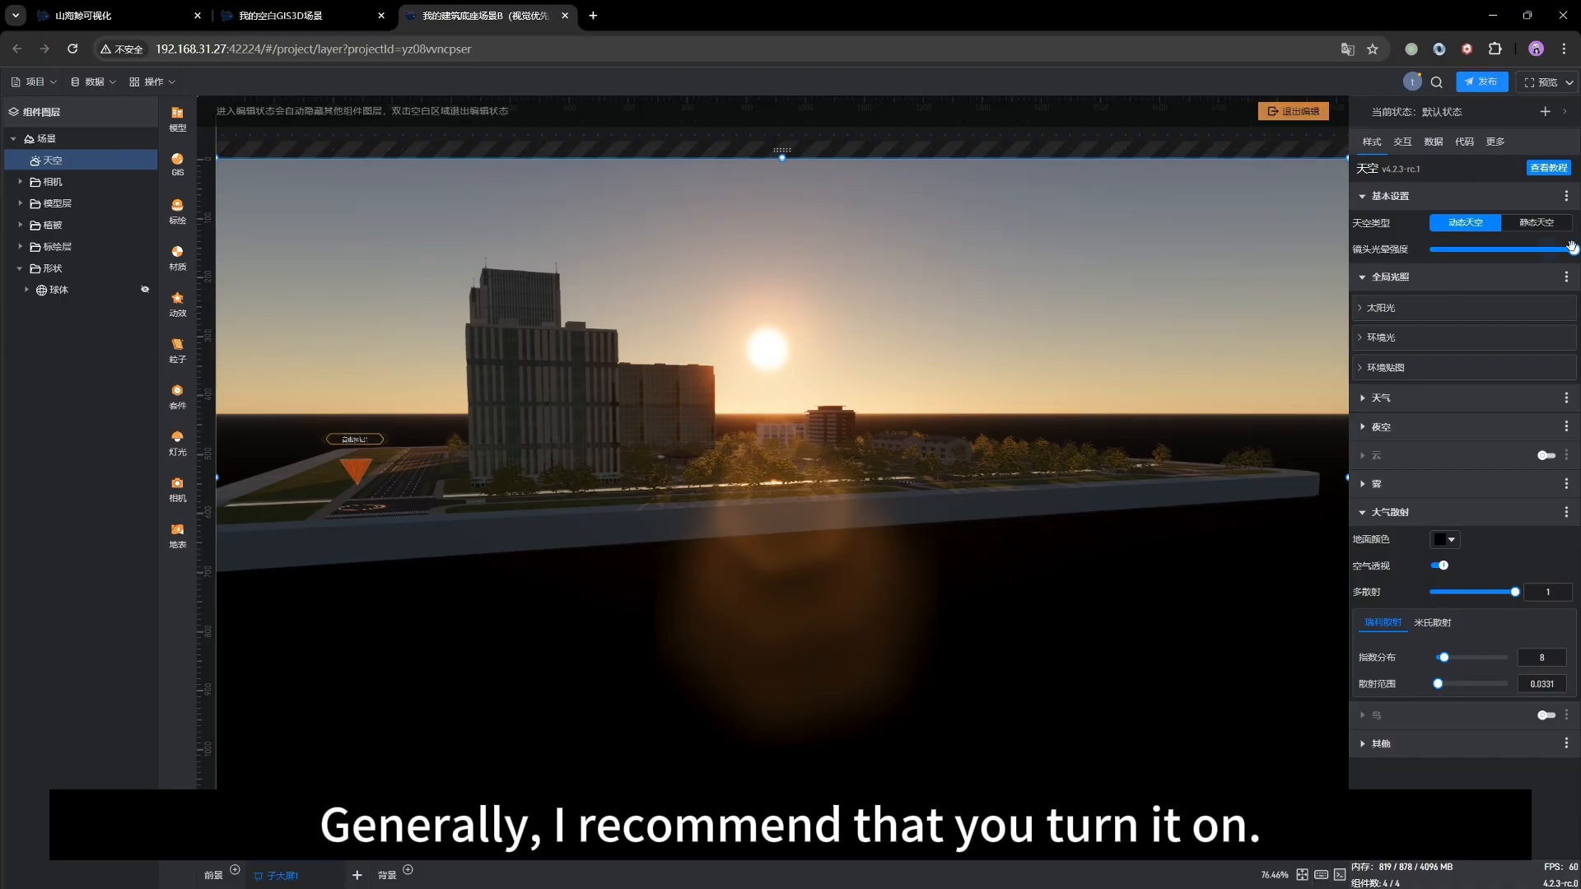
mouse_move(514, 499)
left_mouse_down()
mouse_move(572, 522)
mouse_move(510, 502)
mouse_move(470, 520)
left_mouse_up()
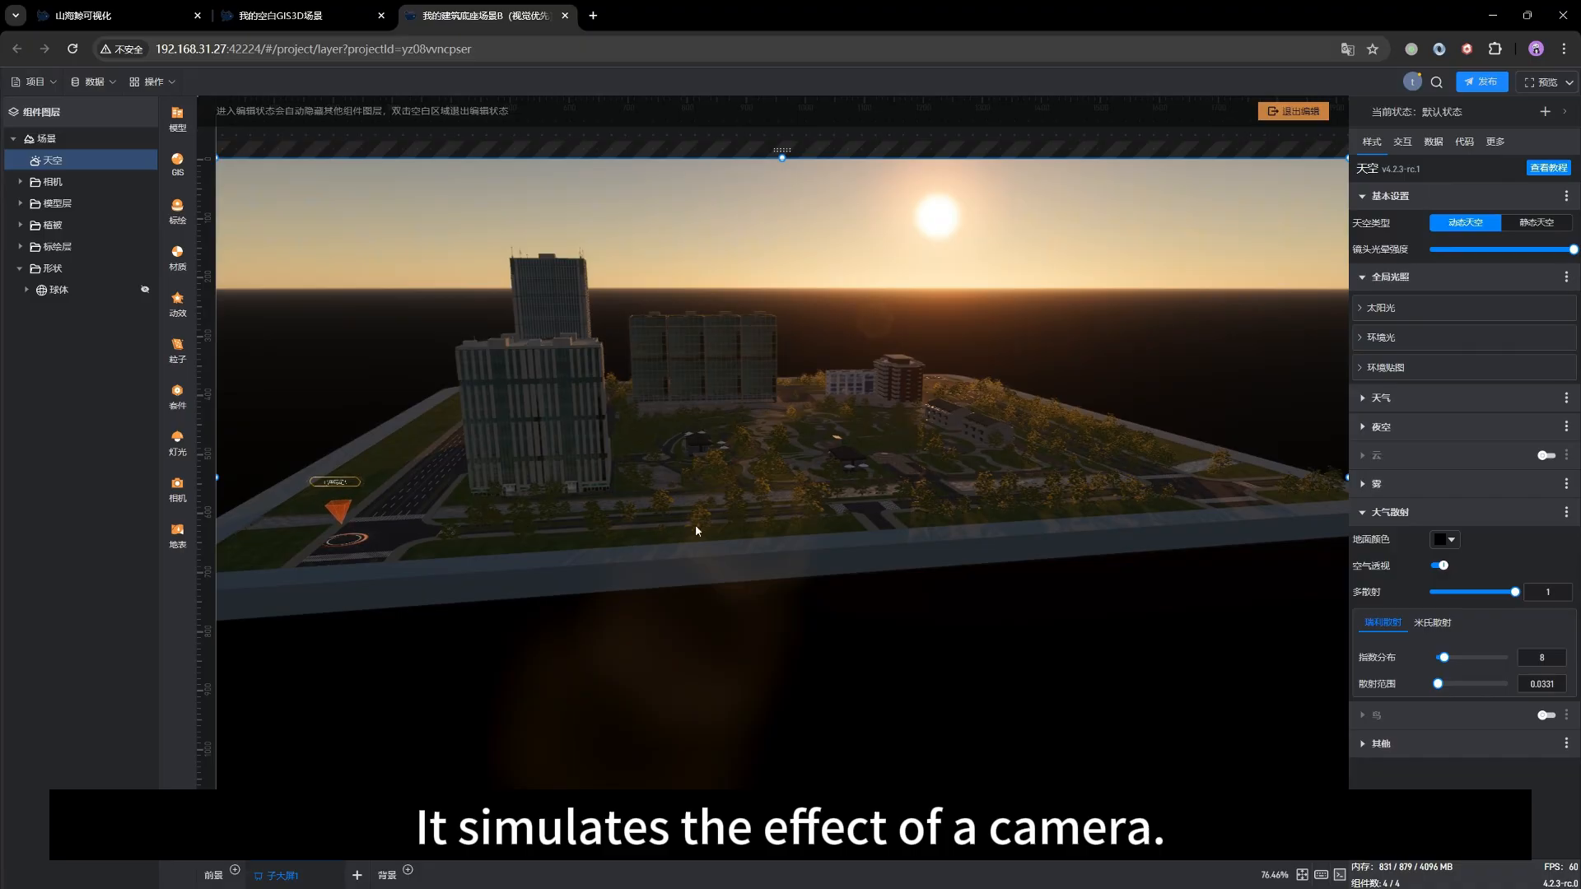
left_click_drag(656, 463, 683, 548)
scroll(858, 504, "down", 5)
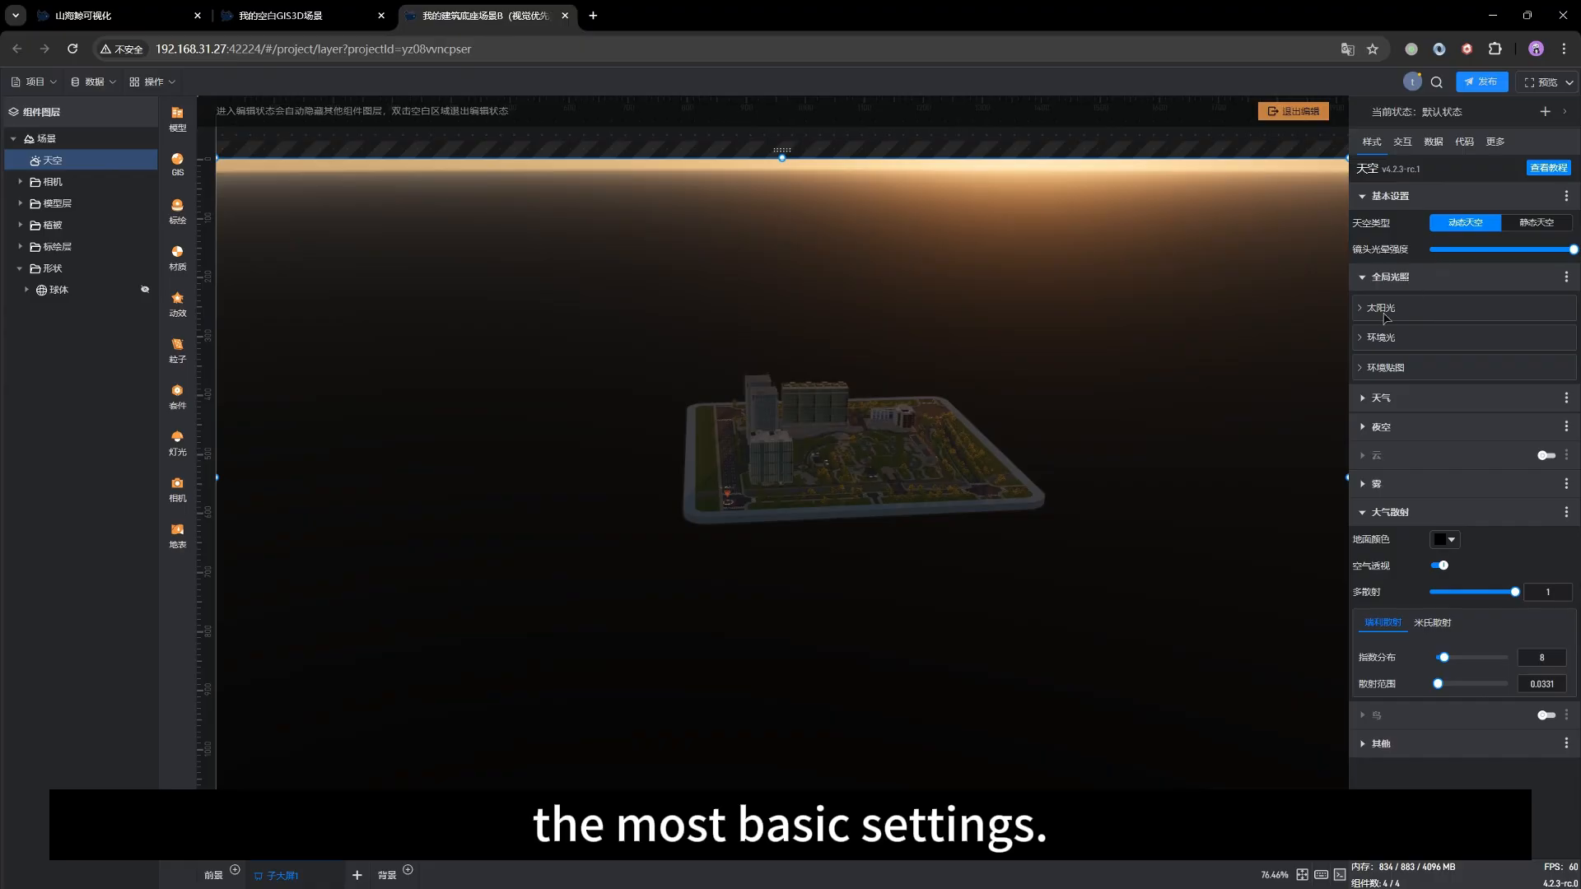
scroll(886, 461, "up", 2)
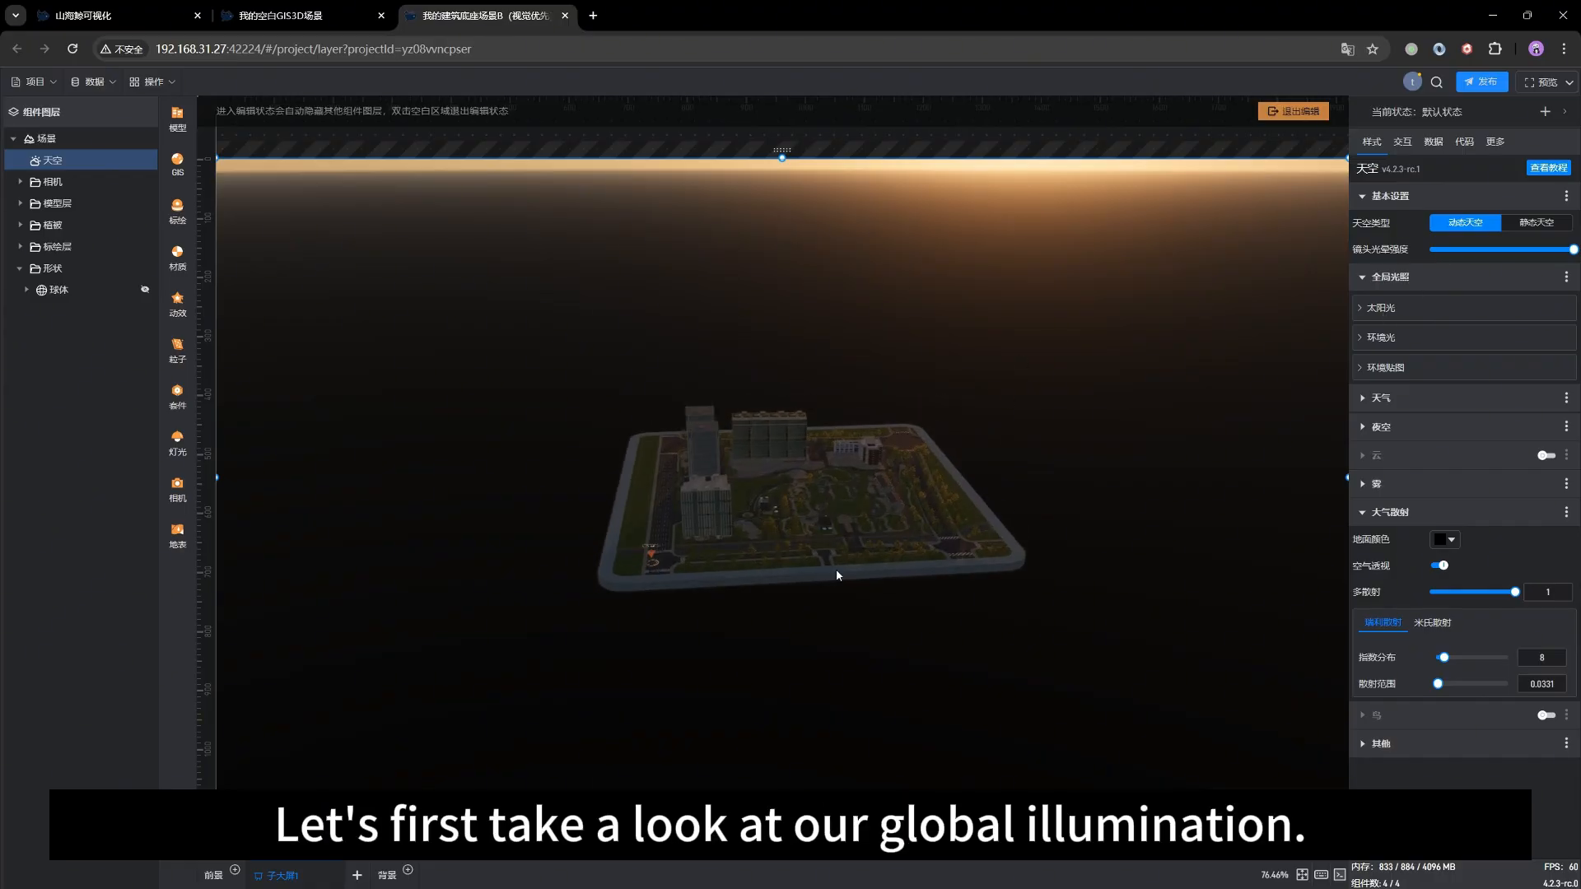
left_click_drag(764, 579, 769, 527)
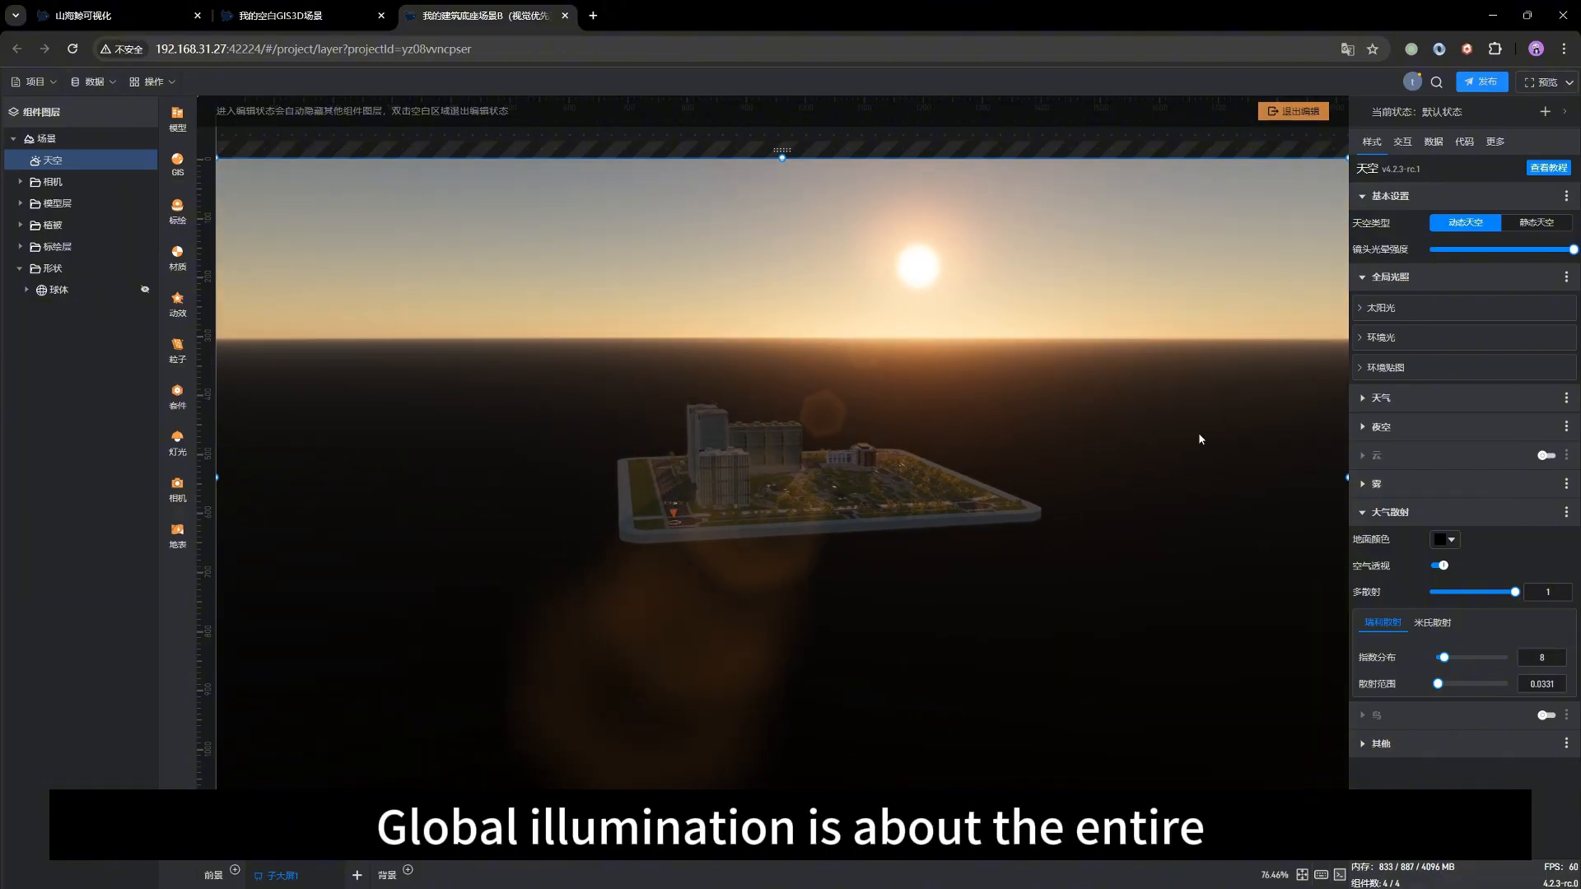
Expand the sunlight (太阳光) group under global illumination and set the sunlight intensity (太阳光强度) to 100.
left_click(1395, 308)
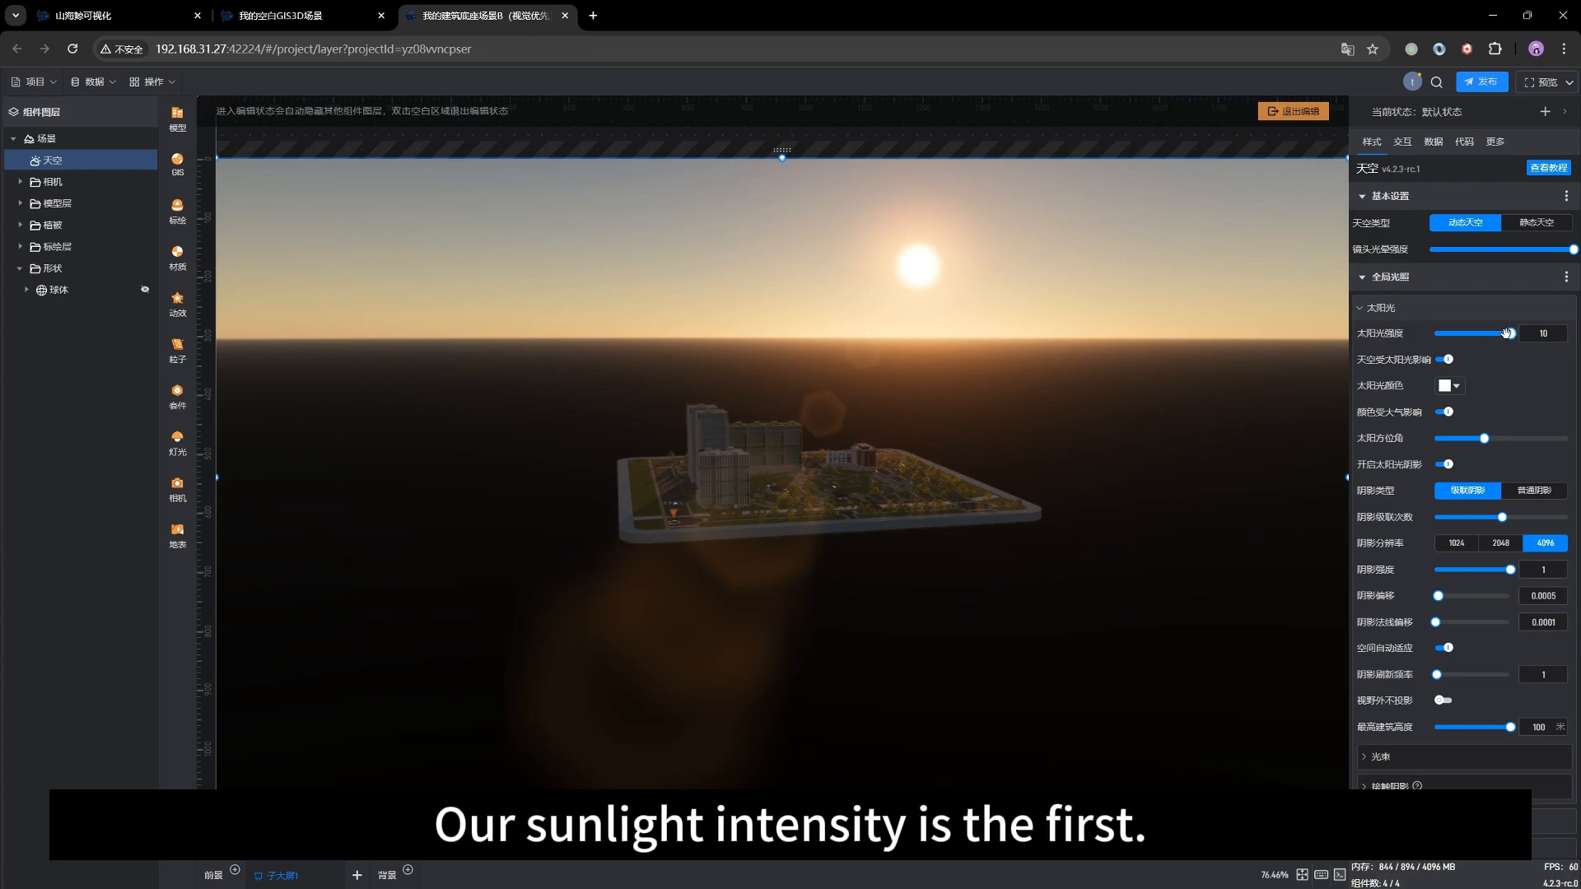
left_click_drag(783, 484, 951, 479)
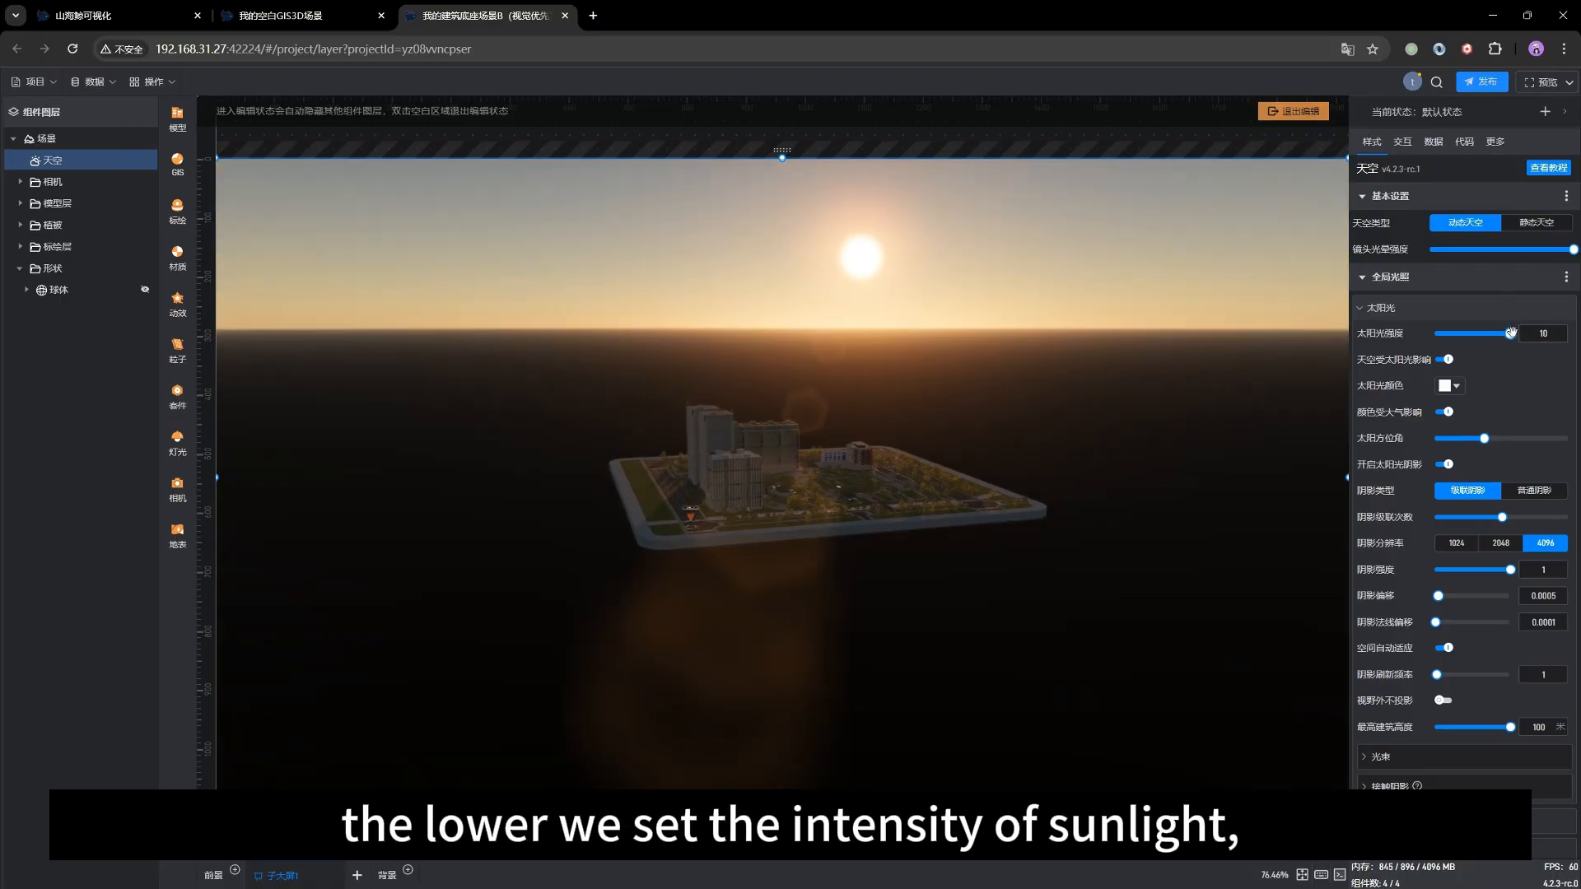
mouse_move(1506, 332)
mouse_move(1507, 333)
left_mouse_down()
mouse_move(1437, 332)
mouse_move(1510, 334)
left_mouse_up()
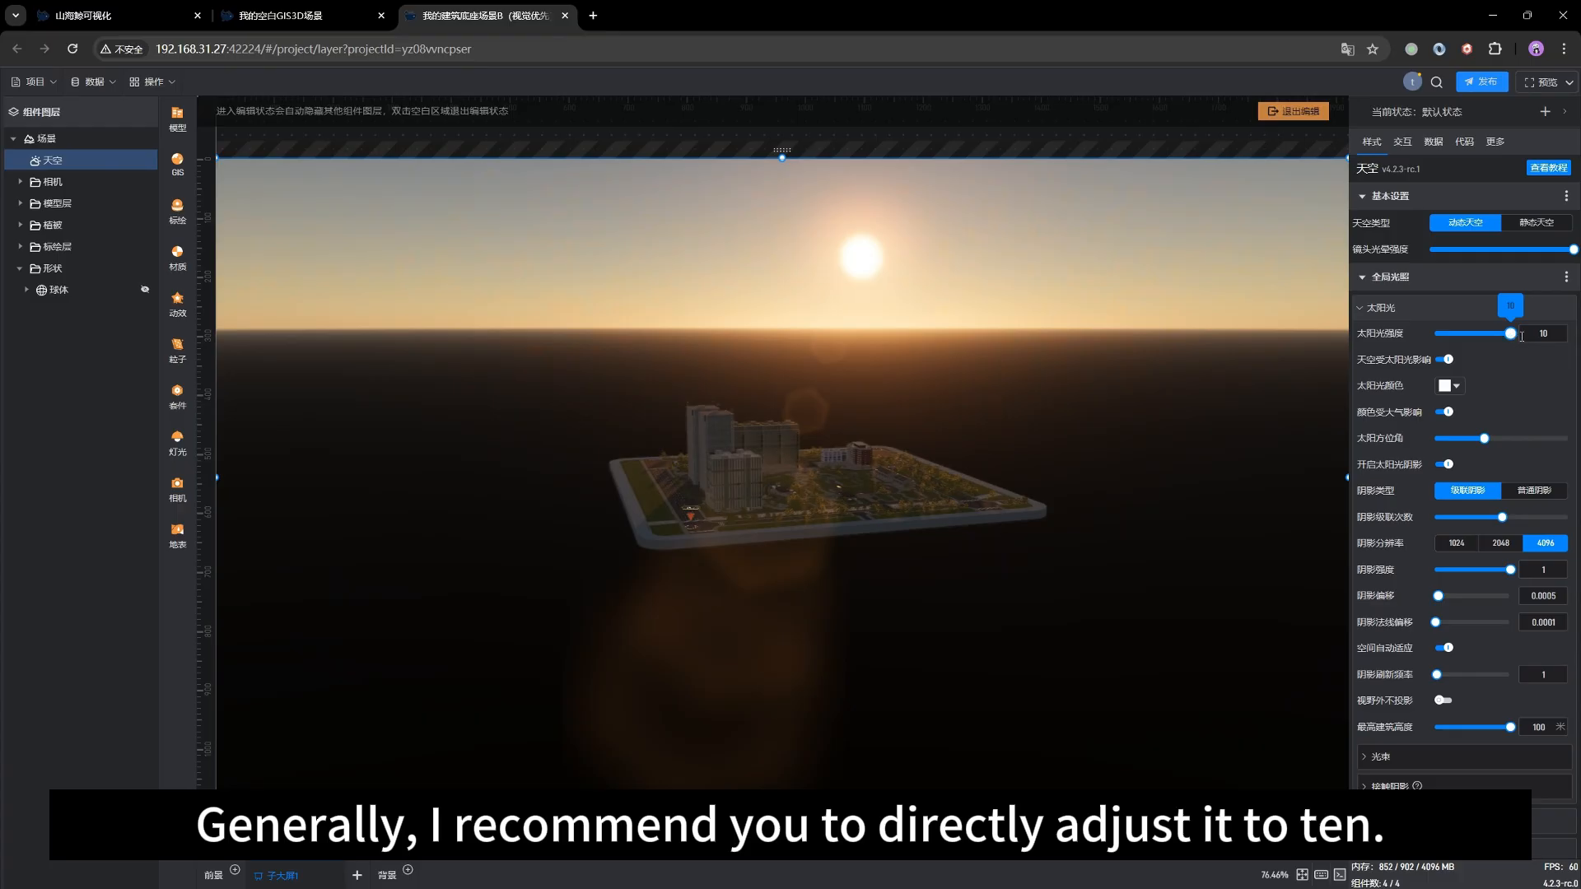
left_click(1535, 331)
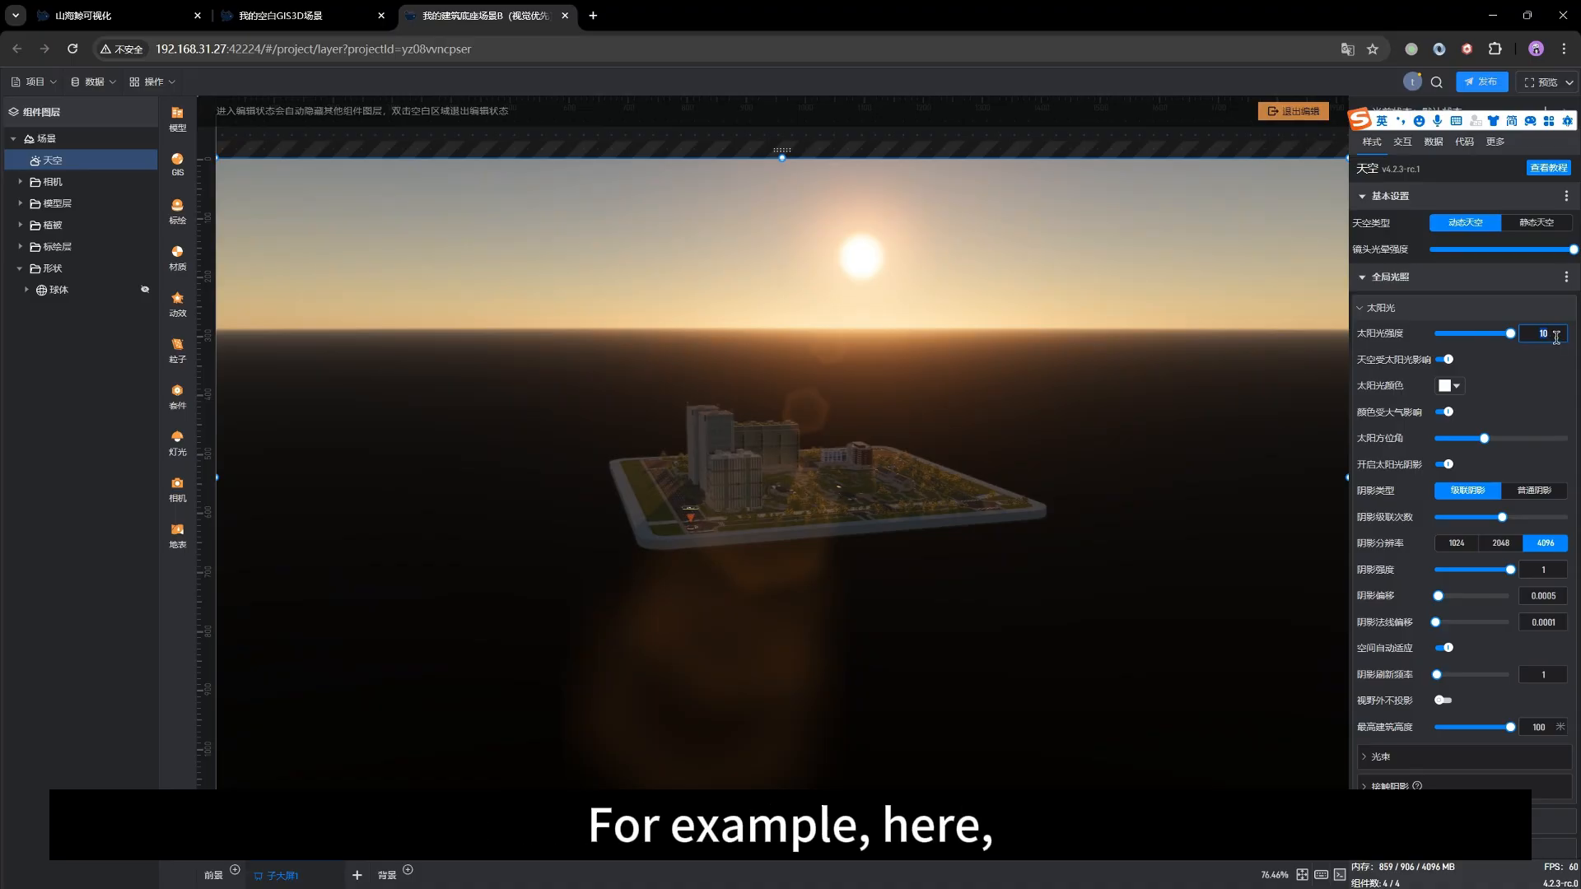
type("100")
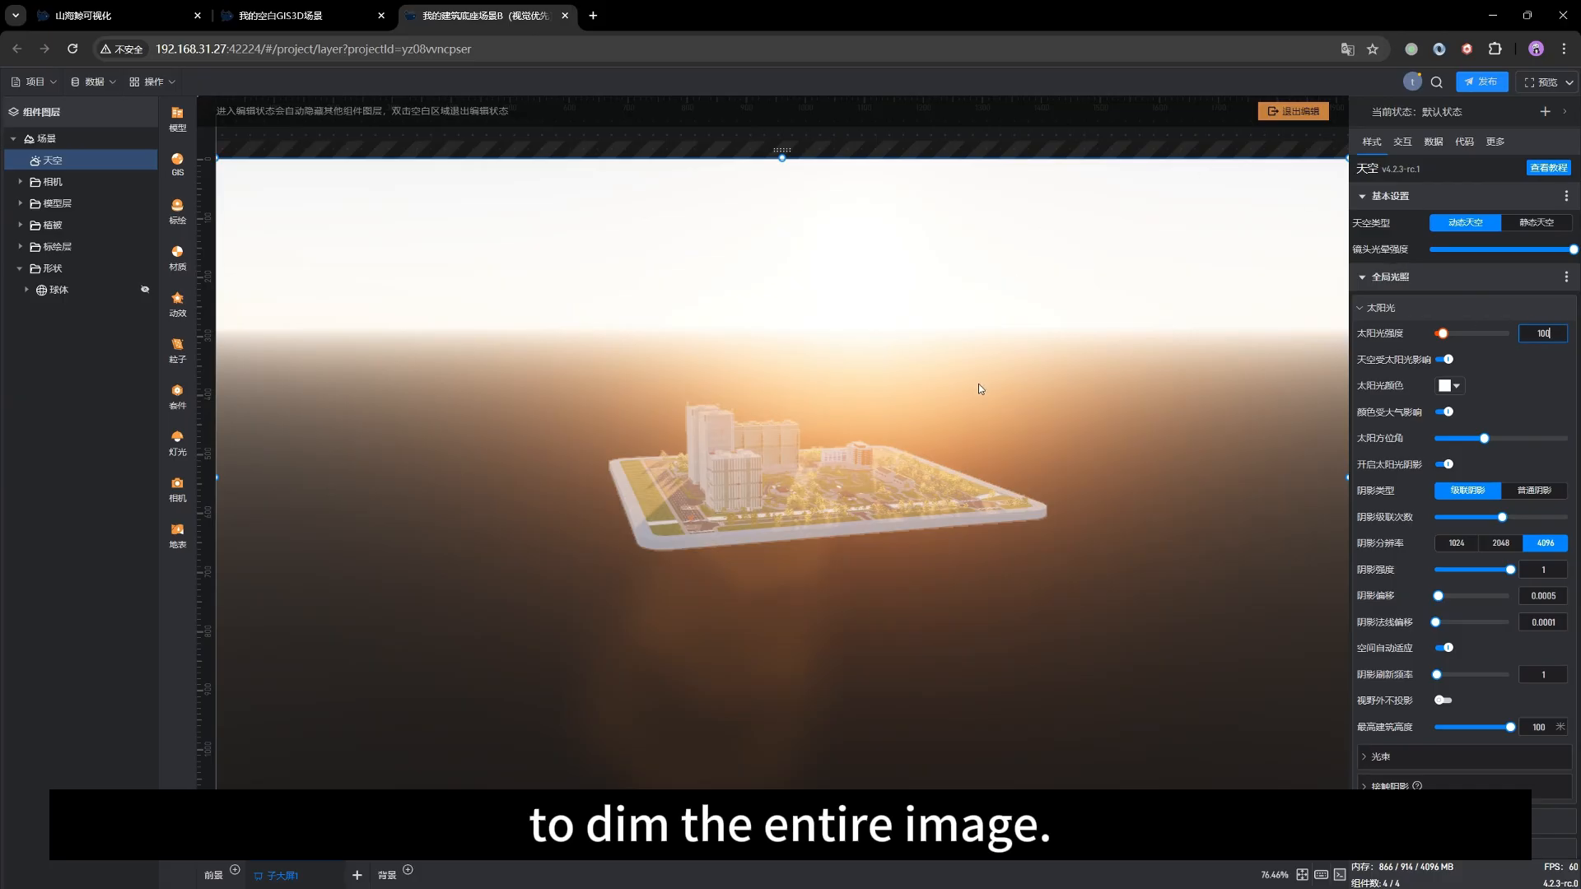
Set the sunlight intensity (太阳光强度) to 10.
left_click_drag(1553, 334, 1525, 333)
type("10")
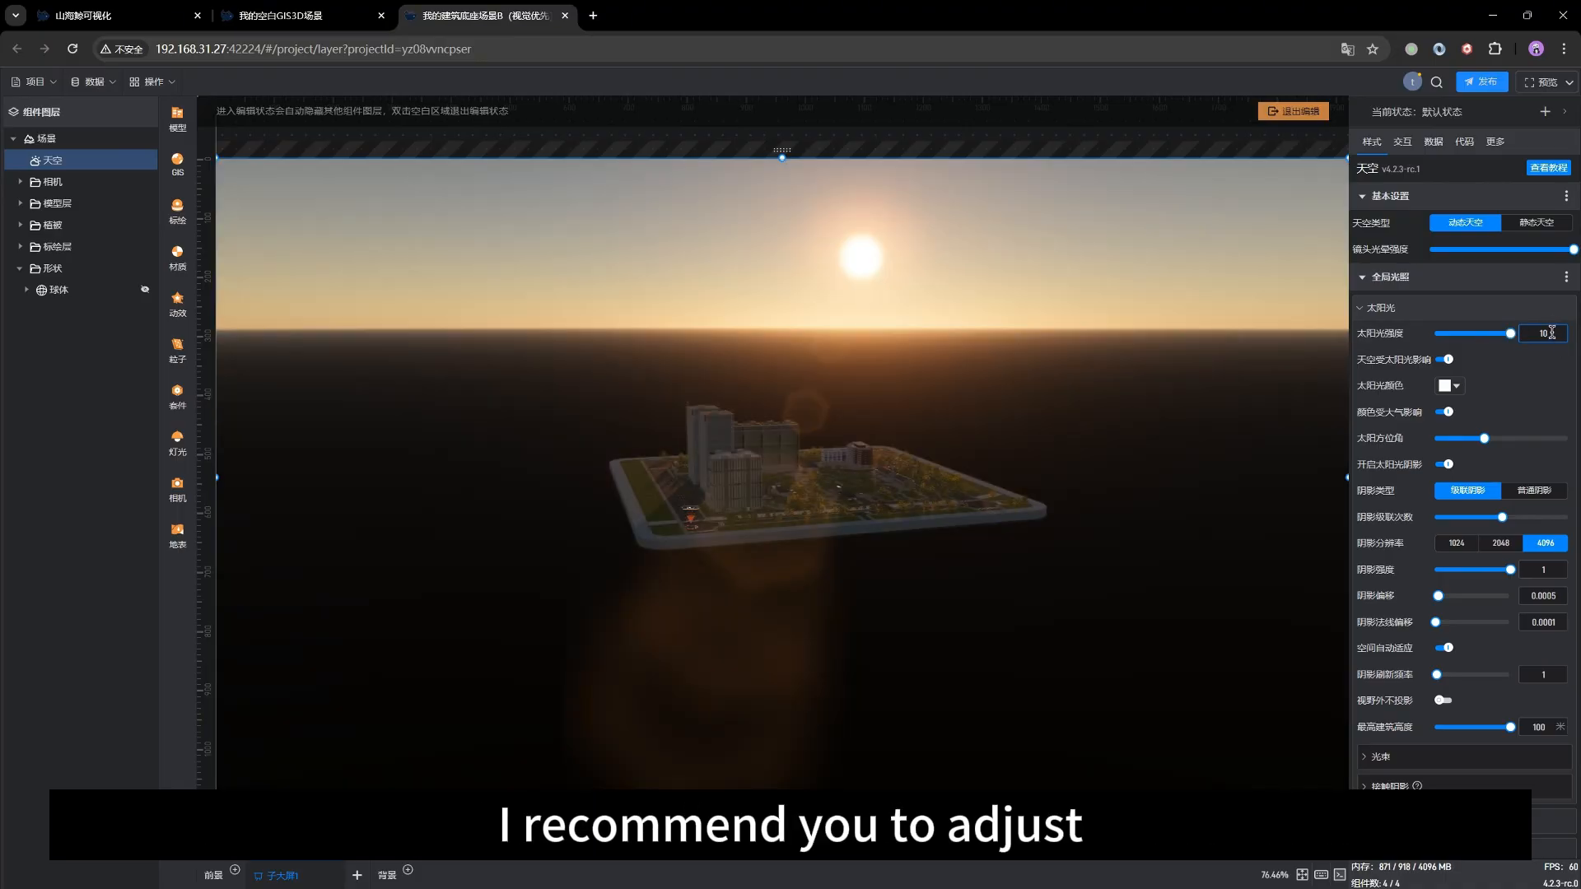
mouse_move(767, 503)
left_mouse_down()
mouse_move(758, 521)
mouse_move(762, 499)
left_mouse_up()
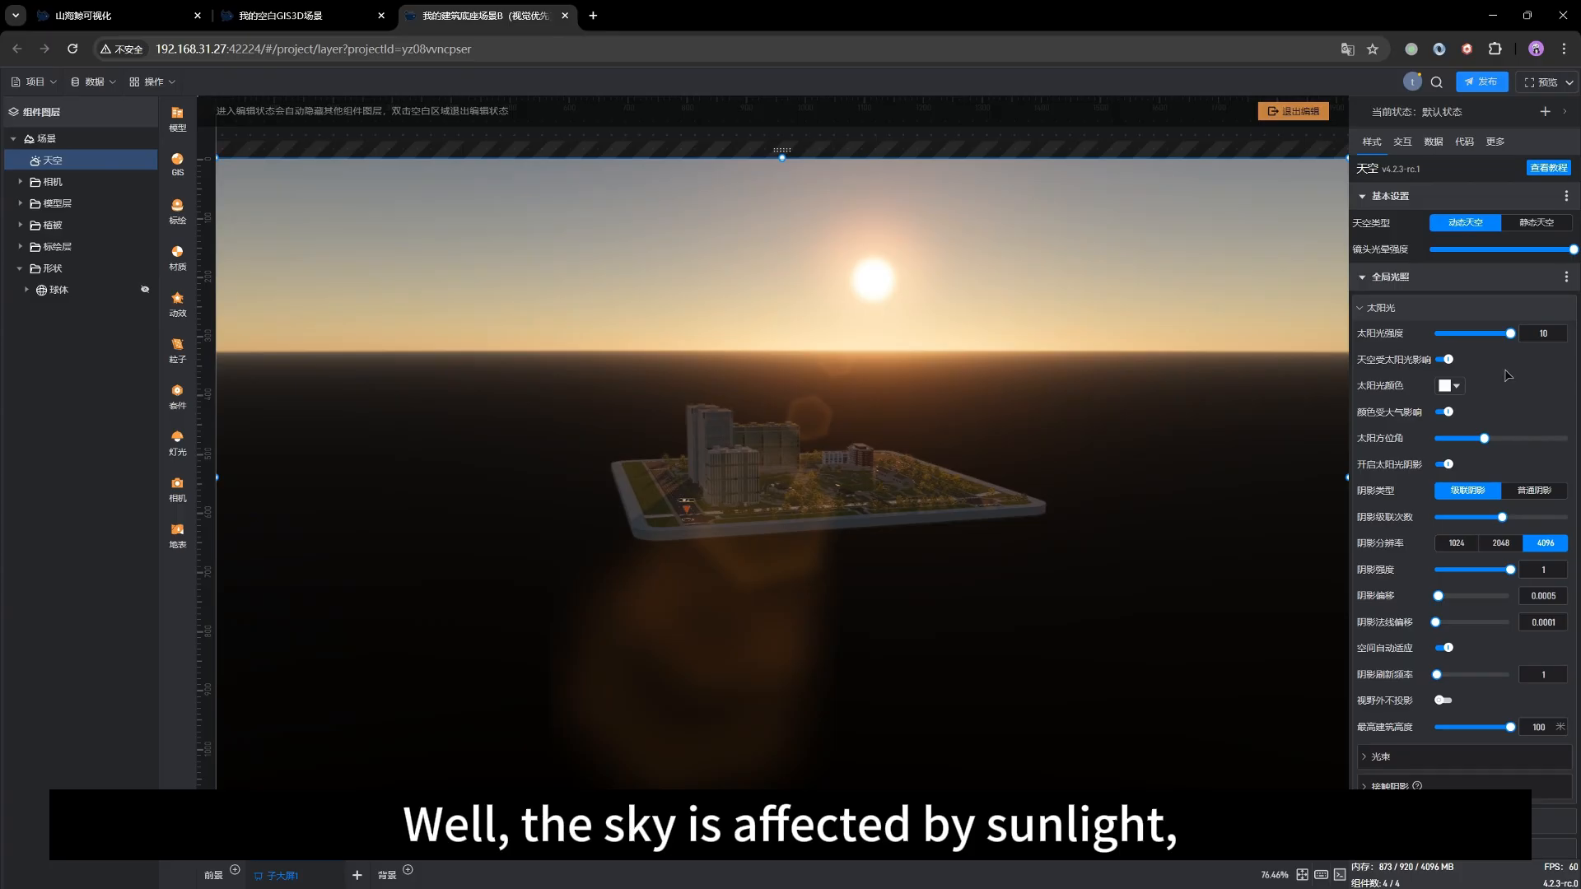
Turn off the sunlight's influence on the sky (天空受太阳光影响), test the sunlight intensity, and turn the influence back on for comparison.
left_click(1446, 360)
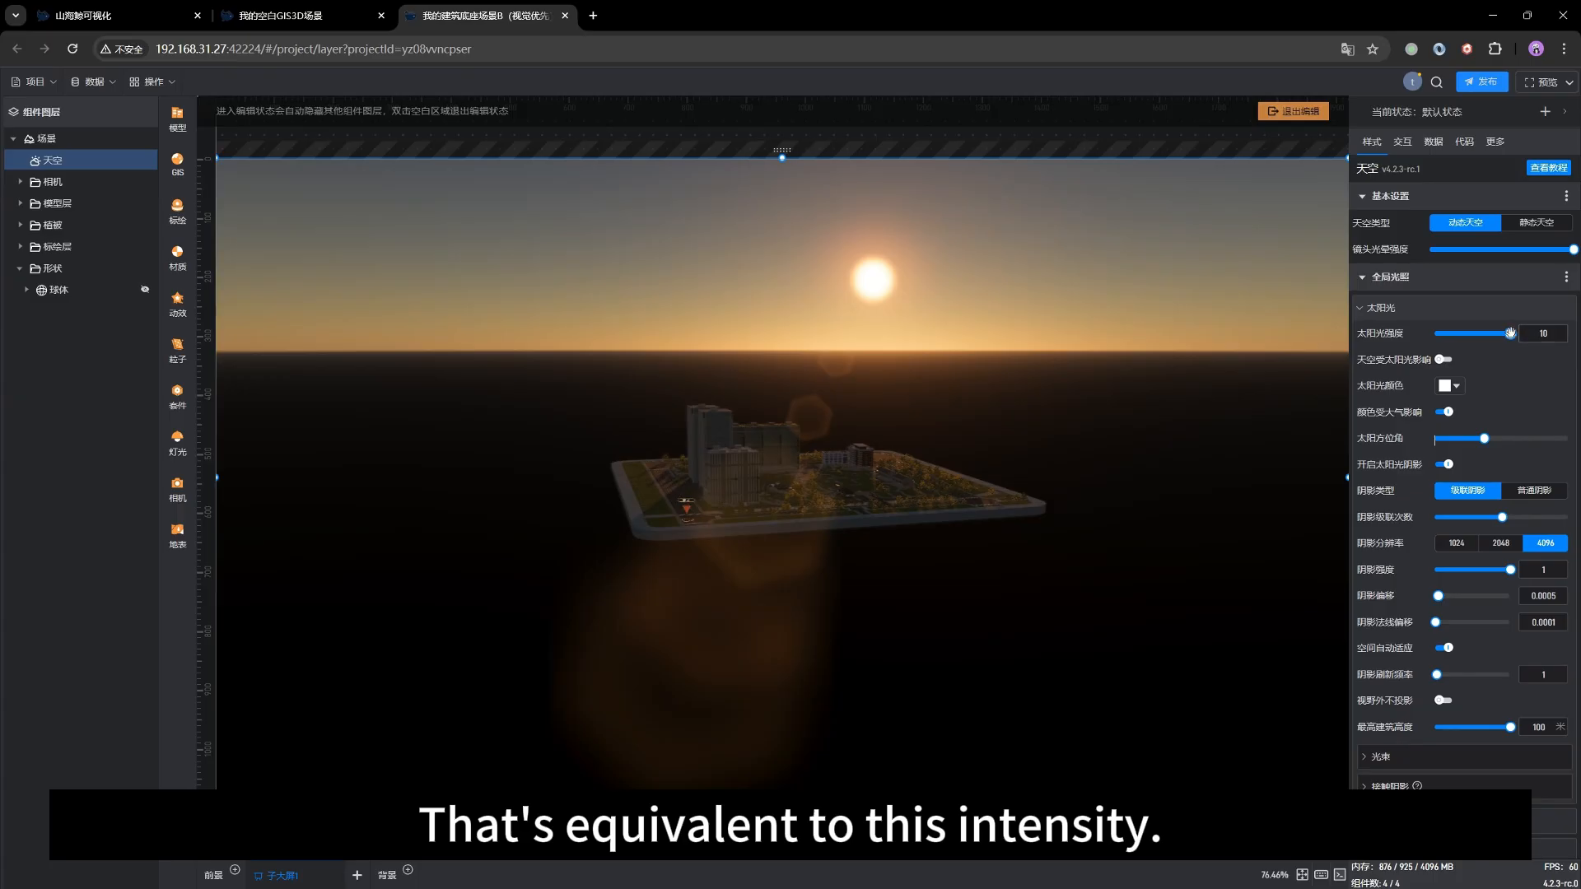
mouse_move(1510, 332)
left_mouse_down()
mouse_move(1448, 333)
mouse_move(1514, 332)
left_mouse_up()
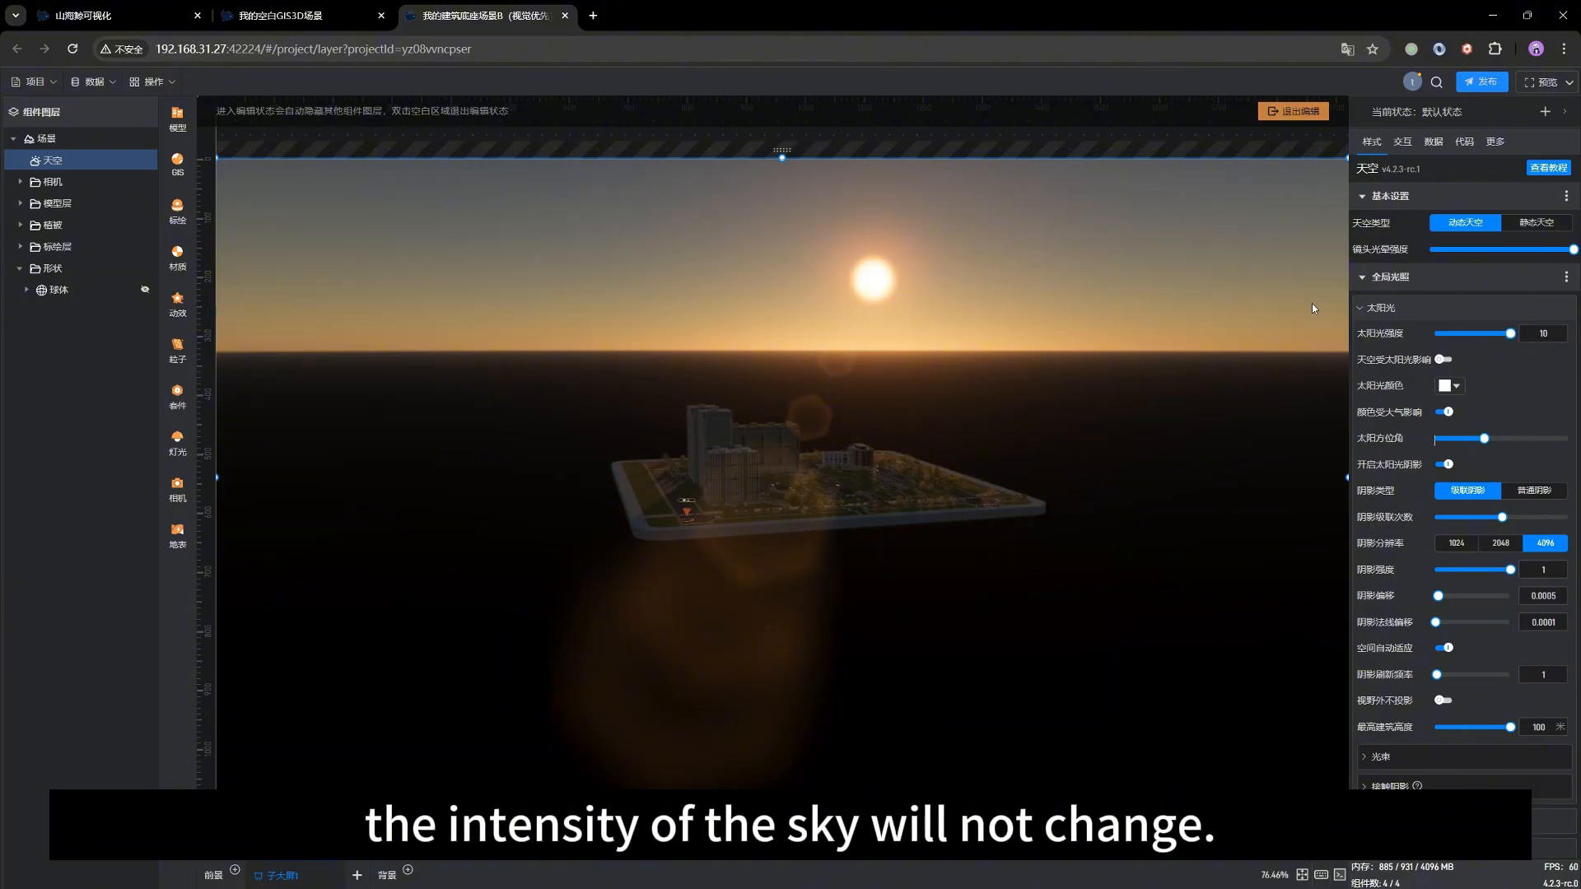
left_click(1444, 359)
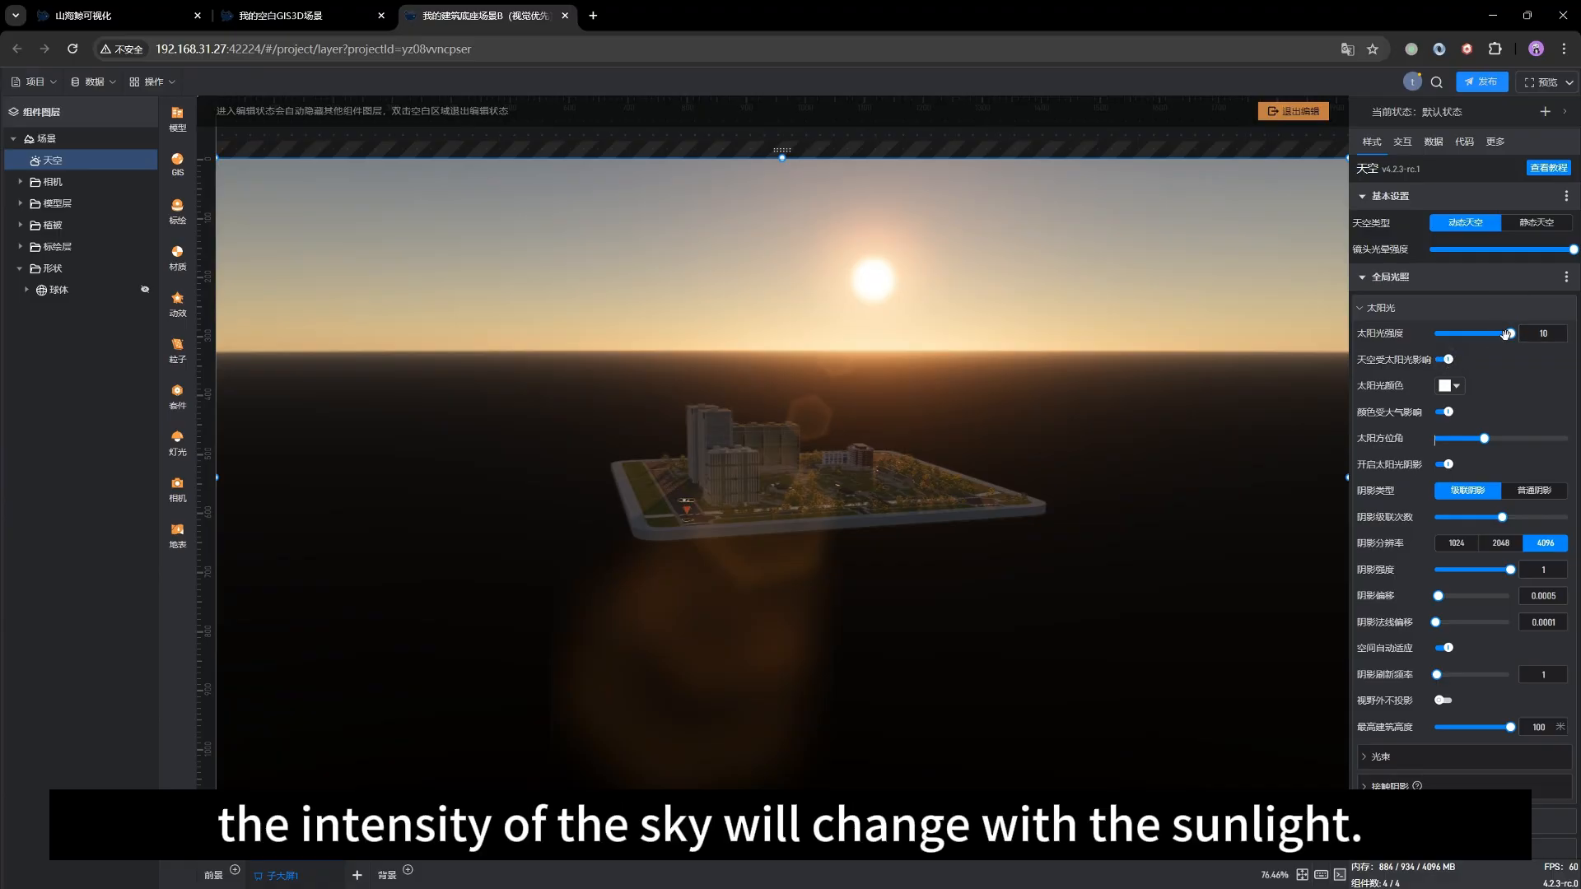
mouse_move(1509, 333)
left_mouse_down()
mouse_move(1457, 334)
mouse_move(1533, 328)
left_mouse_up()
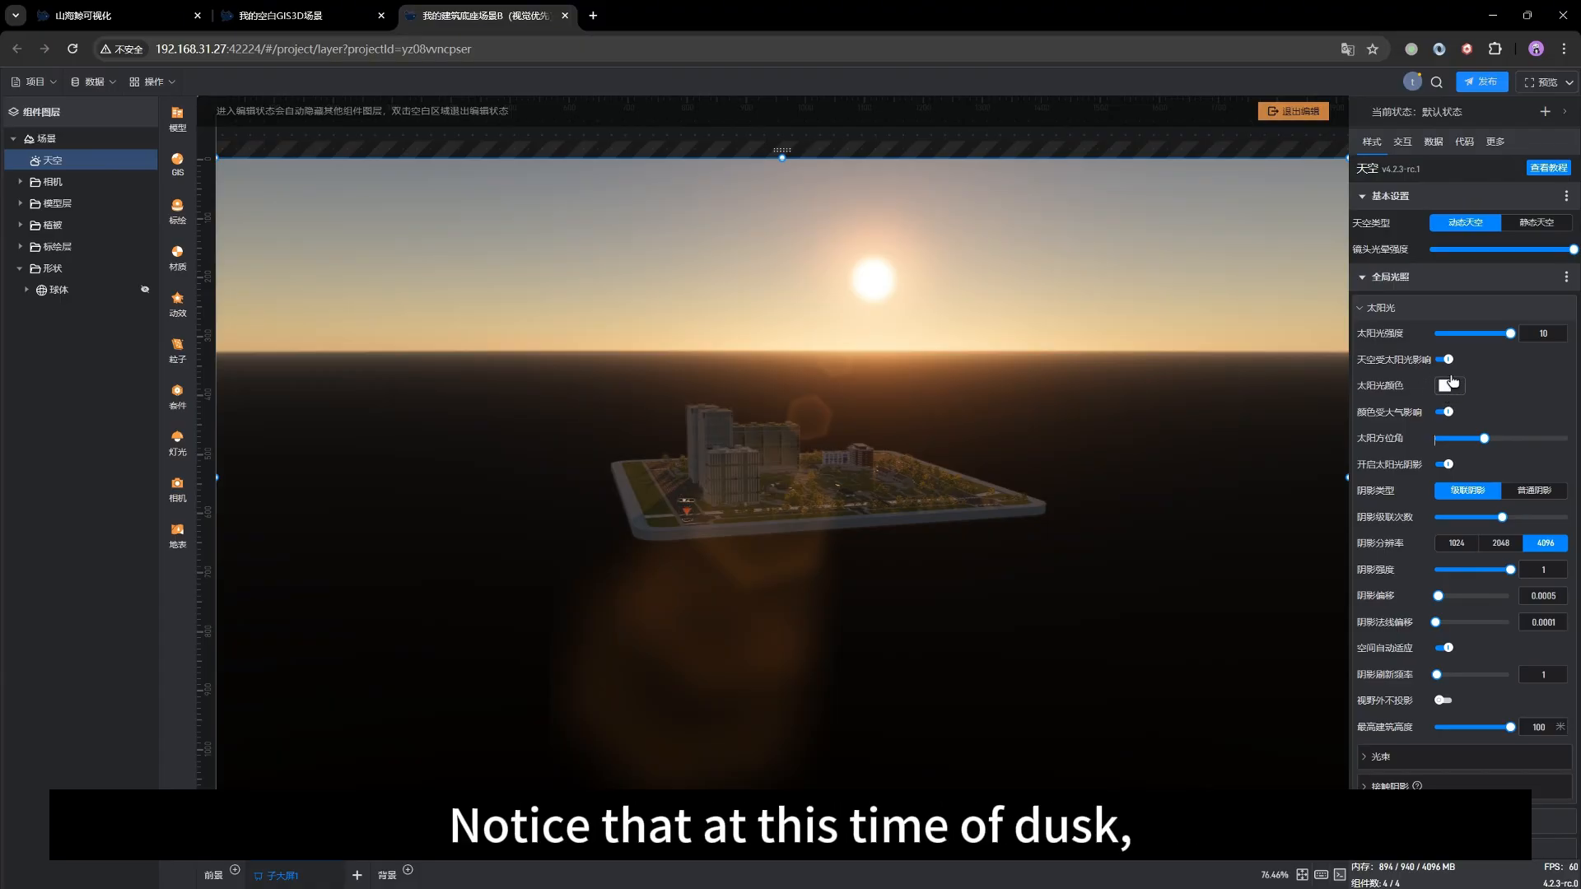
Examine the colour of the dusk sunlight on the buildings from several sides, close up.
left_click_drag(784, 486, 1070, 492)
scroll(821, 504, "up", 6)
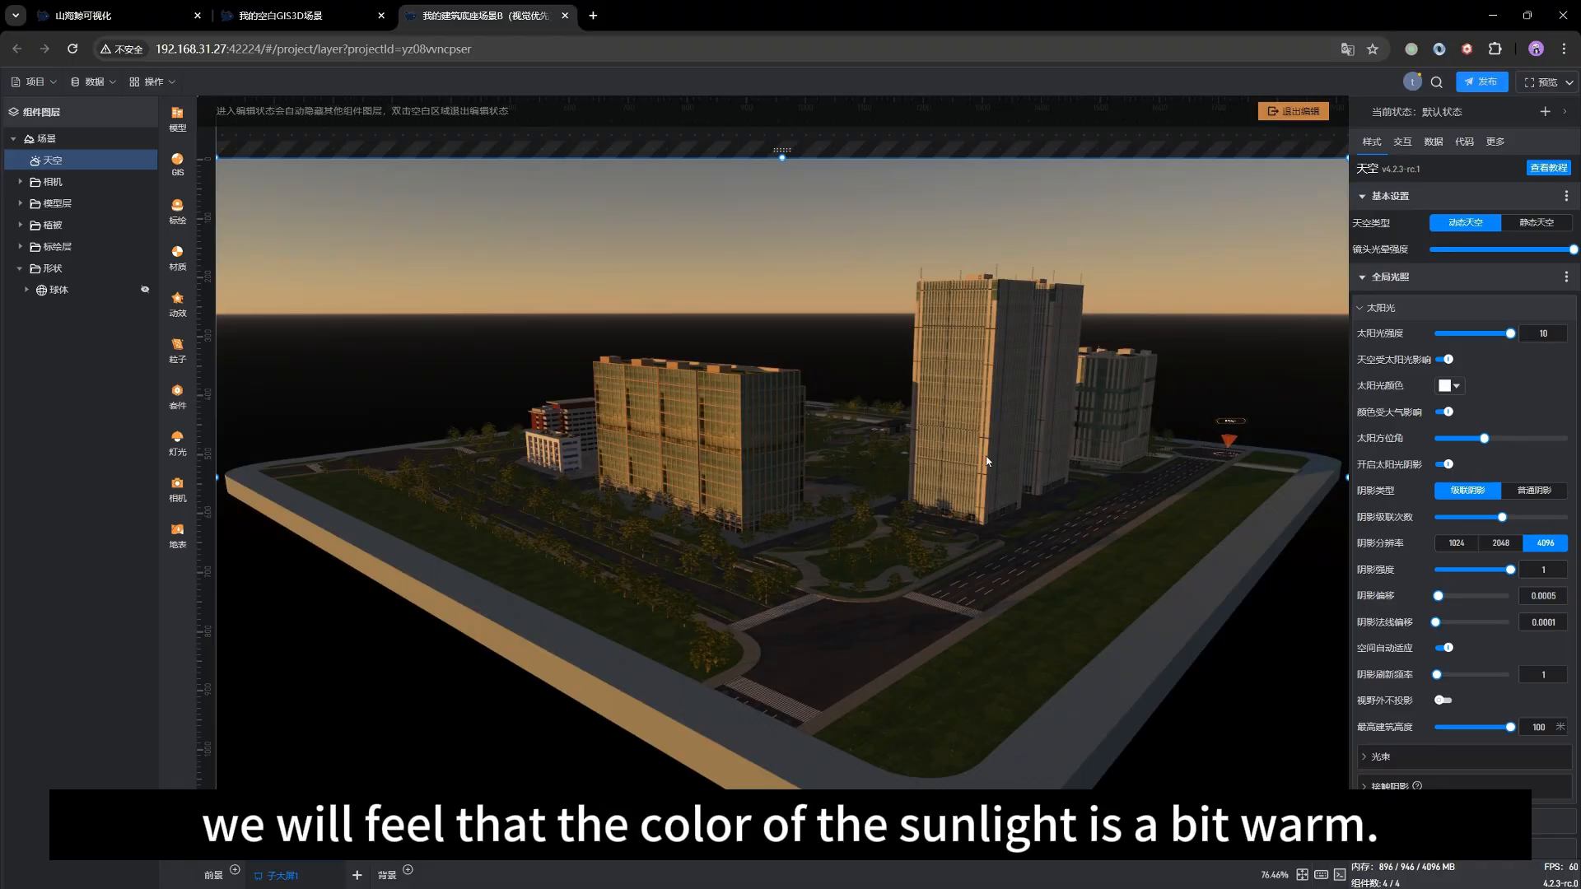
left_click_drag(987, 461, 910, 482)
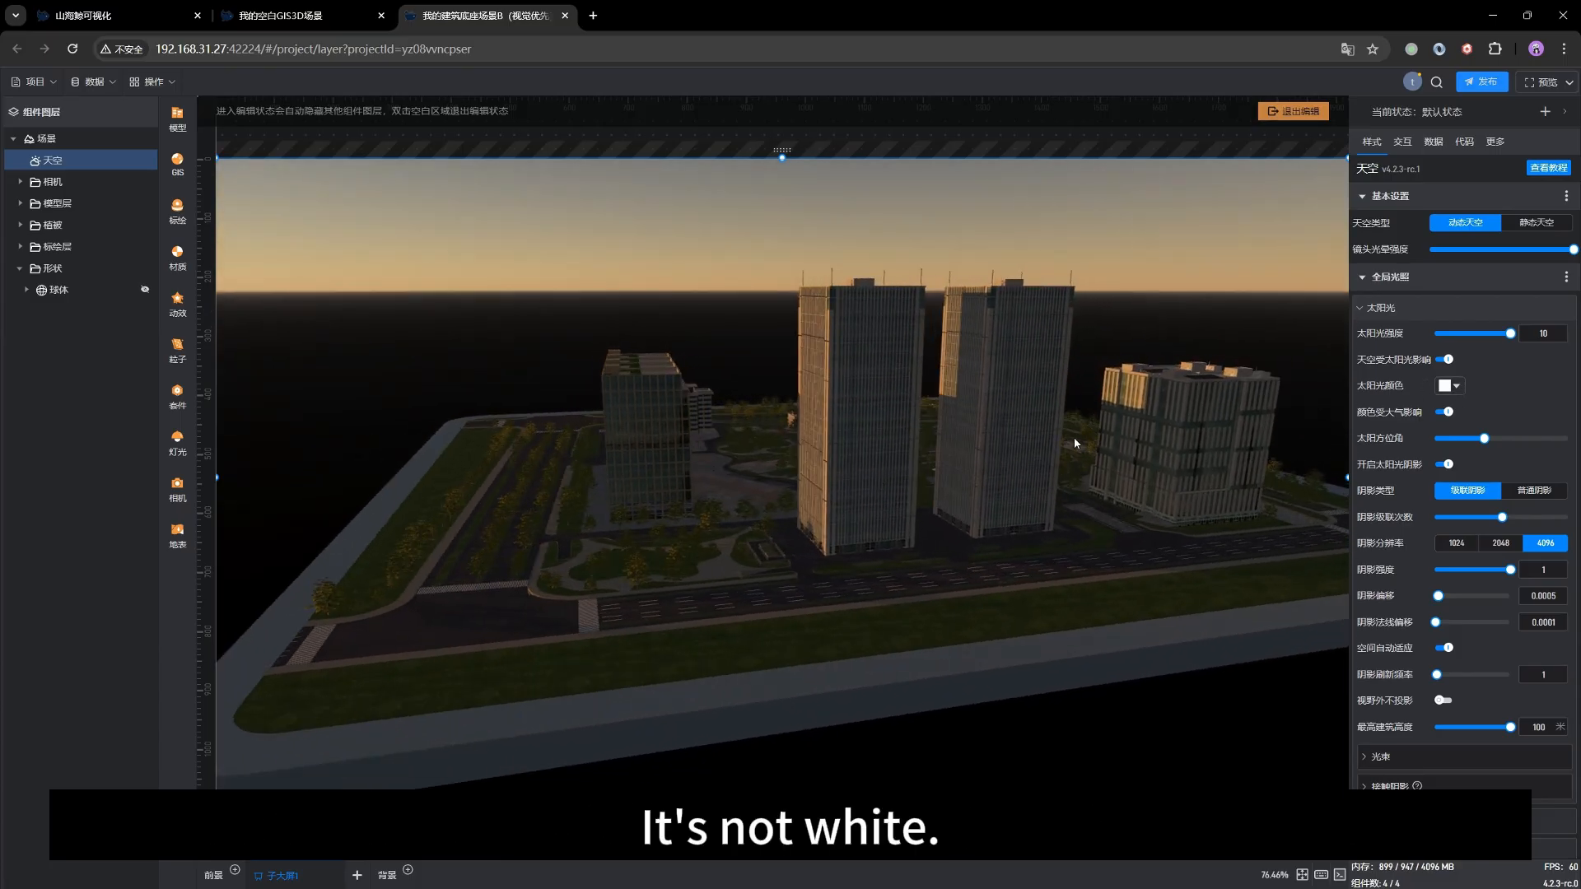
left_click_drag(1073, 443, 966, 456)
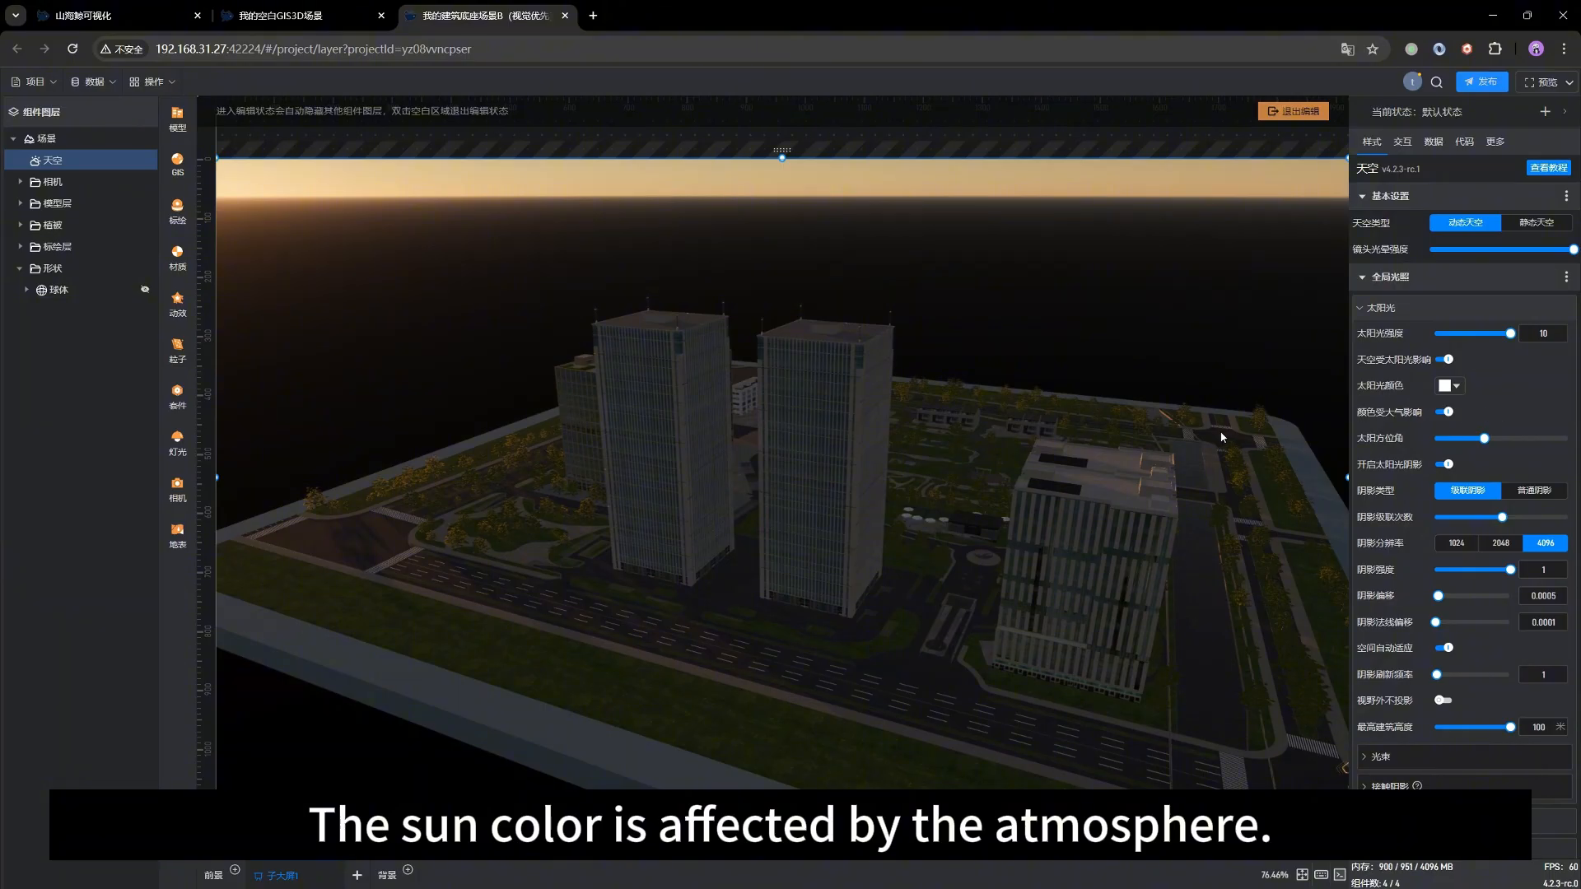
left_click_drag(653, 590, 505, 571)
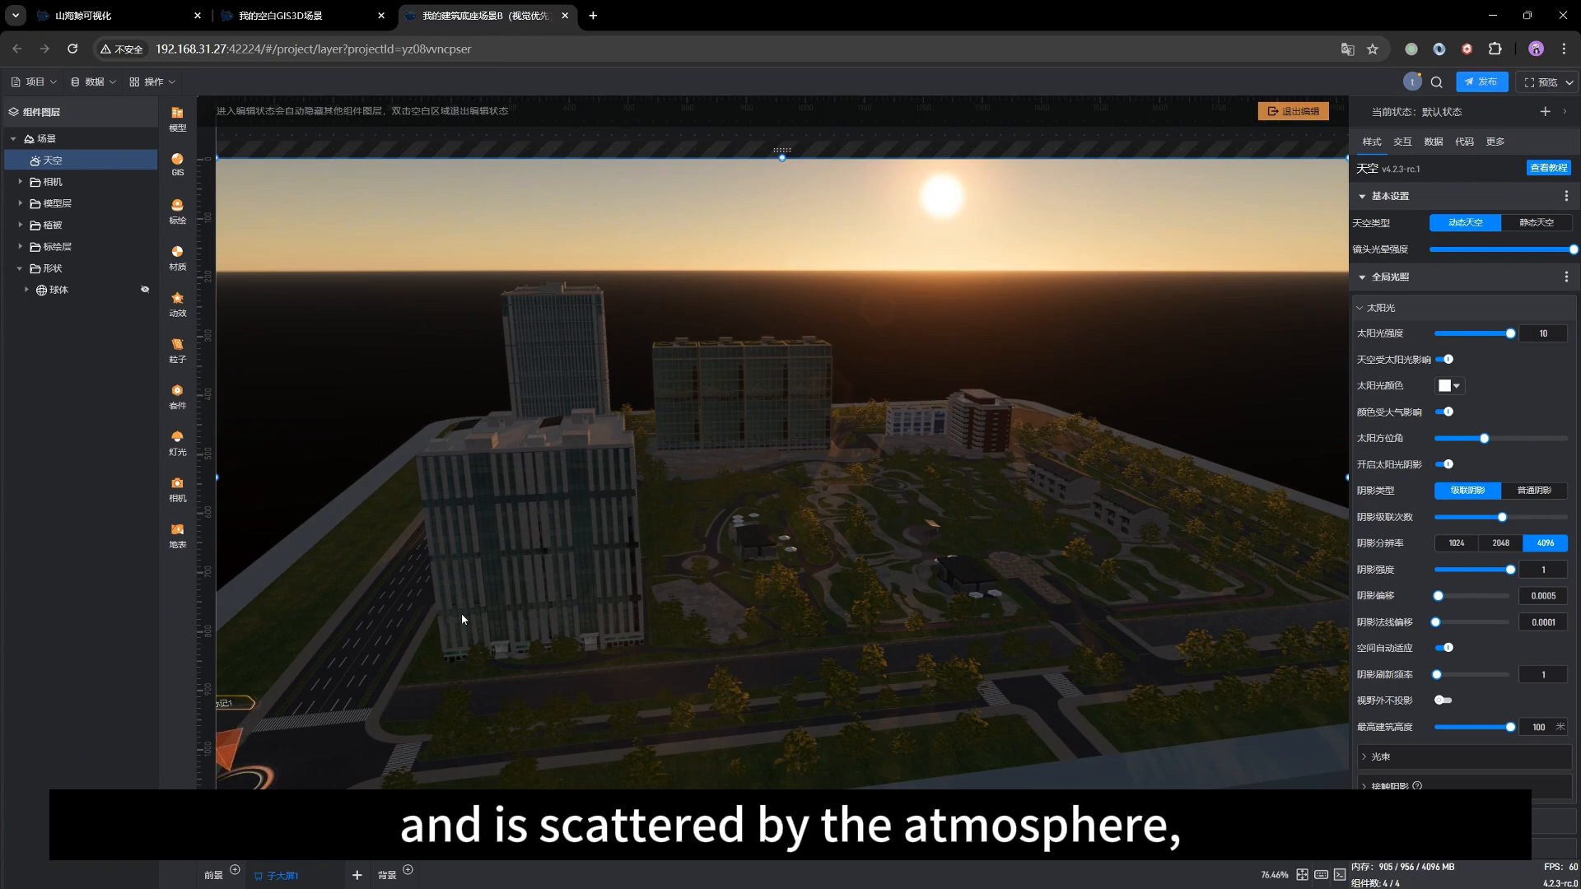
left_click_drag(463, 613, 752, 604)
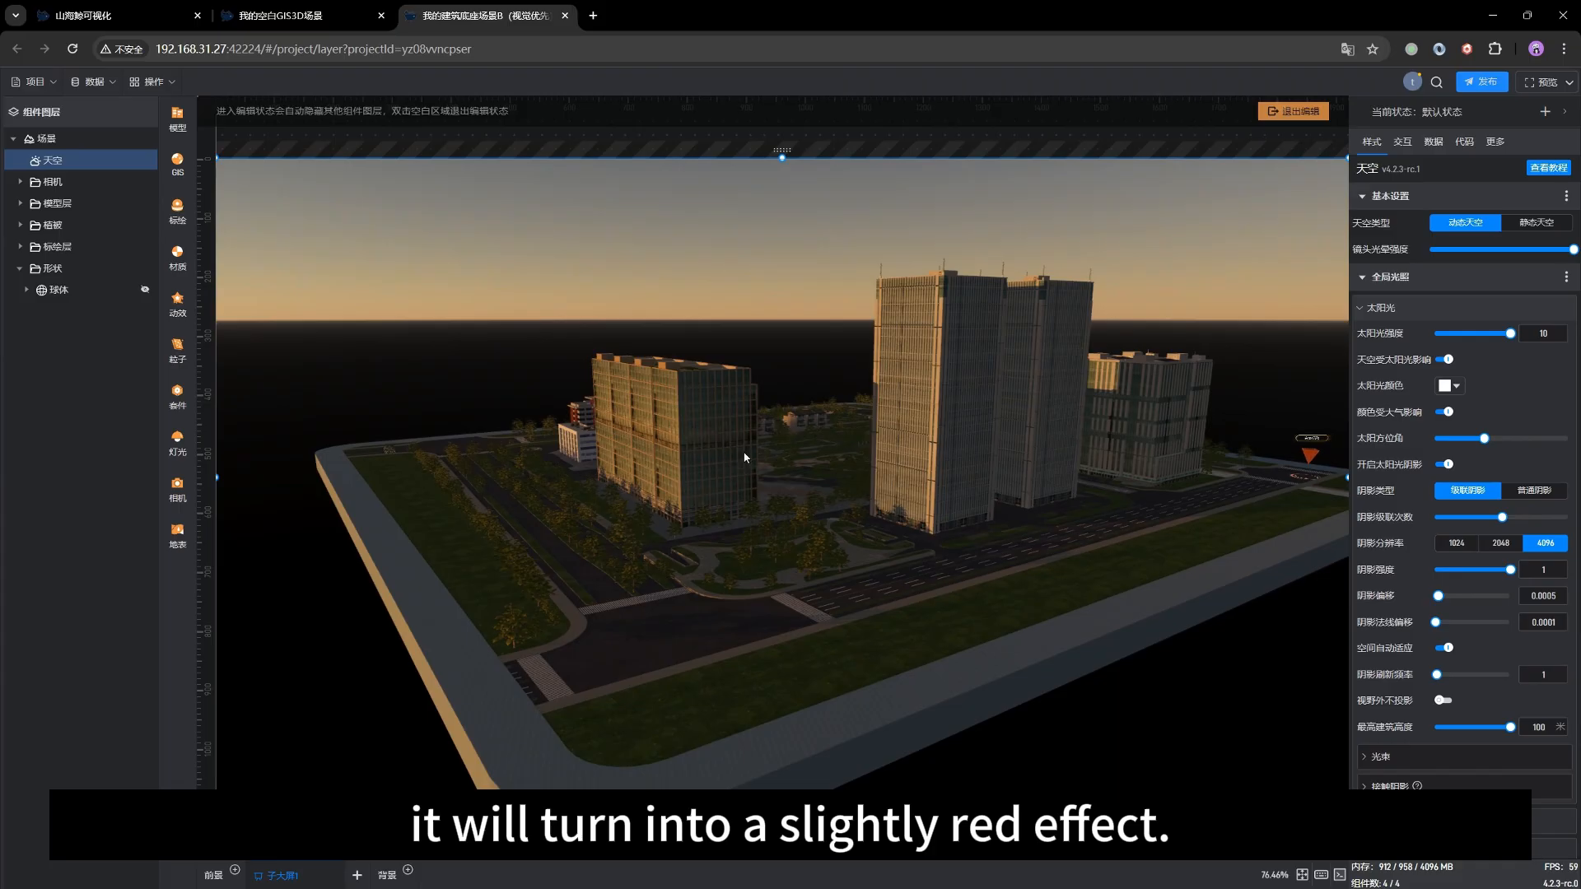
Turn off the atmosphere's influence on the sunlight colour (颜色受大气影响), compare the buildings' lighting, and turn it back on.
left_click(1446, 413)
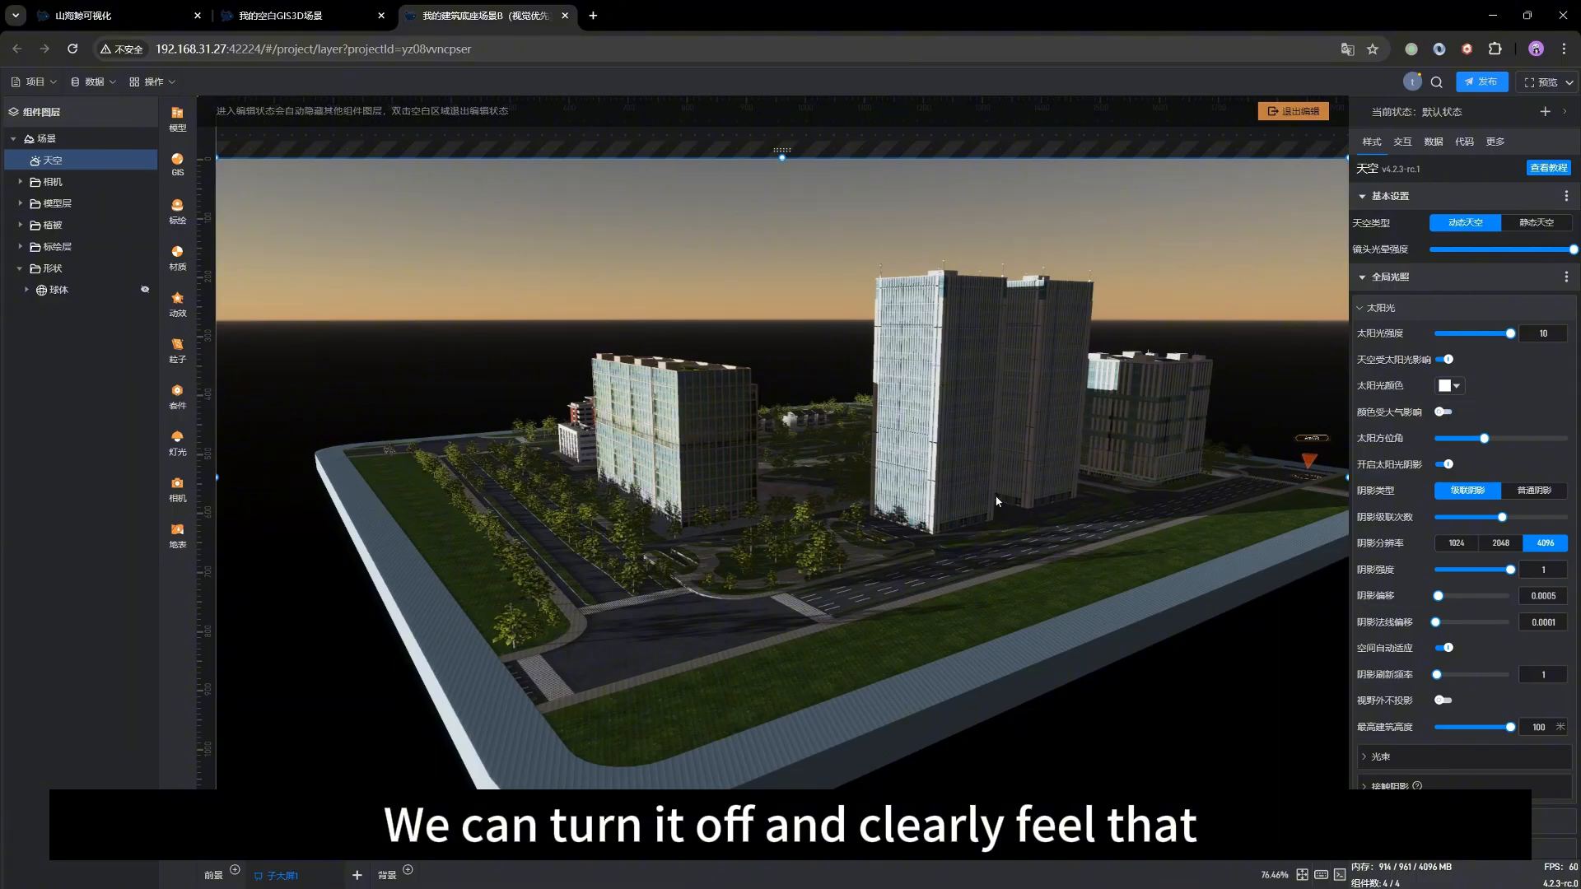
mouse_move(935, 517)
left_mouse_down()
mouse_move(844, 502)
mouse_move(682, 511)
mouse_move(979, 516)
mouse_move(920, 528)
left_mouse_up()
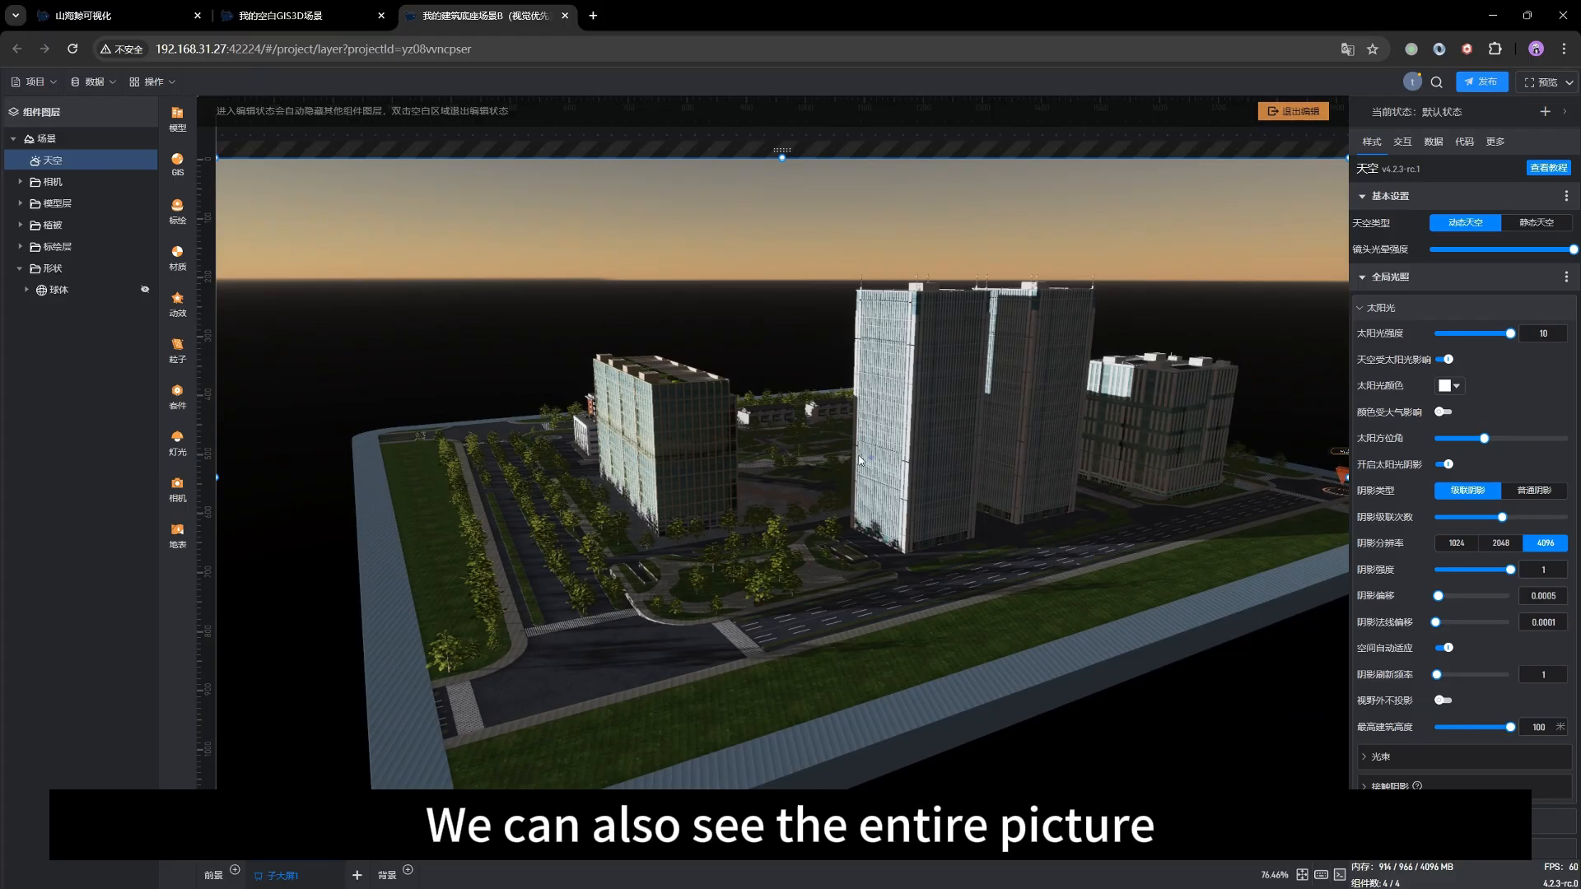
left_click_drag(866, 459, 1317, 451)
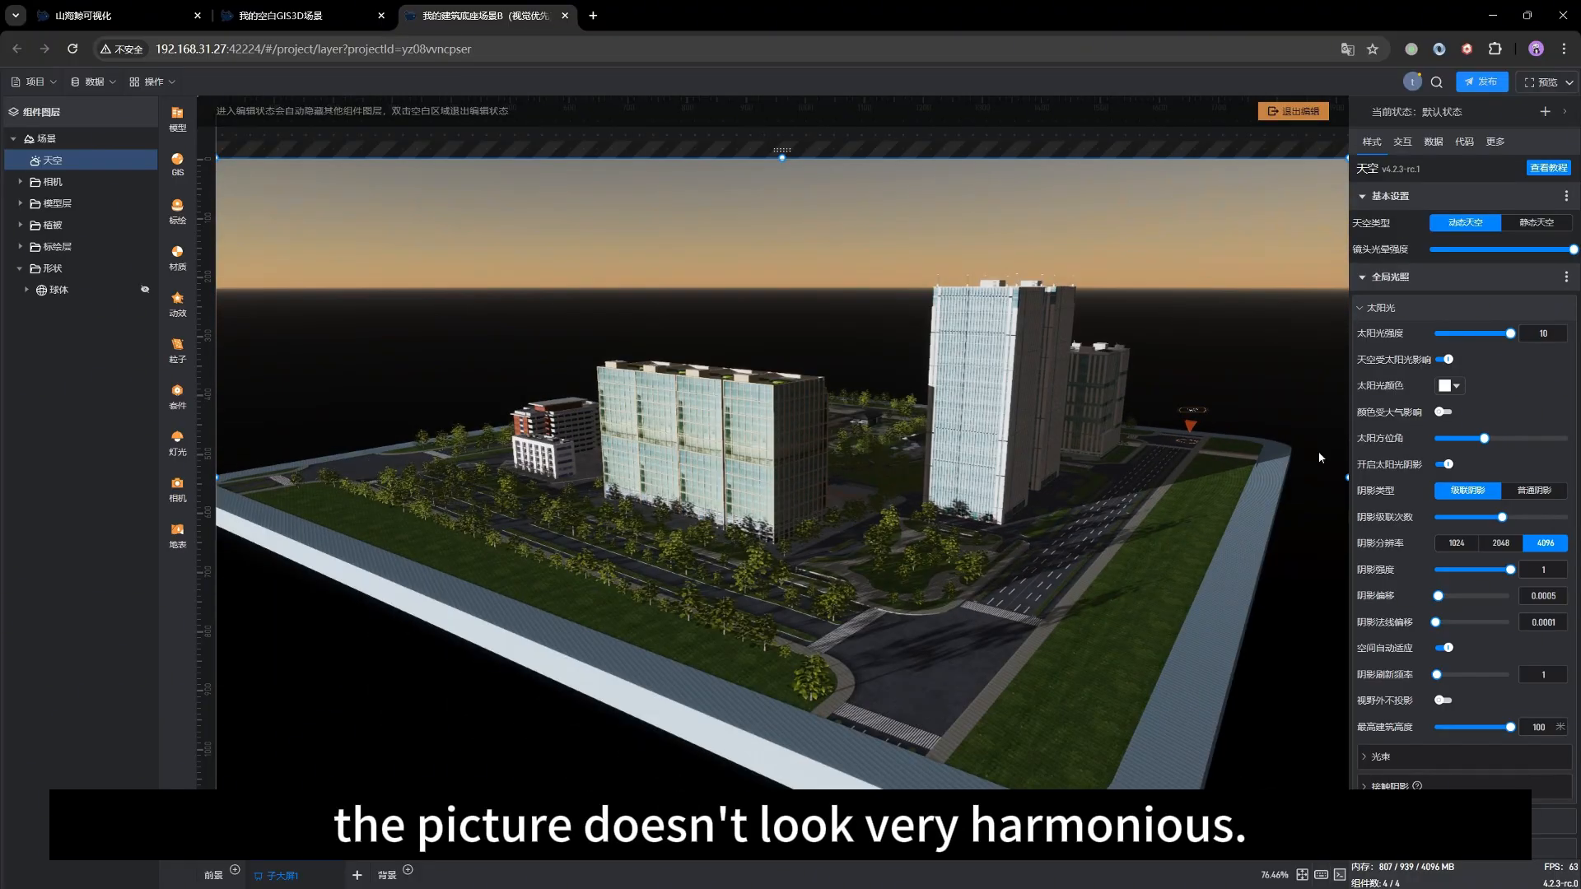
left_click(1446, 412)
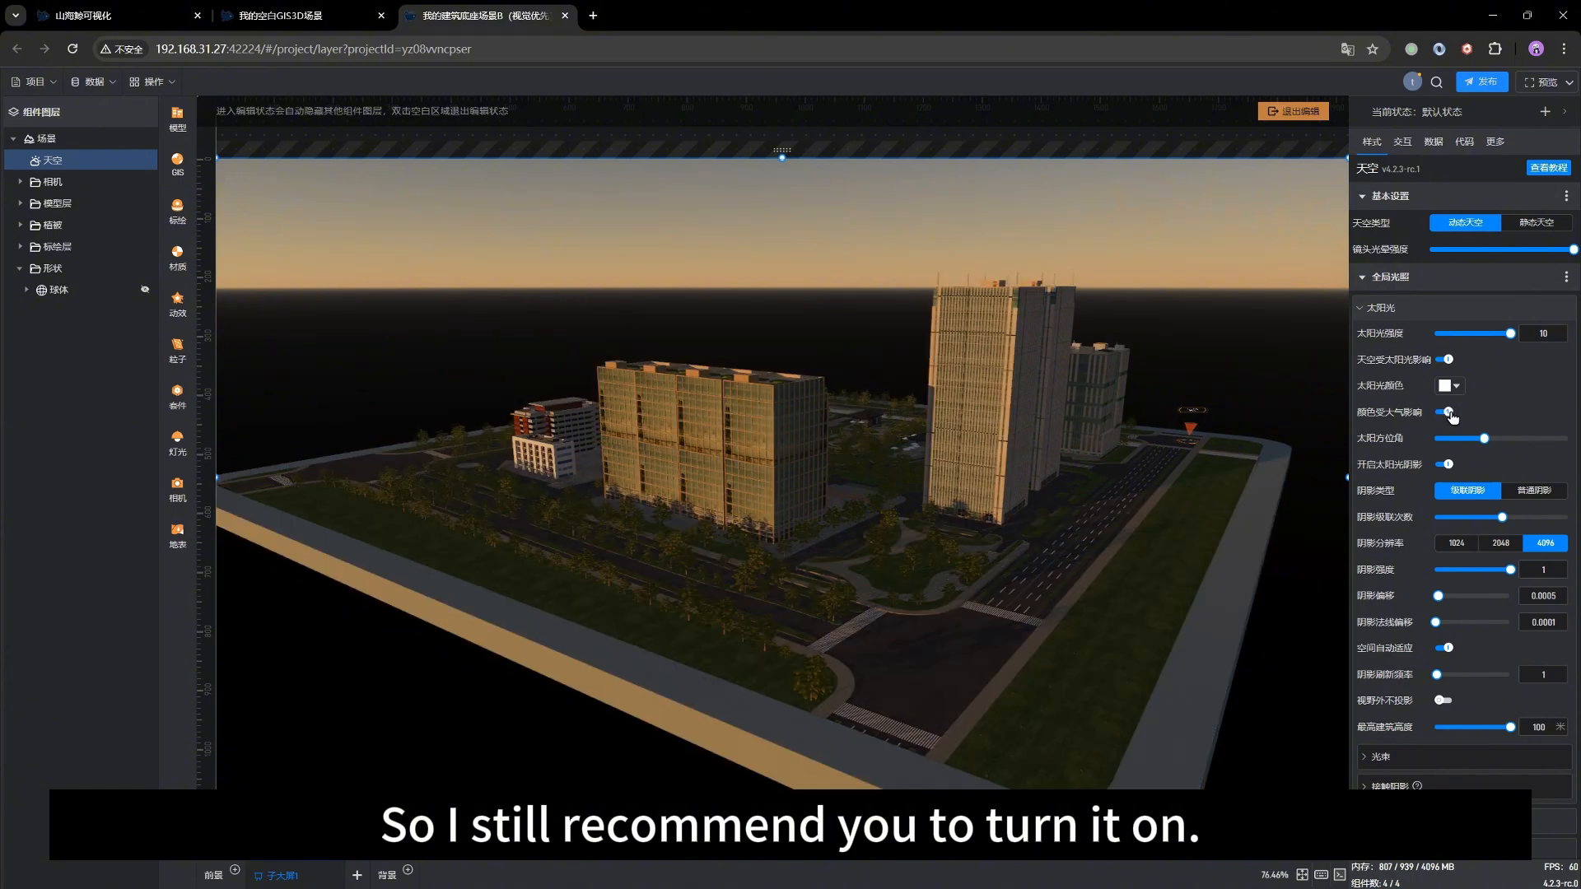
Reduce the sun azimuth (太阳方位角) slightly with the whole site and the sun in view.
left_click_drag(1193, 526, 688, 550)
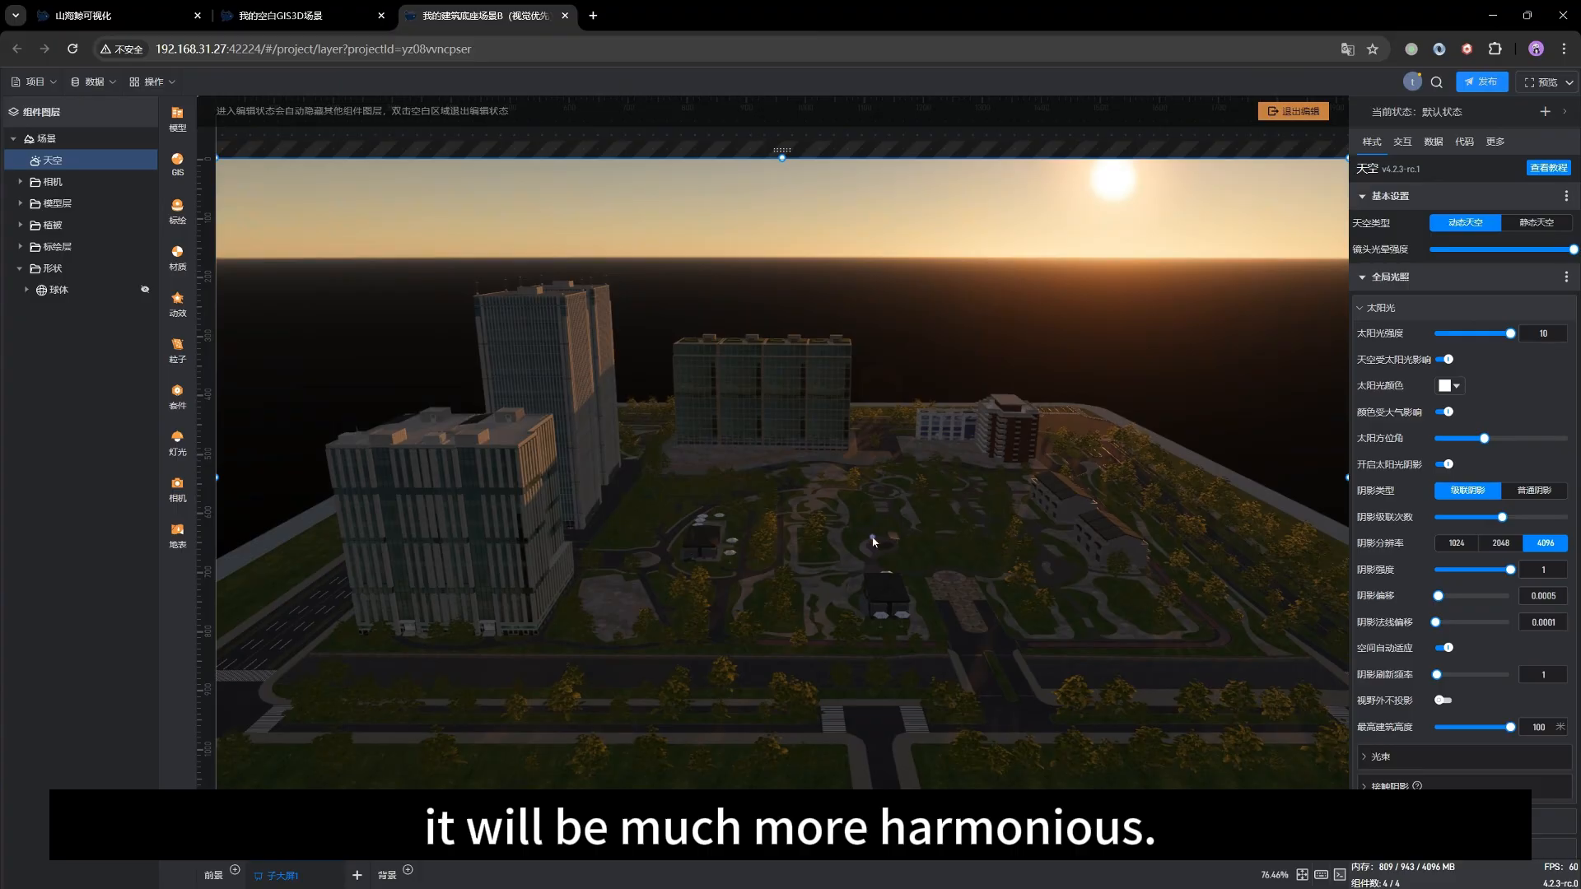
scroll(856, 542, "down", 2)
scroll(846, 541, "down", 5)
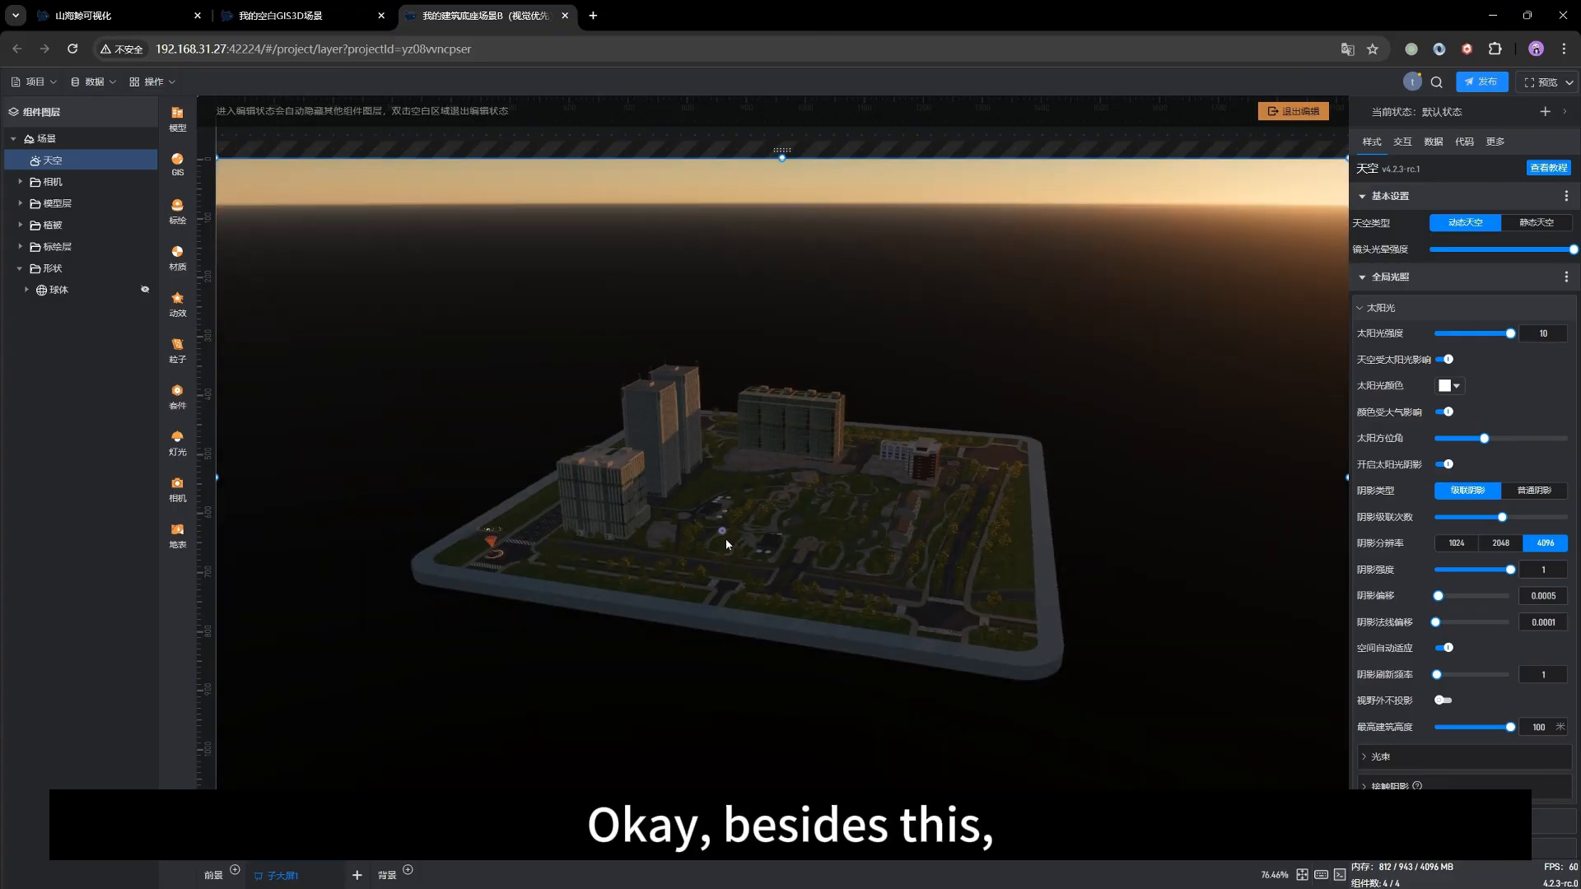
left_click_drag(724, 539, 884, 507)
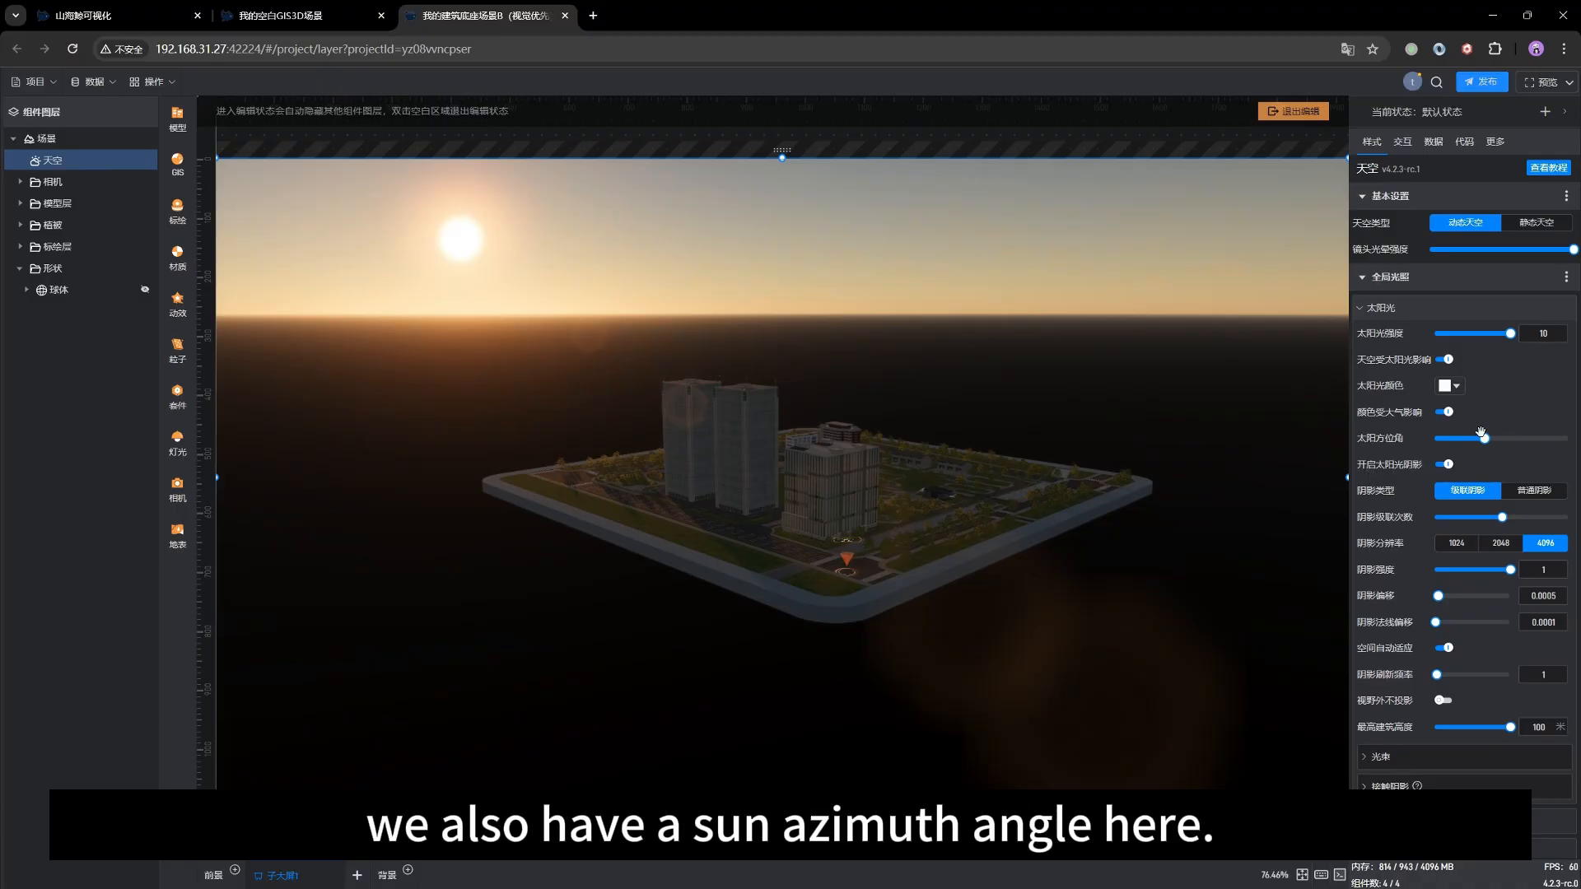
mouse_move(1480, 434)
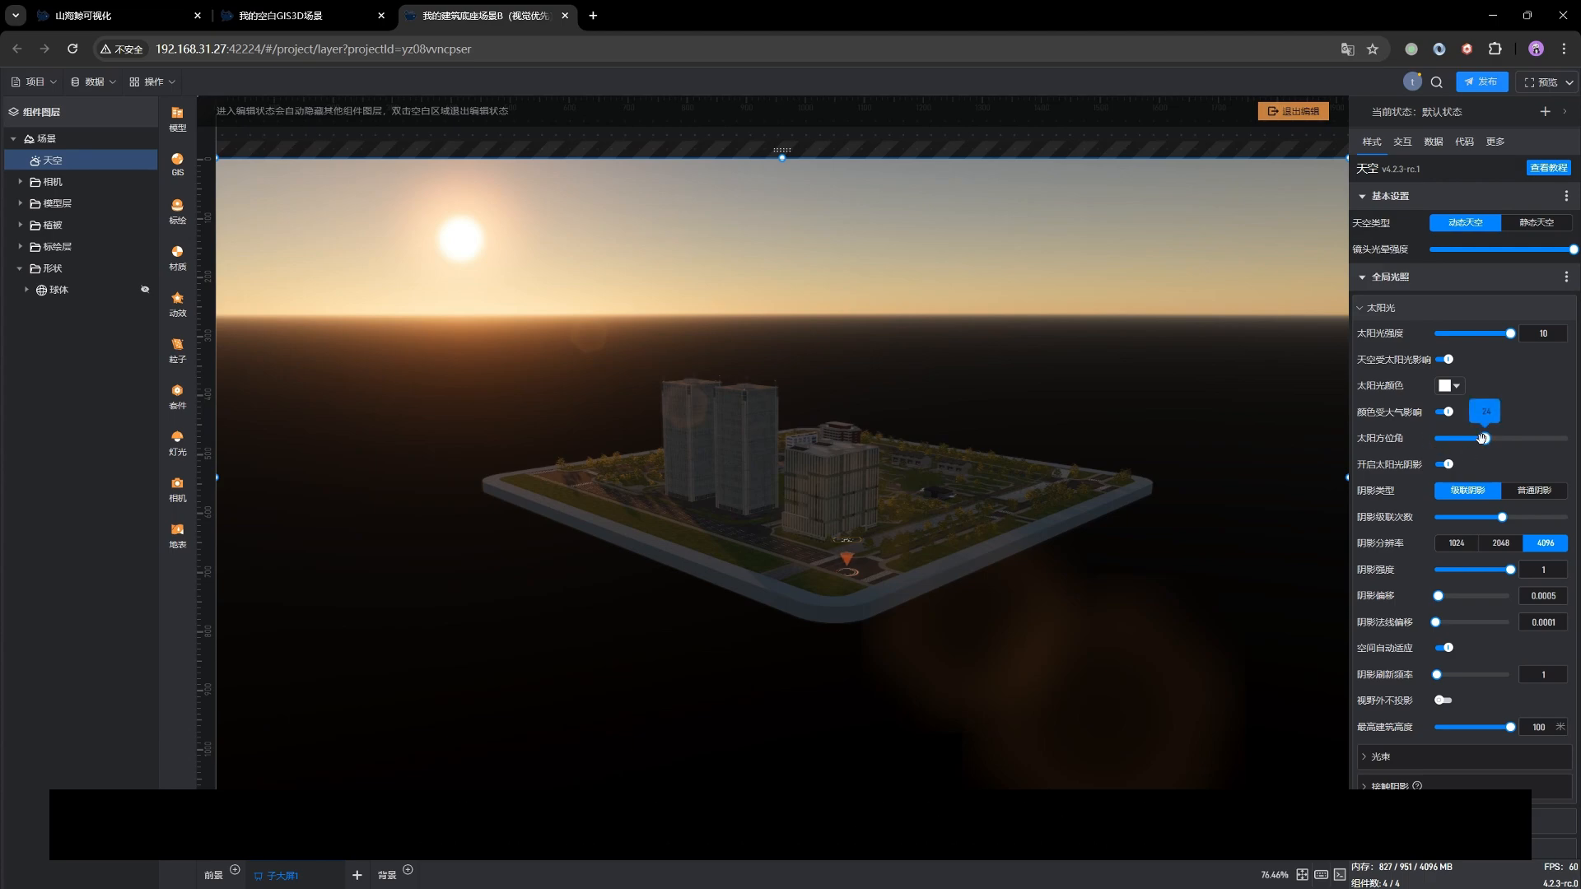
mouse_move(1484, 438)
left_mouse_down()
mouse_move(1500, 439)
mouse_move(1441, 440)
mouse_move(1528, 441)
mouse_move(1443, 438)
mouse_move(1521, 438)
mouse_move(1473, 438)
left_mouse_up()
mouse_move(1471, 438)
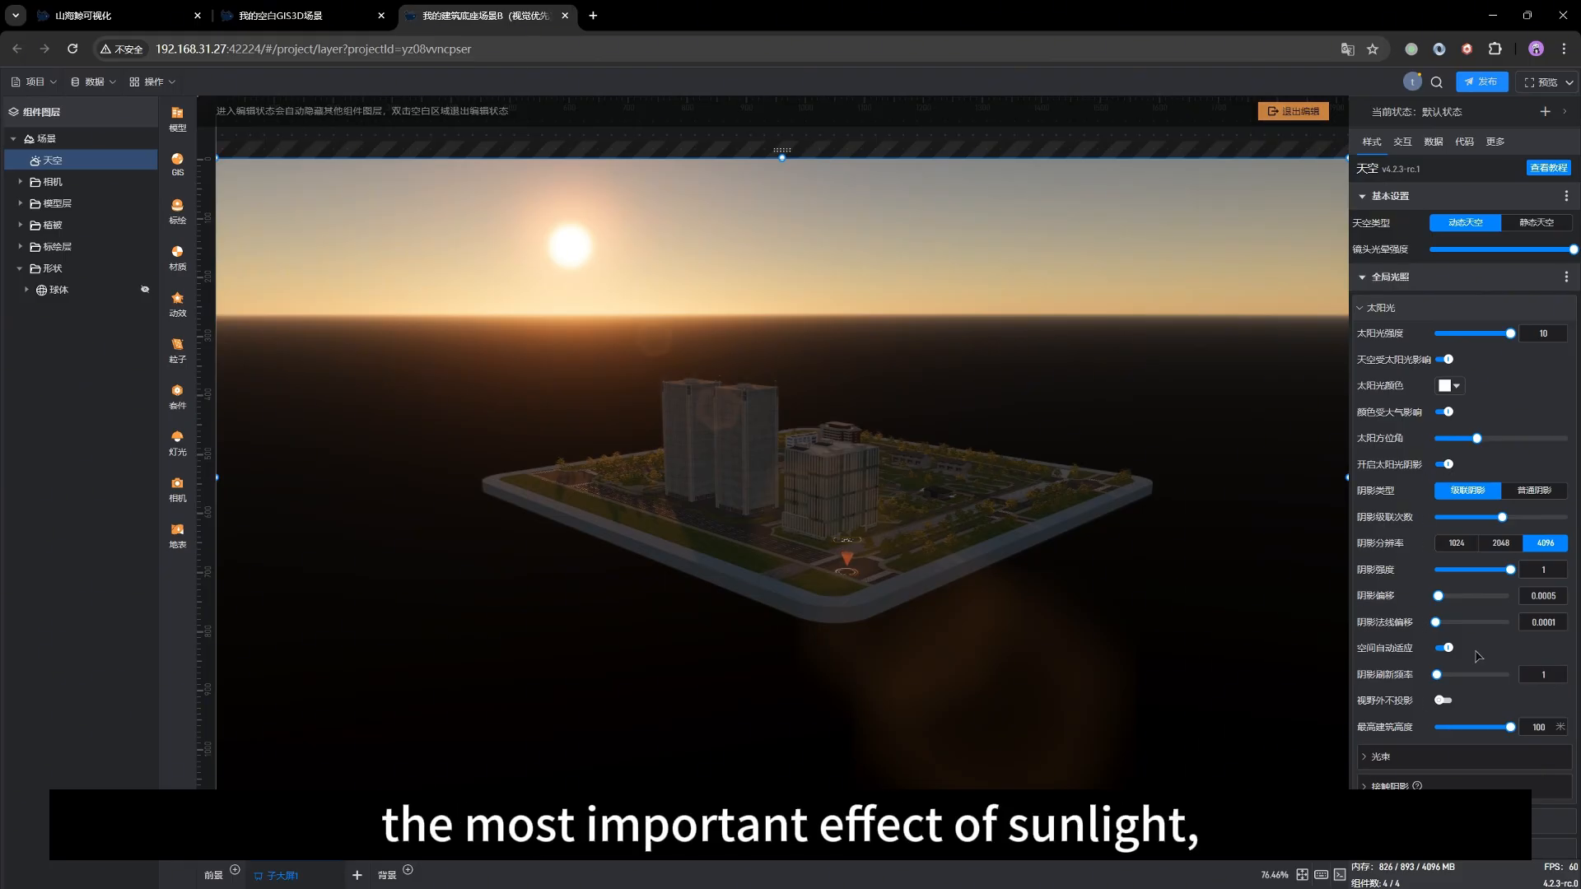
Set the scene's time of day (一天时间) to 15.69 with the building shadows in view from above.
left_click_drag(684, 504, 939, 518)
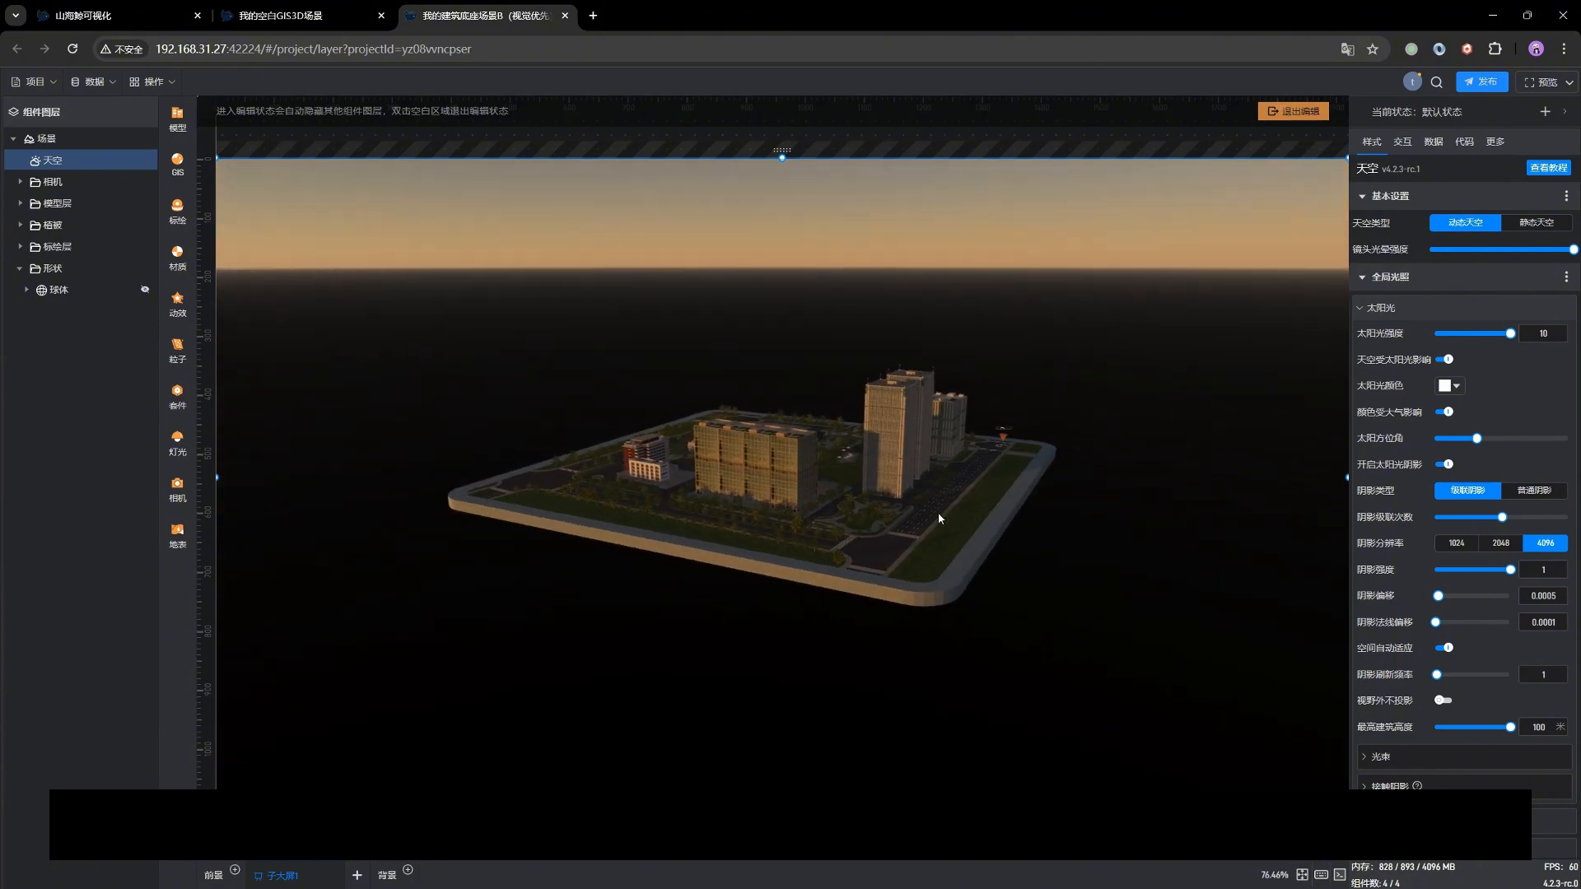
left_click_drag(699, 504, 851, 558)
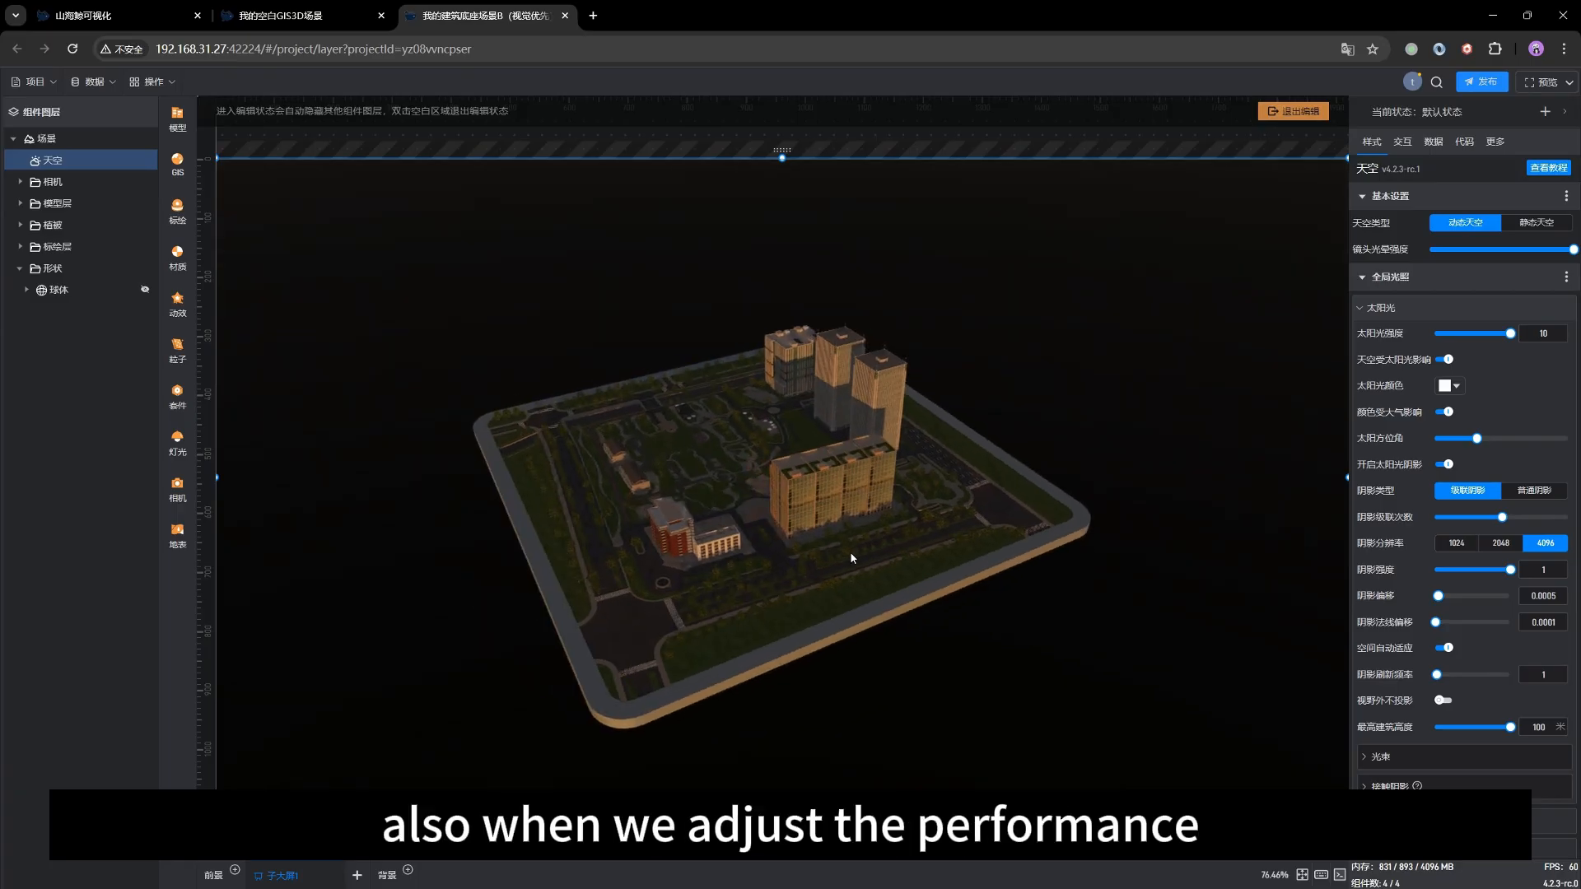
right_click_drag(770, 563, 803, 665)
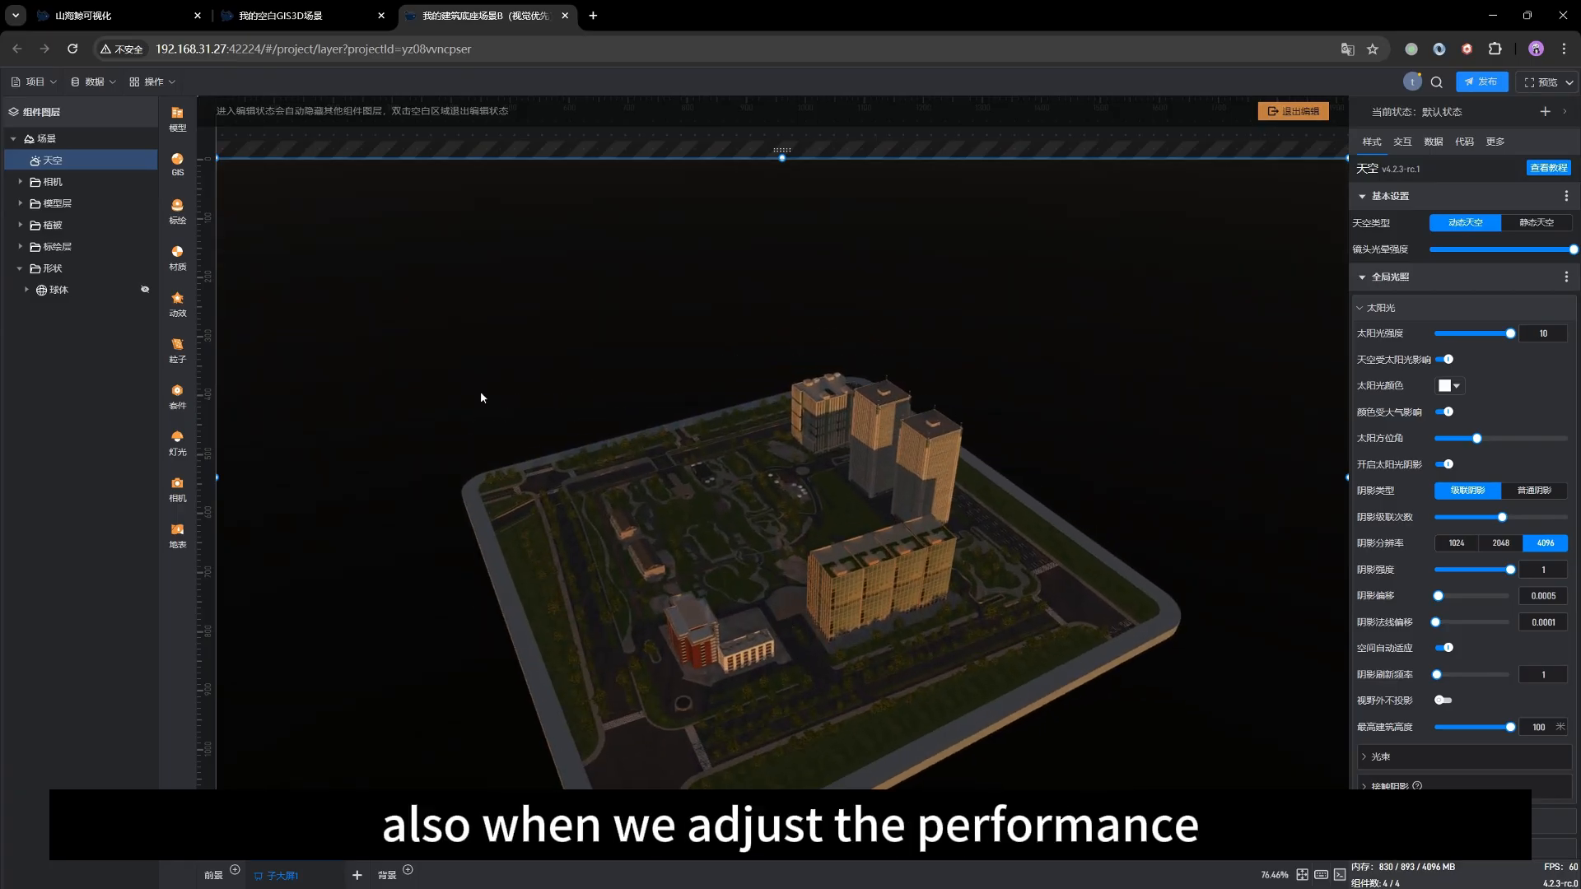
left_click(57, 143)
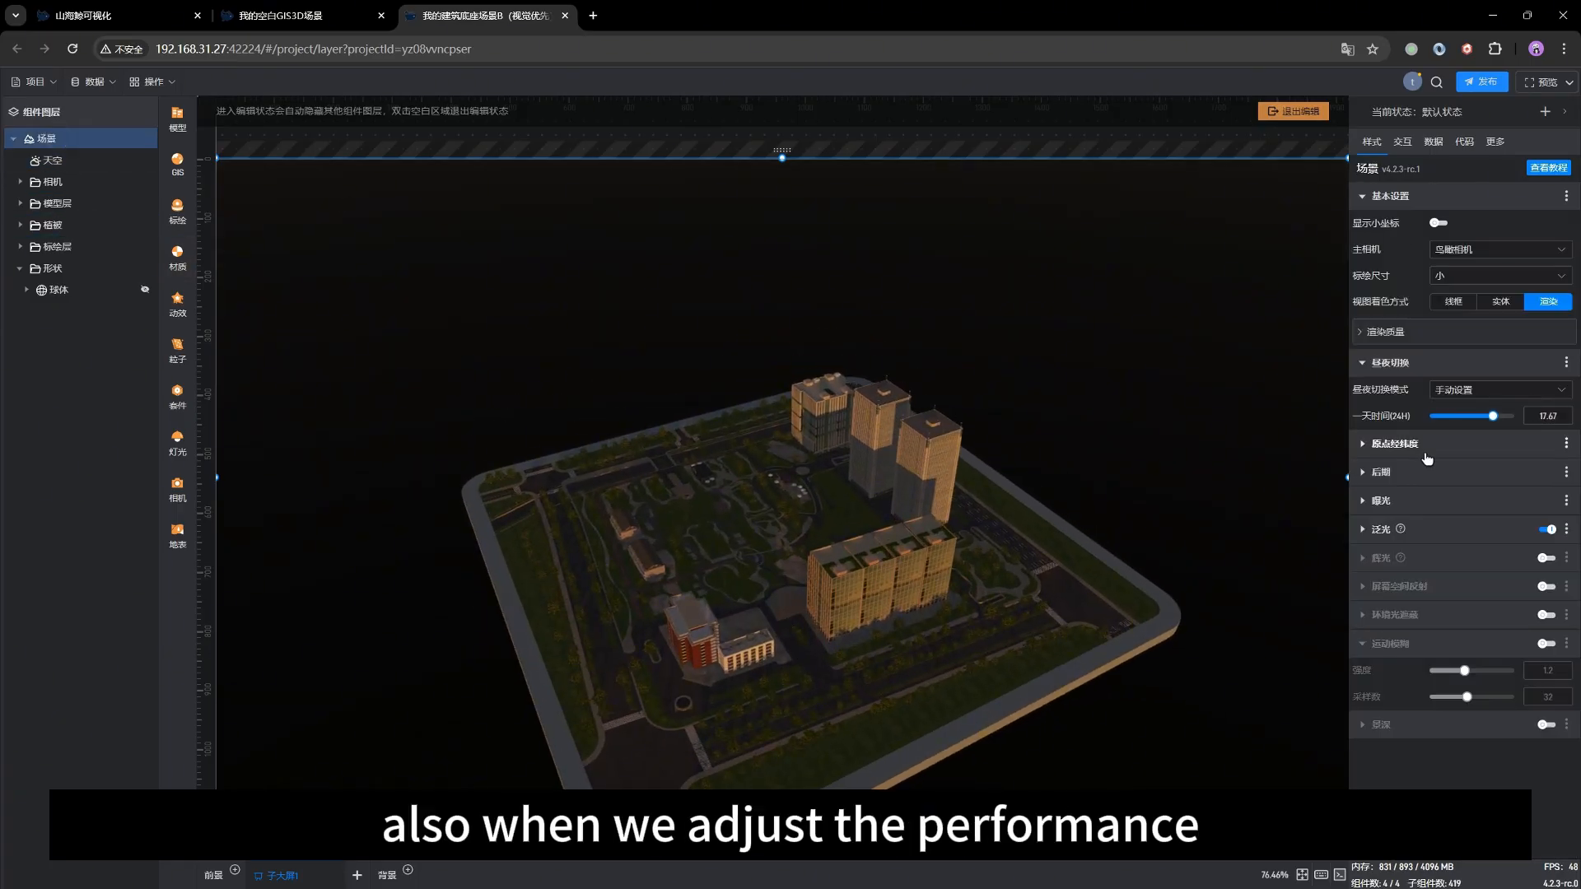
left_click_drag(1491, 416, 1486, 418)
left_click_drag(972, 654, 777, 682)
scroll(706, 622, "up", 5)
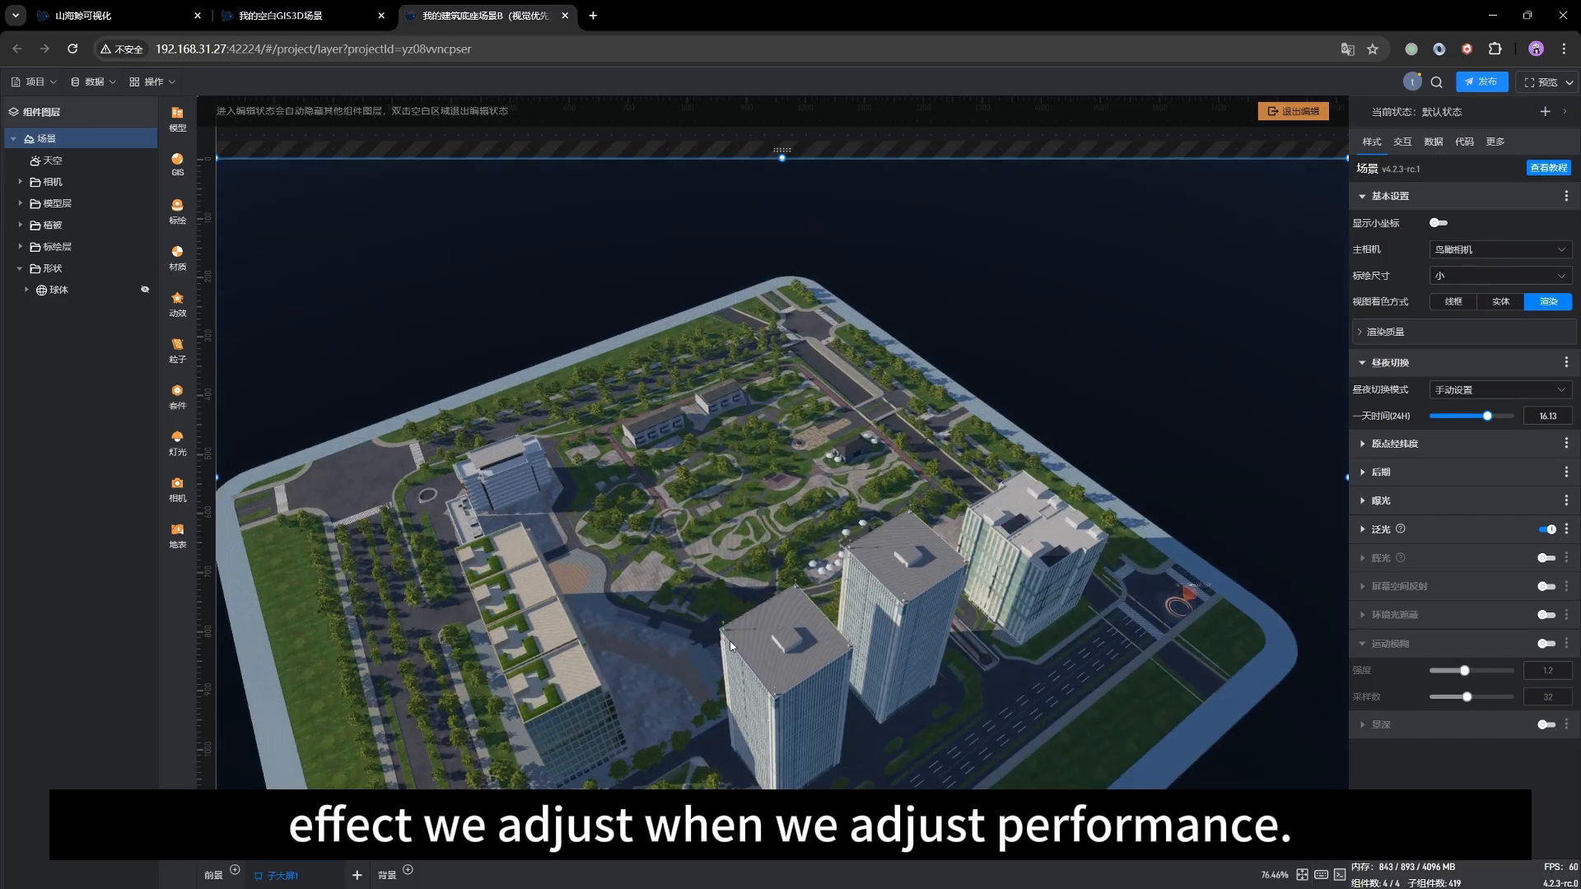
scroll(692, 674, "down", 5)
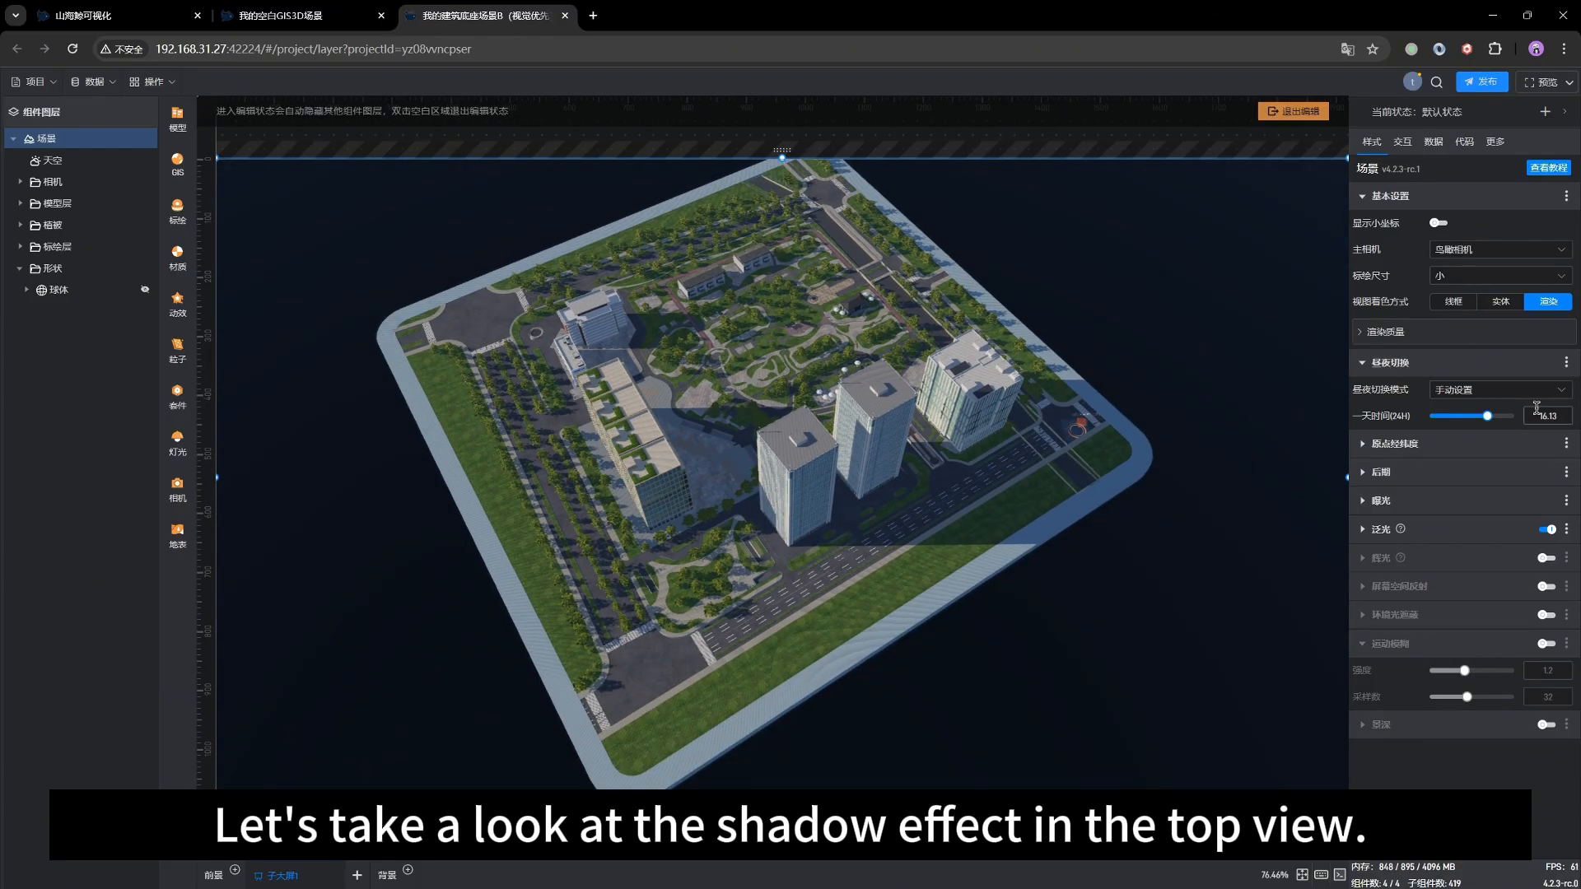
mouse_move(1487, 416)
mouse_move(1487, 416)
left_mouse_down()
mouse_move(1451, 417)
mouse_move(1490, 427)
left_mouse_up()
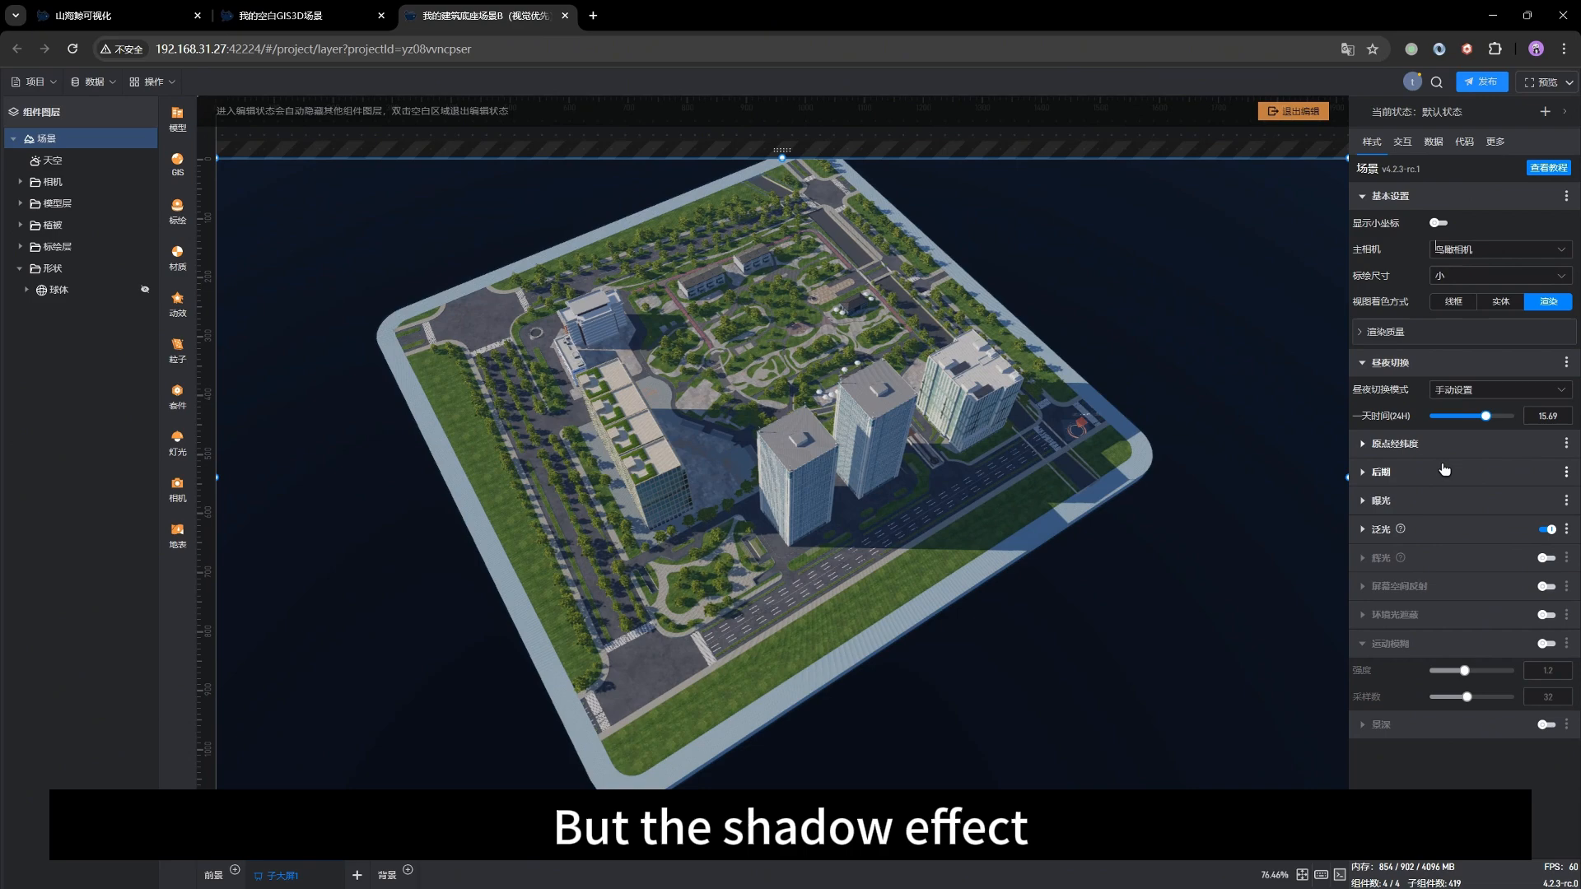
Reopen the sky's sunlight (太阳光) settings, change the shadow type to normal shadows (普通阴影), and inspect the shadows from the opposite side.
left_click(46, 160)
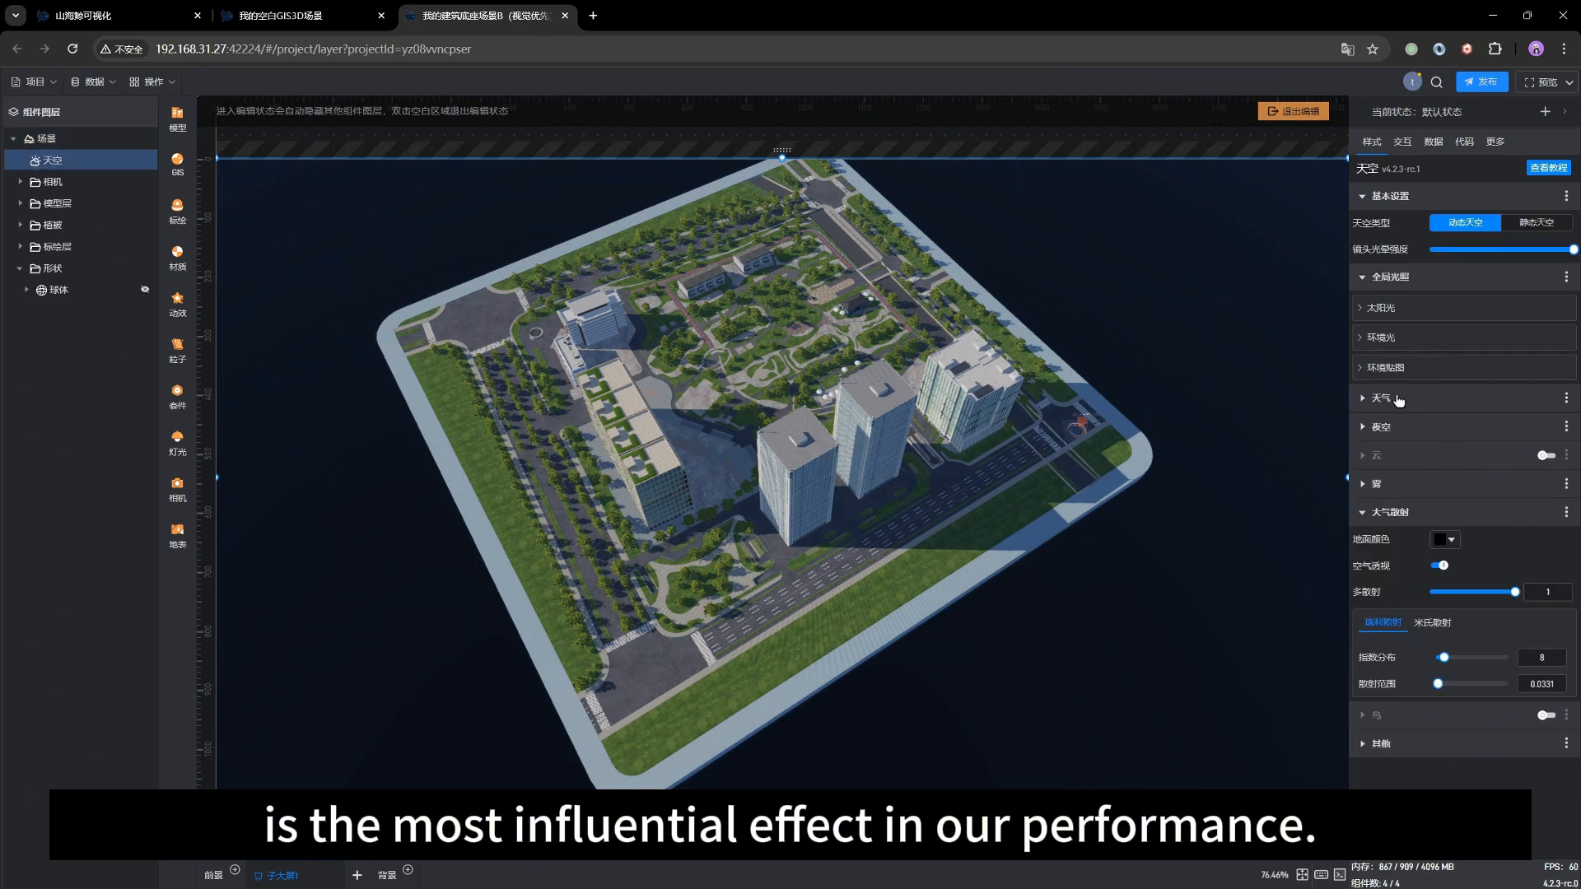
left_click(1383, 309)
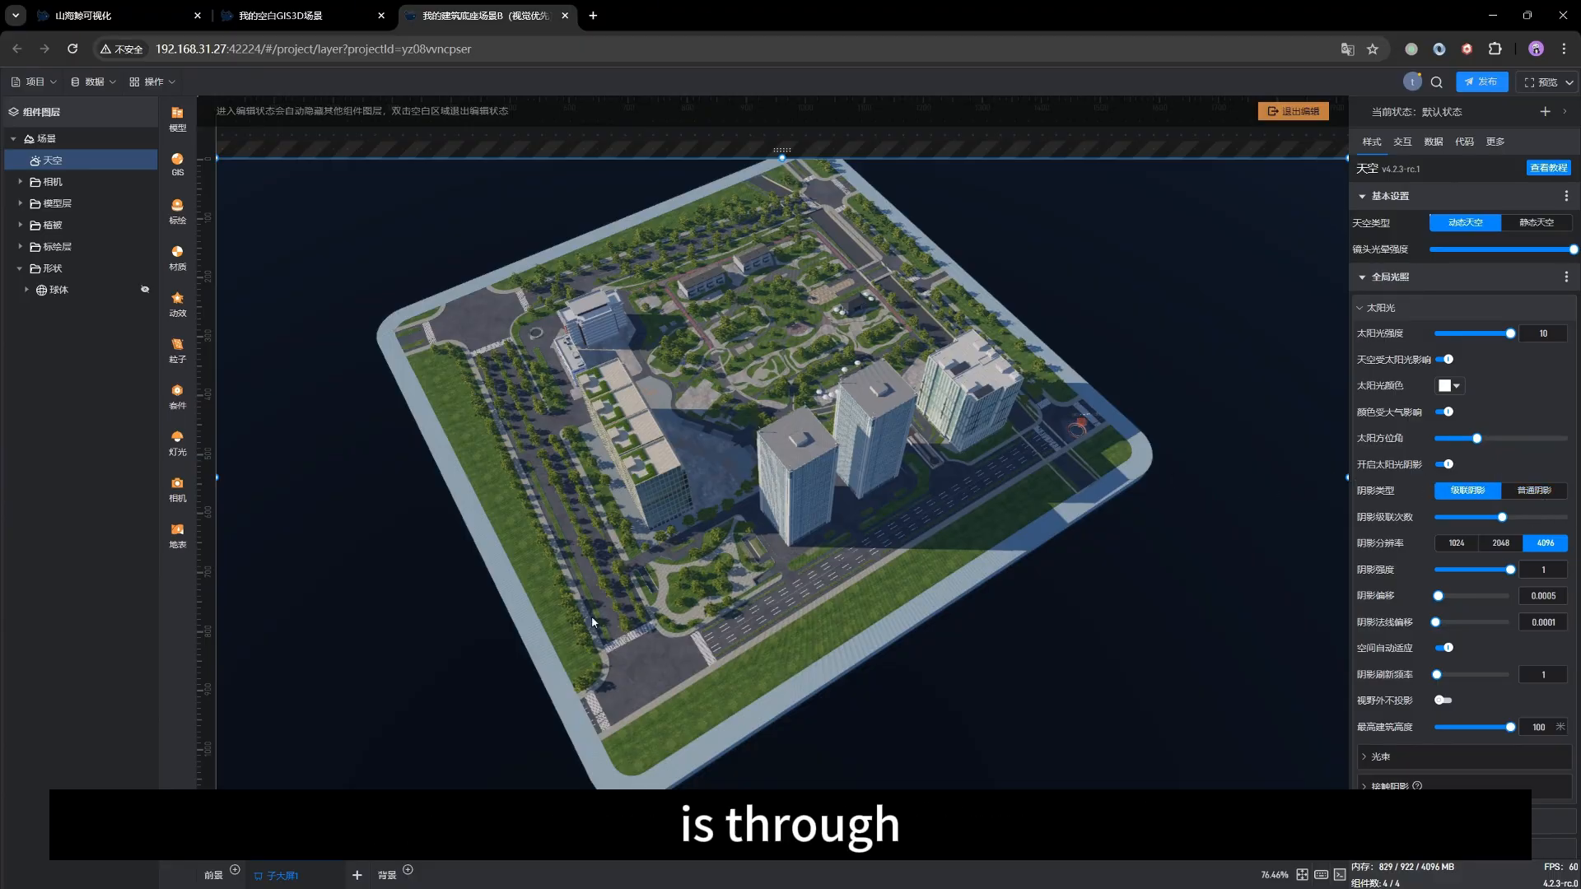
left_click_drag(625, 645, 645, 594)
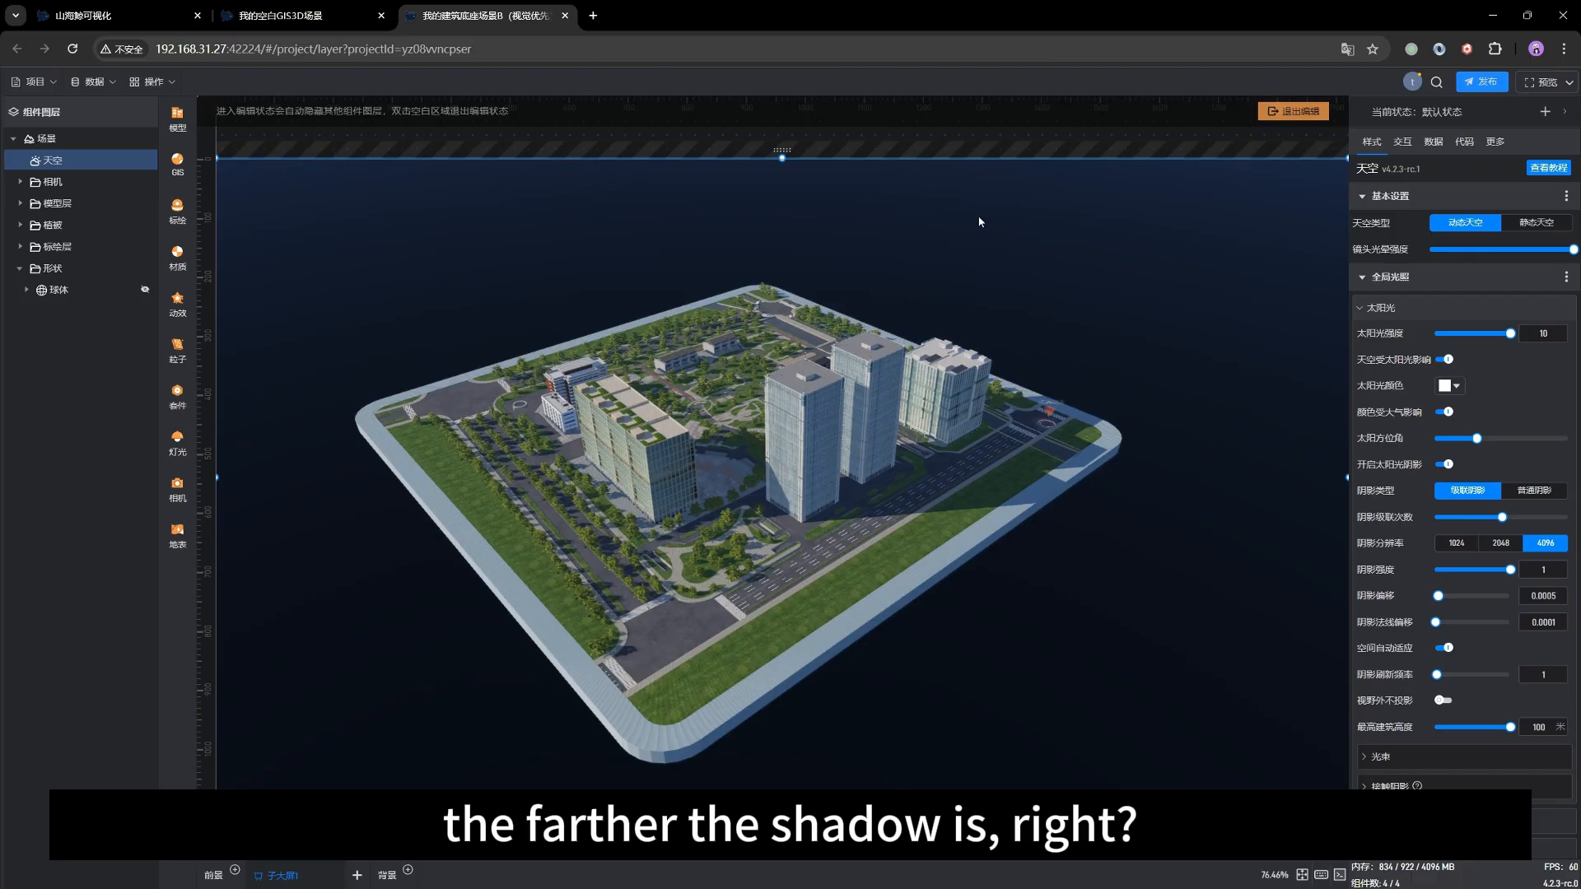
left_click_drag(642, 577, 679, 529)
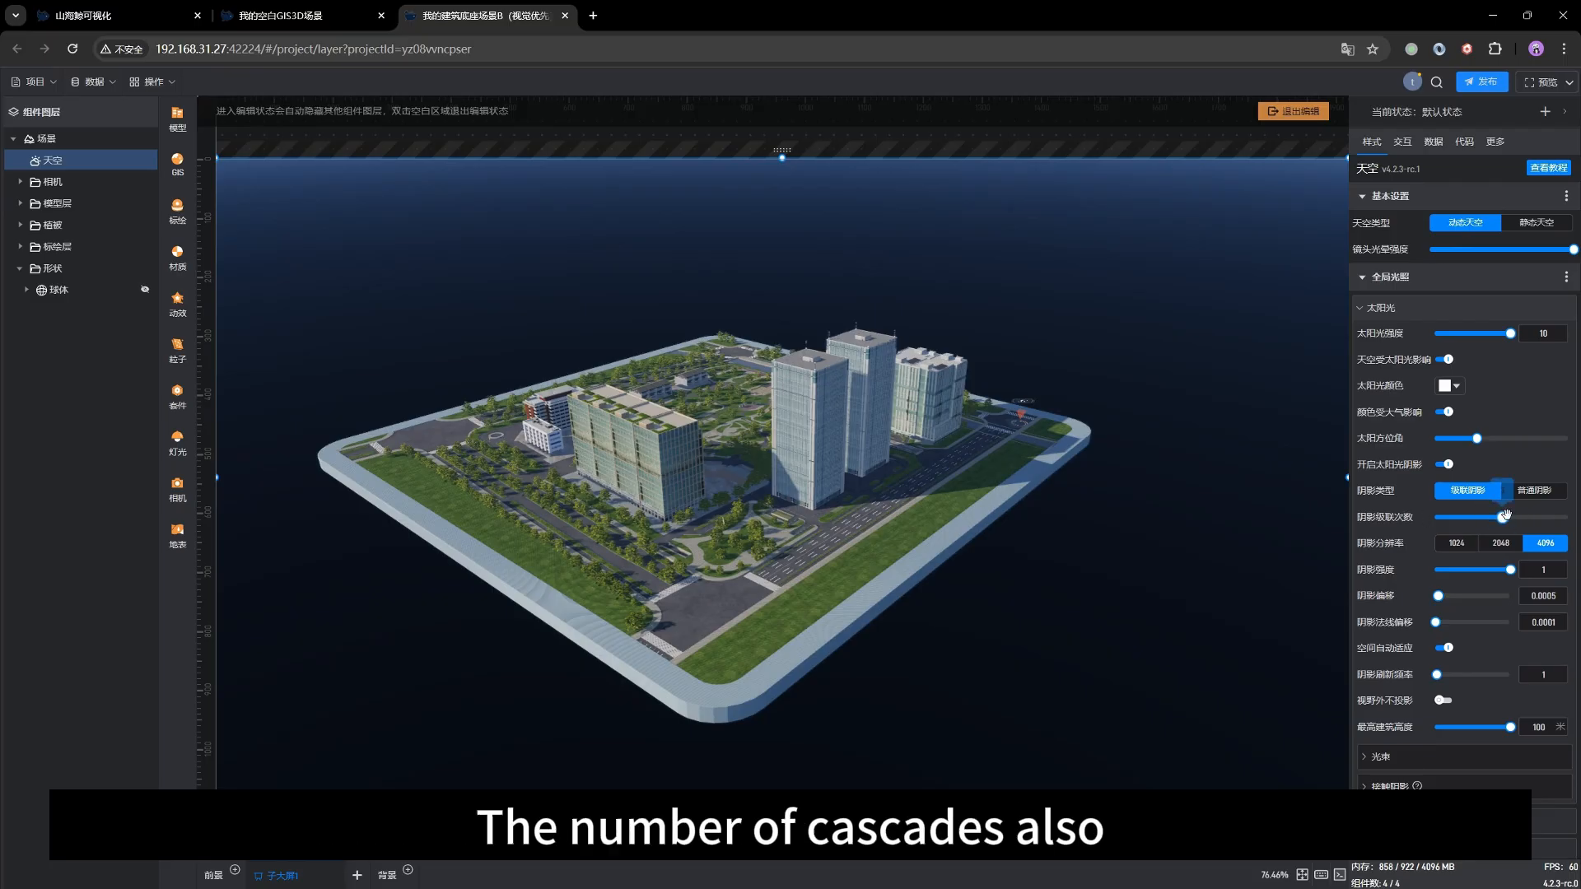
mouse_move(1501, 515)
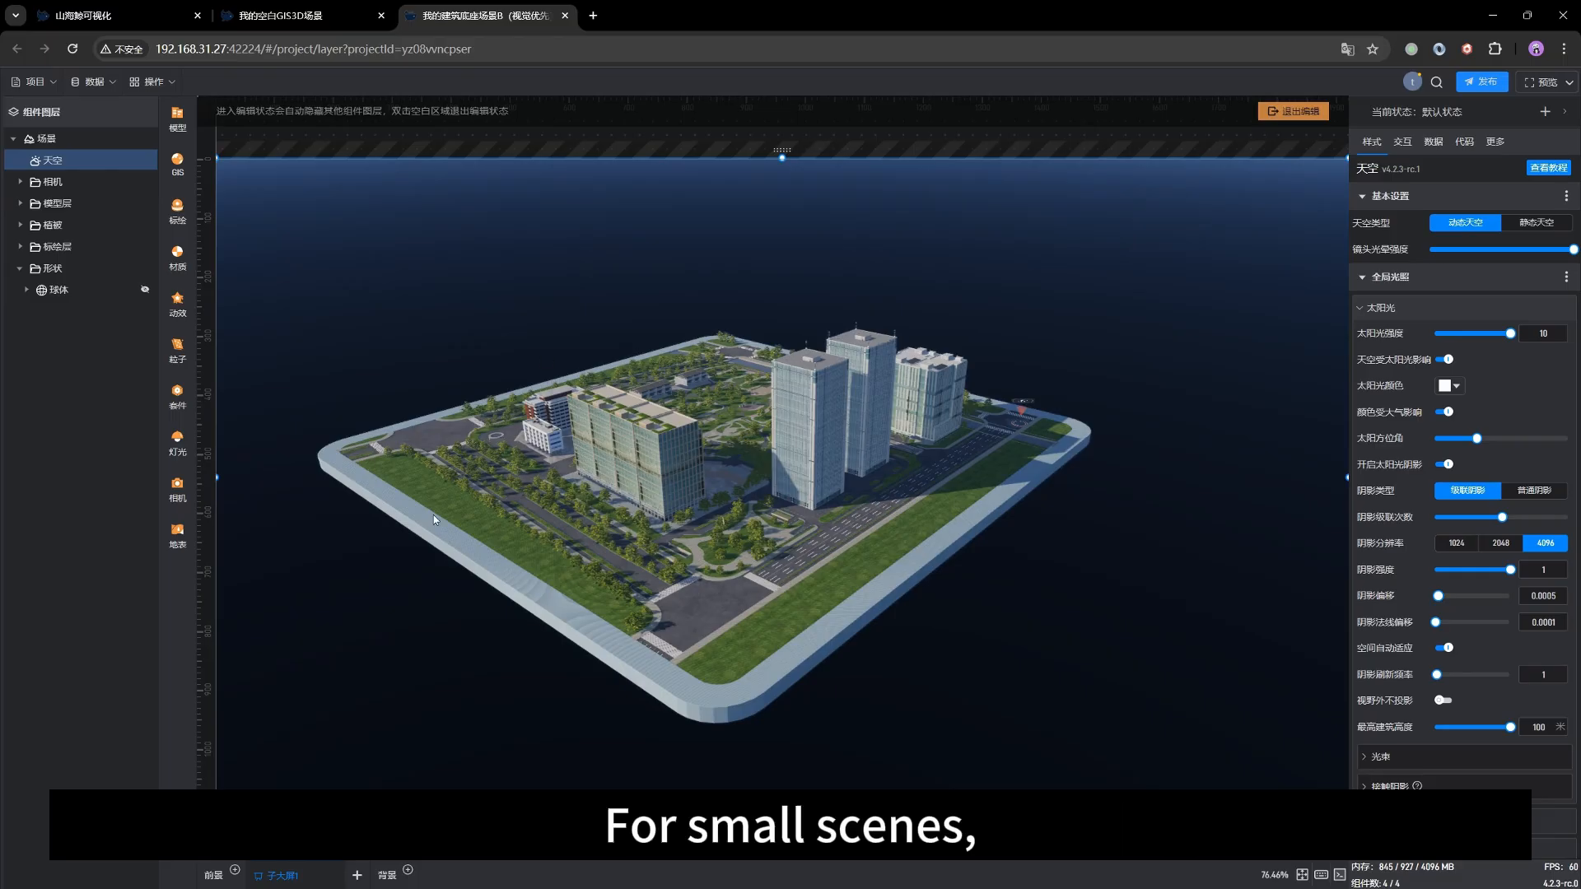
left_click(1536, 492)
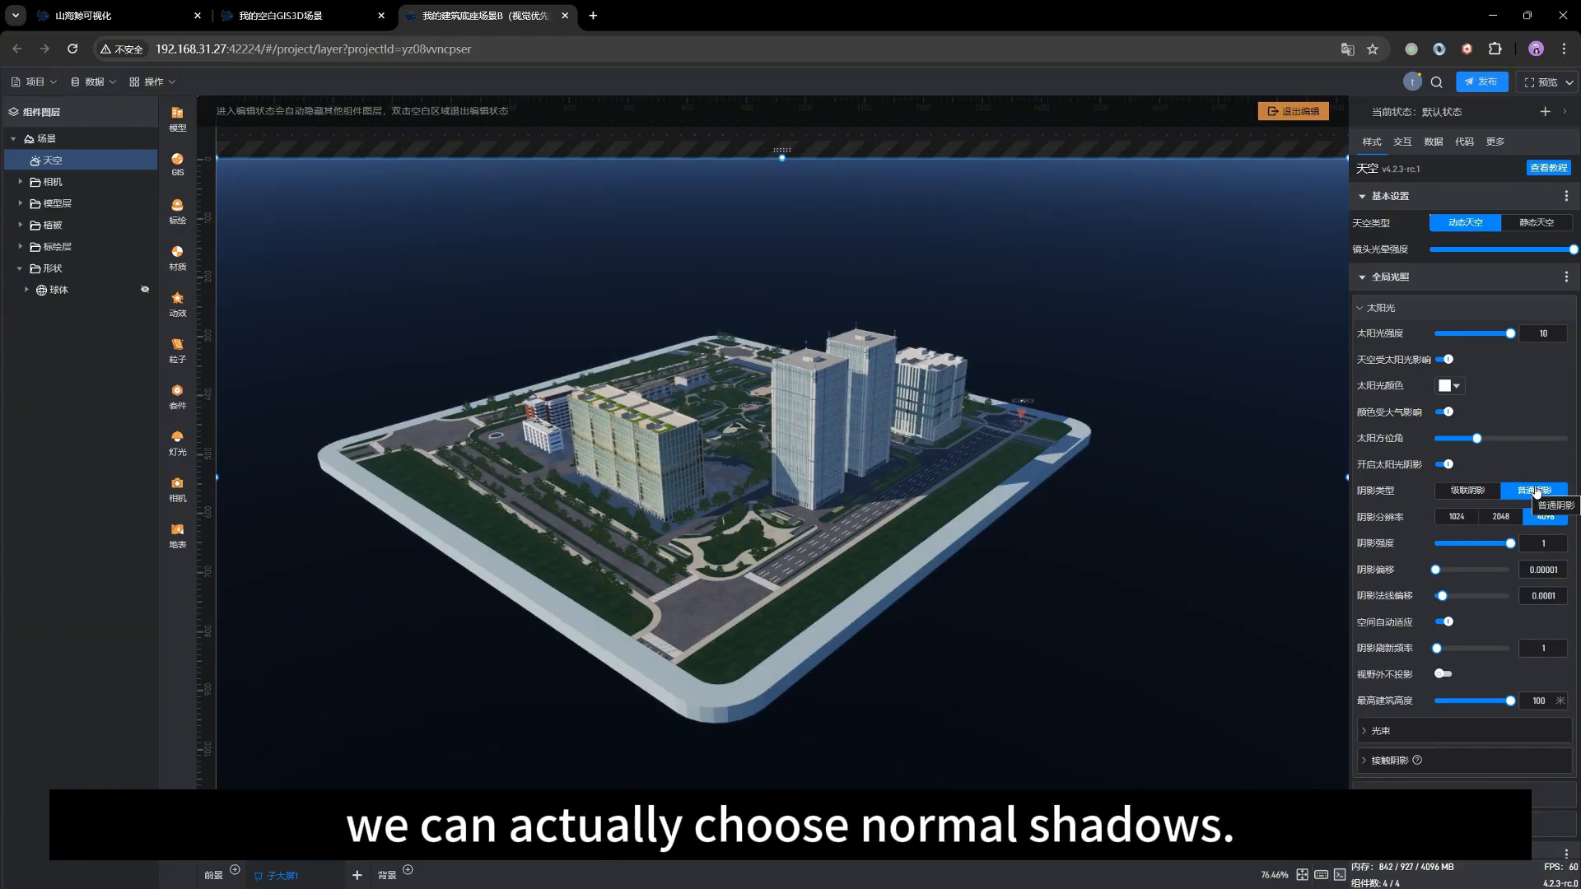
left_click_drag(578, 536, 1155, 609)
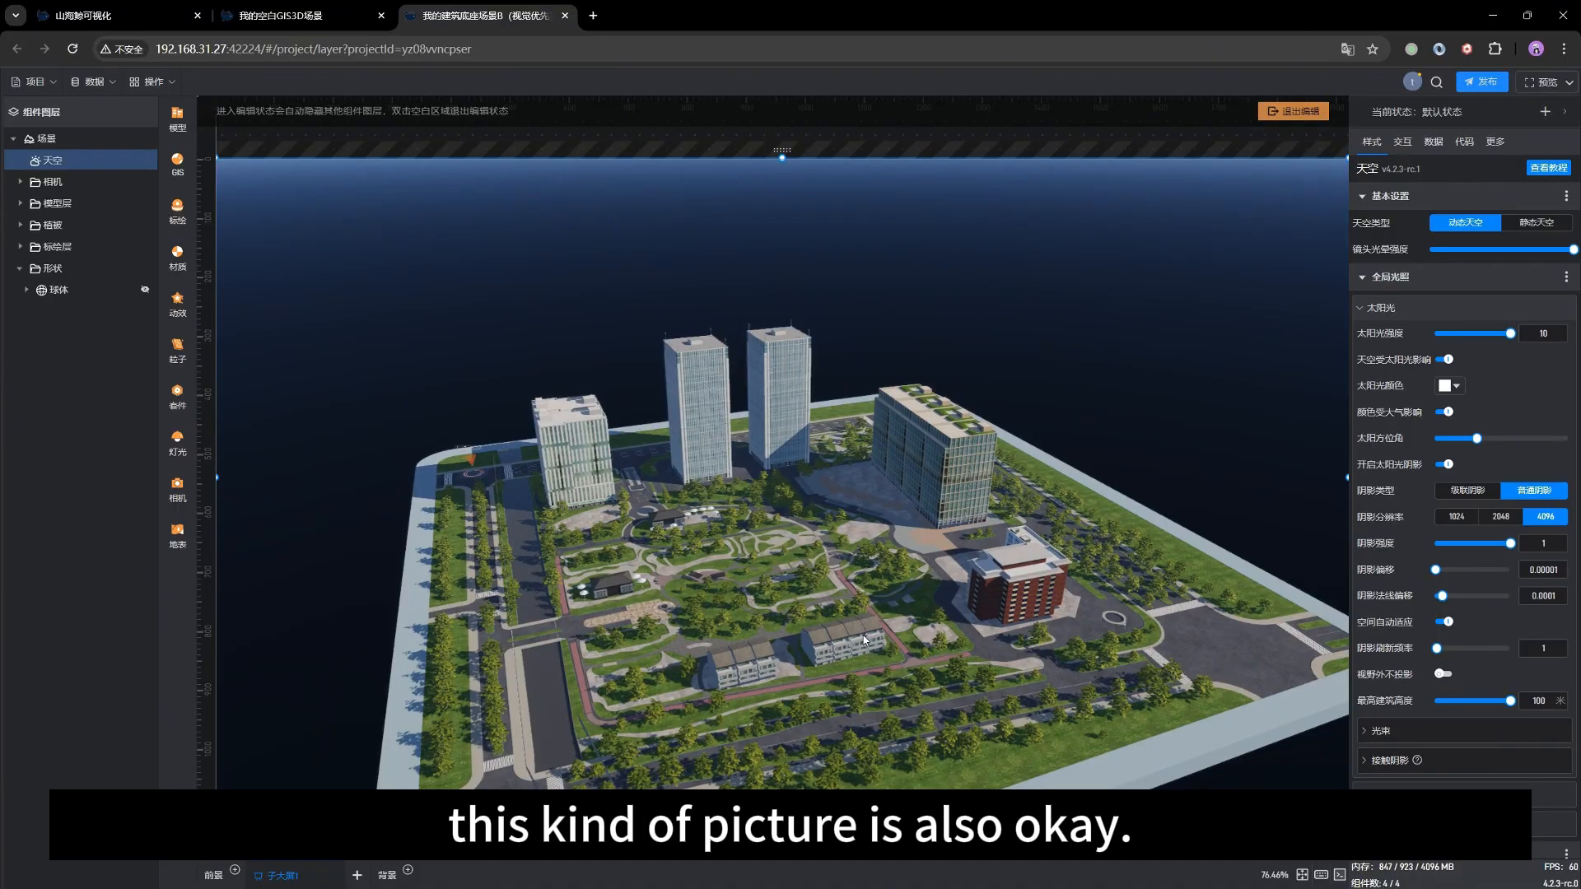
scroll(864, 640, "down", 3)
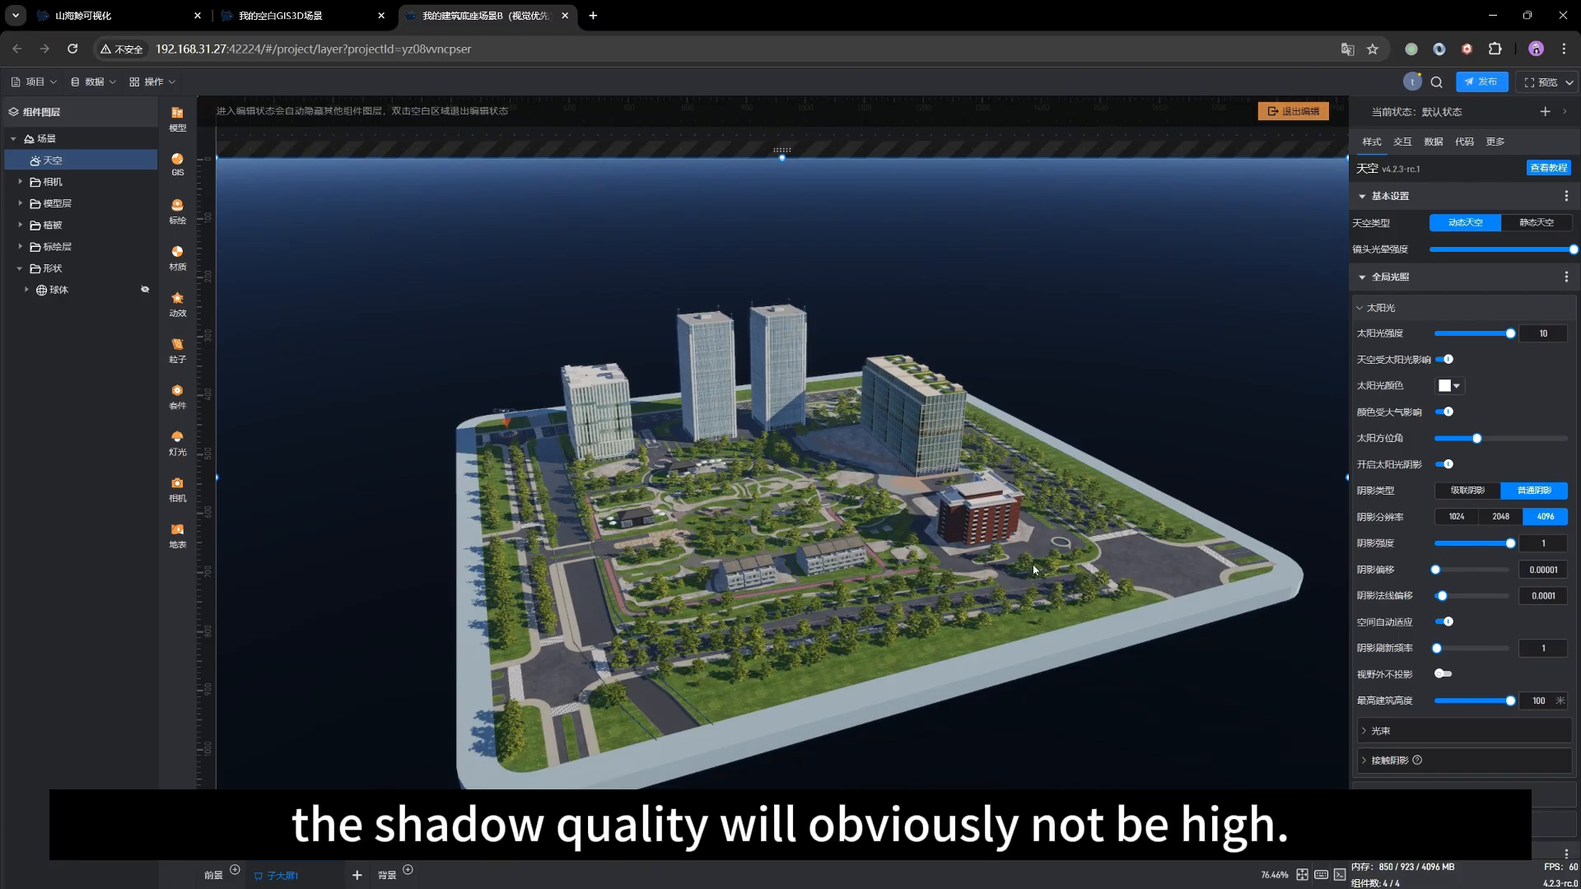
Set the sunlight's shadow resolution (阴影分辨率) to 1024 and examine the shadows on the garden paths and lawns up close.
left_click_drag(1034, 570, 693, 570)
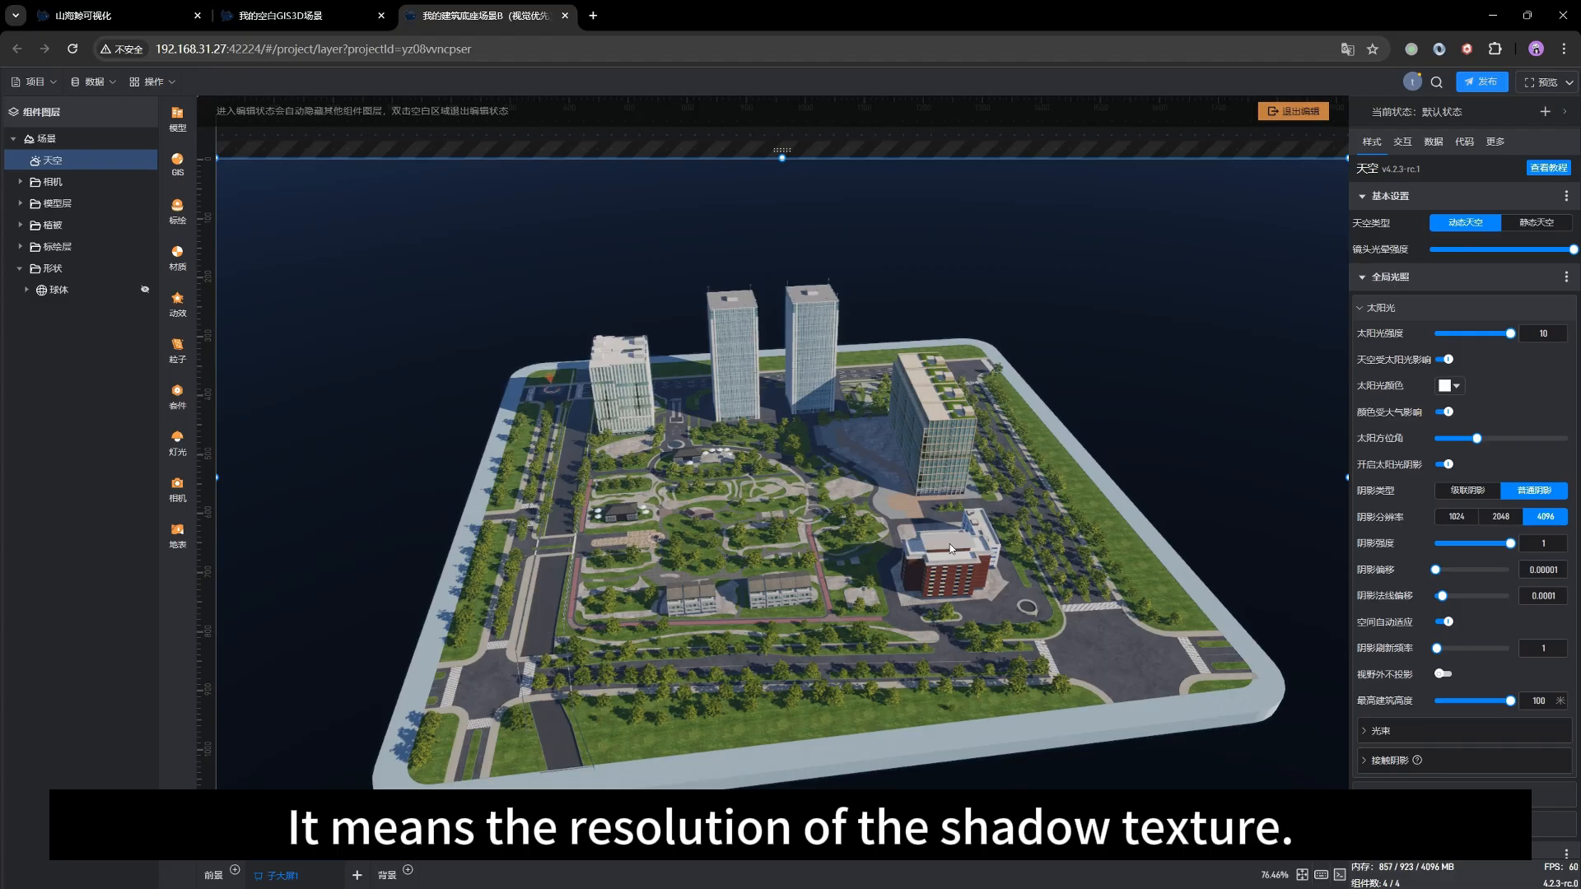
left_click(1453, 517)
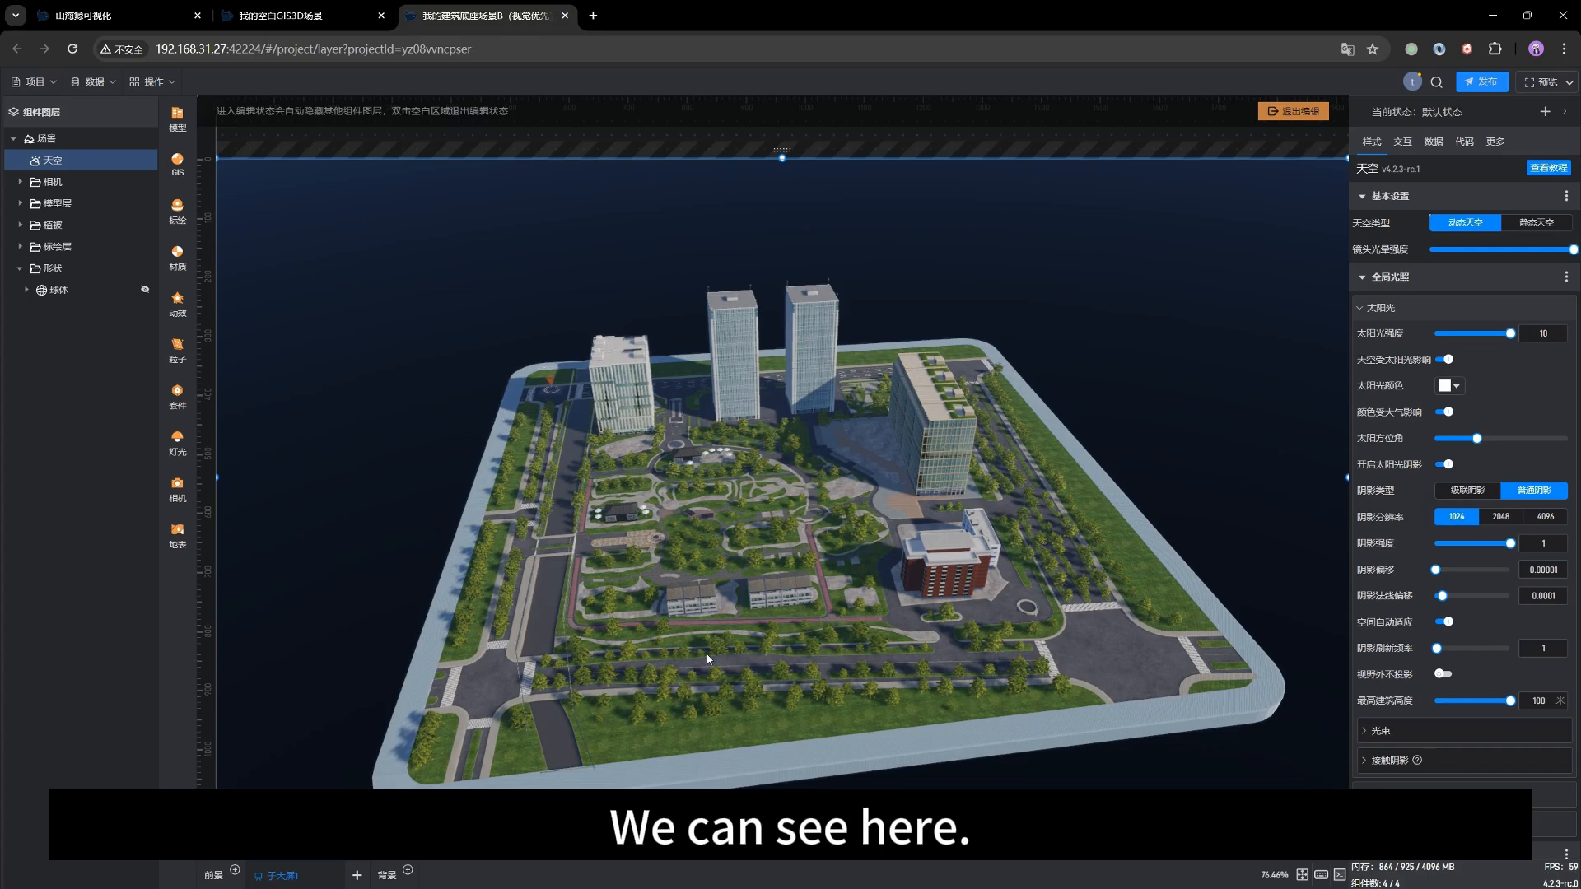
scroll(669, 655, "up", 8)
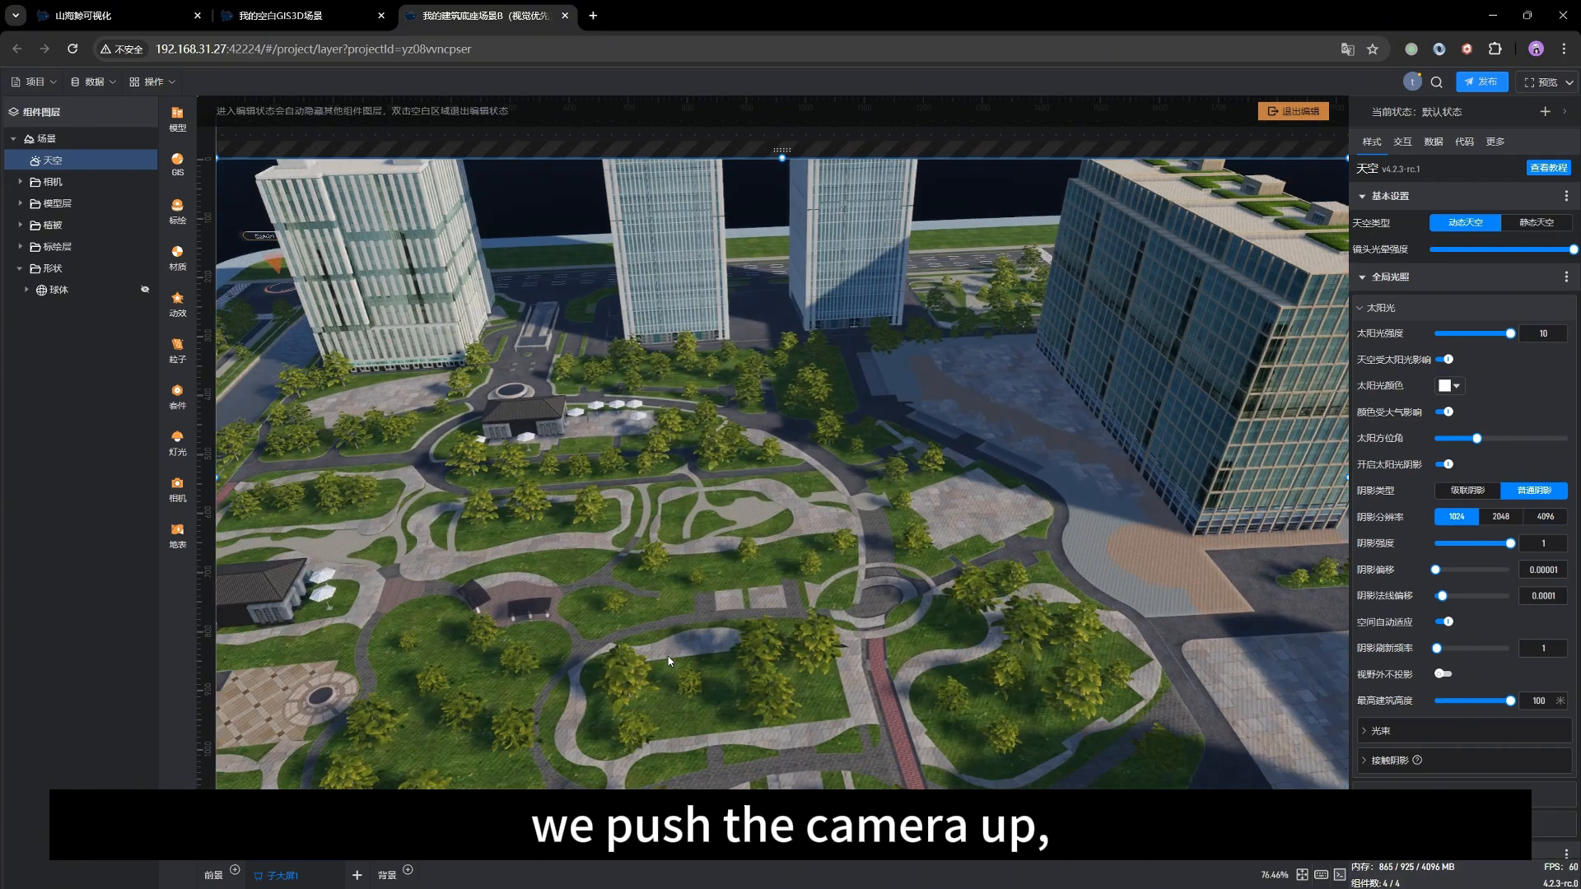
scroll(668, 656, "up", 2)
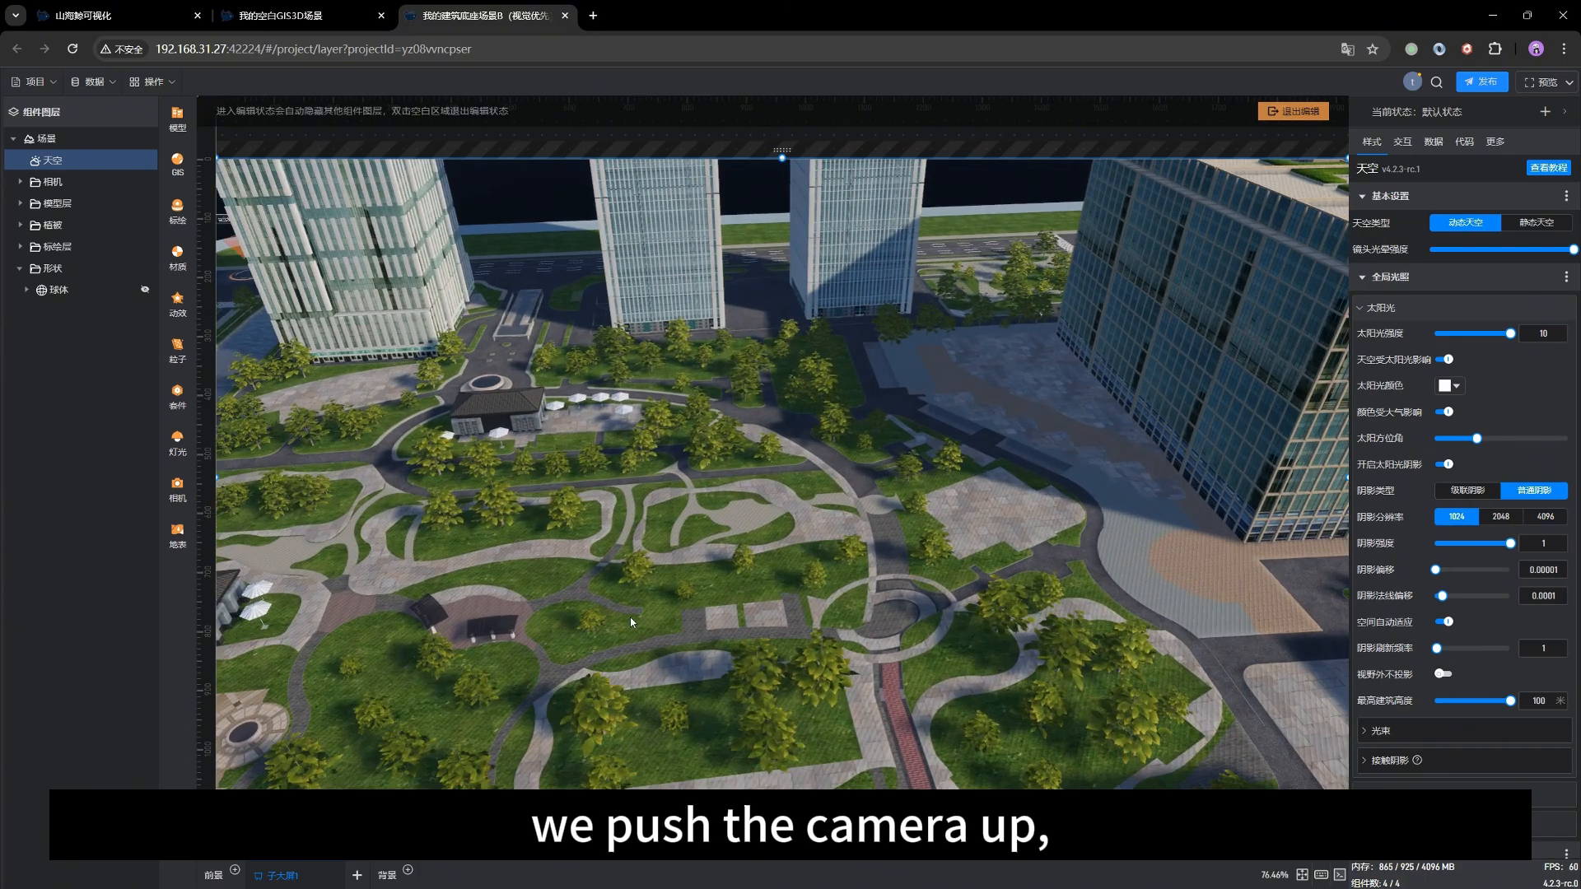
left_click_drag(630, 616, 752, 629)
scroll(793, 635, "up", 5)
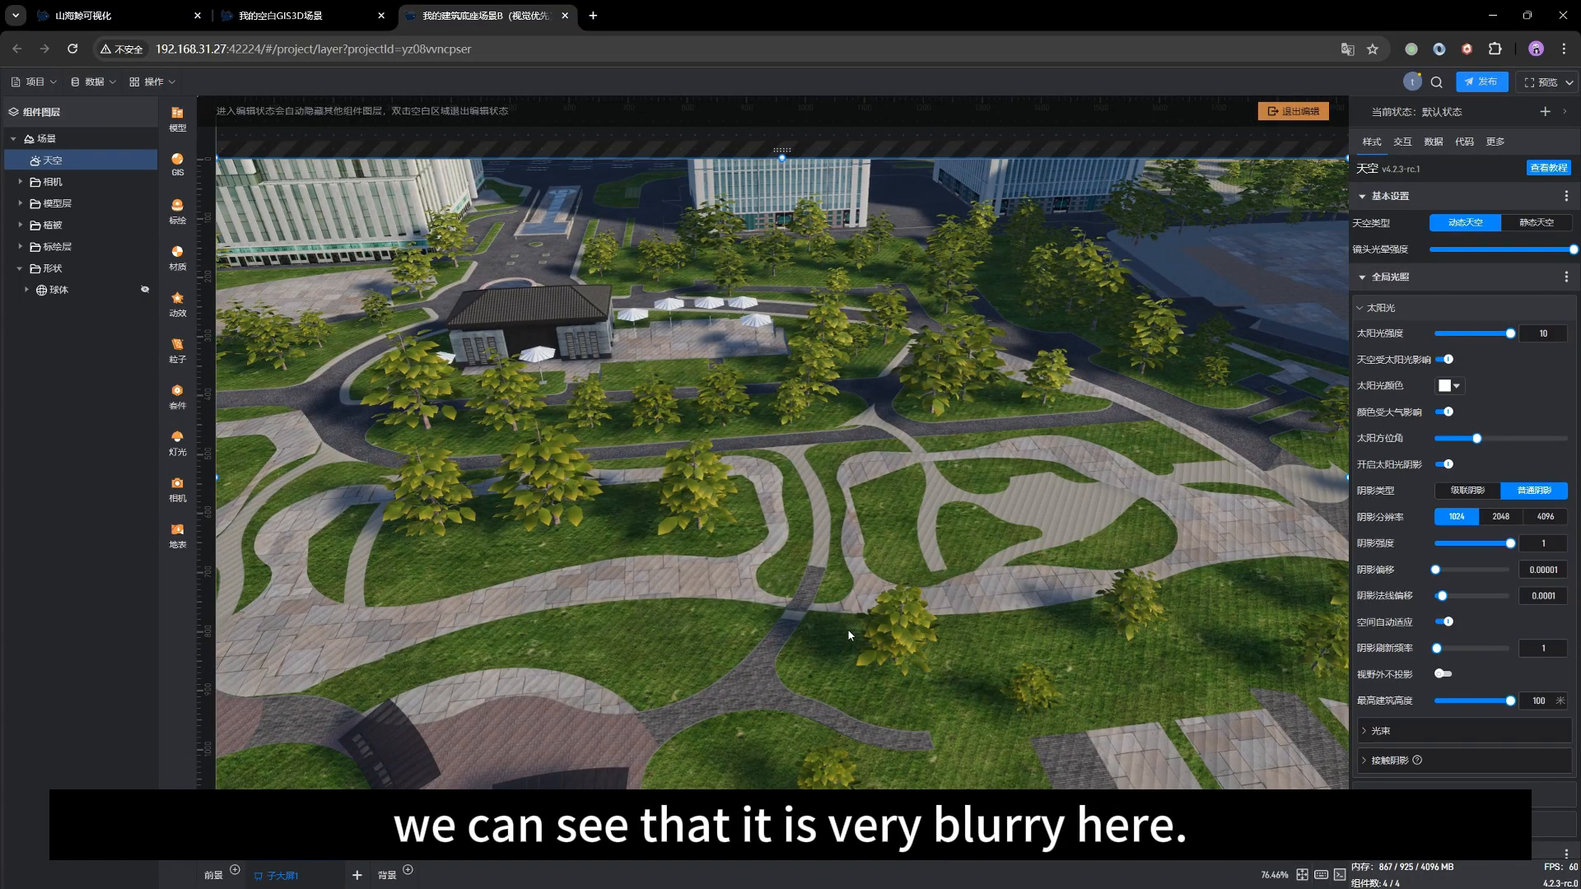
Set the shadow resolution to 4096, inspect the tree shadows up close, and set the shadow intensity (阴影强度) to 1.
left_click(1543, 517)
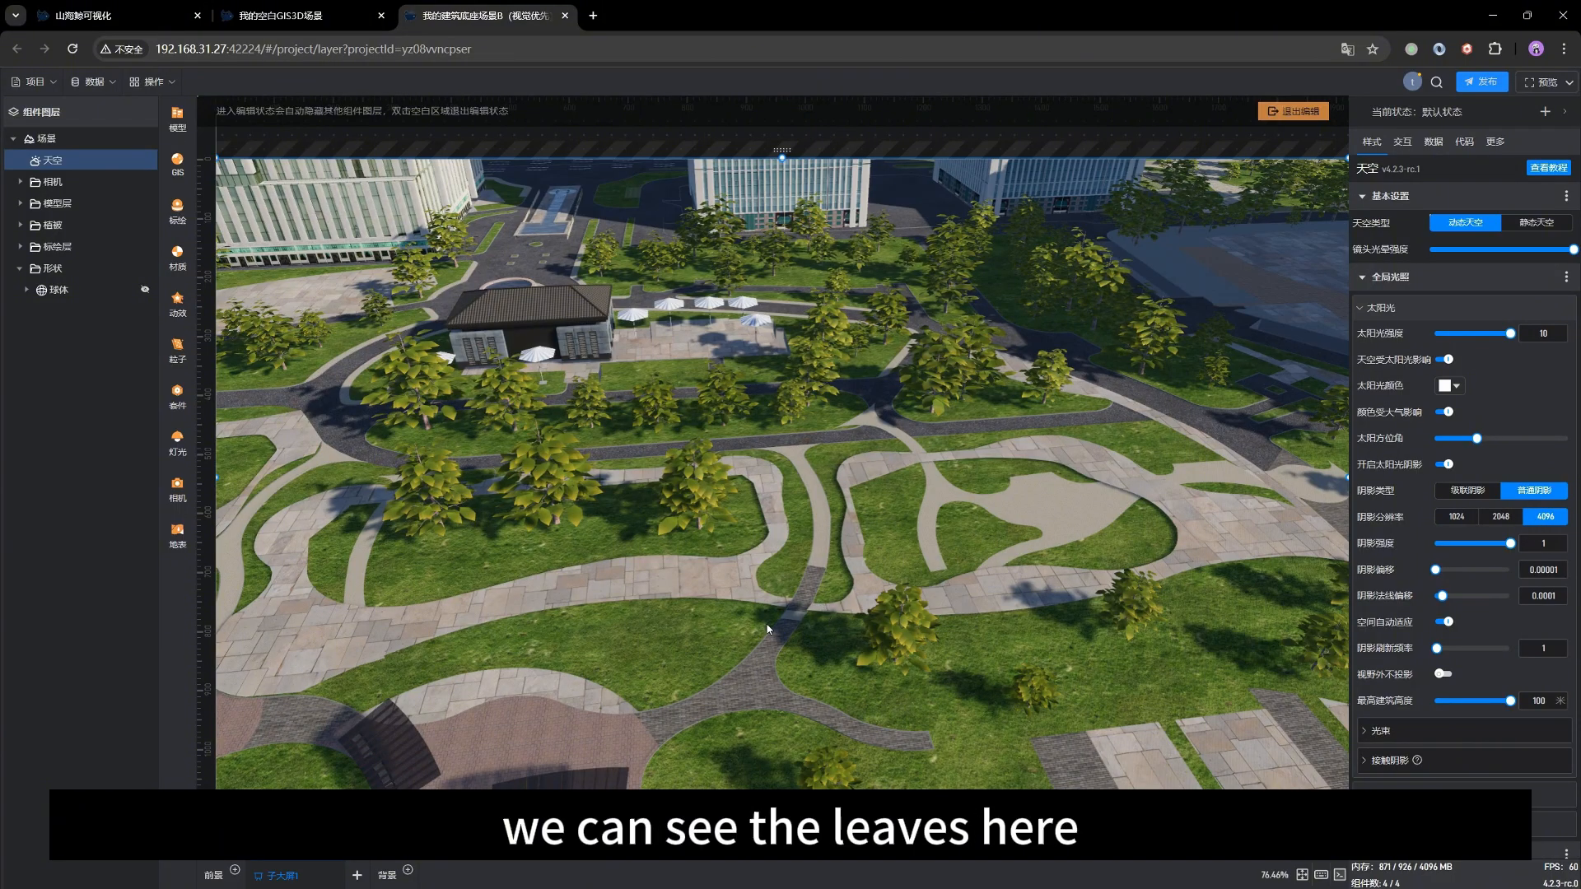
scroll(809, 664, "up", 3)
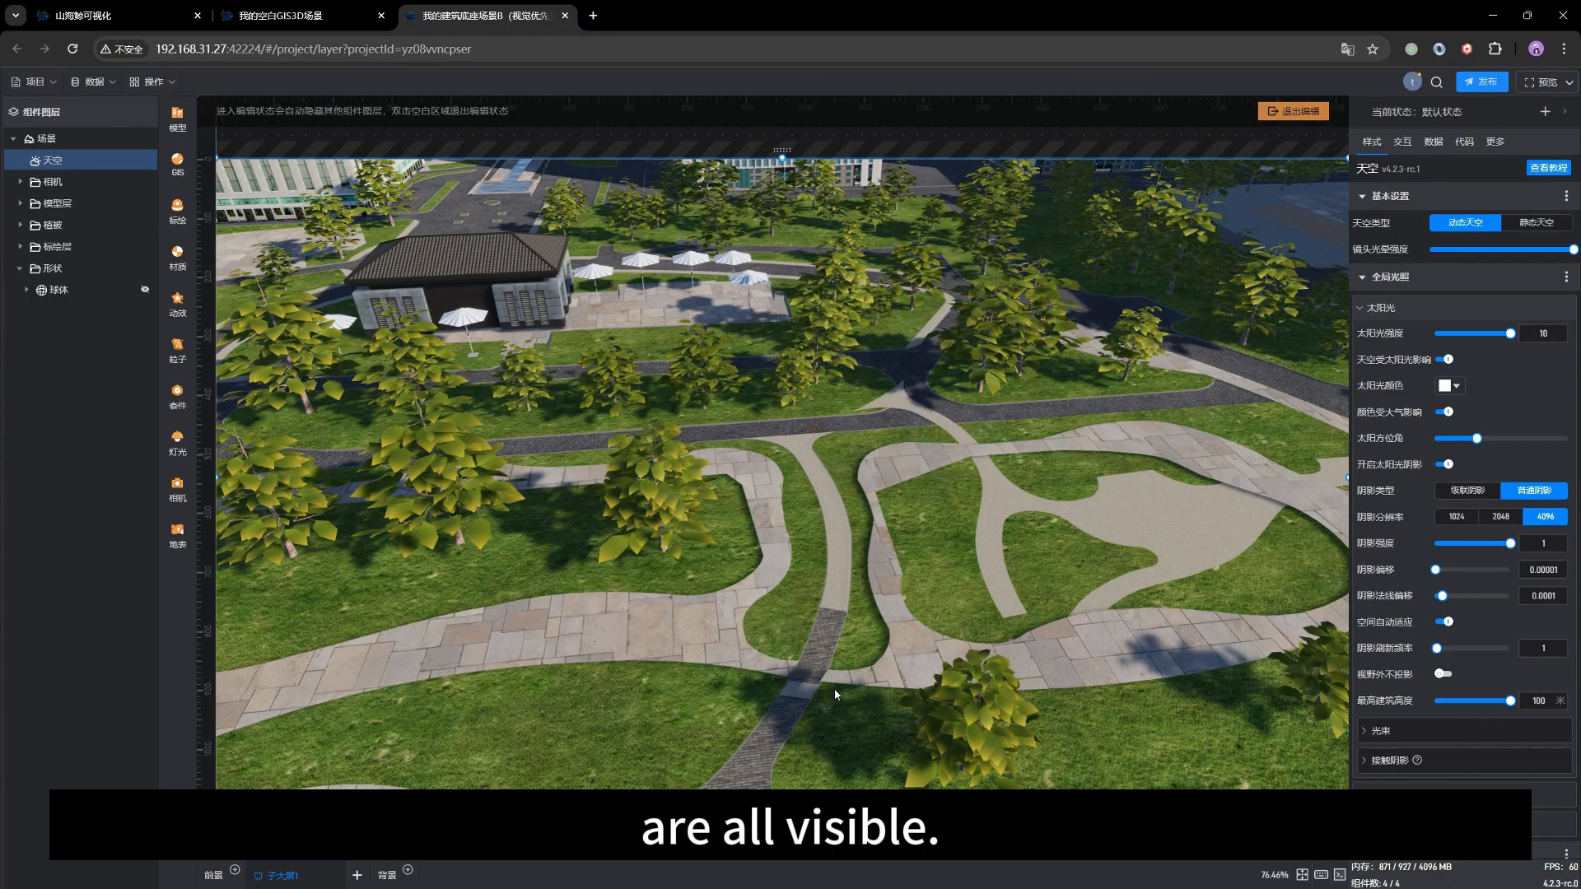
left_click_drag(888, 722, 823, 597)
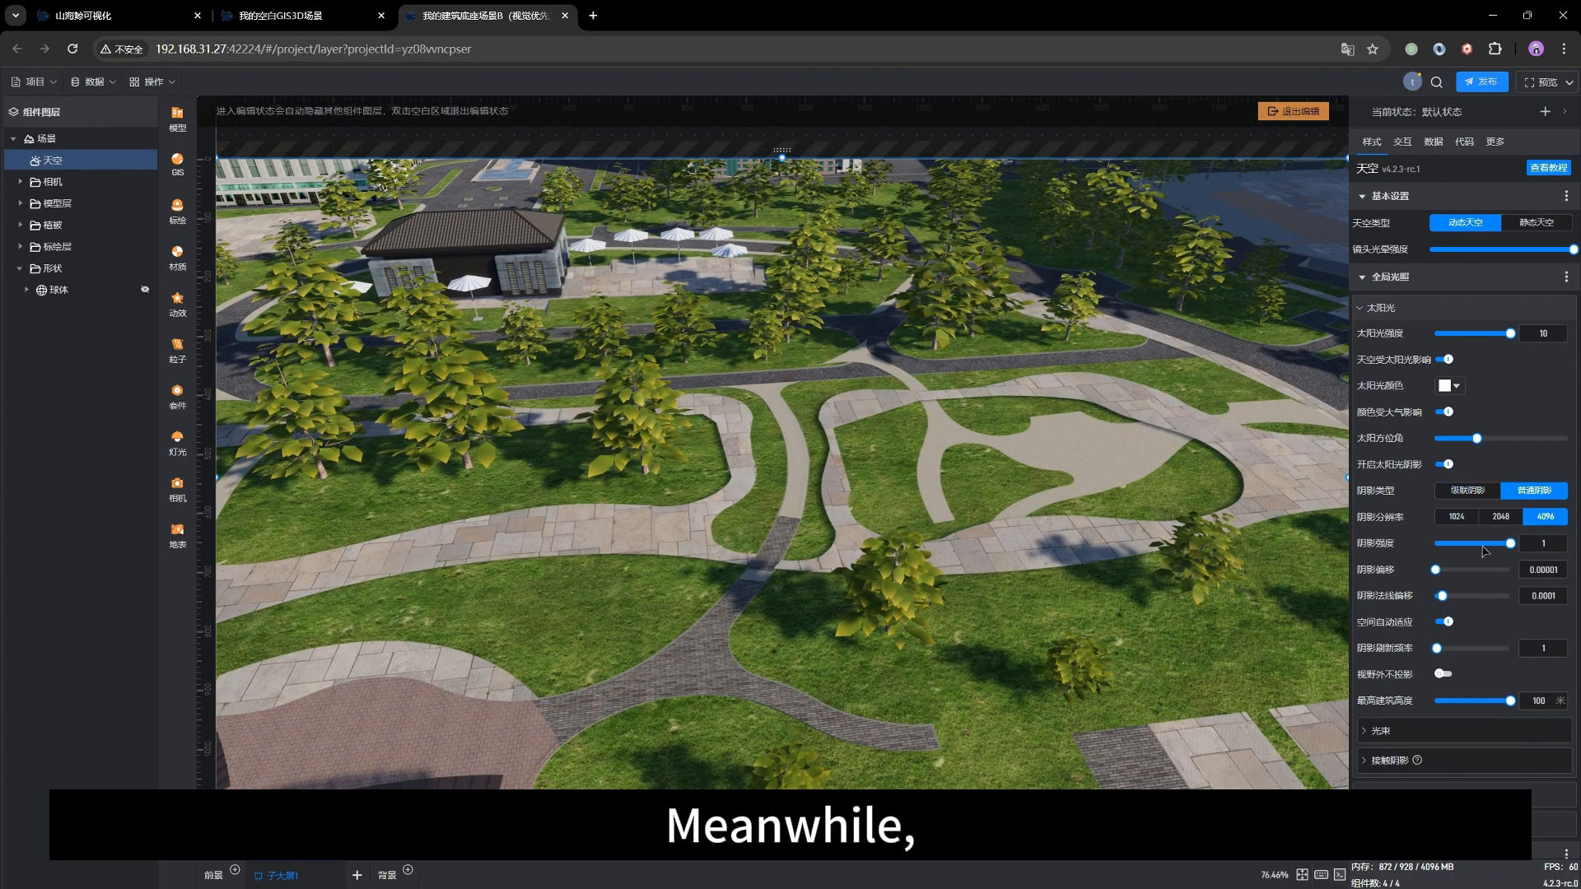
left_click_drag(1510, 543, 1544, 541)
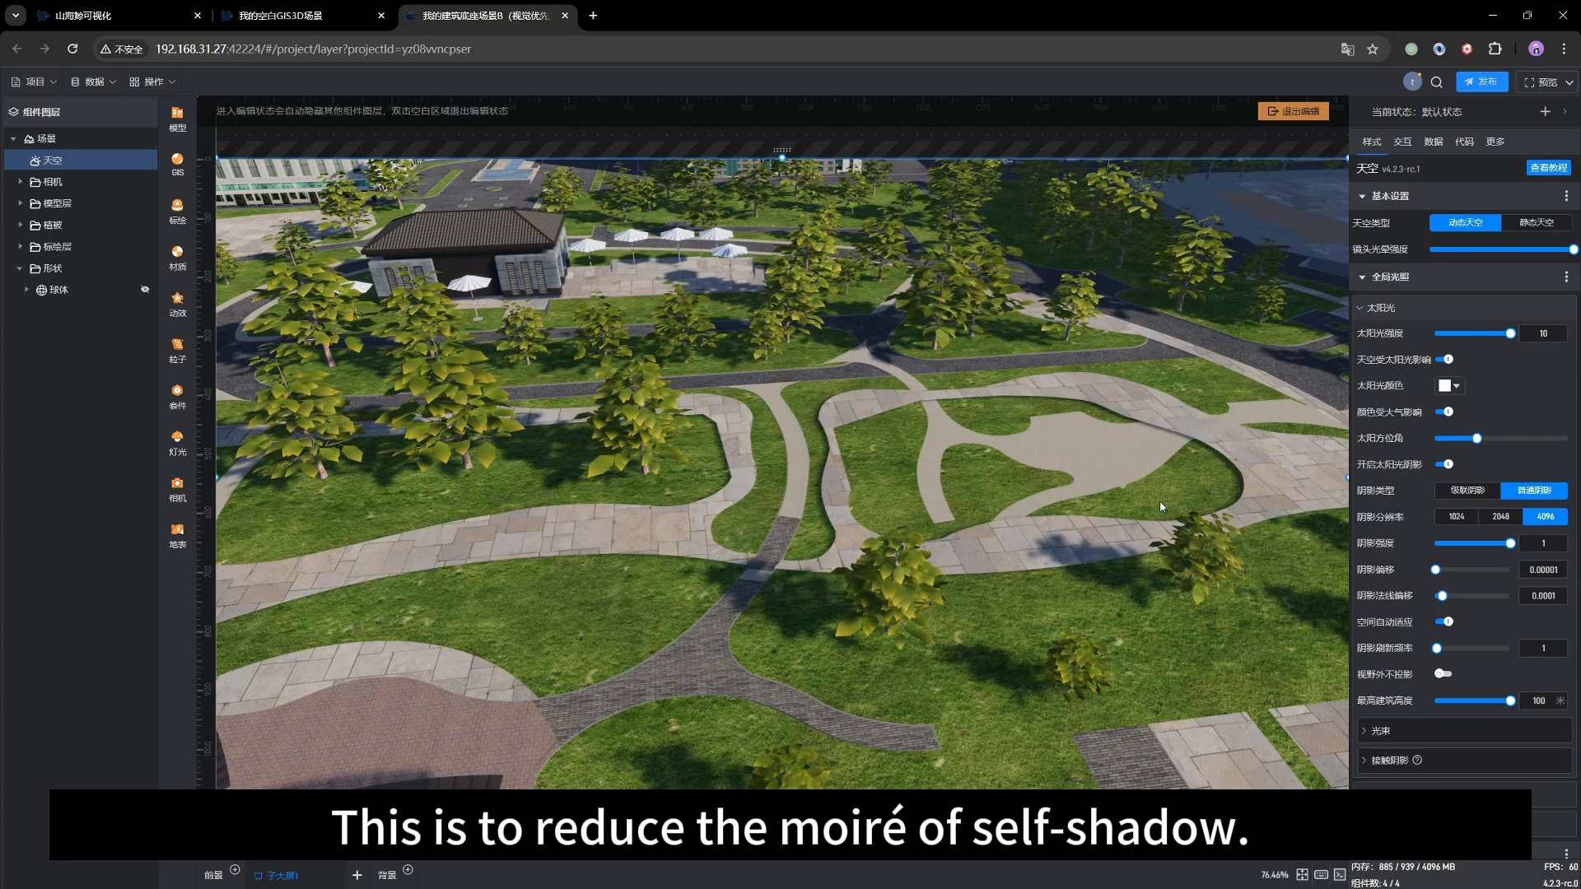
Switch the shadow resolution to 1024 to compare the self-shadow moiré on the ground, and return it to 4096.
left_click(1454, 517)
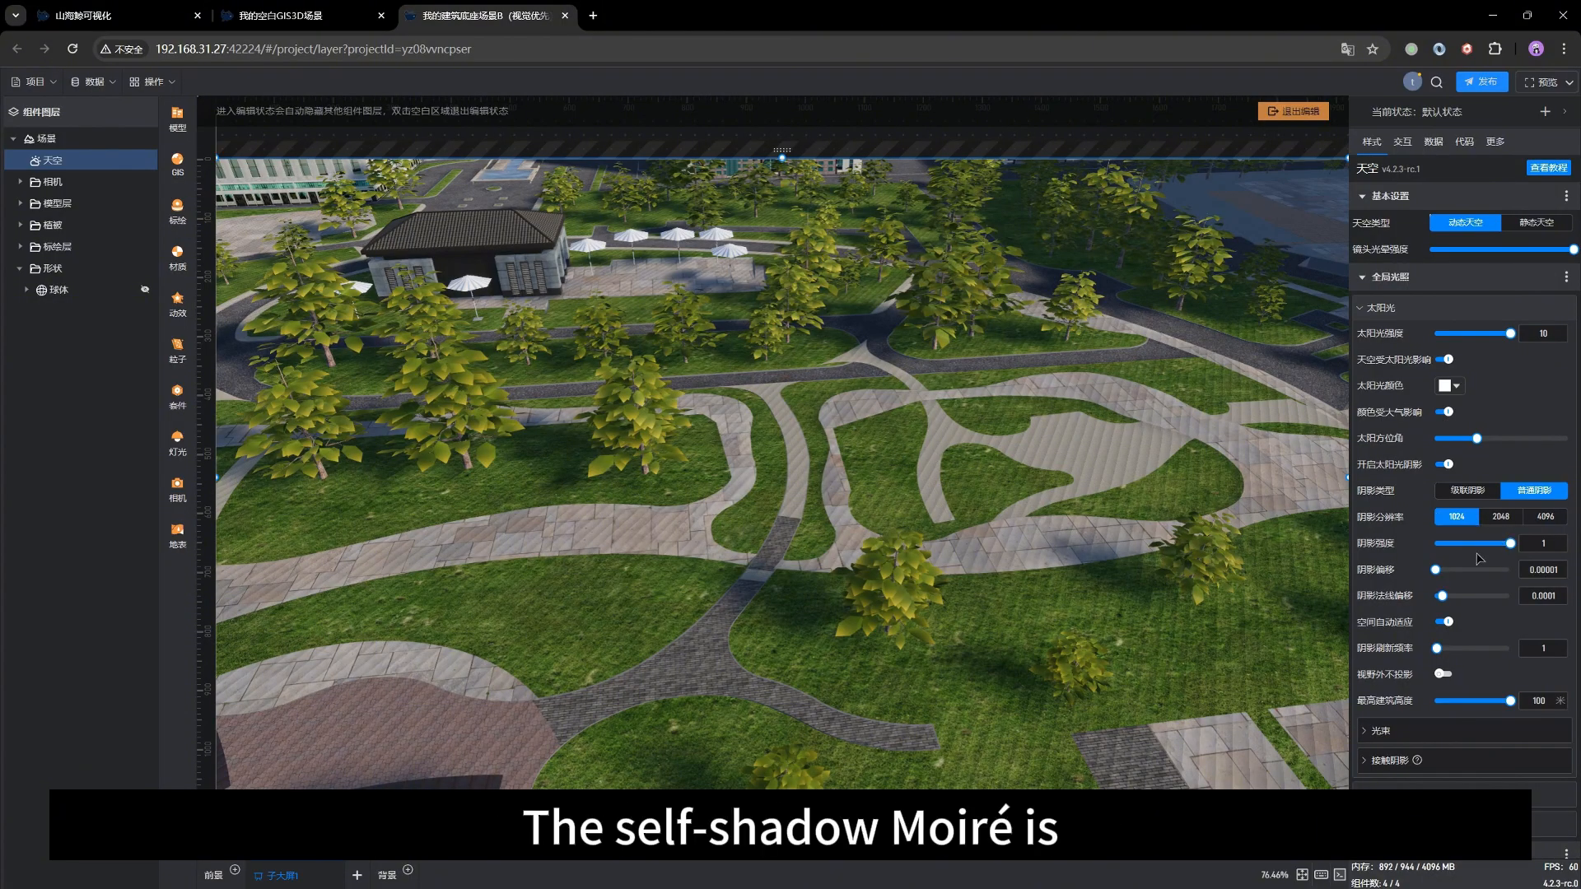
left_click(1540, 514)
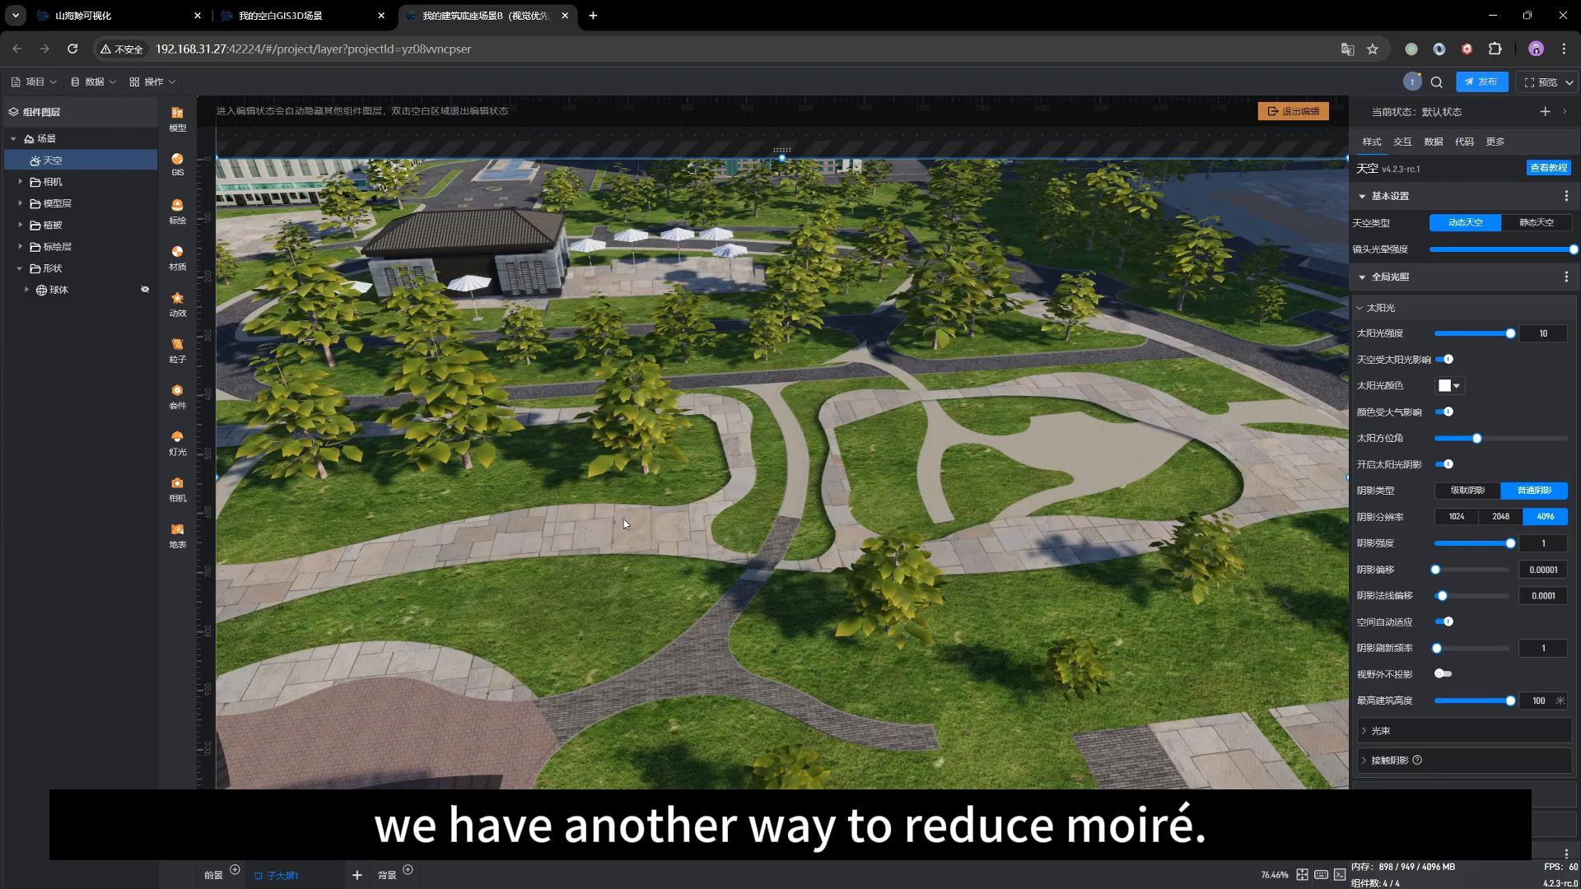
Expand the ground group (地面) in the layer tree and toggle its first meshes' visibility to identify the lawn mesh.
left_click(575, 526)
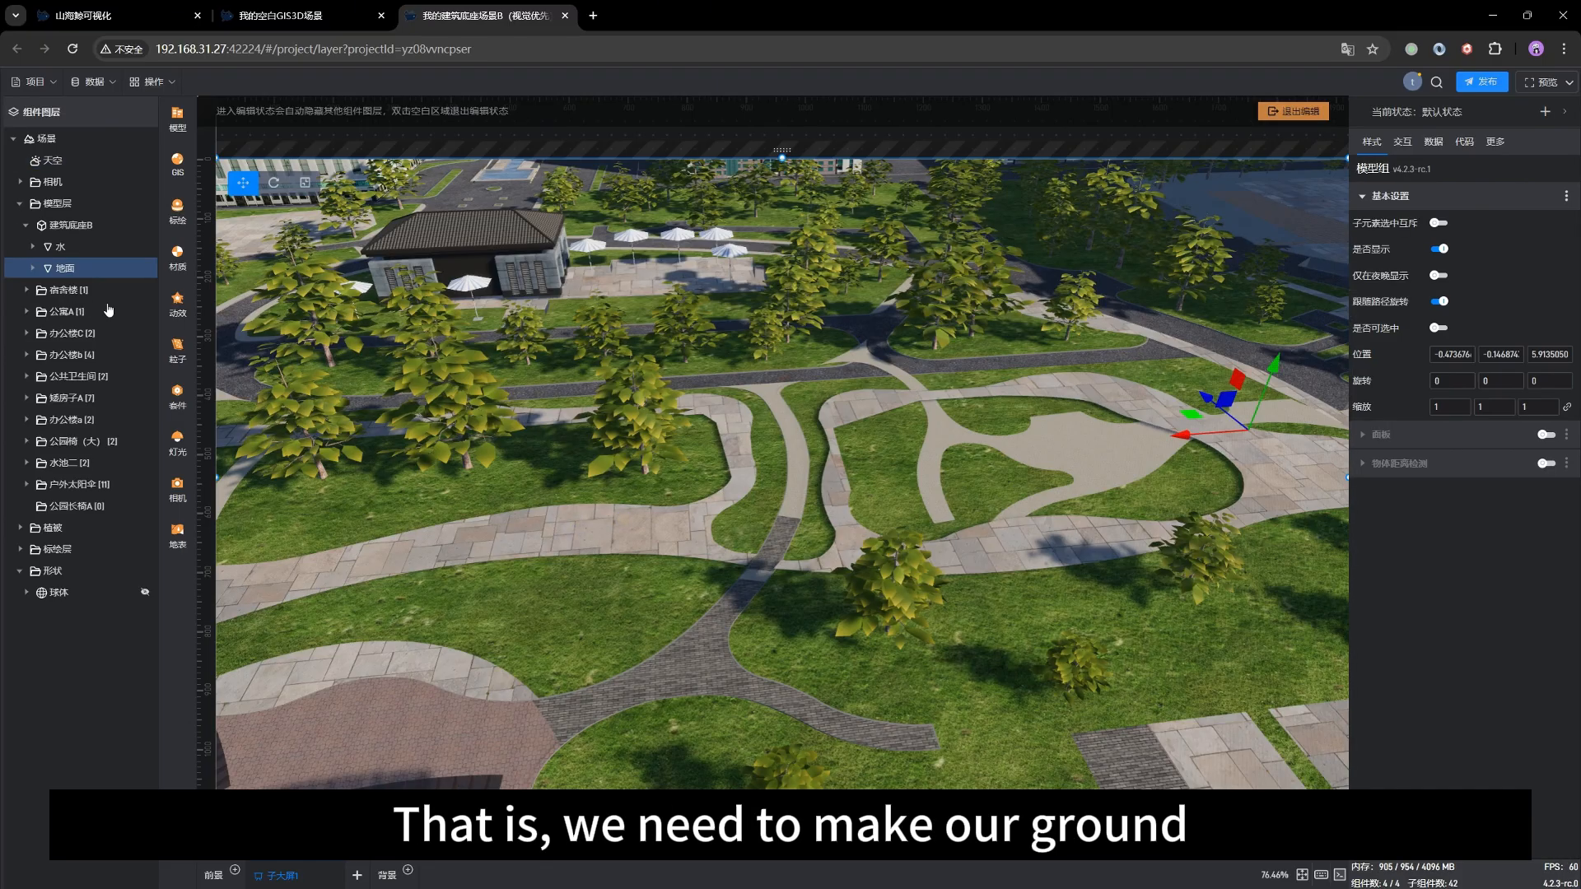
left_click(33, 269)
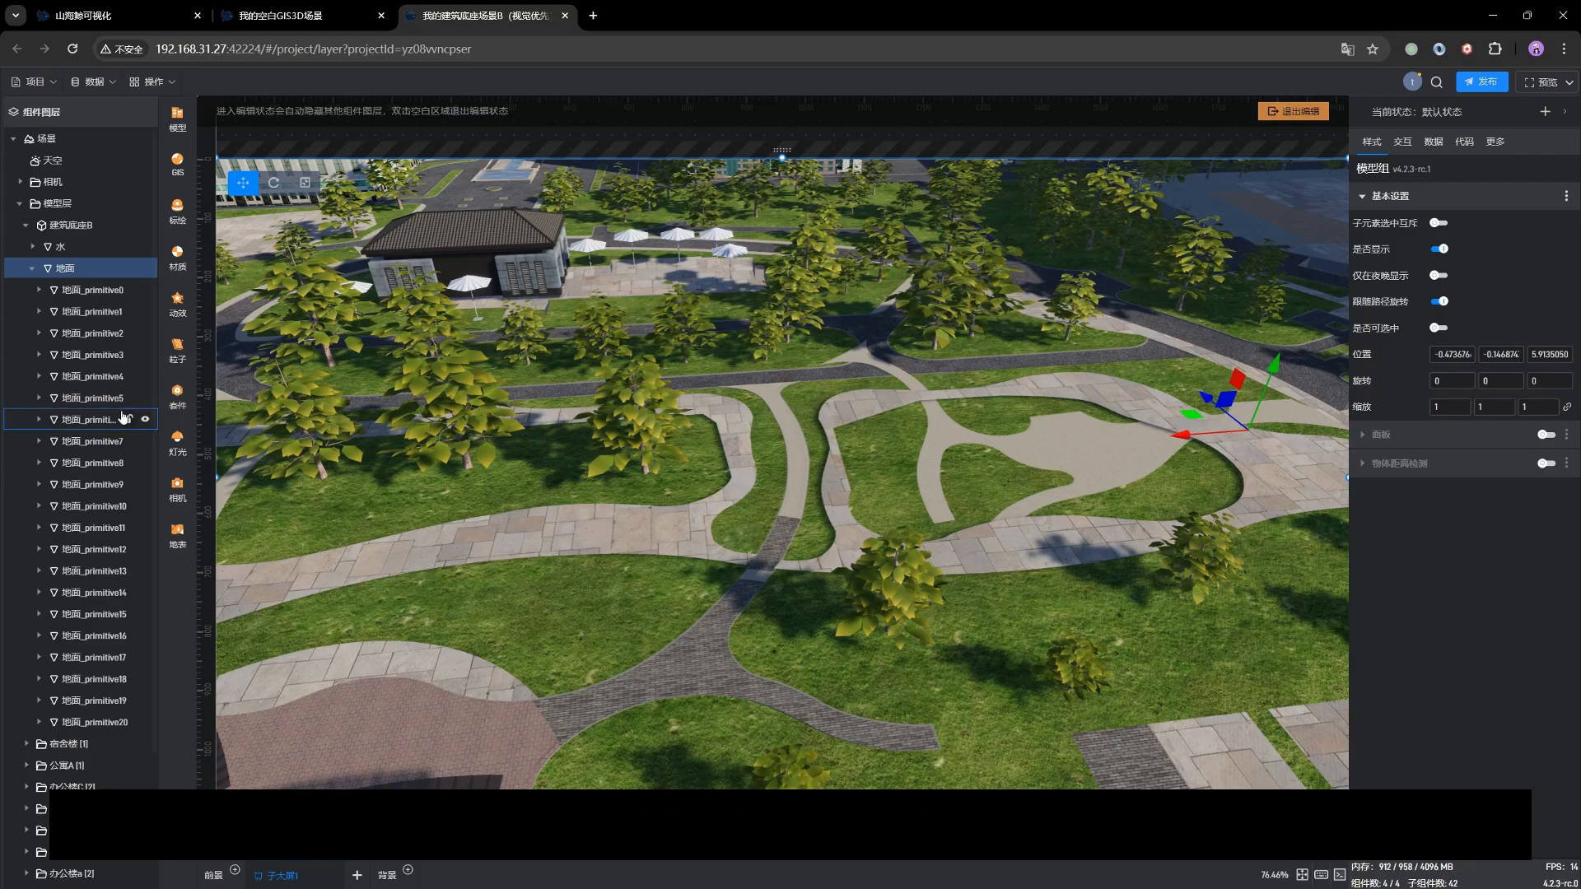
left_click(86, 291)
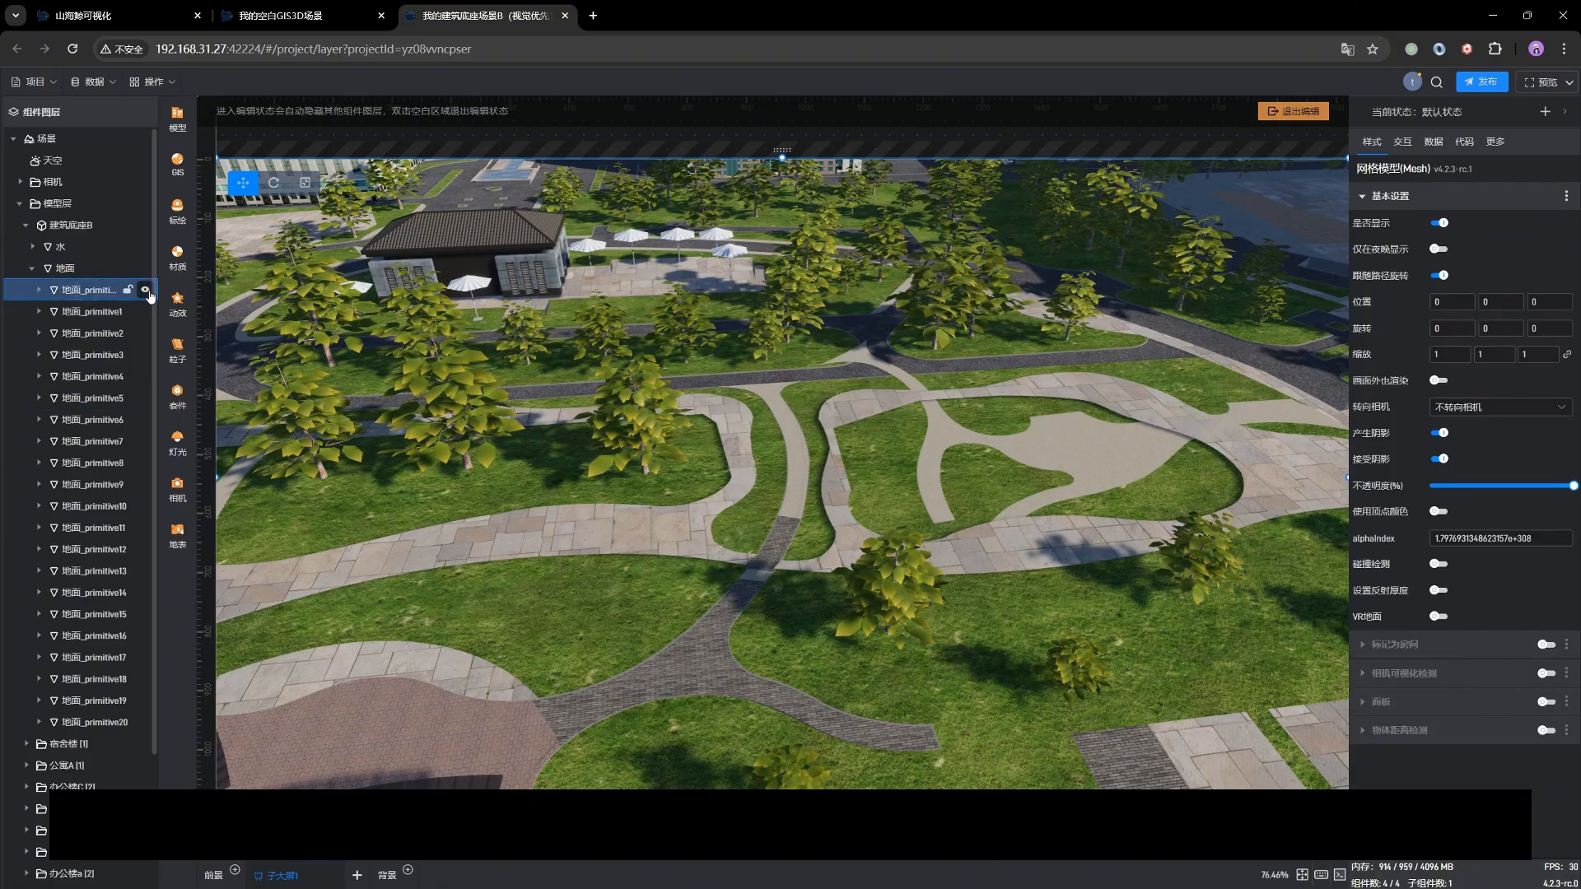
left_click(148, 290)
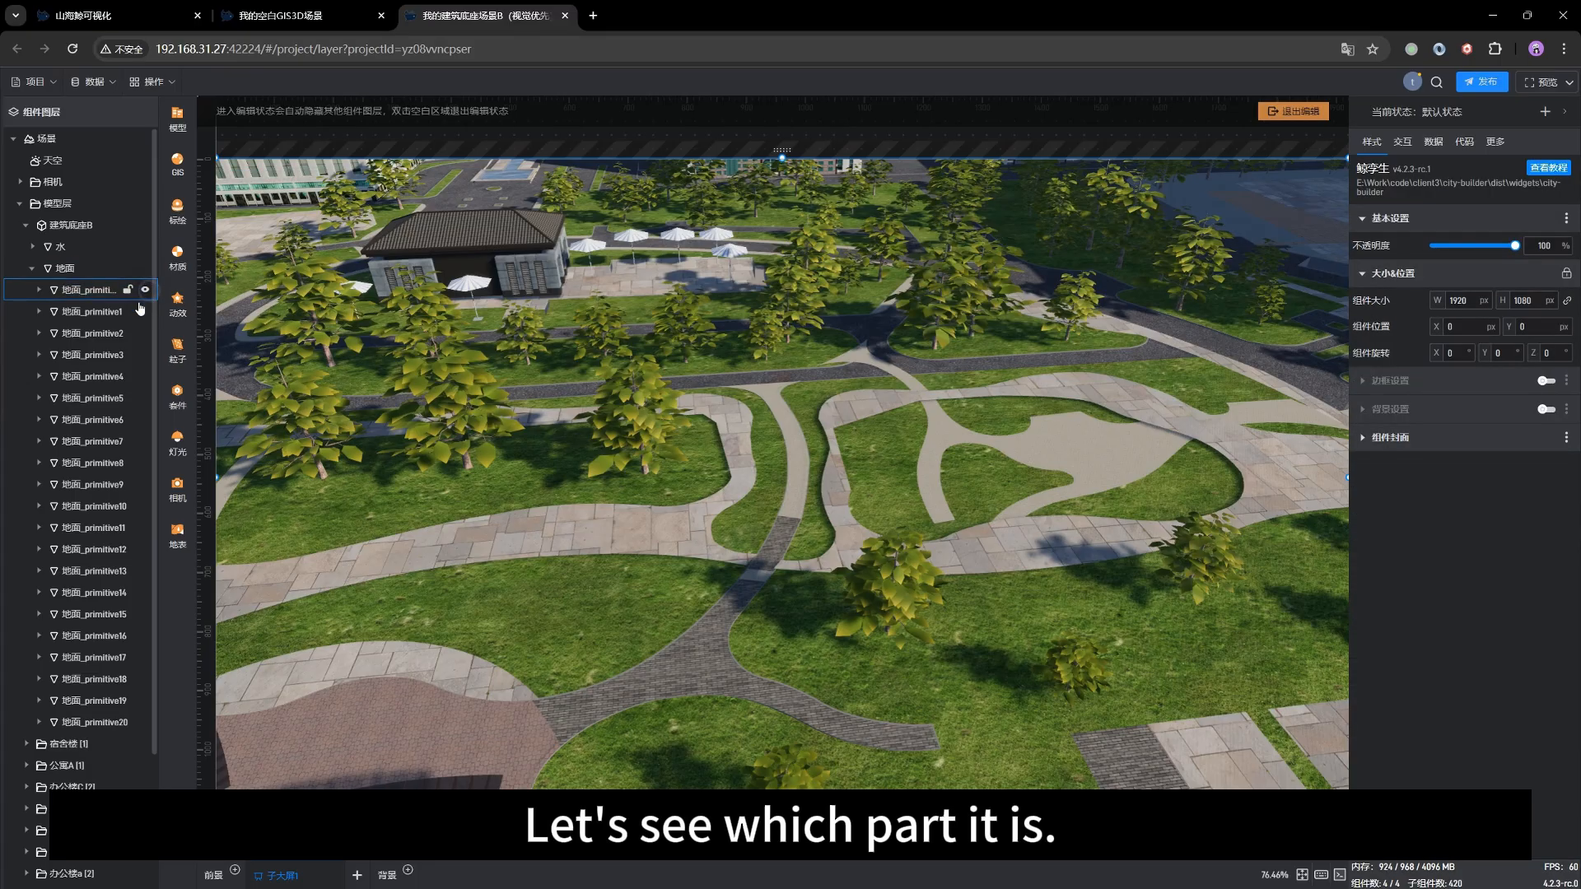
left_click(144, 312)
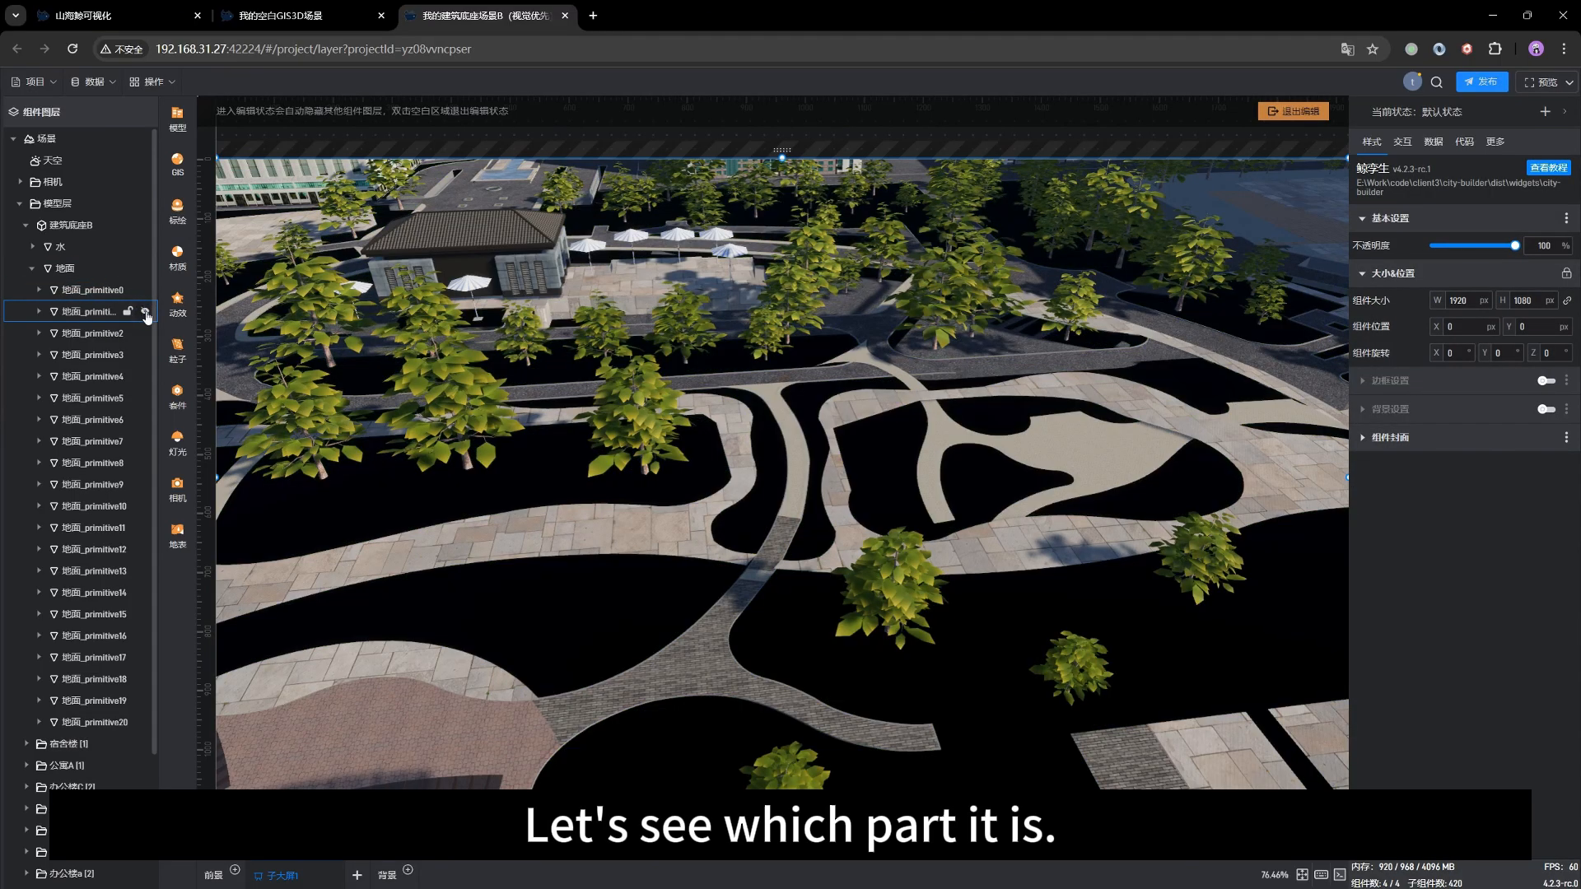
left_click(145, 312)
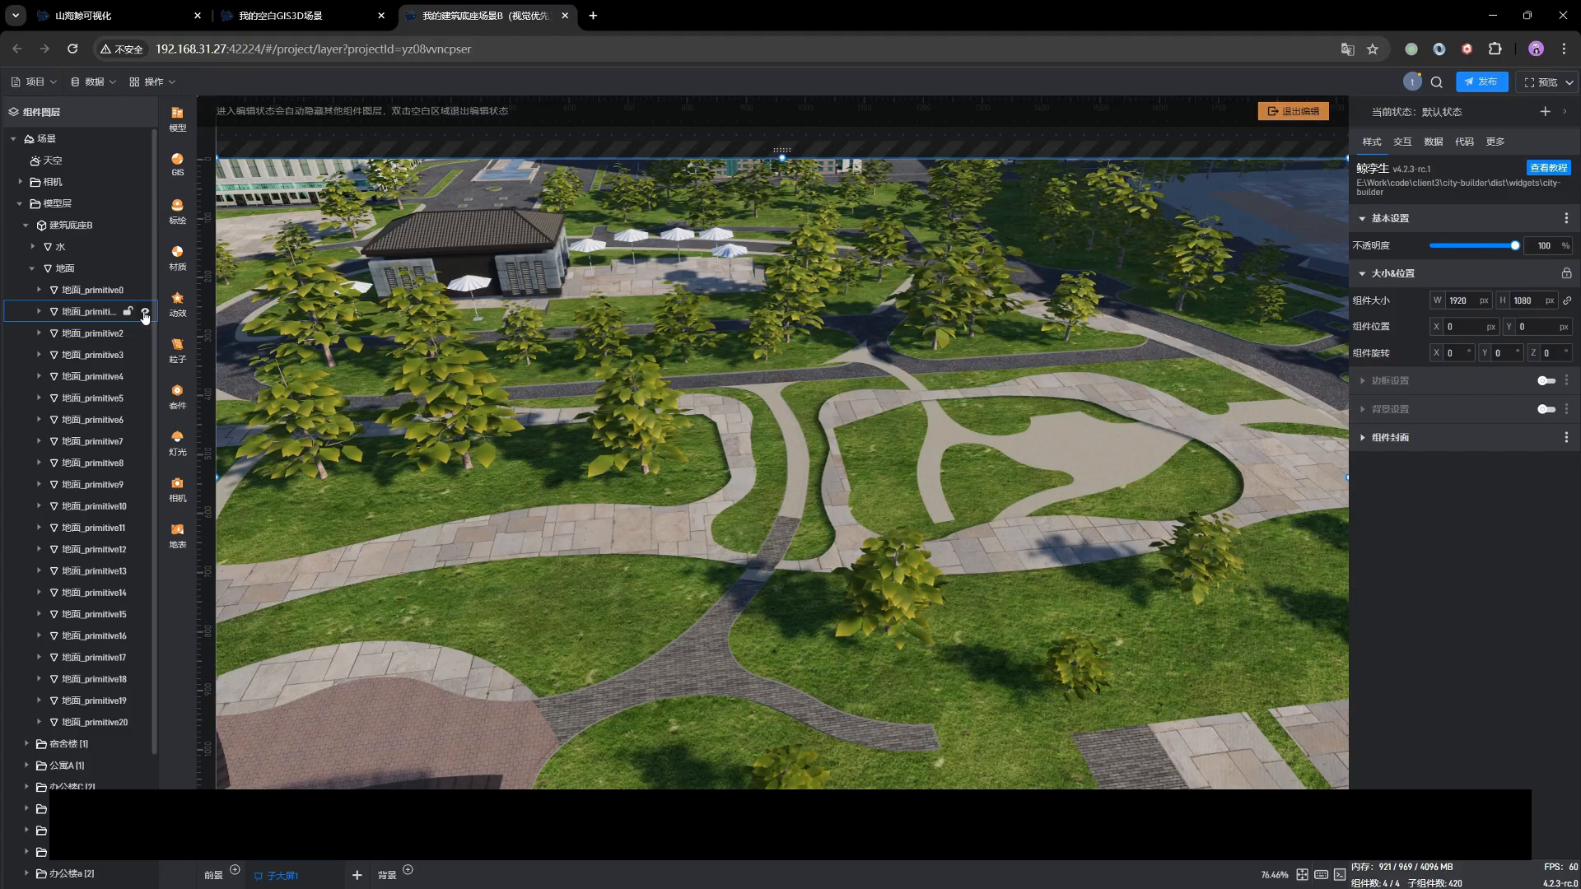
Turn off shadow casting (产生阴影) for the mesh 地面_primitive1, comparing it on and off, and inspect the garden's ground for moiré.
left_click(71, 313)
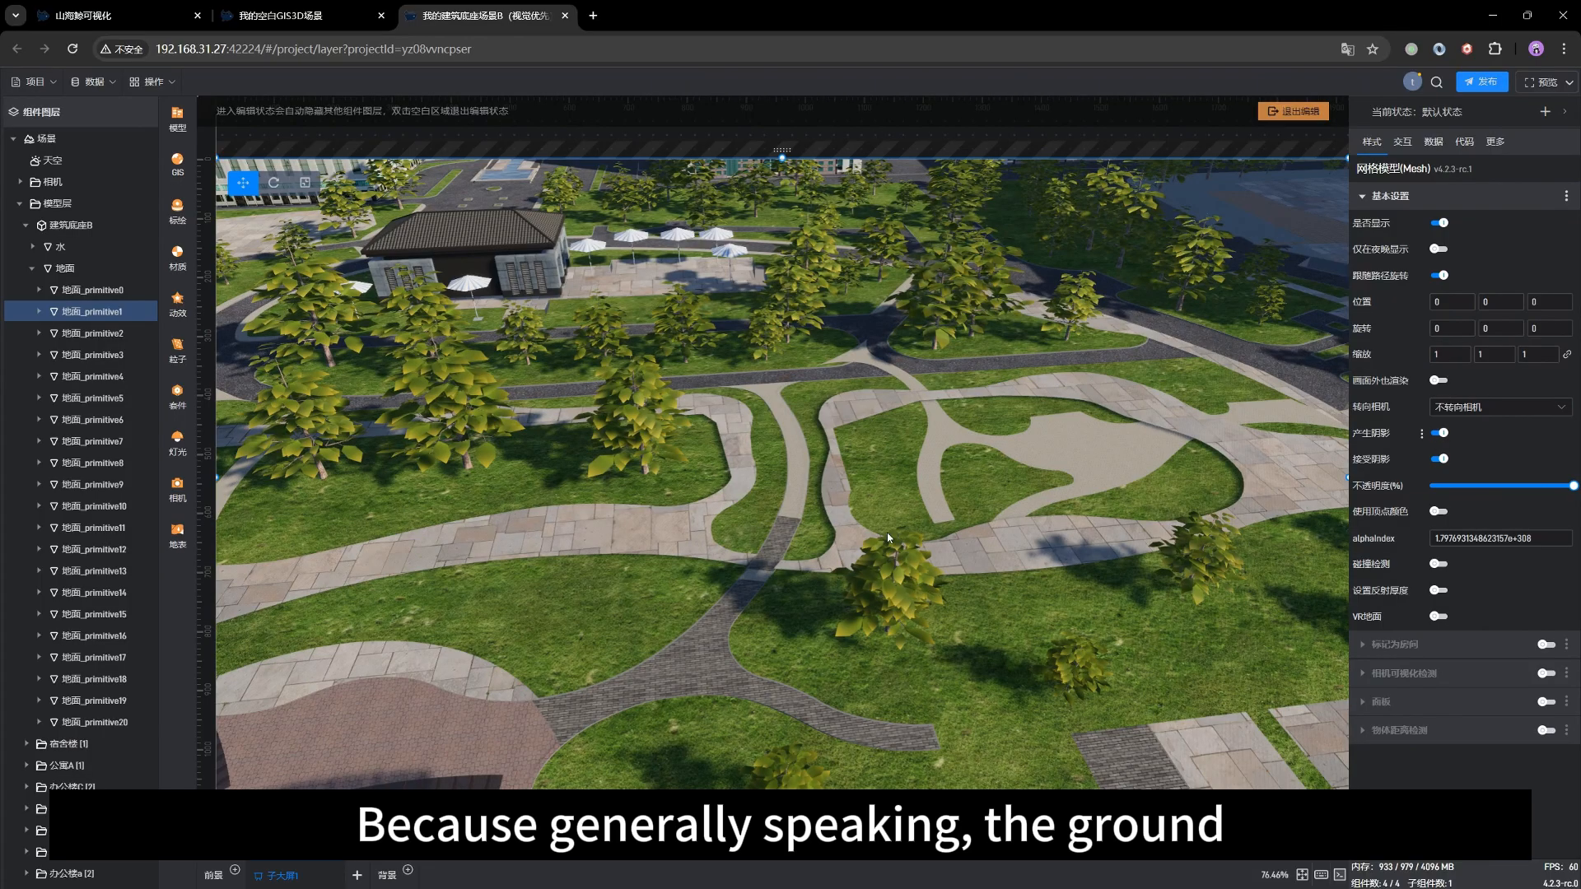
left_click_drag(607, 611, 632, 591)
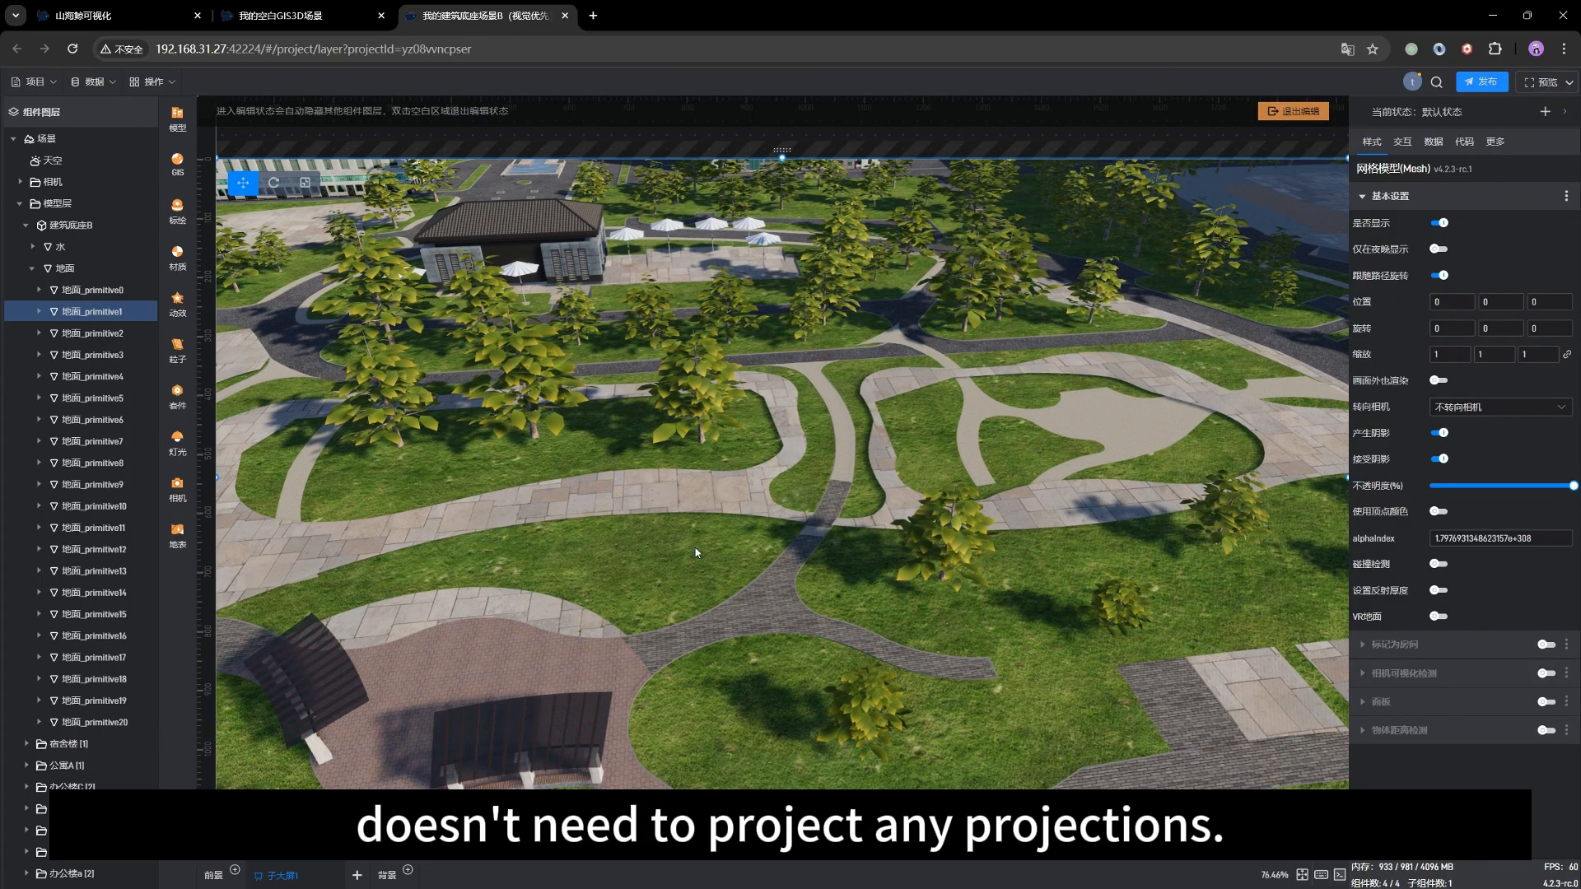
left_click(1445, 435)
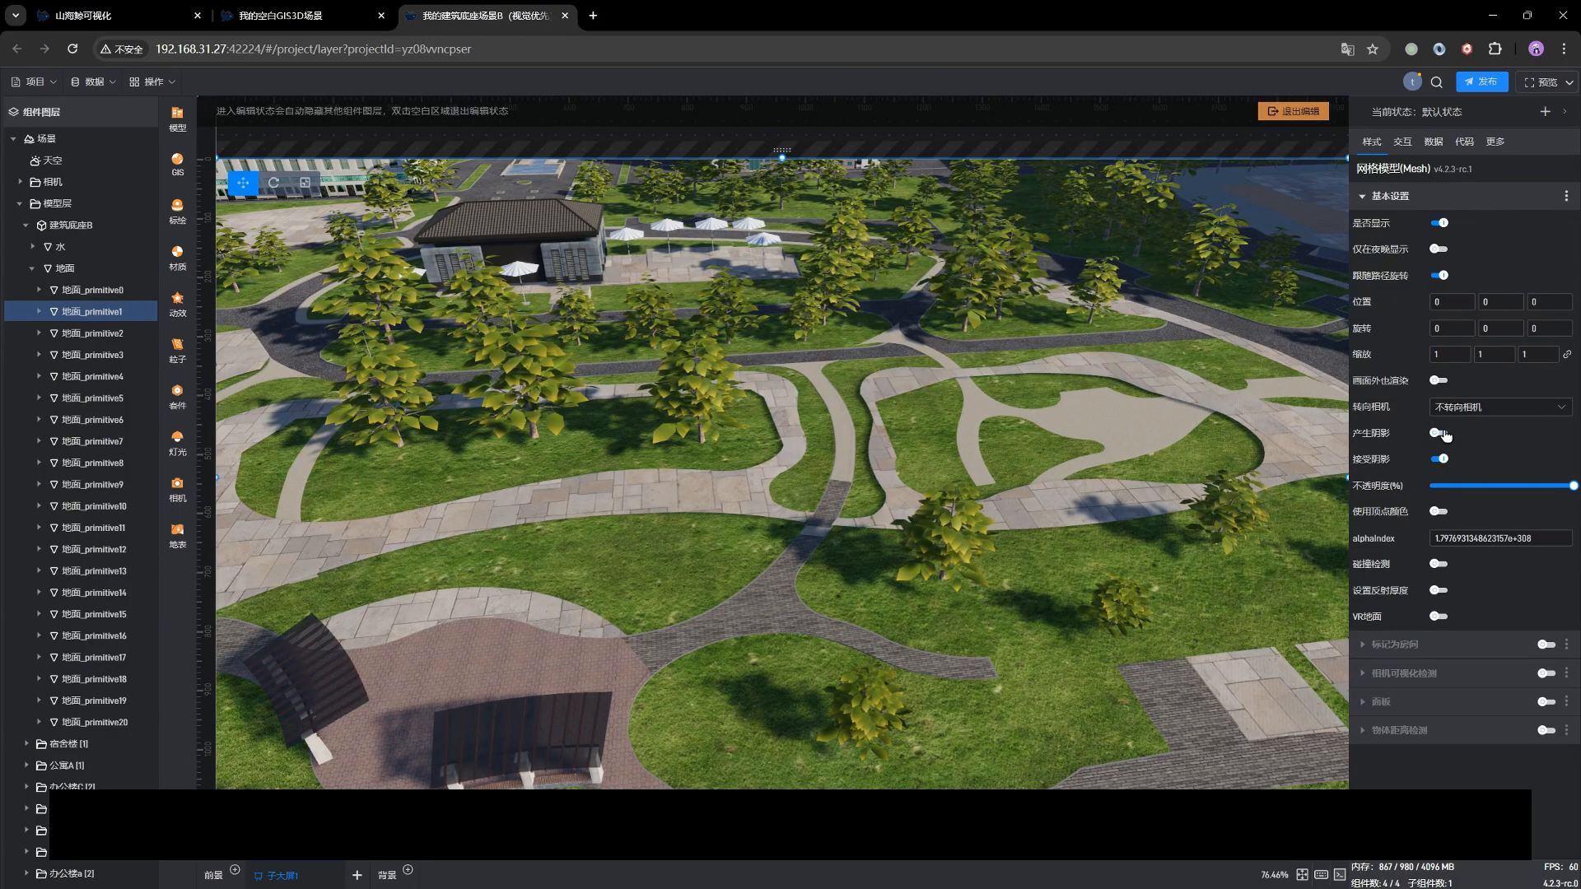
left_click(1439, 433)
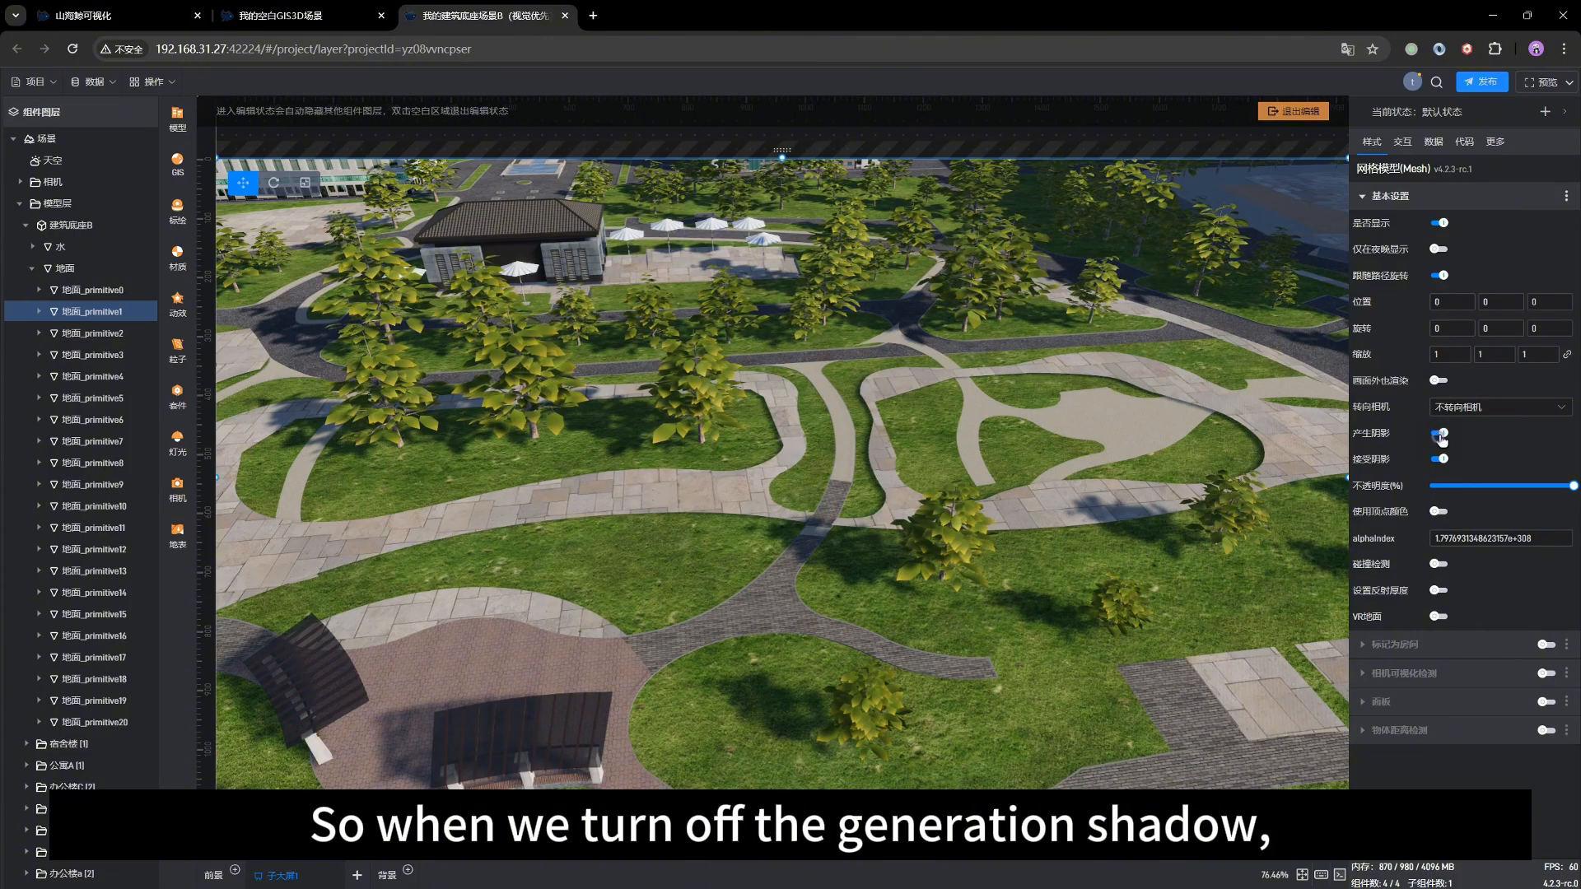
left_click(1441, 434)
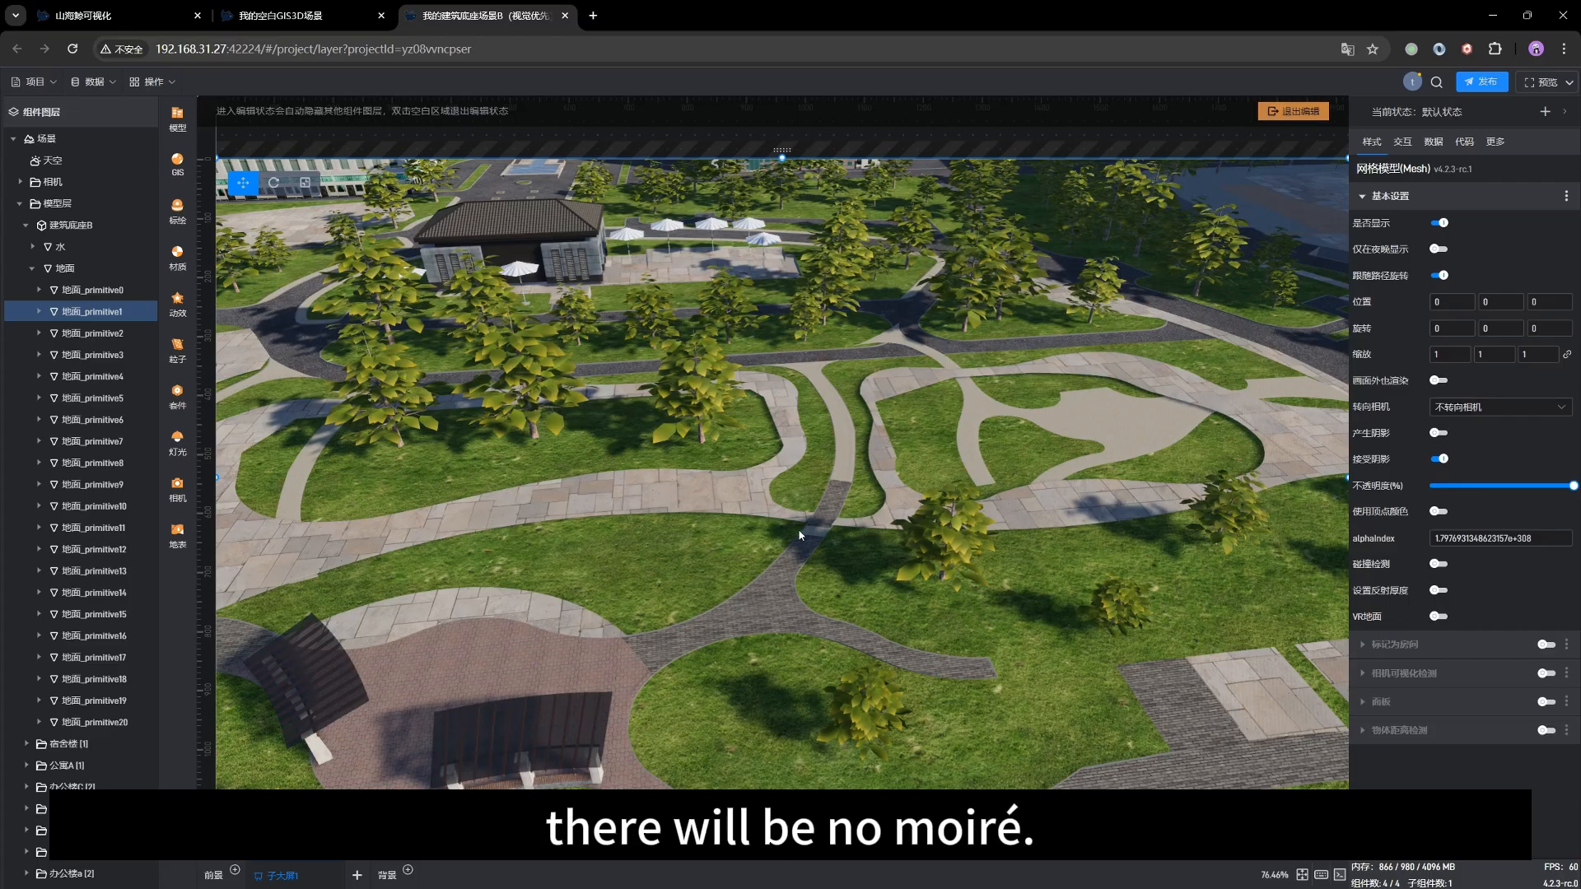
left_click(1440, 433)
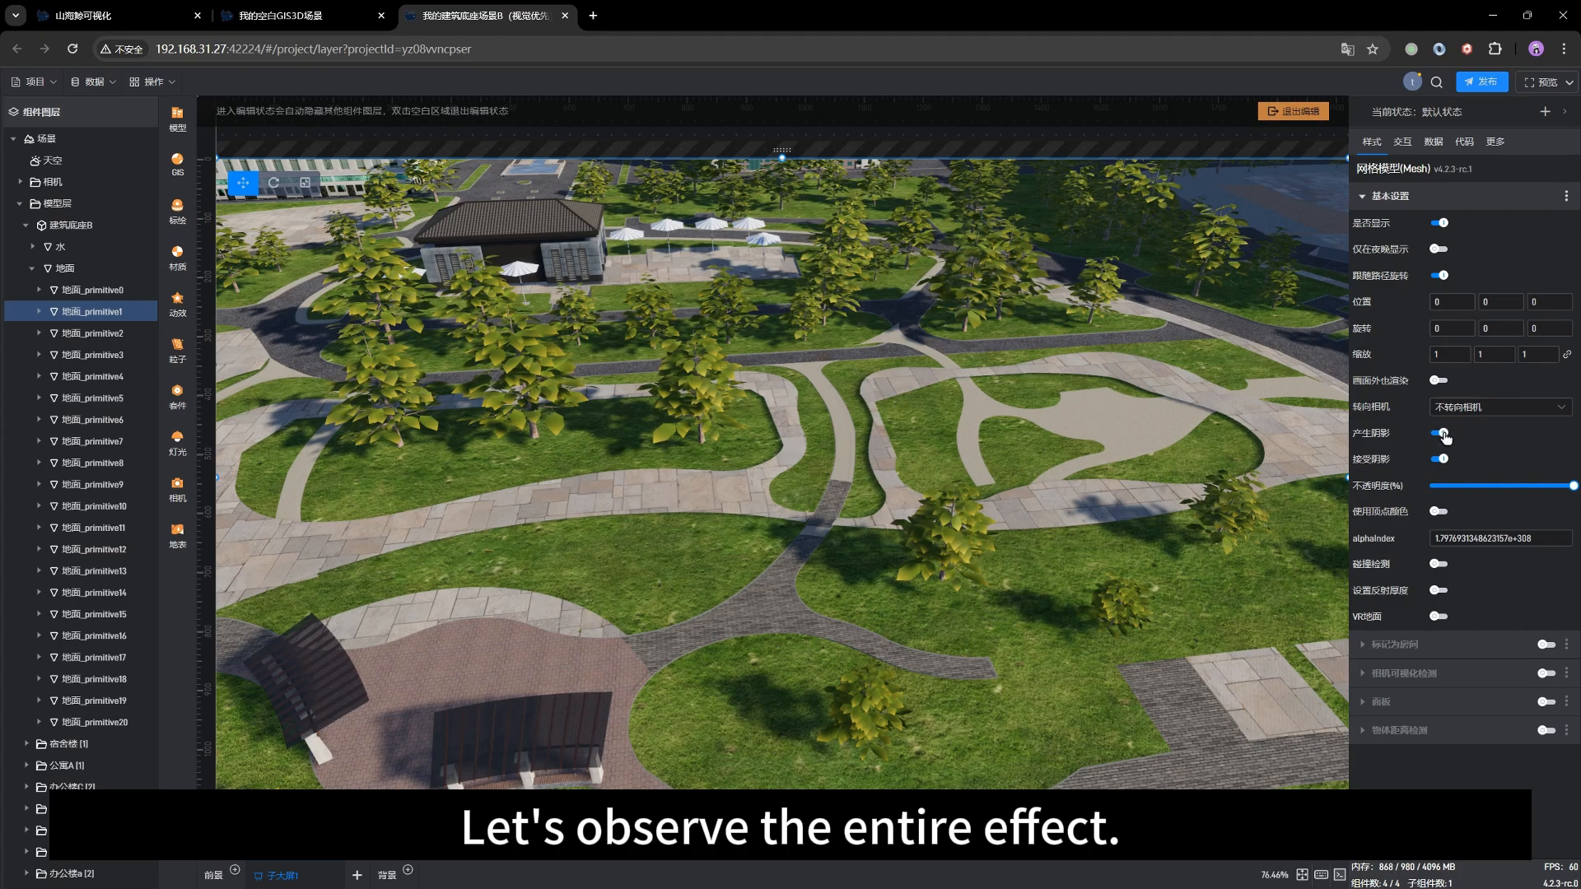
left_click(1441, 434)
left_click_drag(966, 644, 1006, 565)
scroll(917, 608, "down", 5)
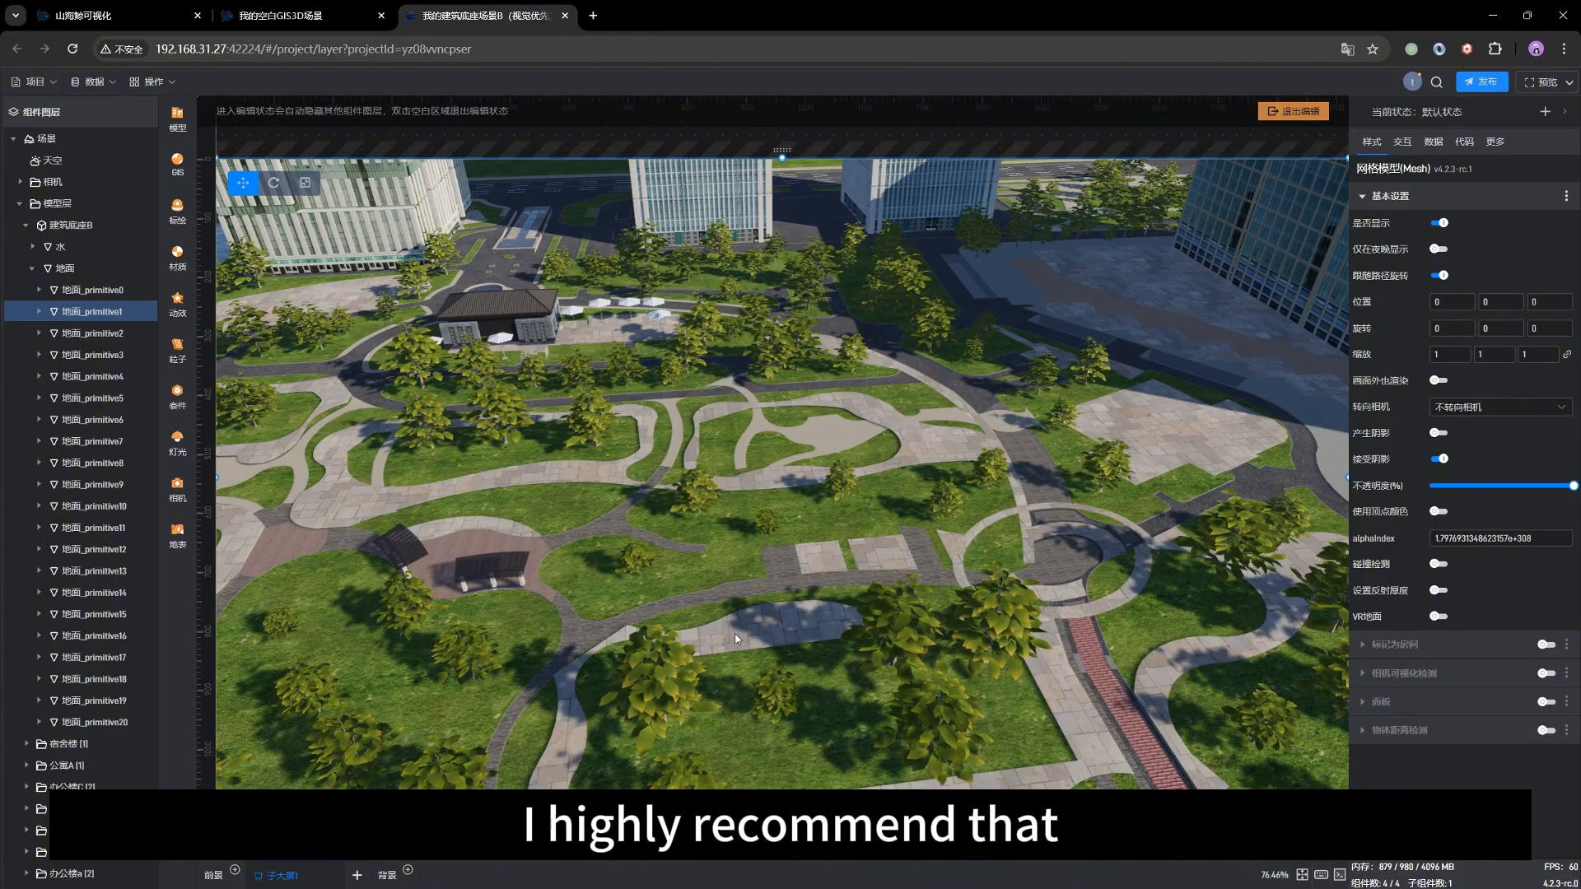
left_click_drag(688, 571, 763, 532)
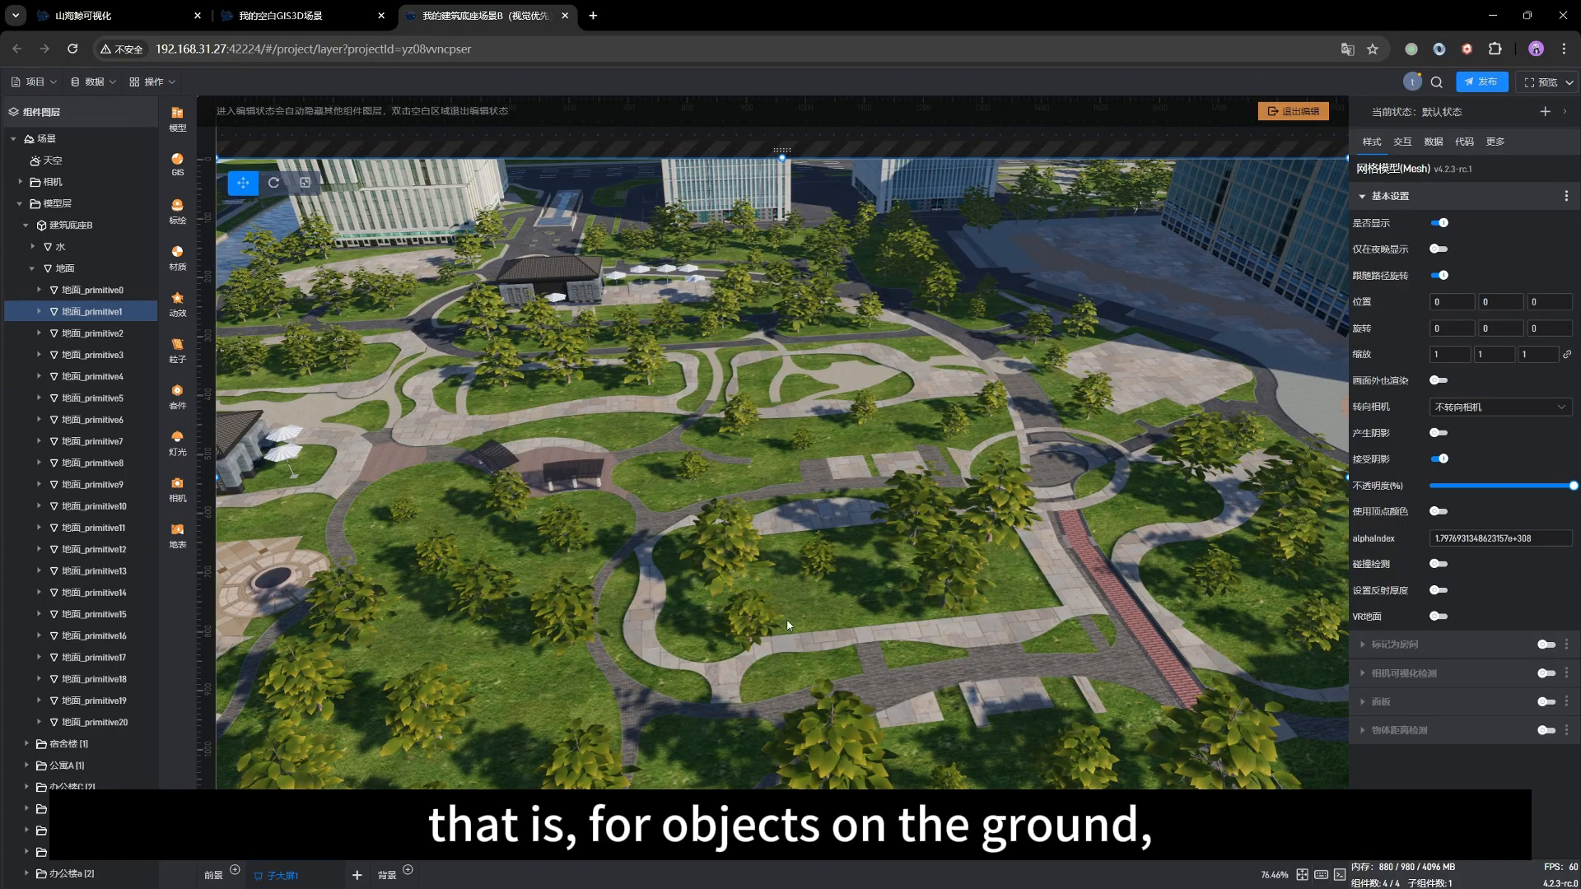
scroll(788, 626, "up", 2)
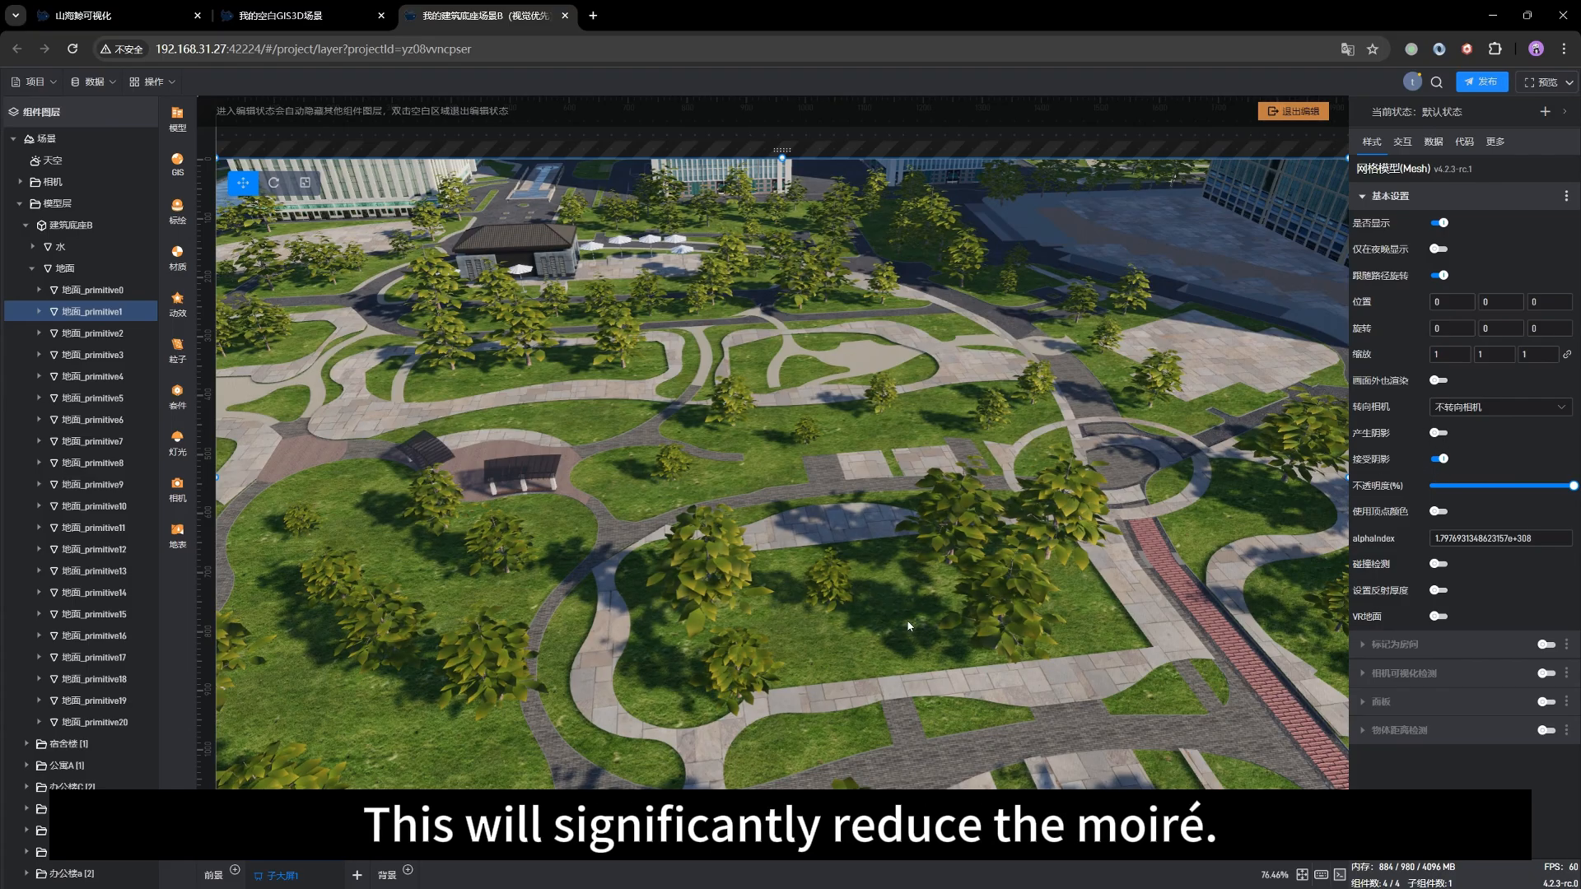
Reopen the sky's sunlight (太阳光) settings and examine the shadows across the whole site with spatial auto-adaptation (空间自动适应) on.
left_click(73, 158)
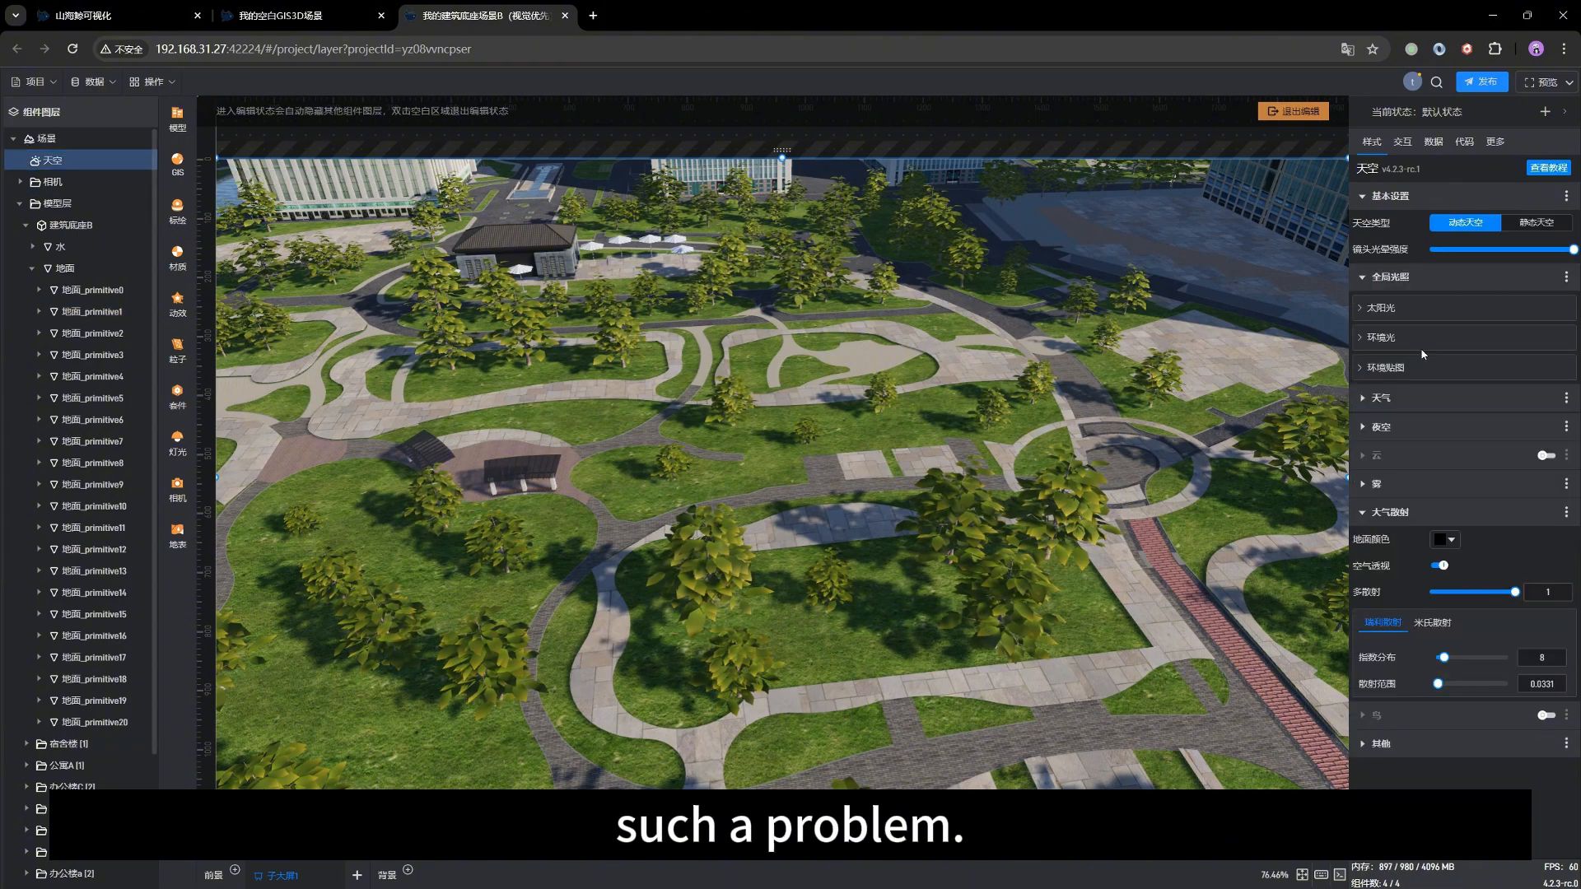
left_click(1390, 309)
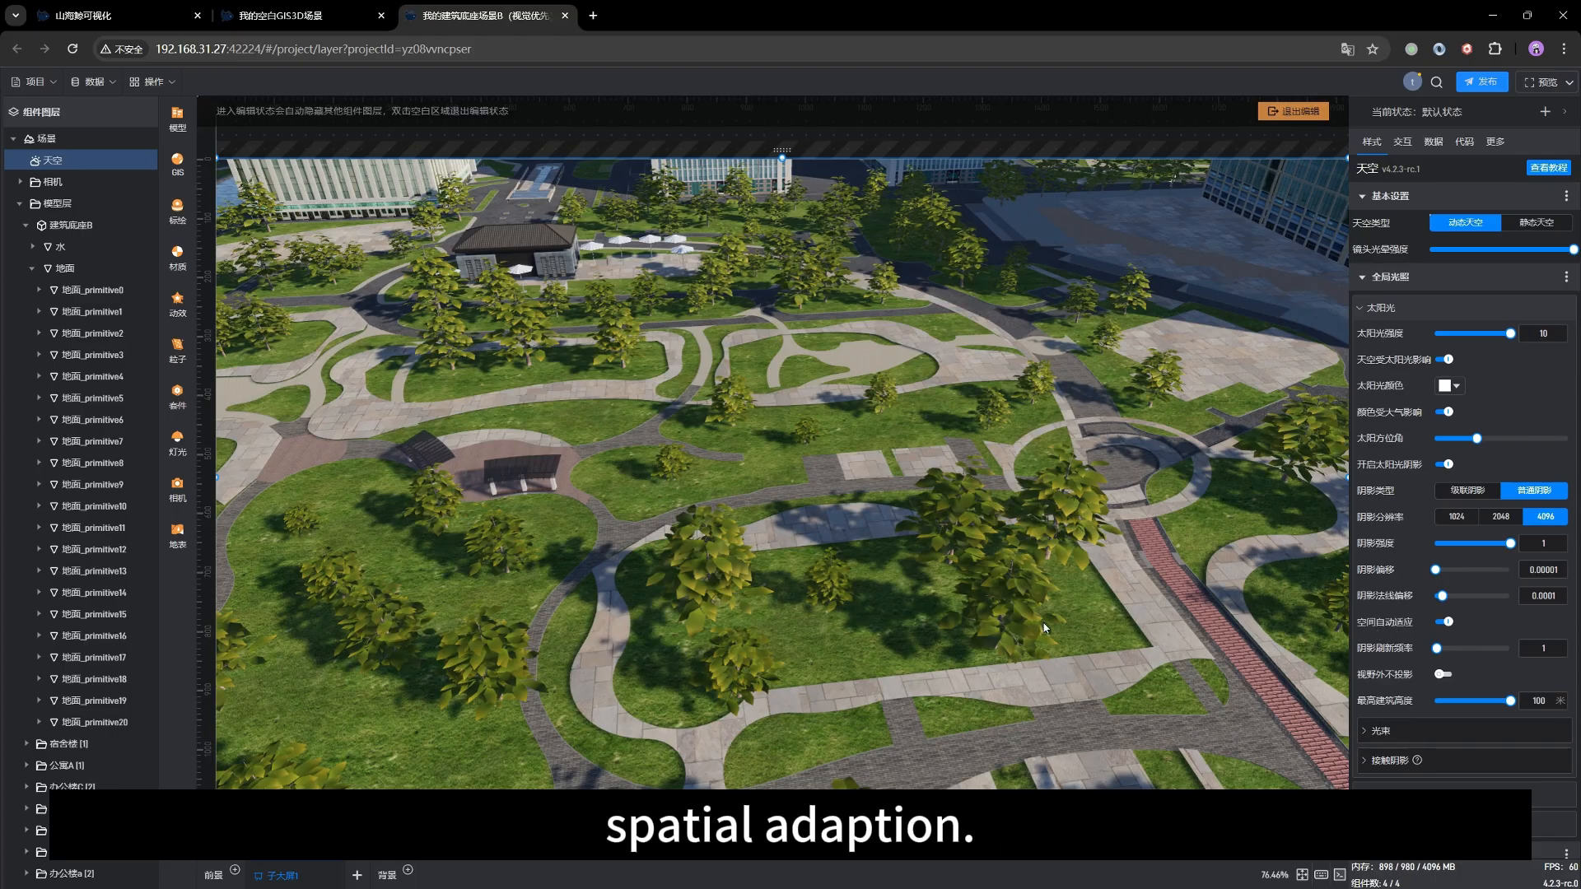
scroll(937, 630, "down", 10)
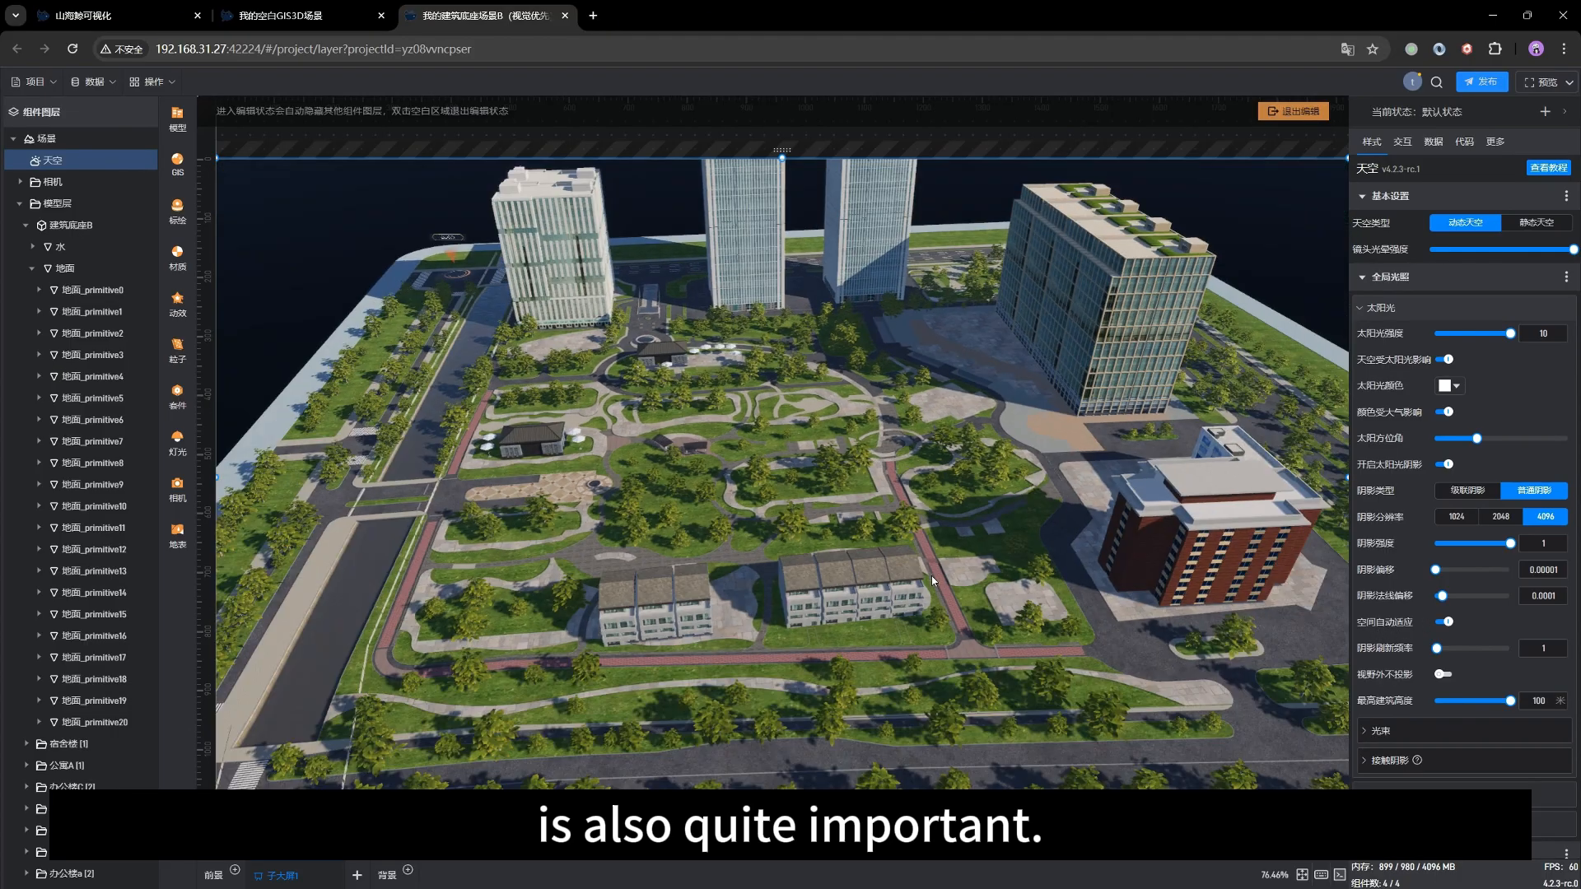
left_click_drag(880, 575, 739, 534)
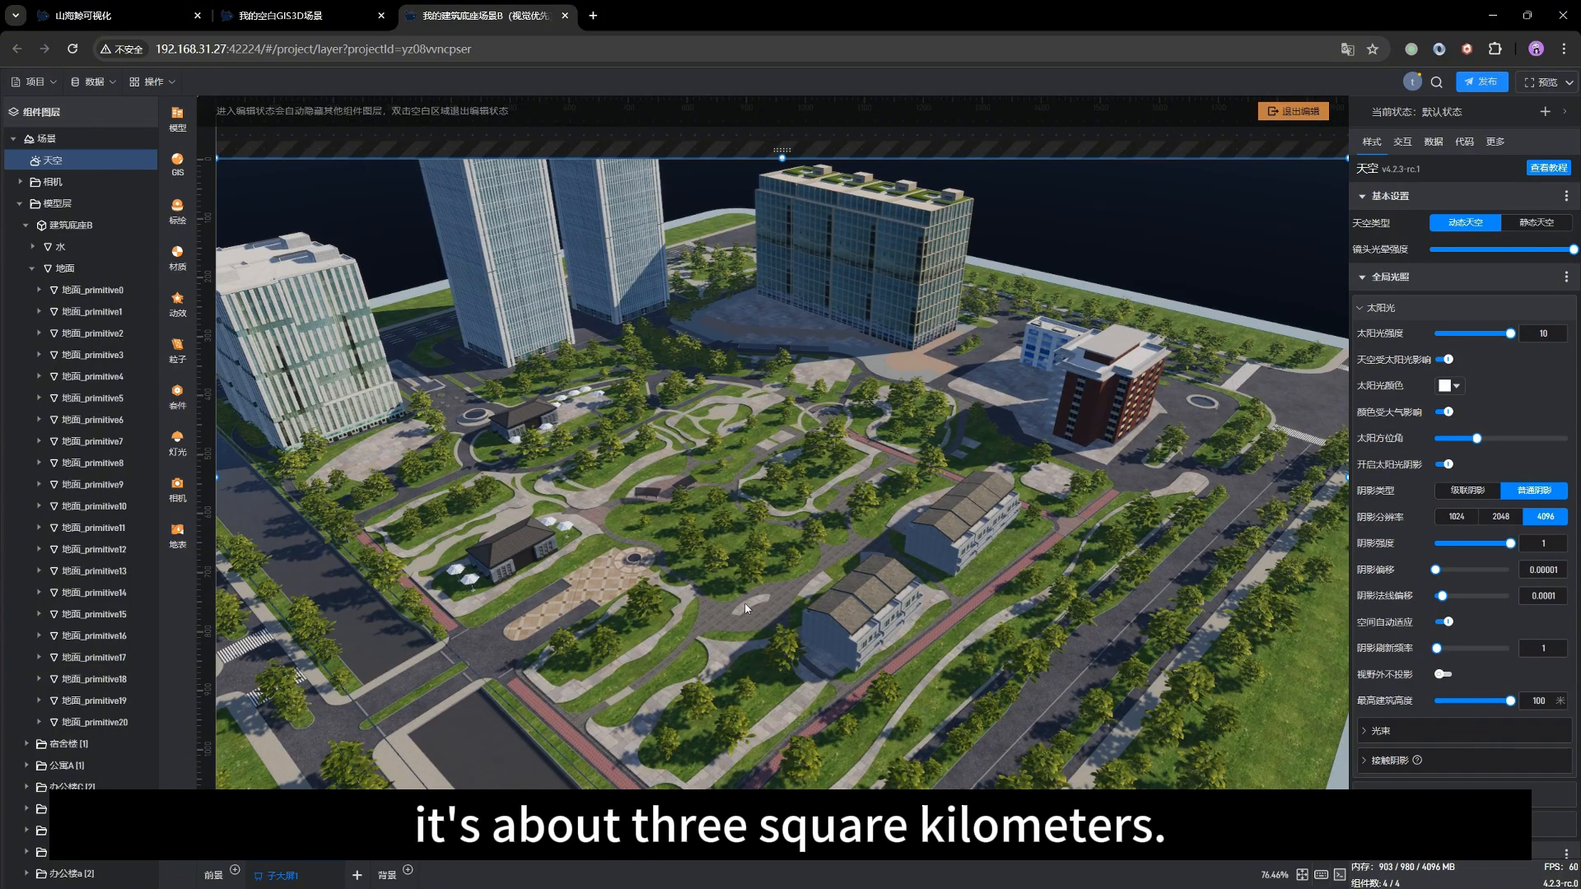
scroll(893, 561, "down", 5)
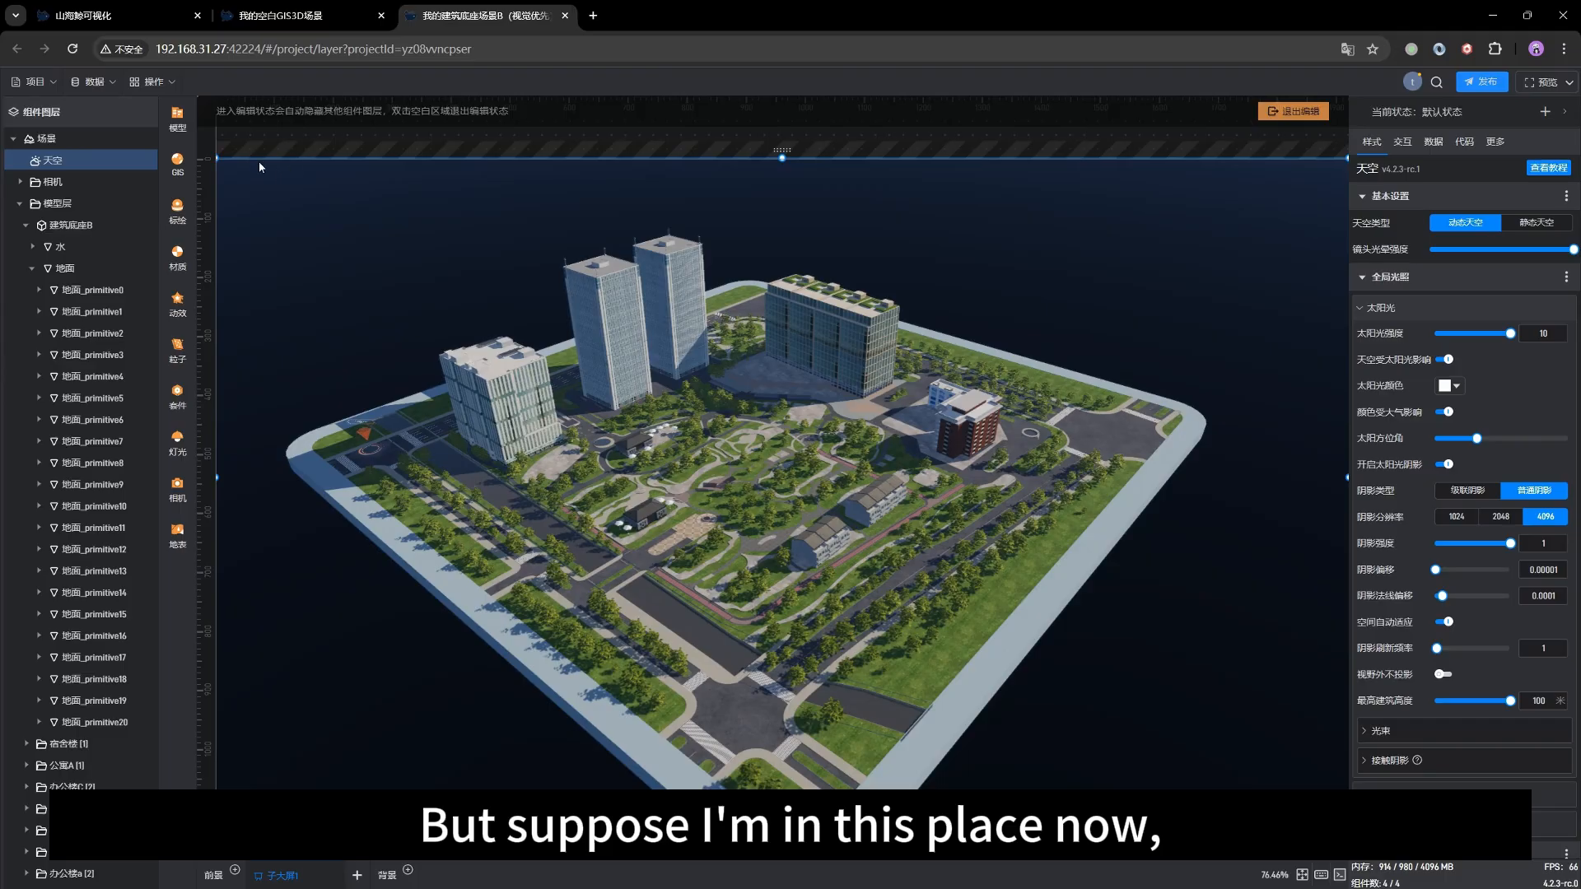
Place a large plane (平面) from the shape models near the middle of the building site.
left_click(186, 122)
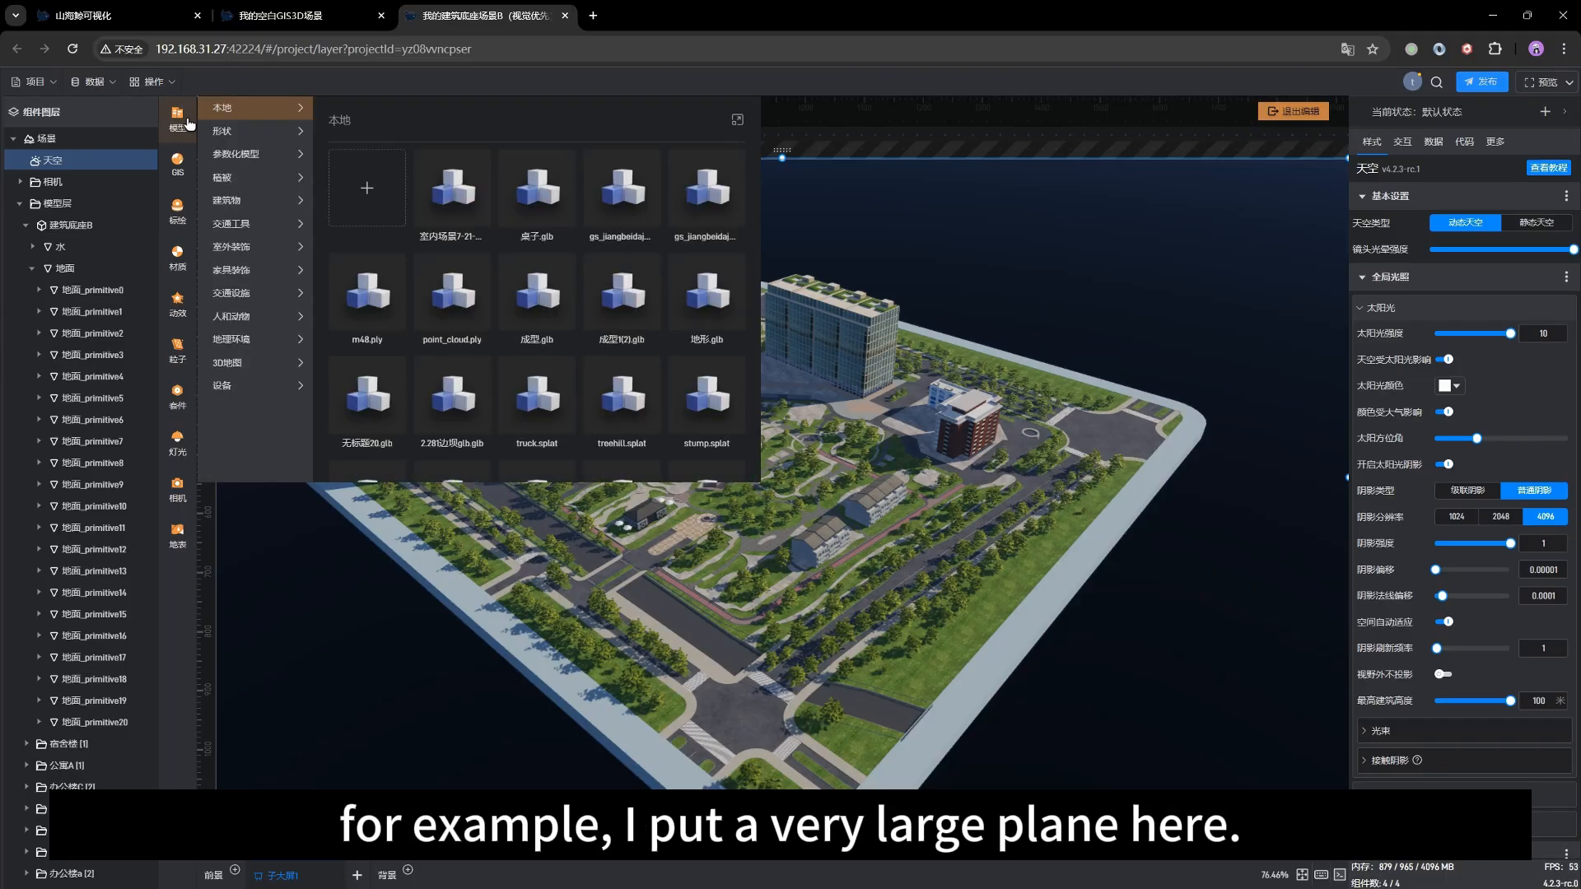
left_click(243, 145)
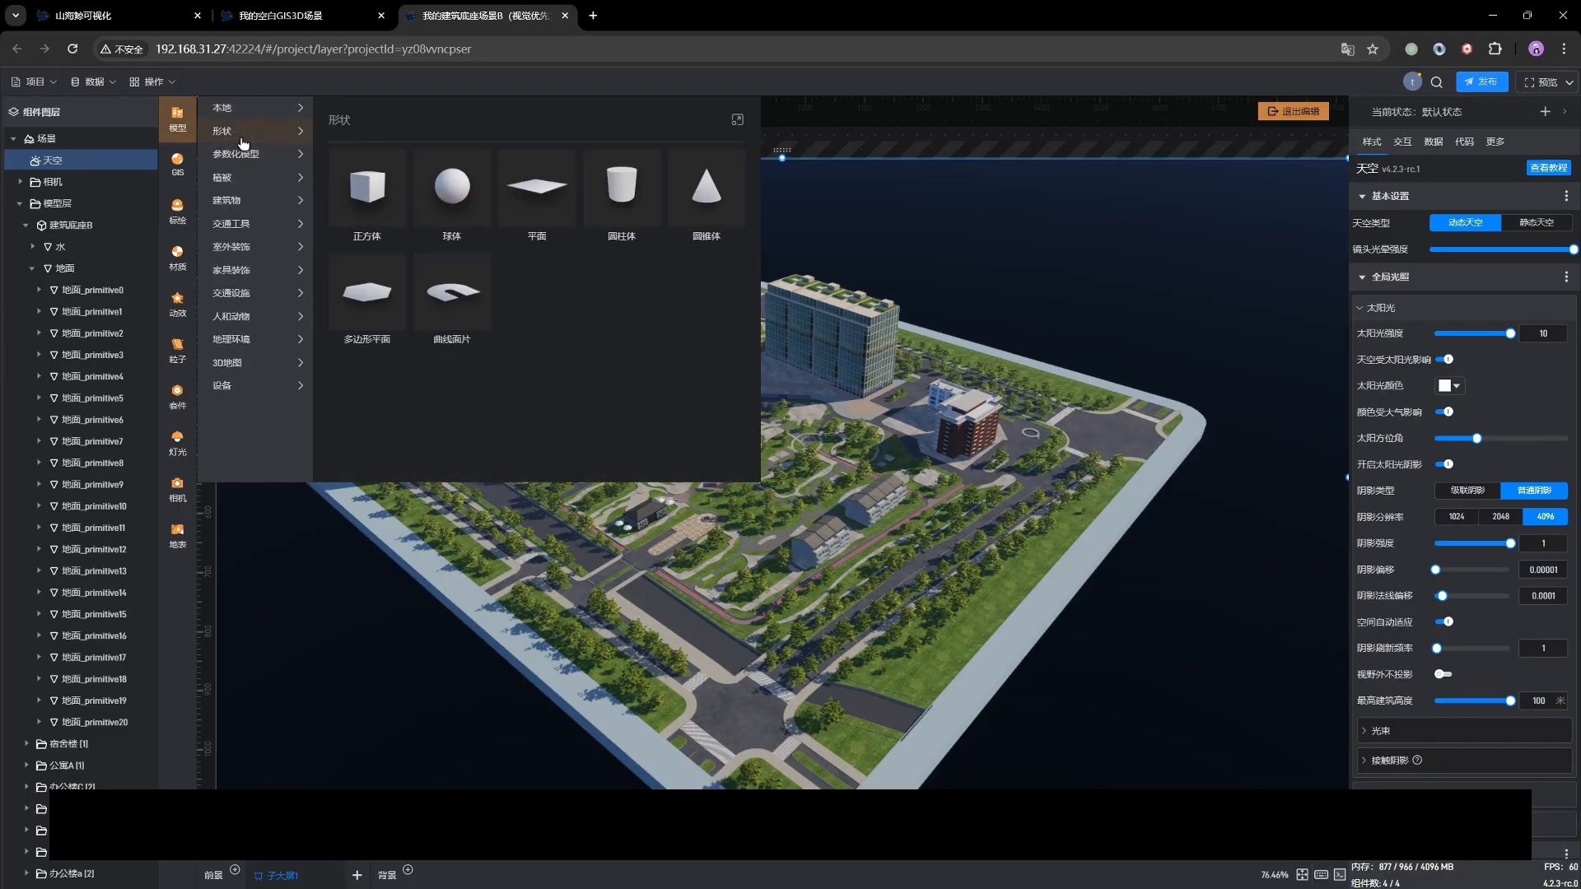
left_click(547, 204)
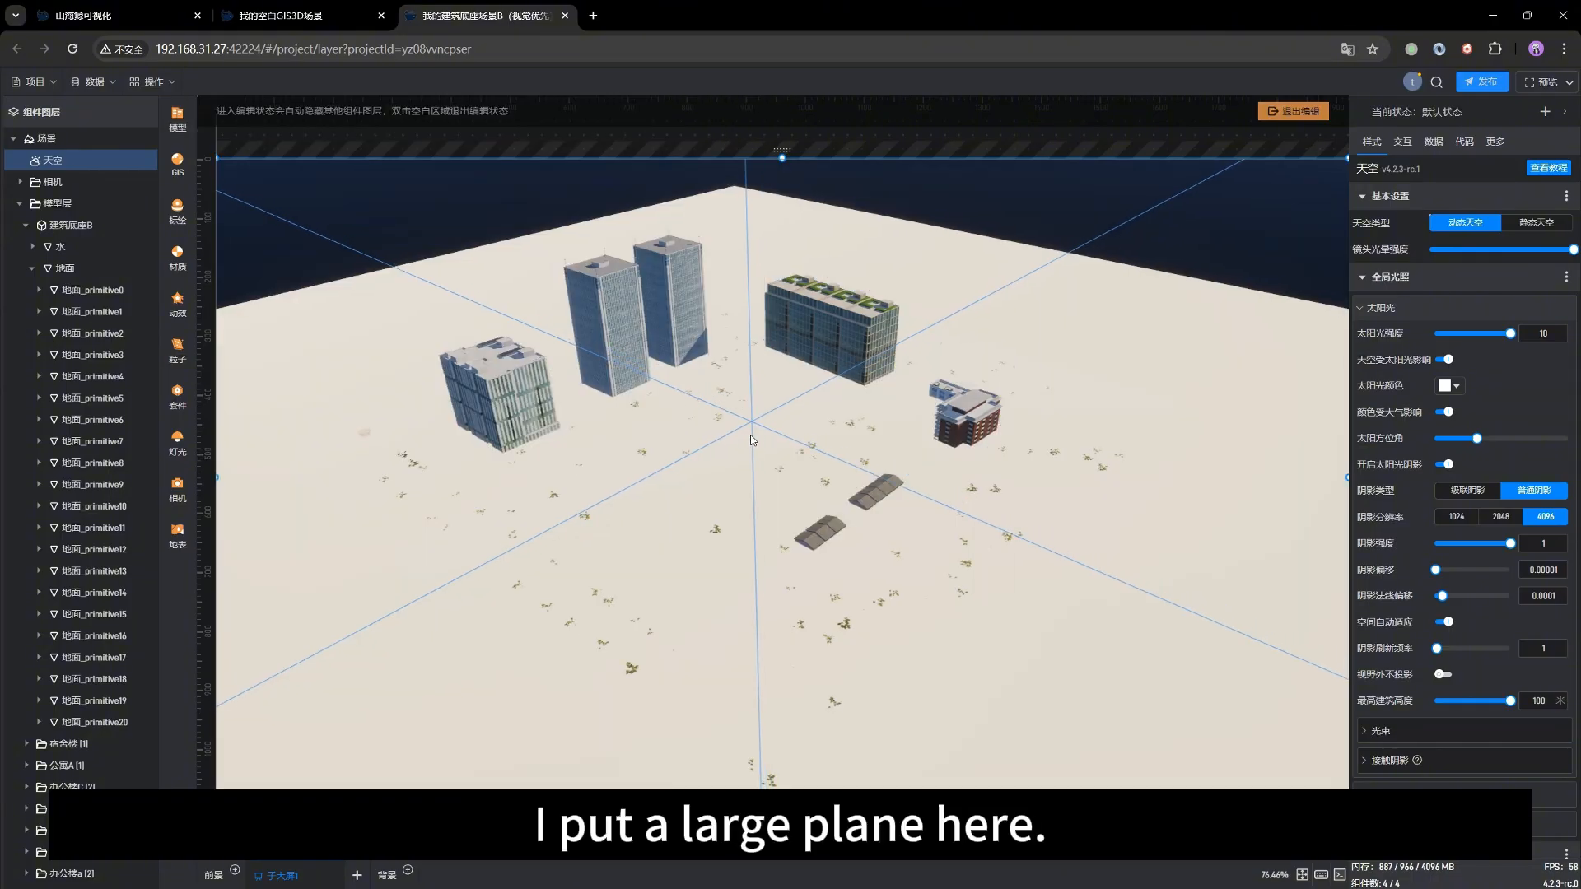
left_click(750, 435)
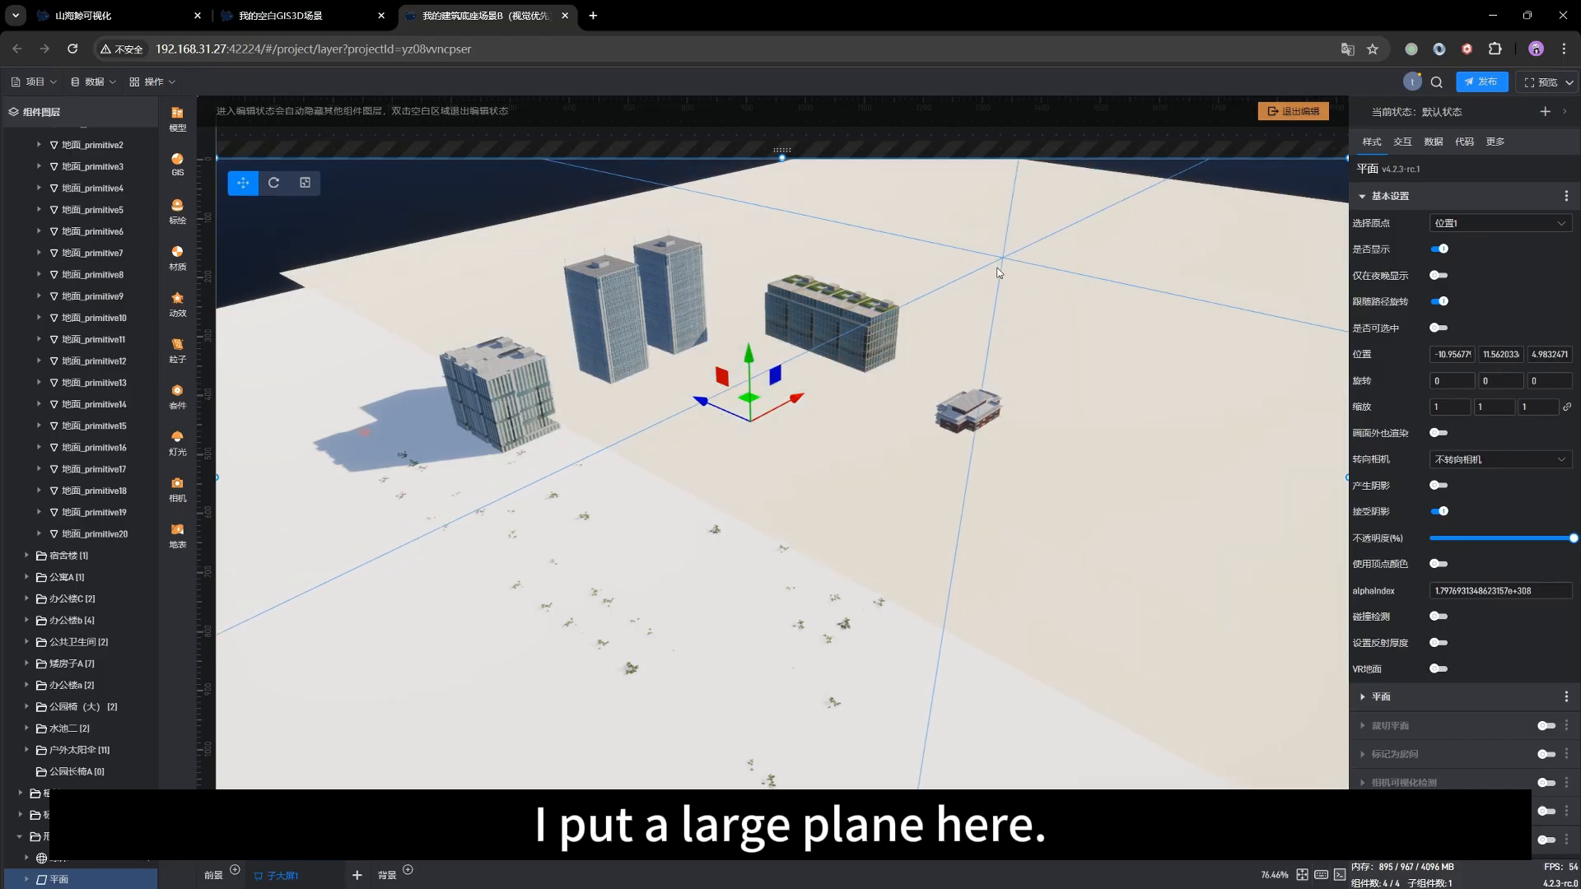
Finish placing the plane, lower it beneath the site's ground to a height of about -2.72, and reopen the sky settings.
right_click(996, 267)
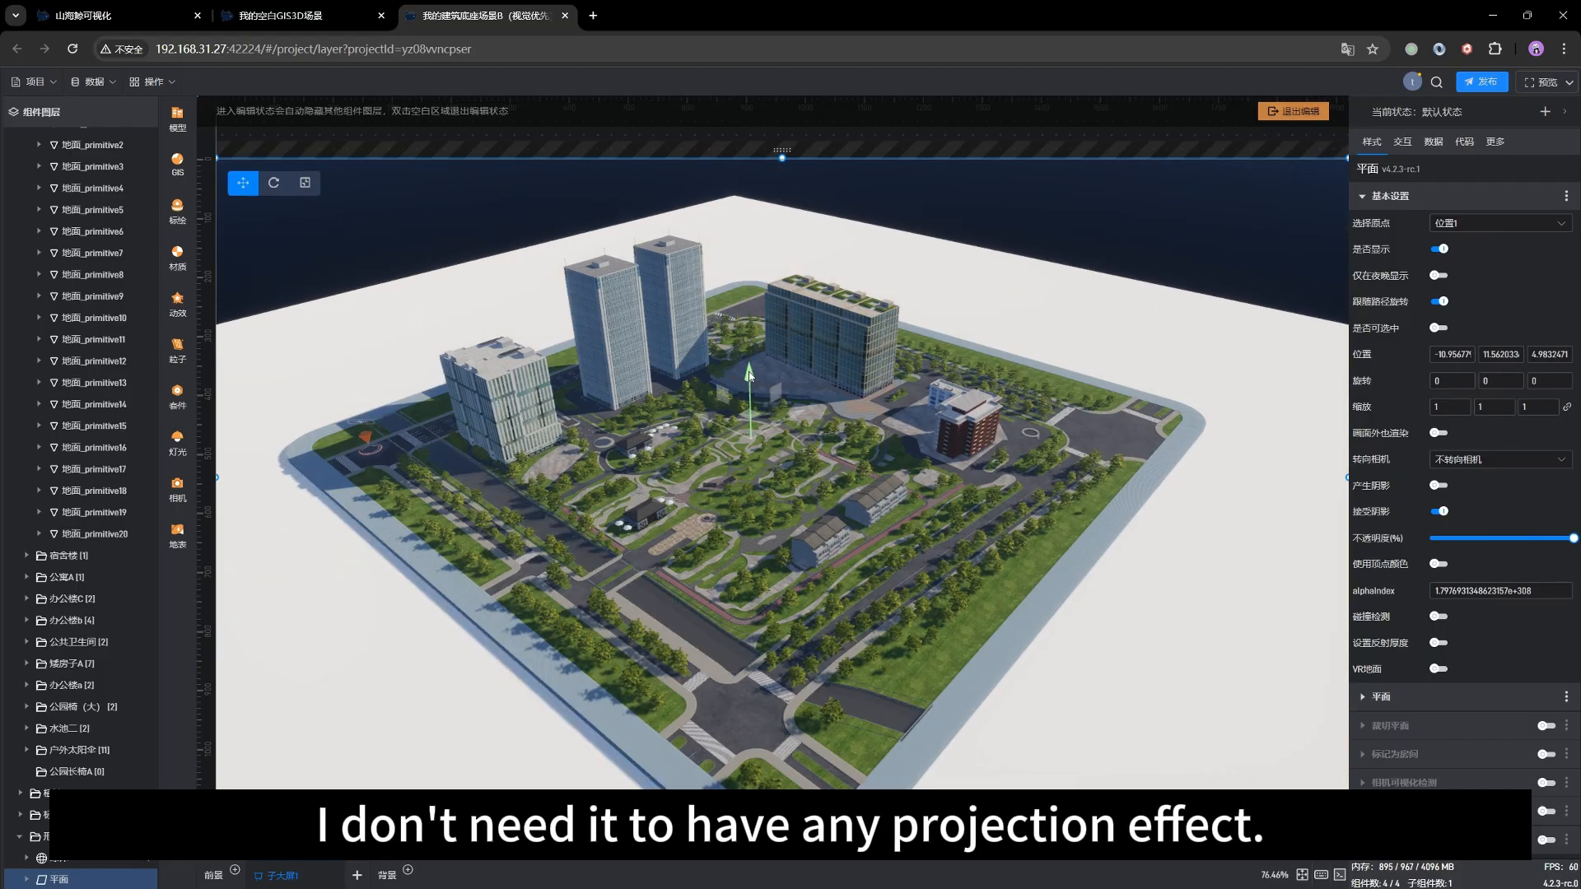
left_click_drag(749, 377, 749, 378)
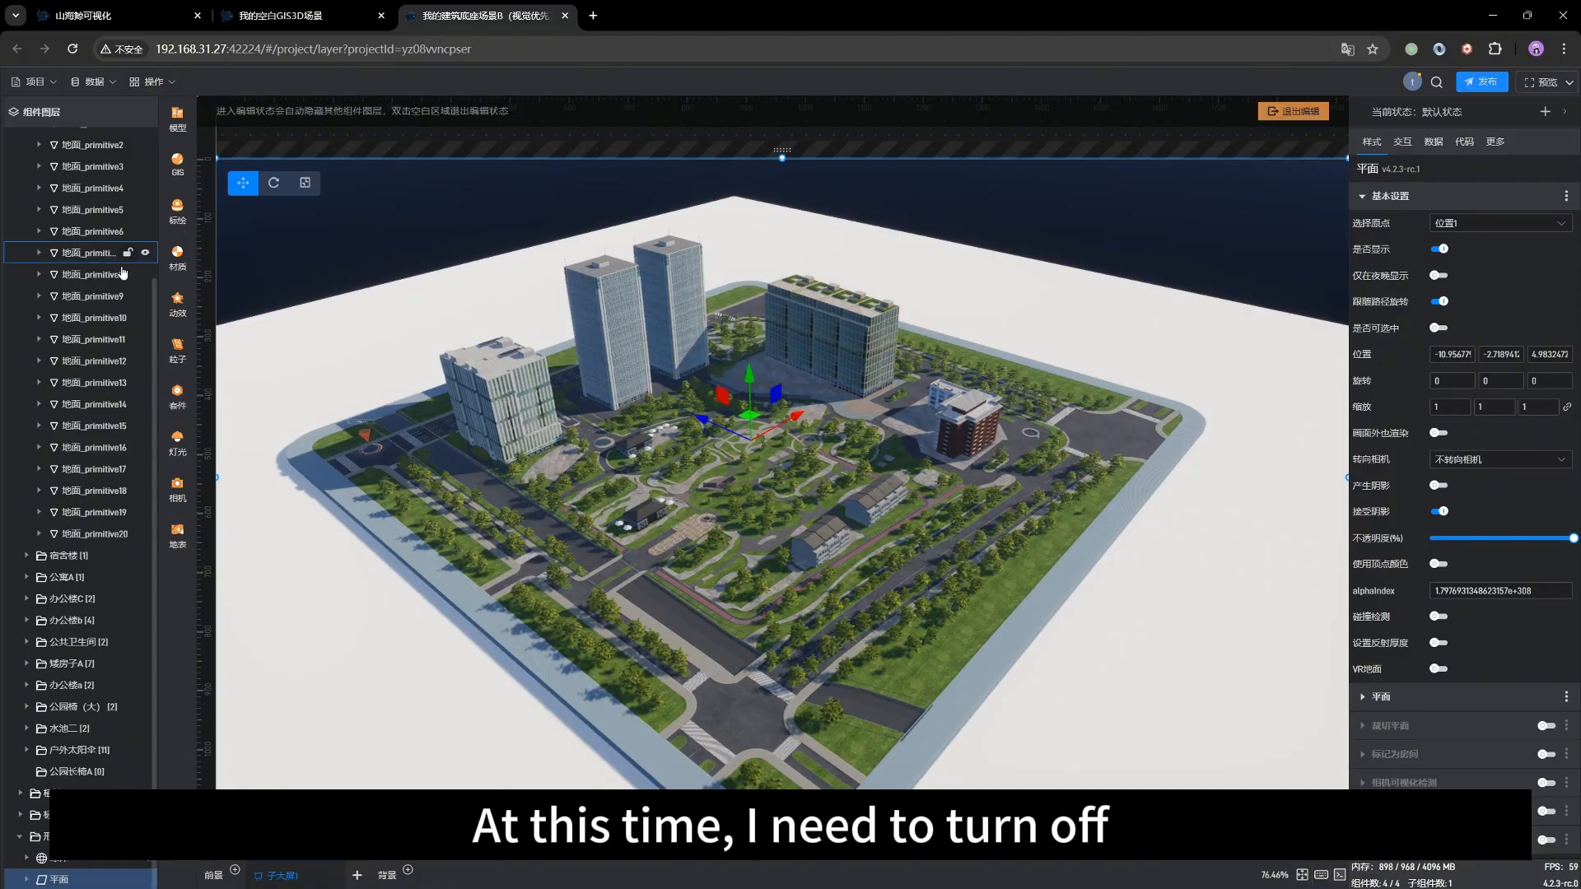
scroll(120, 275, "up", 2)
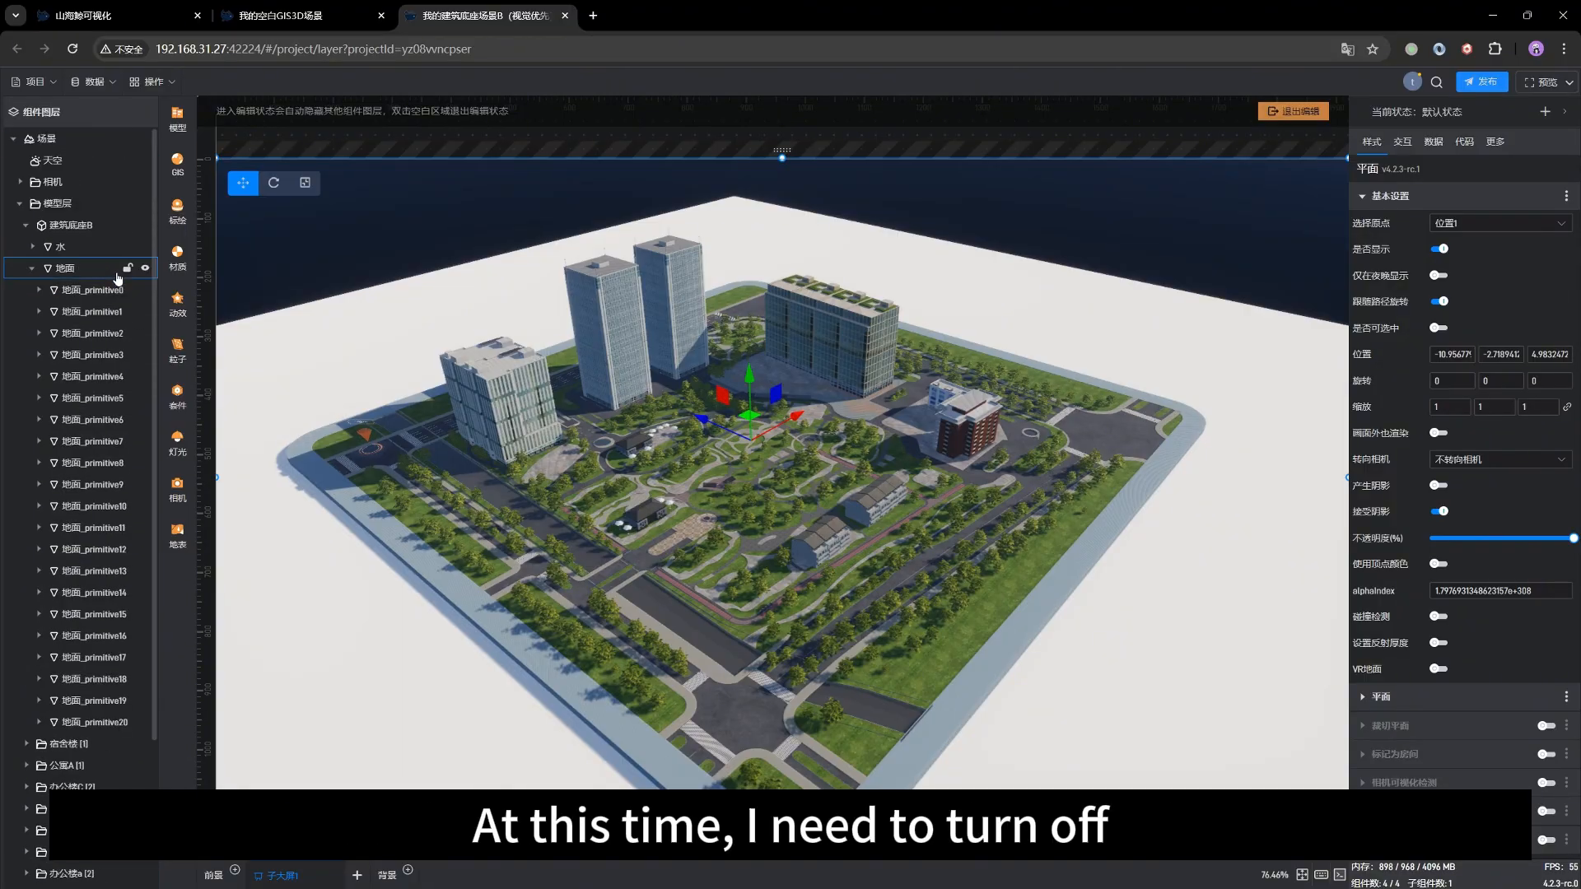
left_click(60, 162)
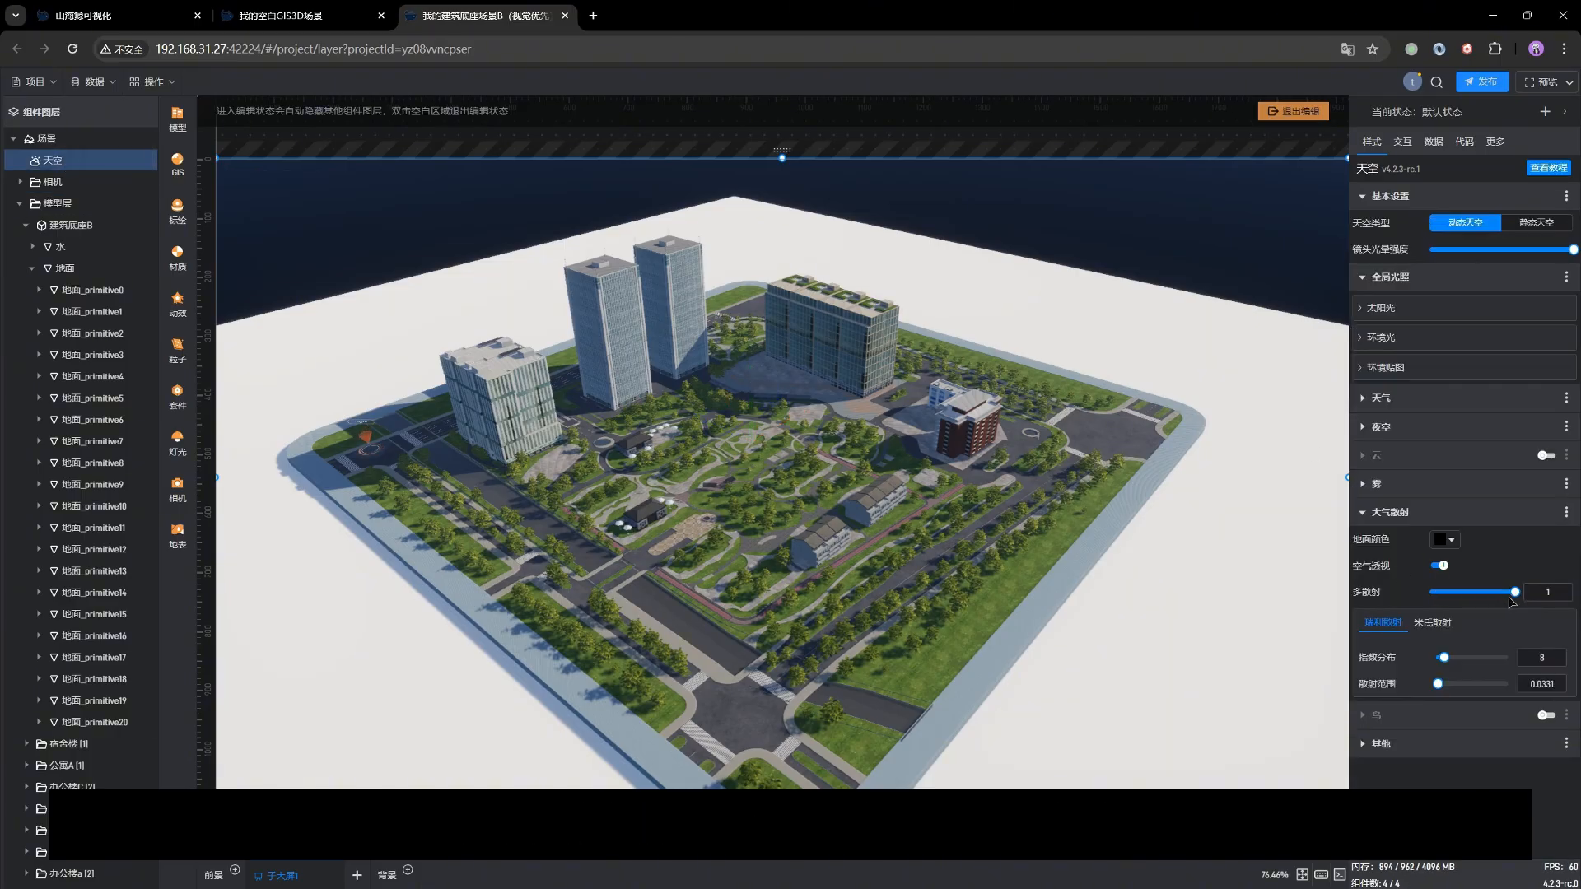
Select the large plane under the building site and delete it from the scene.
left_click(1103, 336)
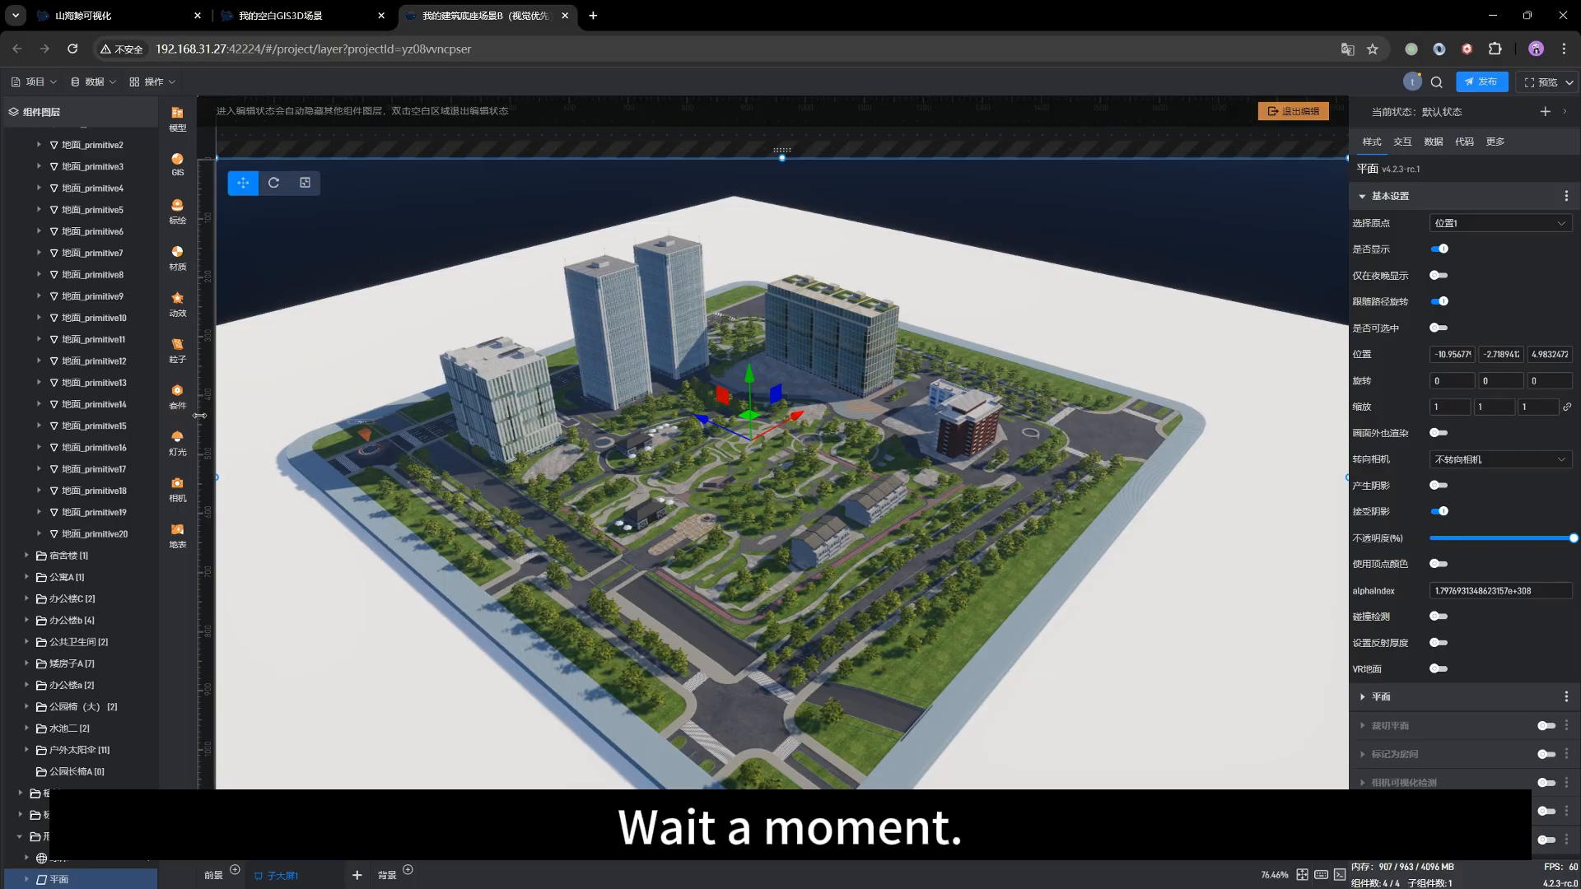
scroll(93, 423, "up", 3)
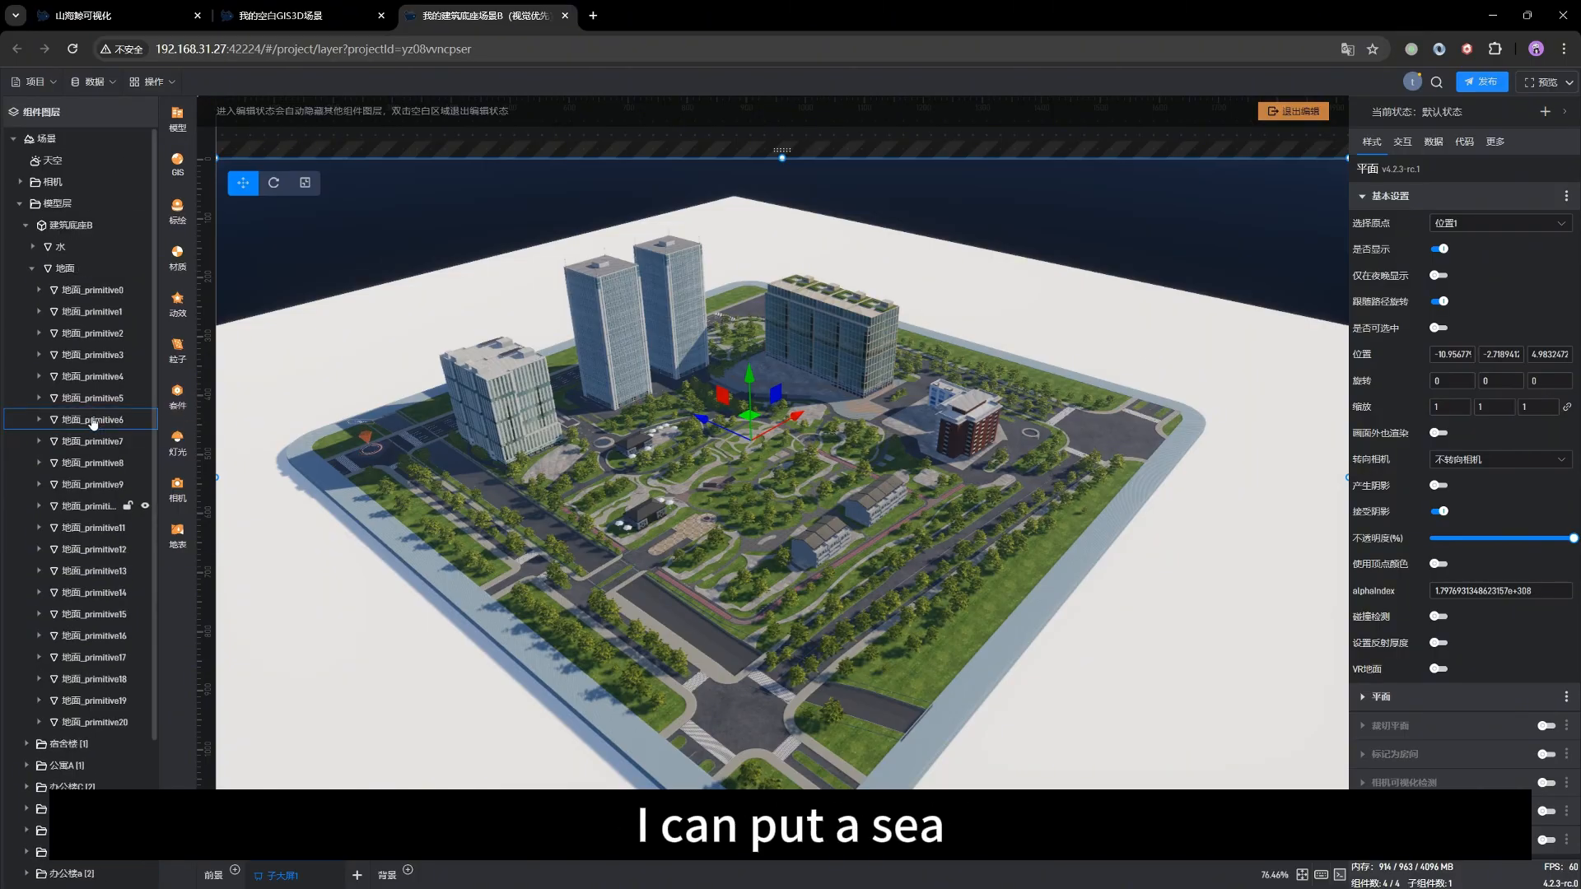
scroll(93, 422, "down", 3)
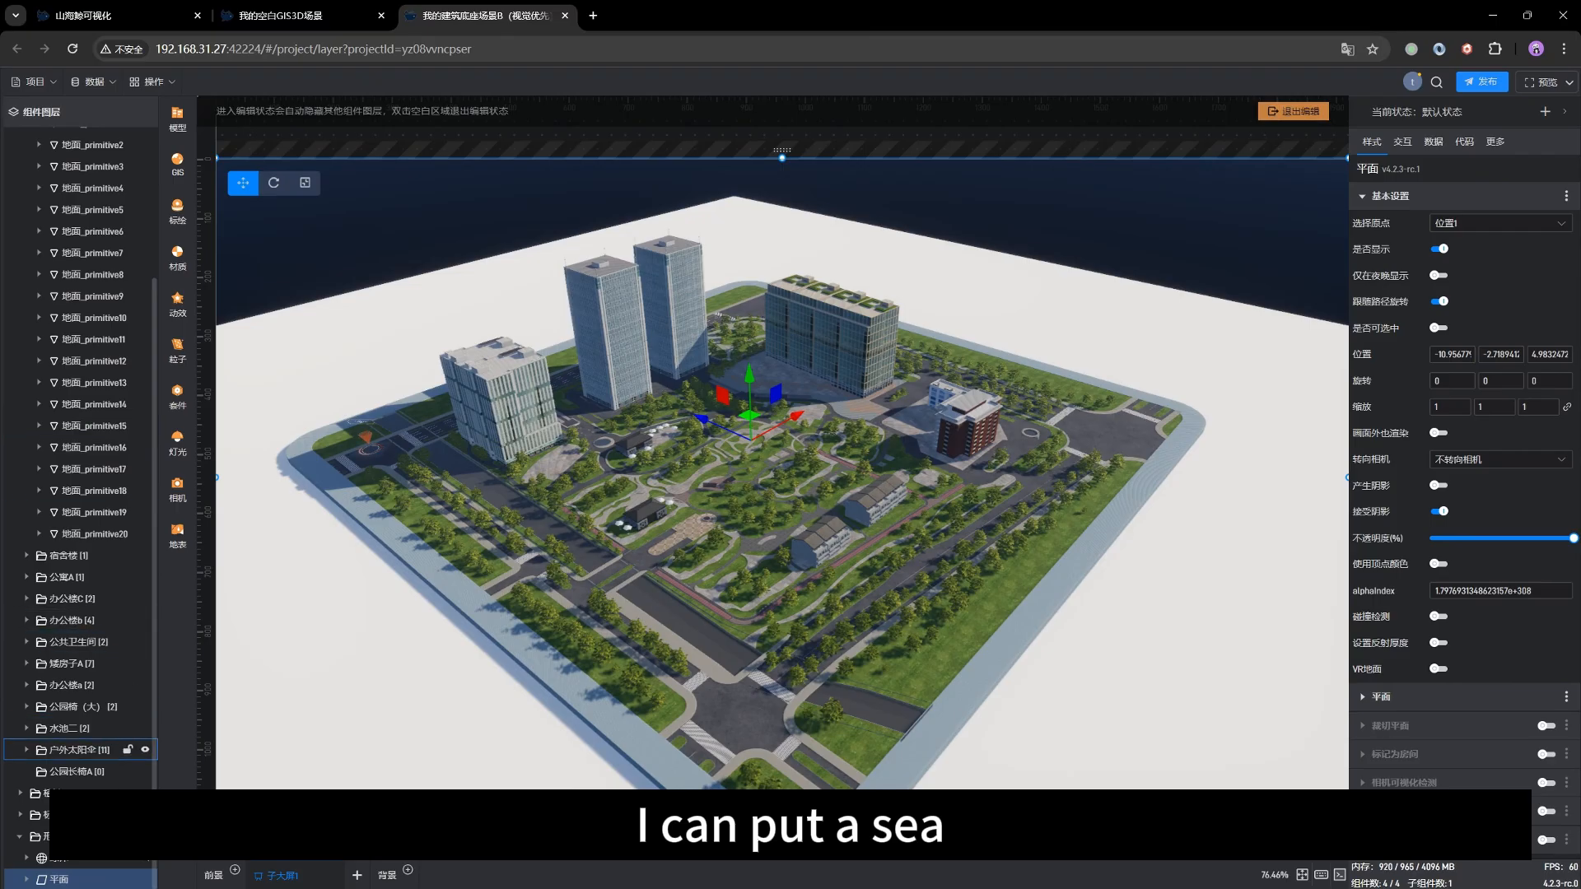
key("Delete")
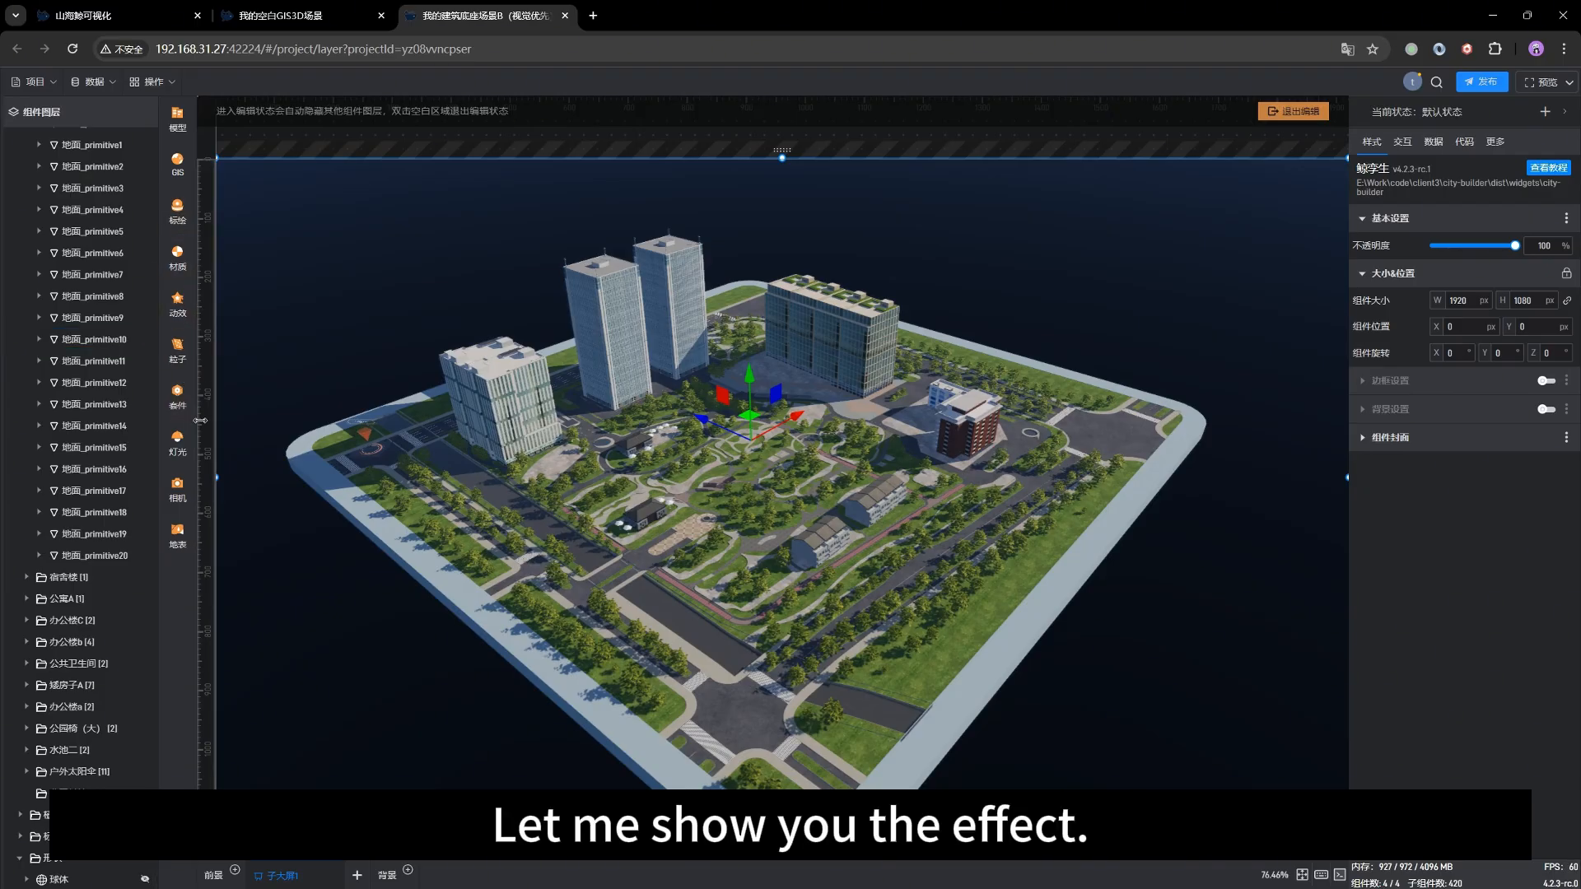
Place an ocean (海洋) surface at the building site and lower it to a height of about 0.24, beneath the ground.
left_click(177, 535)
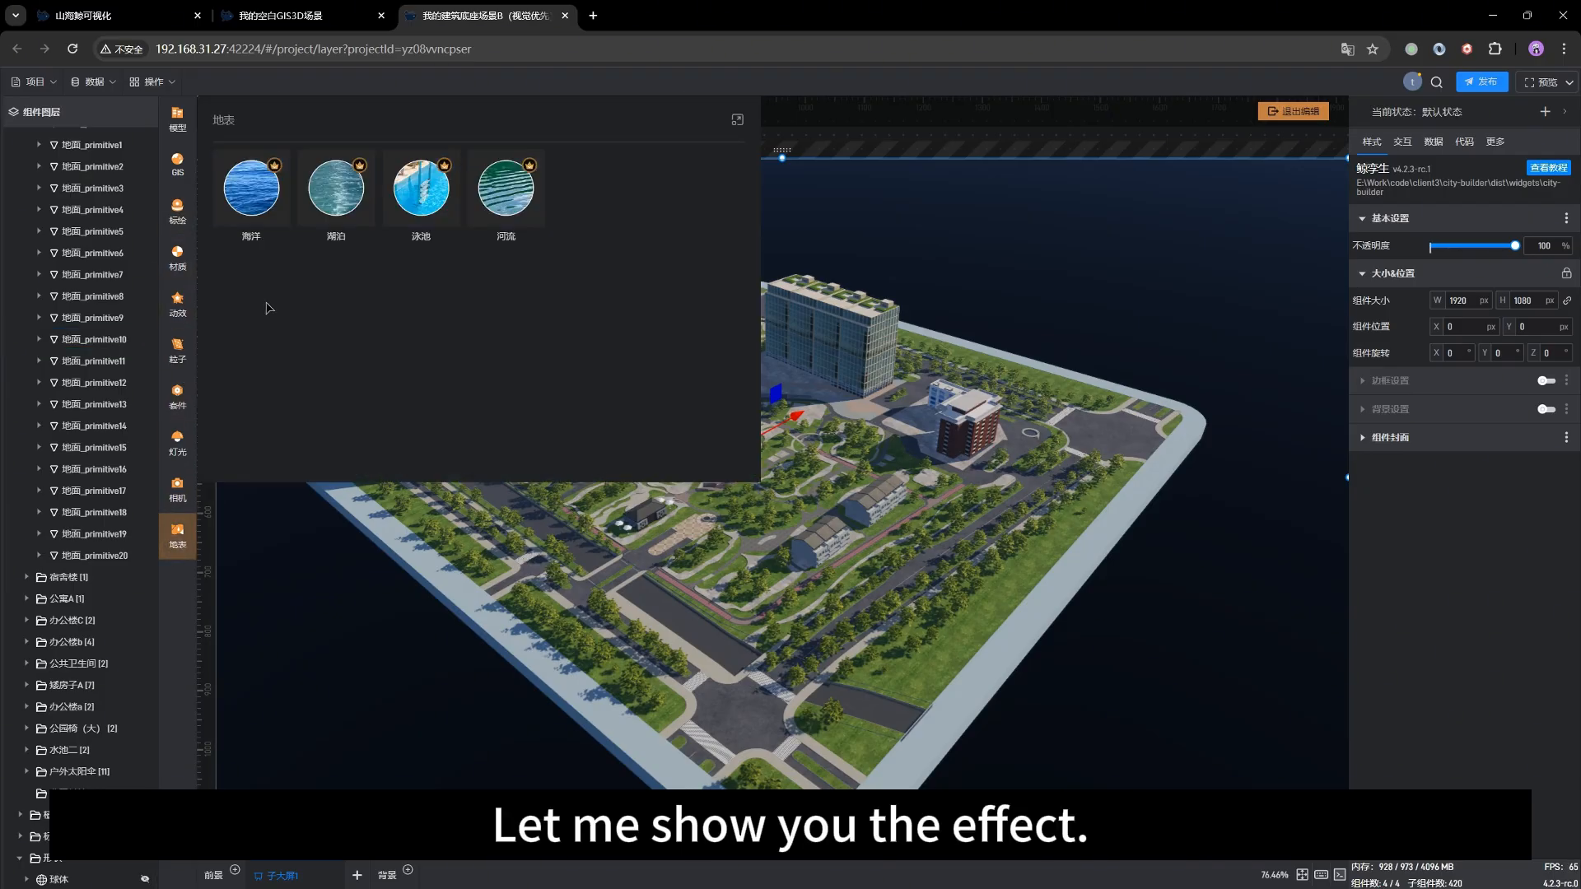
left_click(250, 201)
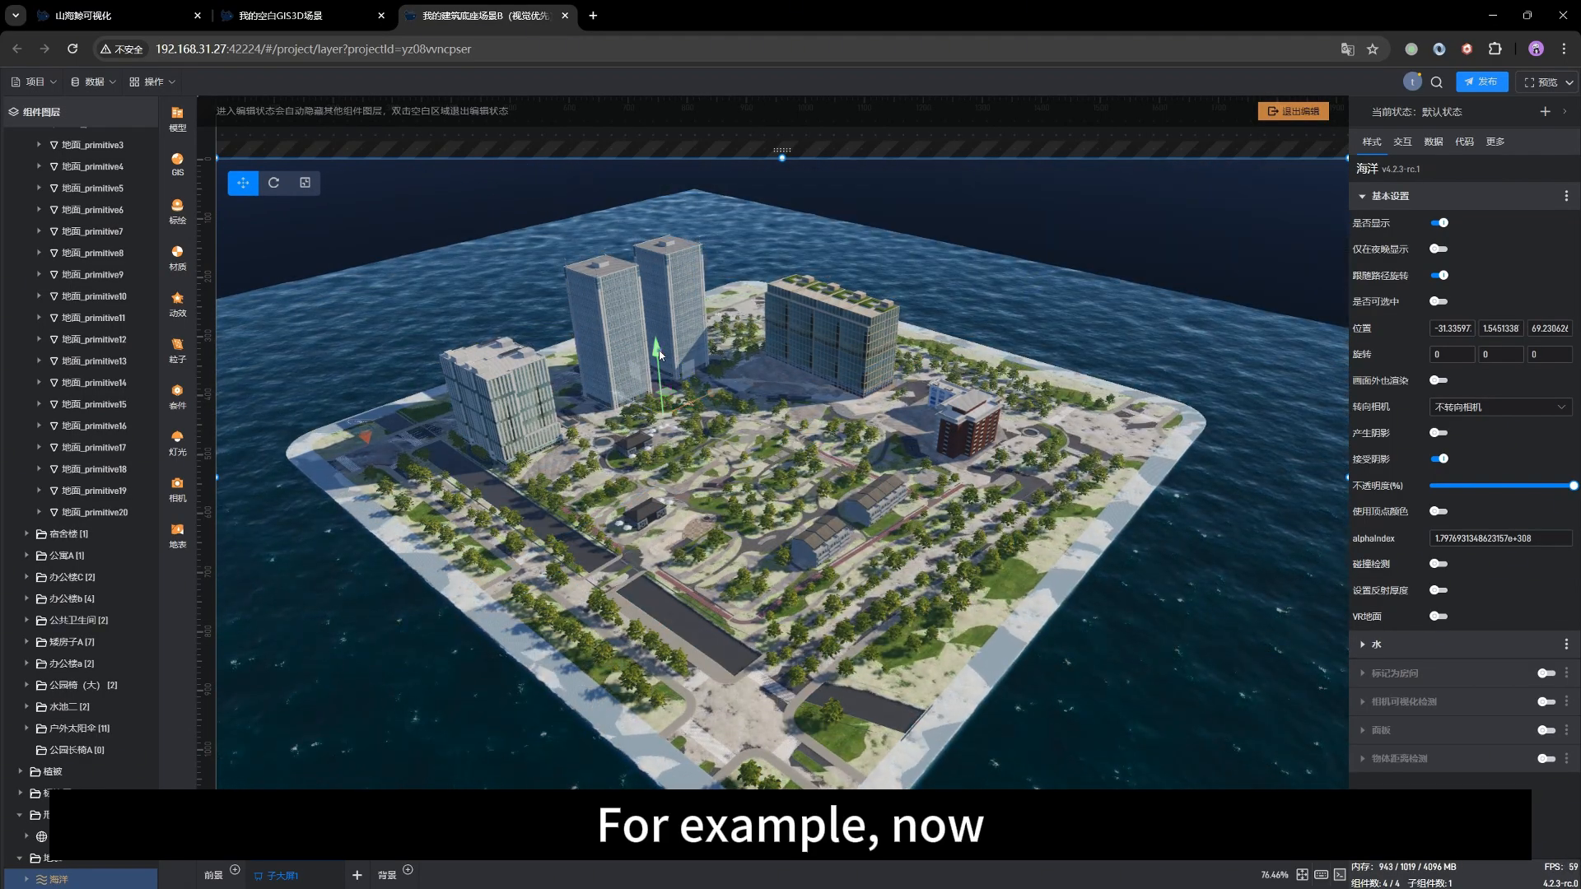
left_click_drag(658, 356, 658, 358)
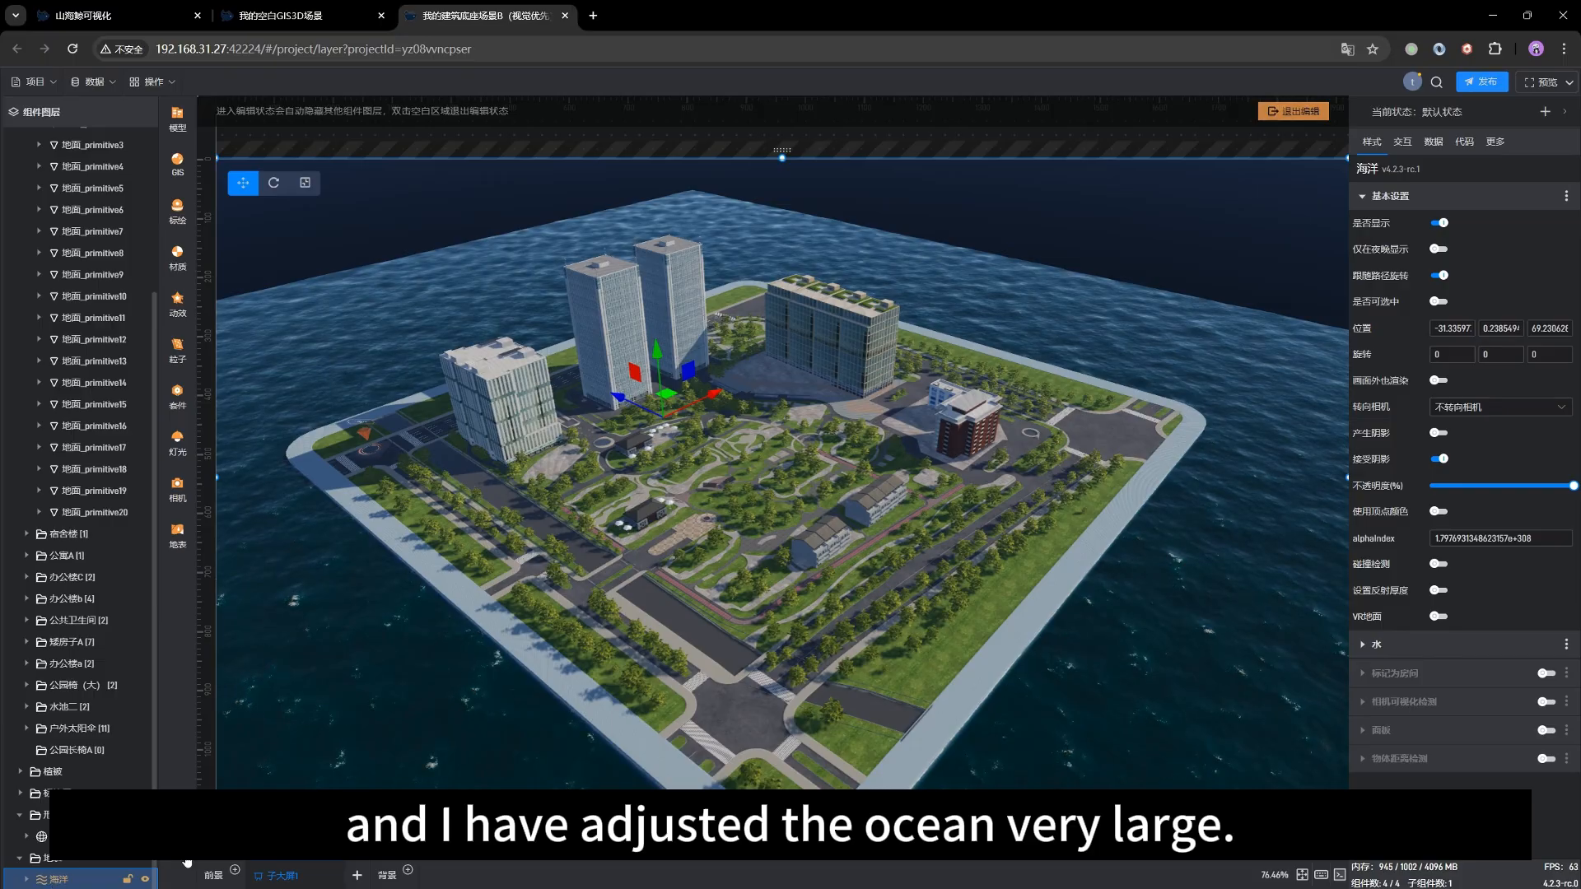
Set the ocean's water size (尺寸) to 10000 in width and 10000 in height.
left_click(1398, 647)
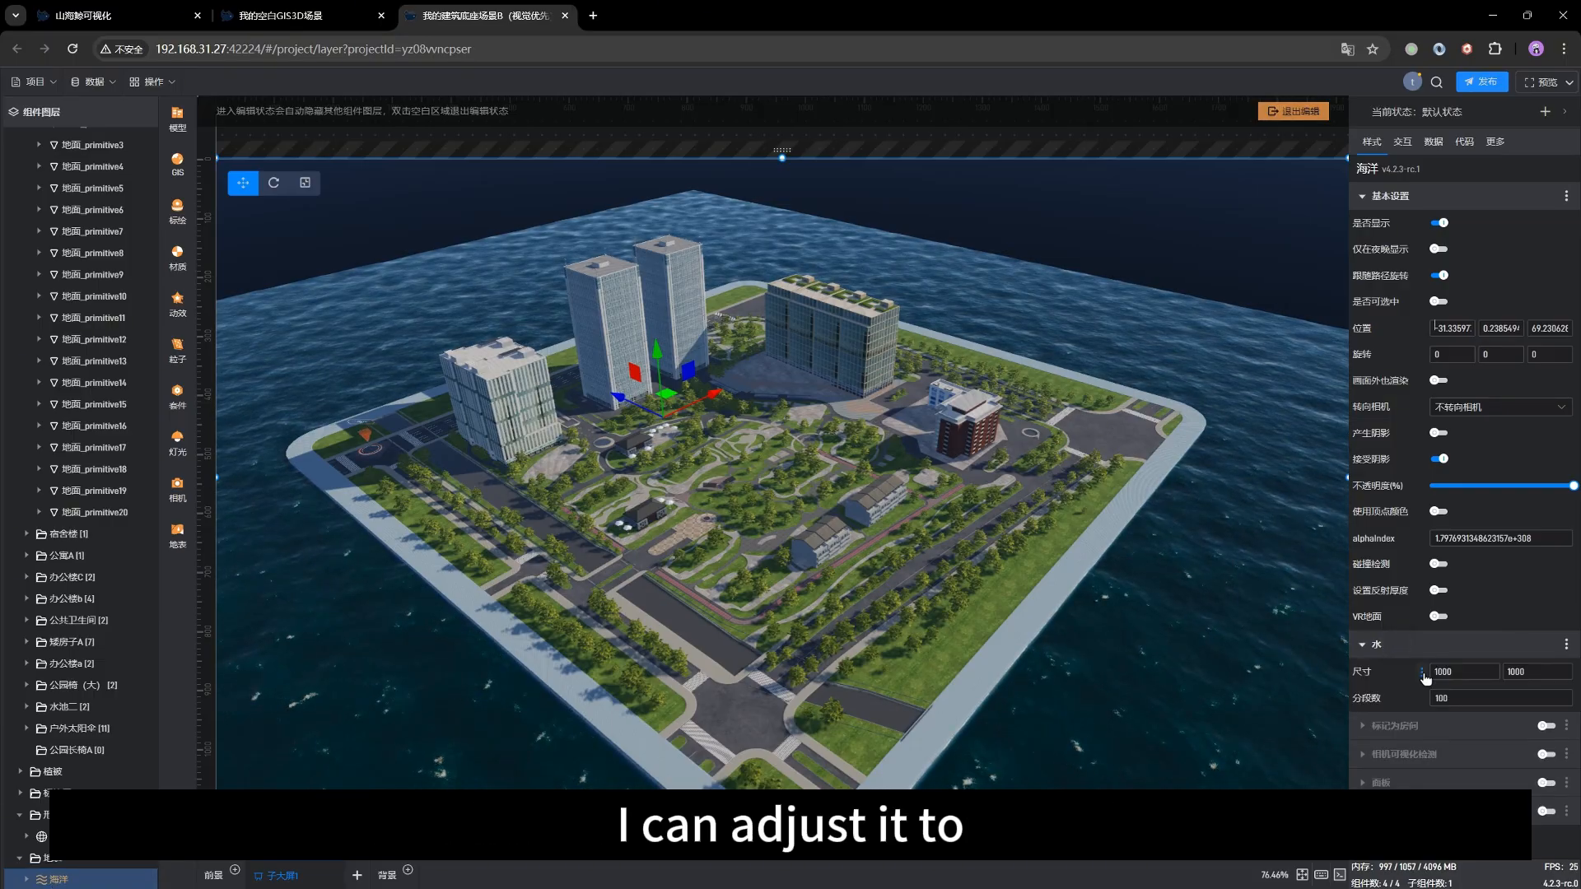
left_click(1467, 673)
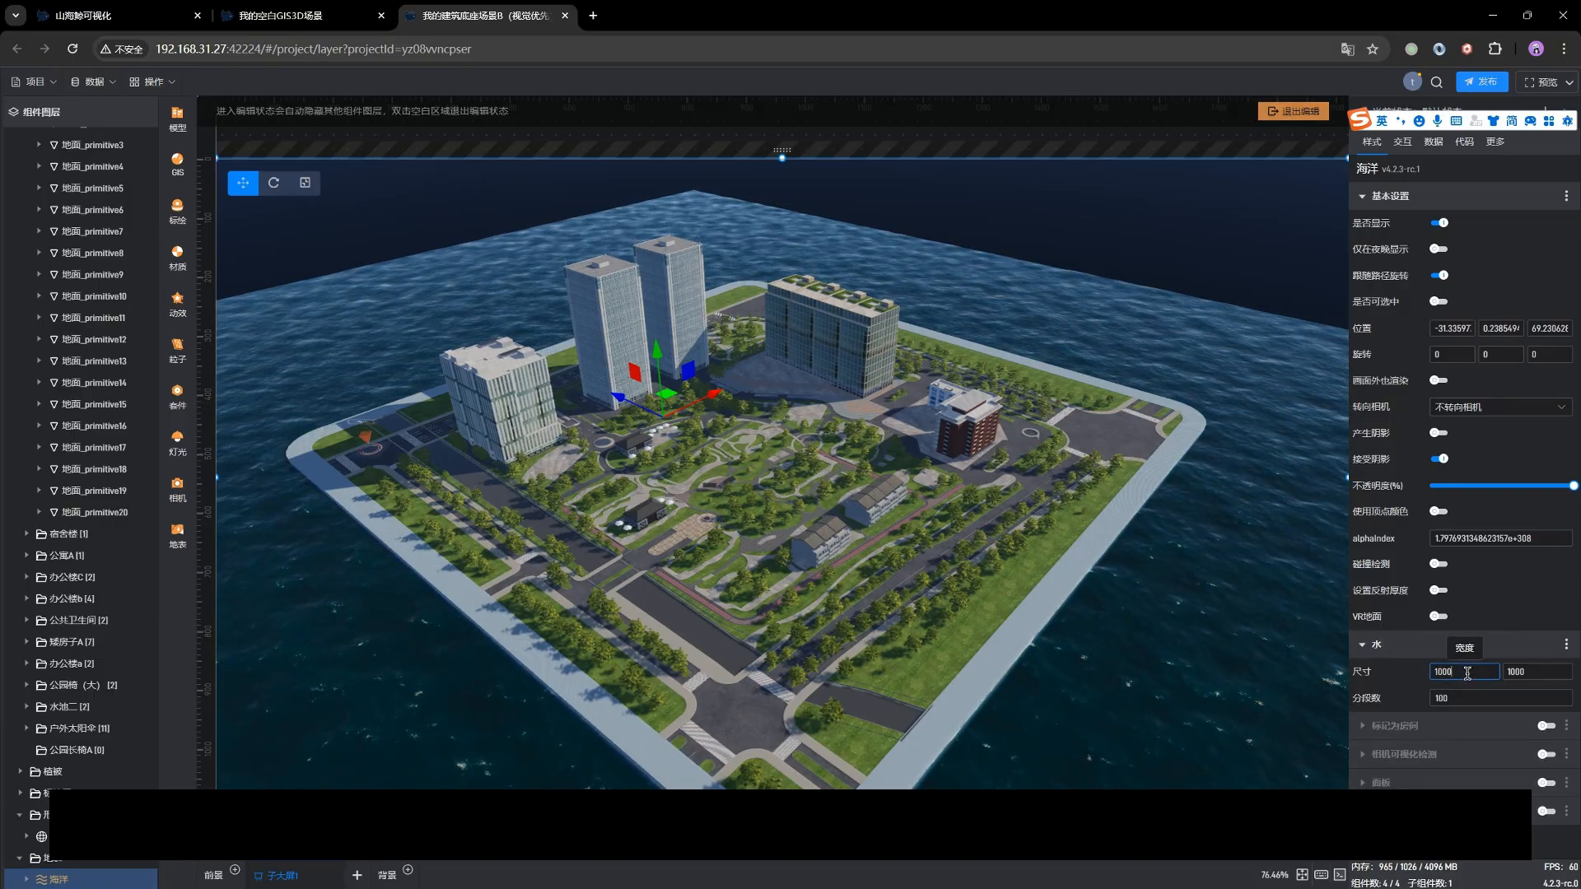
type("0")
left_click(1540, 672)
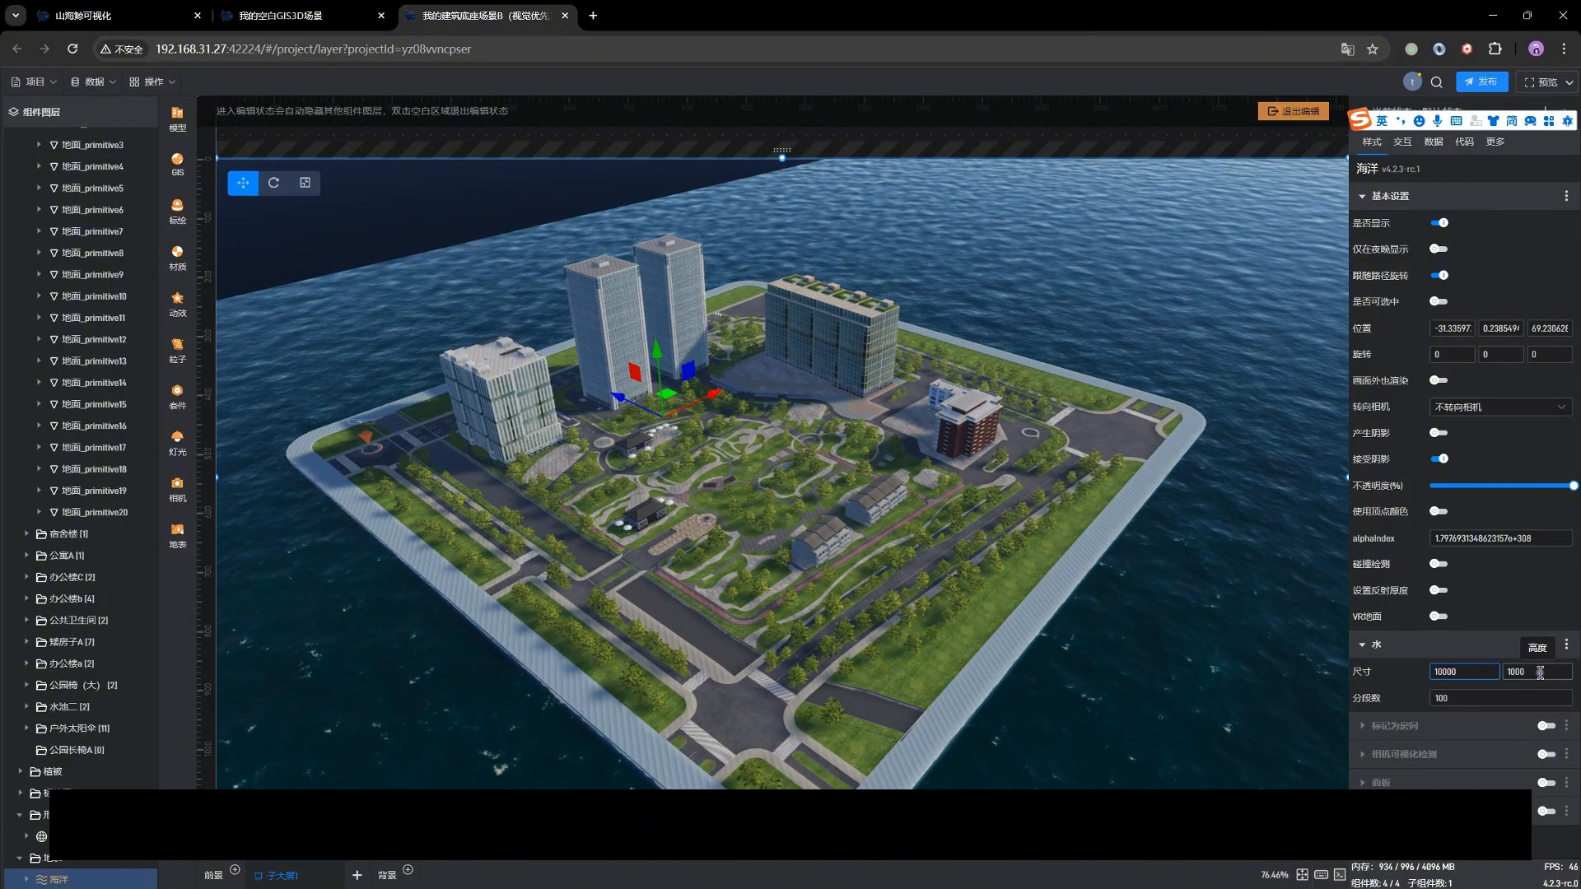
type("0")
Examine the shadow quality across the whole site and in the garden with the enlarged ocean around it.
left_click_drag(826, 663, 878, 626)
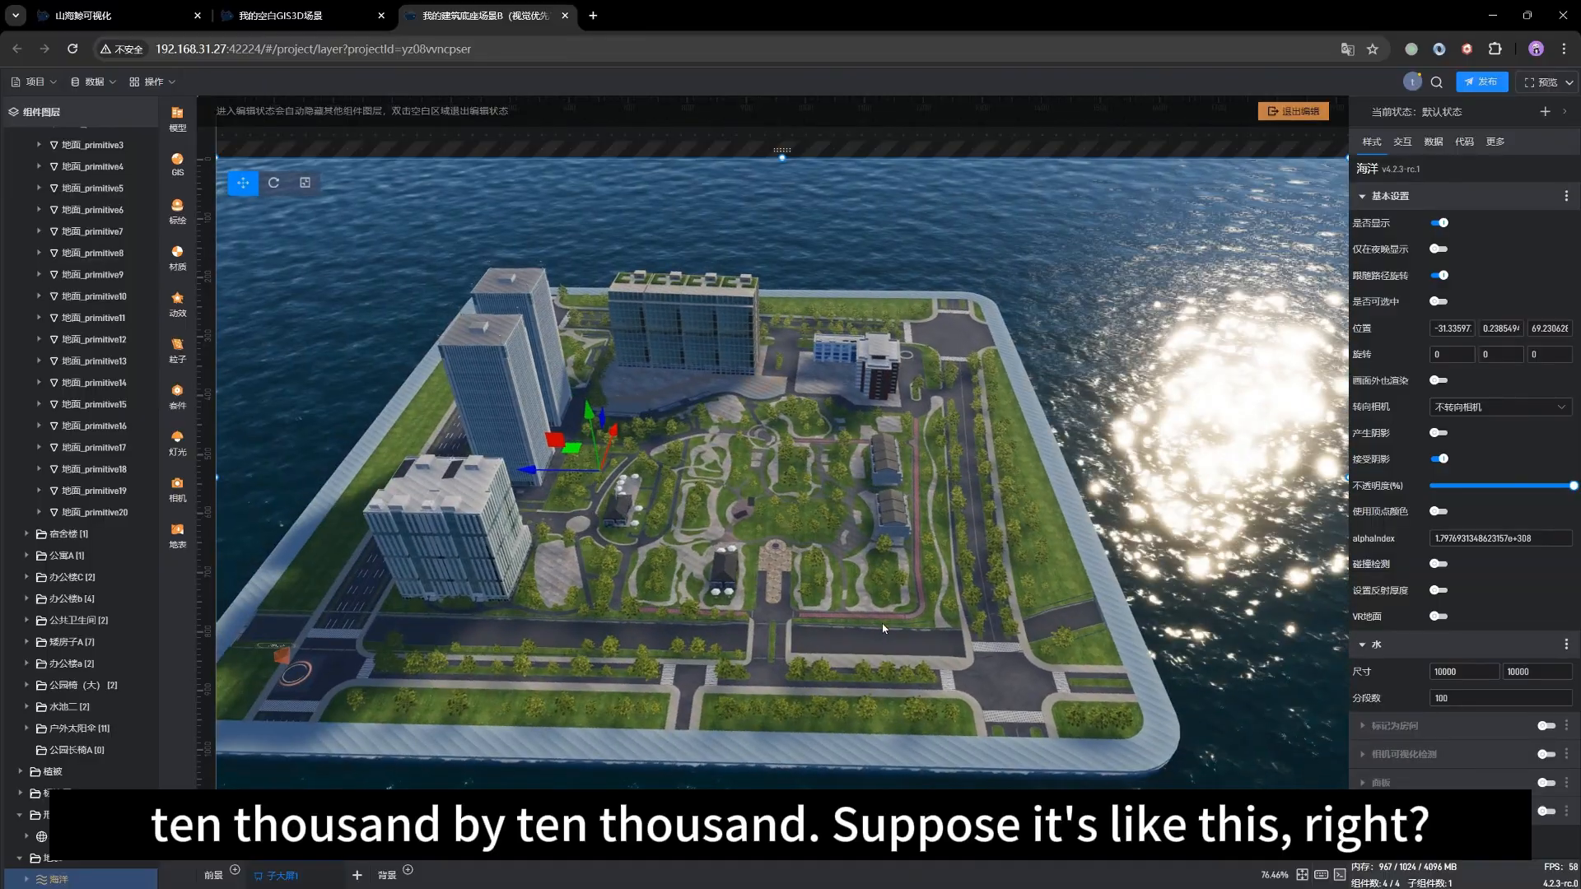
scroll(858, 596, "down", 3)
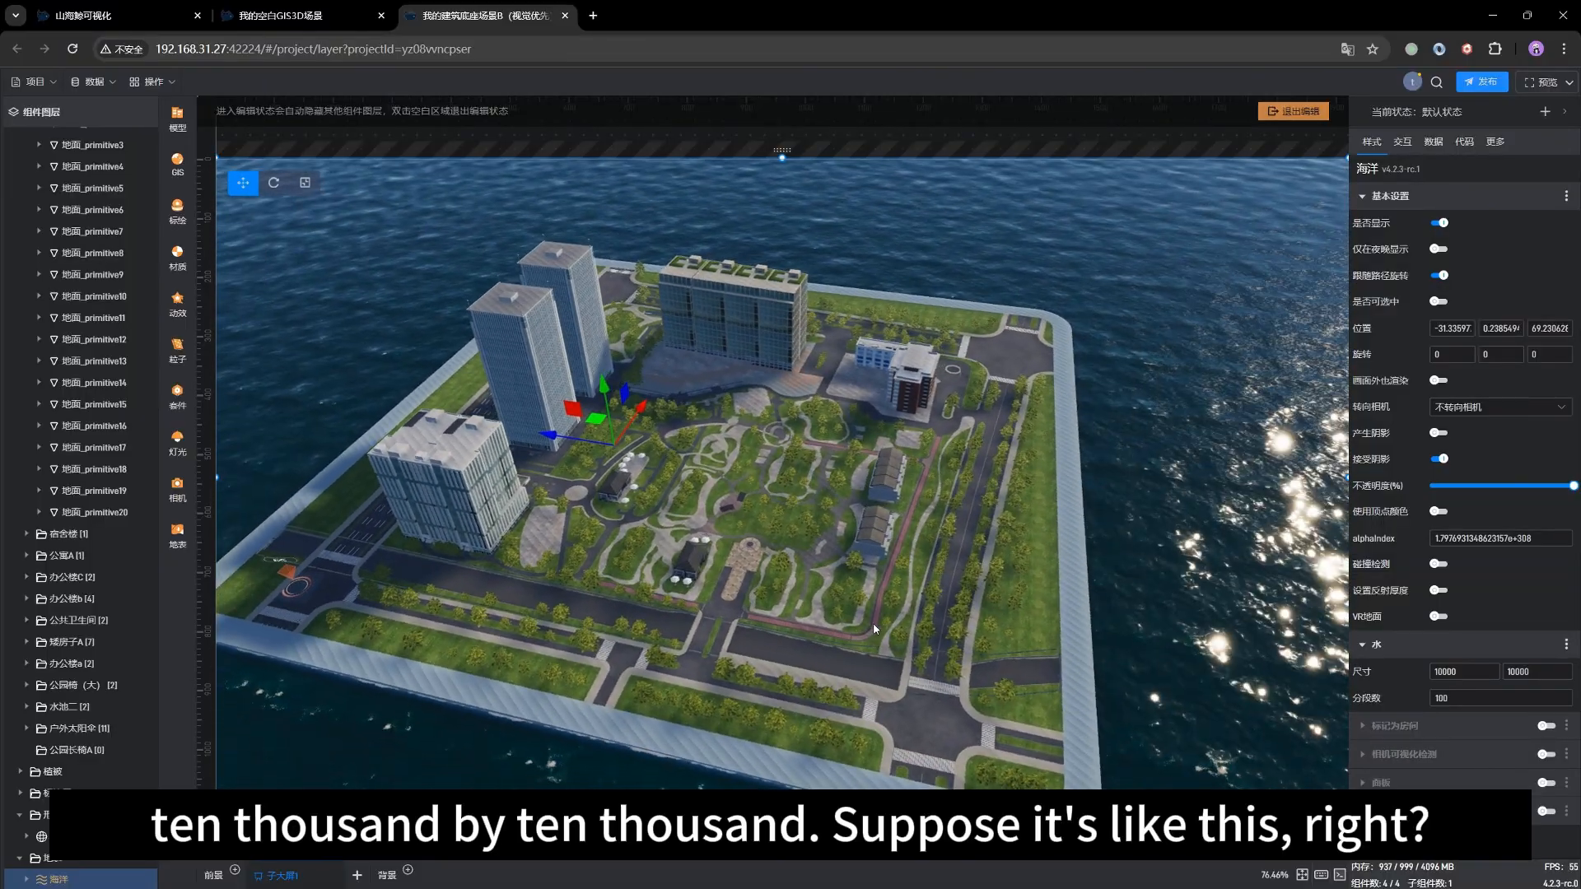
scroll(817, 609, "down", 5)
left_click_drag(817, 609, 609, 596)
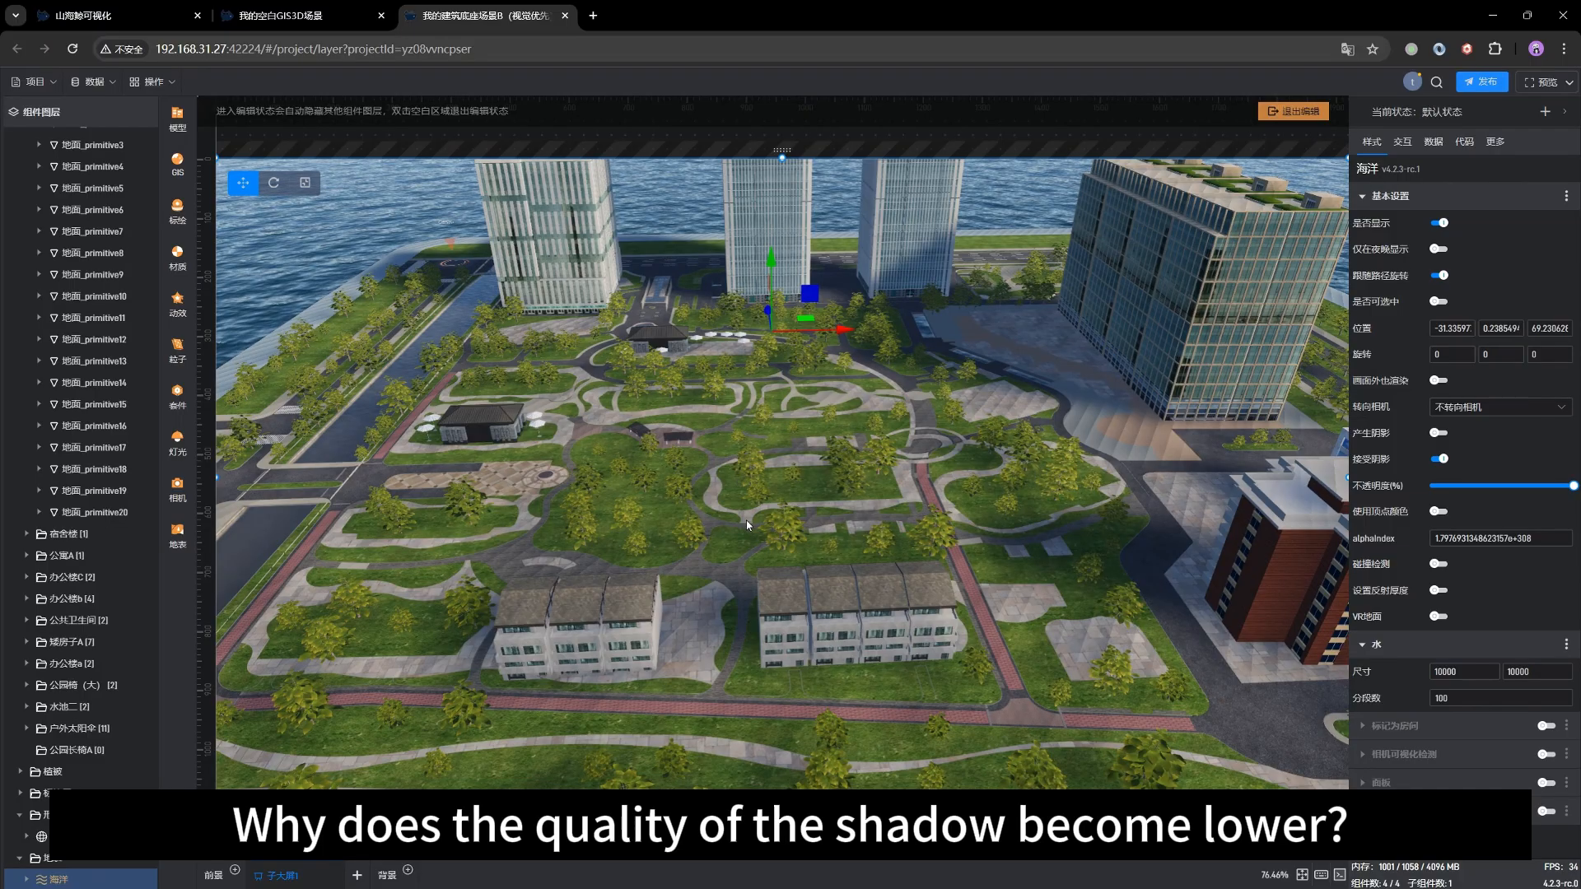
scroll(746, 520, "down", 5)
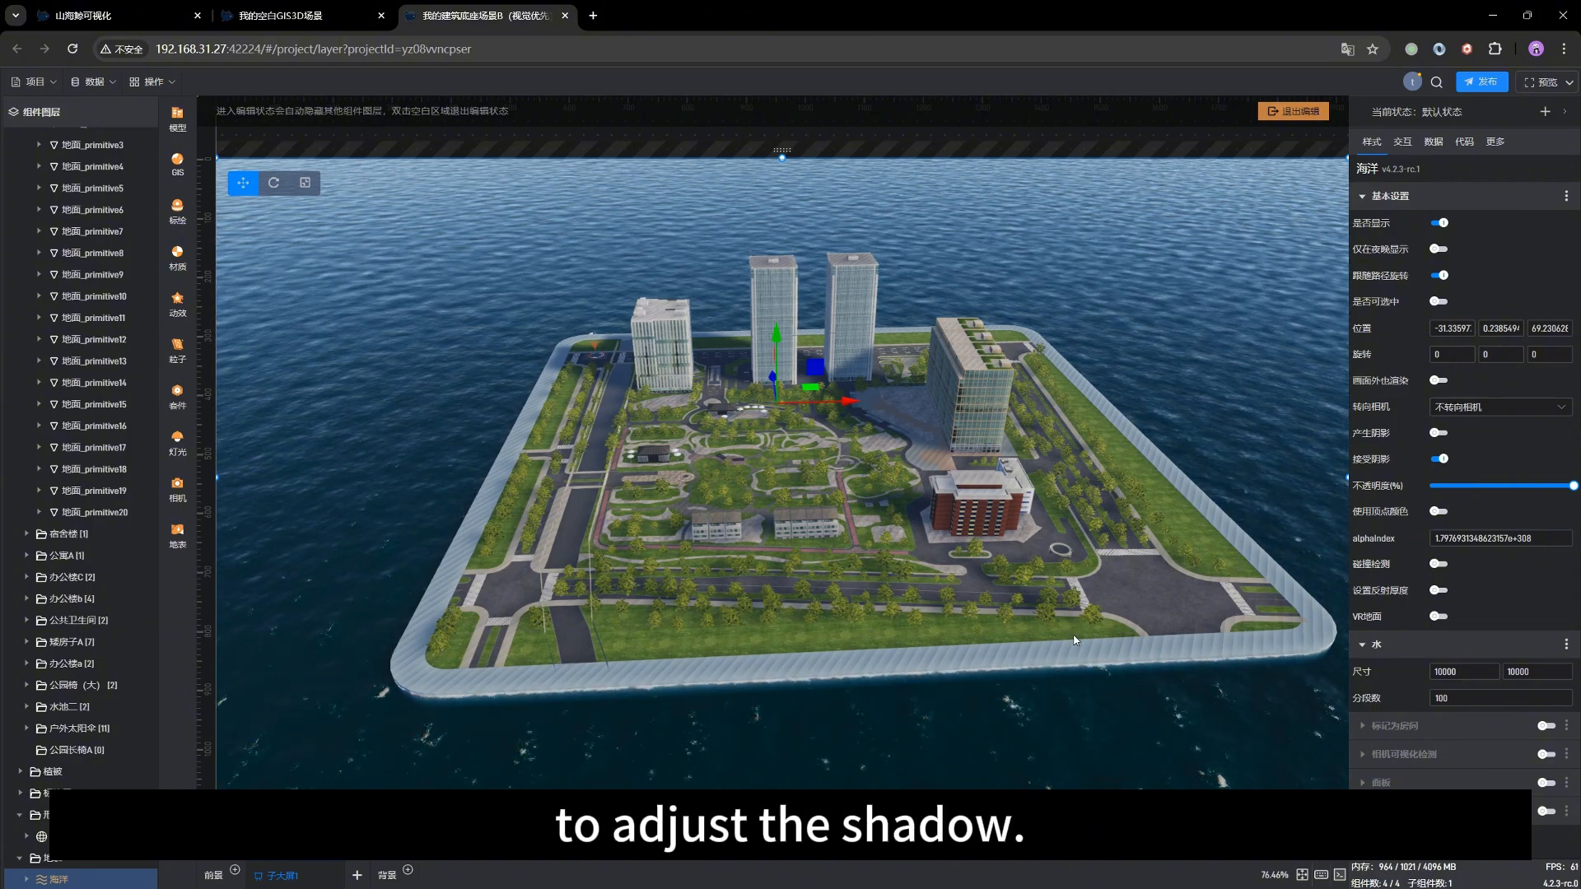
scroll(749, 601, "up", 2)
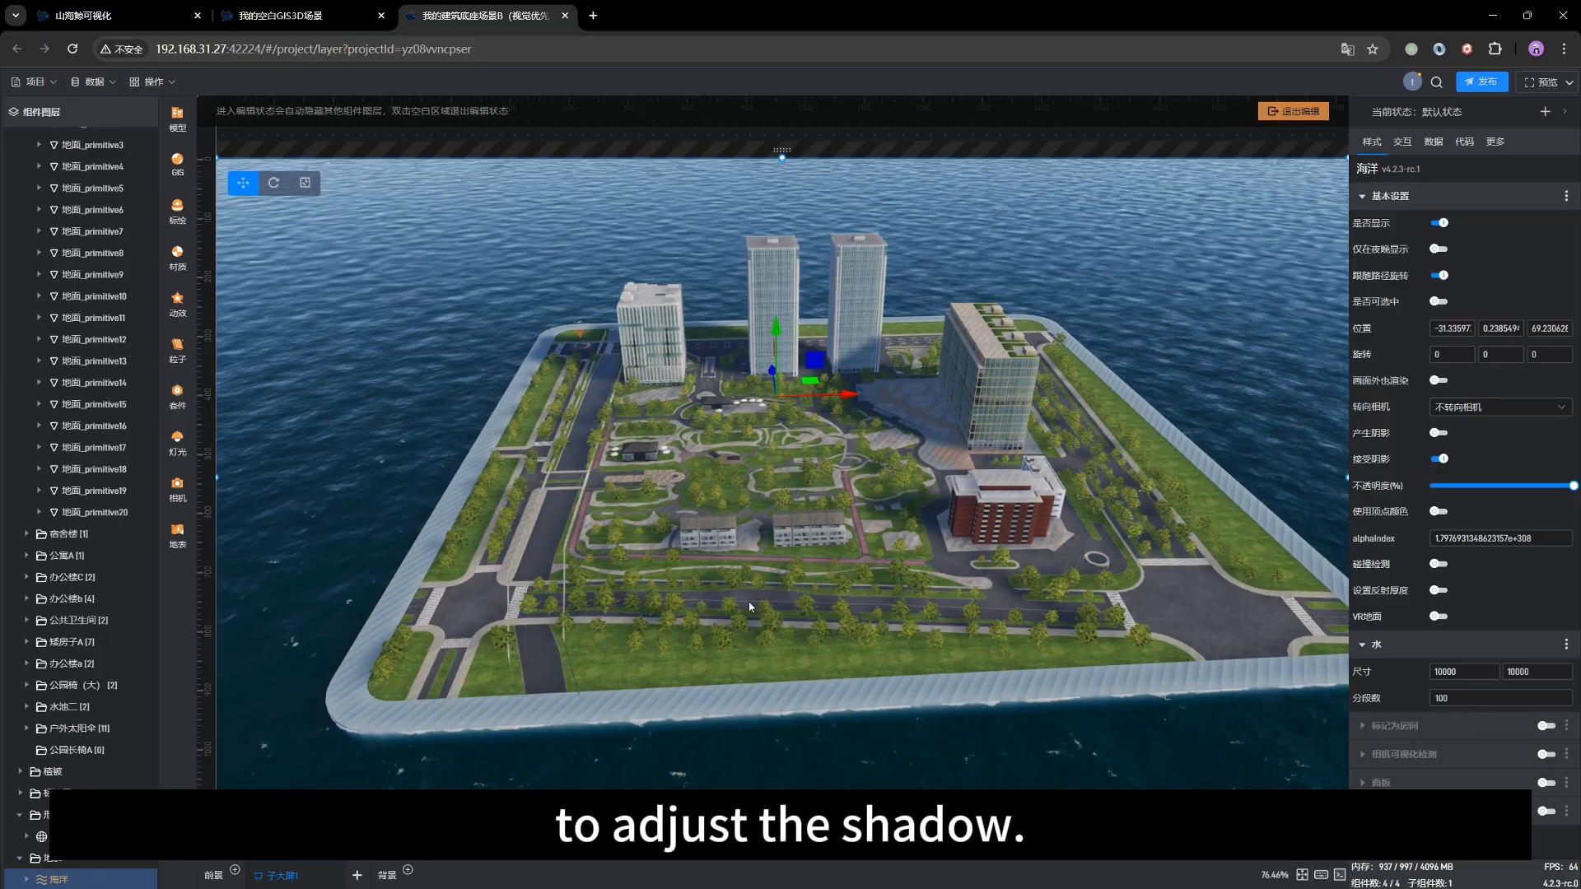
scroll(748, 601, "up", 3)
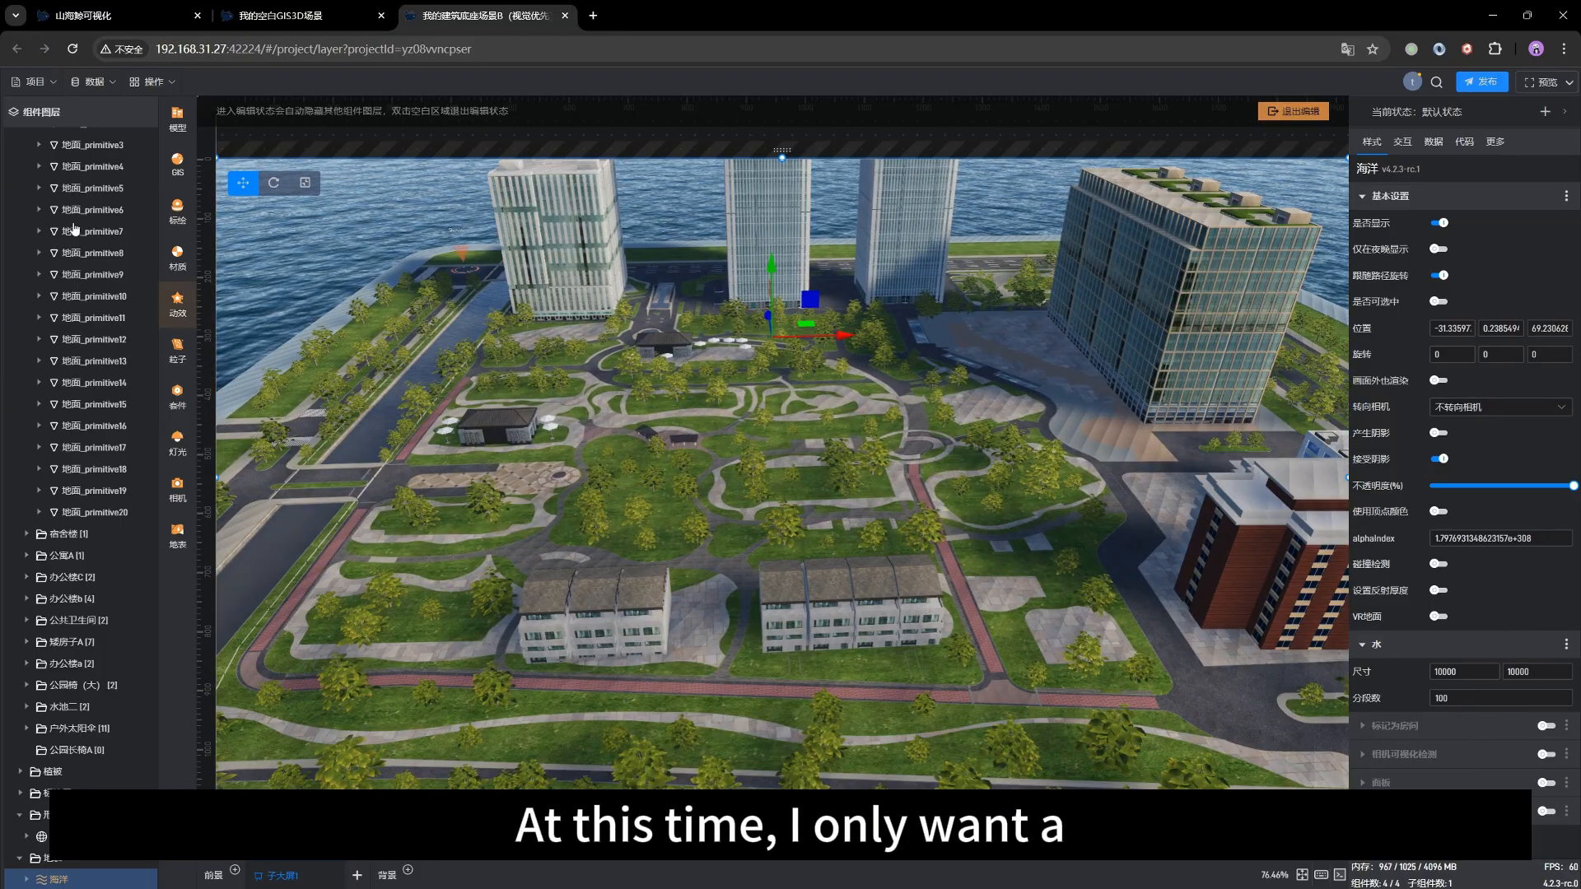
Turn off spatial auto-adaptation (空间自动适应) in the sky's sunlight (太阳光) settings and open the space size (空间大小) for editing.
scroll(90, 255, "up", 3)
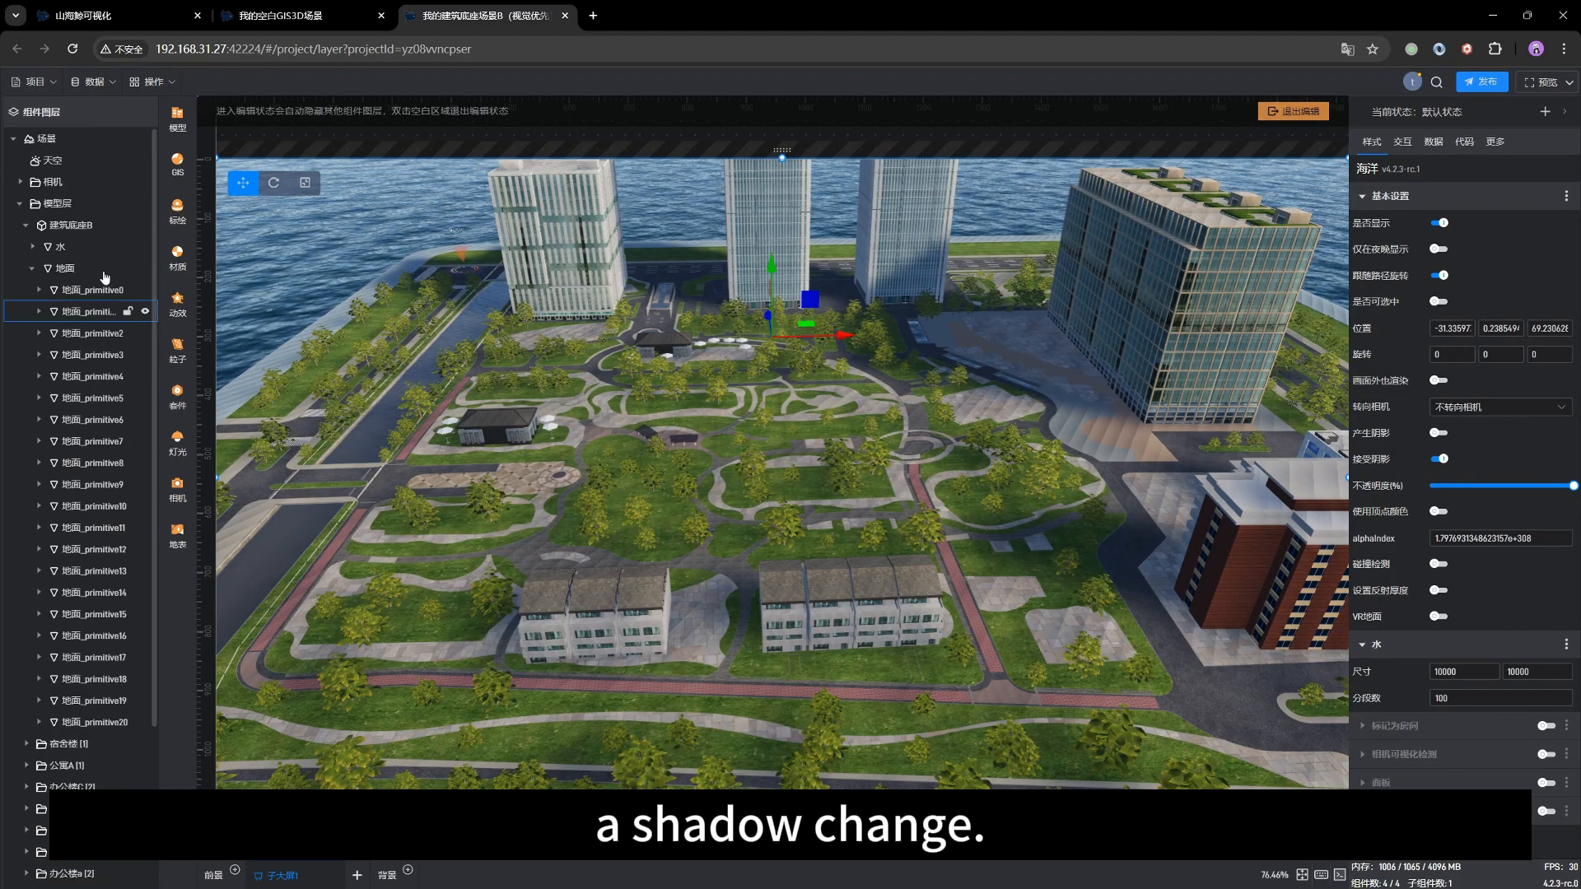
left_click(42, 161)
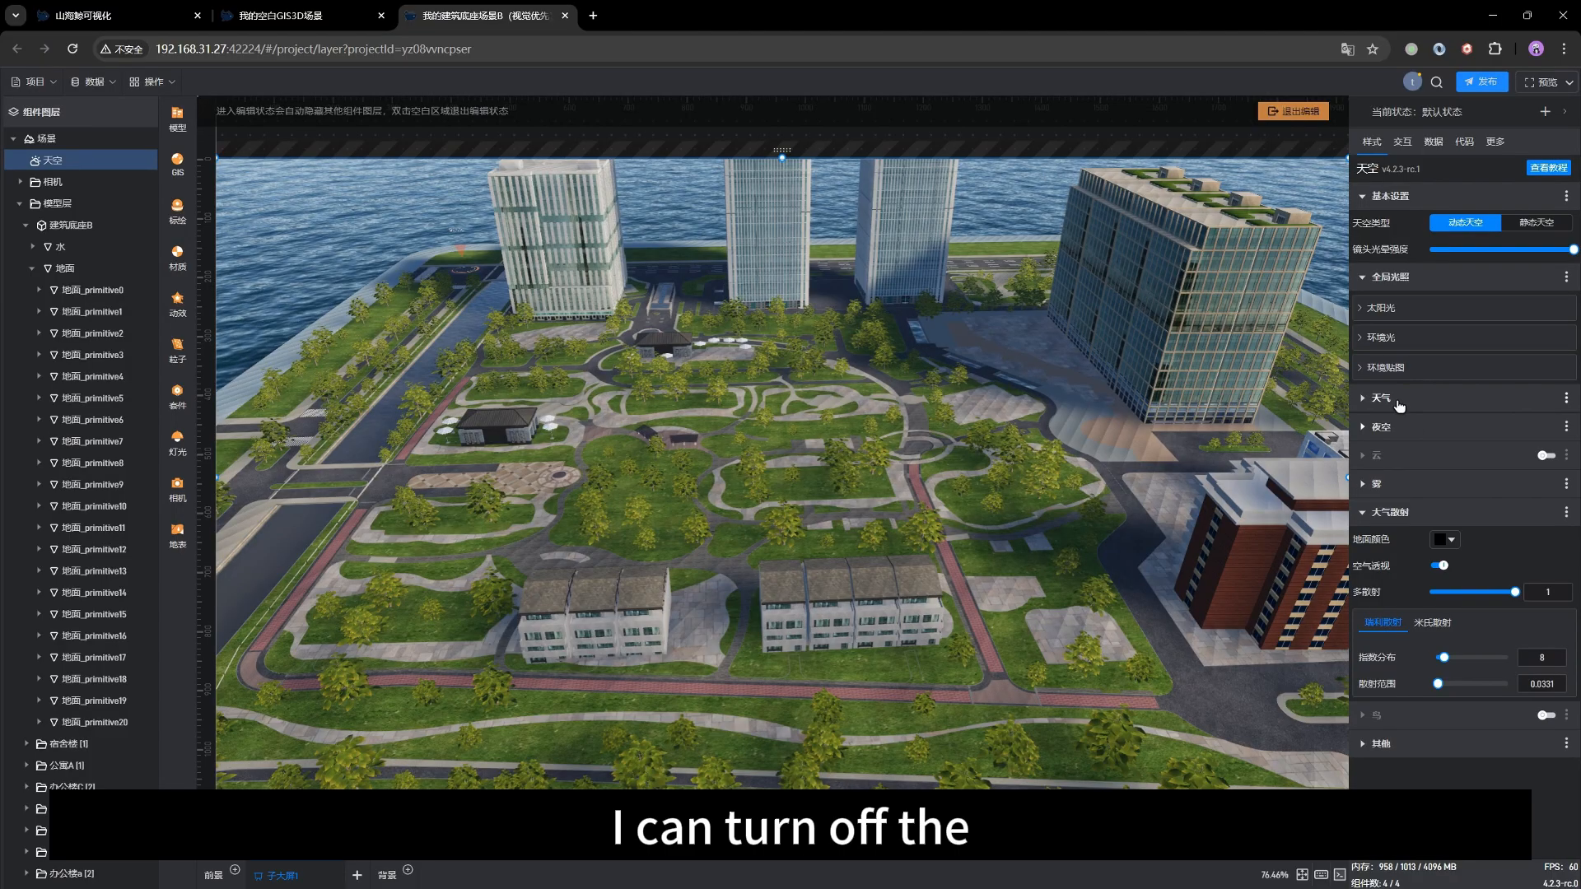
left_click(1380, 309)
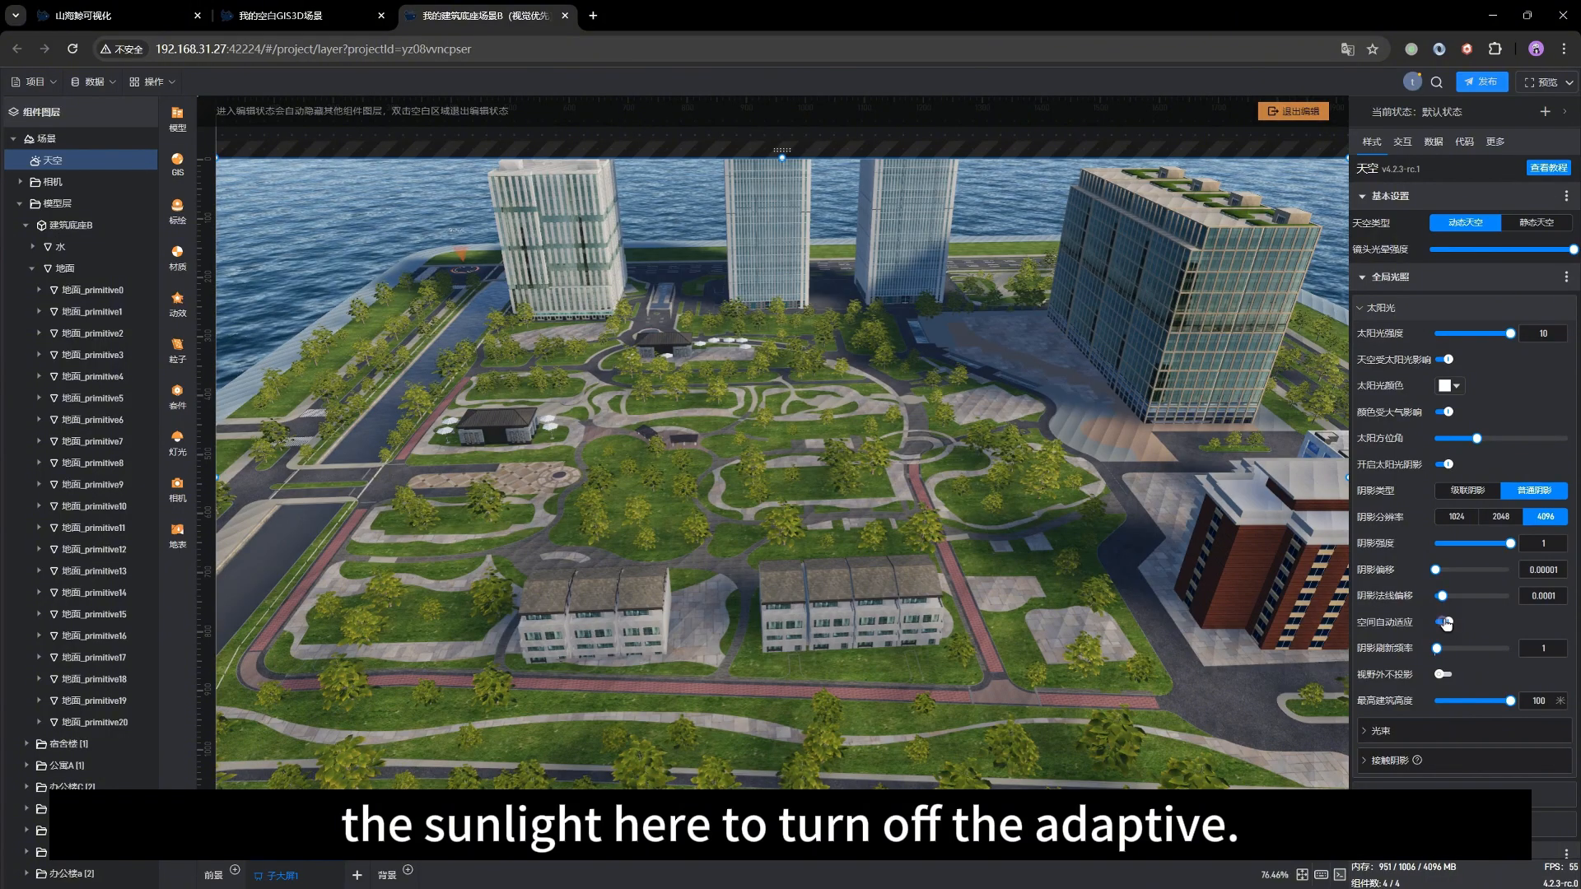
left_click(1446, 622)
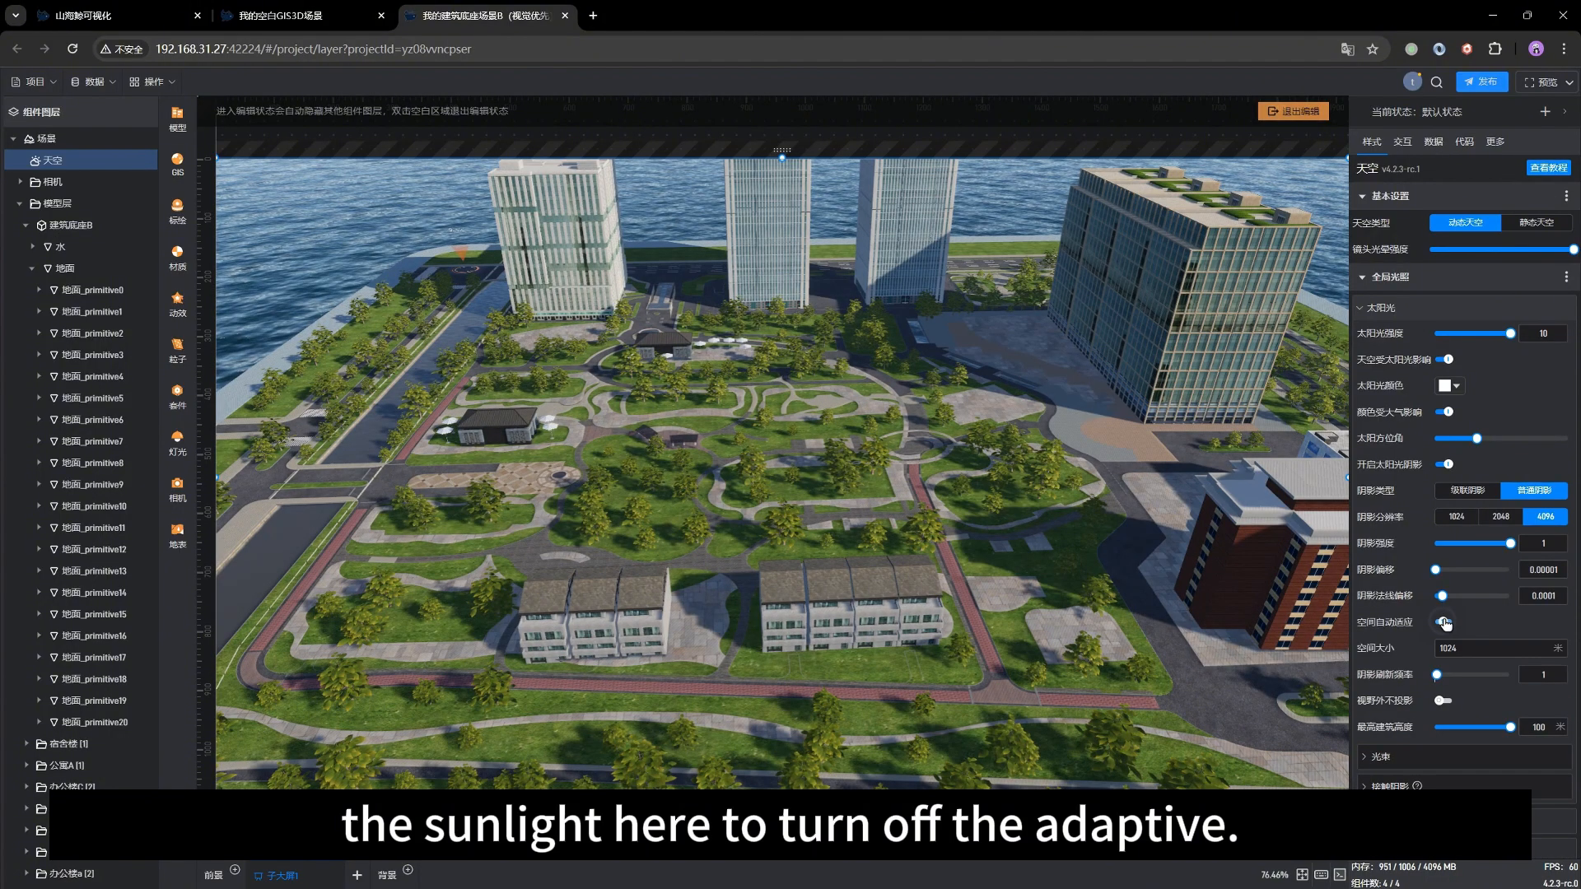
left_click(1472, 650)
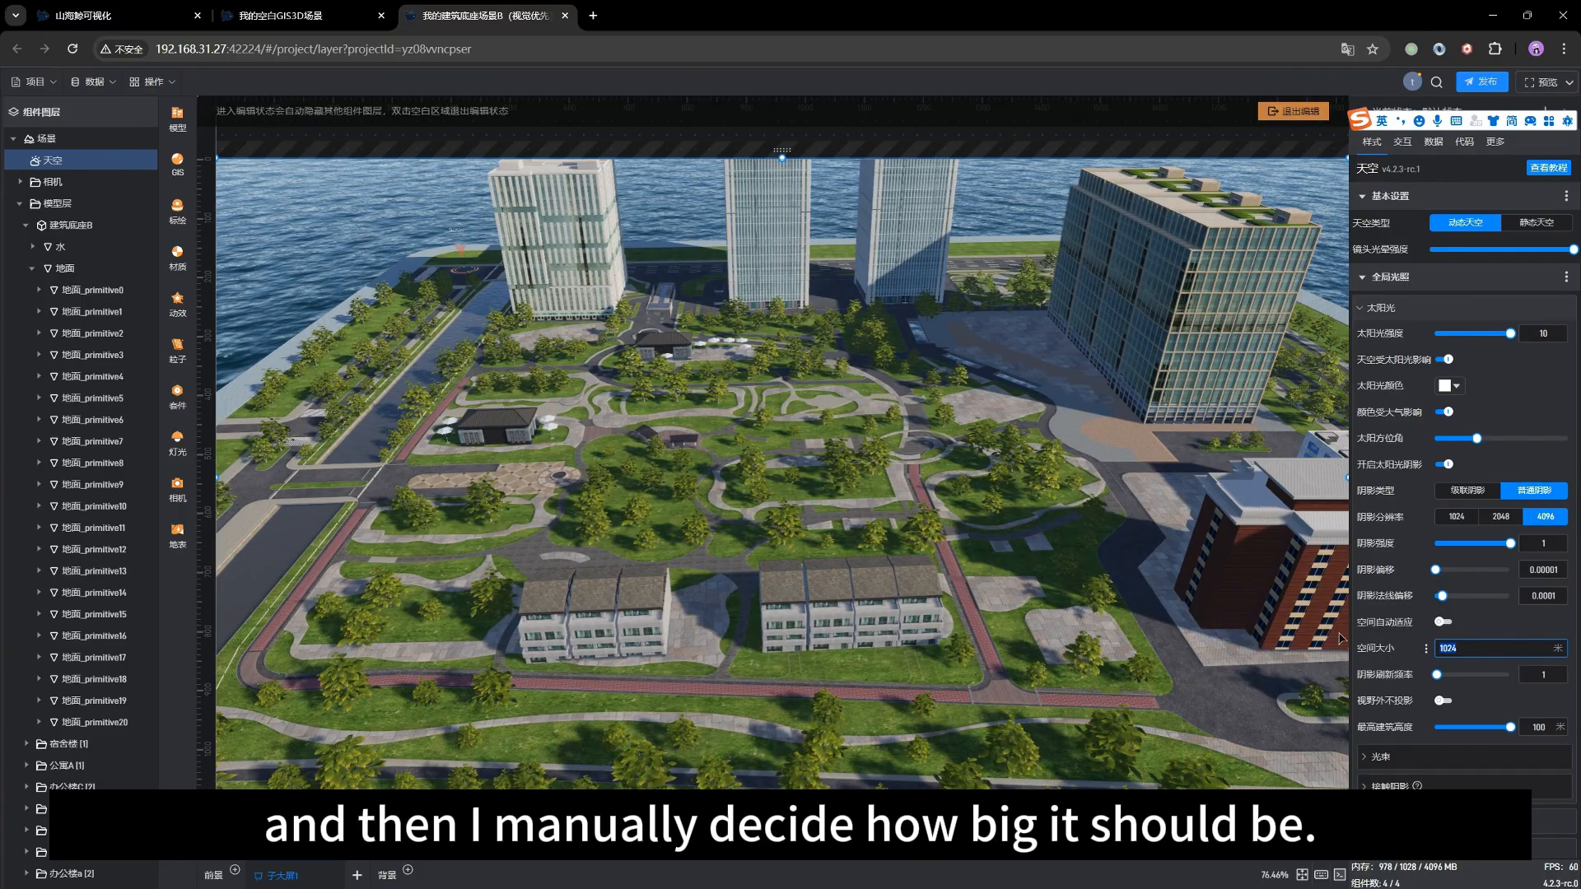
Examine the shadows of the buildings and trees across the site with spatial auto-adaptation off.
scroll(915, 529, "down", 4)
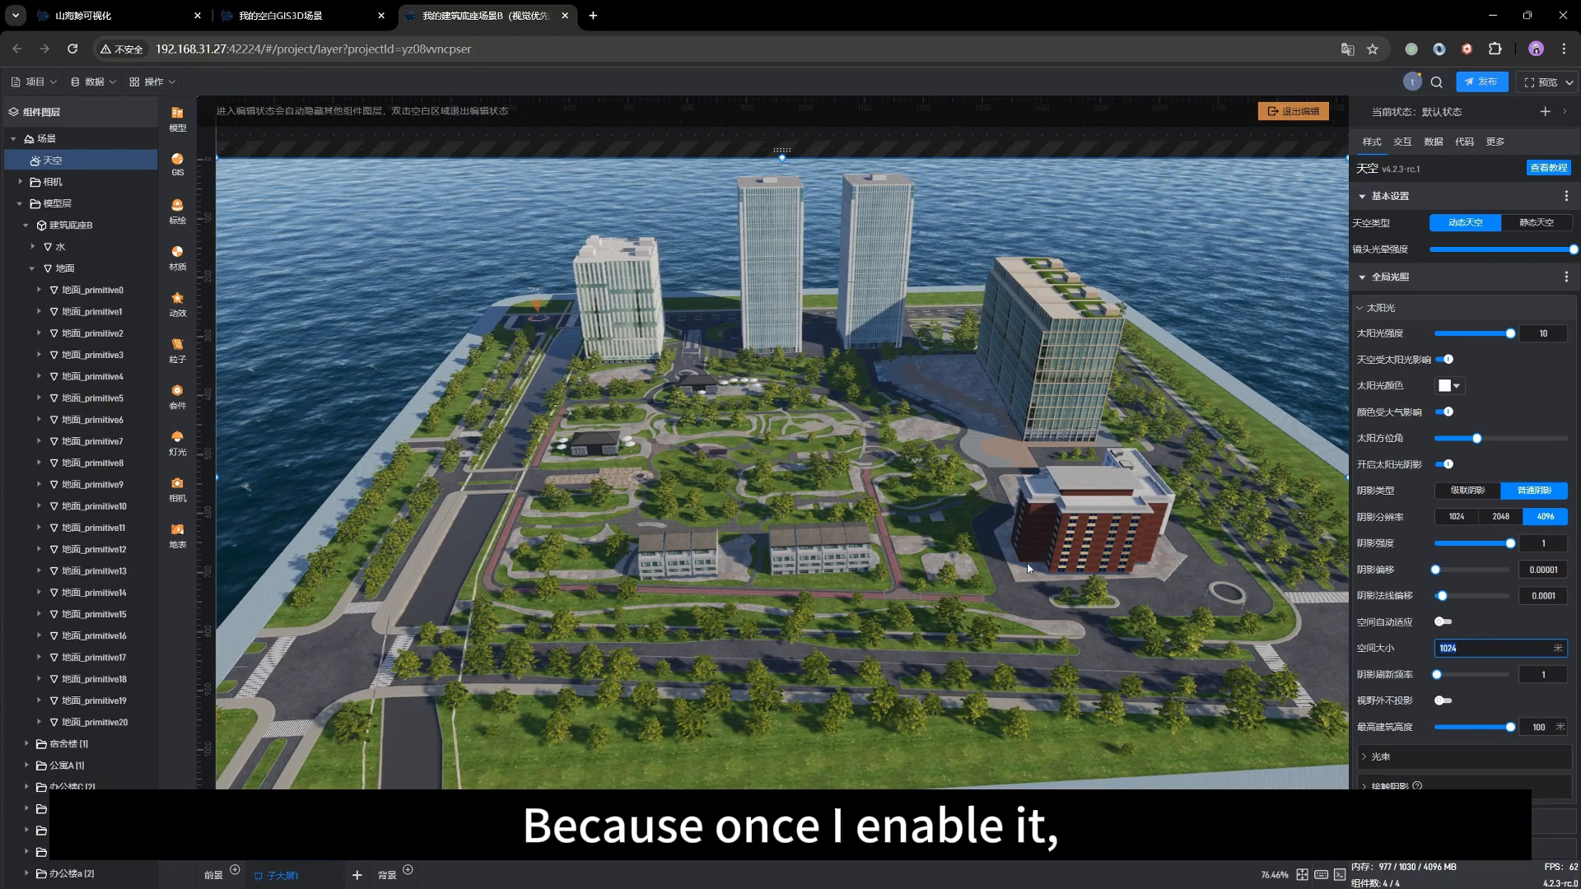
left_click_drag(991, 560, 872, 526)
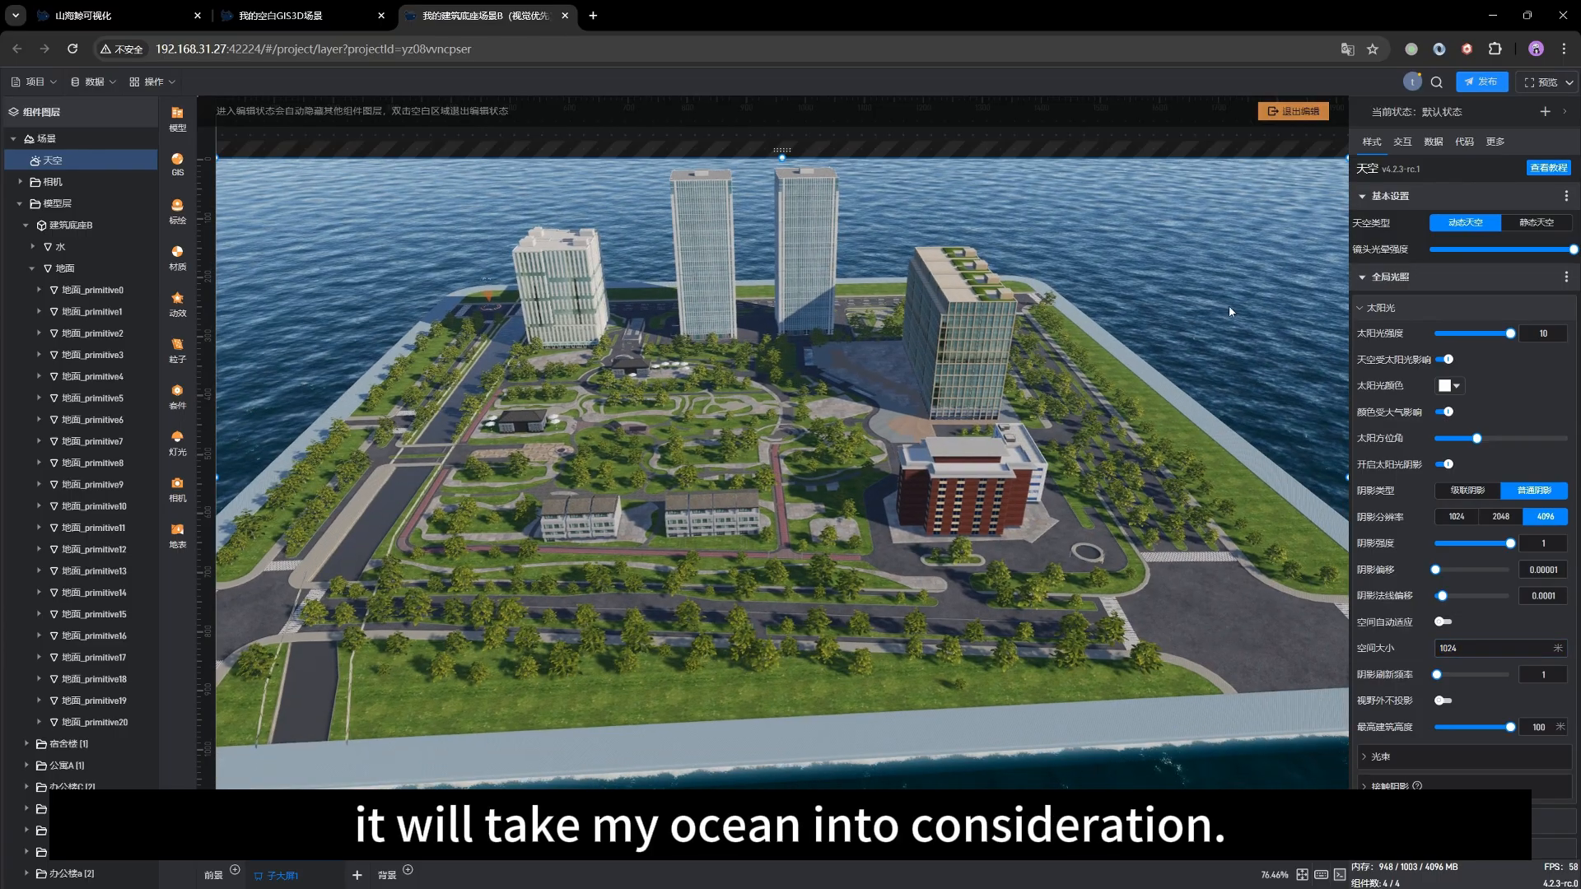
left_click_drag(1041, 560, 1072, 499)
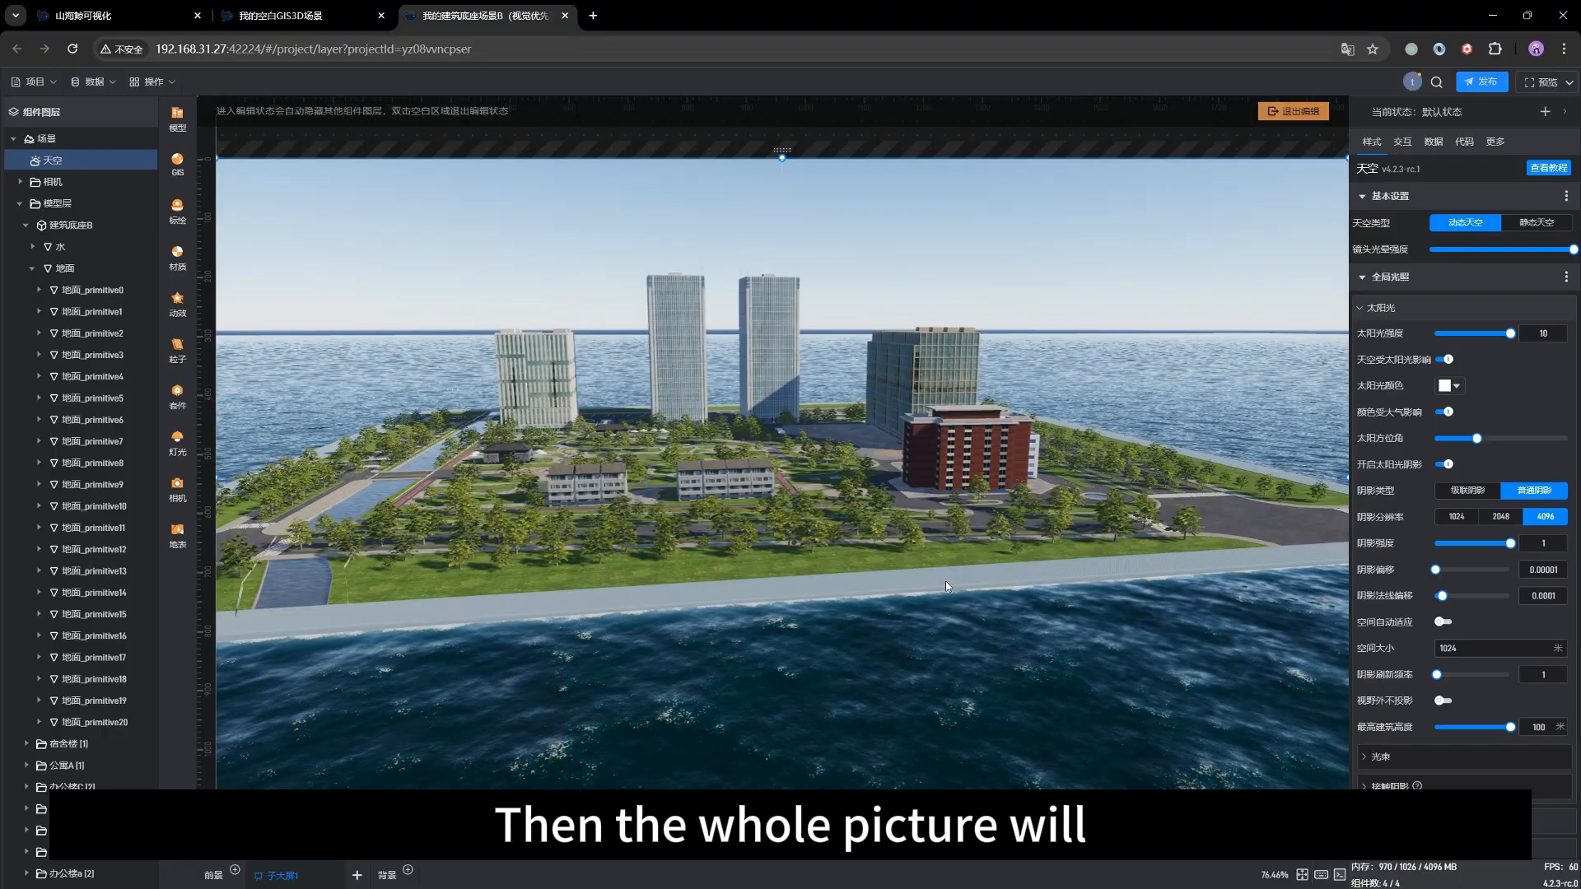
left_click_drag(719, 505, 723, 526)
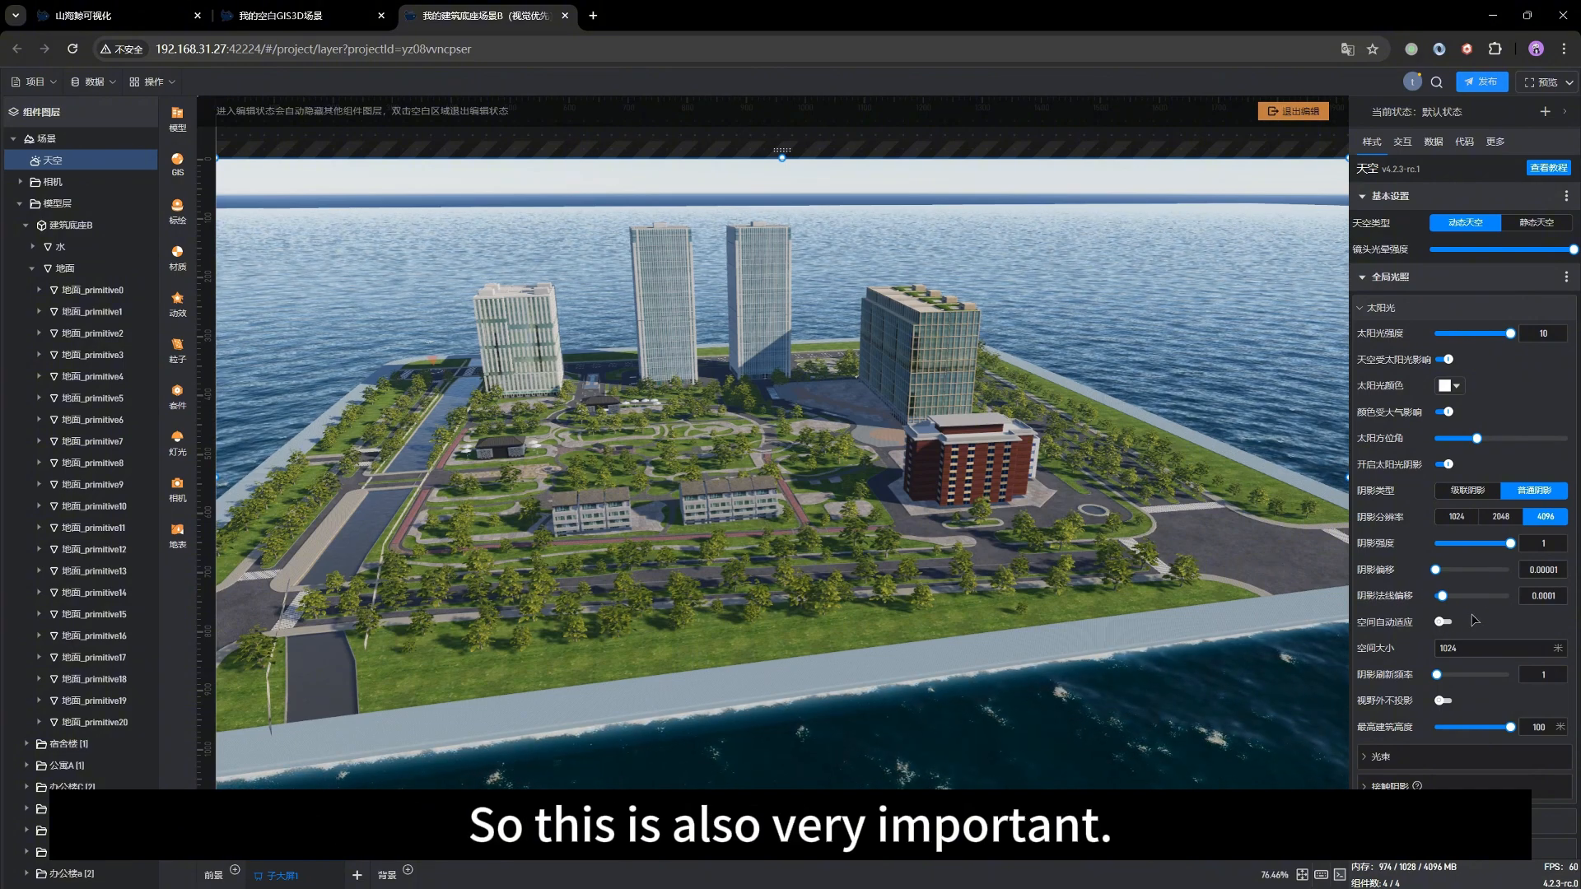
scroll(696, 517, "up", 2)
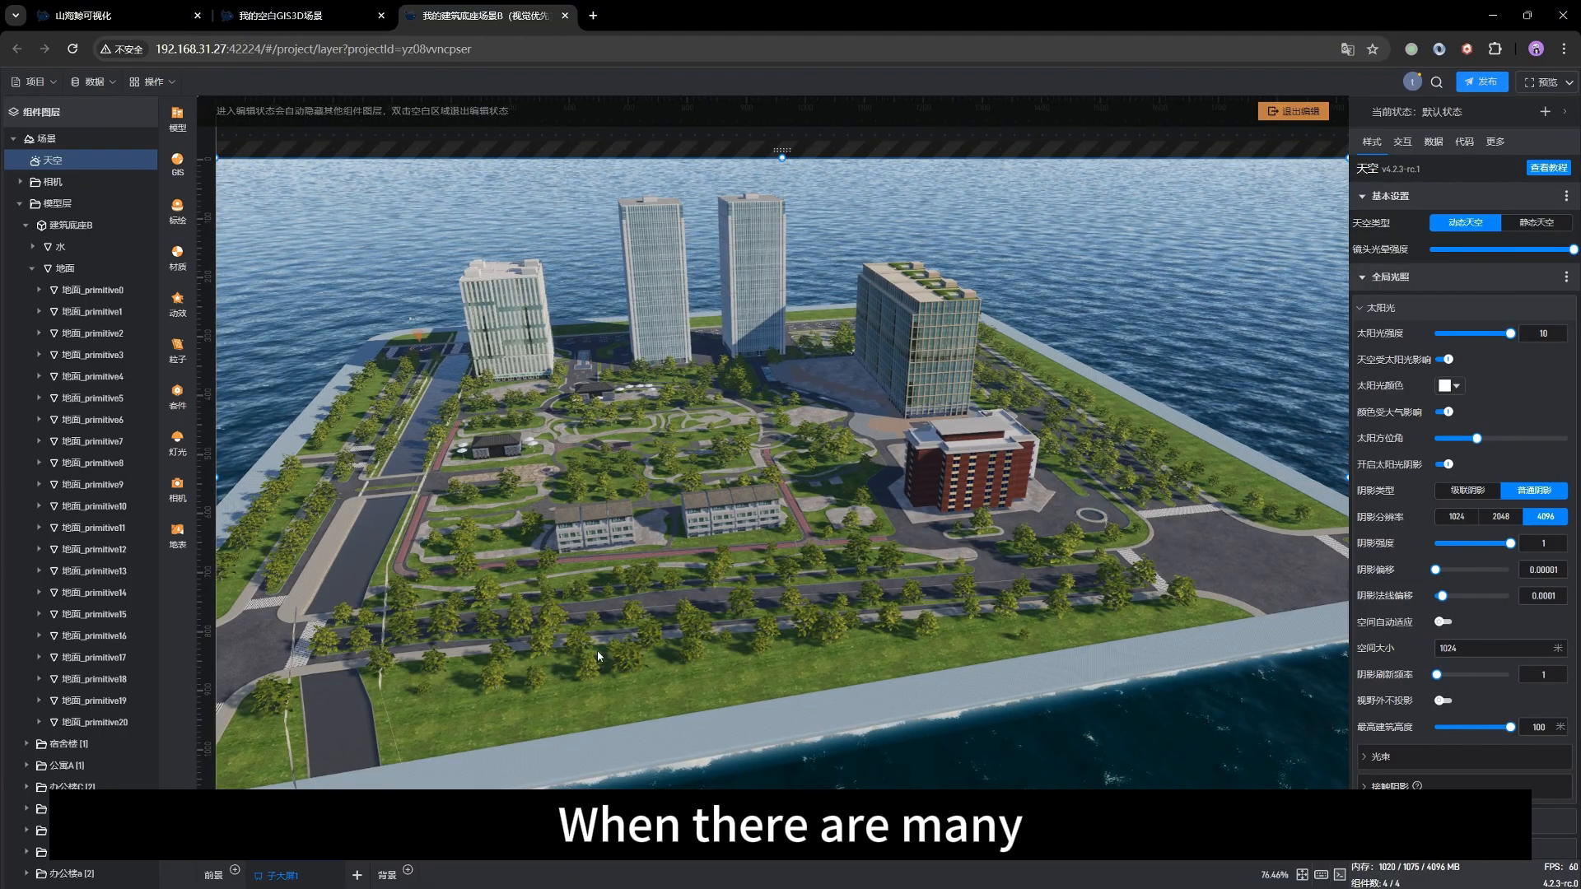
left_click_drag(598, 651, 1329, 699)
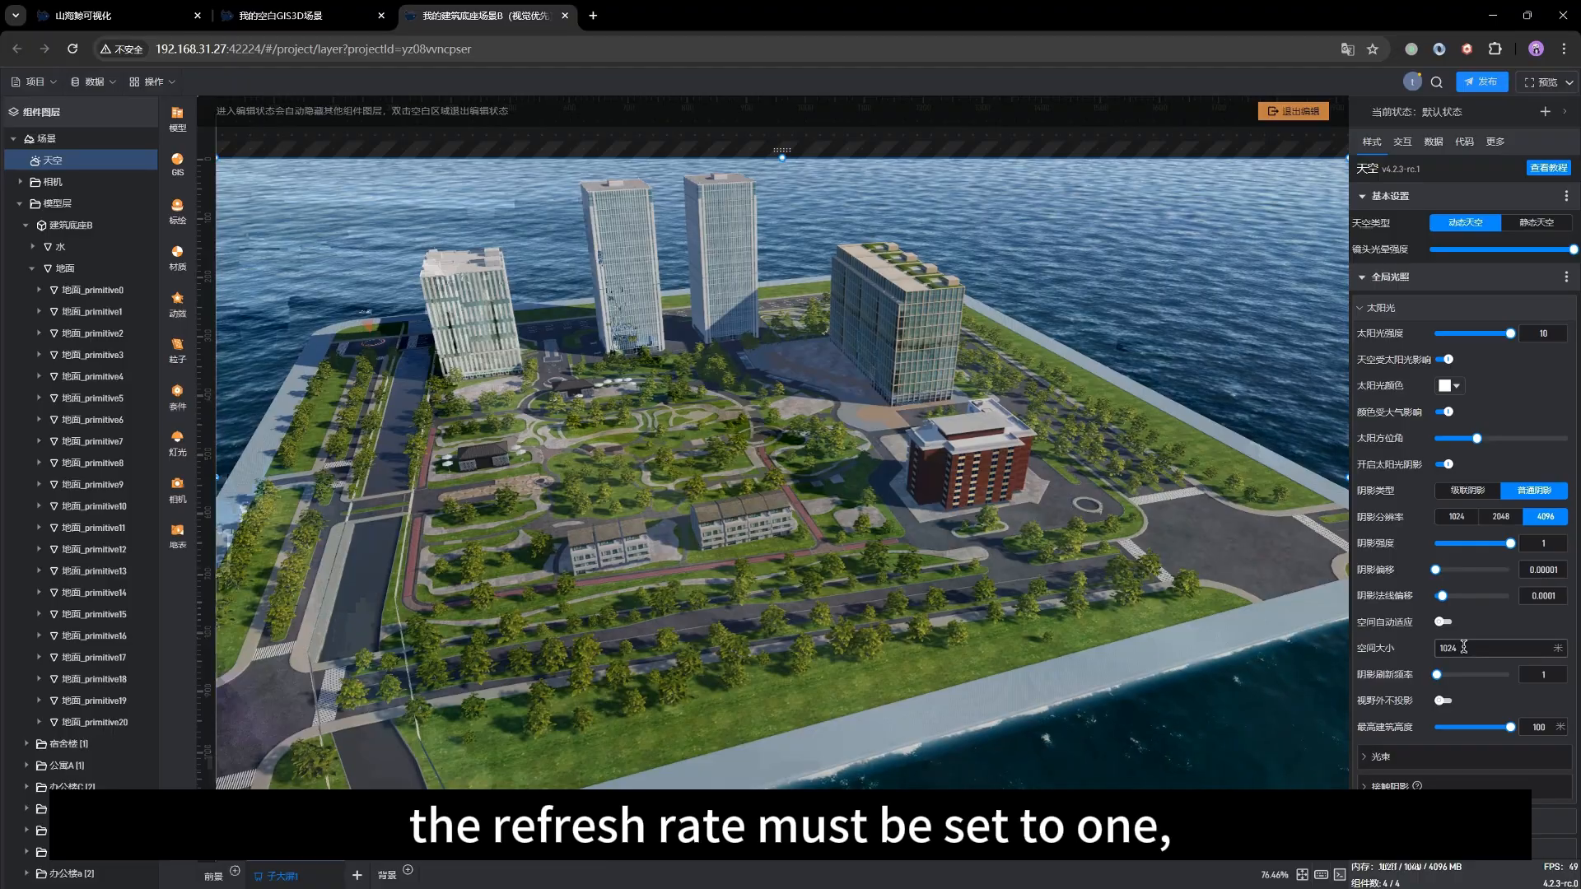
Open the sunlight's shadow refresh rate (阴影刷新频率) for editing and examine the static site's shadows from several sides.
left_click(1555, 674)
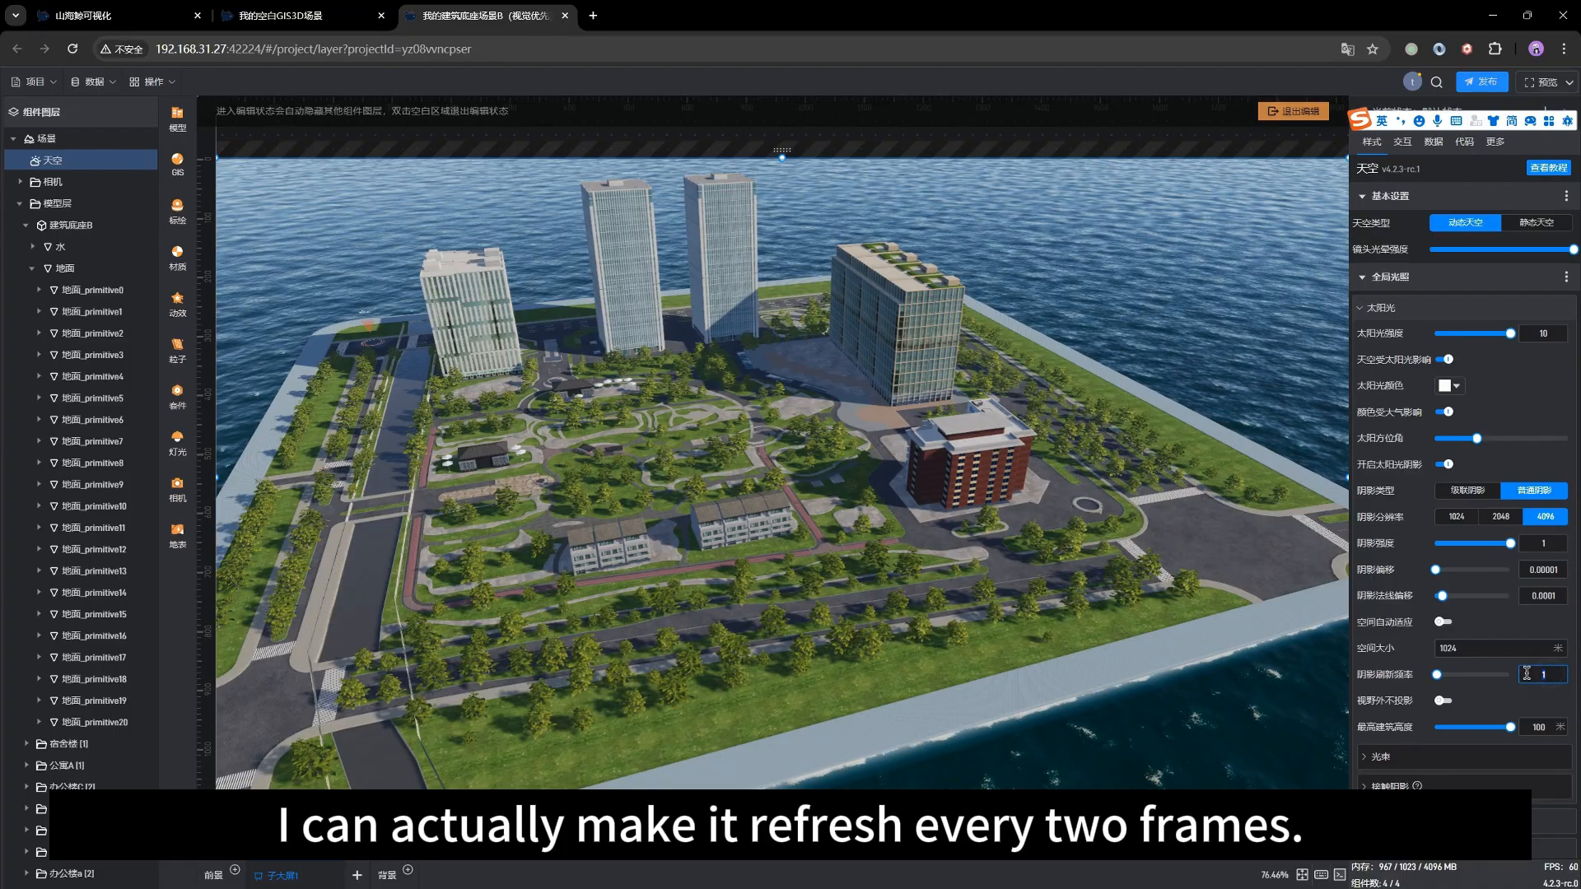
left_click(831, 553)
mouse_move(927, 556)
left_mouse_down()
mouse_move(807, 580)
mouse_move(856, 539)
mouse_move(929, 531)
left_mouse_up()
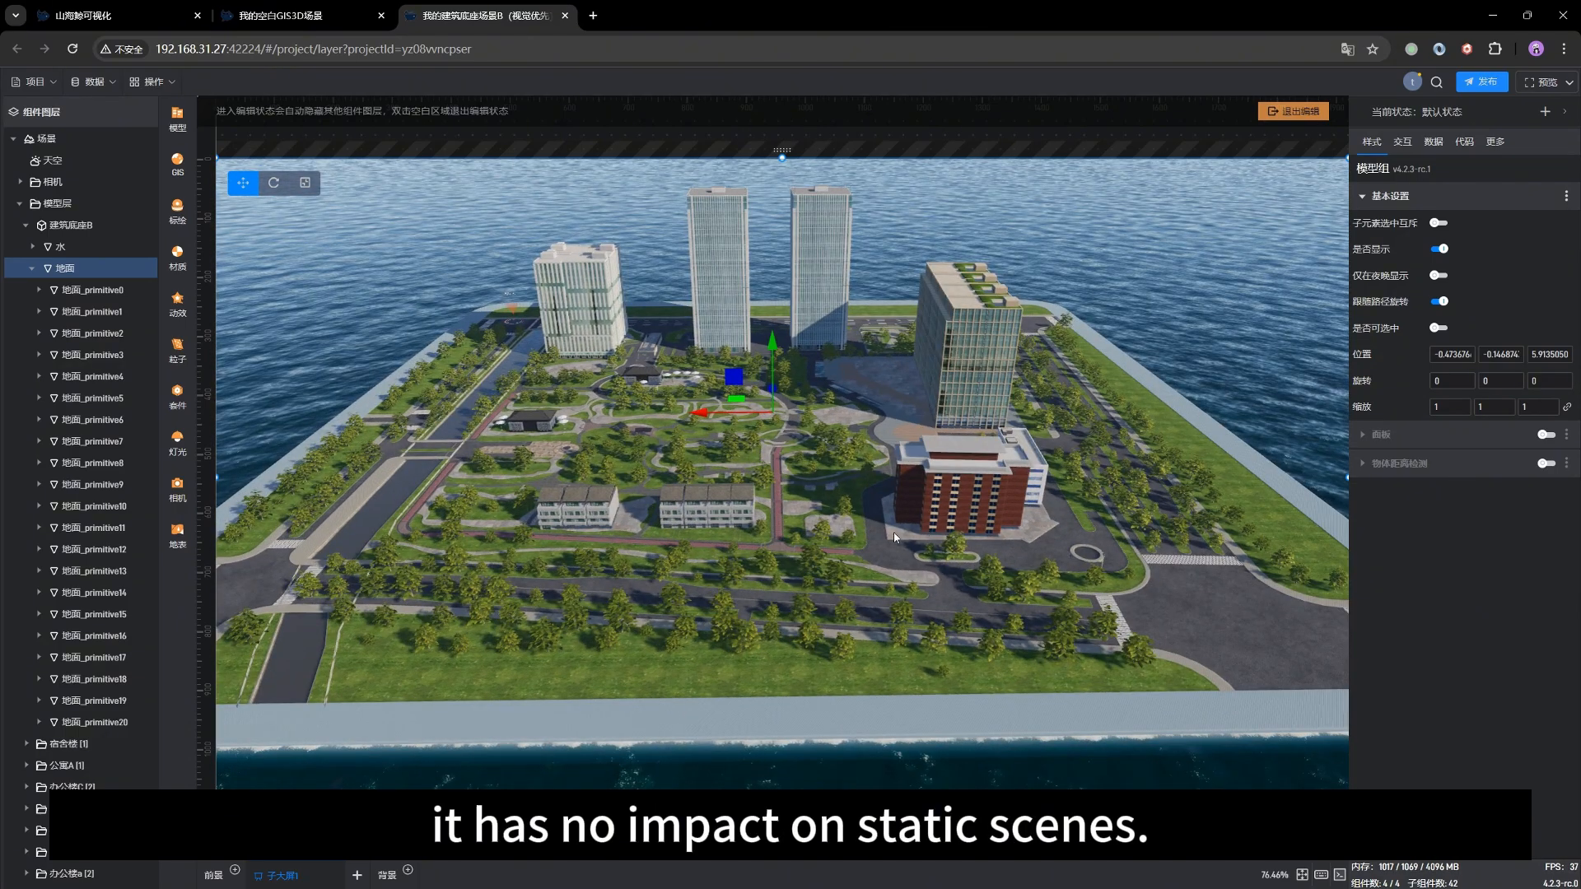
left_click_drag(709, 556, 828, 555)
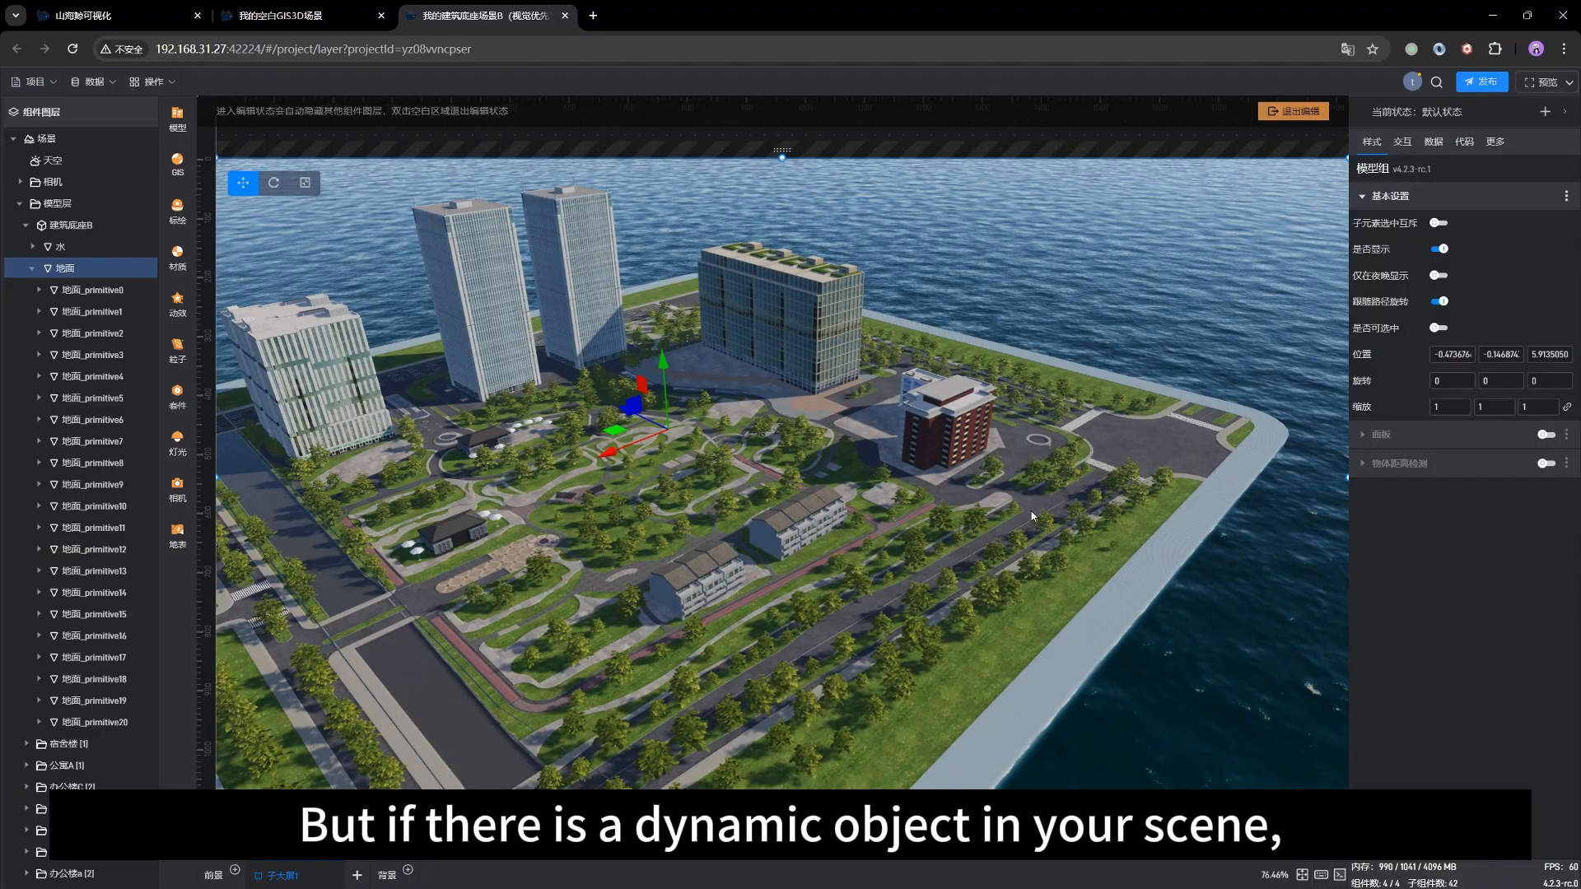
scroll(912, 498, "down", 3)
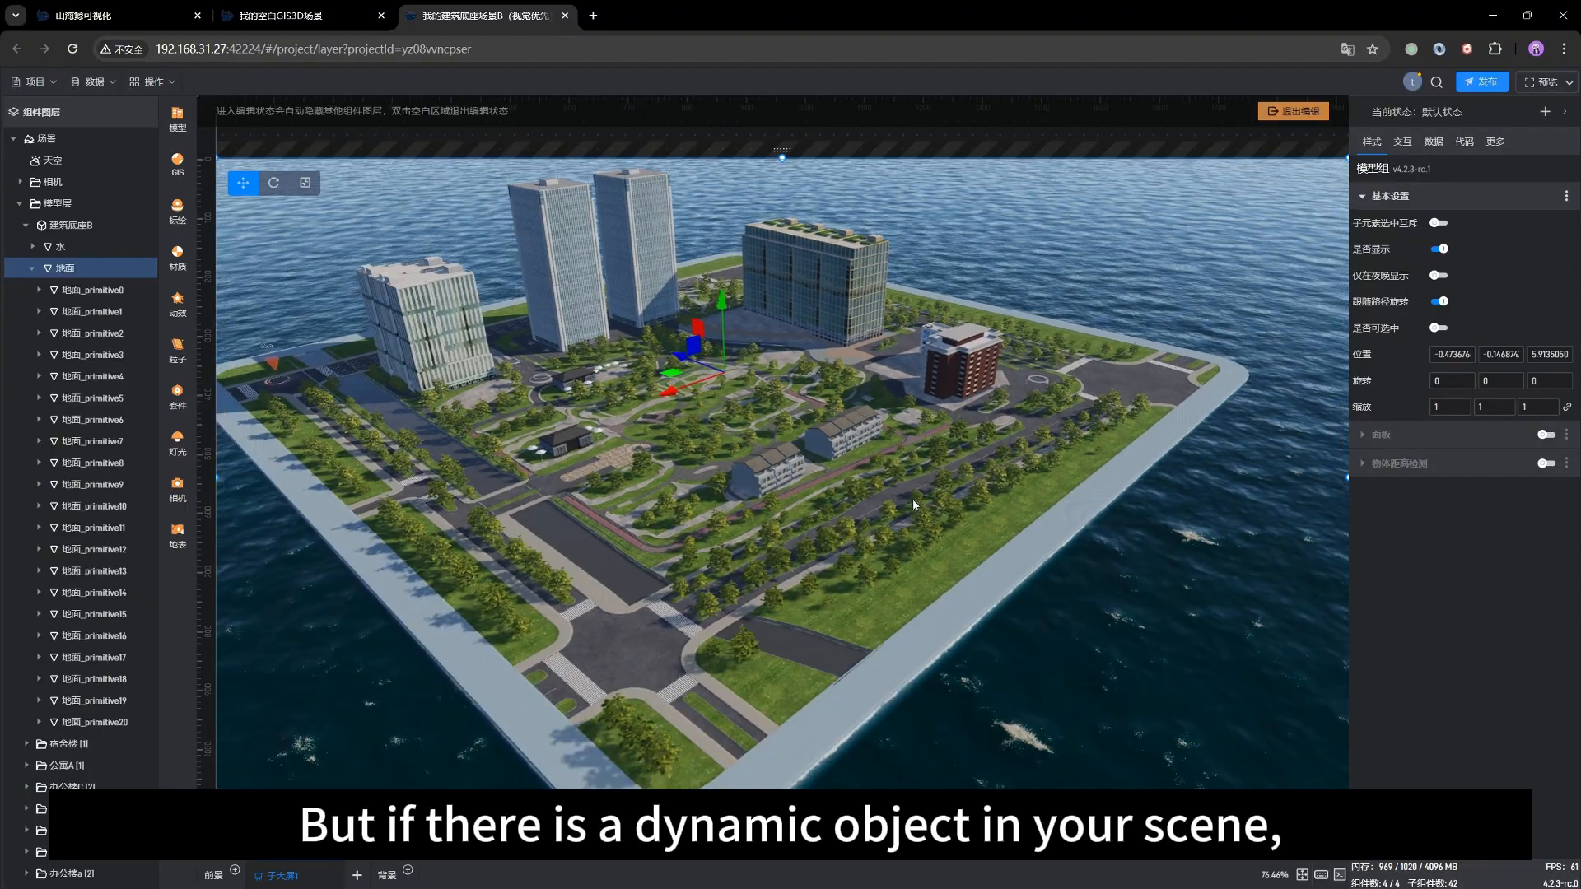
Pick the white hatchback (俩厢车白) from the vehicle models (交通工具) for placement in the scene.
scroll(810, 586, "up", 5)
scroll(816, 590, "up", 2)
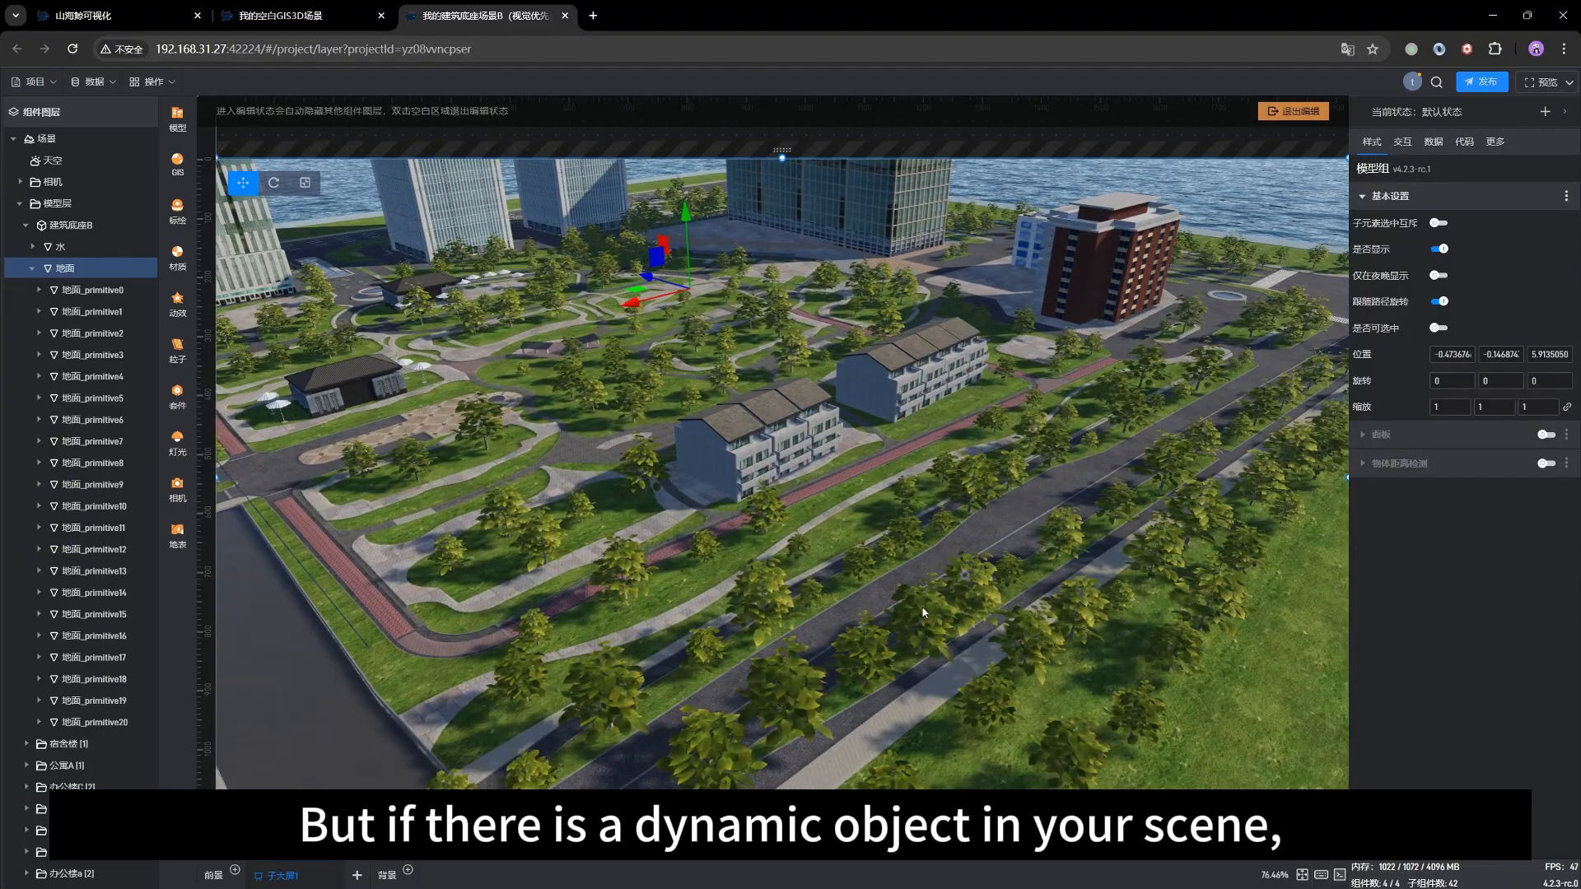
left_click_drag(922, 612, 780, 657)
right_click_drag(781, 656, 782, 539)
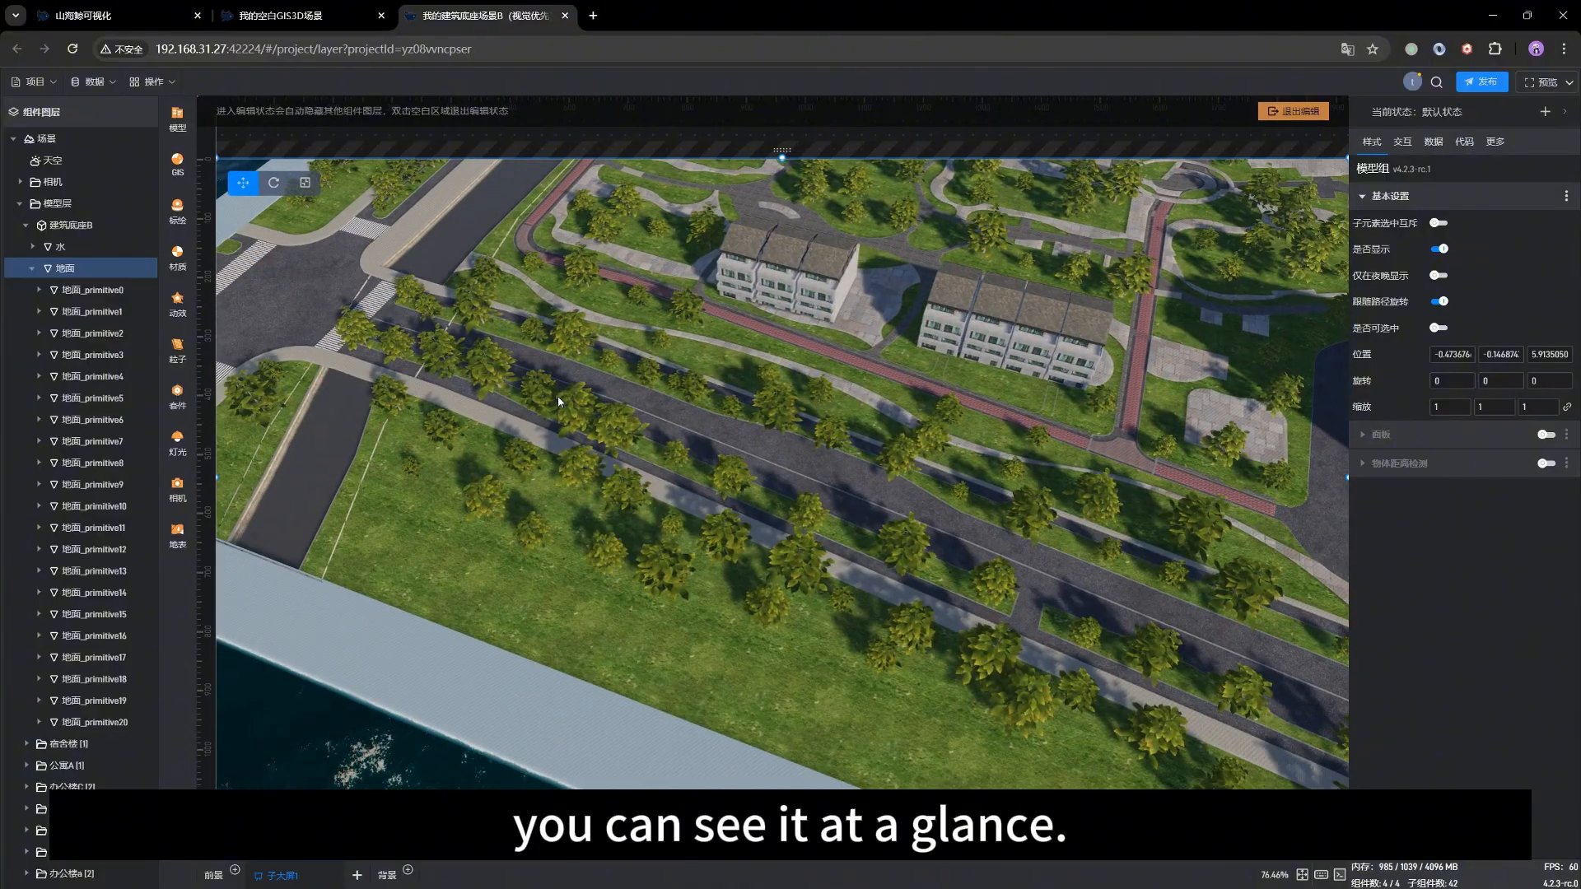
right_click_drag(677, 401, 682, 415)
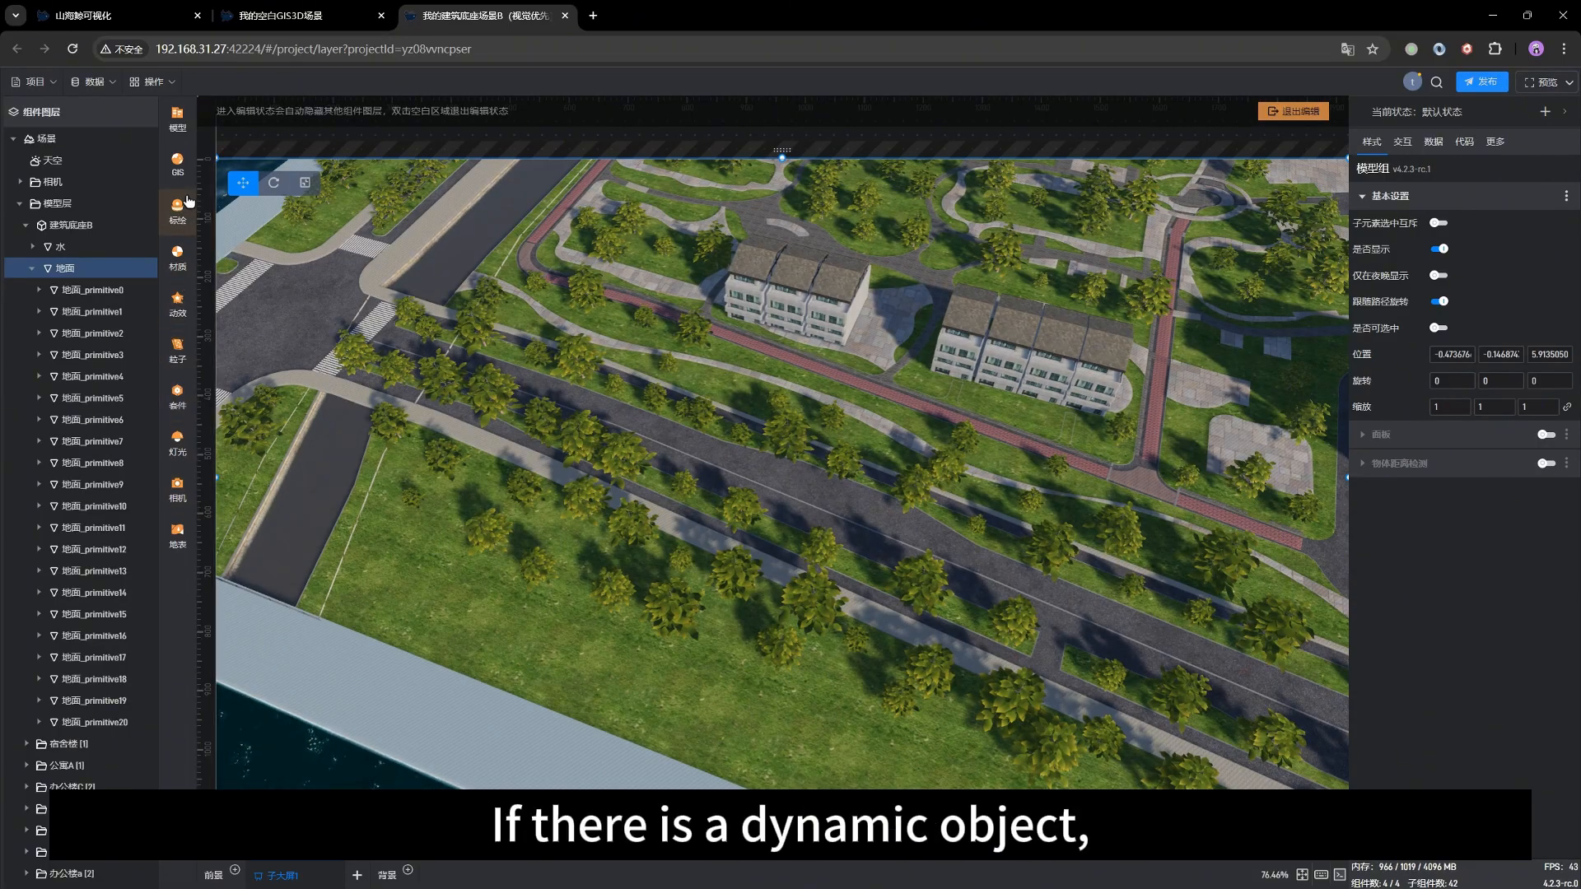
left_click(177, 120)
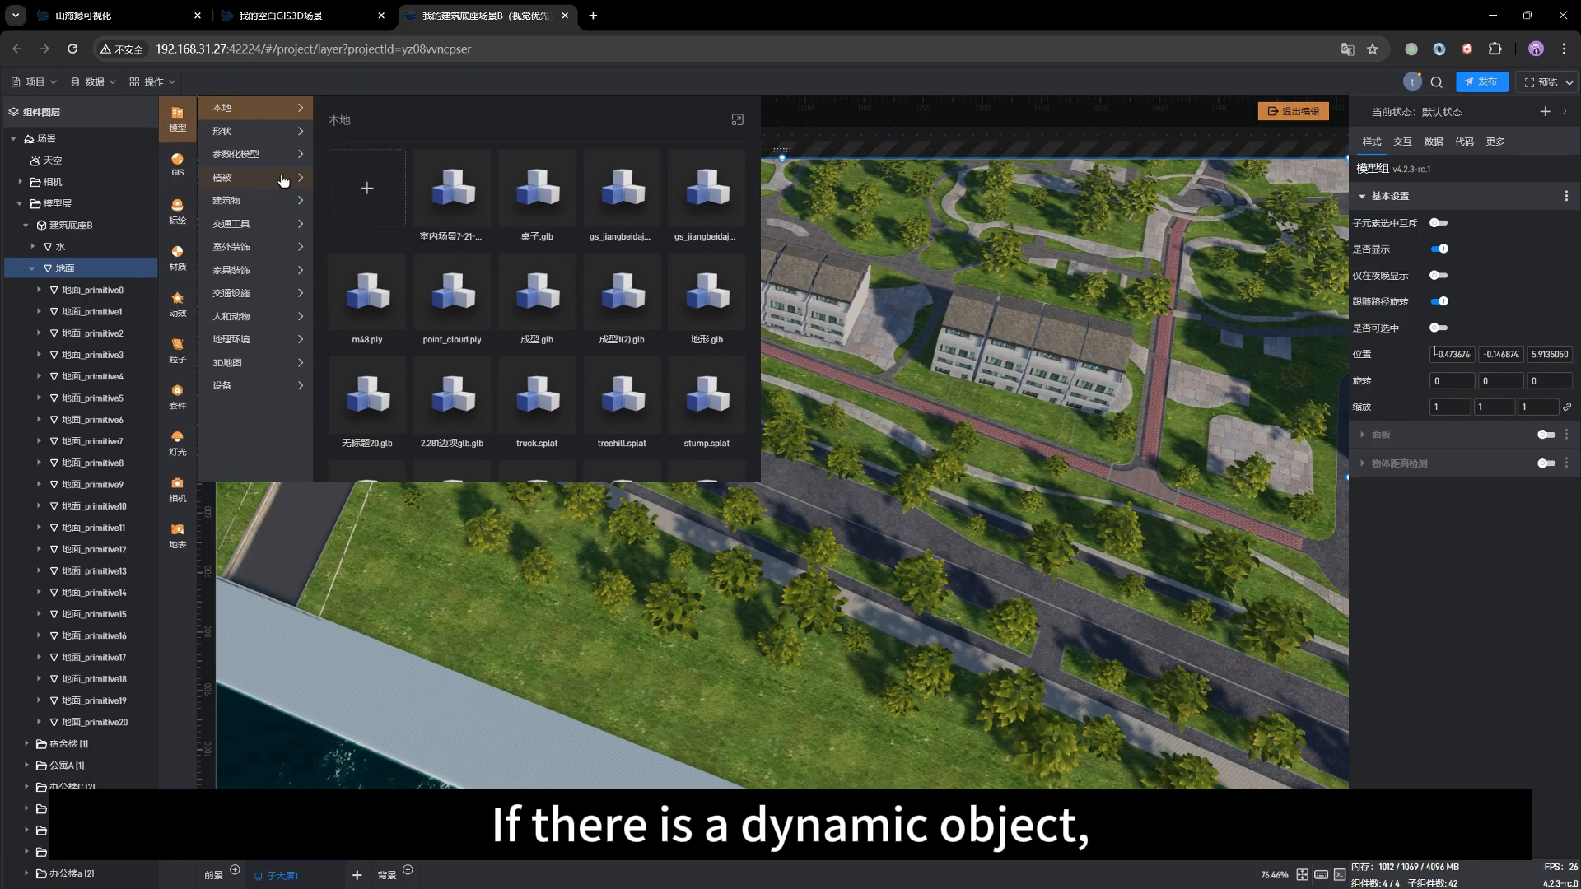
left_click(244, 225)
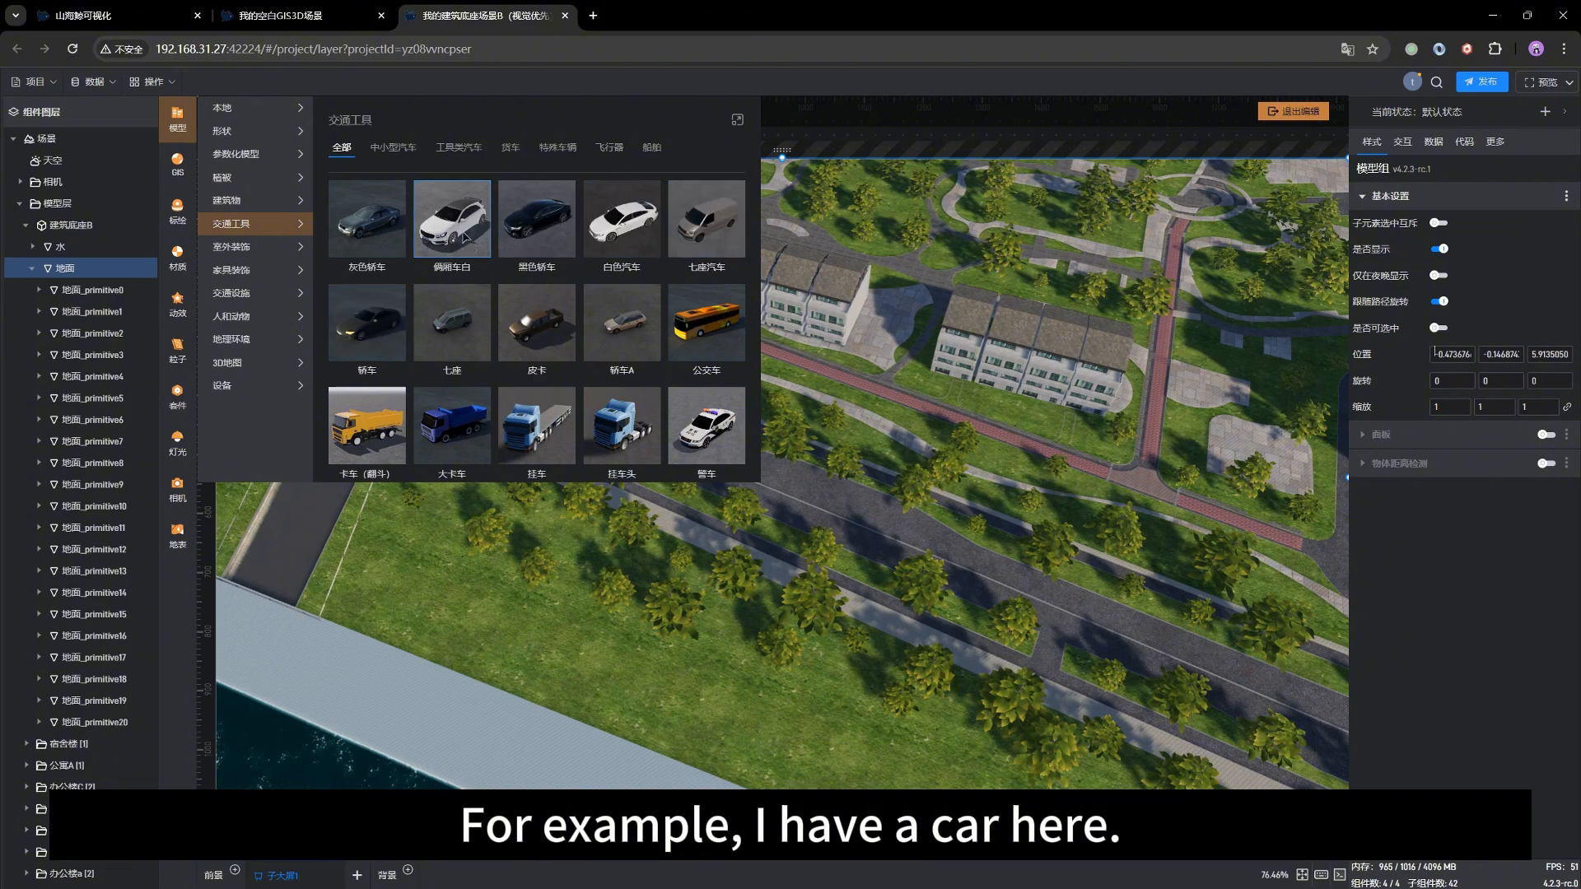
left_click(464, 236)
left_click(474, 391)
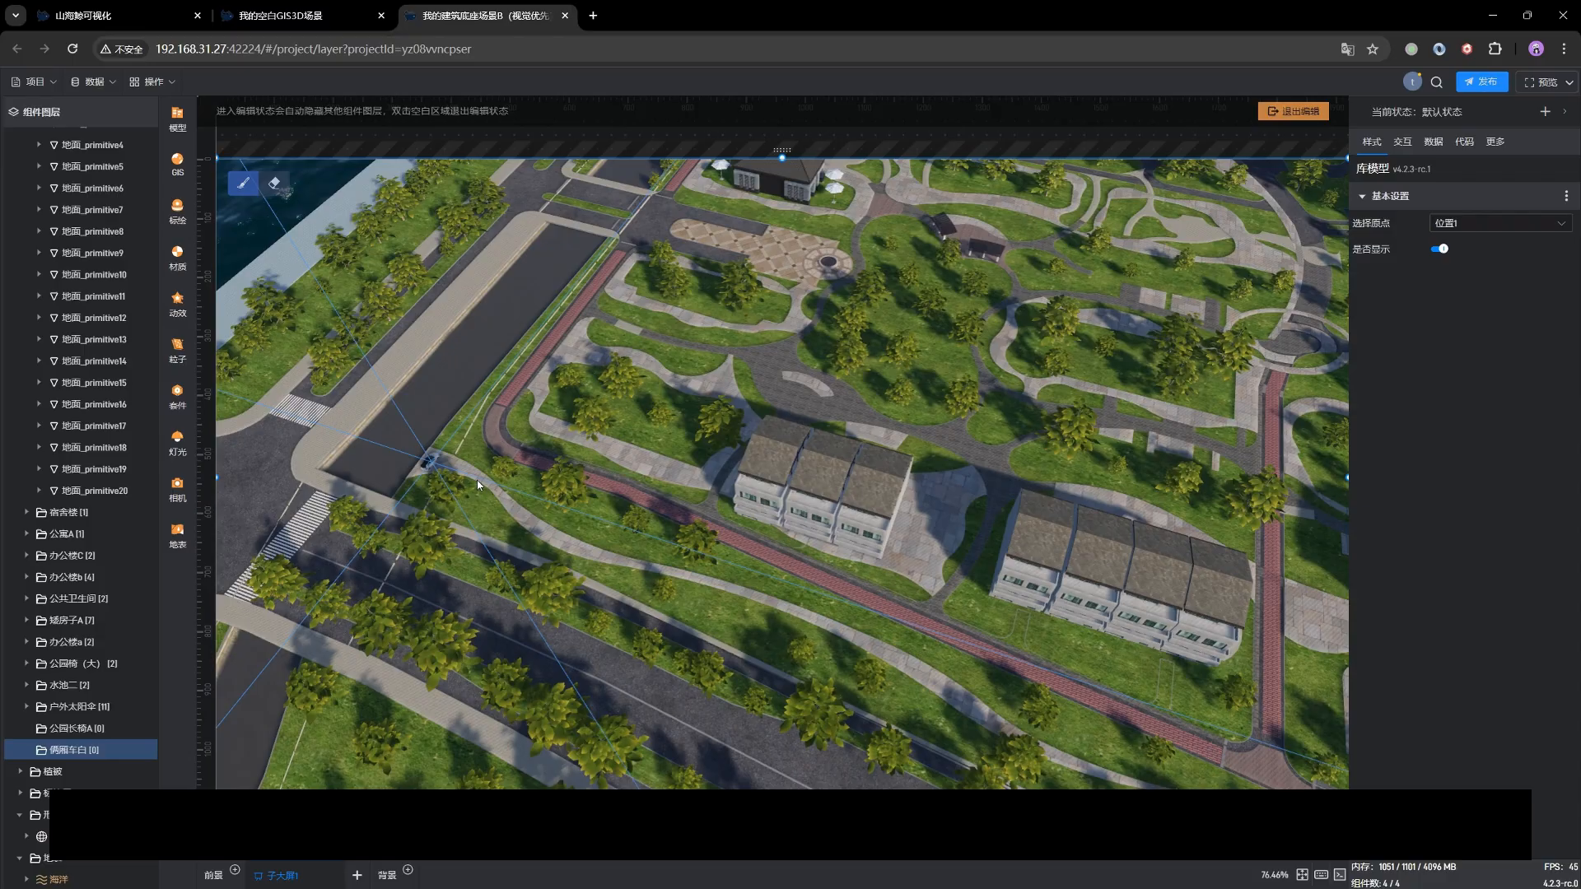
Place one white hatchback in the middle of the corner road intersection near the red-brick building and end placement.
left_click_drag(477, 480, 634, 466)
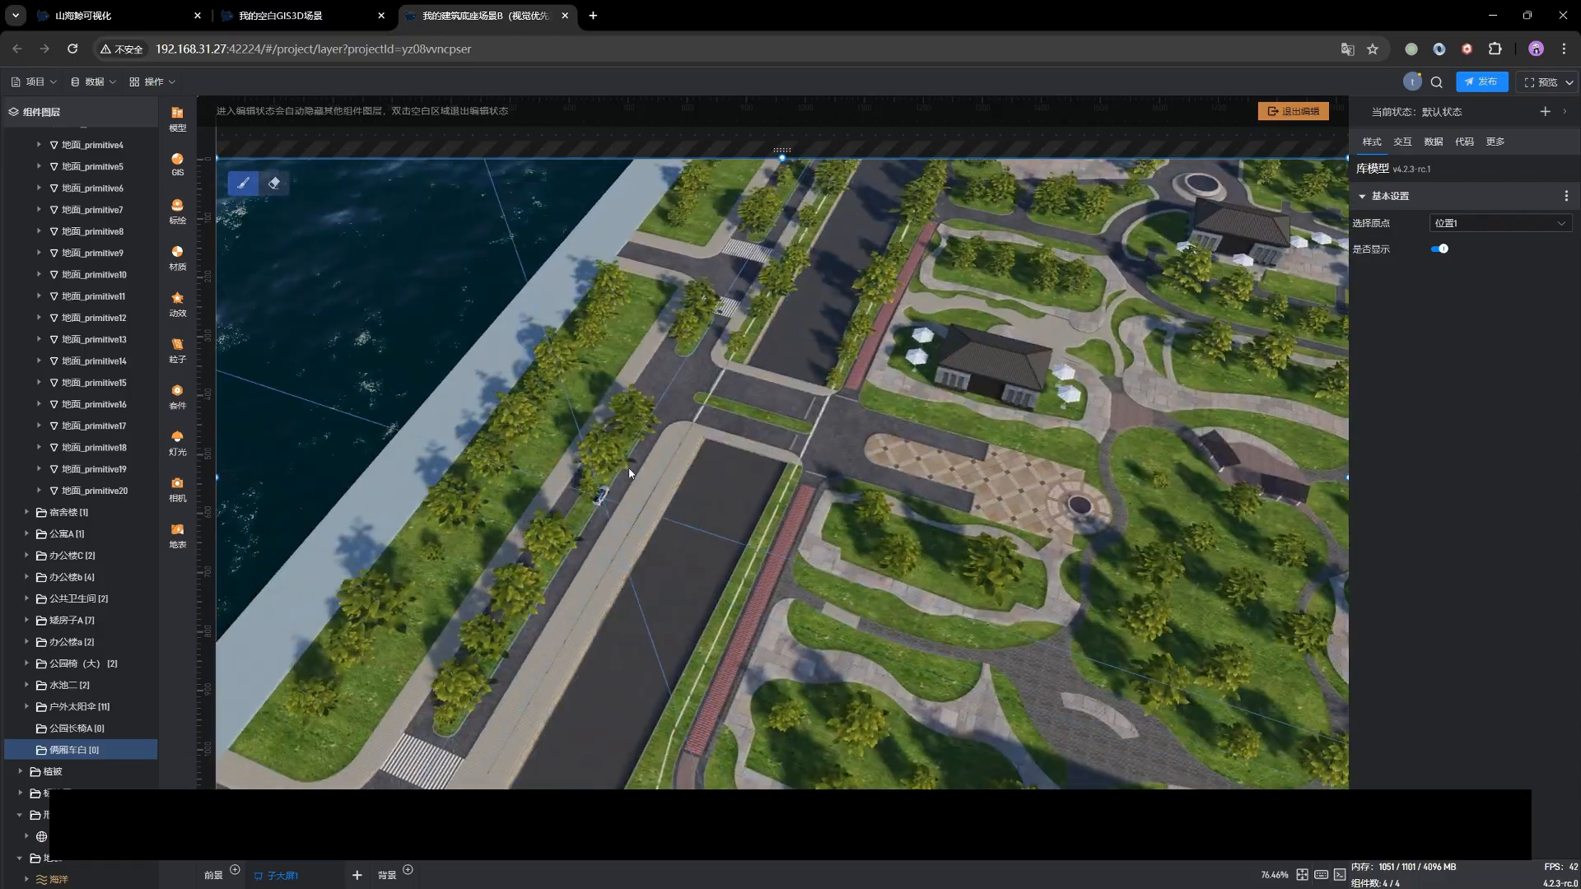
right_click_drag(591, 462, 785, 480)
left_click_drag(785, 480, 748, 473)
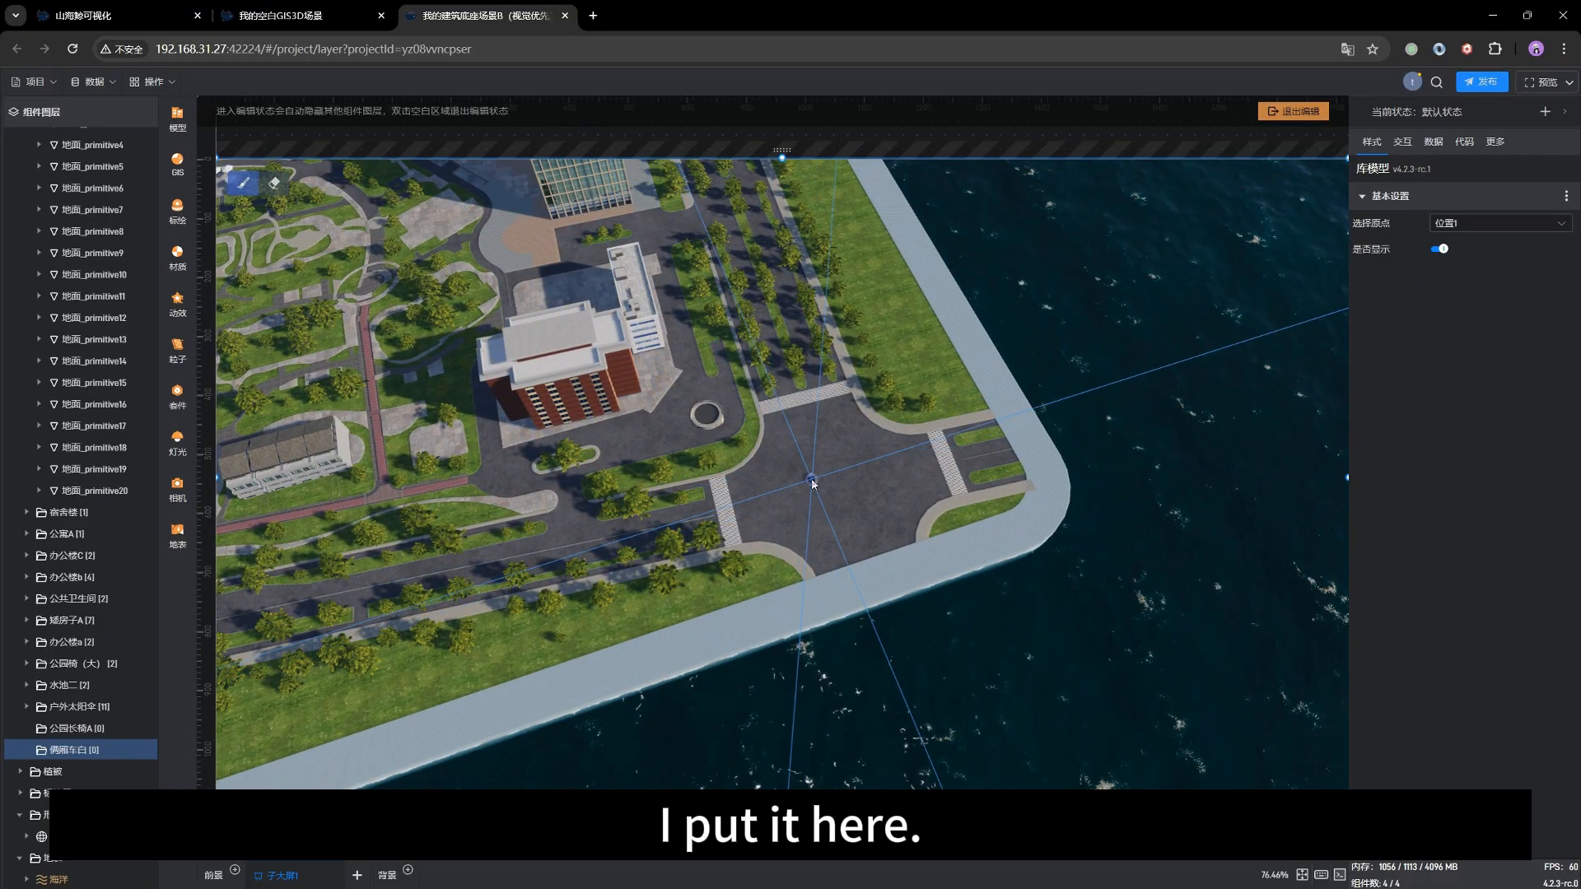
left_click(812, 482)
right_click(931, 423)
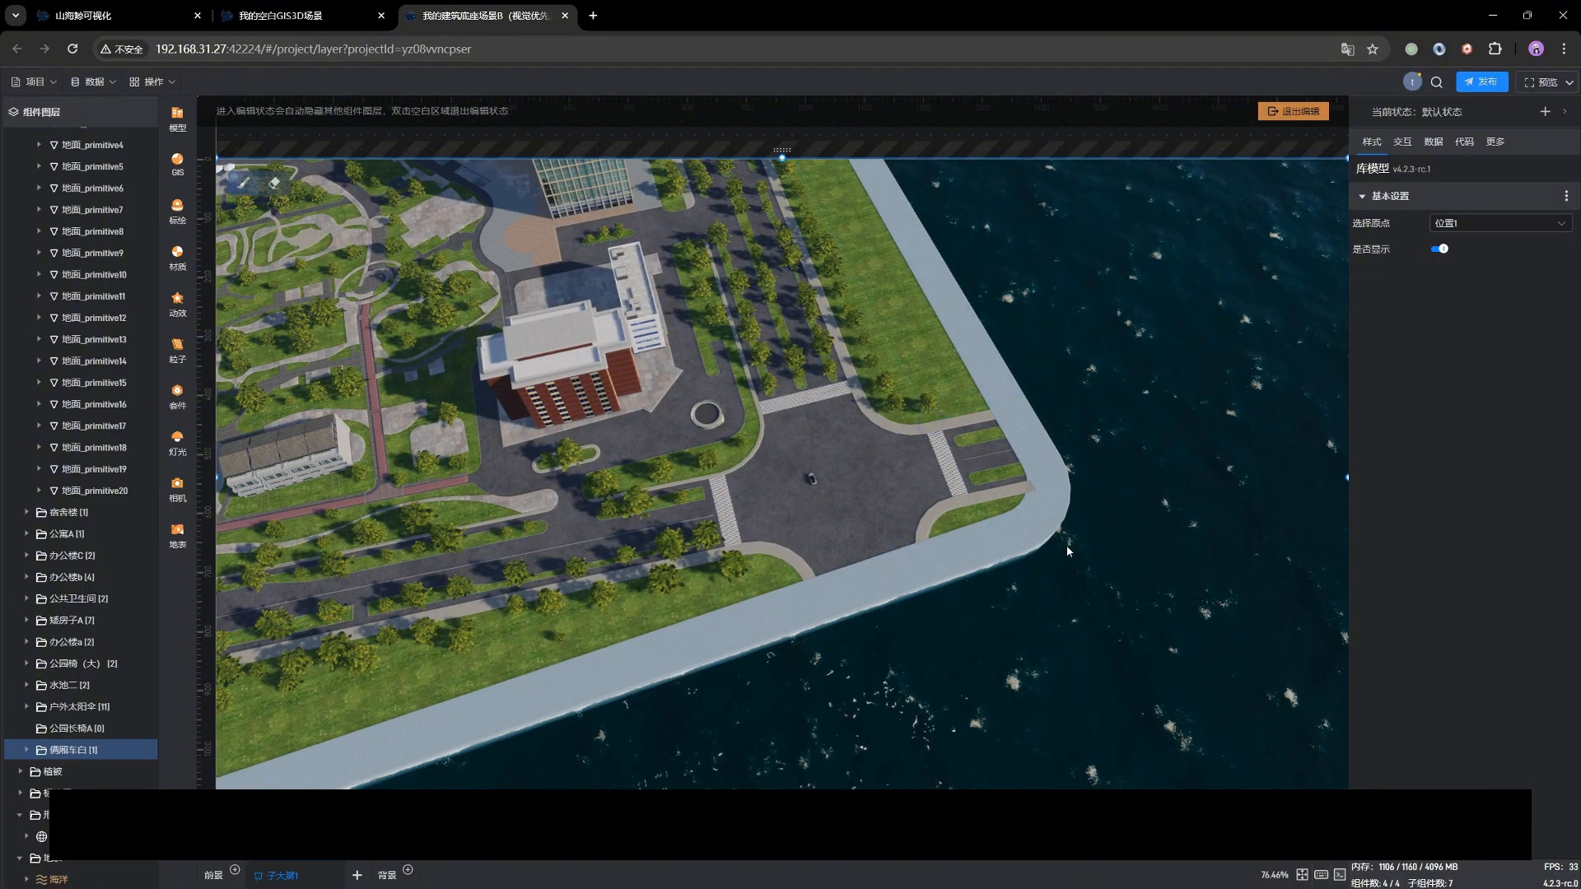
Select the placed car inside its model group and start a path animation (路径动画) for it.
right_click_drag(1065, 545, 950, 563)
scroll(921, 558, "up", 5)
scroll(881, 573, "up", 2)
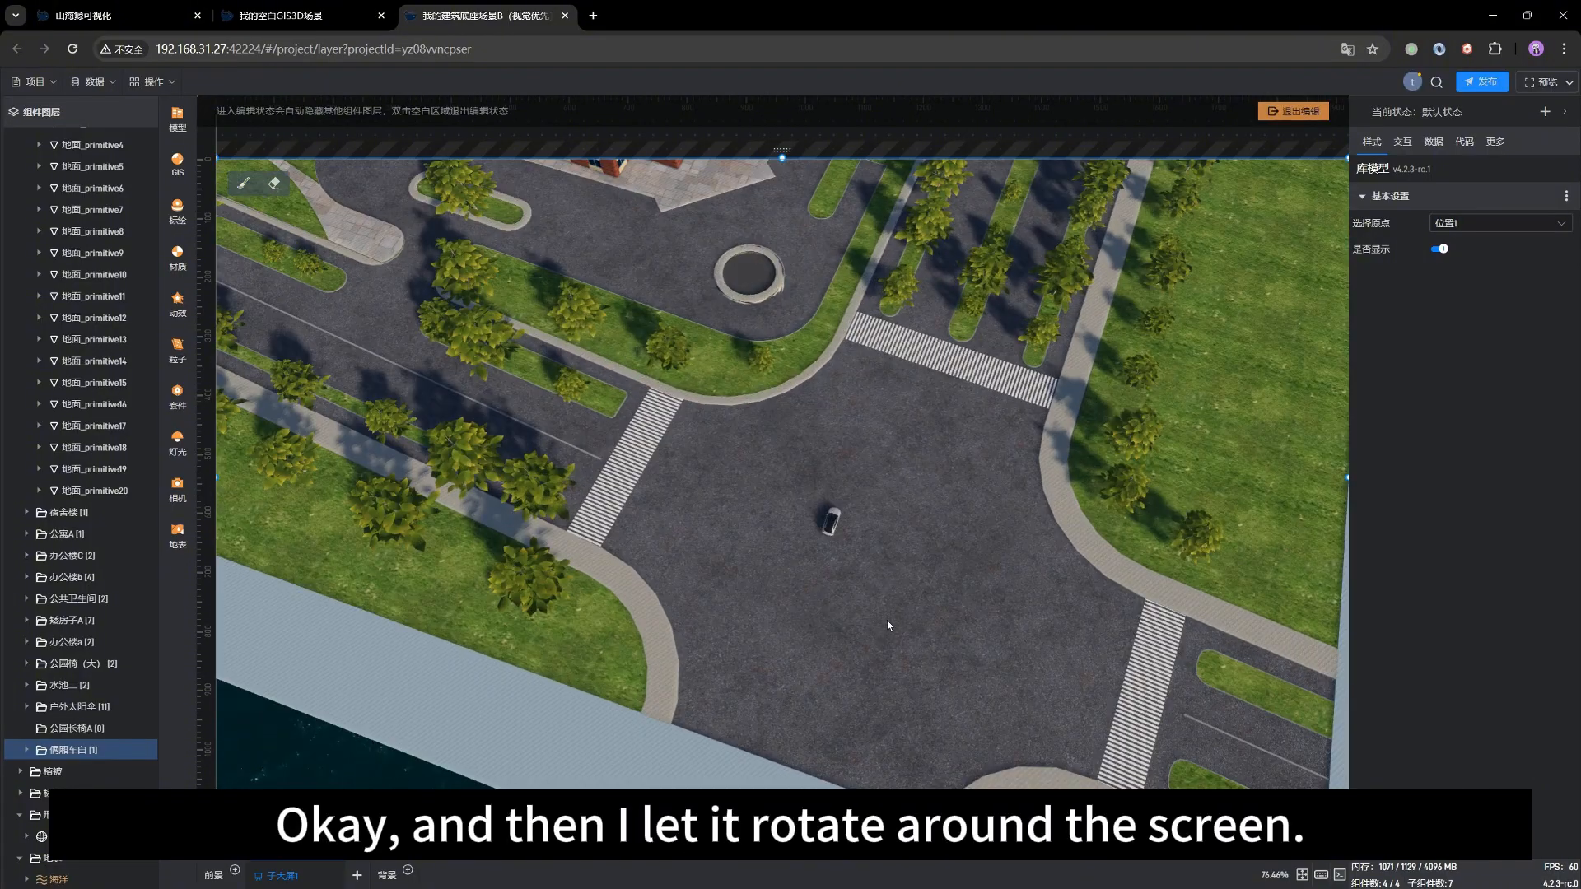
left_click_drag(887, 621, 849, 573)
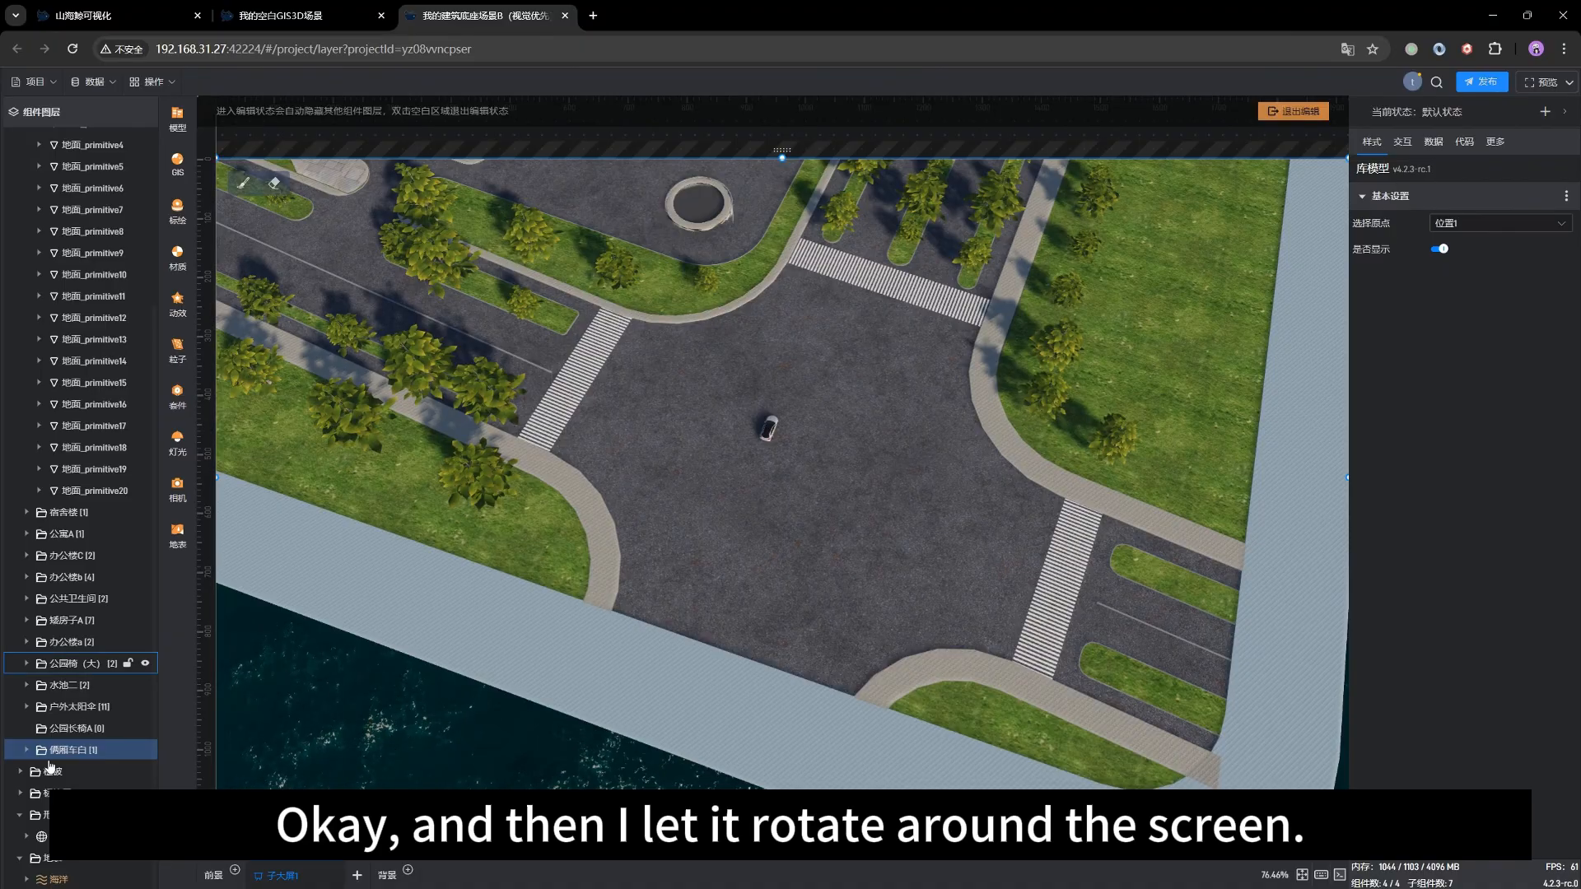
left_click(26, 751)
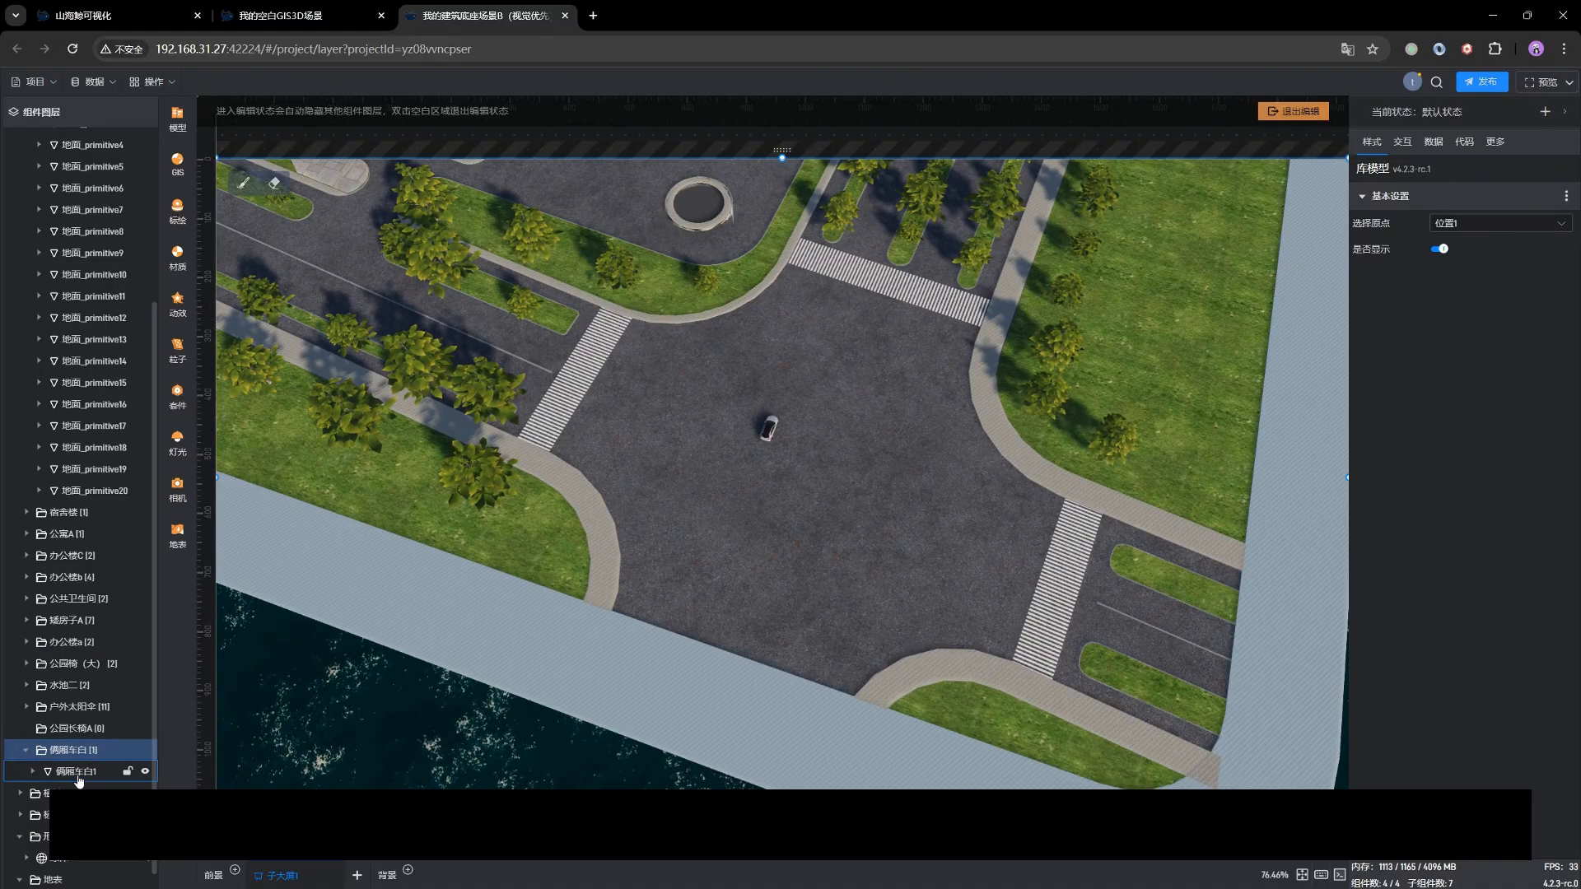
left_click(49, 771)
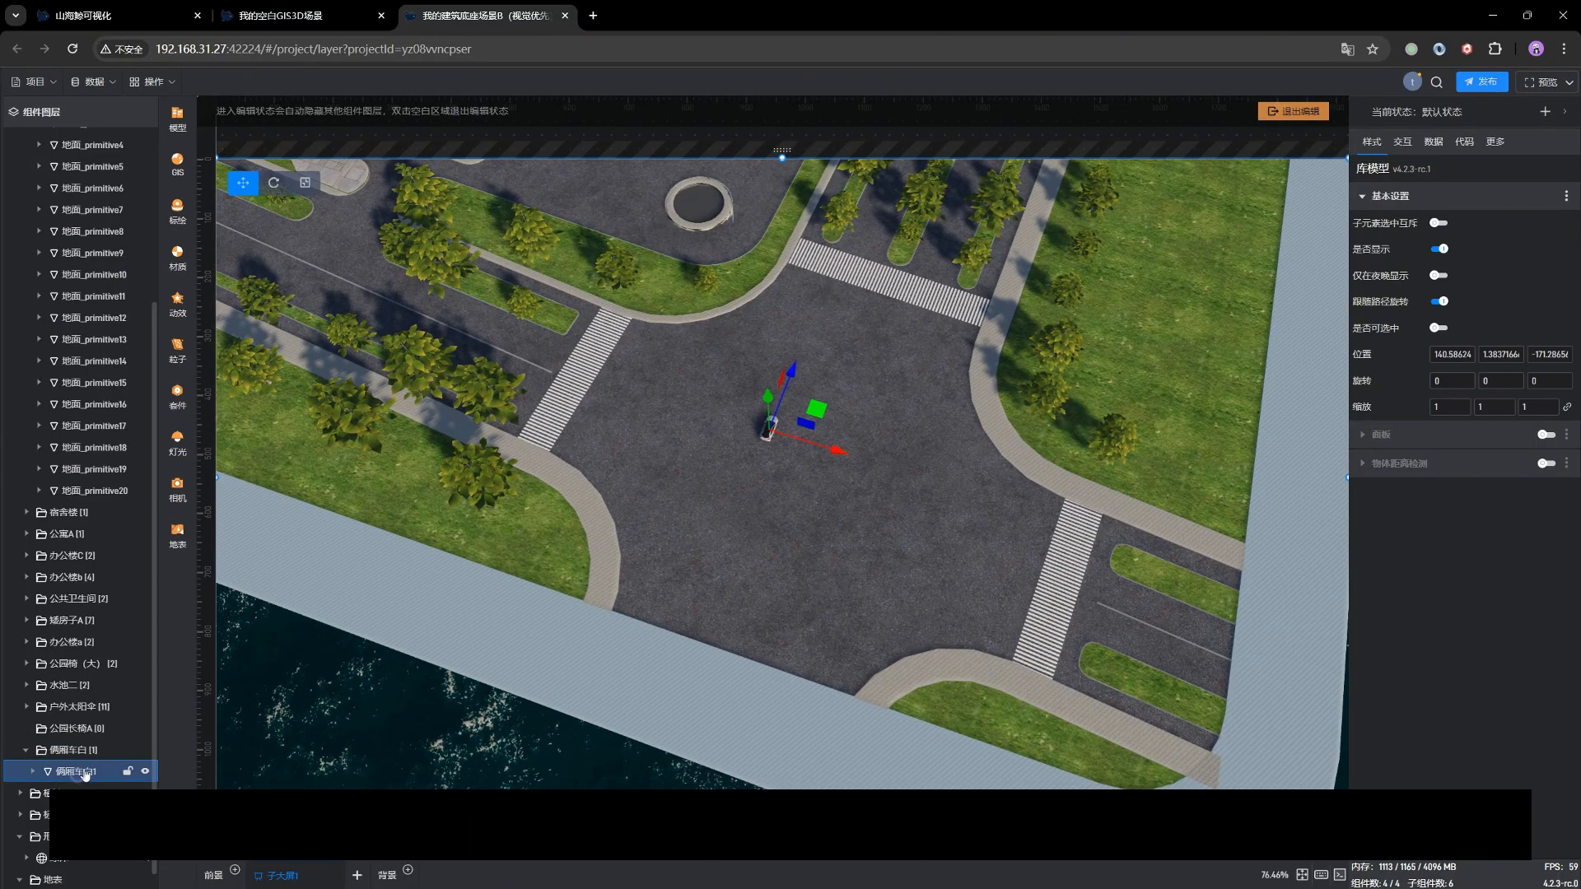
left_click(175, 133)
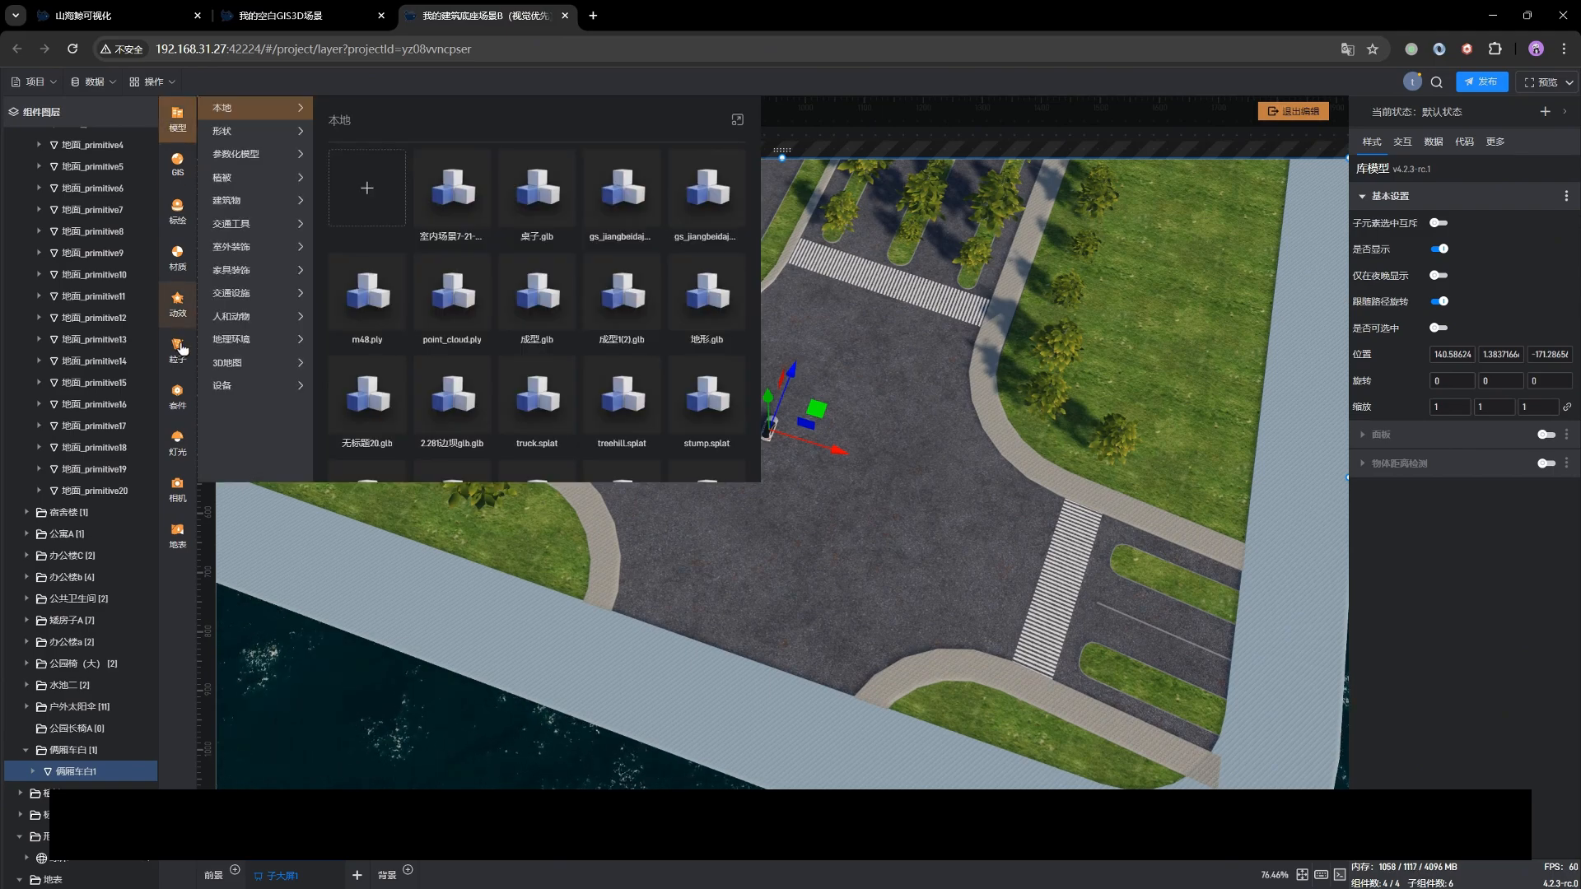
left_click(177, 311)
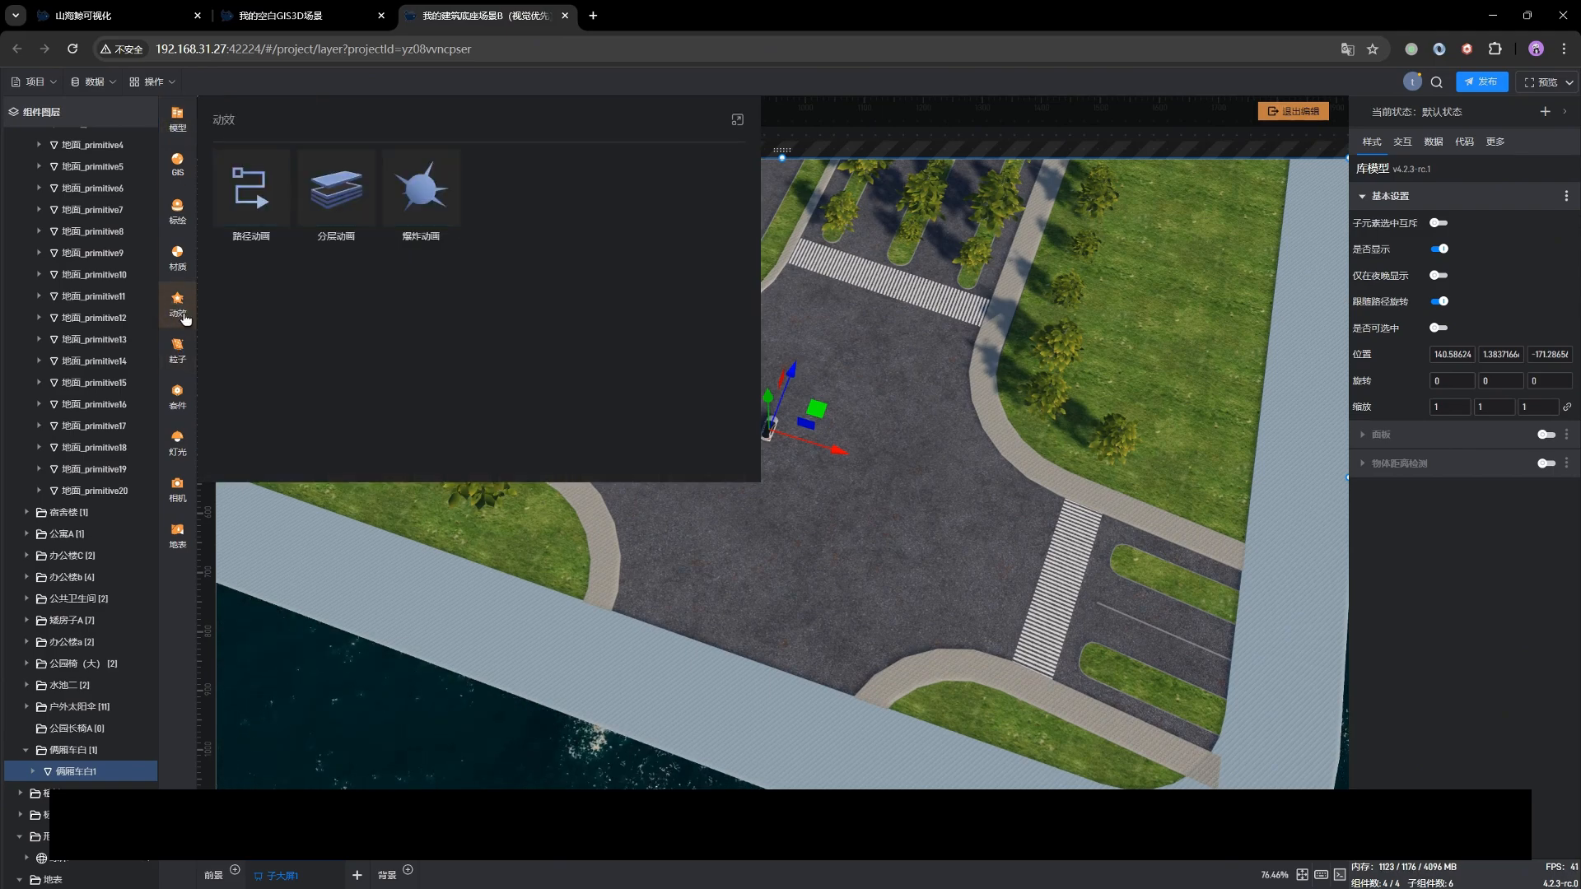
left_click(343, 219)
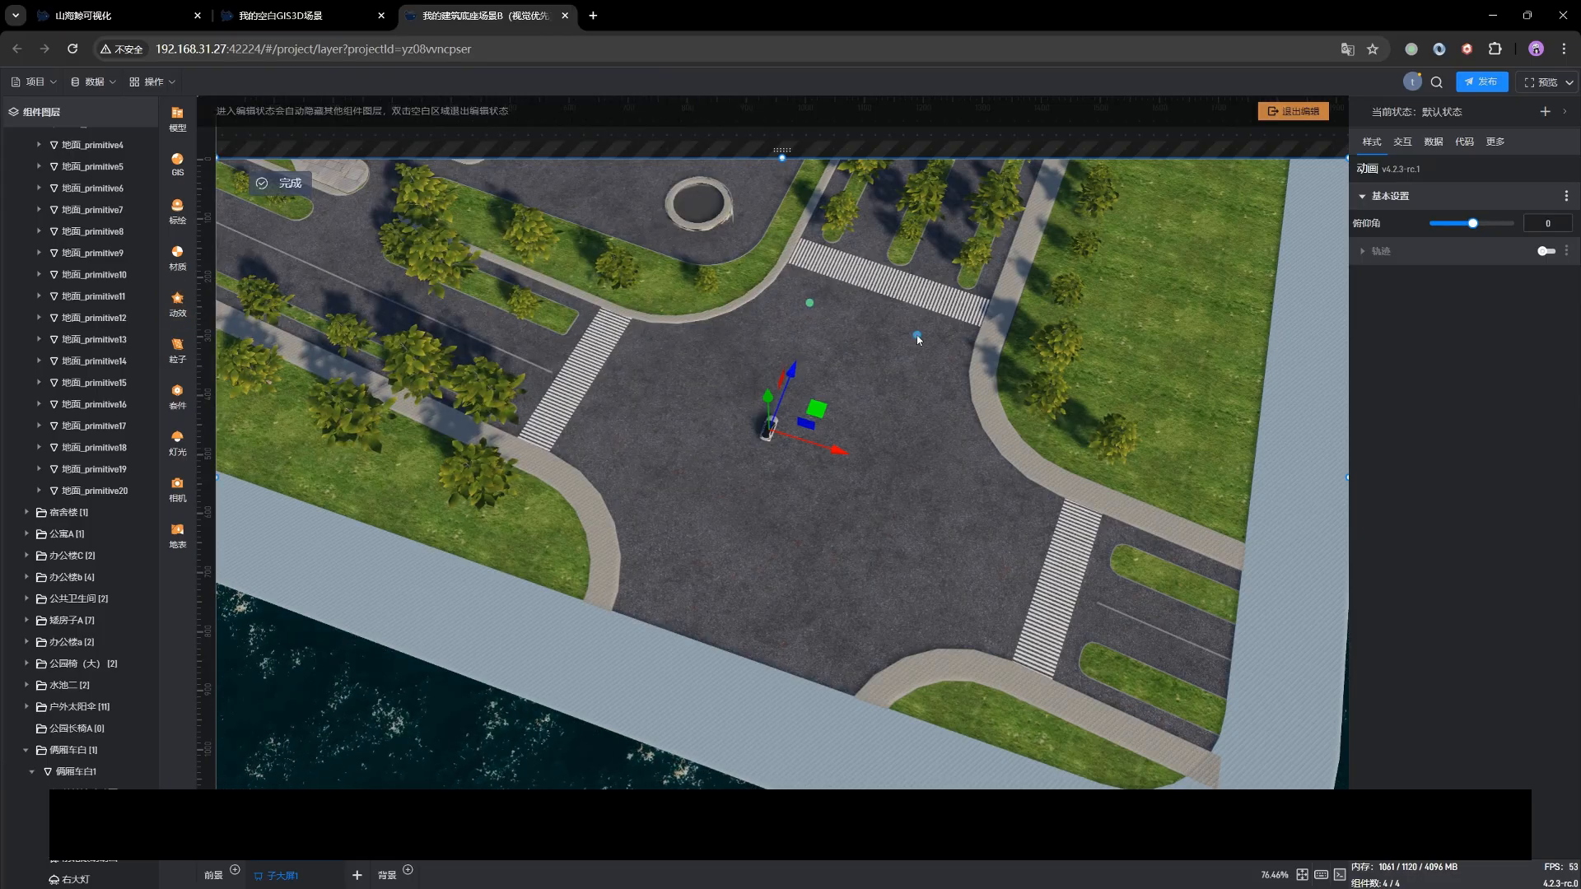
Draw a closed, roughly circular animation path around the car within the intersection, ending at its starting point.
left_click(984, 495)
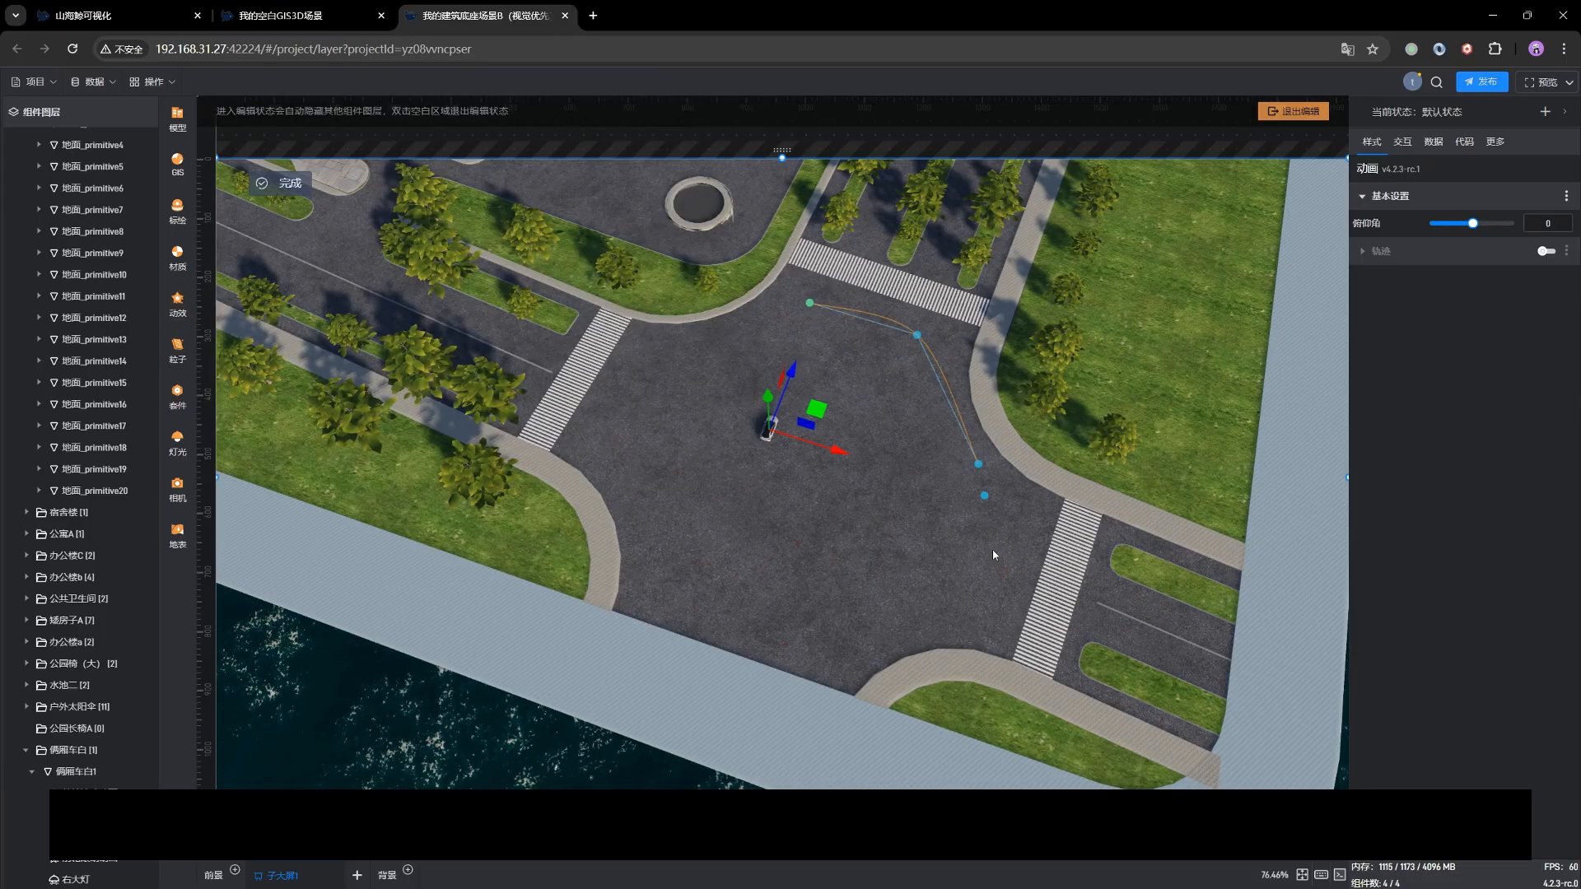
left_click(977, 570)
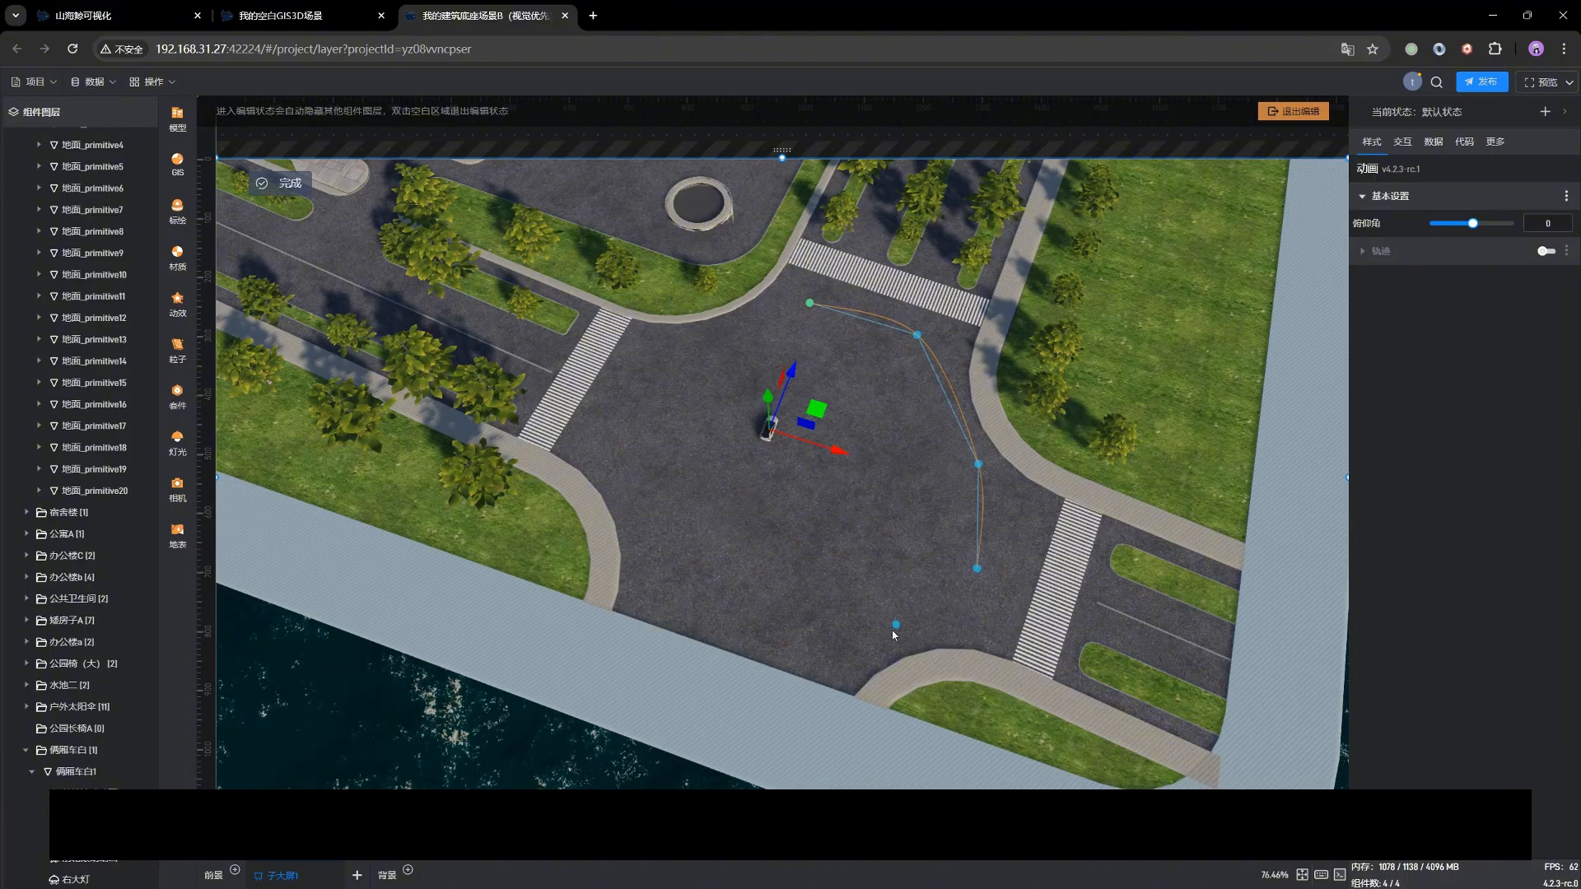
left_click(626, 427)
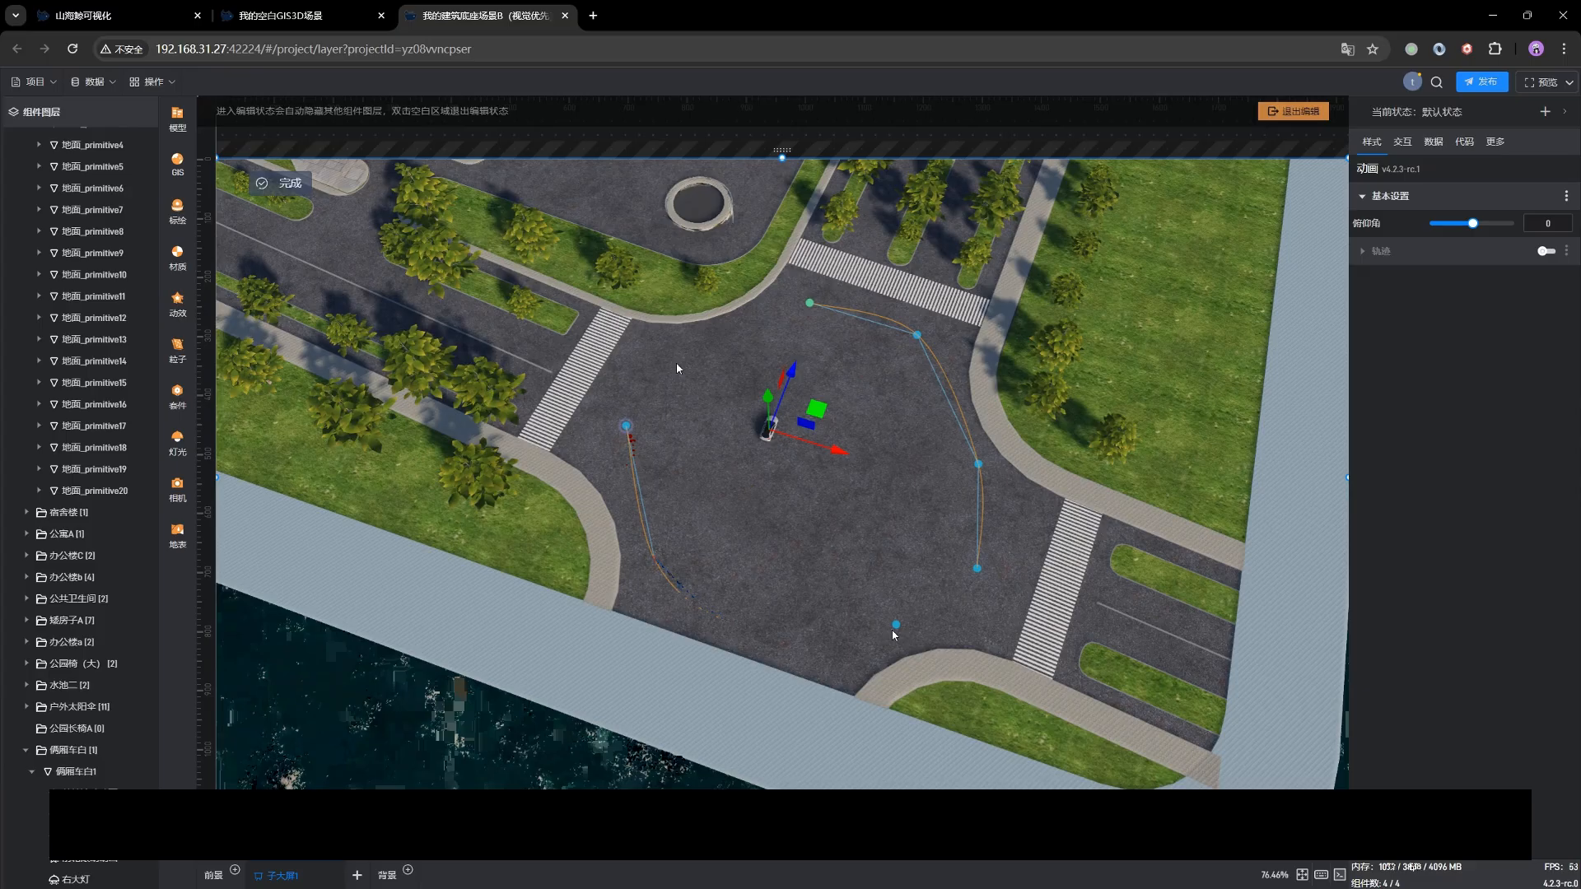
left_click(731, 323)
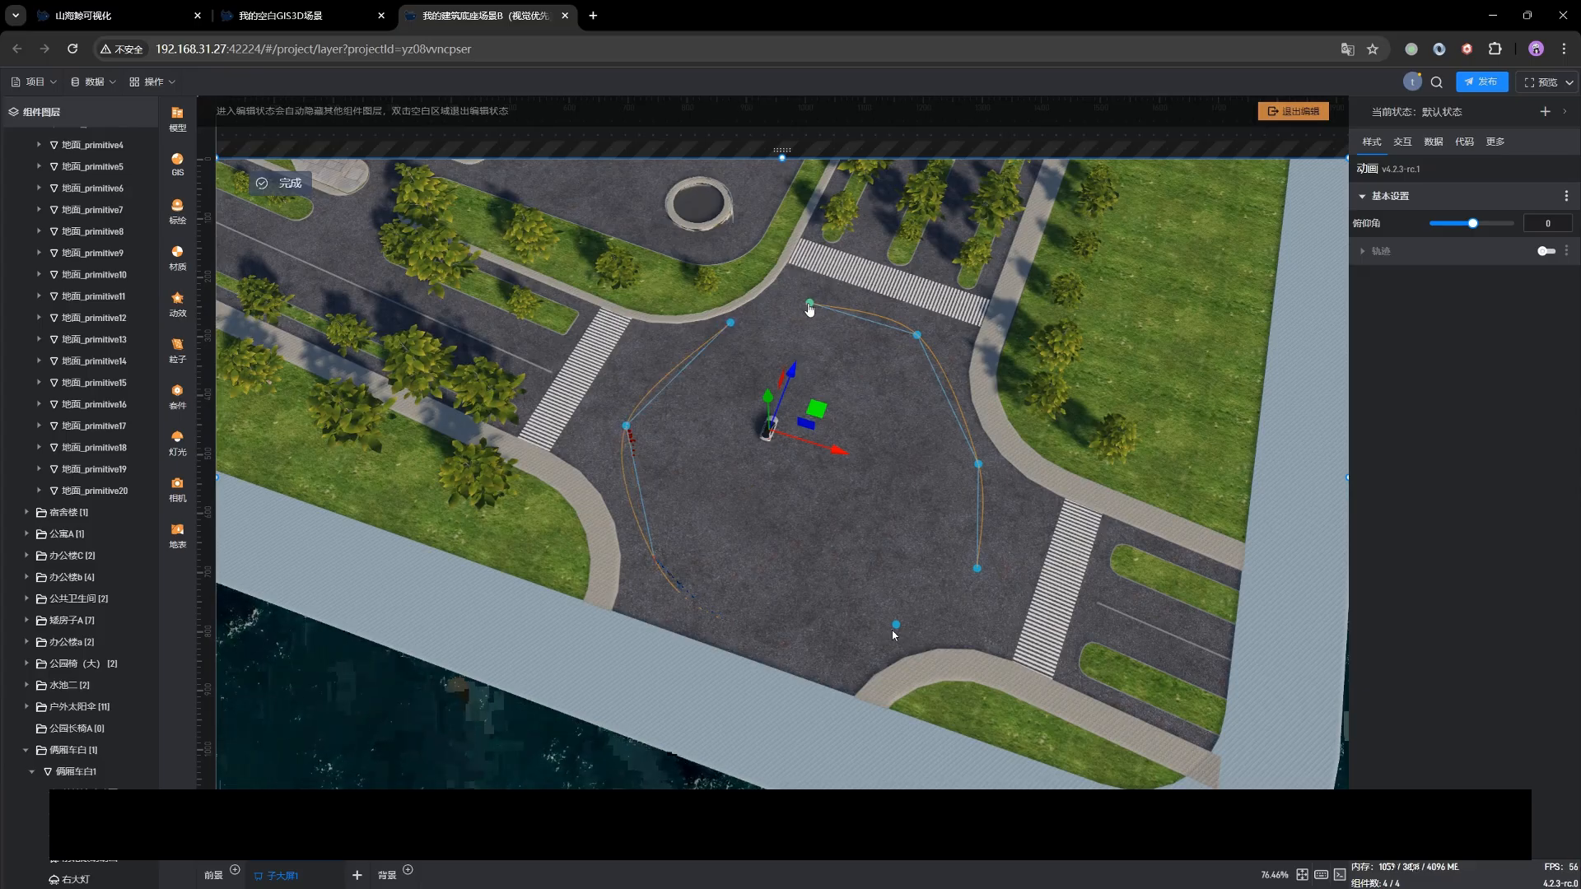
left_click(809, 304)
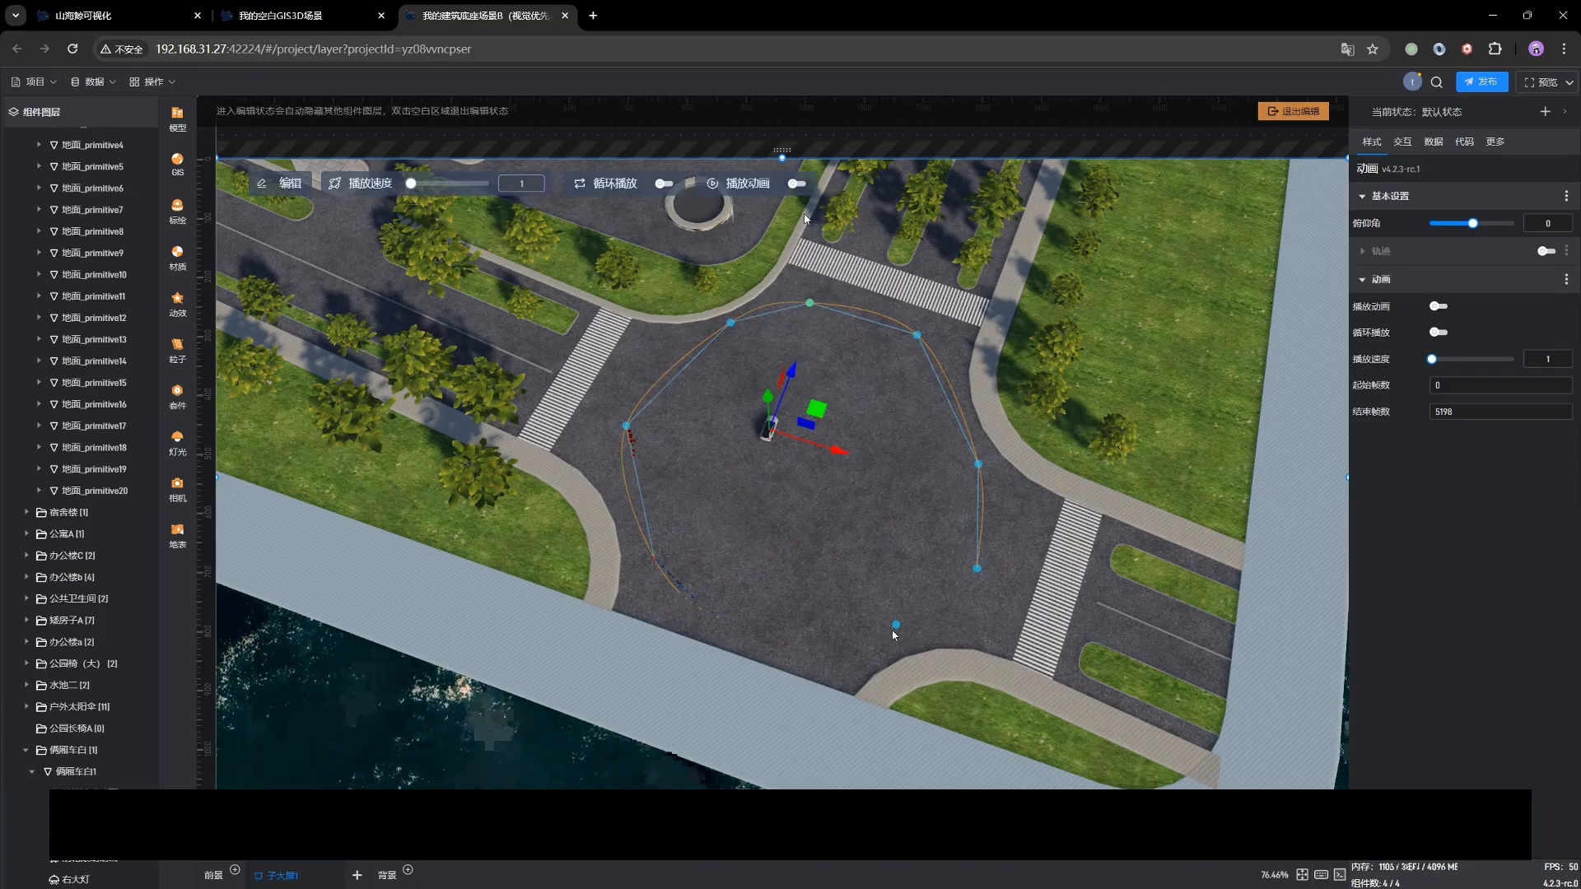
Play the car's path animation with looping enabled and view the moving car up close near the crosswalk.
left_click(797, 183)
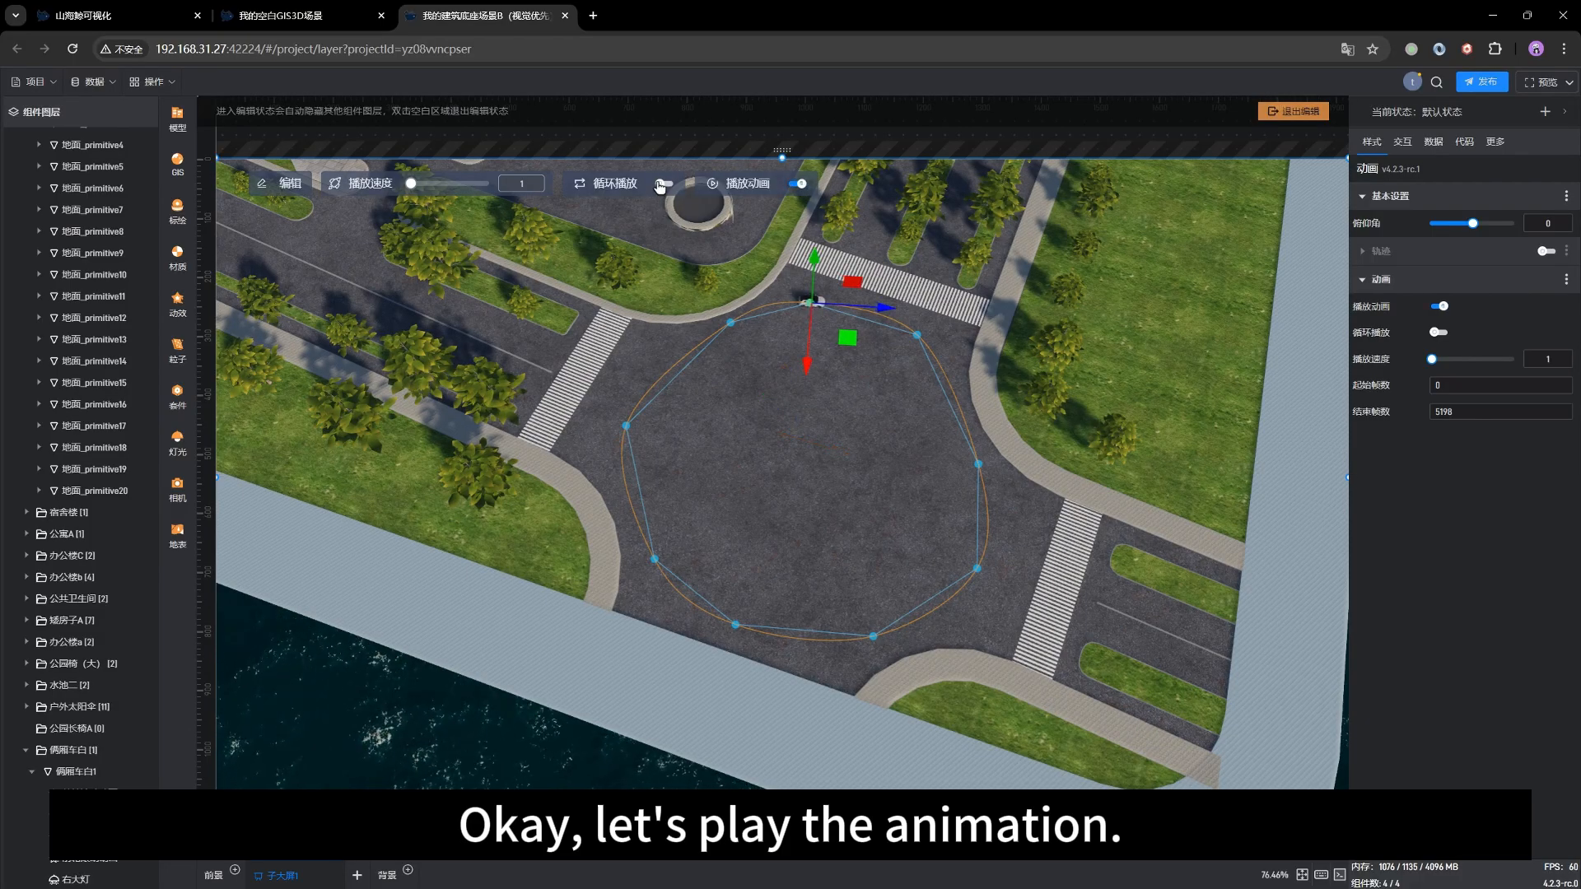
left_click(663, 183)
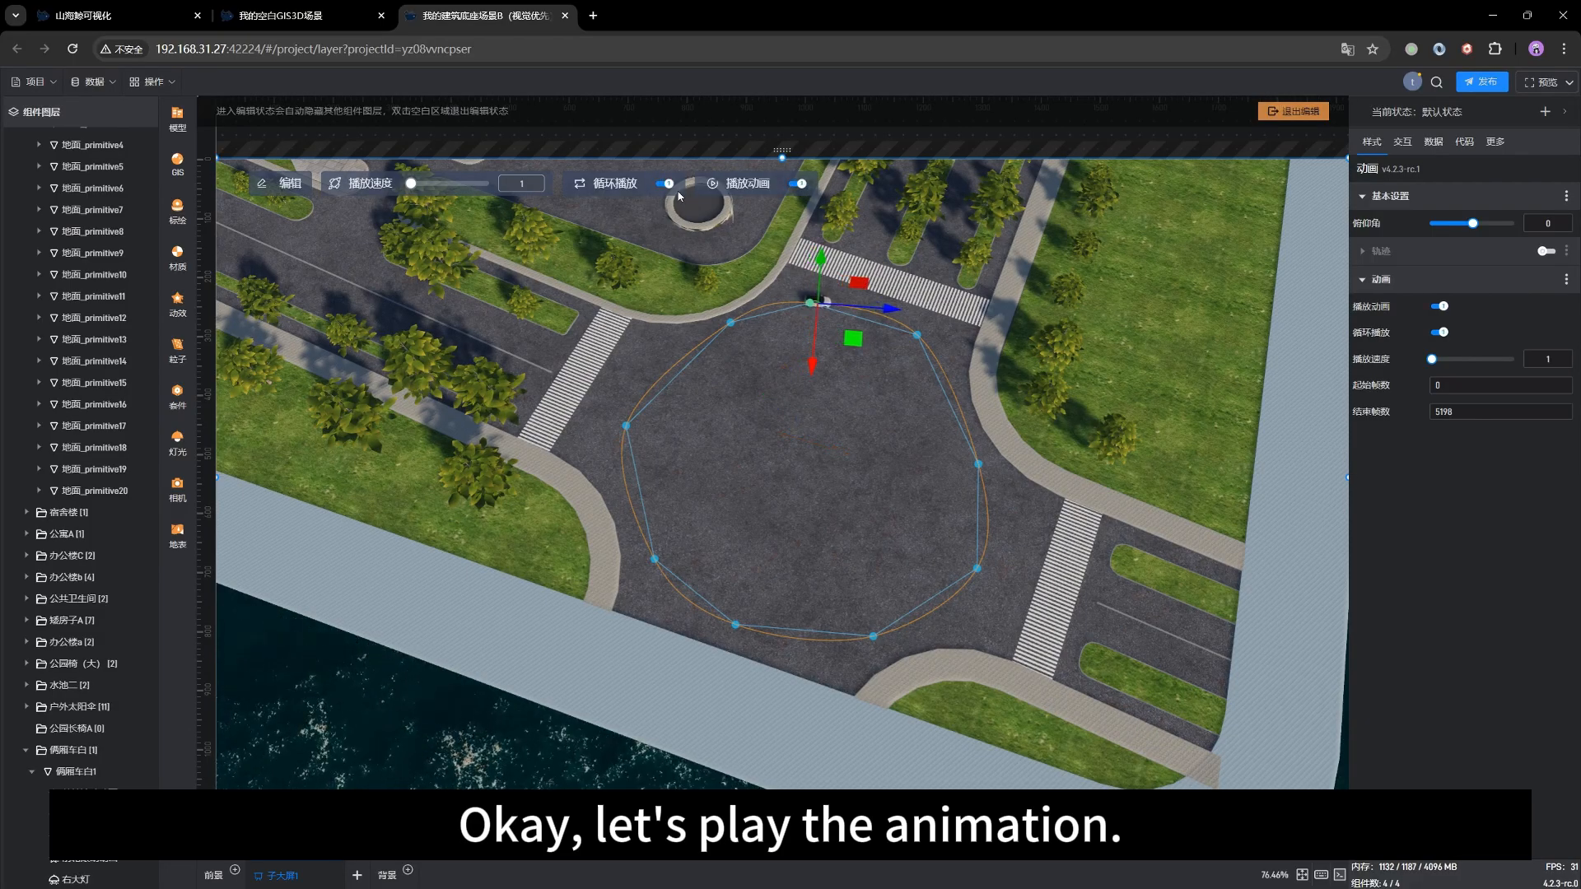
left_click_drag(764, 436, 804, 382)
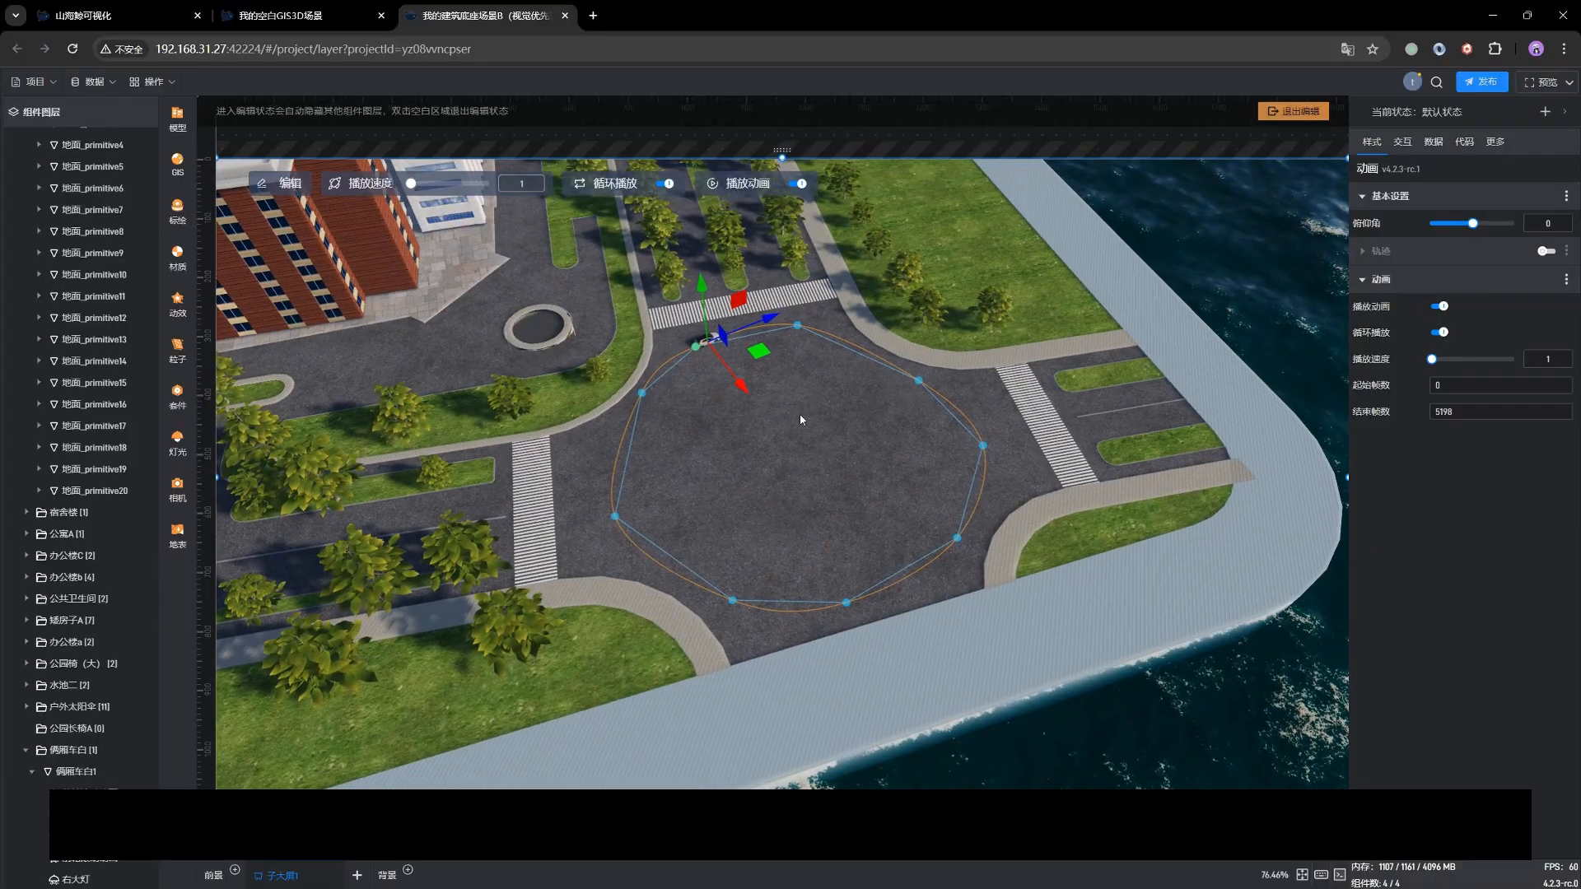
right_click_drag(801, 416, 847, 541)
scroll(847, 541, "up", 4)
left_click_drag(853, 553, 841, 574)
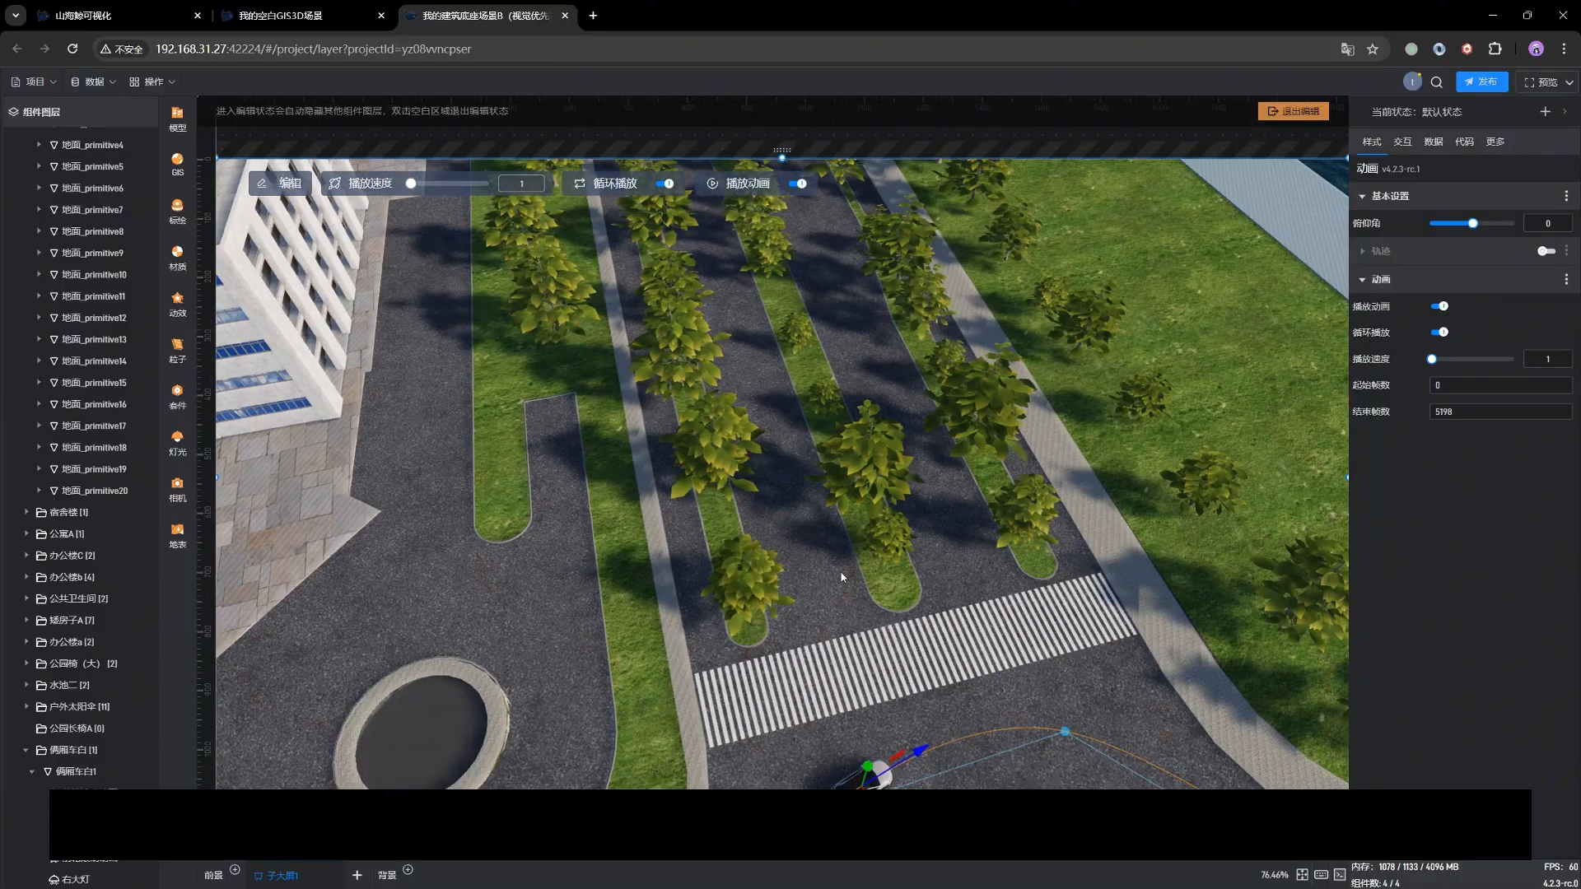
right_click_drag(842, 577, 802, 453)
mouse_move(1021, 647)
left_mouse_down()
mouse_move(1046, 630)
mouse_move(1027, 628)
left_mouse_up()
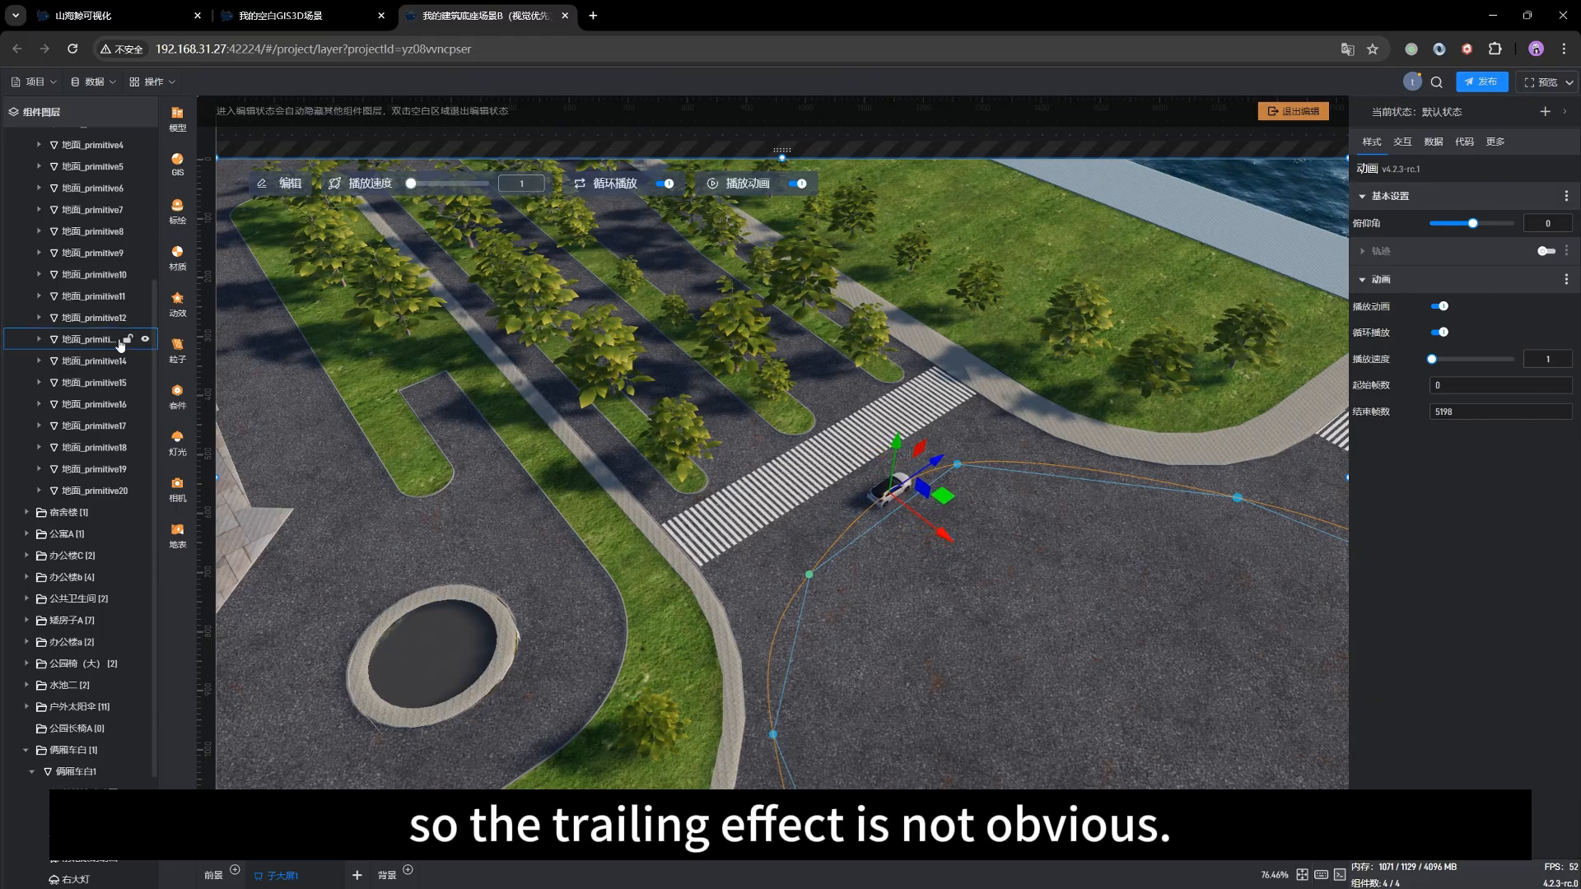
Select the scene's sky (天空) and expand its sunlight (太阳光) settings under global illumination.
scroll(122, 342, "up", 3)
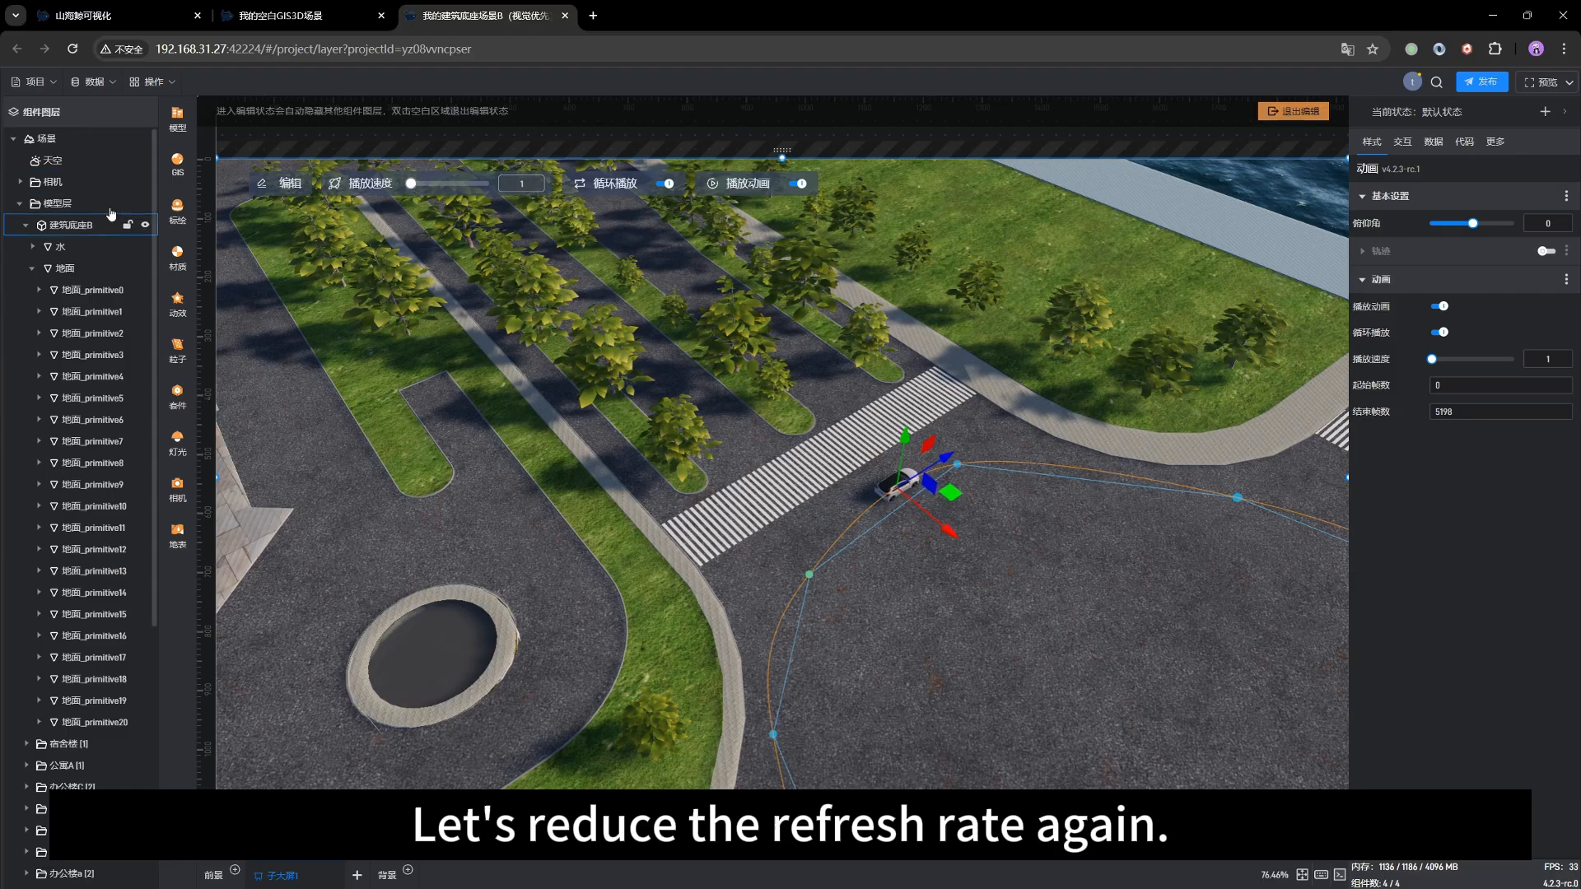
left_click(78, 178)
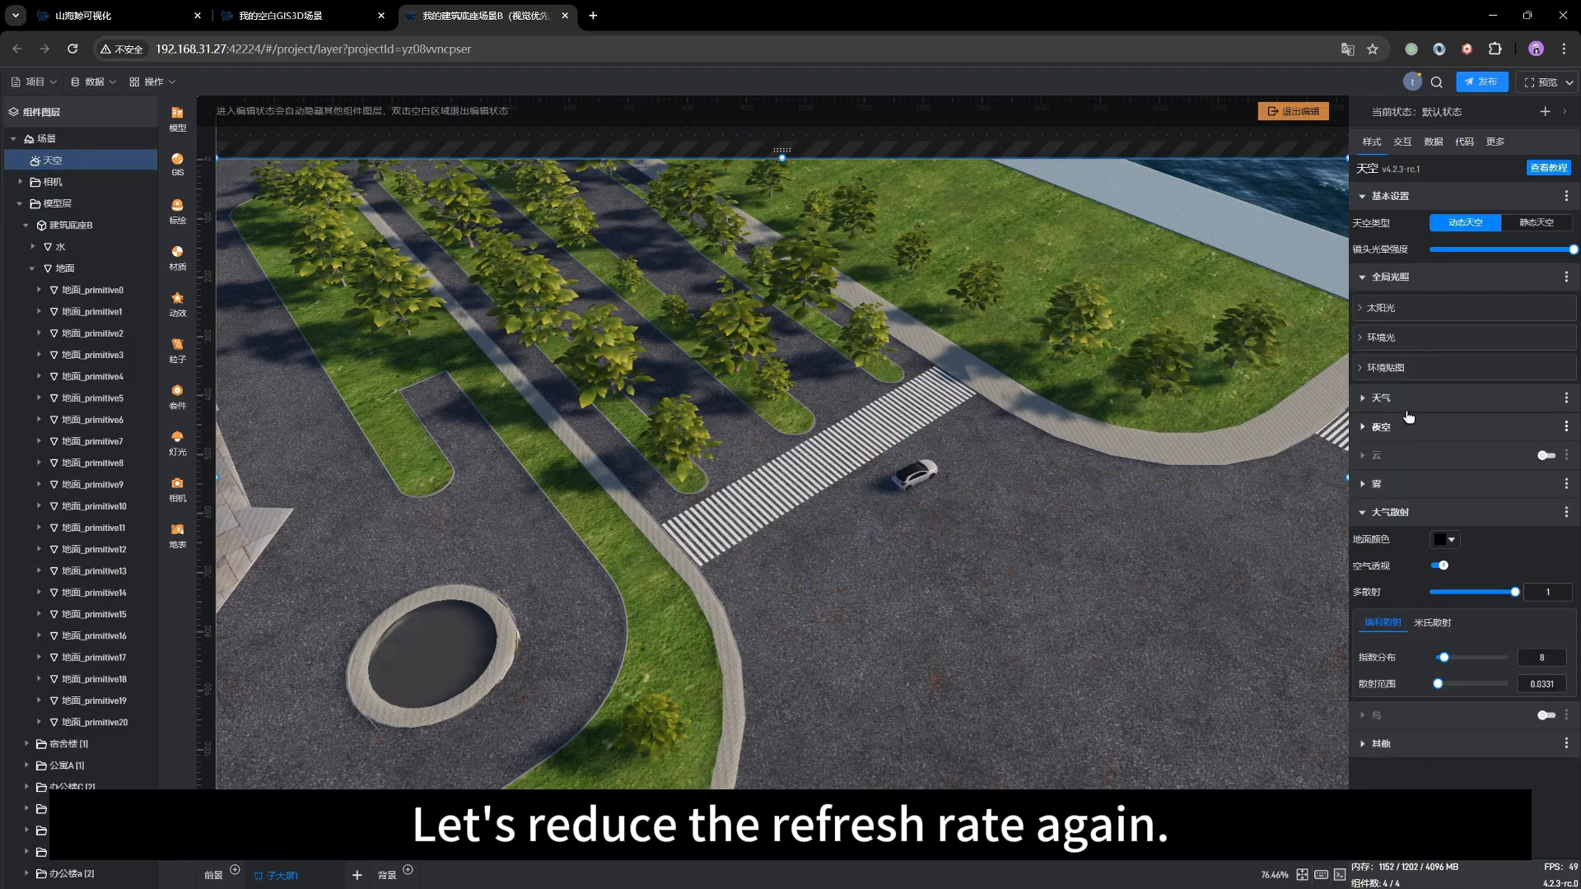
left_click(1406, 400)
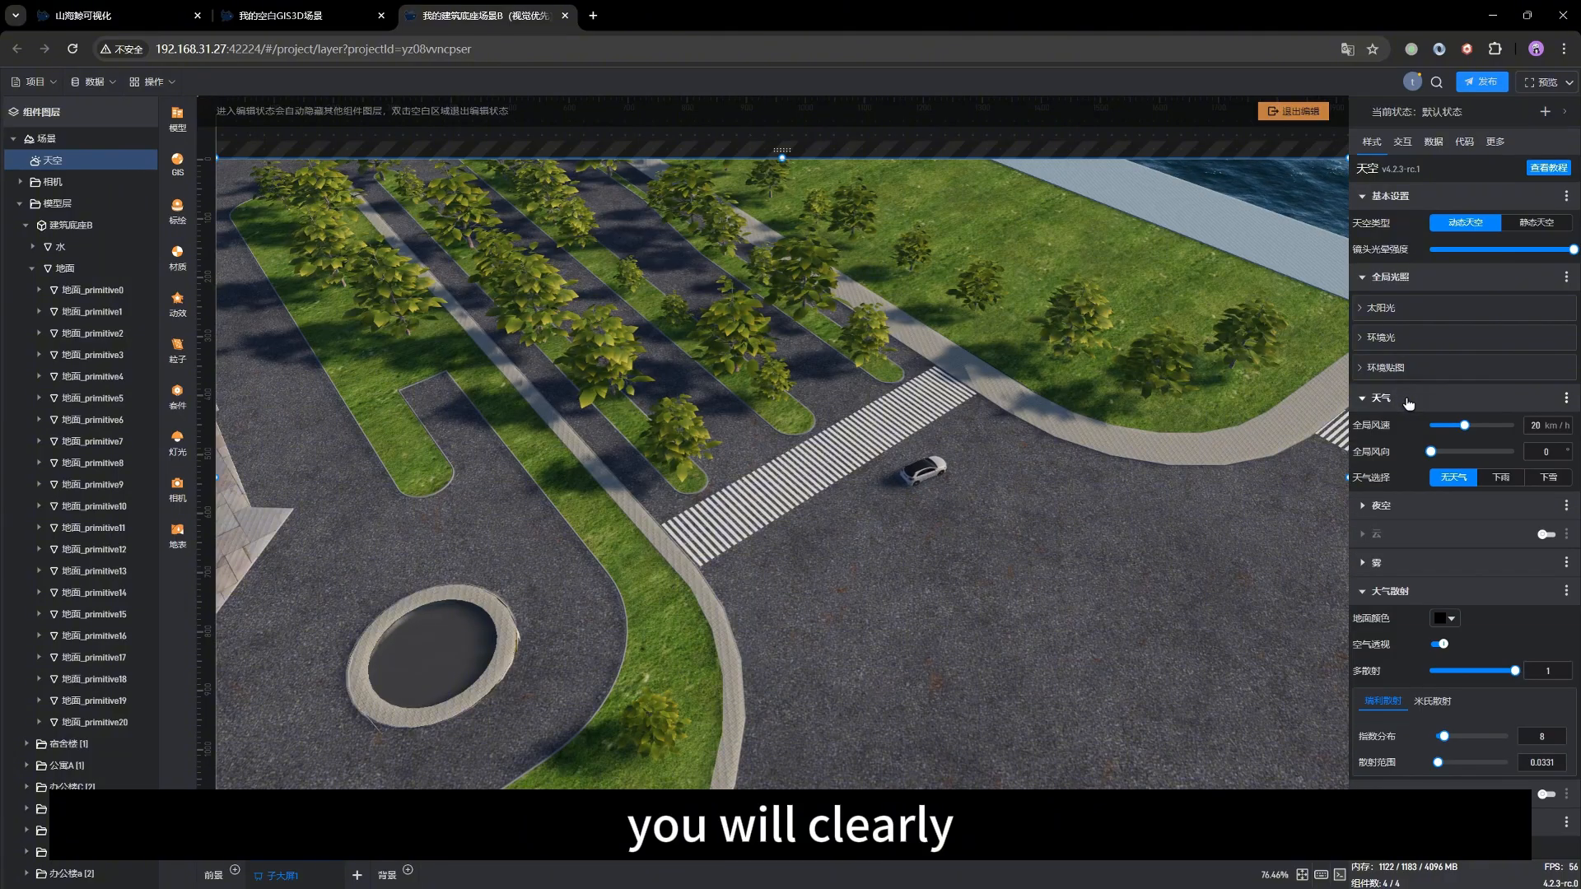
left_click(1408, 400)
left_click(1381, 307)
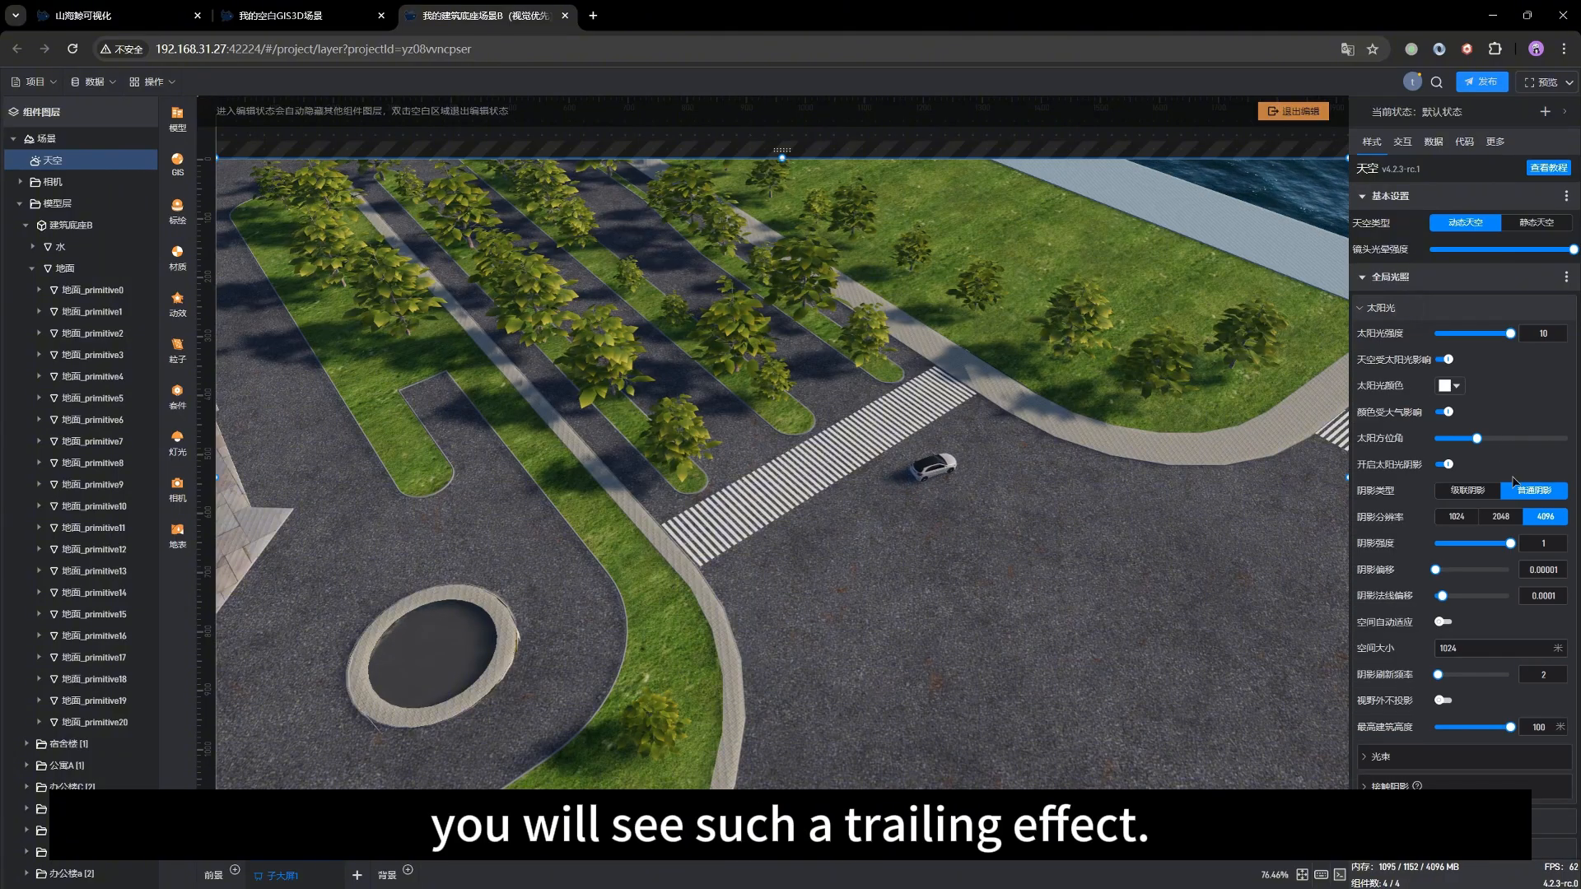
Set the sunlight's shadow refresh rate (阴影刷新频率) to 5 and watch the moving car's shadow up close.
left_click(1533, 675)
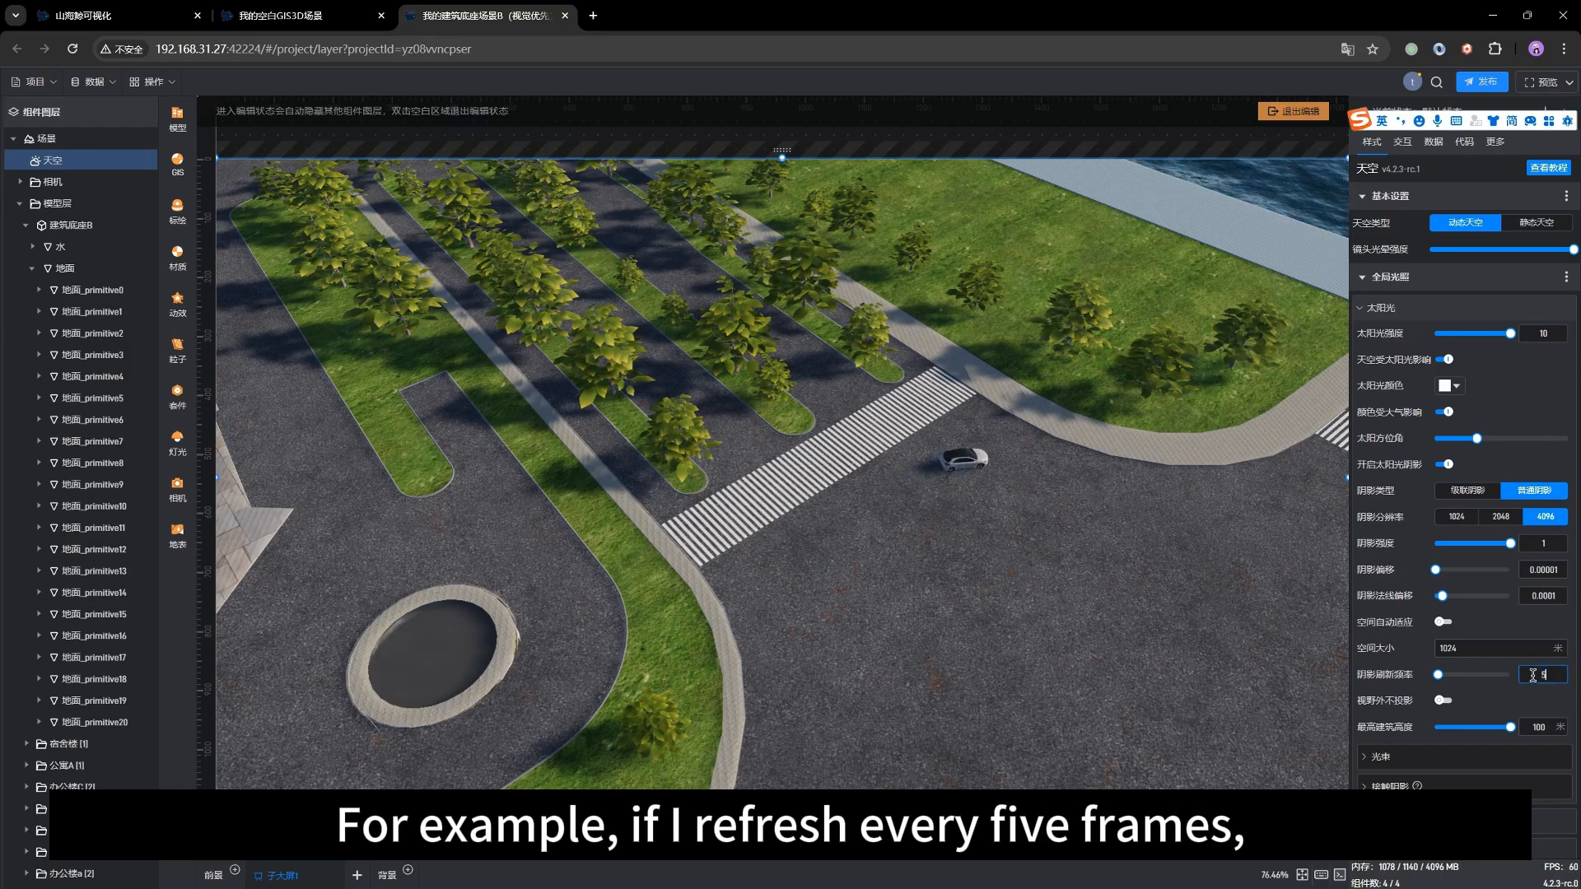
left_click(1507, 695)
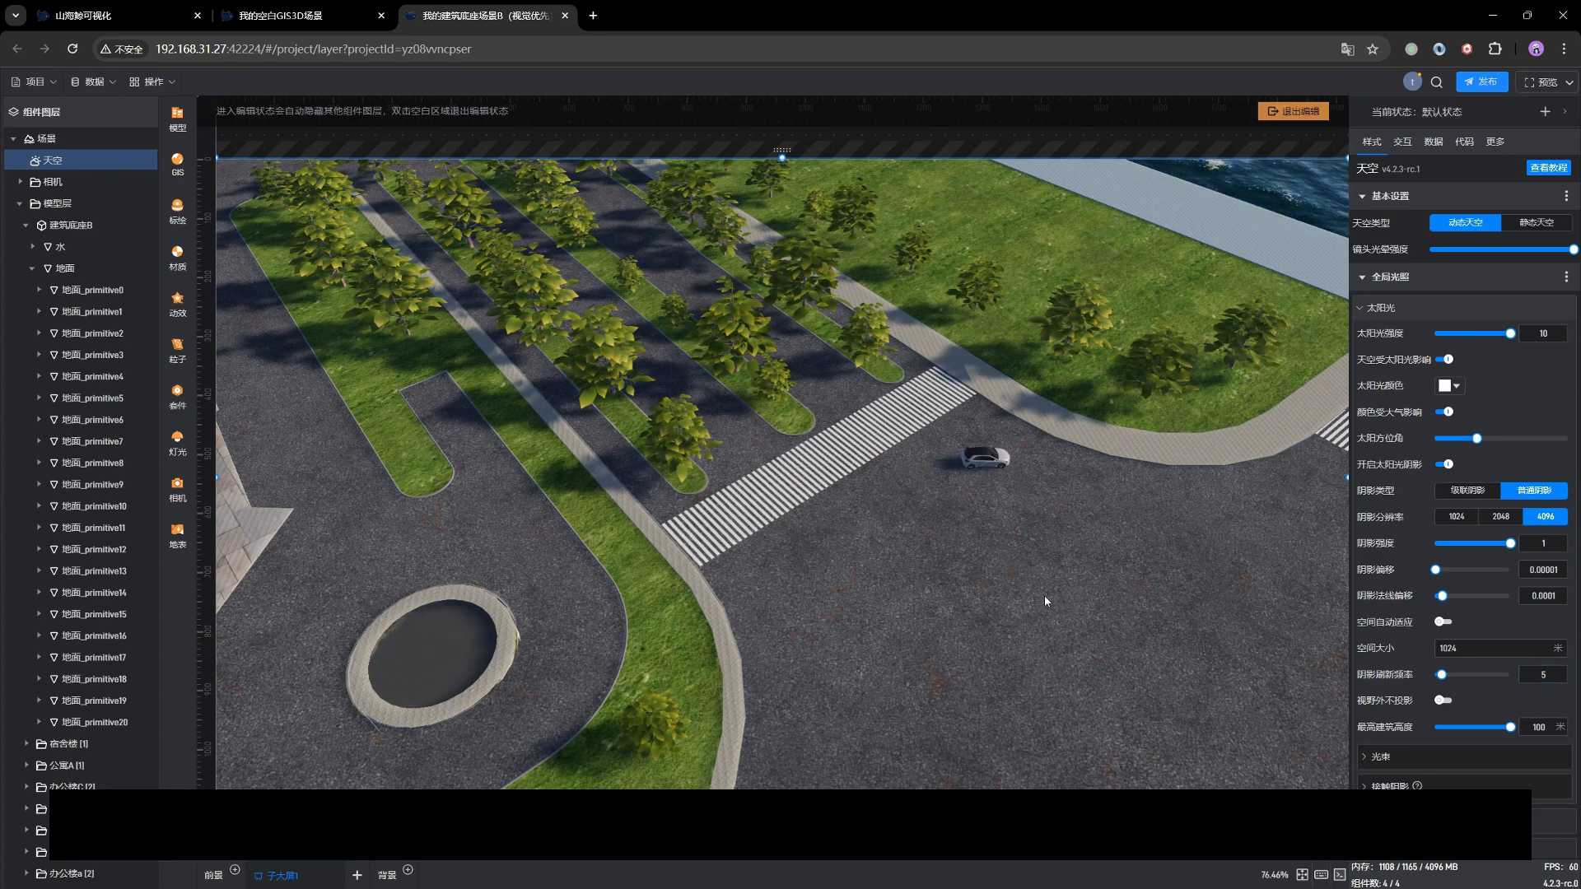
scroll(1047, 576, "up", 3)
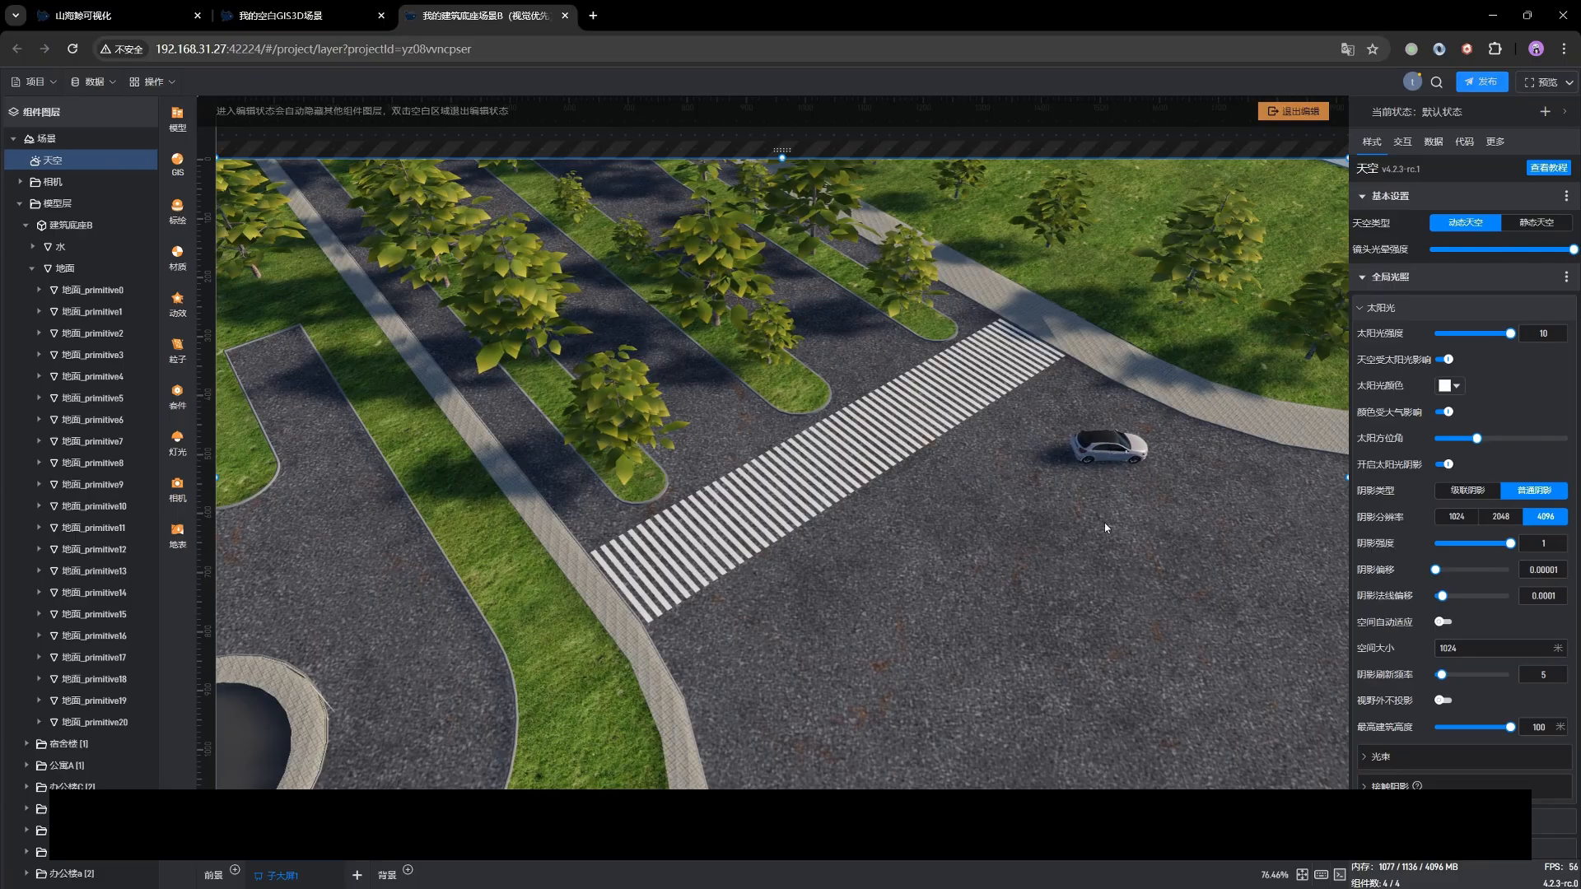
left_click_drag(1106, 527, 1027, 571)
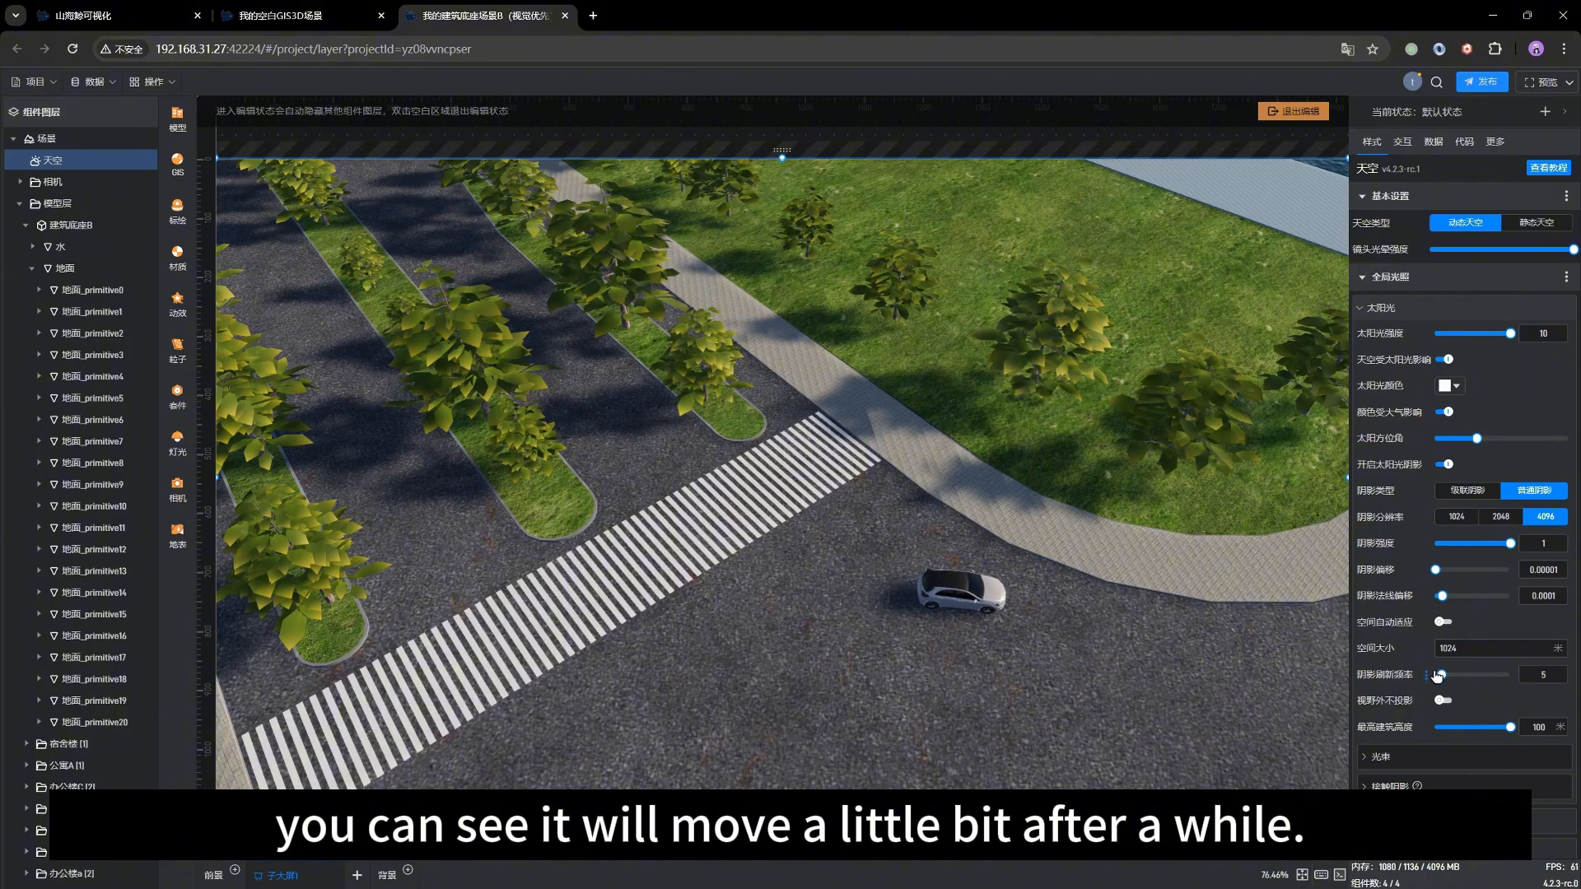
Raise the shadow refresh rate (阴影刷新频率) to 60 and examine how the shadow follows the car from several angles.
left_click_drag(1439, 674, 1523, 676)
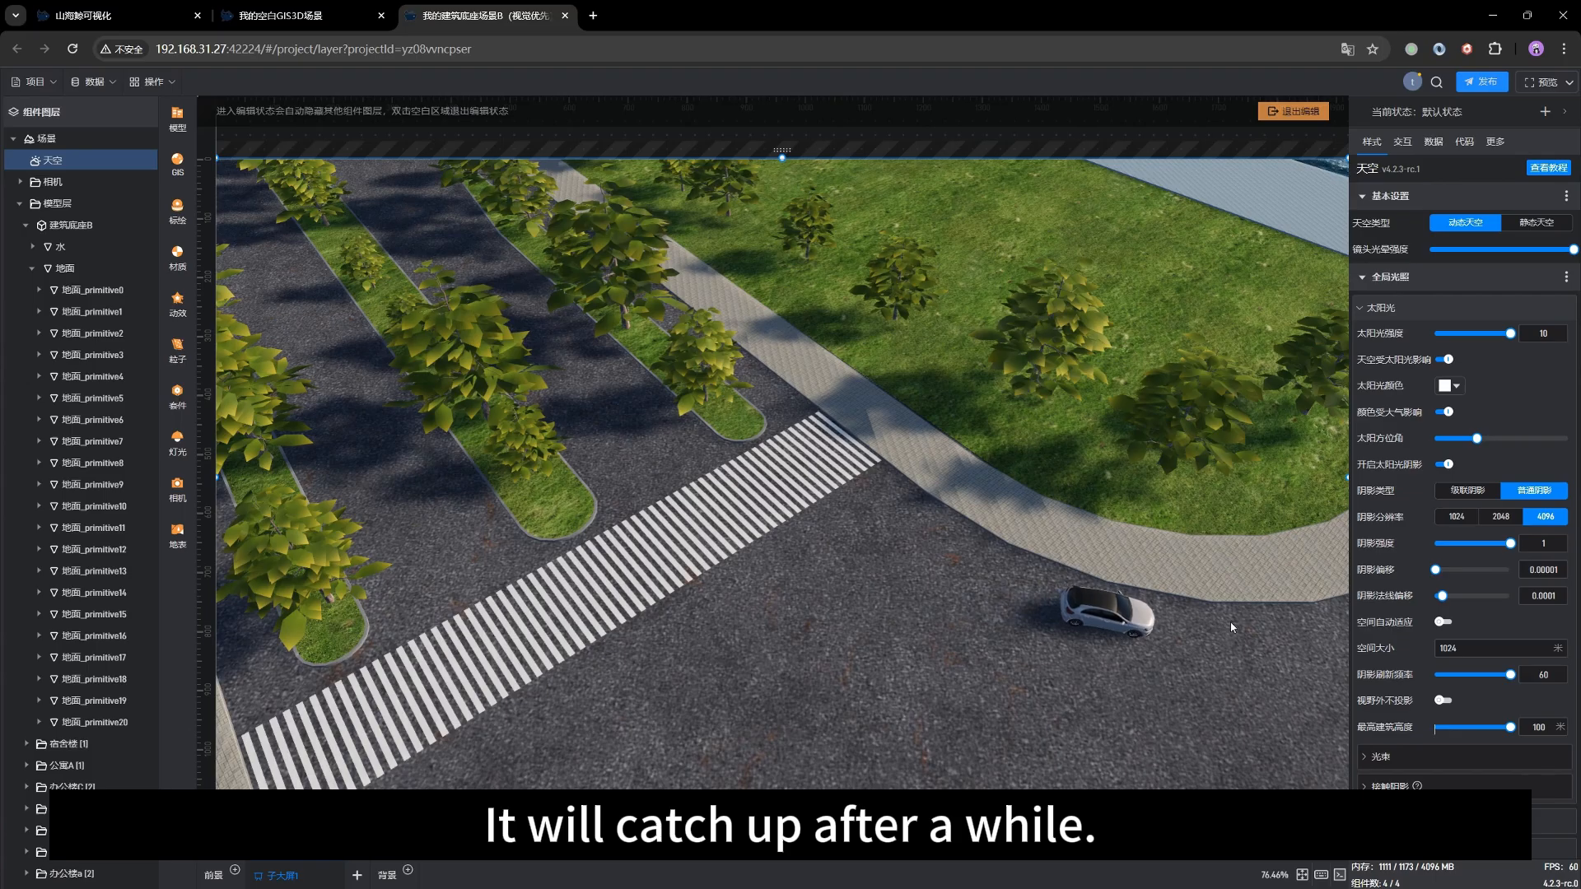
left_click_drag(1159, 714, 1084, 620)
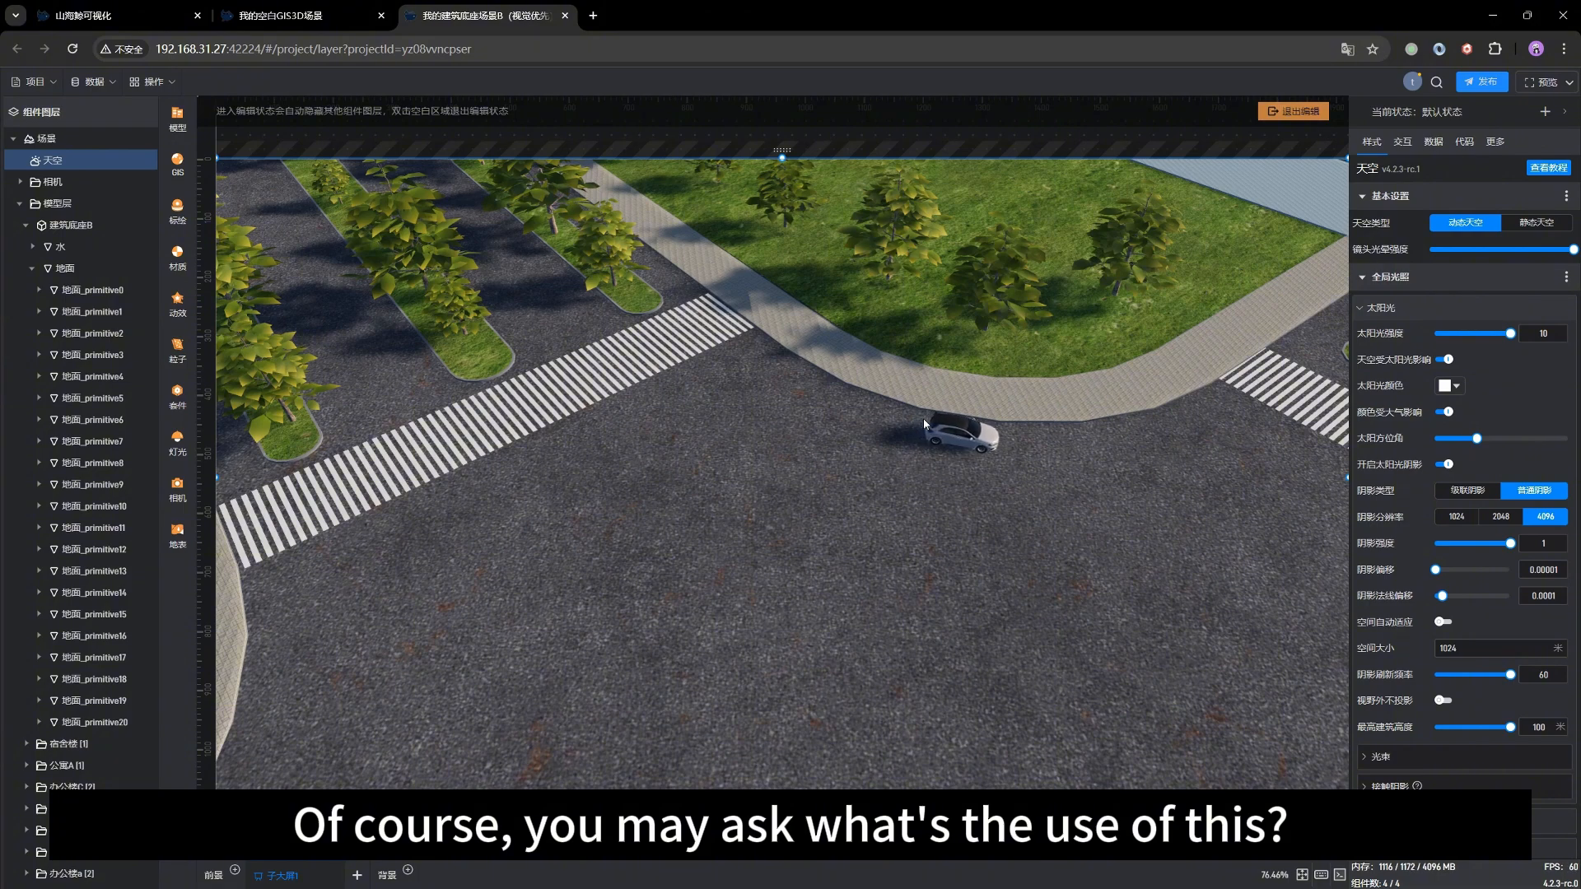
scroll(1074, 643, "down", 2)
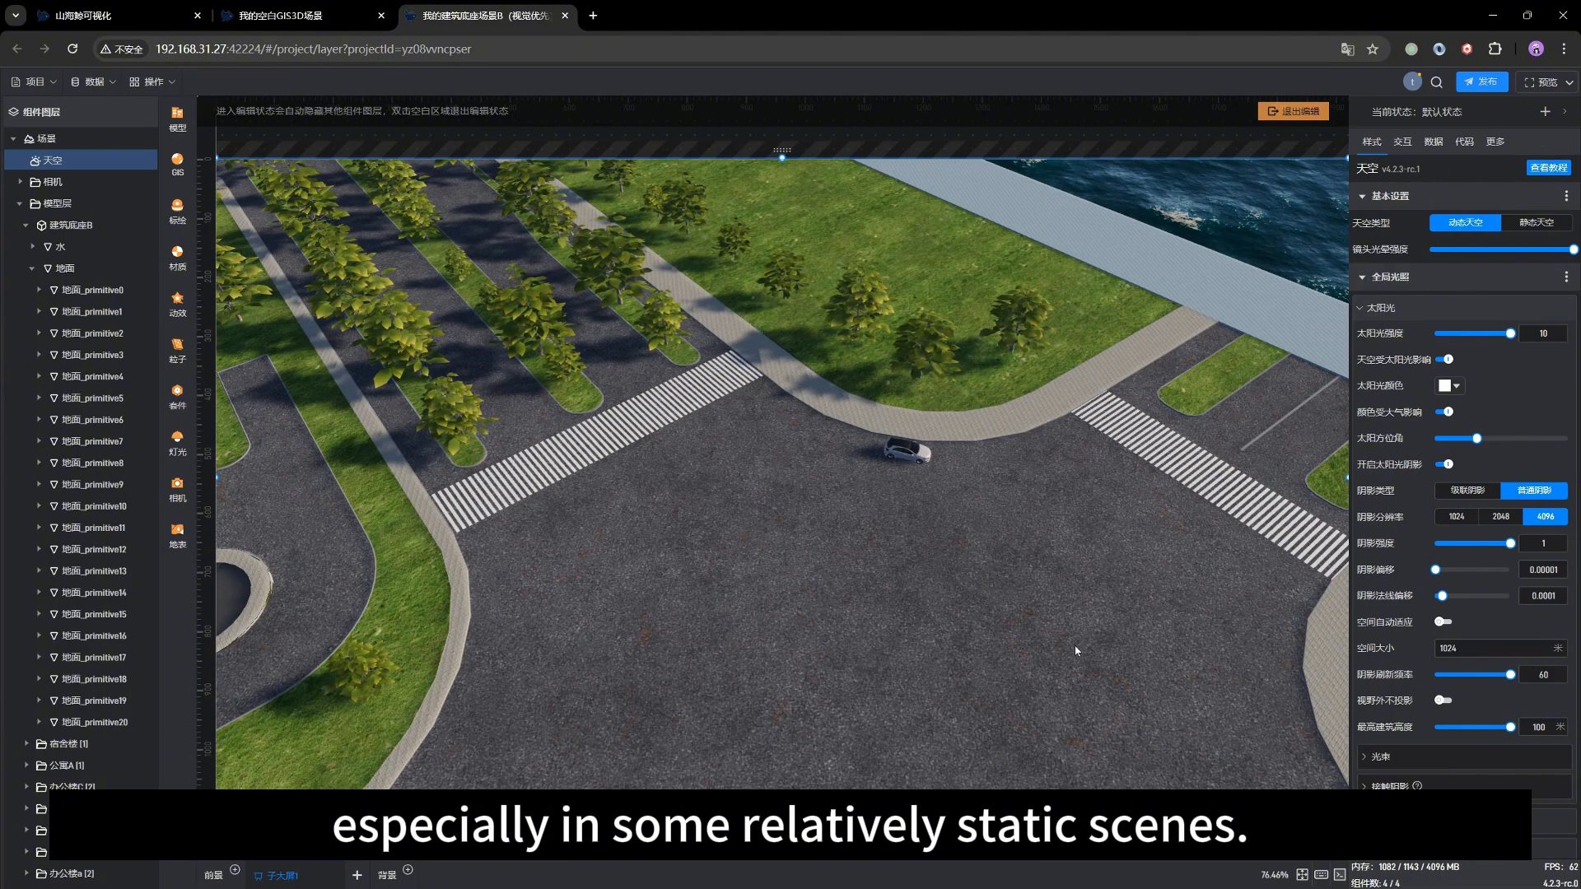
left_click_drag(1016, 701, 940, 696)
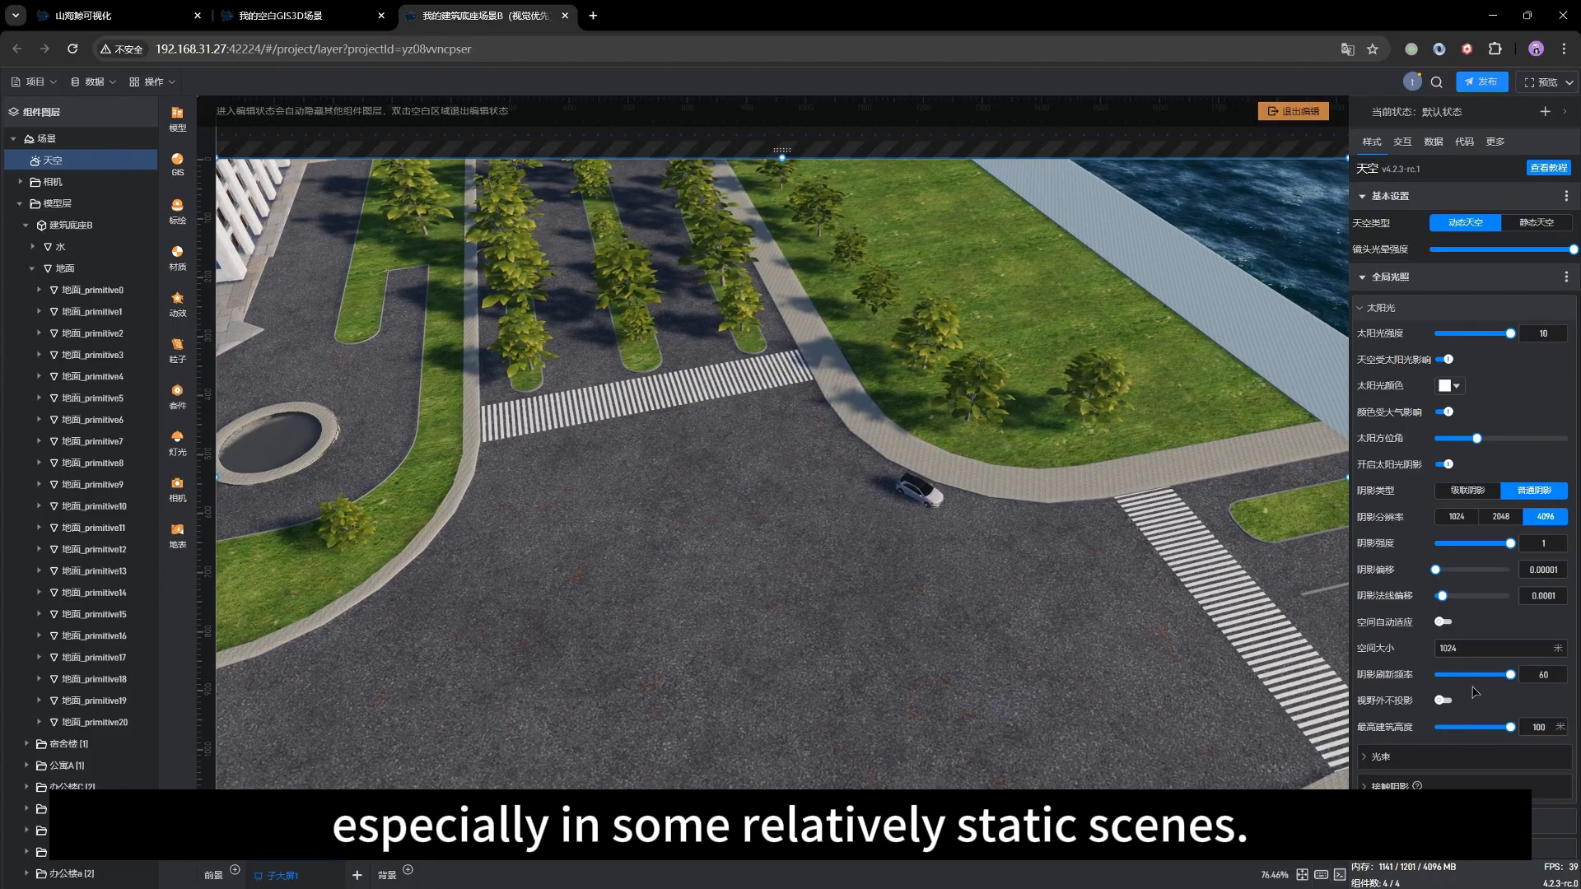
left_click(1524, 676)
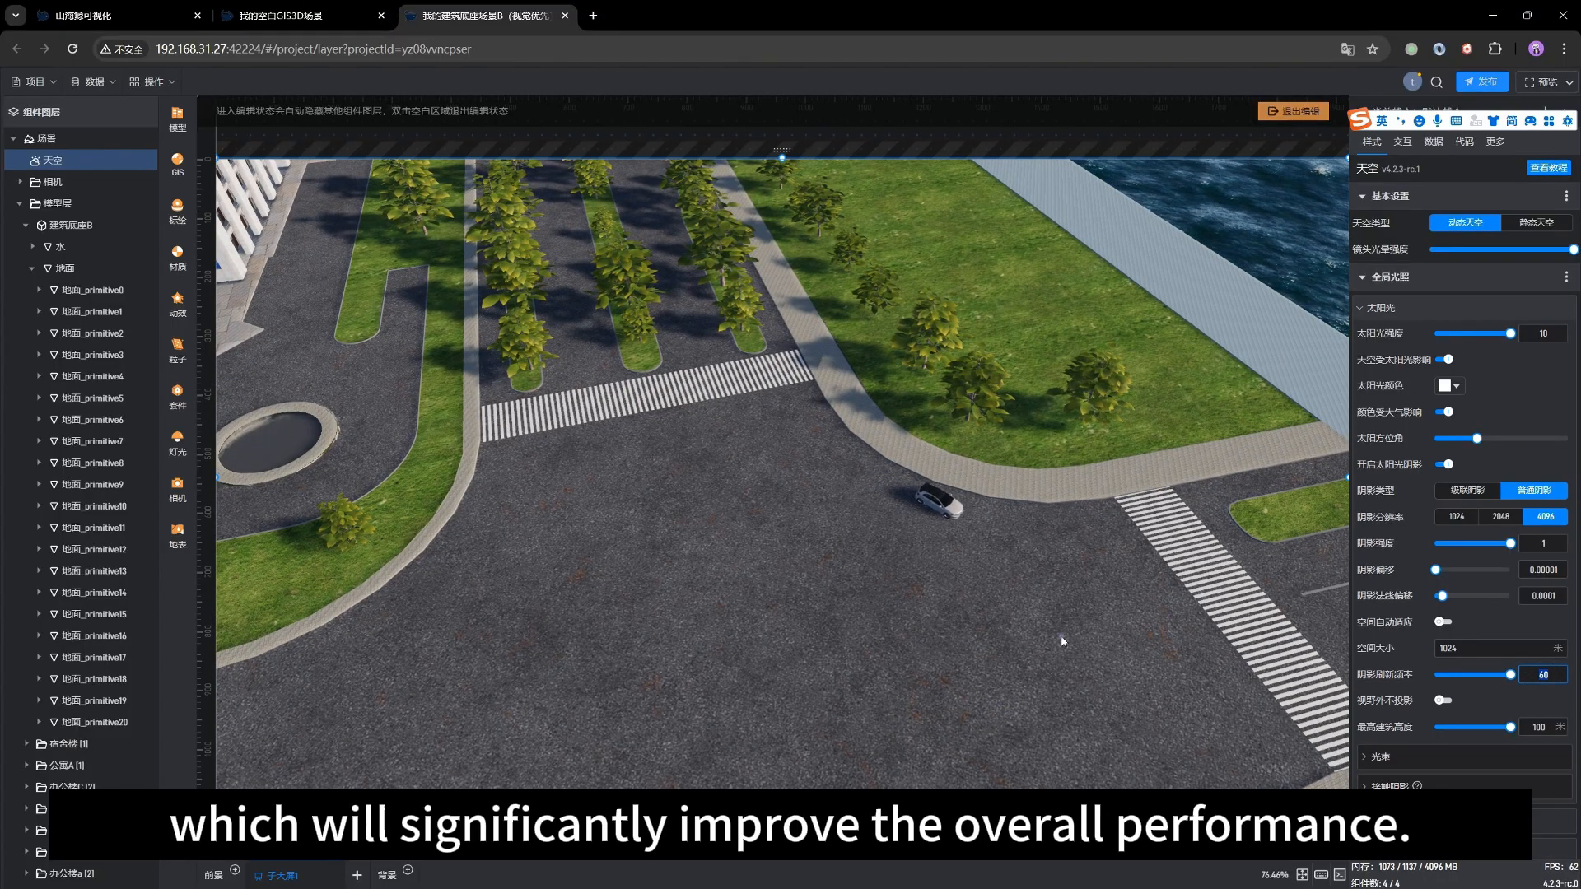
left_click_drag(1194, 663, 993, 632)
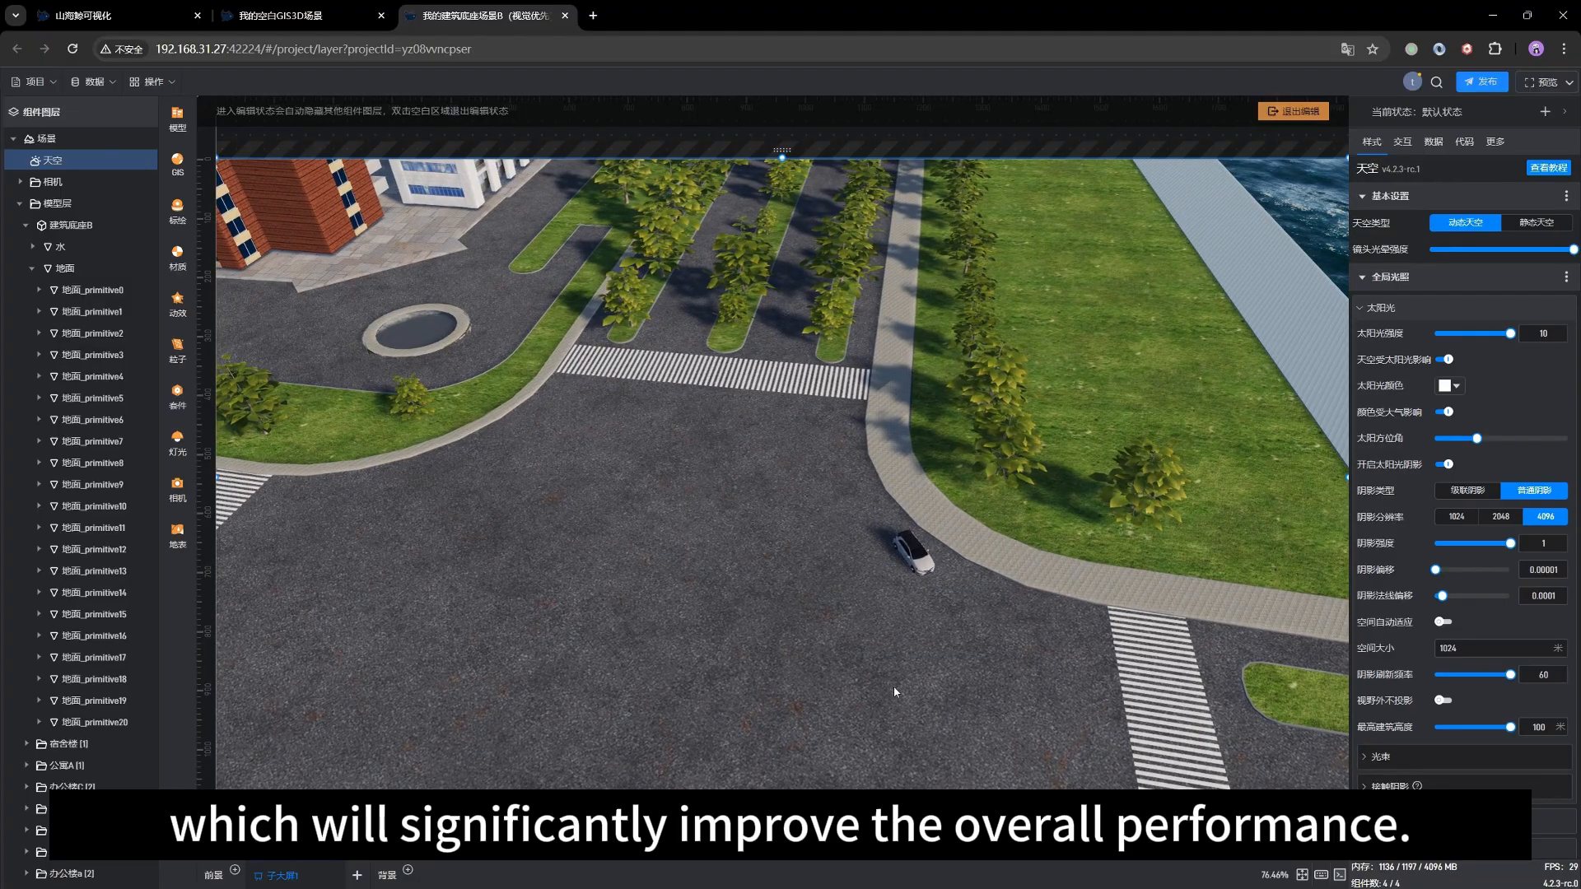
left_click_drag(892, 685, 869, 671)
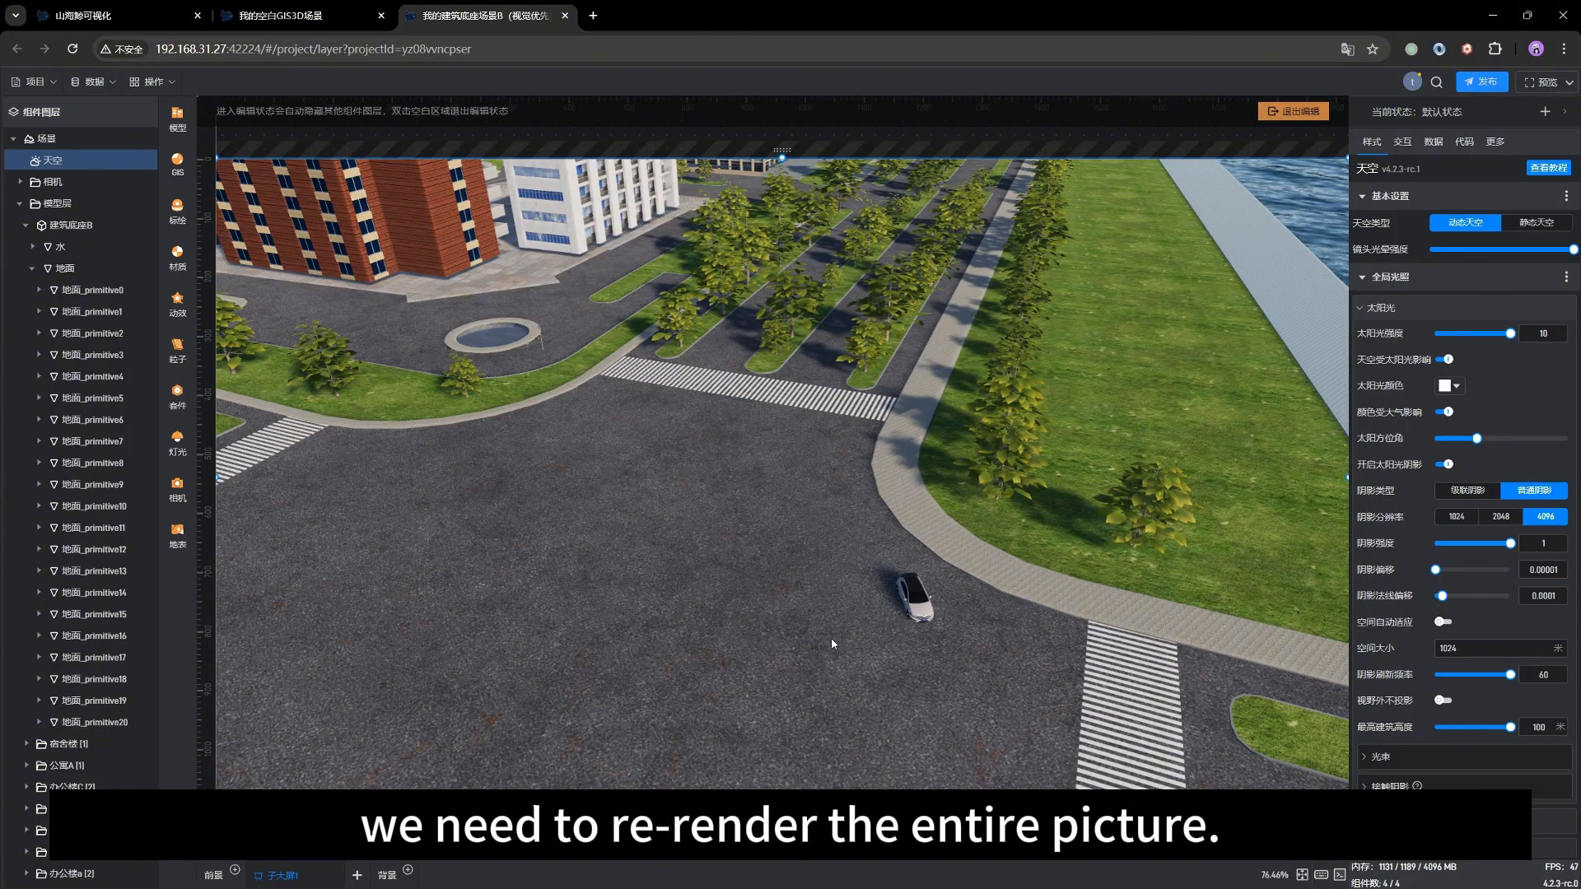
left_click_drag(730, 672, 685, 666)
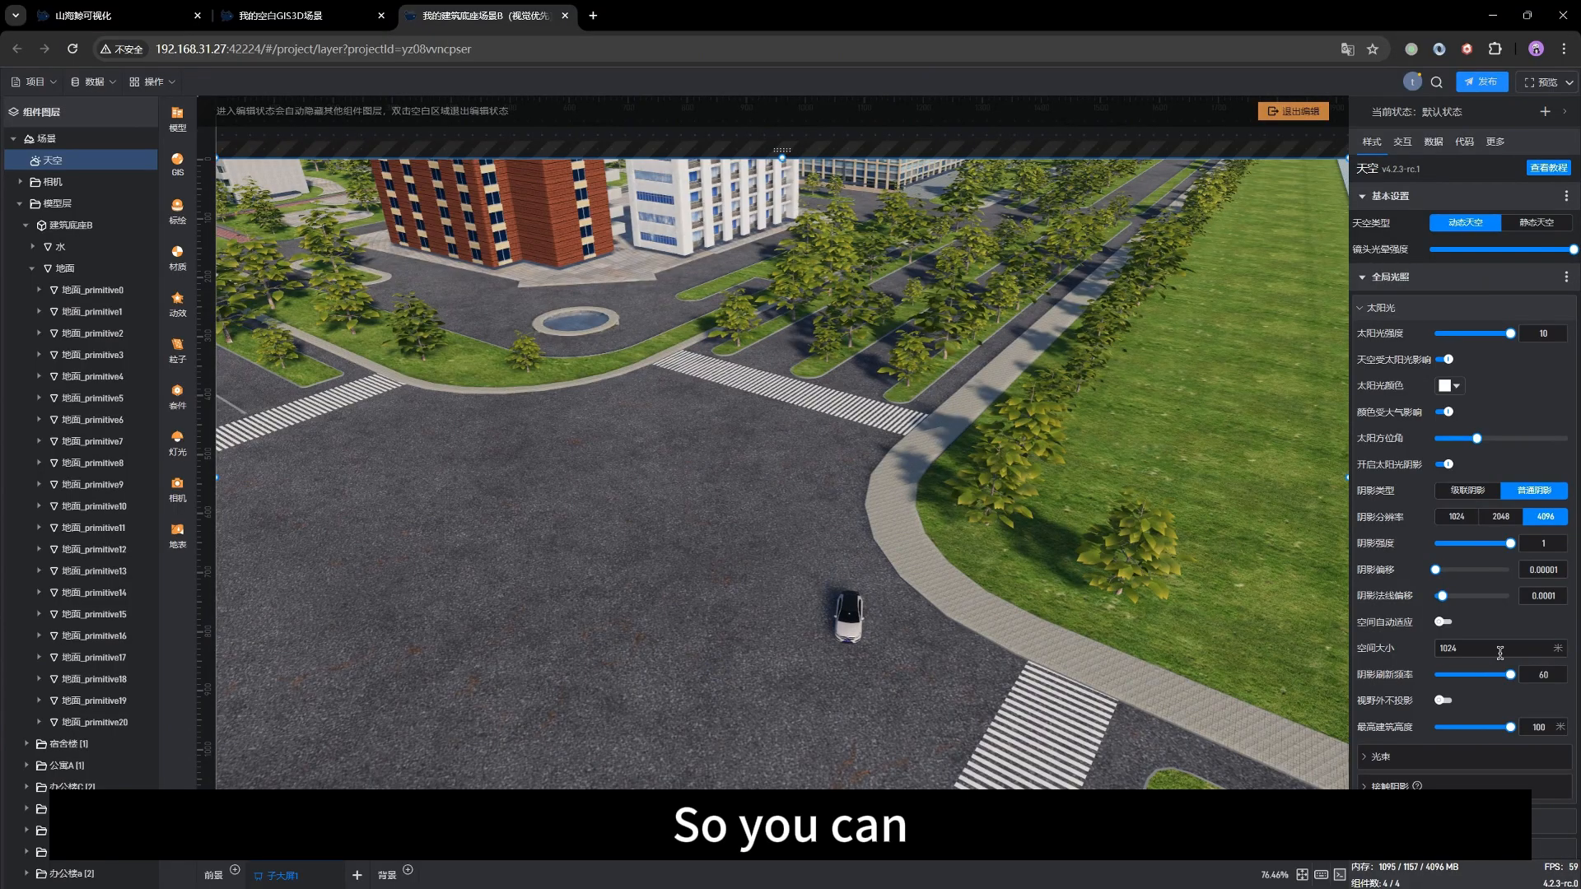
Set the shadow refresh rate (阴影刷新频率) to 1 and check the moving car's shadow at the intersection.
left_click(1546, 675)
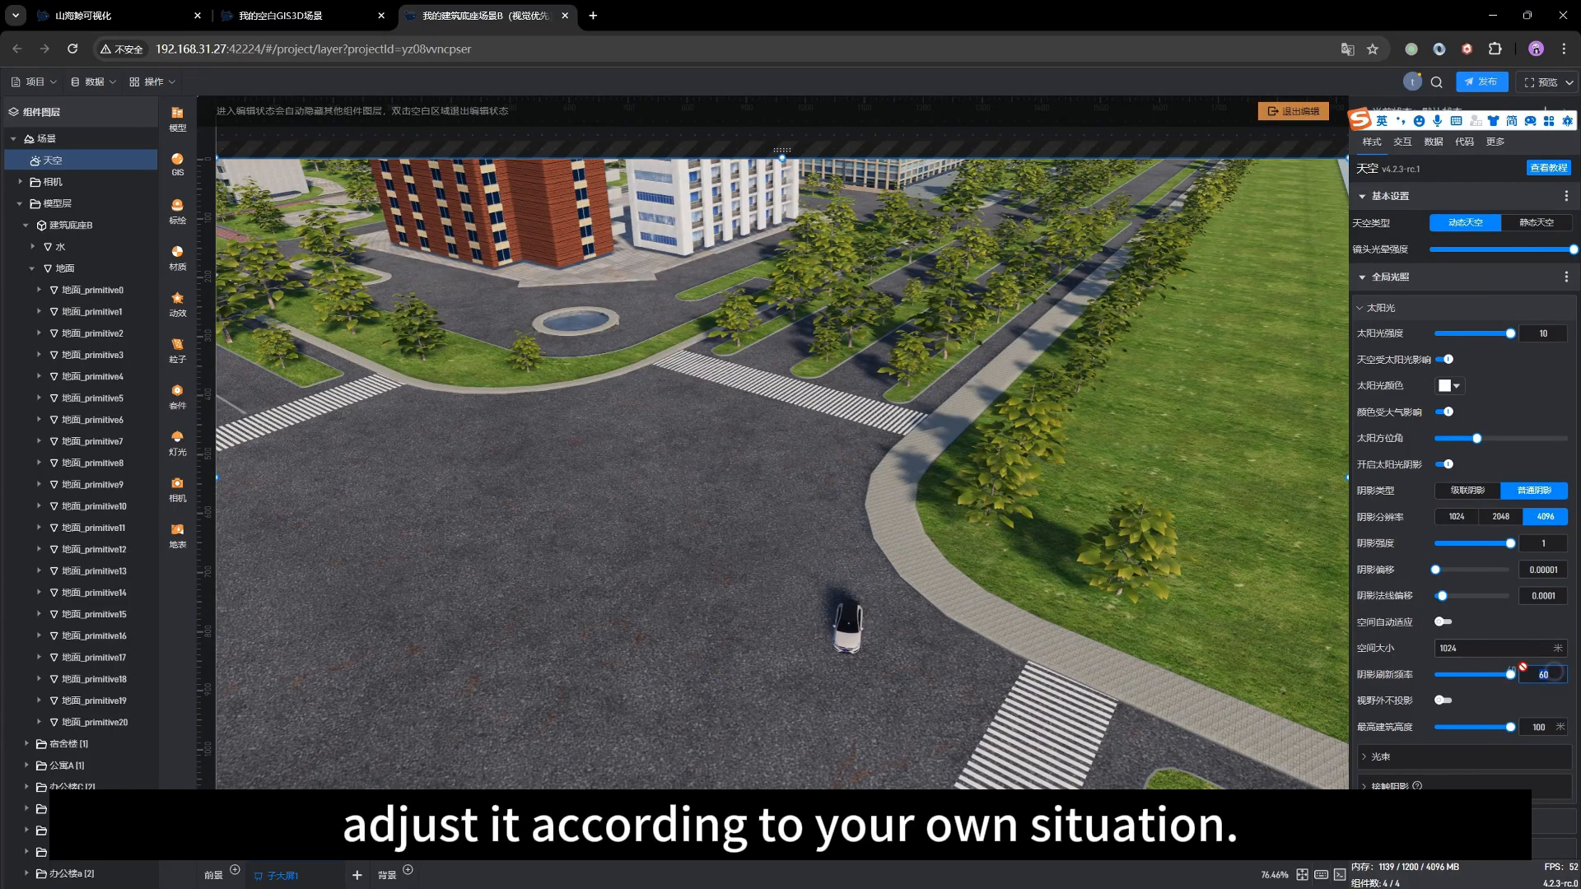
key("BackSpace")
key("BackSpace")
type("1")
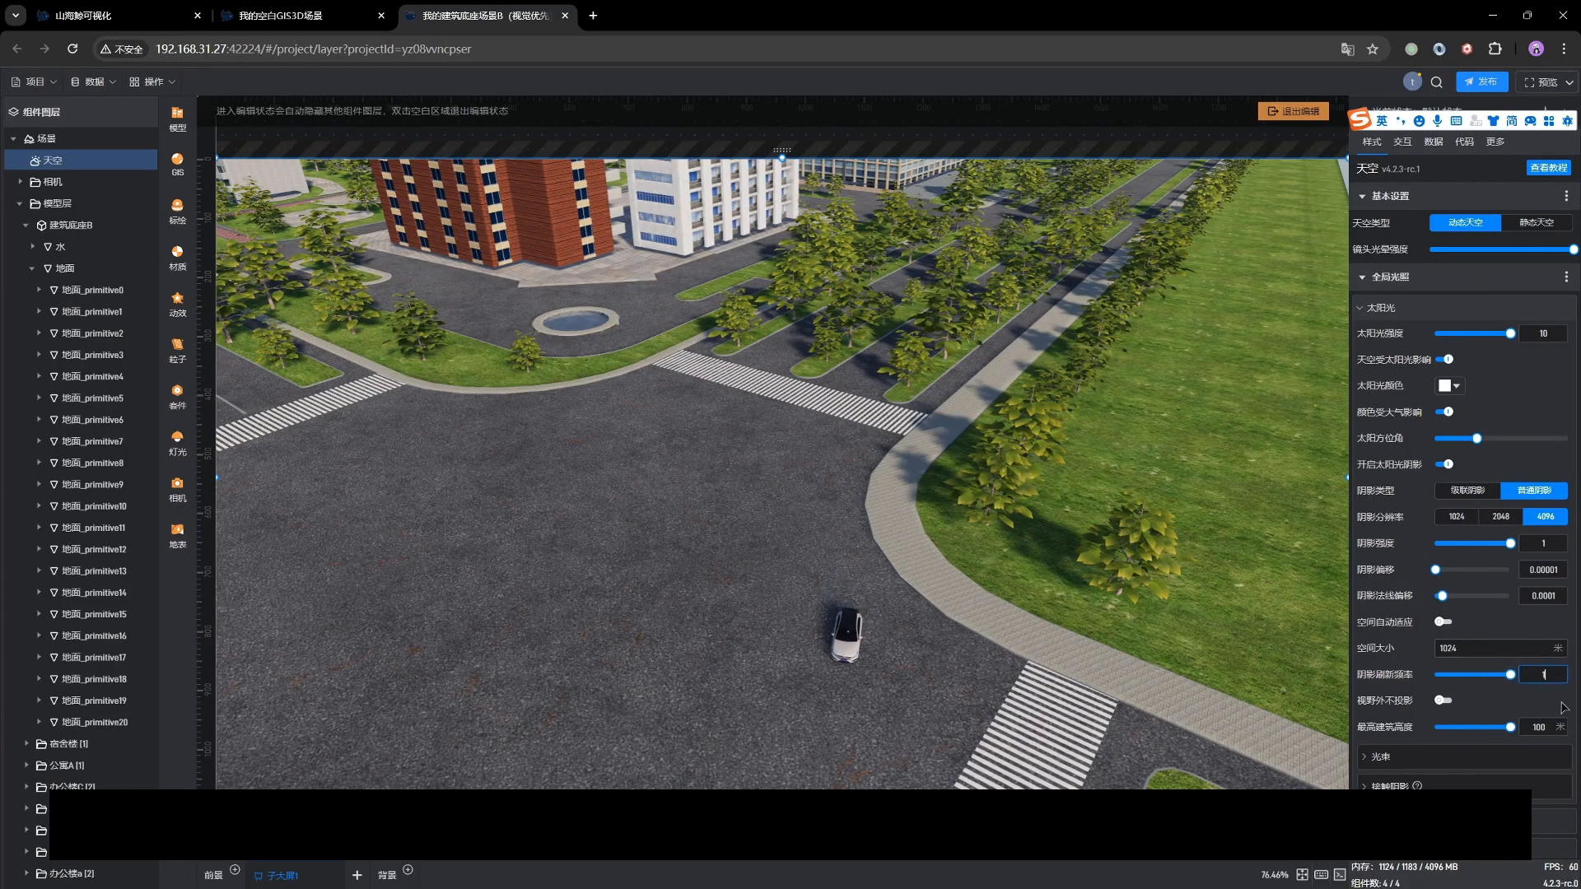
left_click_drag(956, 688, 809, 649)
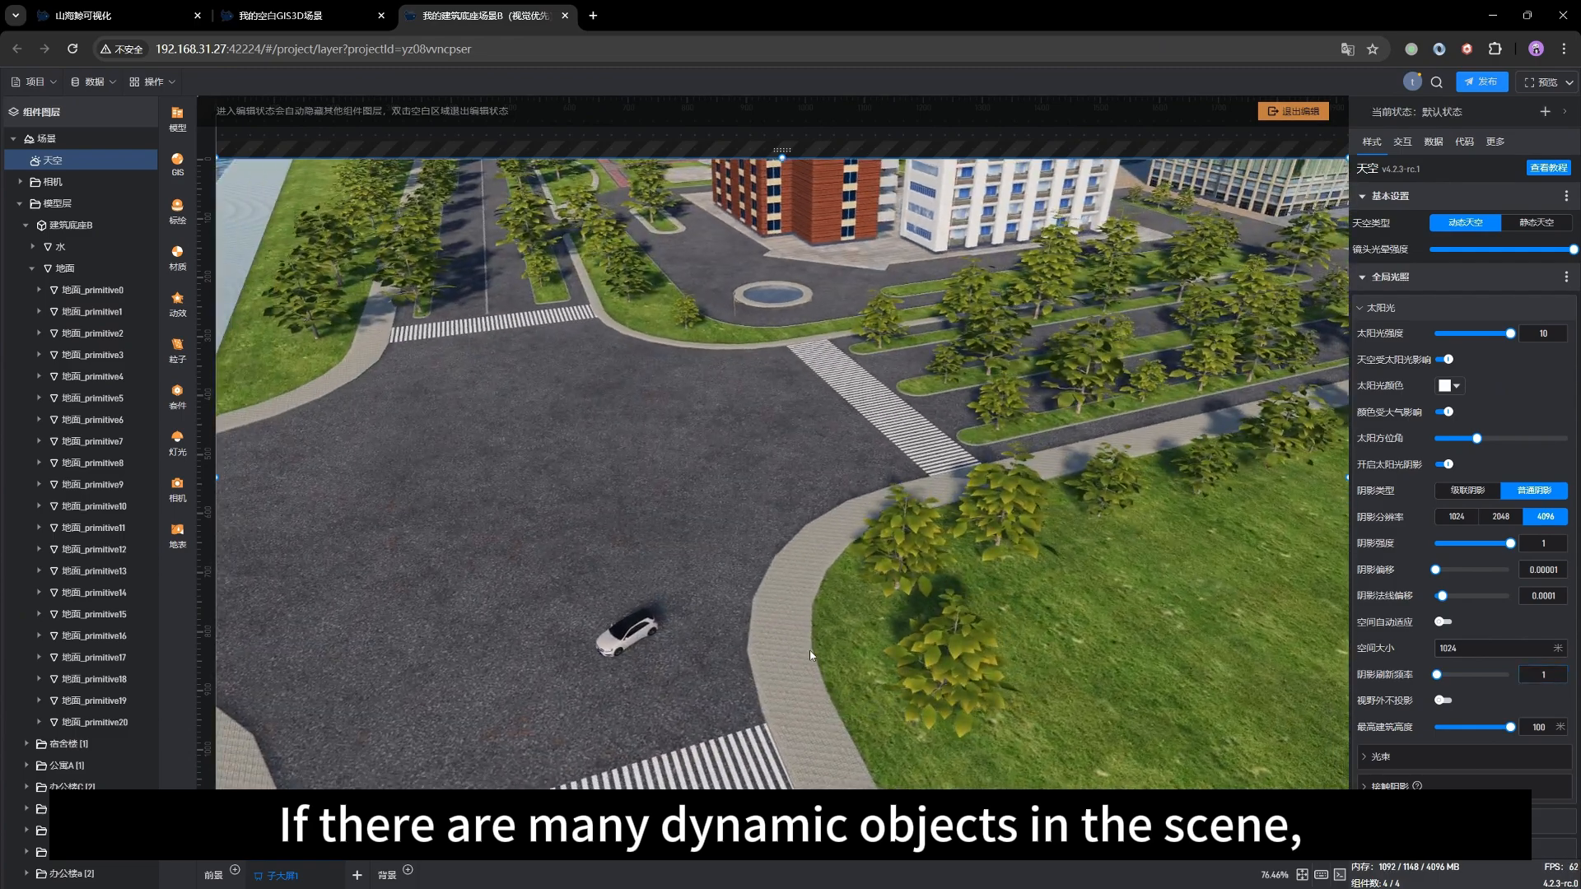
right_click_drag(727, 596, 801, 527)
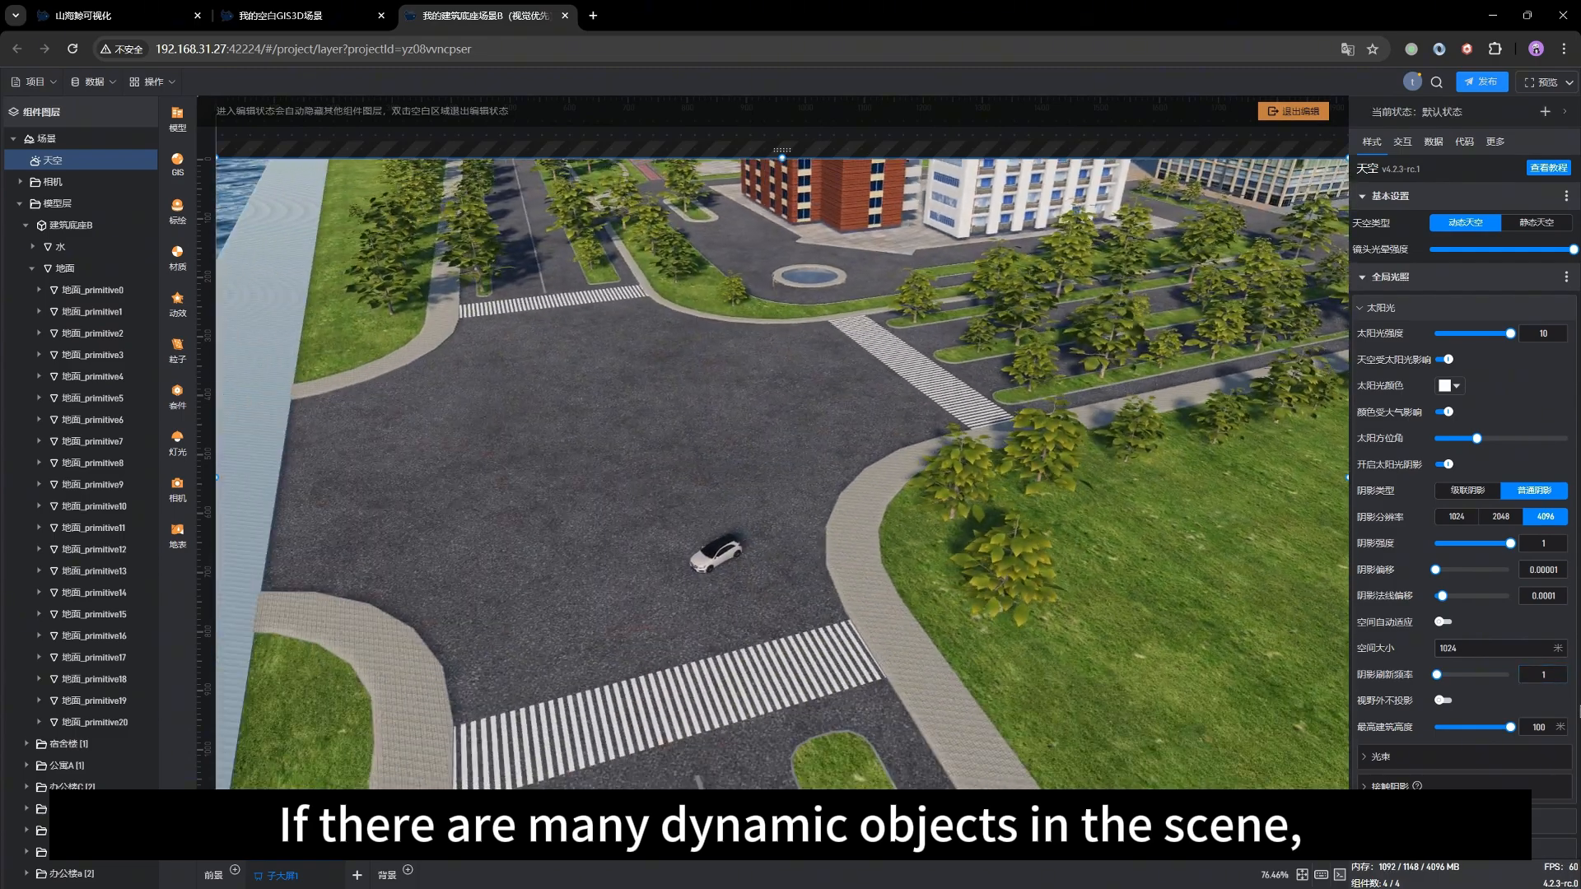
Set the shadow refresh rate (阴影刷新频率) to 2 and inspect the car's shadow near and from farther away.
double_click(1560, 673)
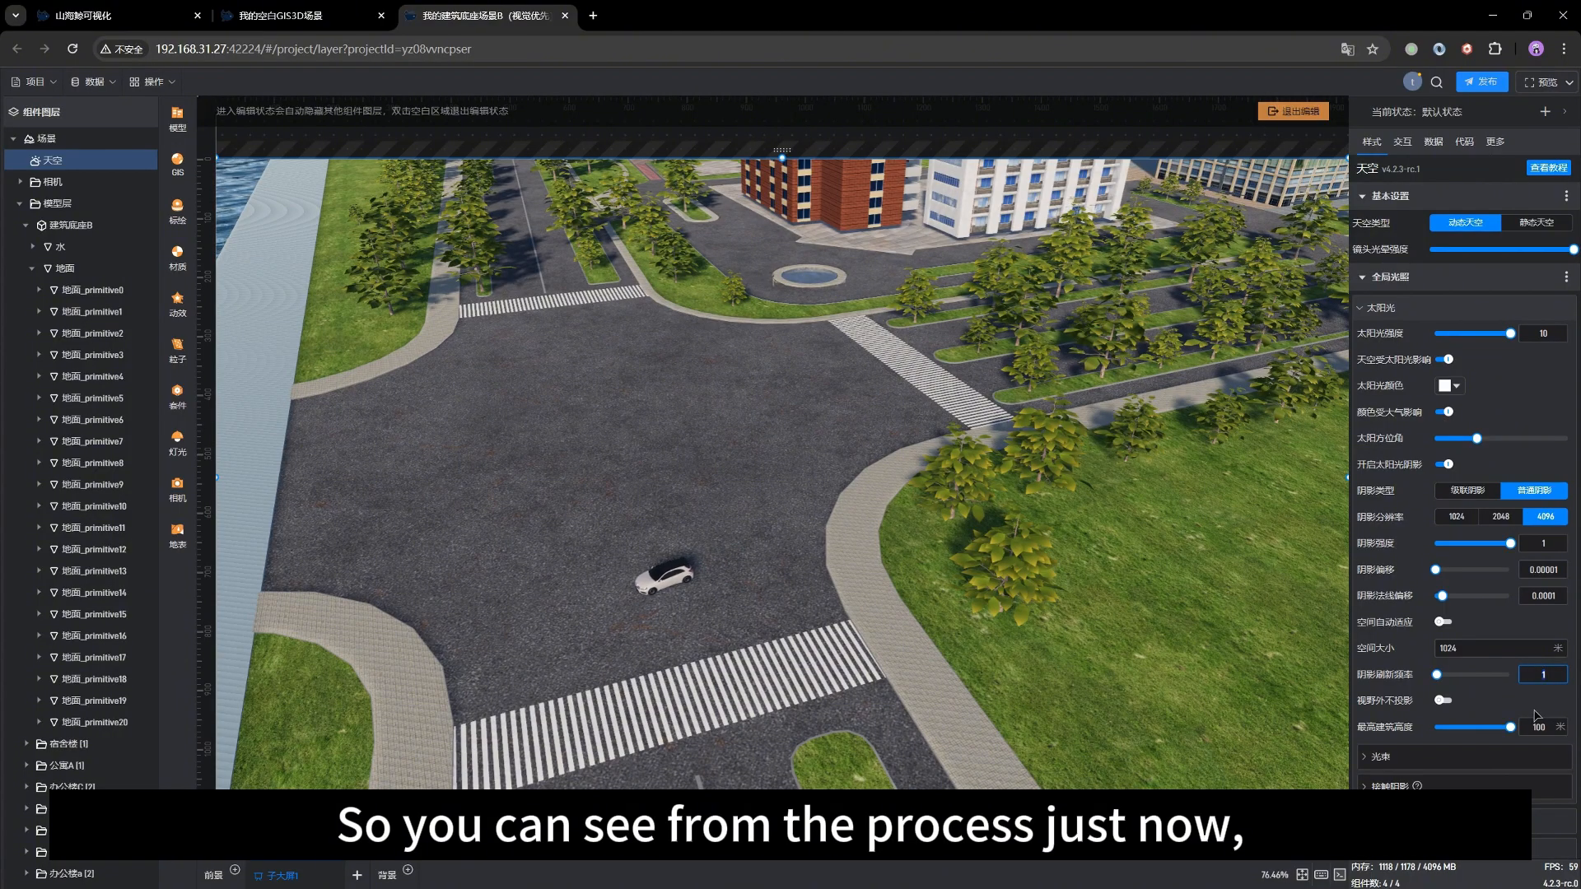
type("2")
left_click_drag(1001, 690, 911, 701)
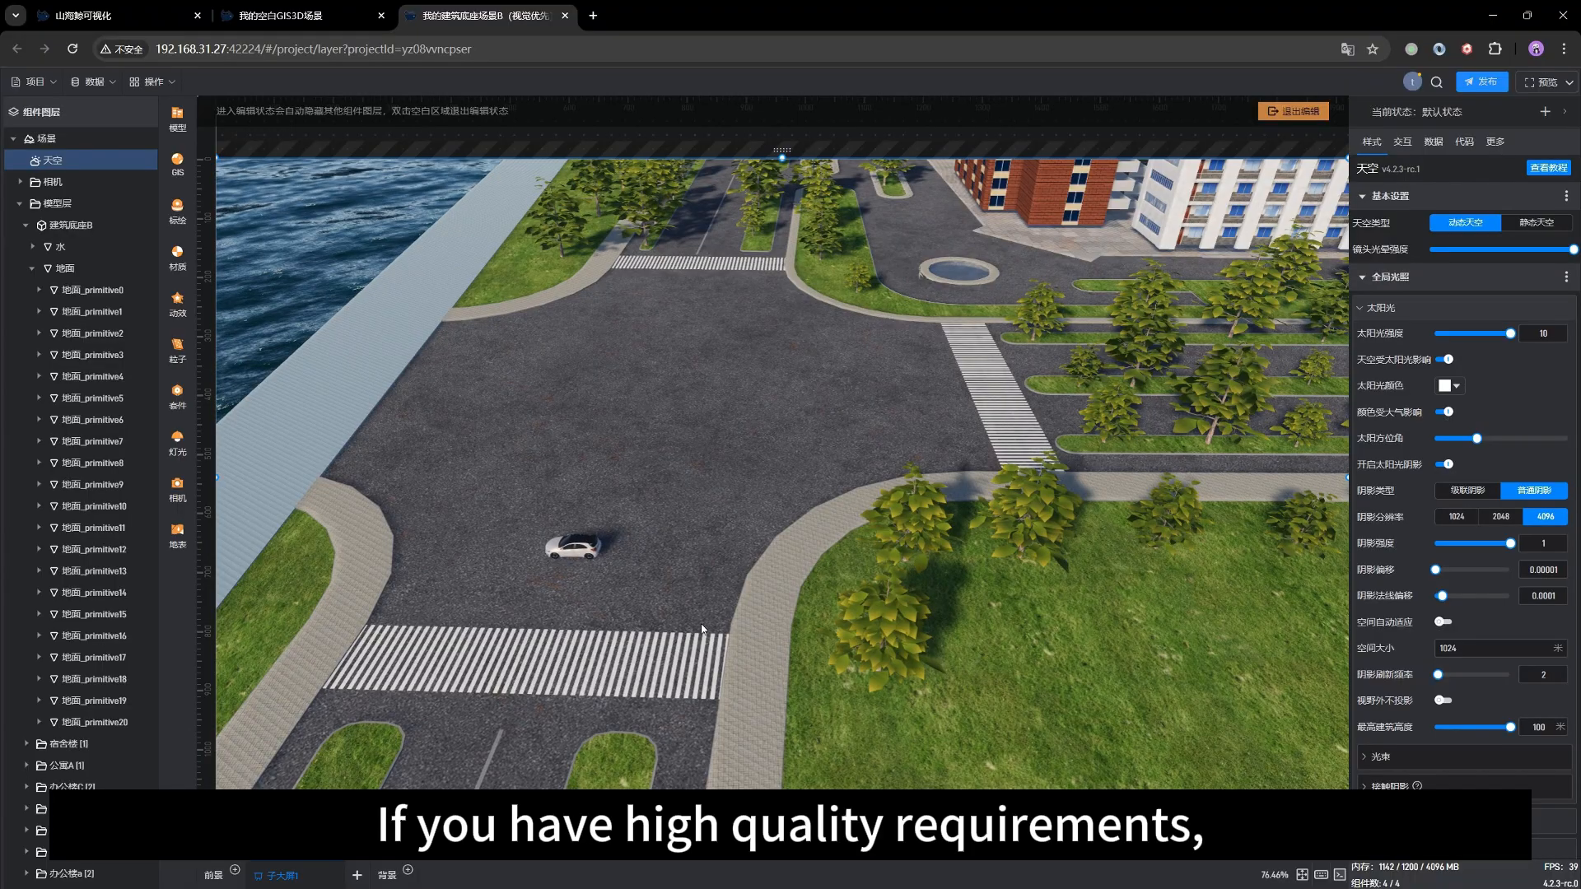
left_click_drag(703, 629, 718, 601)
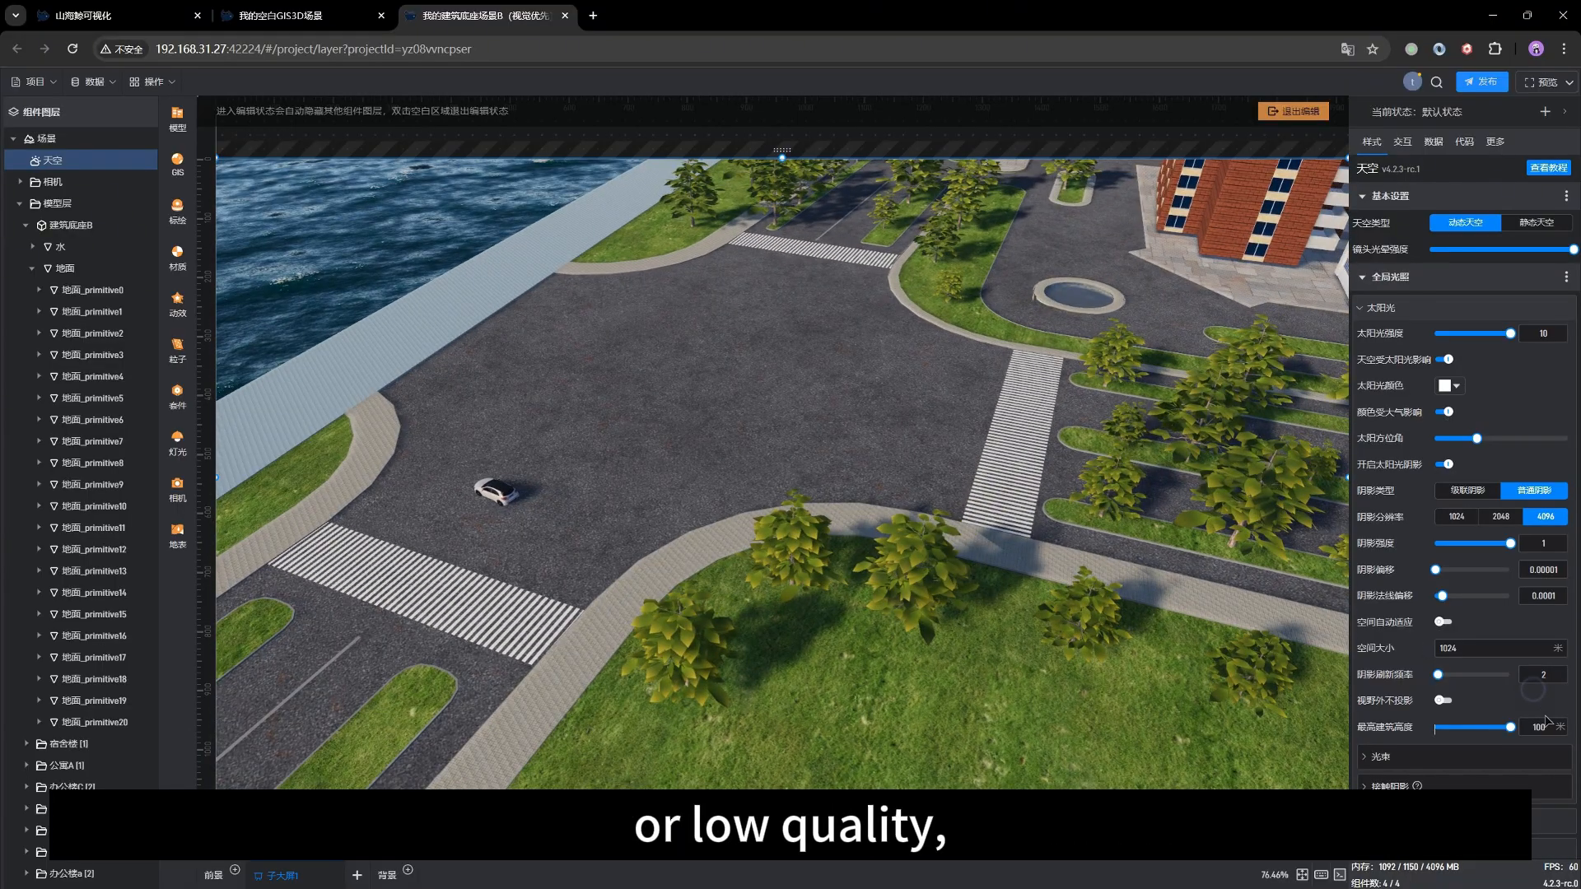
scroll(828, 718, "up", 5)
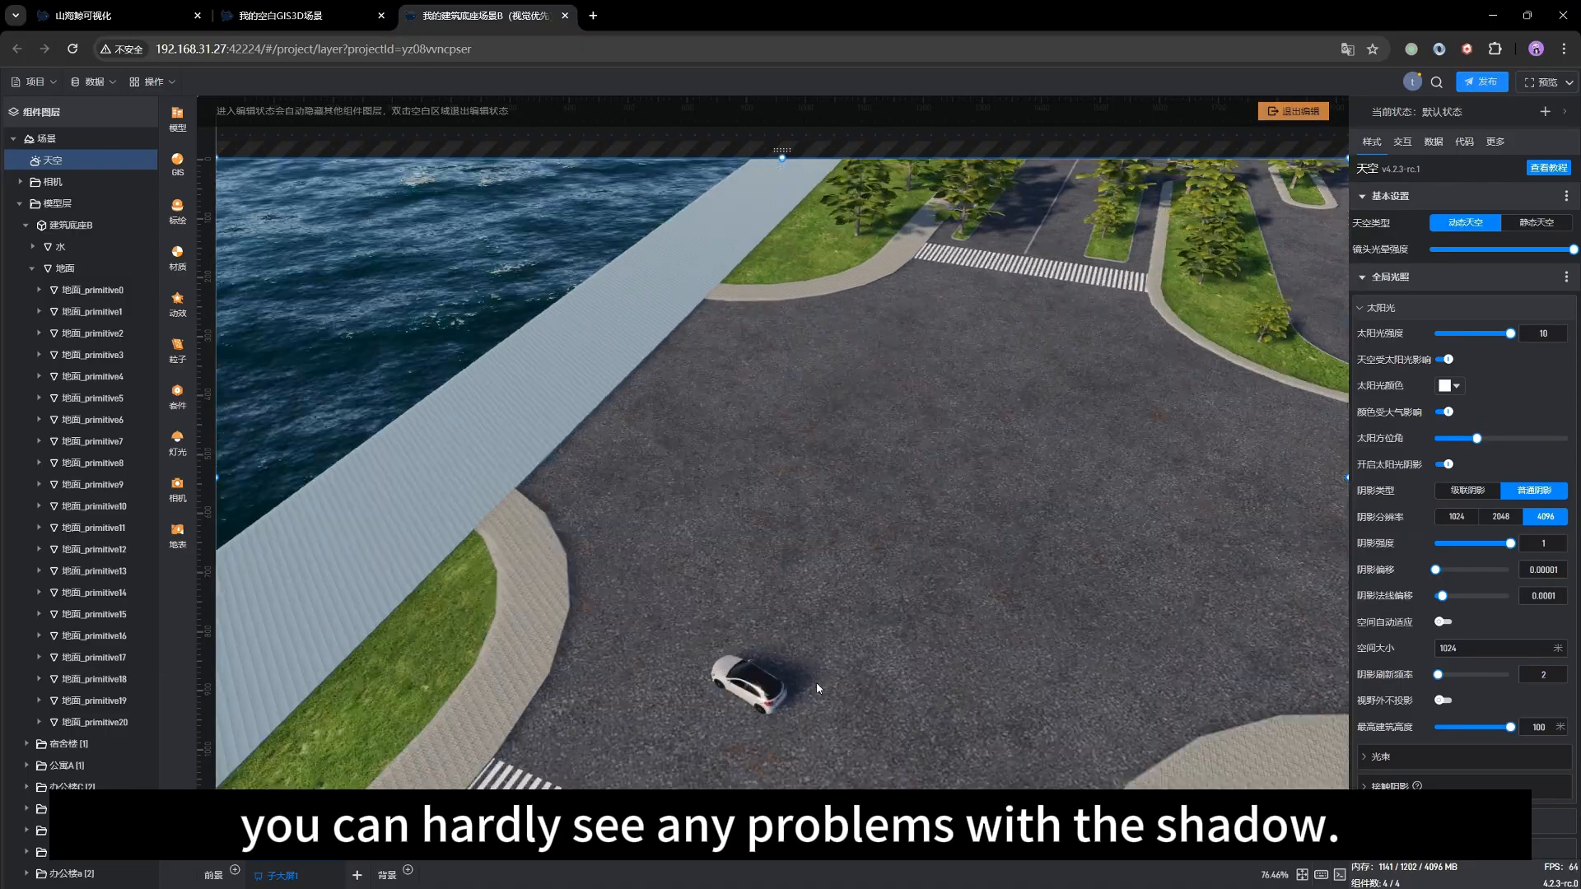
scroll(828, 718, "down", 4)
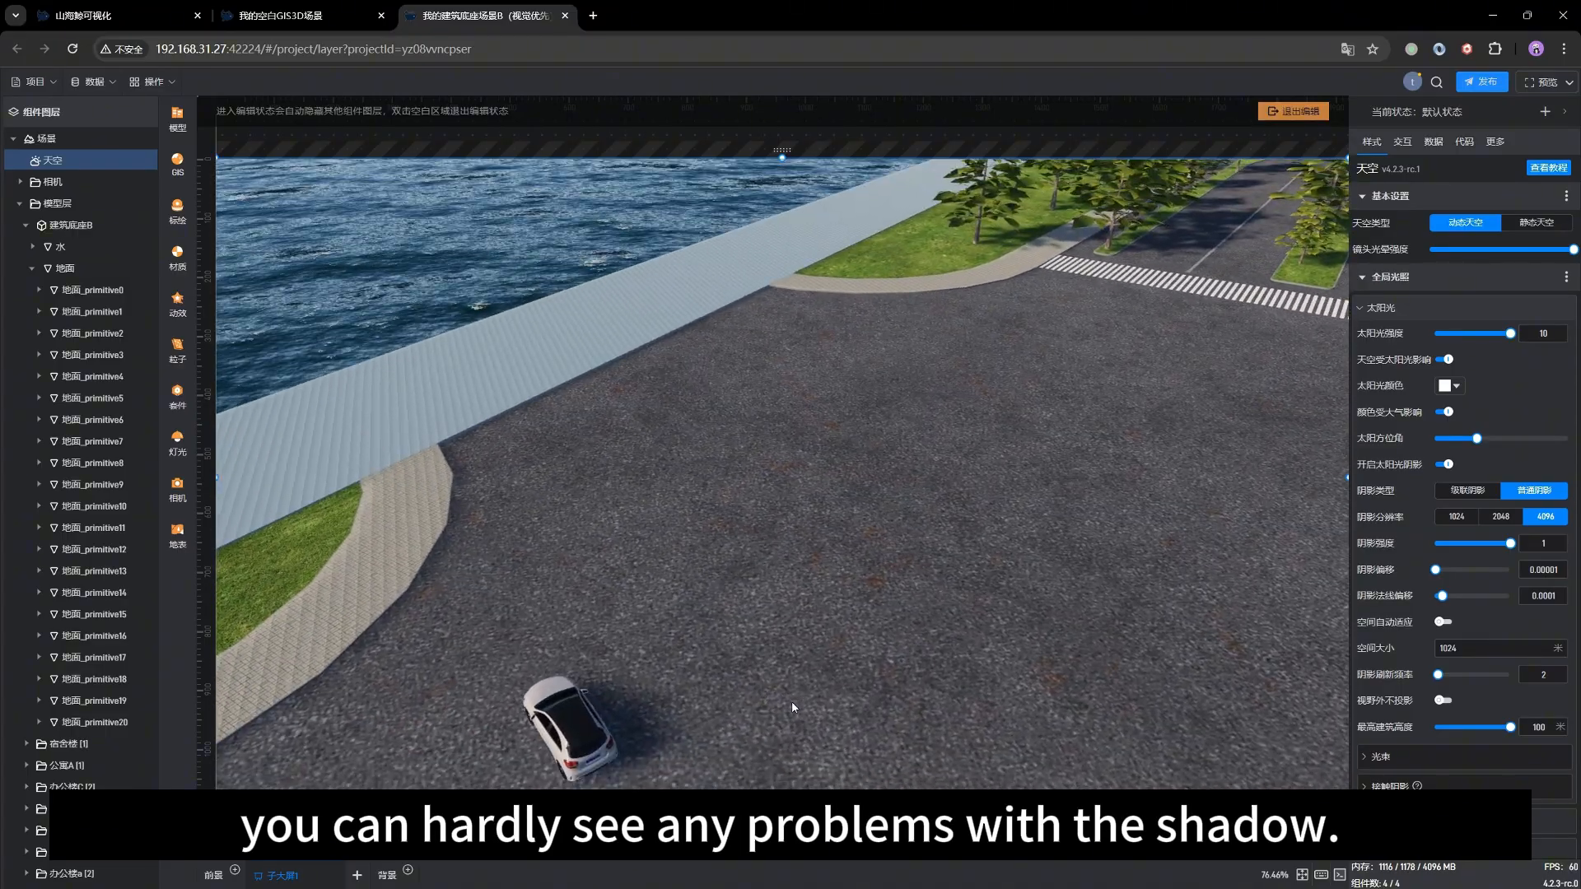
scroll(787, 691, "down", 5)
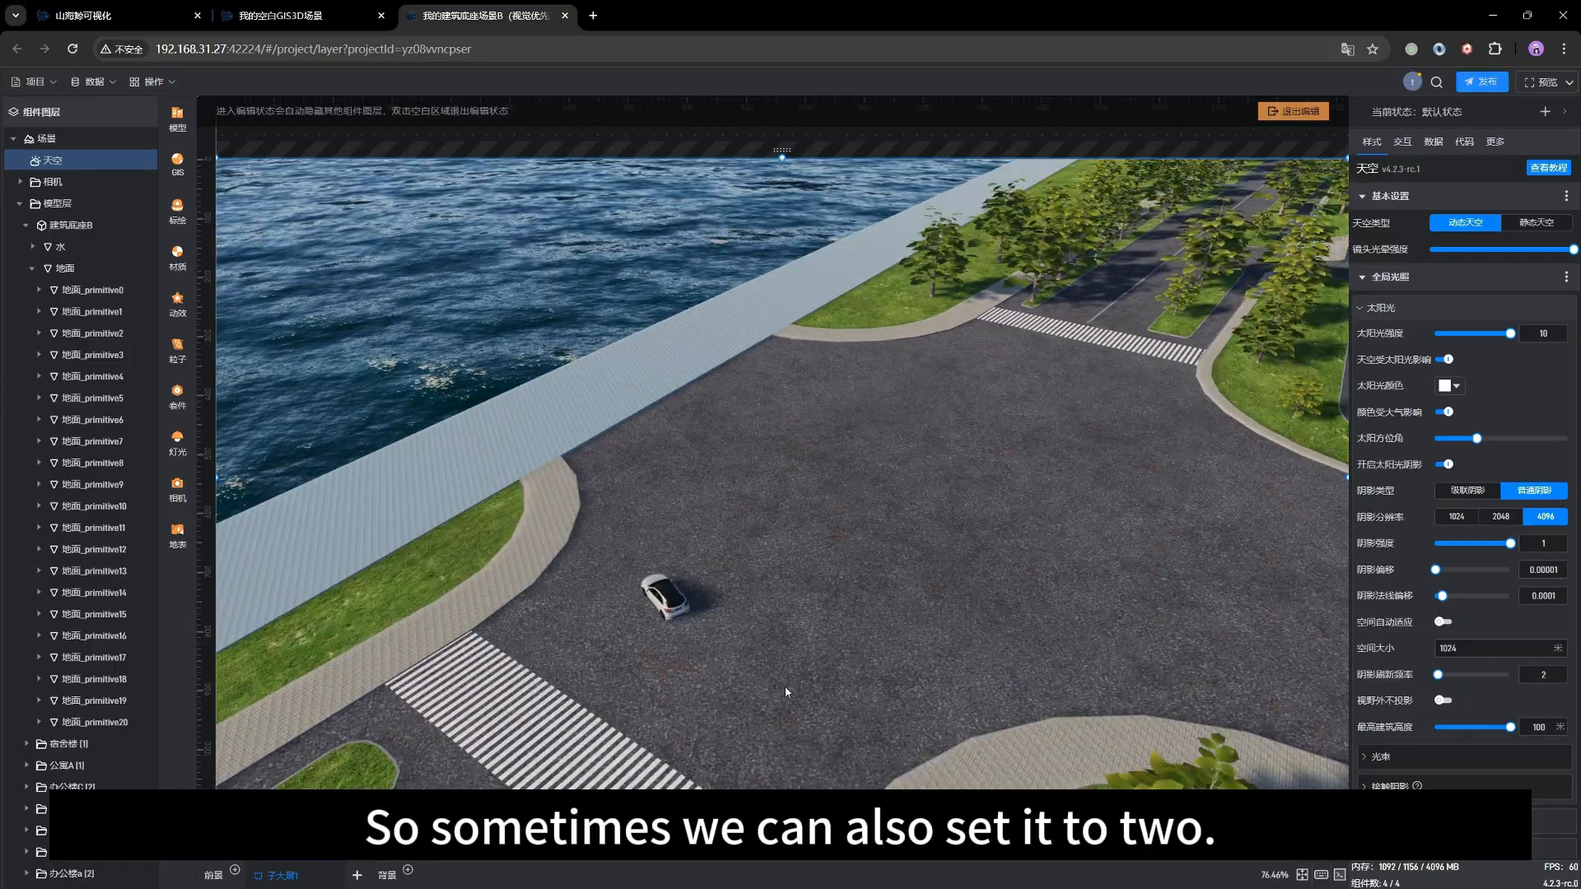
Set the shadow refresh rate (阴影刷新频率) to 1 and enable the option that skips shadows outside the view (视野外不投影).
left_click(1558, 678)
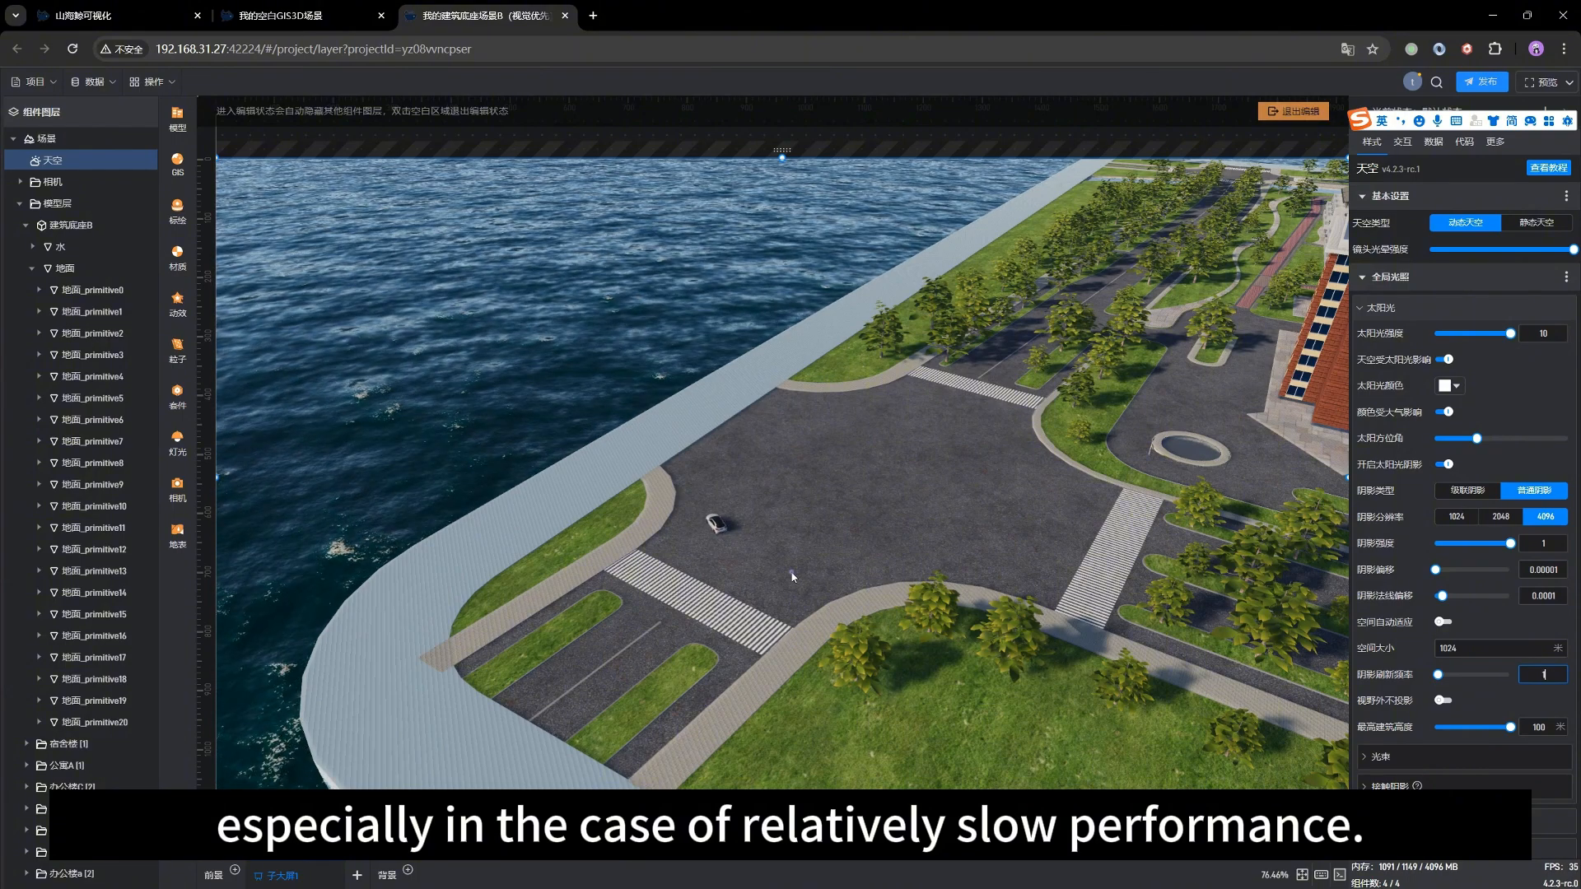
left_click_drag(792, 571, 1004, 565)
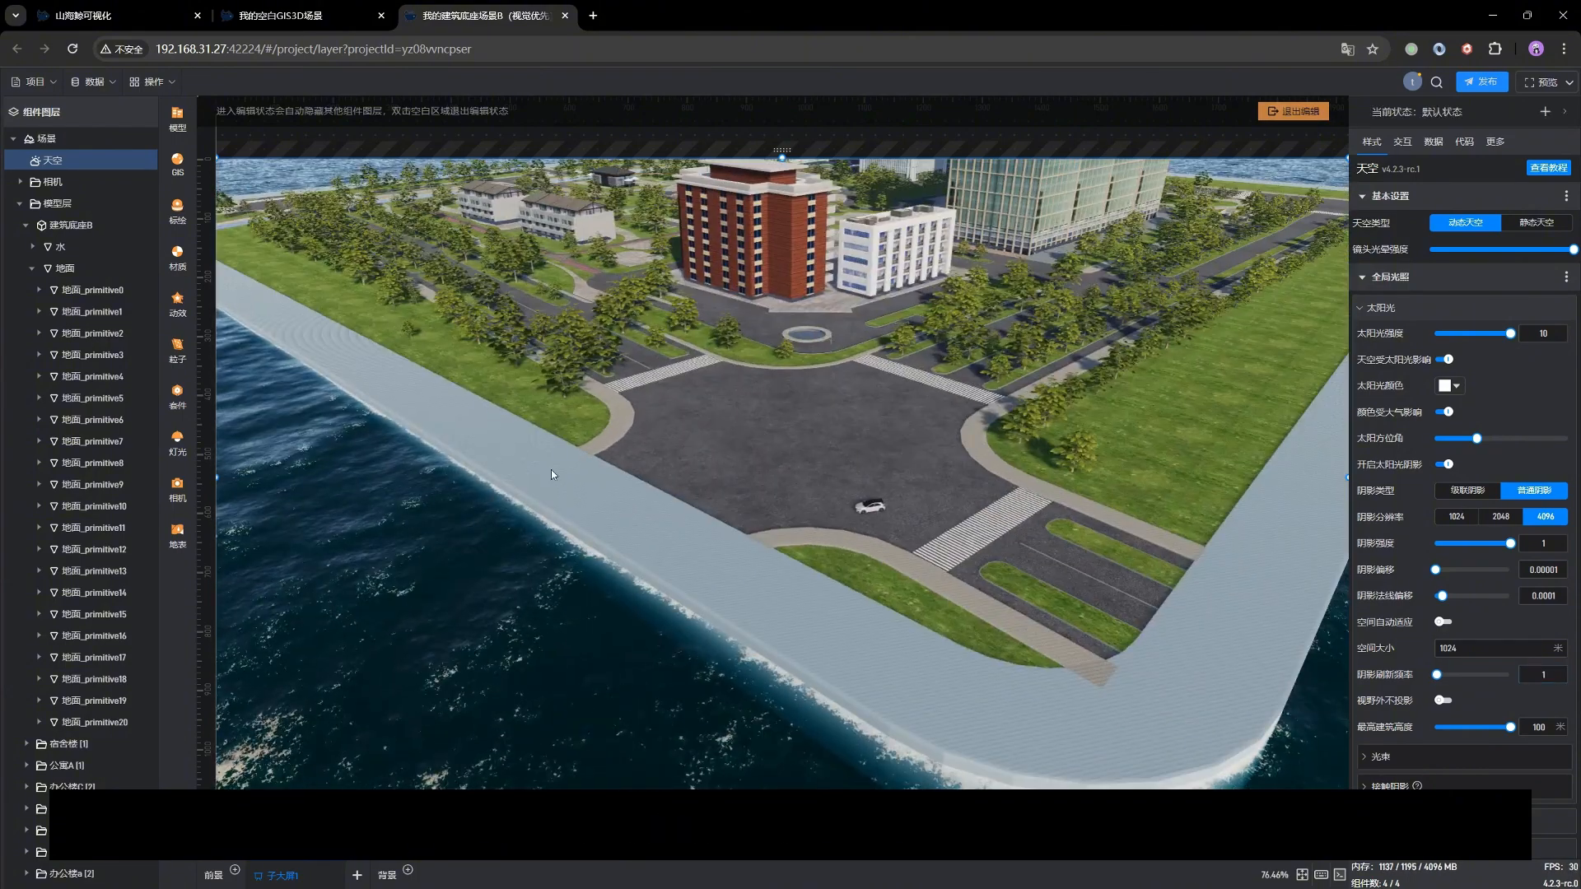
right_click_drag(712, 402, 745, 536)
left_click_drag(620, 575, 793, 563)
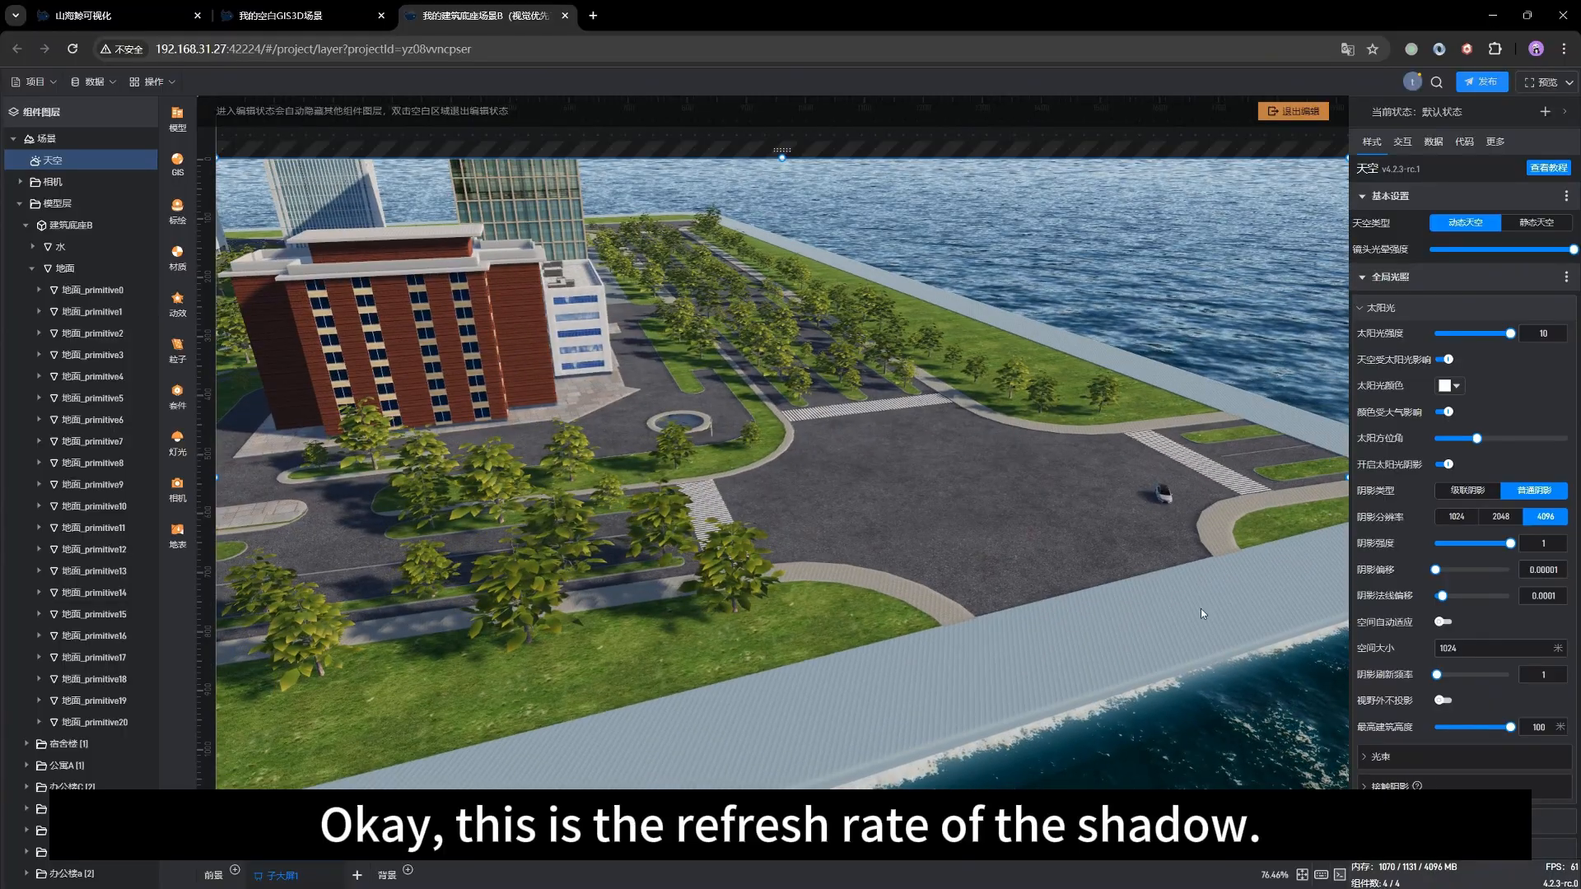
left_click(1442, 700)
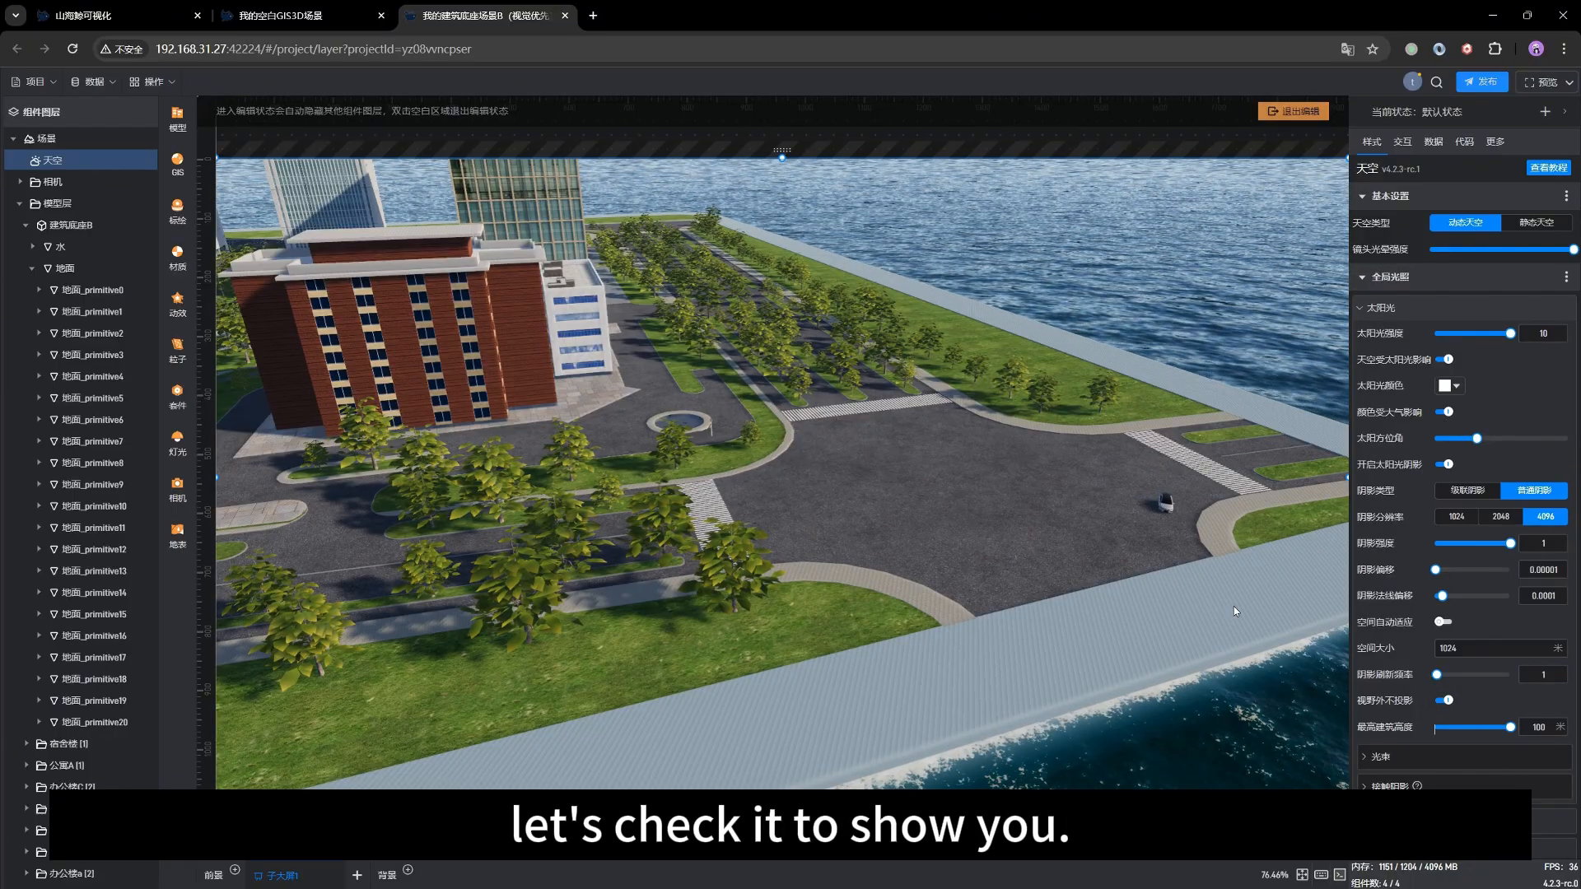
Examine the shadows around the intersection, buildings, canal and park from several angles with out-of-view shadow casting skipped.
left_click_drag(946, 602, 846, 590)
scroll(782, 519, "up", 3)
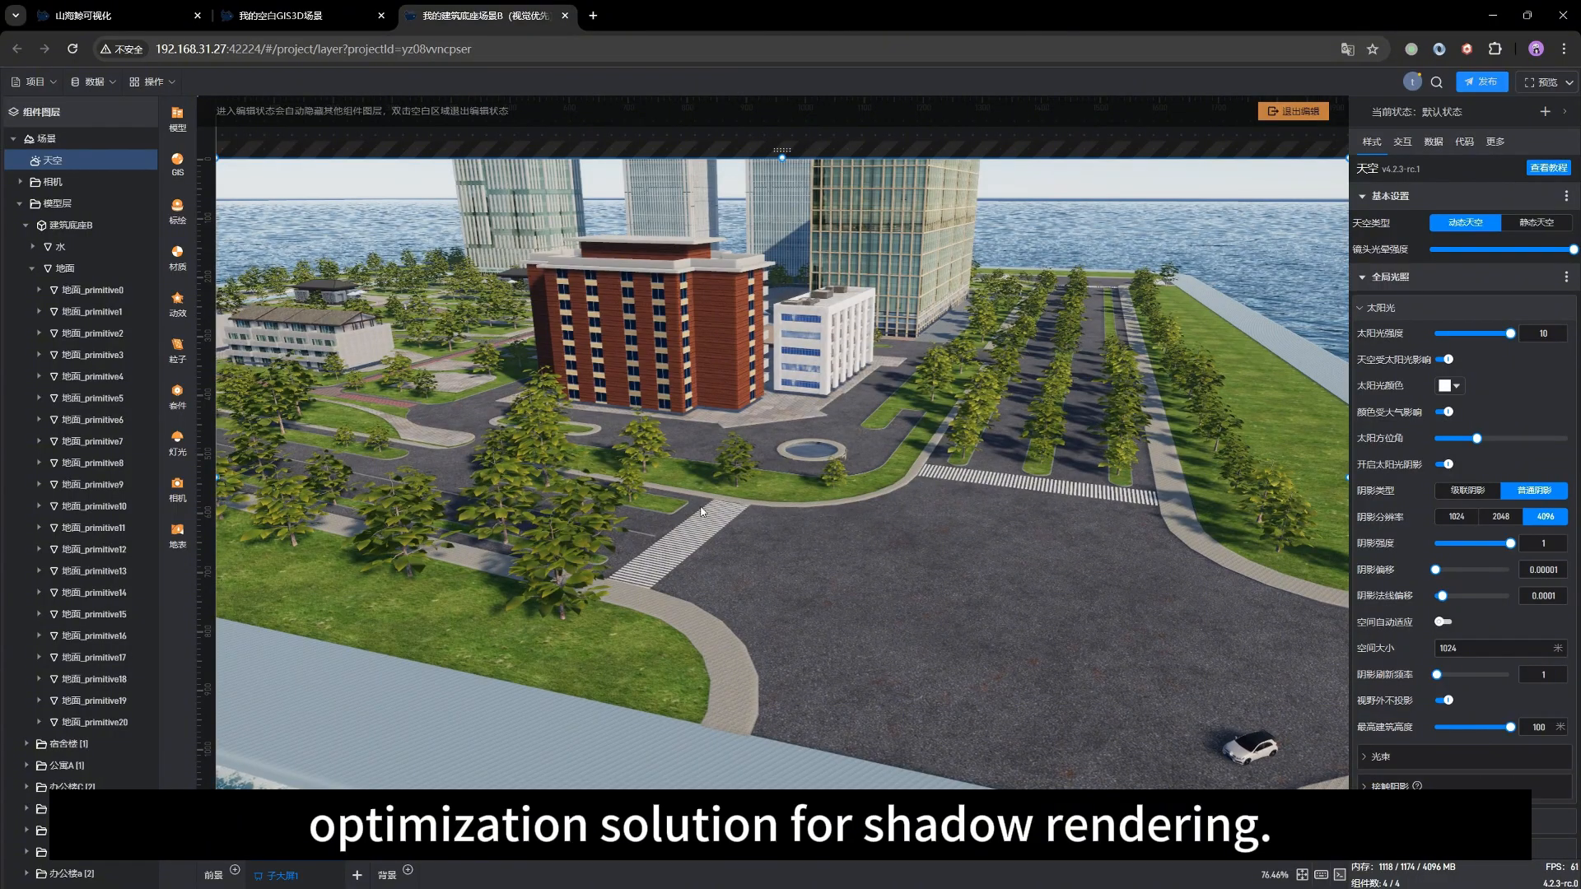
left_click_drag(877, 575, 978, 553)
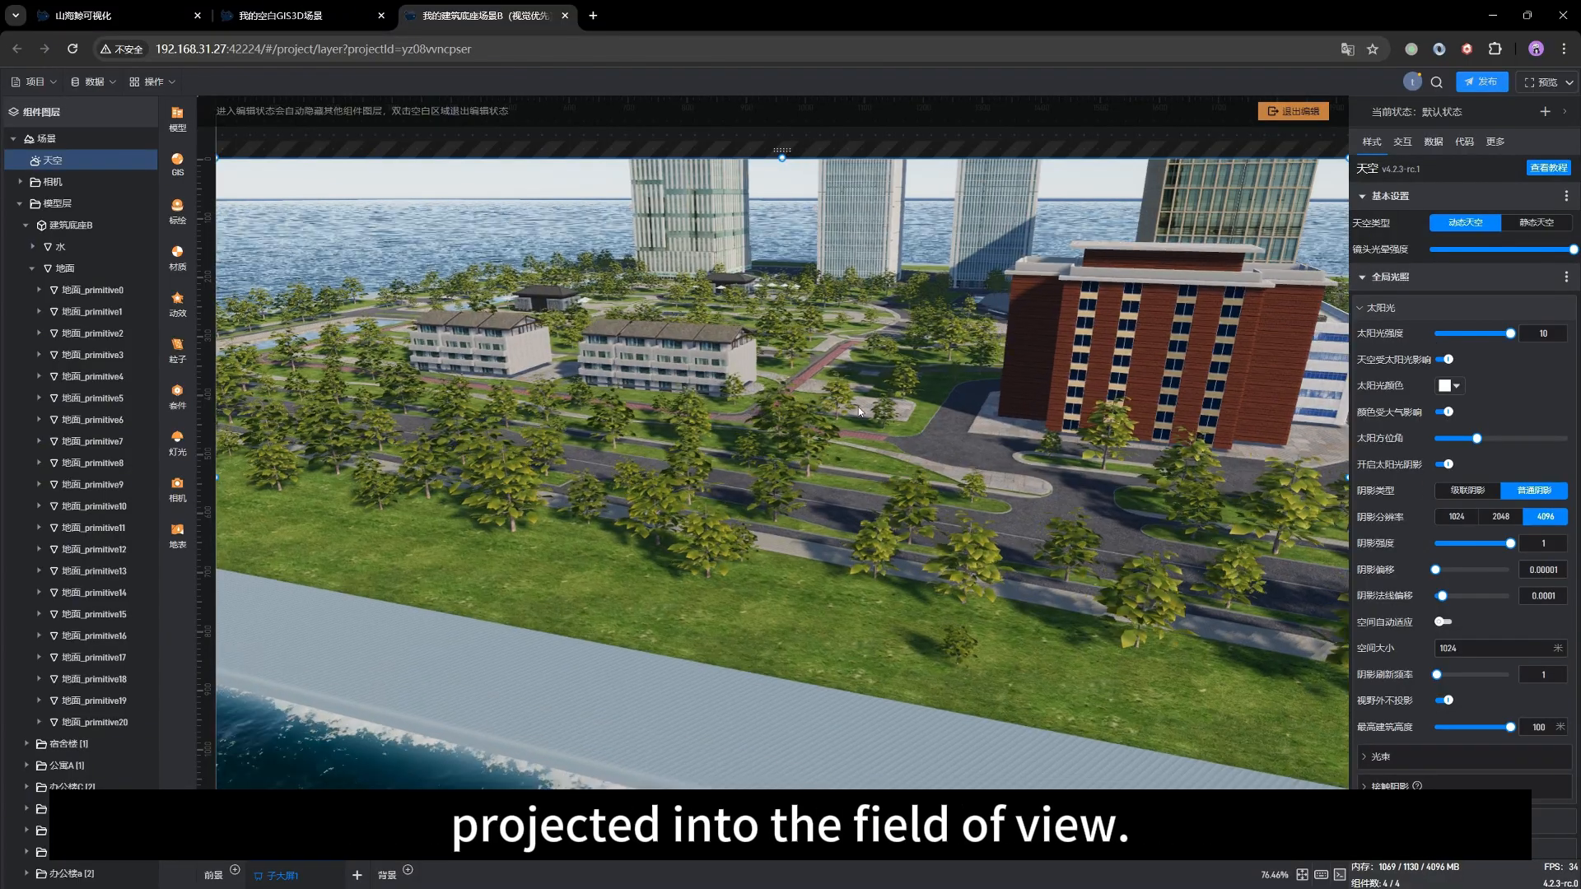
left_click_drag(857, 407, 982, 511)
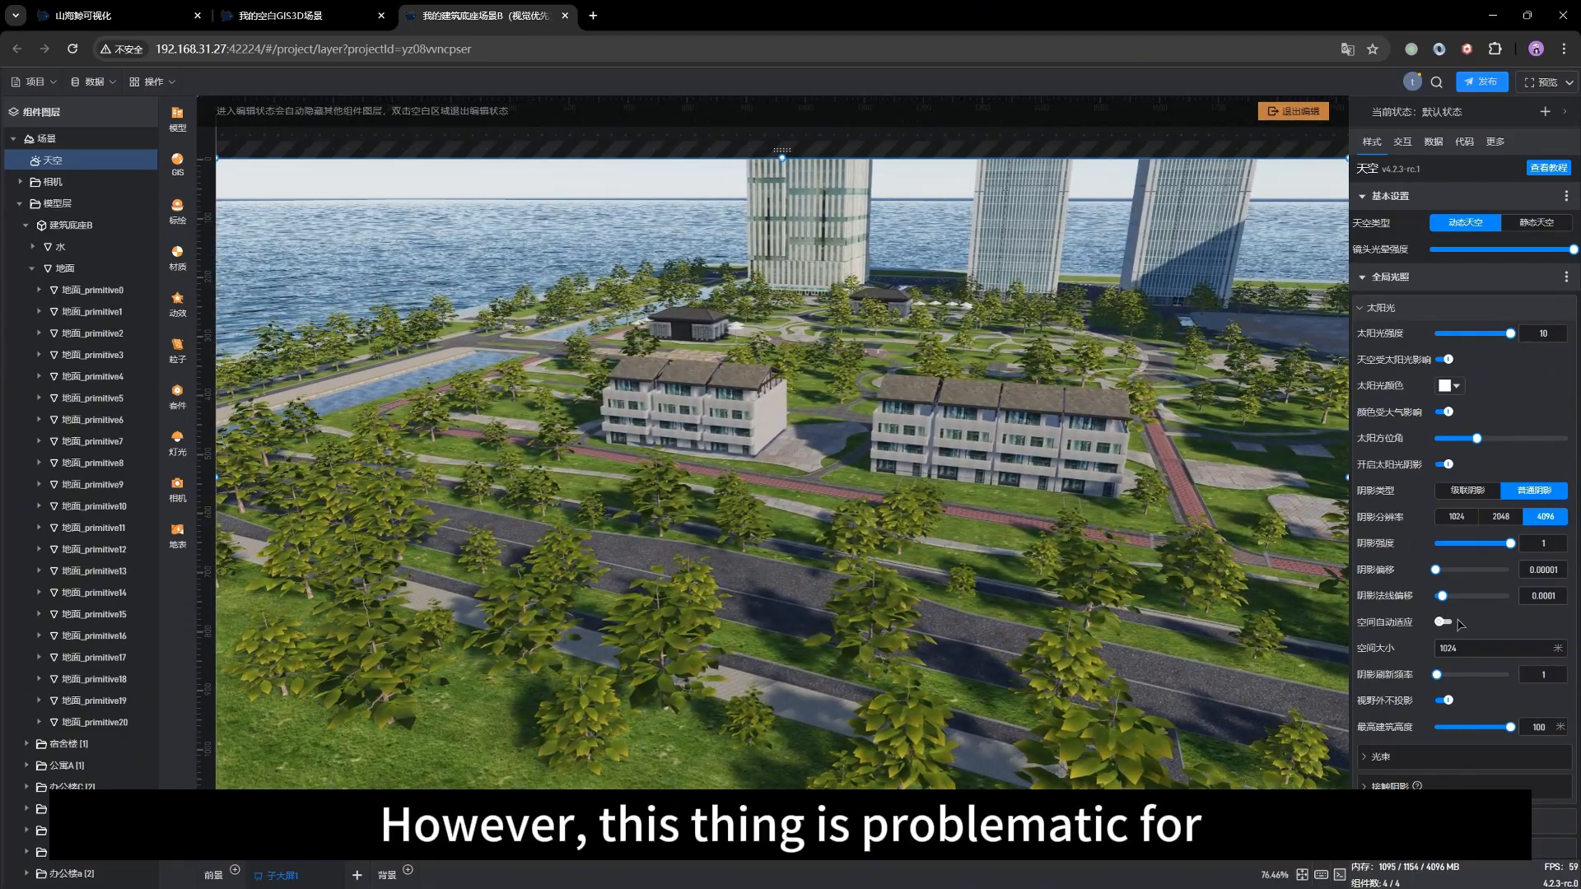
left_click_drag(889, 445, 841, 540)
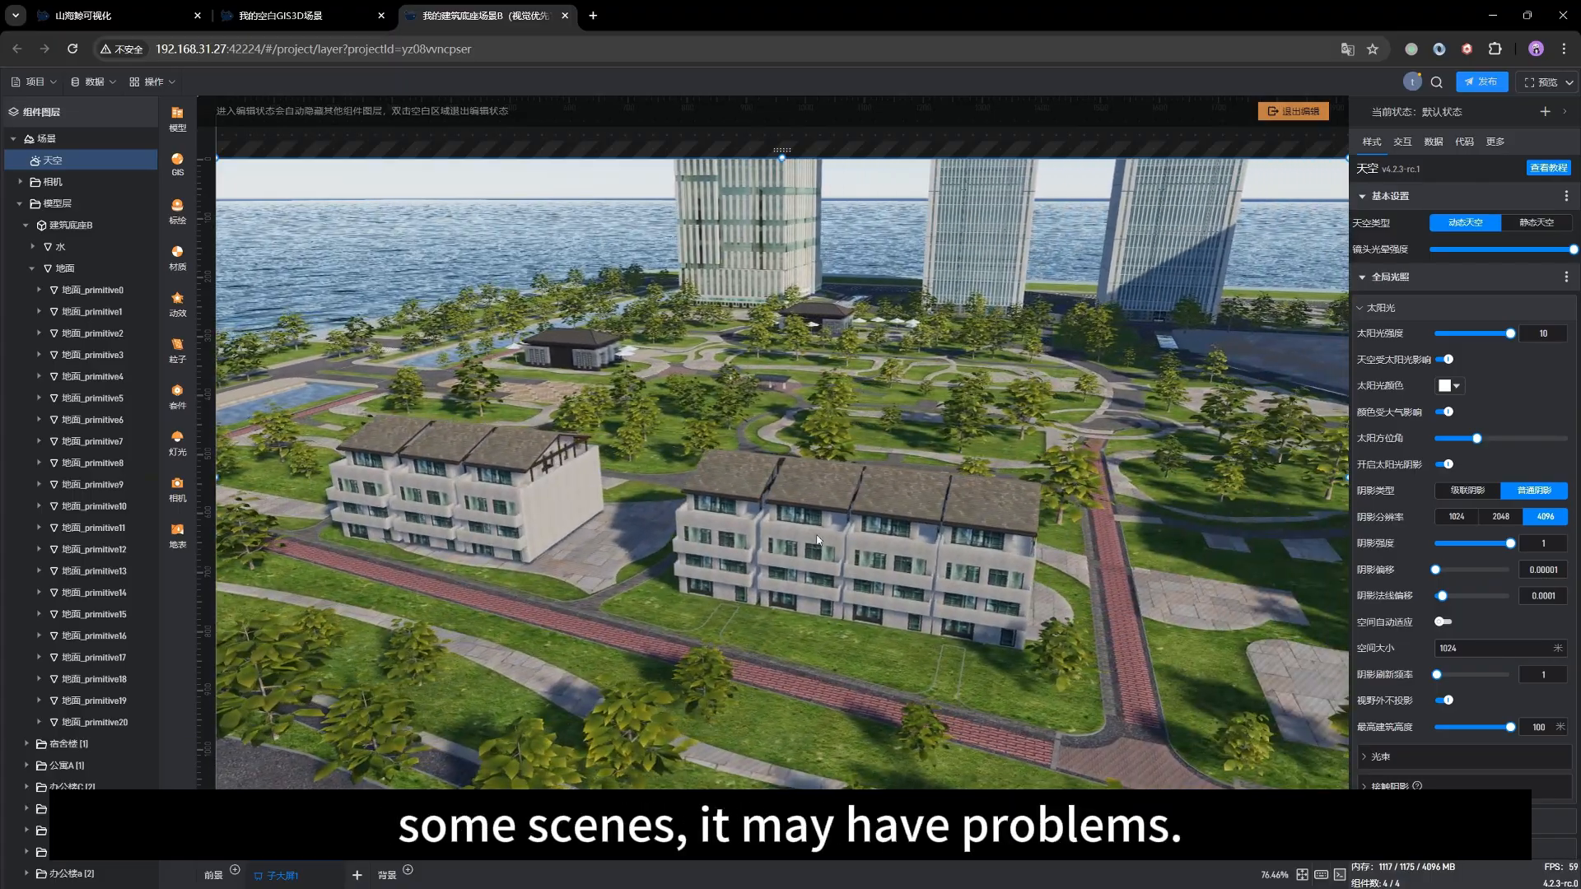
scroll(831, 525, "up", 5)
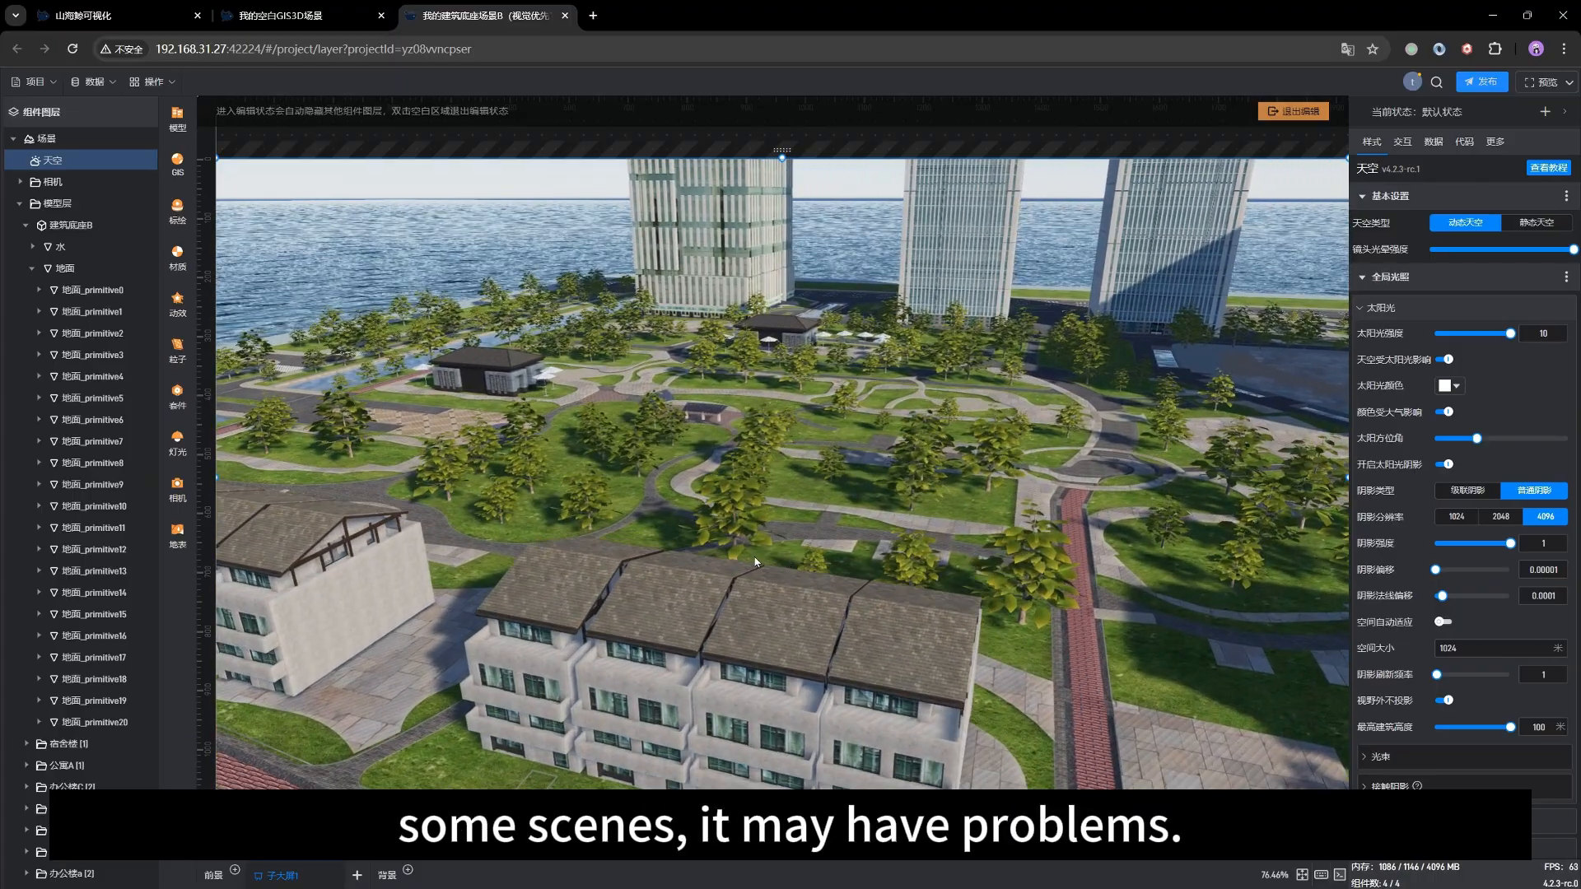
scroll(733, 562, "up", 5)
left_click_drag(951, 589, 1100, 580)
left_click_drag(994, 548, 828, 504)
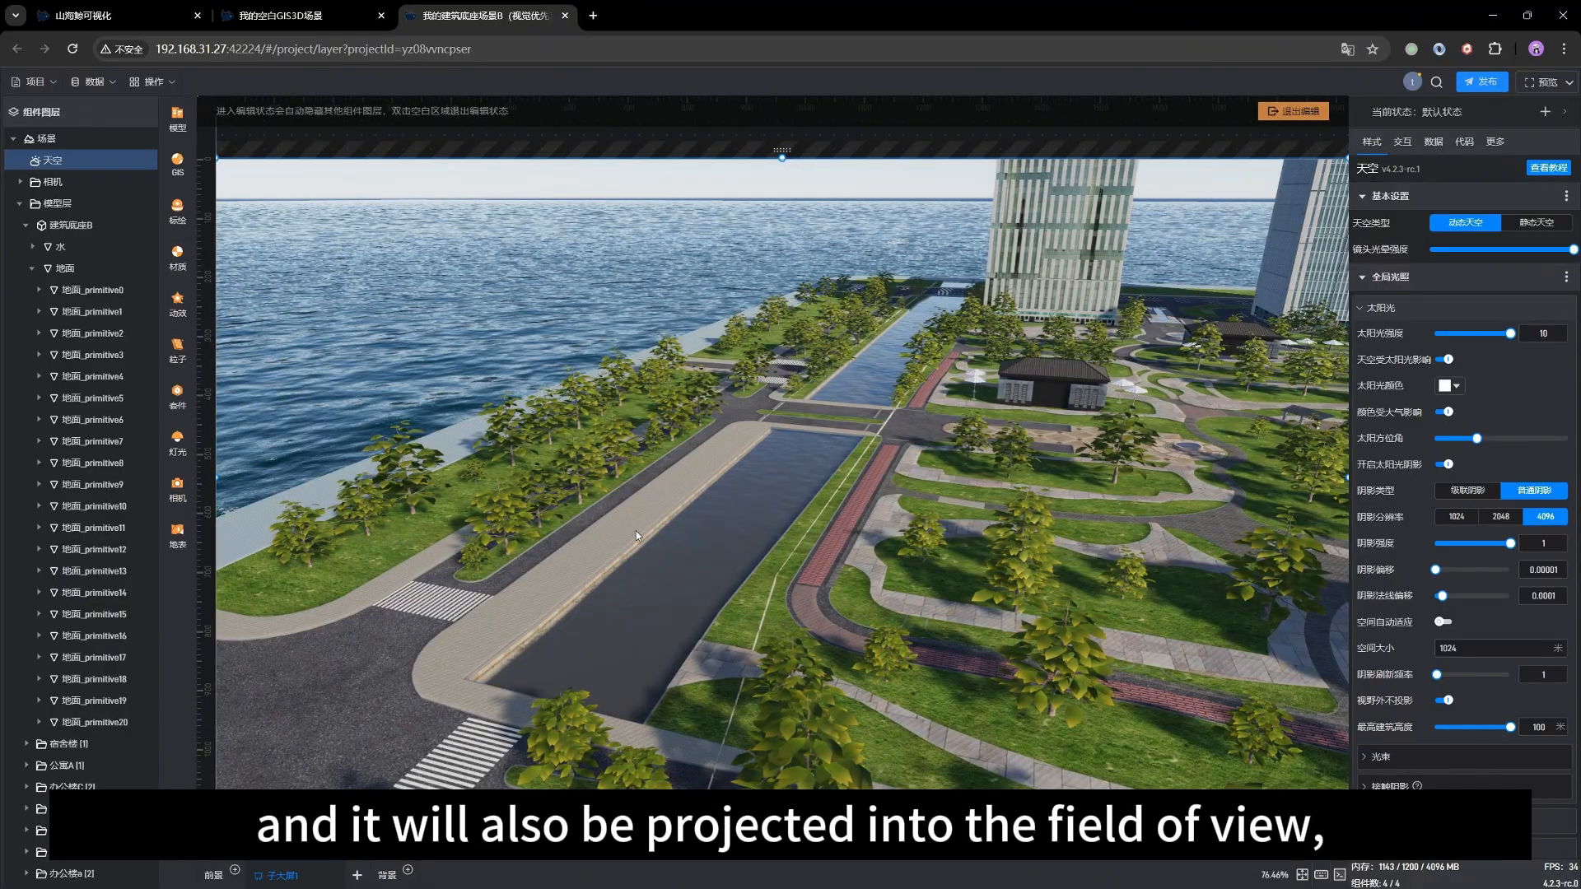
left_click_drag(636, 534, 773, 543)
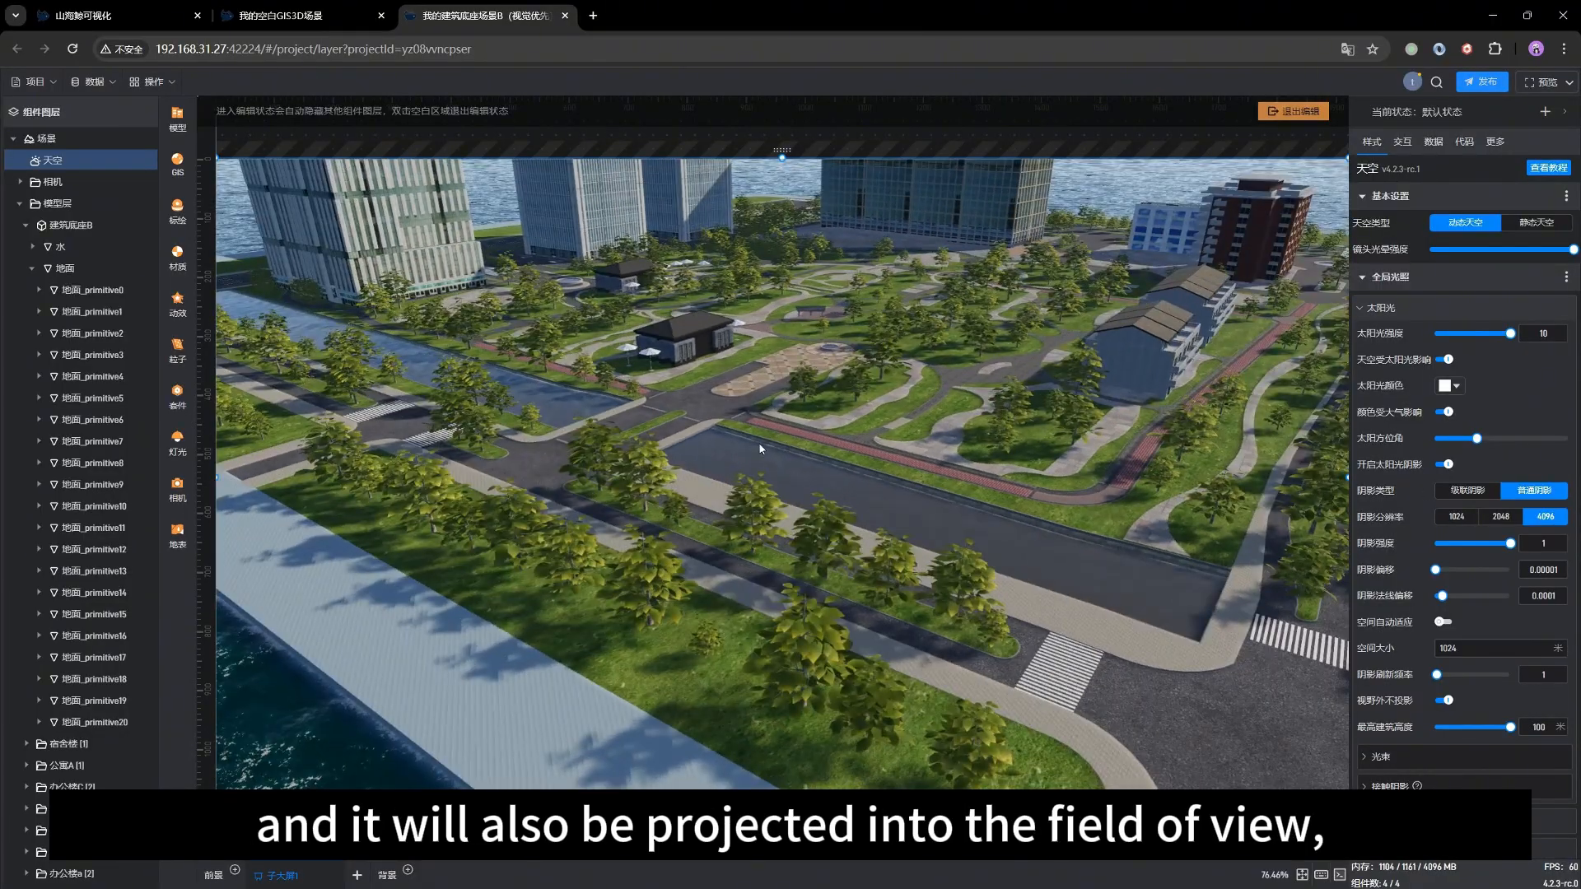
scroll(759, 511, "up", 5)
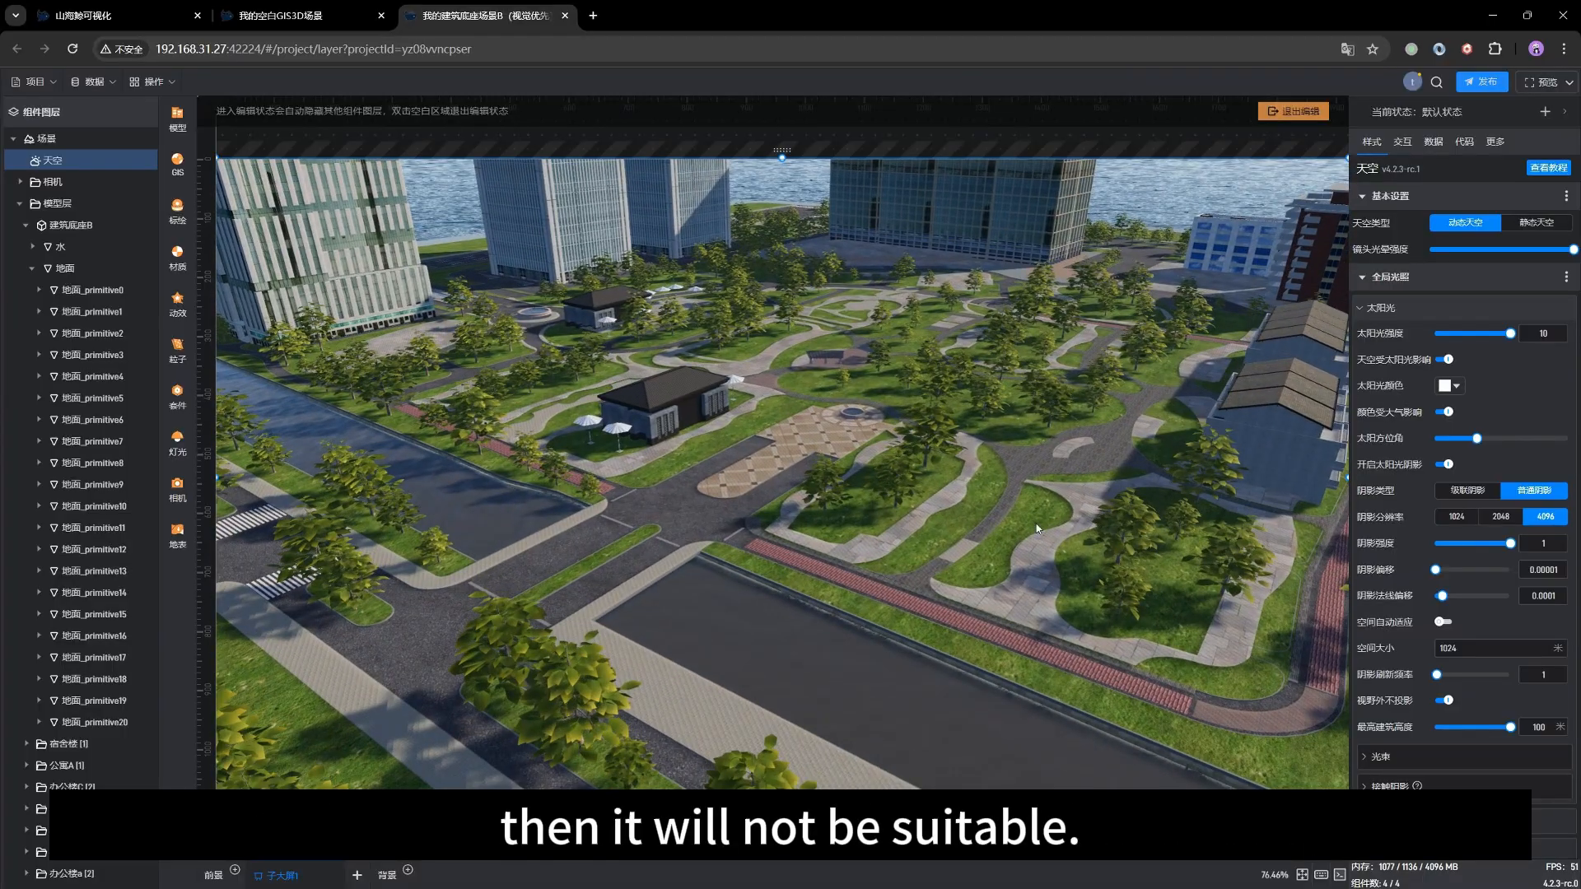
left_click_drag(1036, 529, 1060, 550)
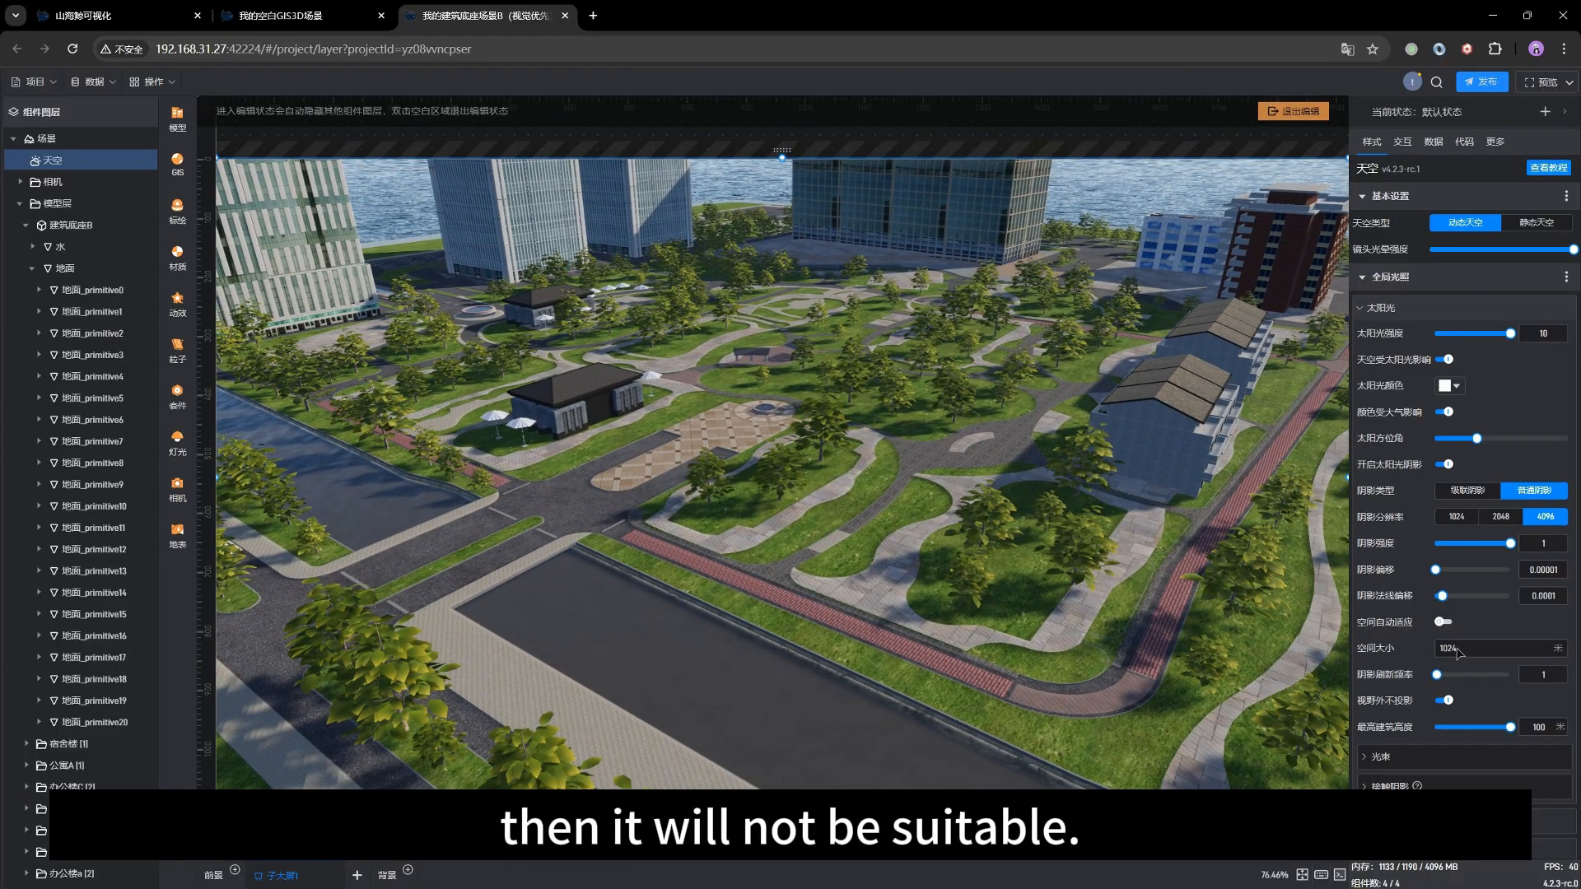
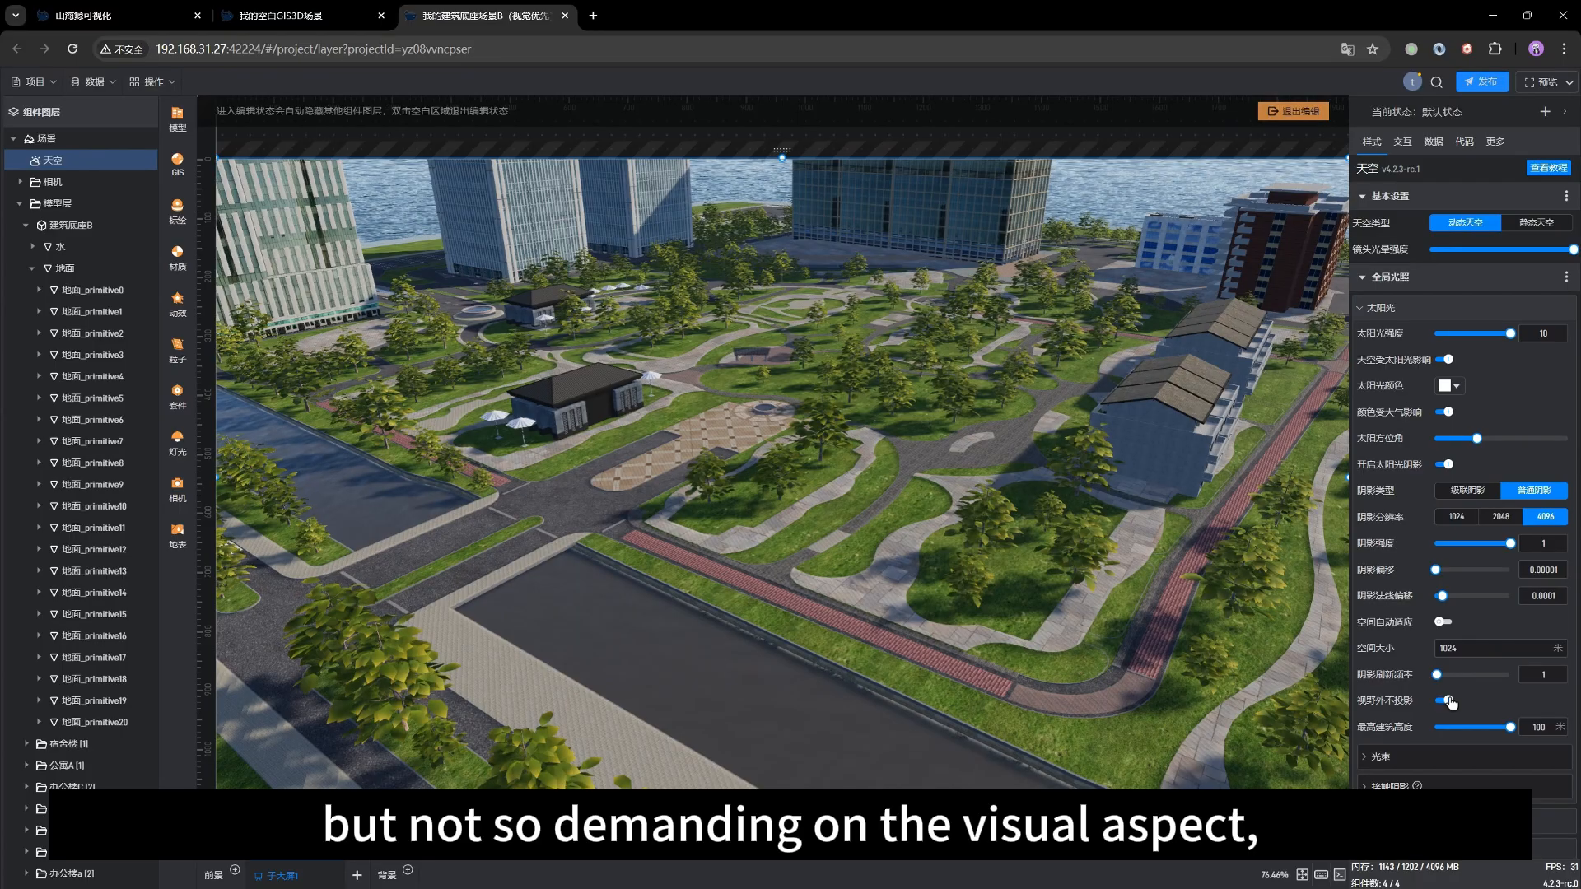
Turn off the option that skips shadows outside the view (视野外不投影) and check the maximum building height (最高建筑高度) value.
left_click(1447, 701)
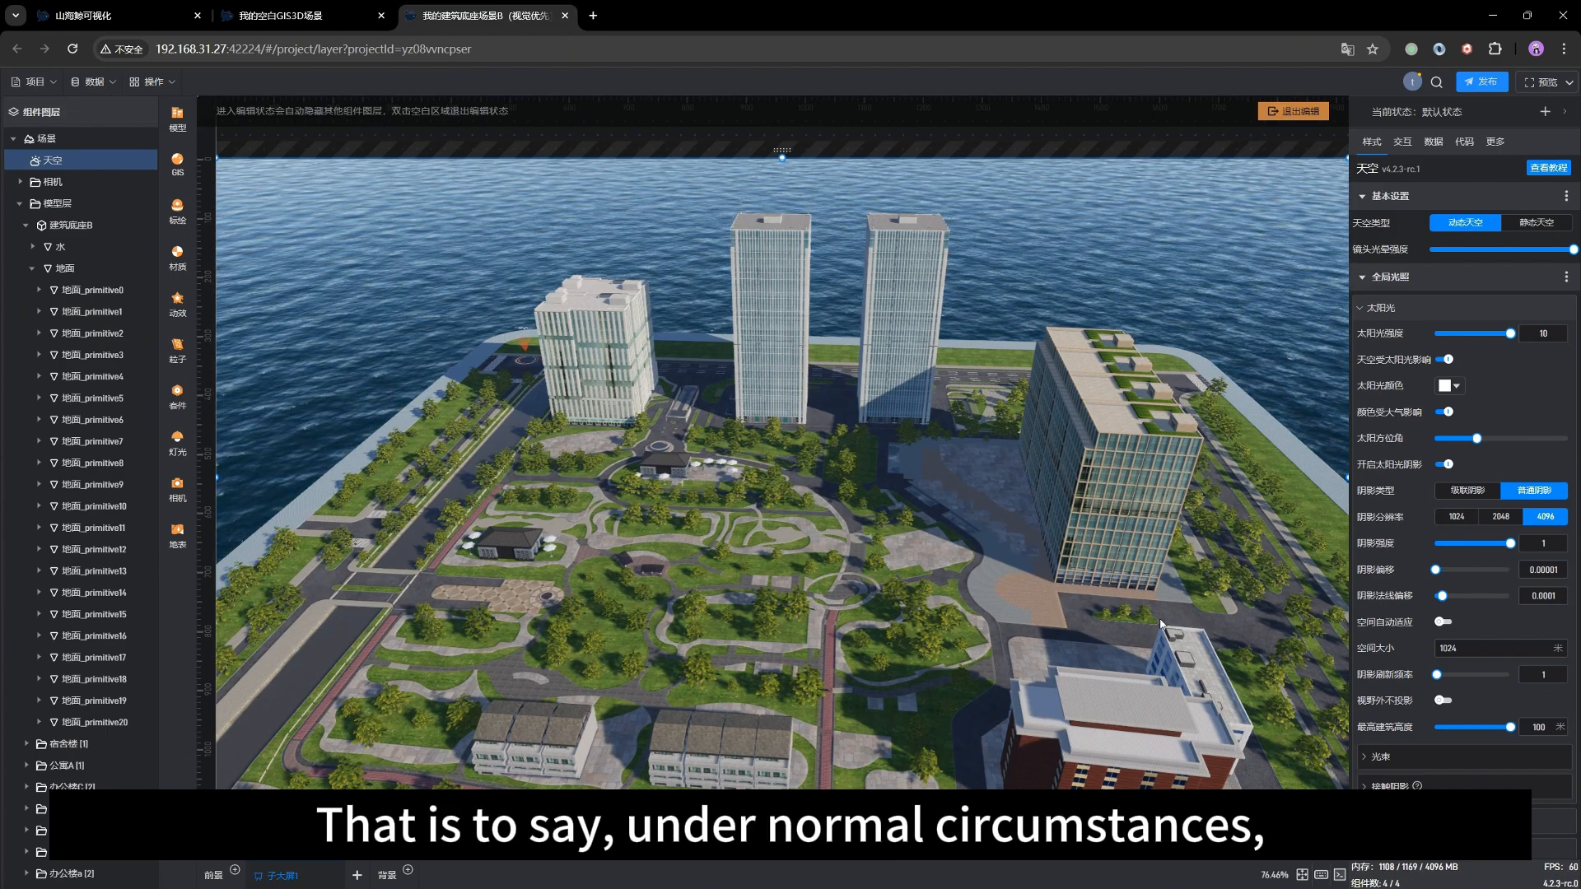
left_click_drag(880, 659, 915, 358)
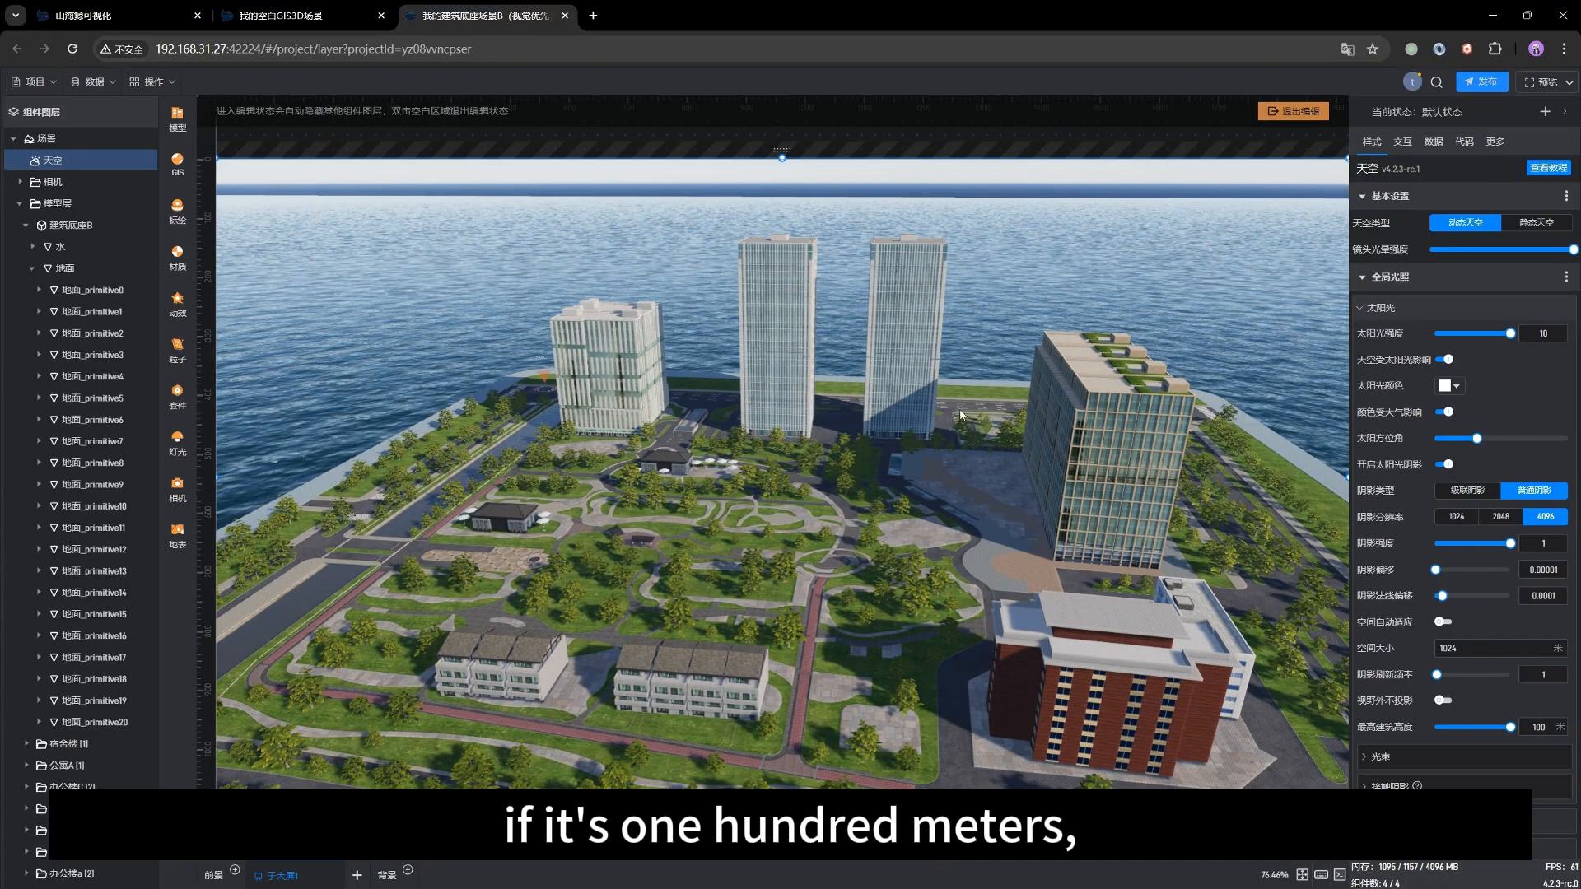
left_click(1552, 728)
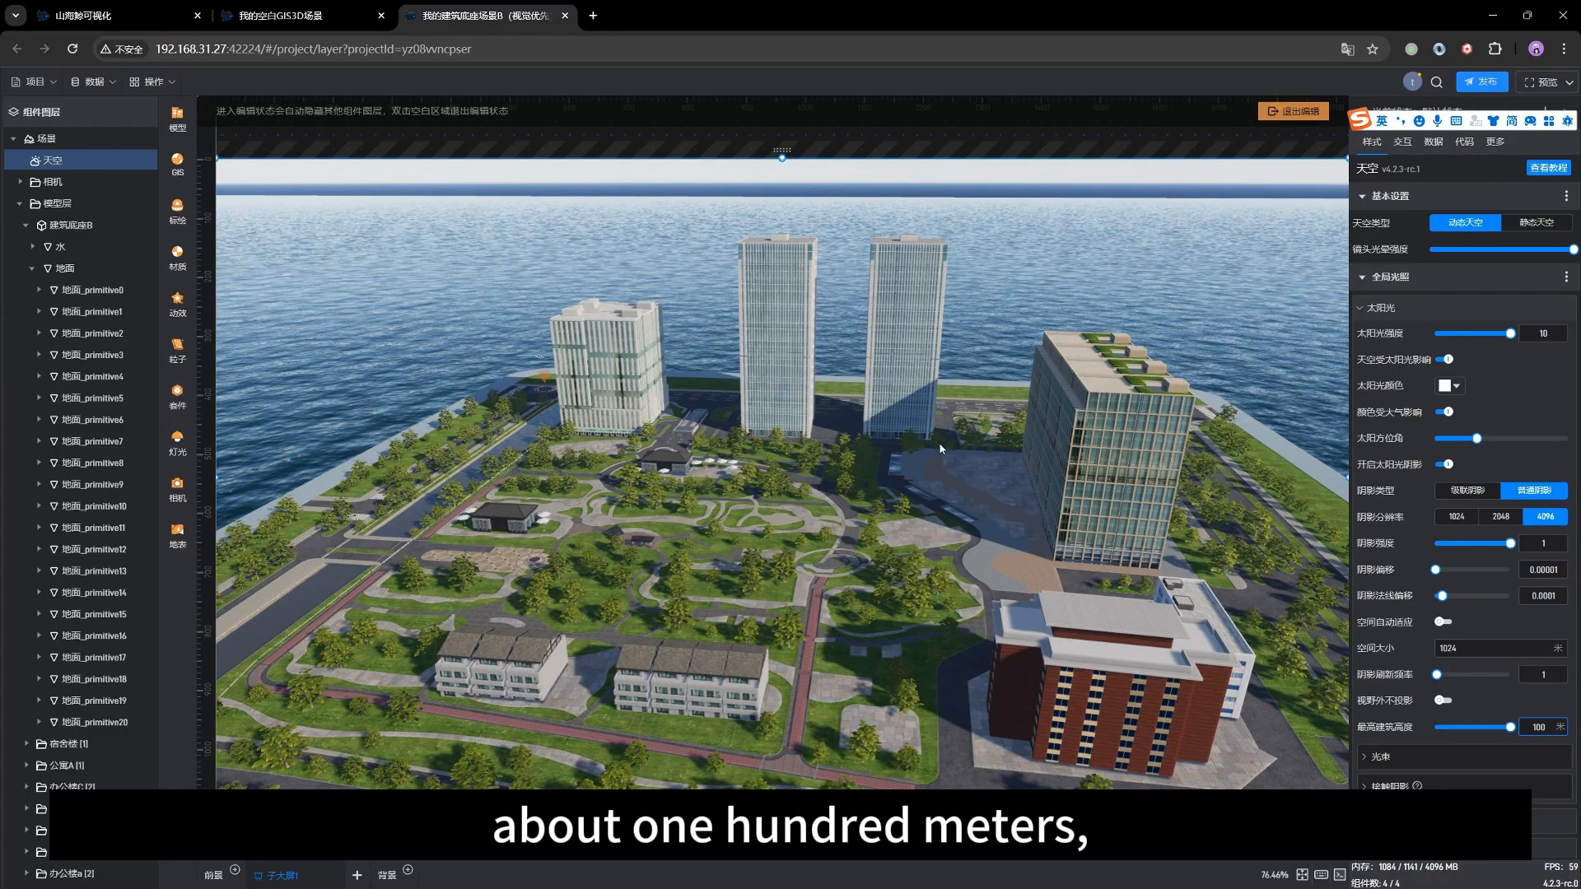
left_click(927, 480)
Inspect the normal shadows of the towers and park trees up close and from farther away.
scroll(912, 512, "up", 5)
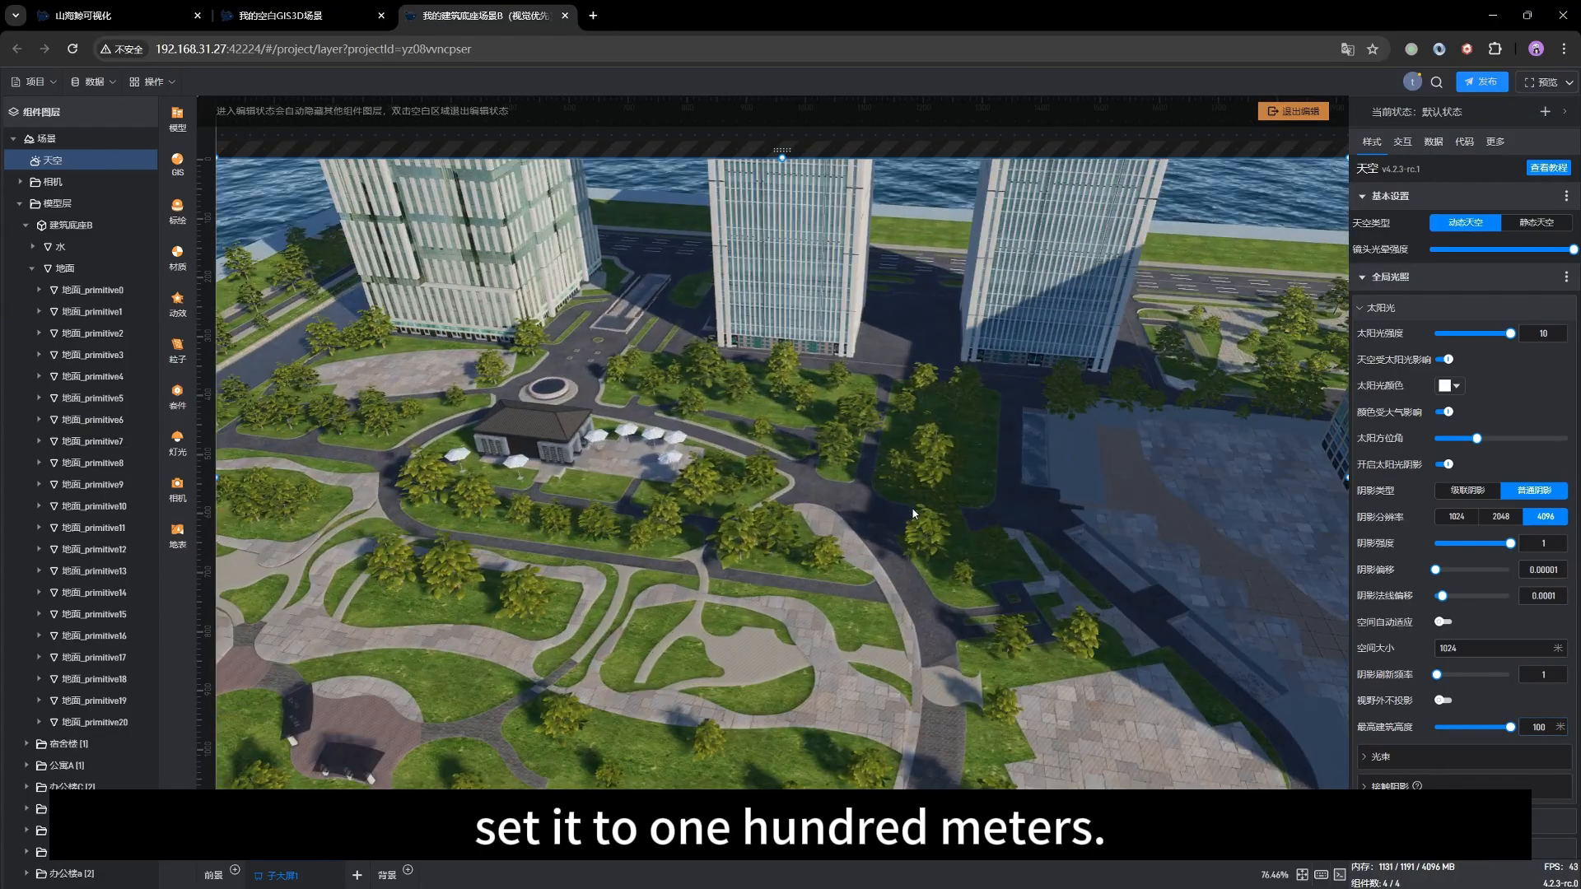
scroll(912, 513, "up", 1)
left_click_drag(836, 497, 885, 463)
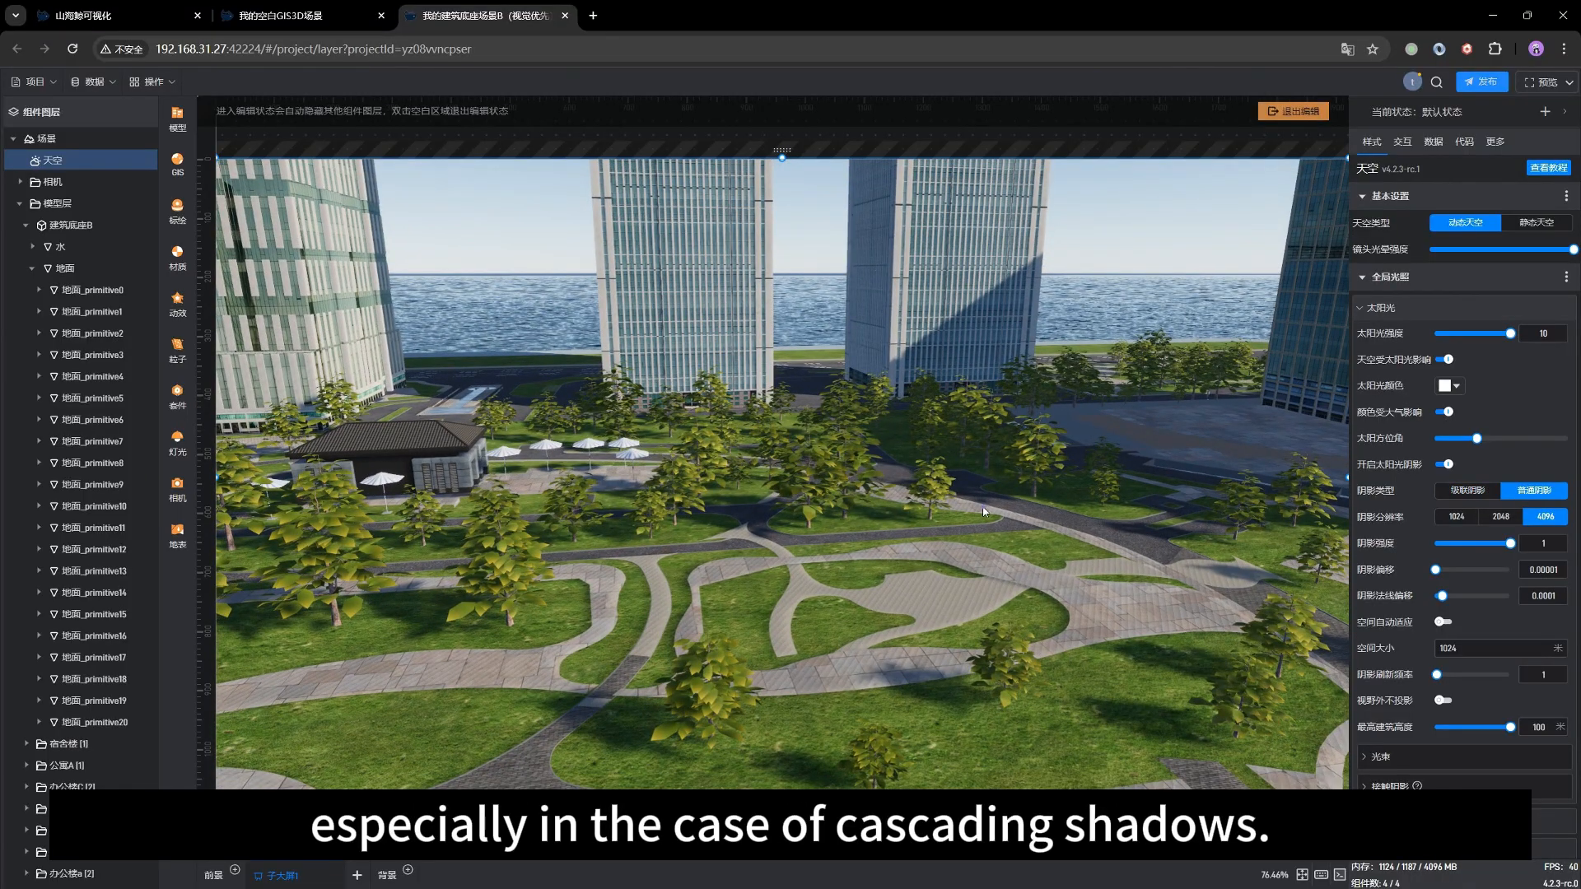
left_click_drag(963, 500, 858, 556)
scroll(858, 556, "down", 4)
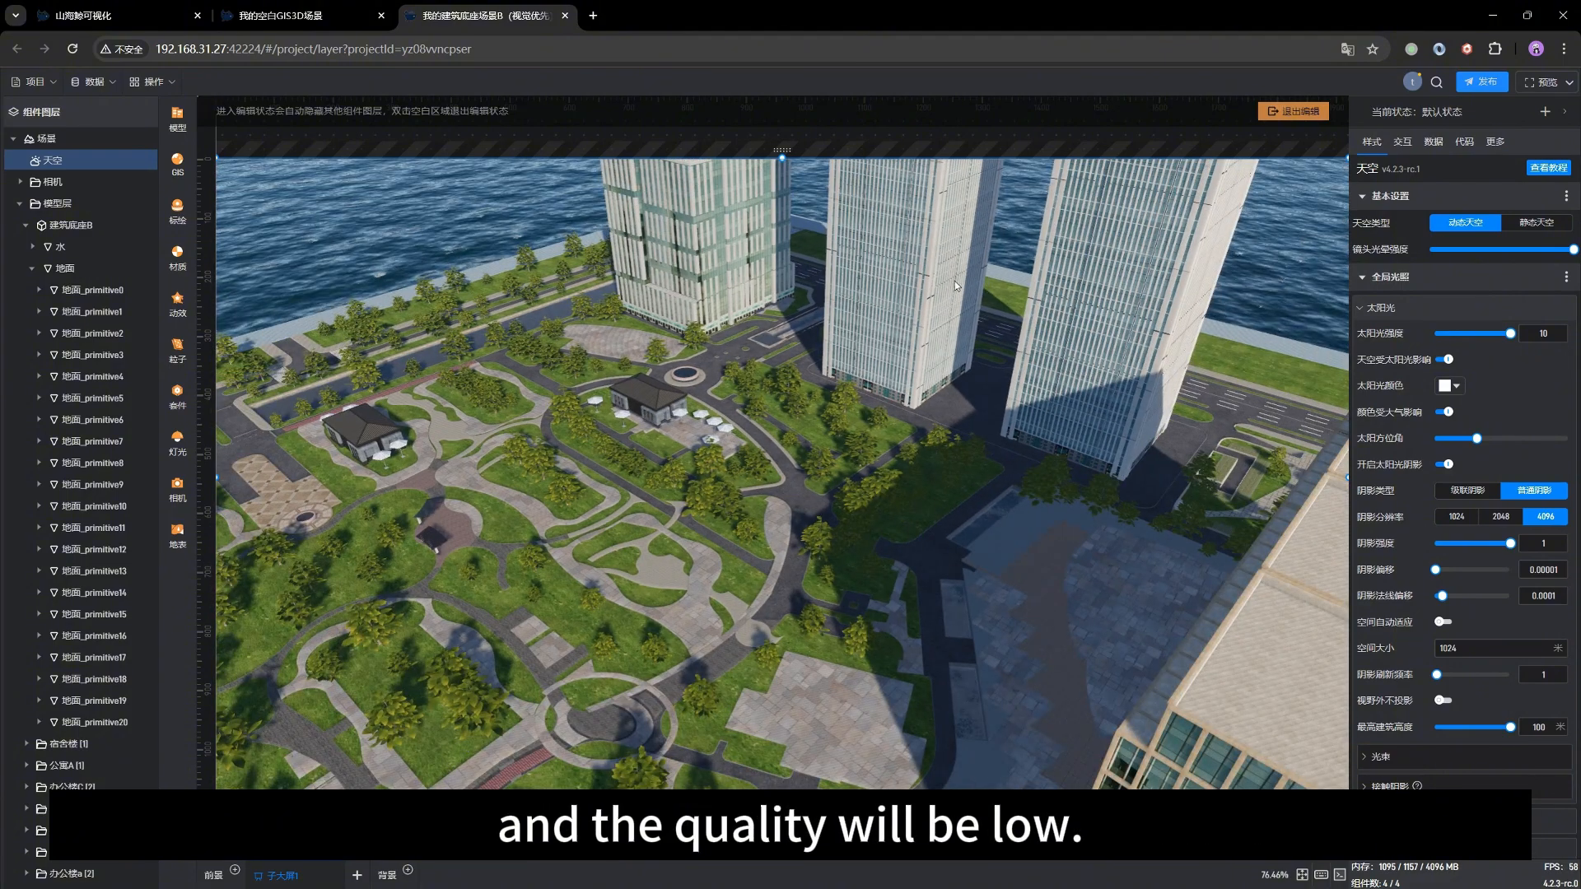
scroll(839, 510, "down", 3)
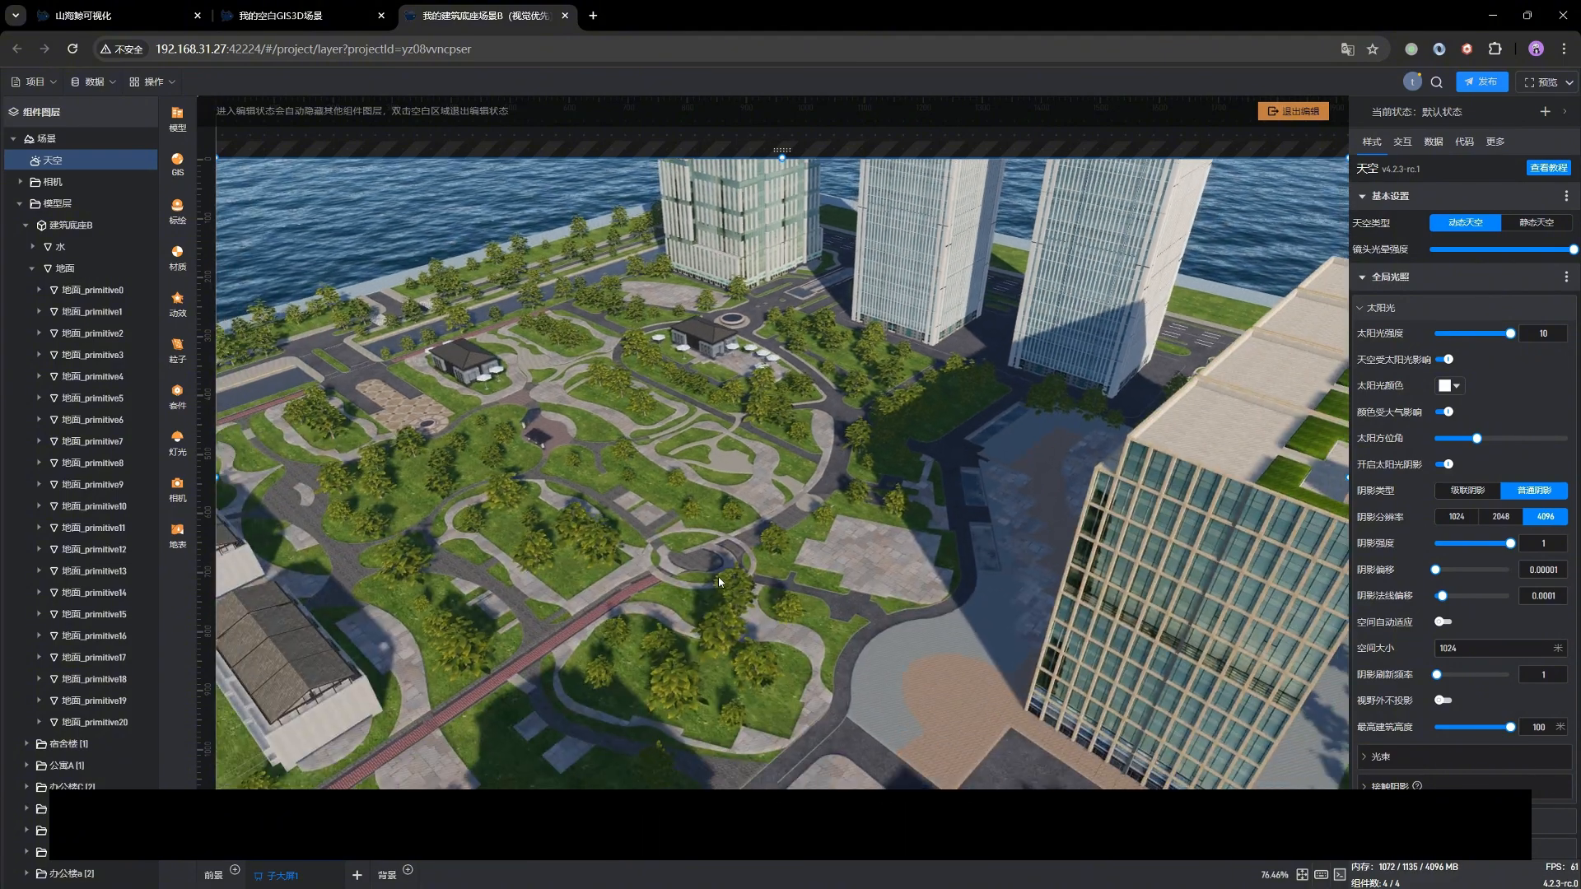
left_click_drag(717, 577, 846, 527)
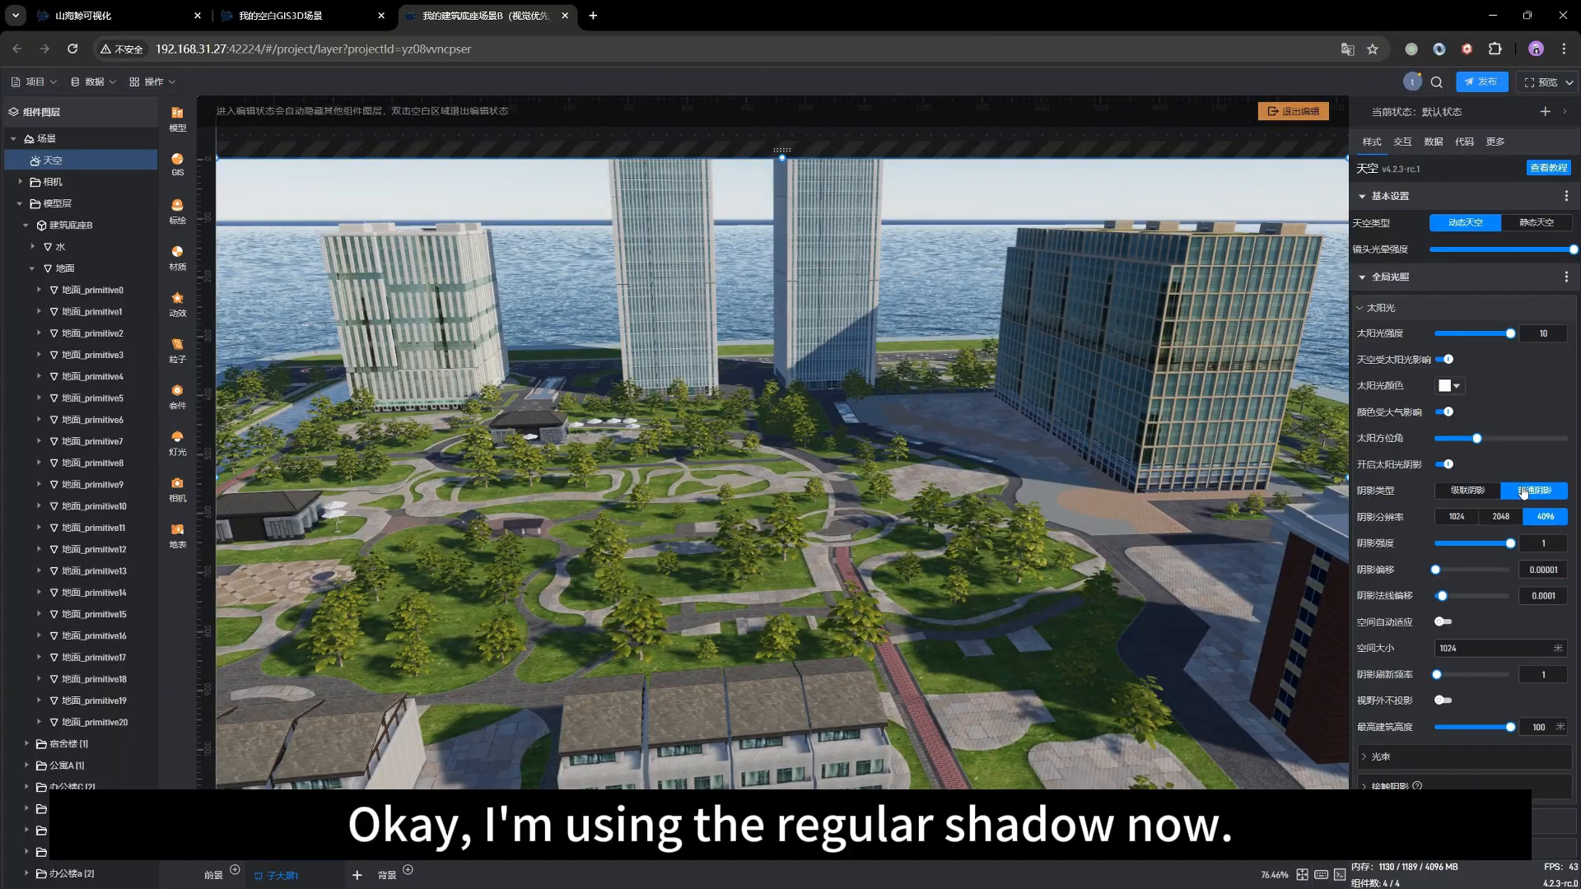
Set the sunlight shadow type (阴影类型) to cascaded shadows (级联阴影) and inspect the tree shadows in the park.
left_click(1462, 491)
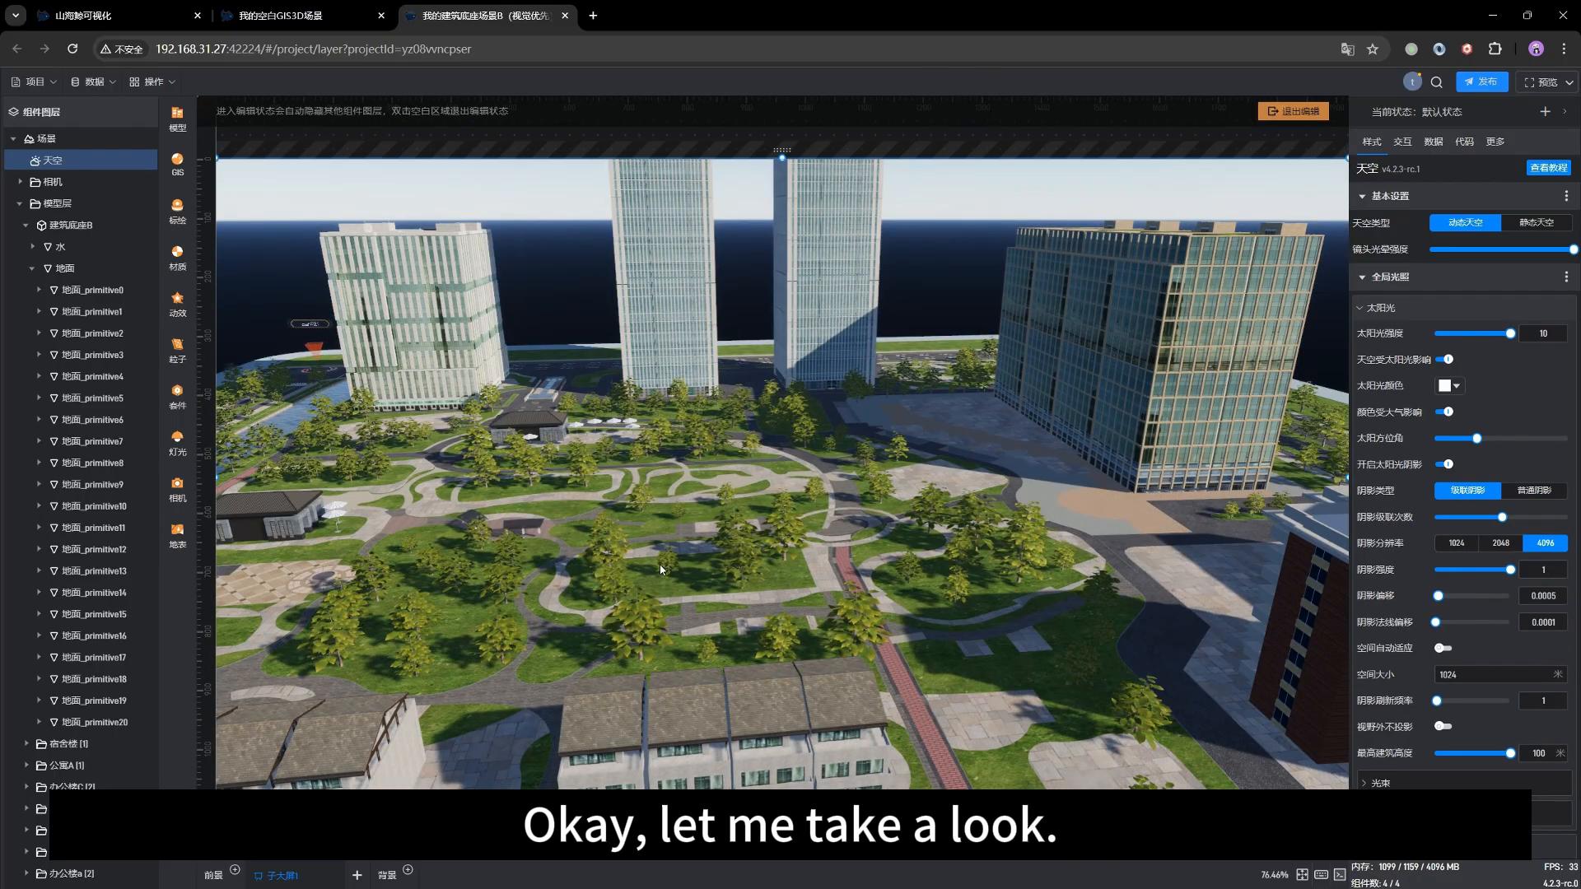
scroll(696, 627, "up", 5)
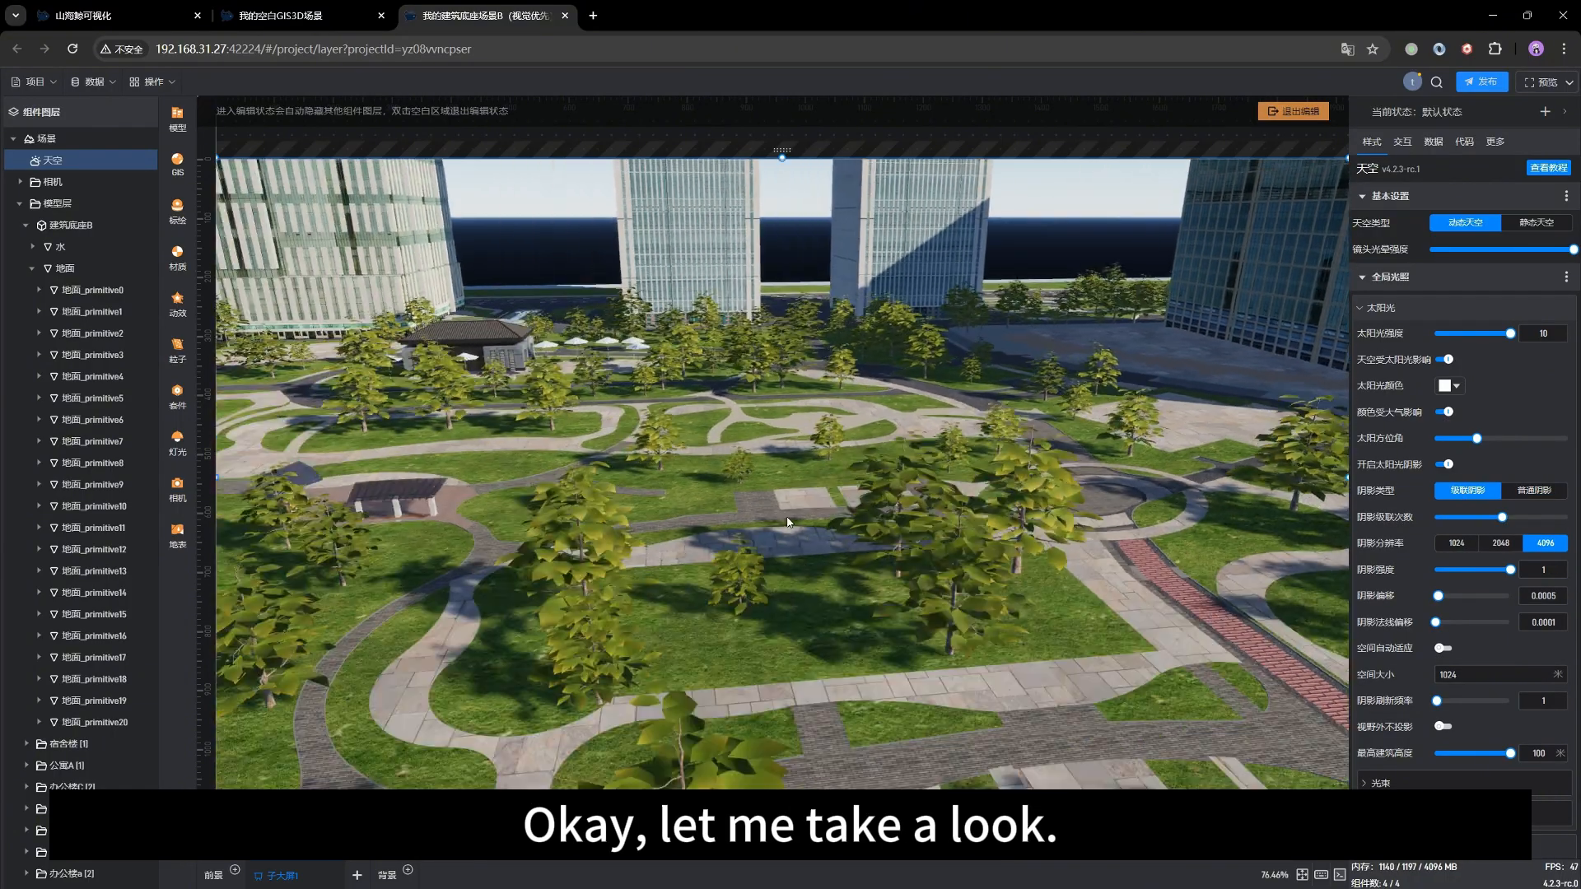
scroll(738, 654, "up", 2)
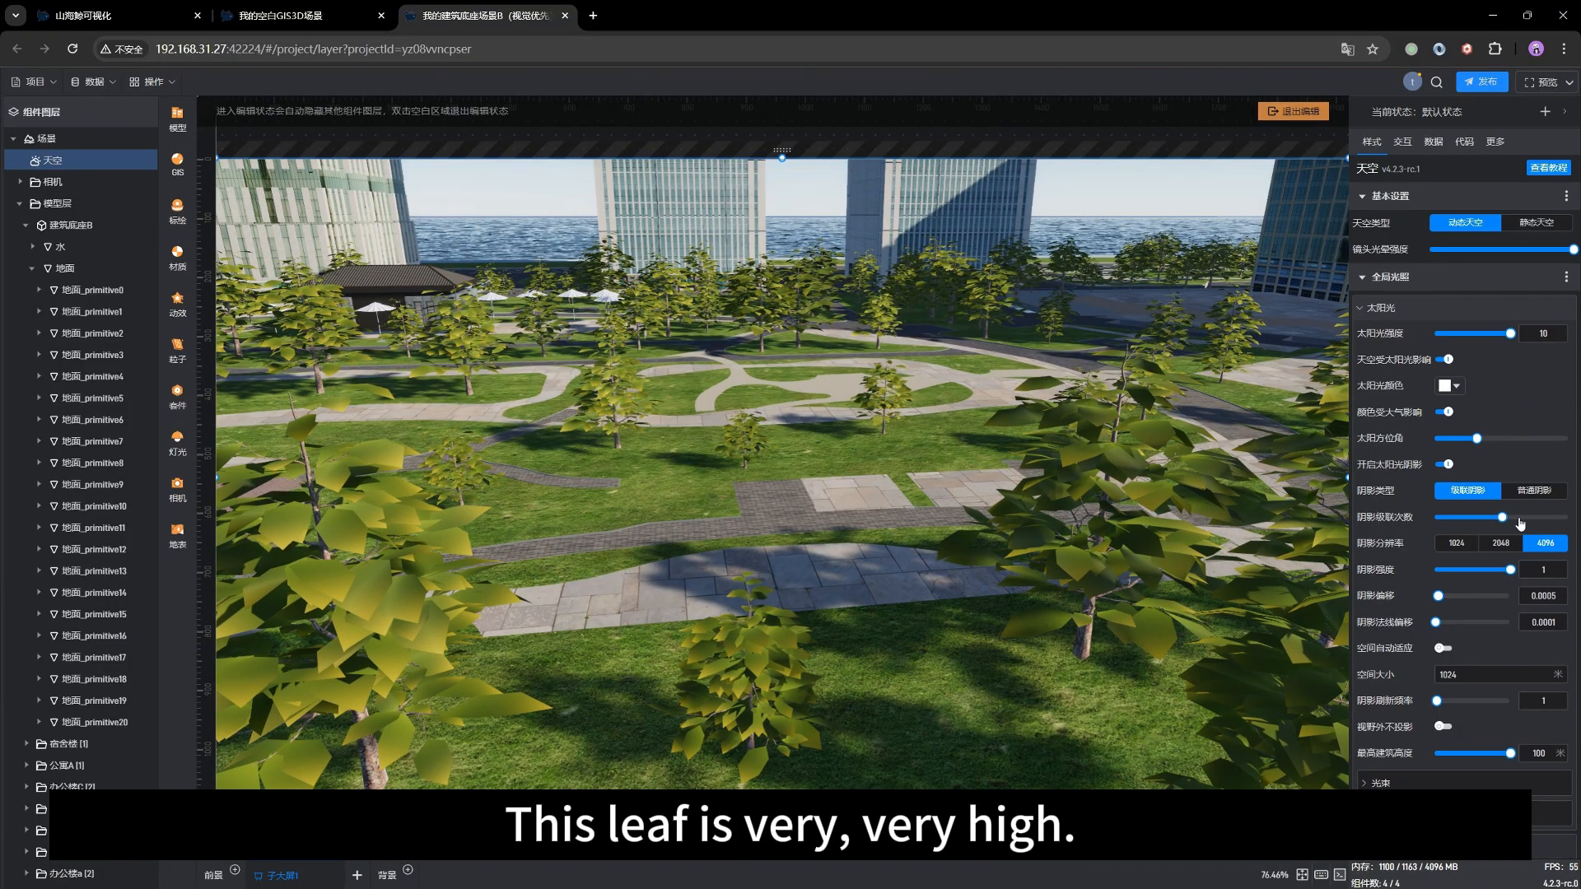
left_click_drag(934, 600, 900, 676)
scroll(899, 673, "down", 3)
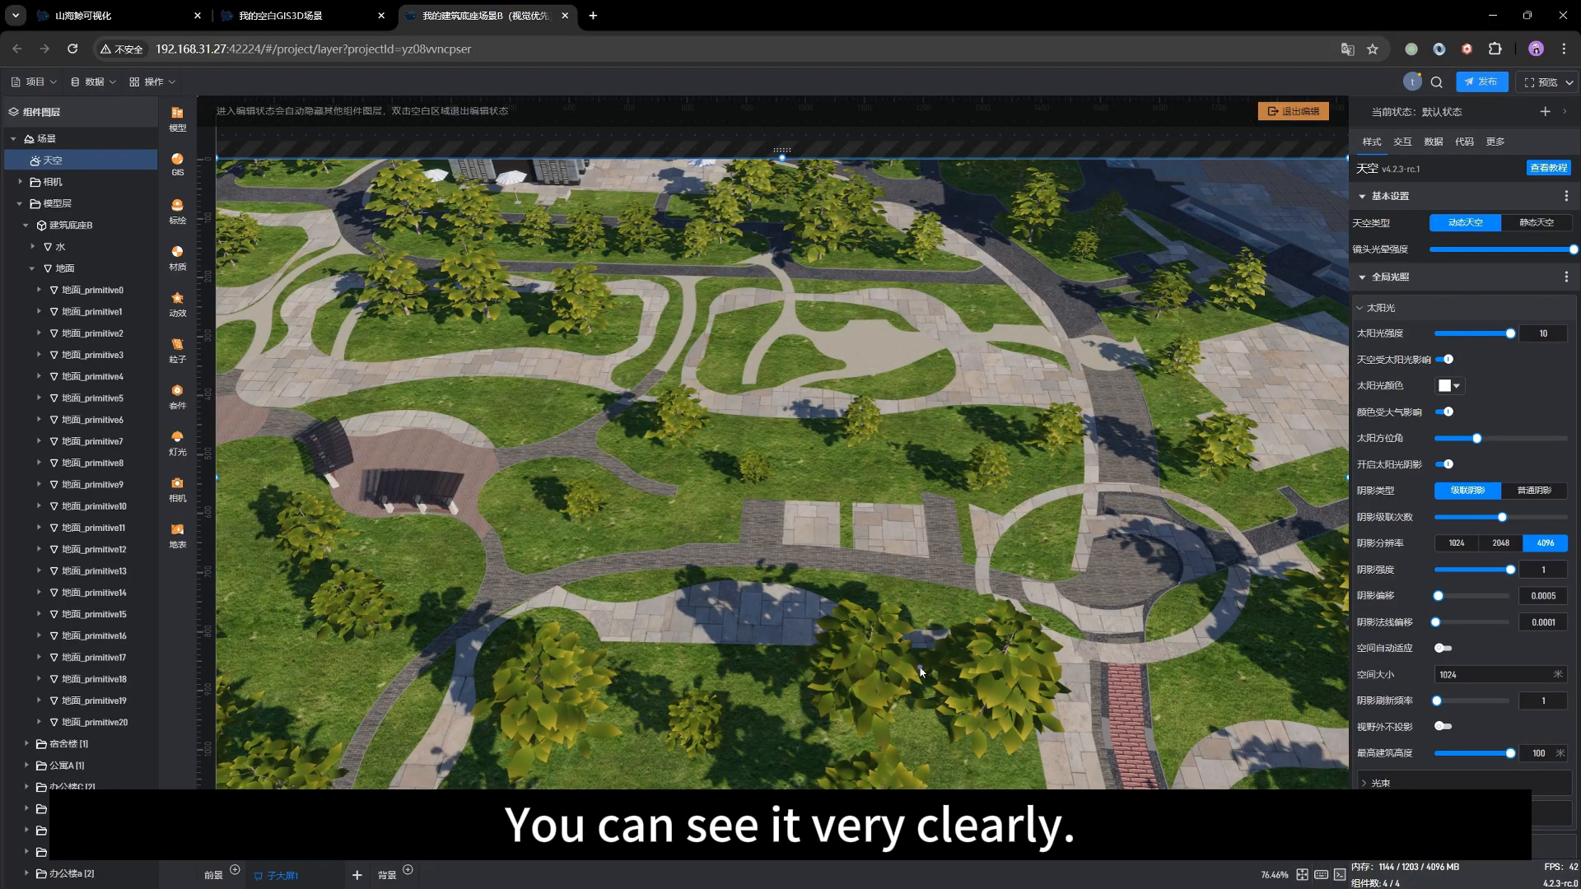
left_click_drag(919, 672, 922, 632)
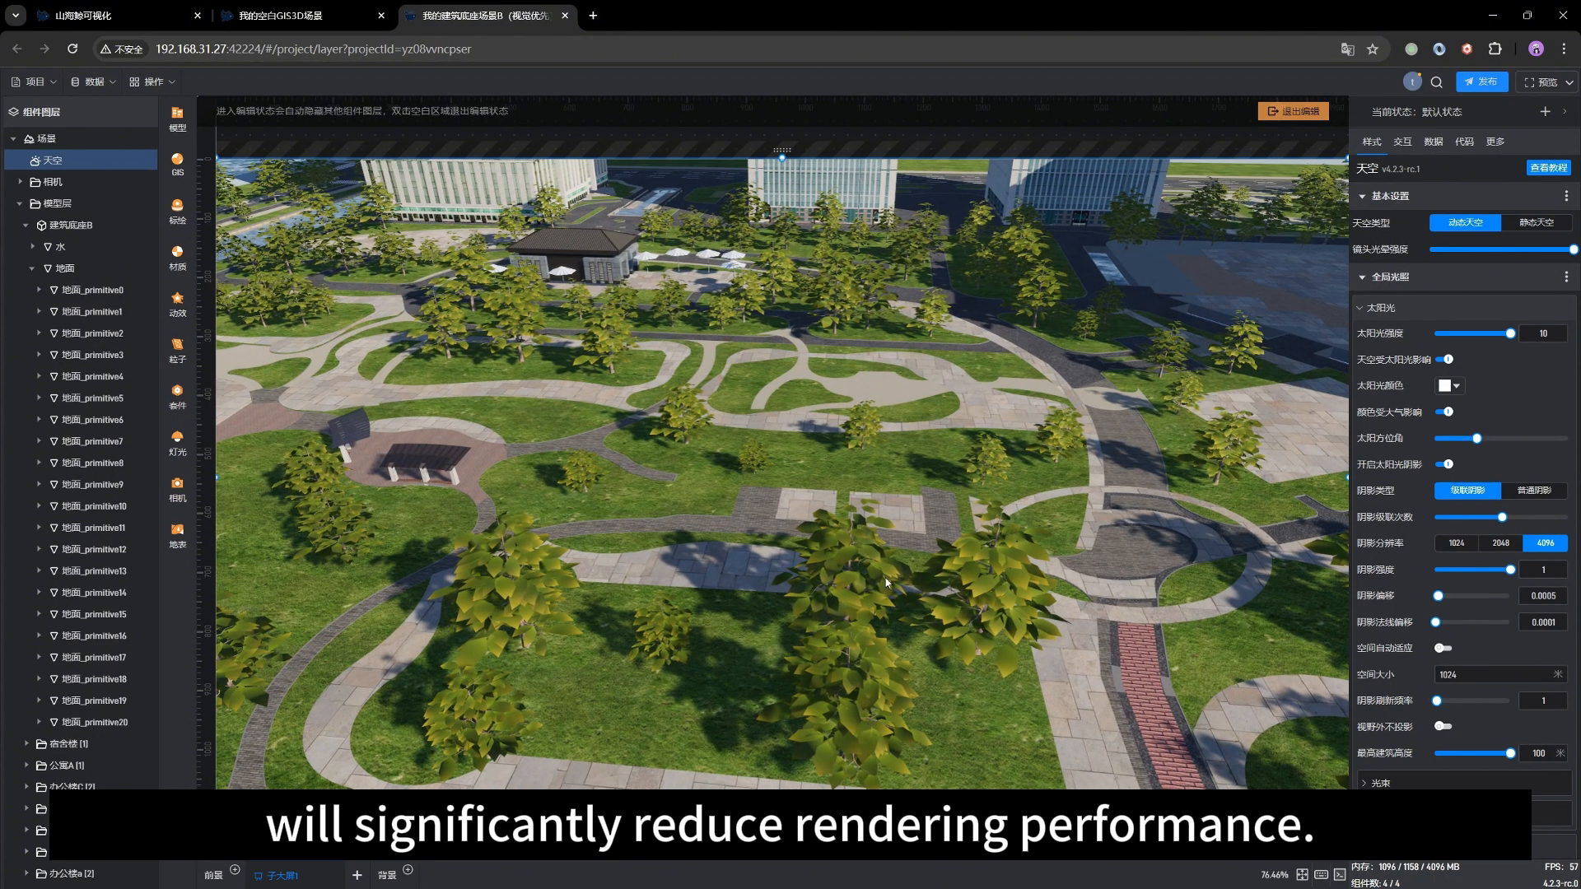
Select the park vegetation and survey the buildings and trees across the whole site.
double_click(886, 582)
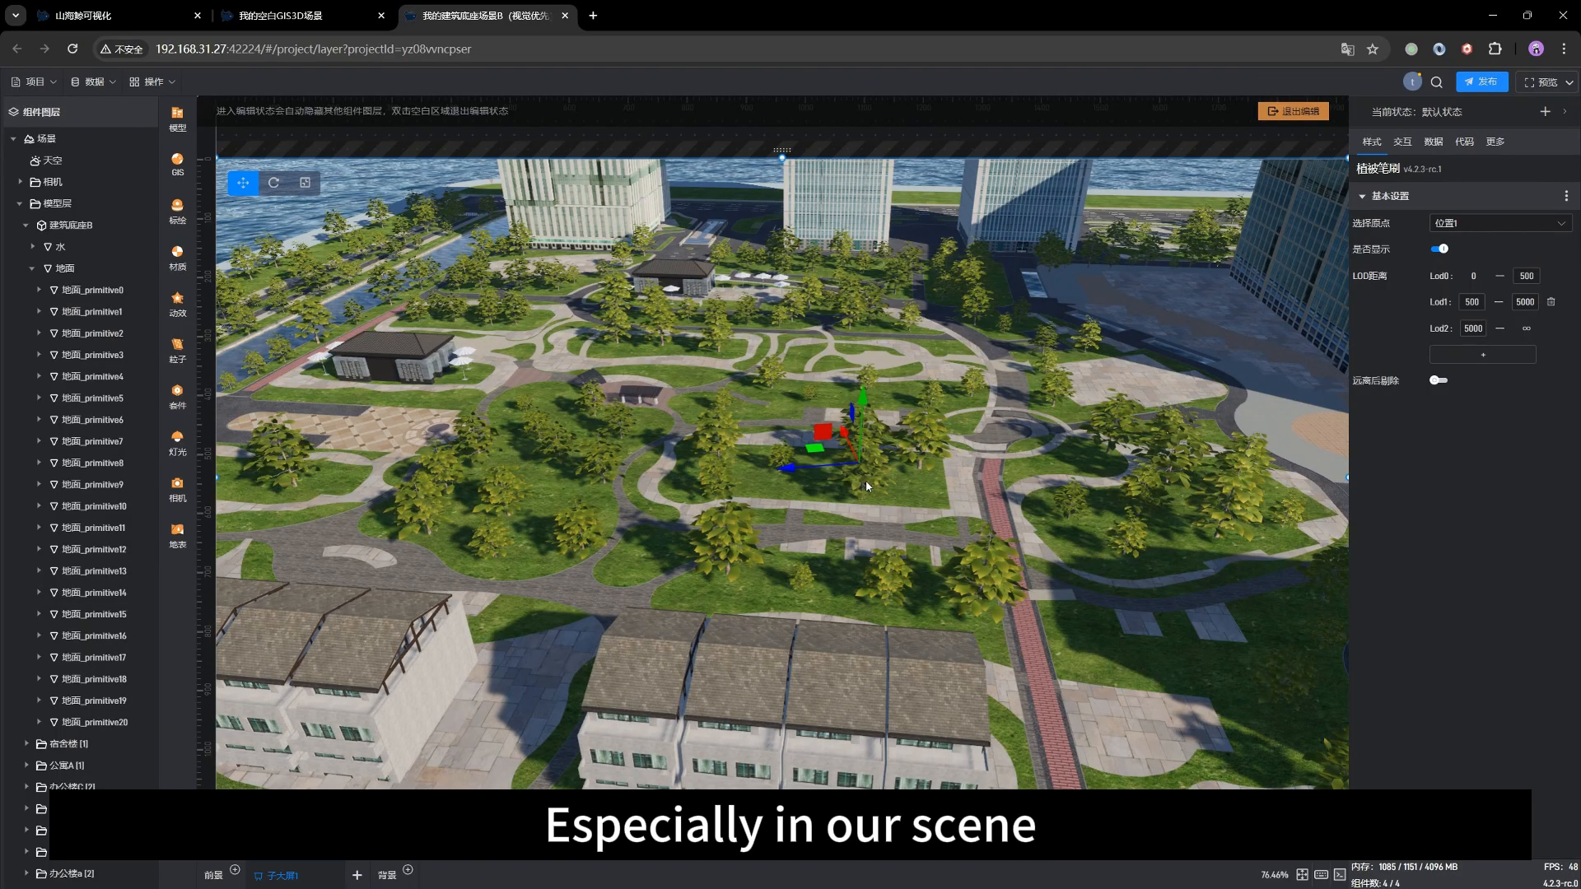
scroll(864, 485, "down", 6)
left_click_drag(669, 521, 831, 513)
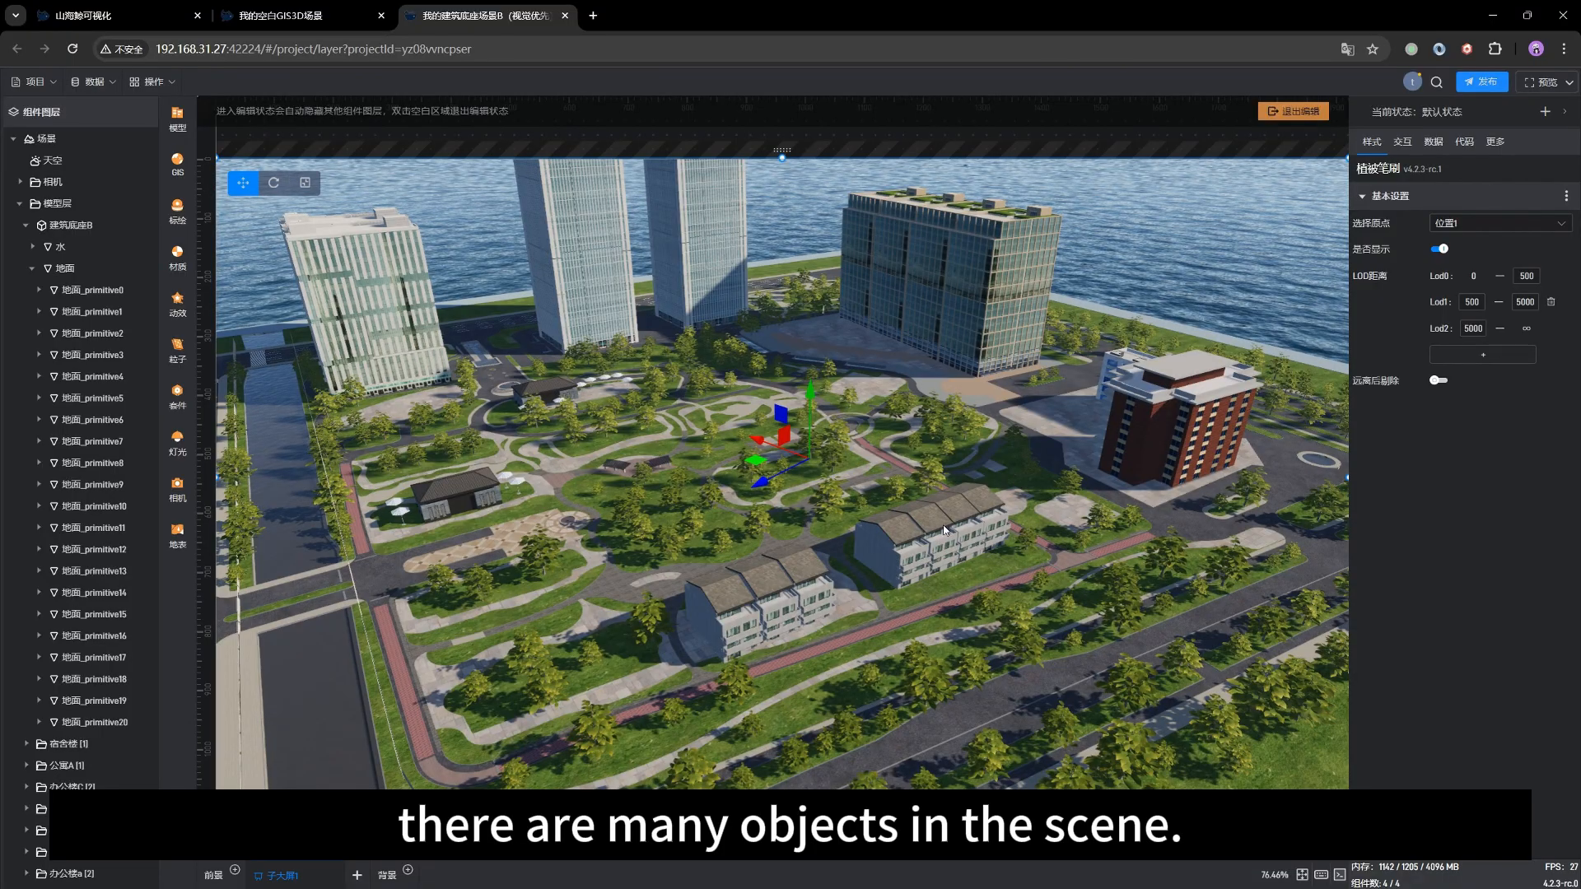
left_click_drag(772, 558, 820, 534)
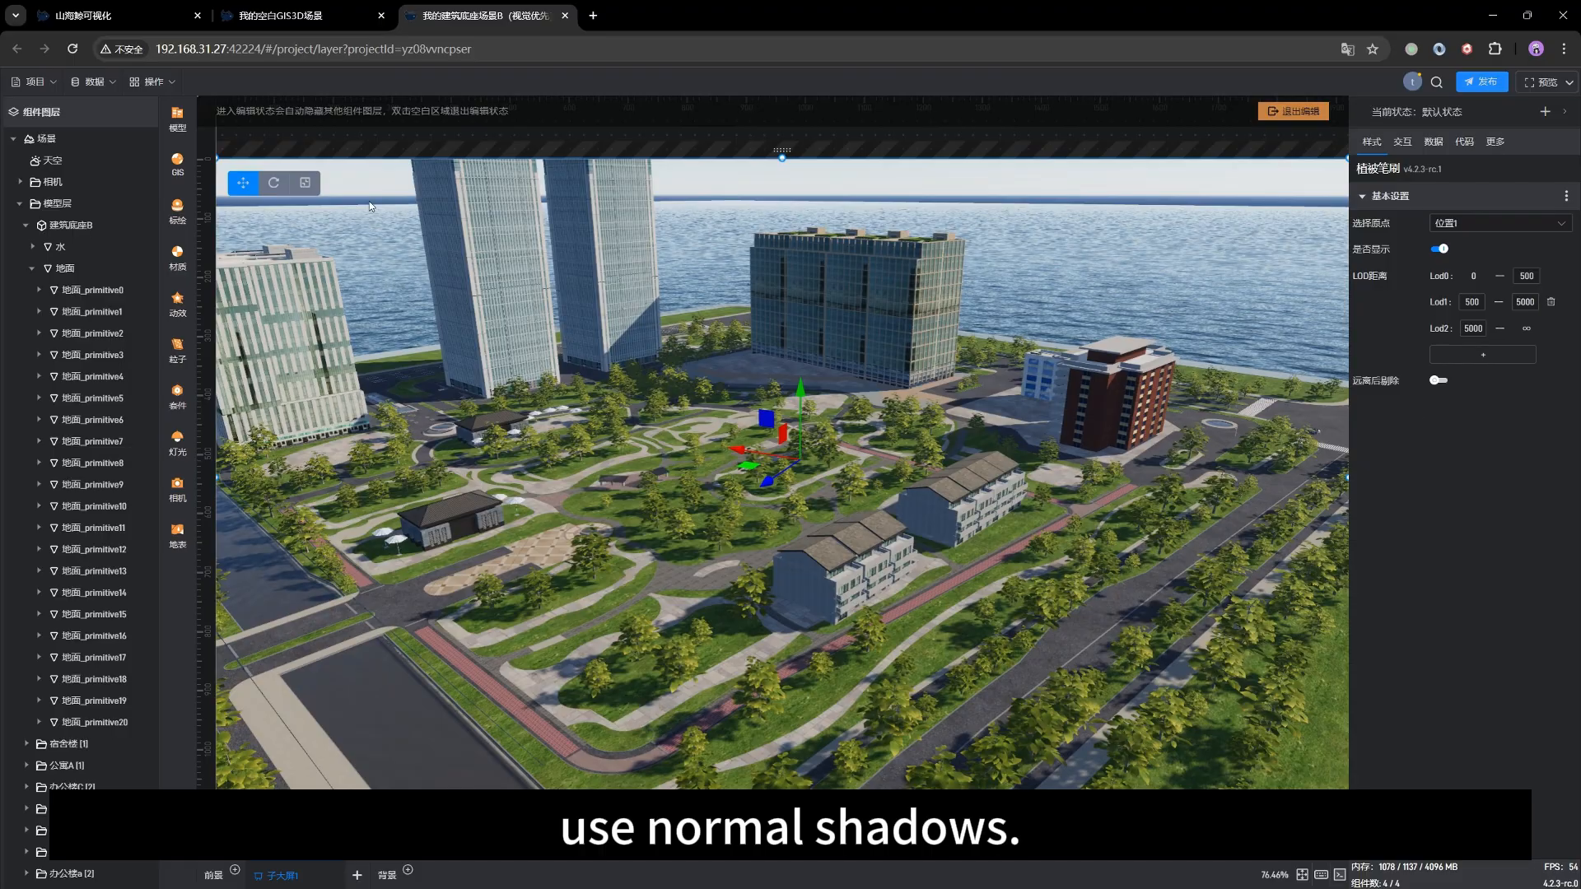
Set the shadow type (阴影类型) in the sky's sunlight settings back to normal shadows (普通阴影), leaving the sunlight group collapsed.
left_click(72, 165)
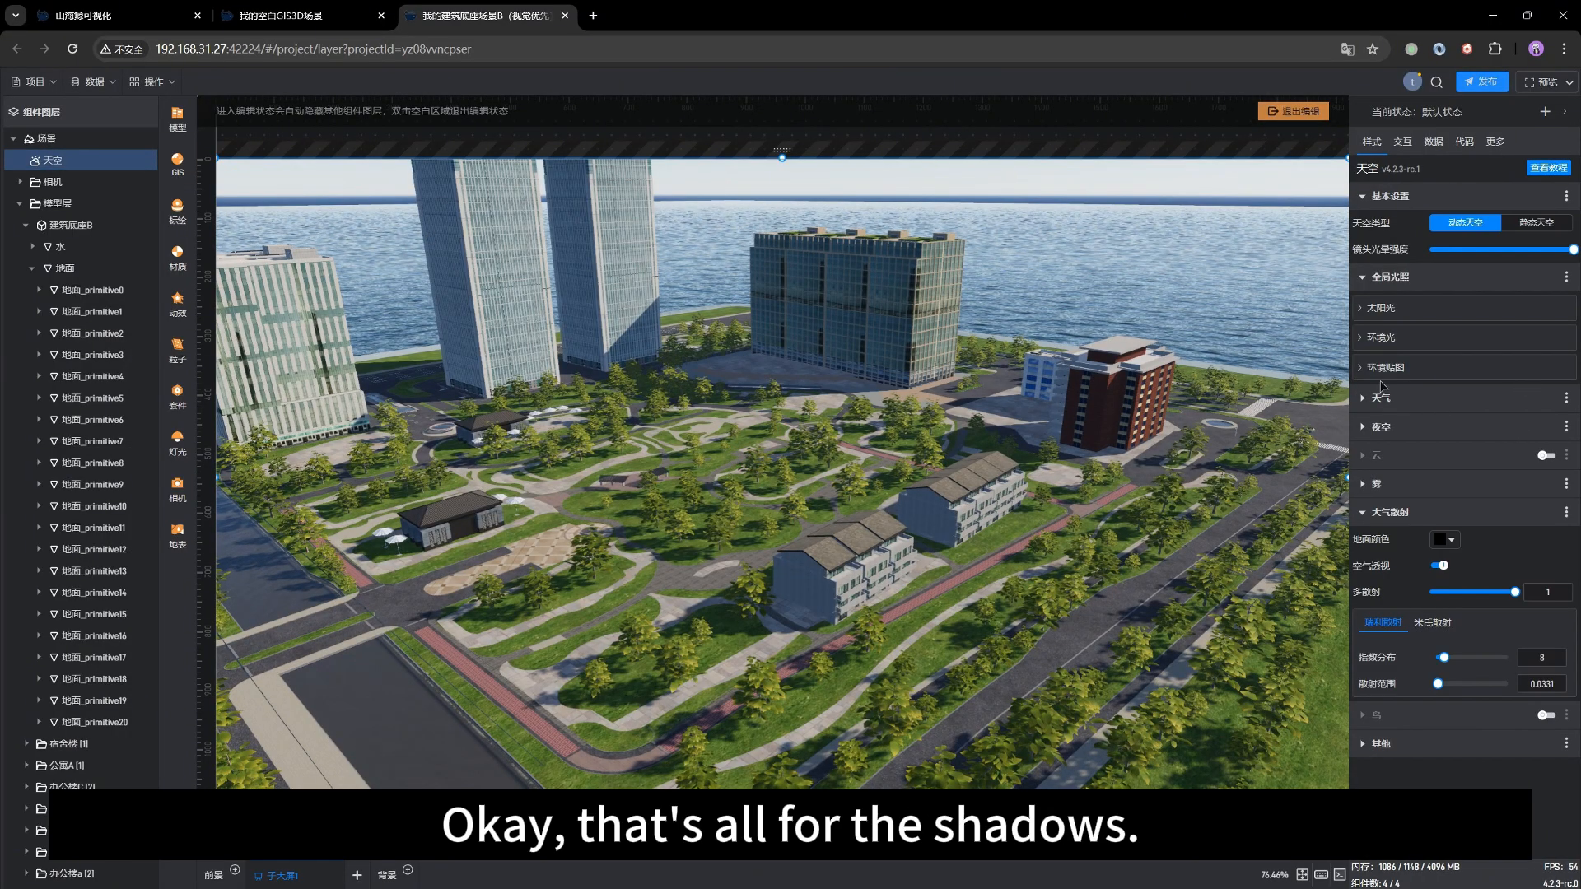
left_click(1391, 308)
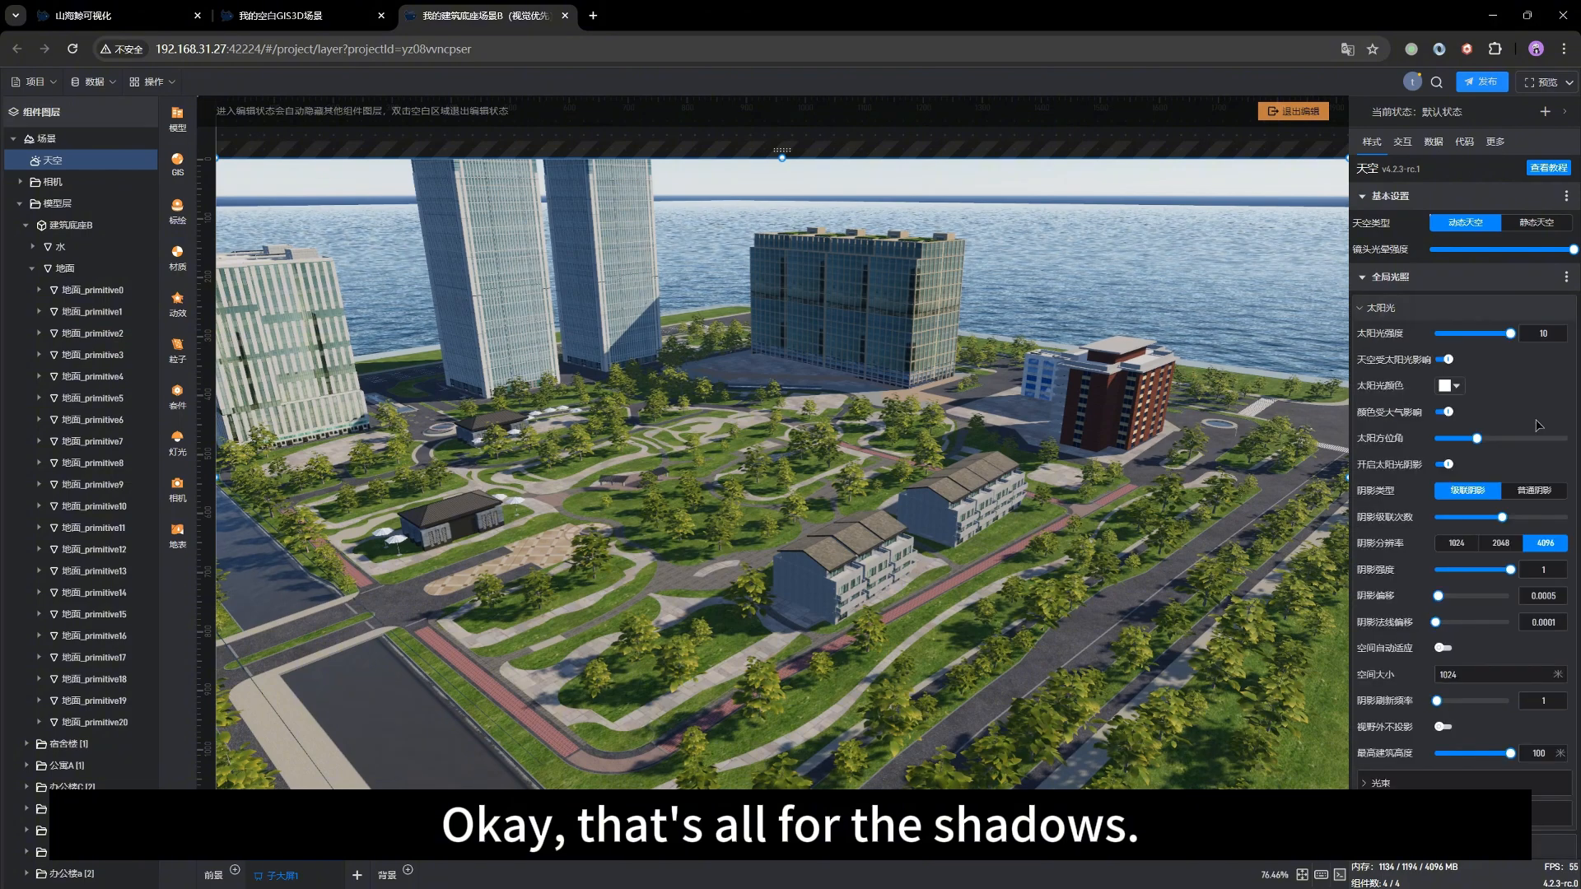
left_click(1530, 490)
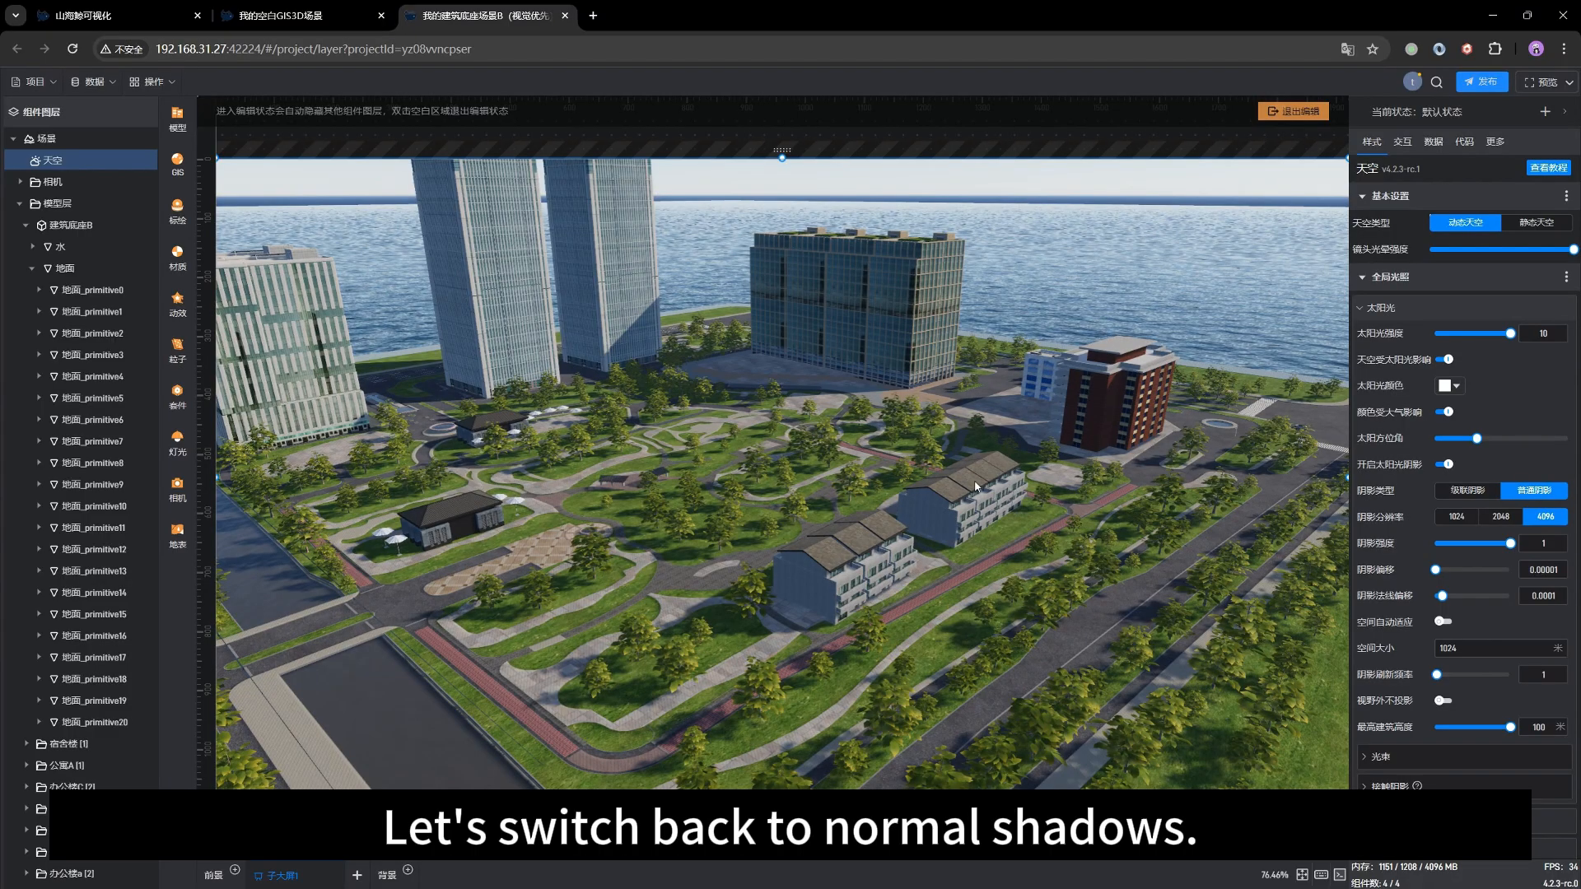
scroll(975, 487, "down", 5)
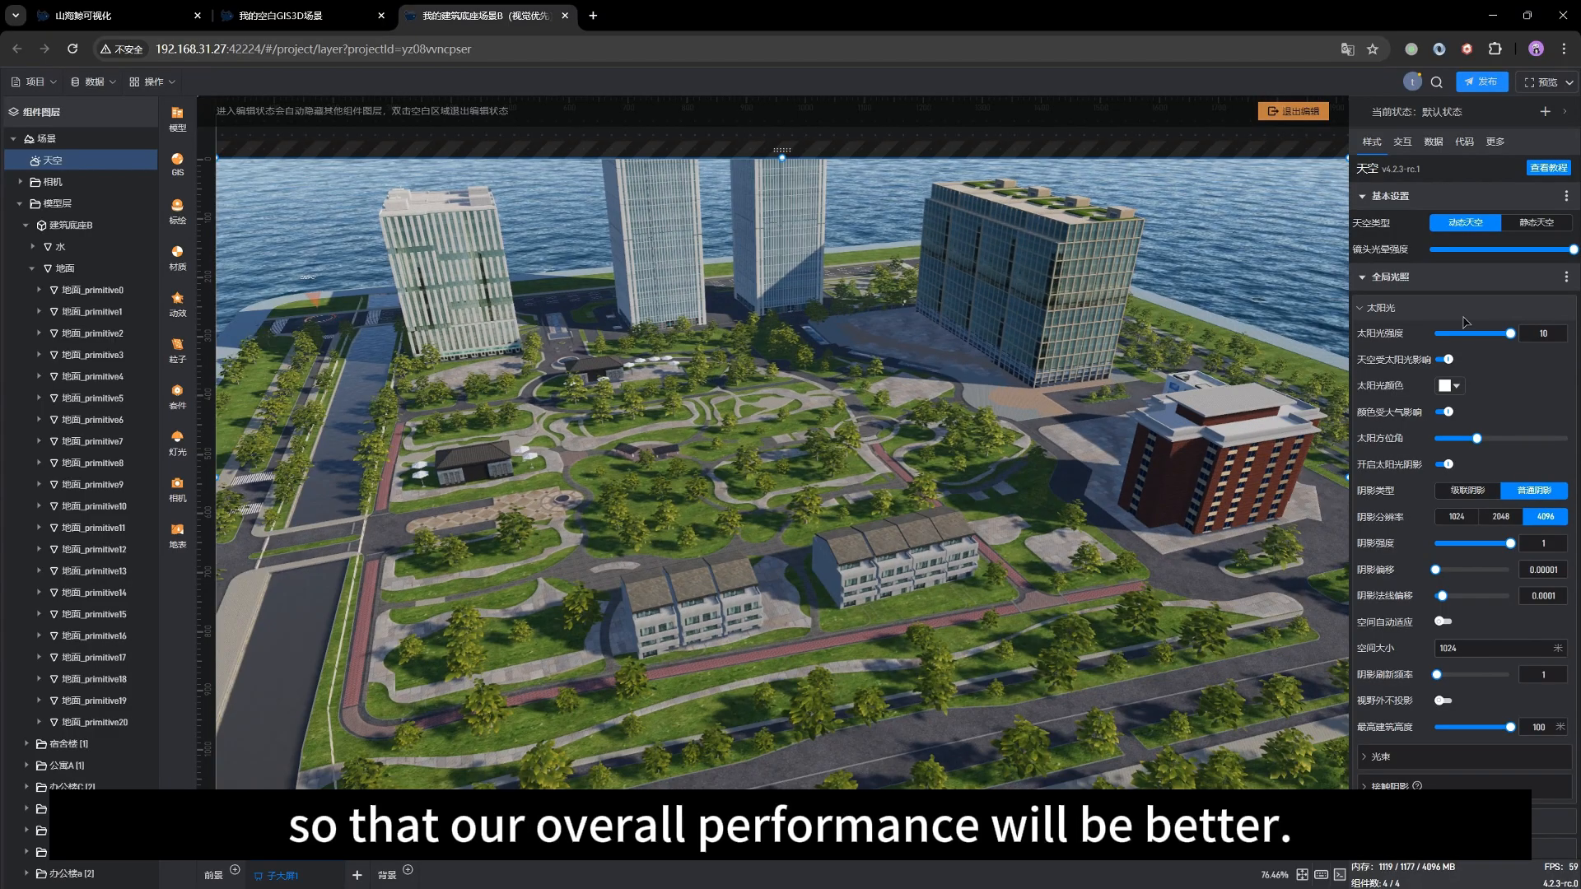
left_click(1403, 308)
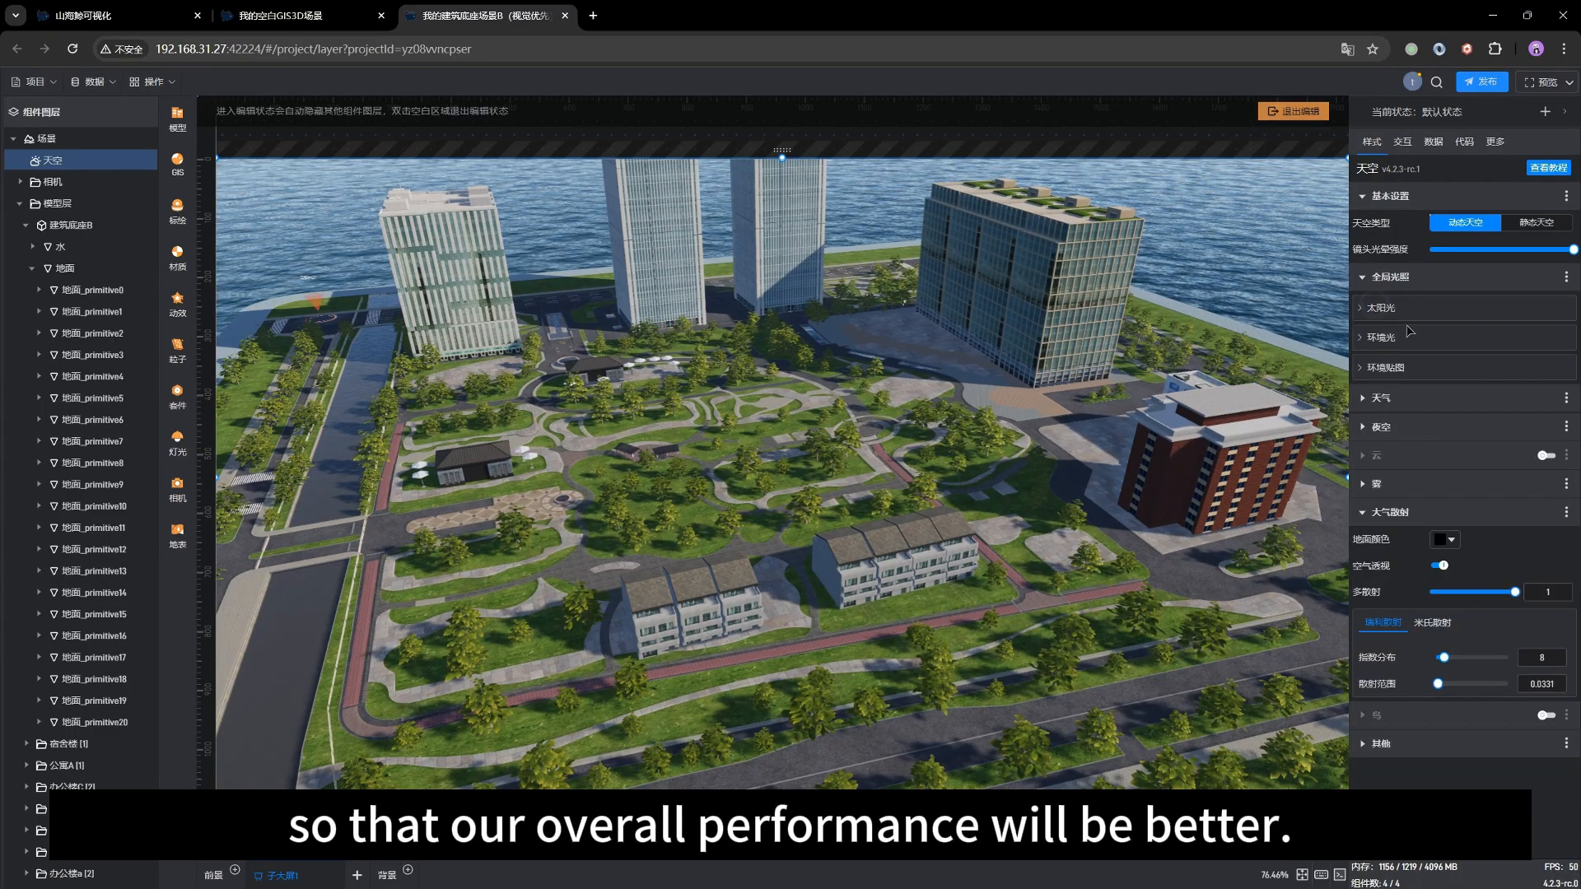
Show the sky's ambient light (环境光) settings and clear the map material (贴图材质) of the environment map (环境贴图).
left_click(1387, 337)
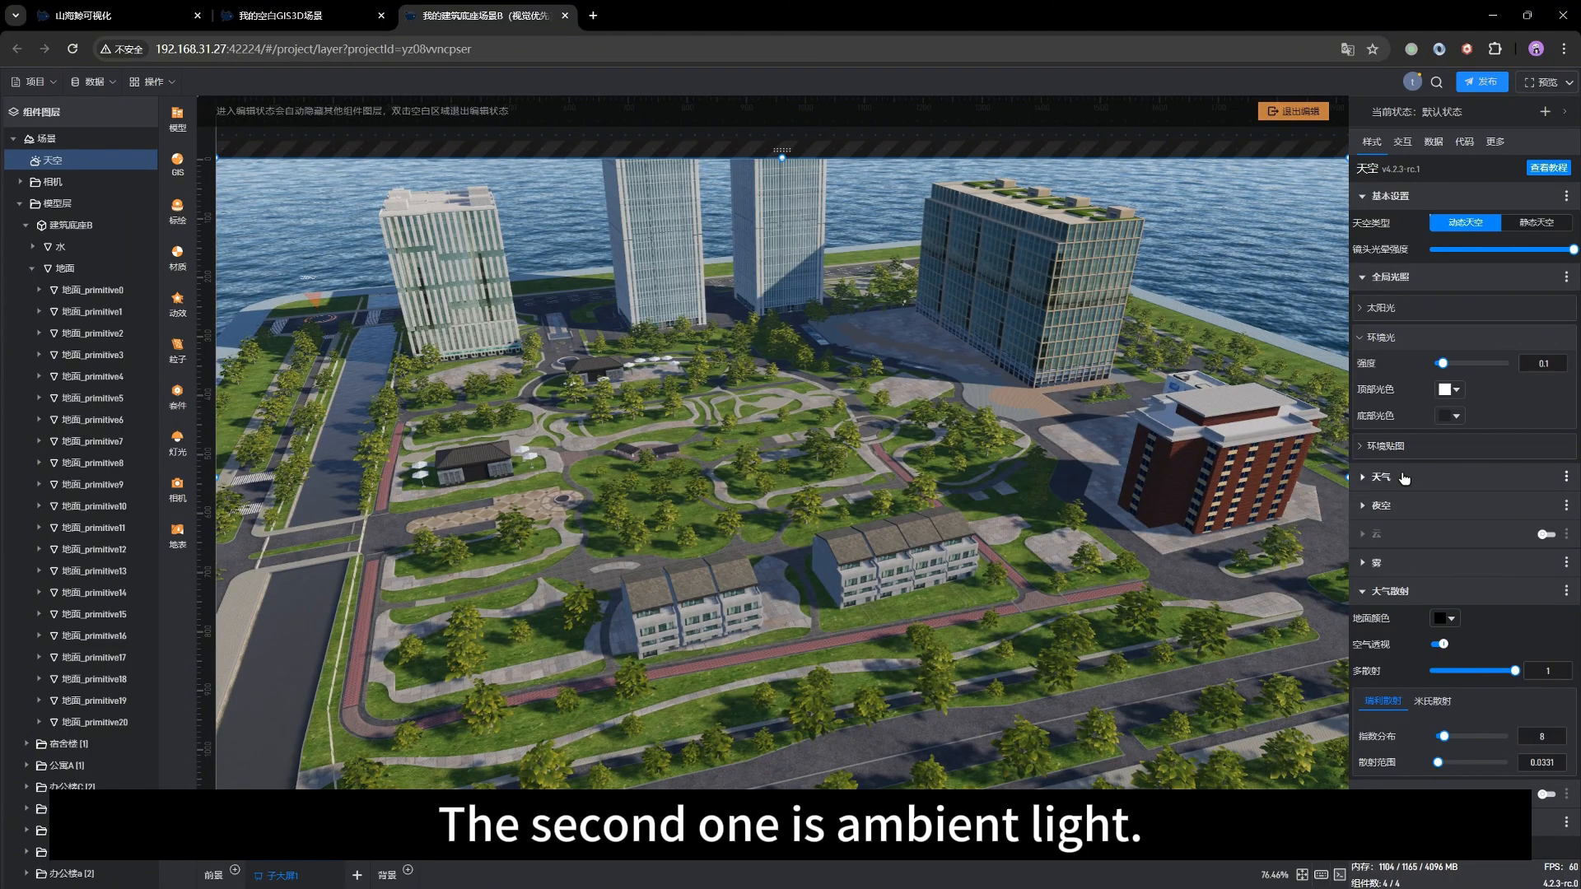
left_click(1377, 447)
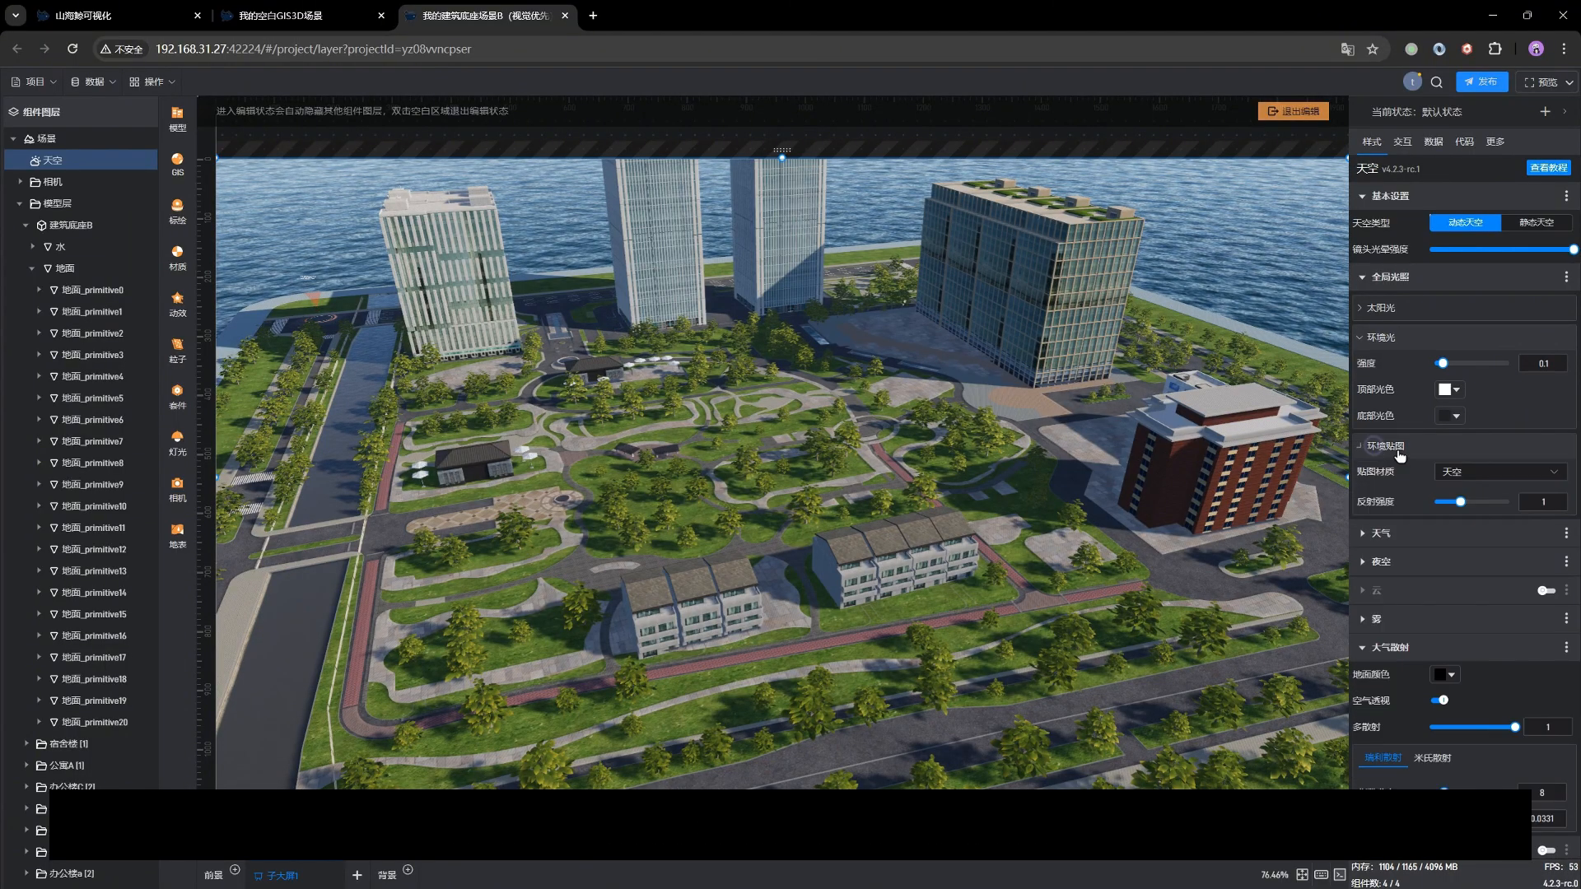
left_click(1536, 472)
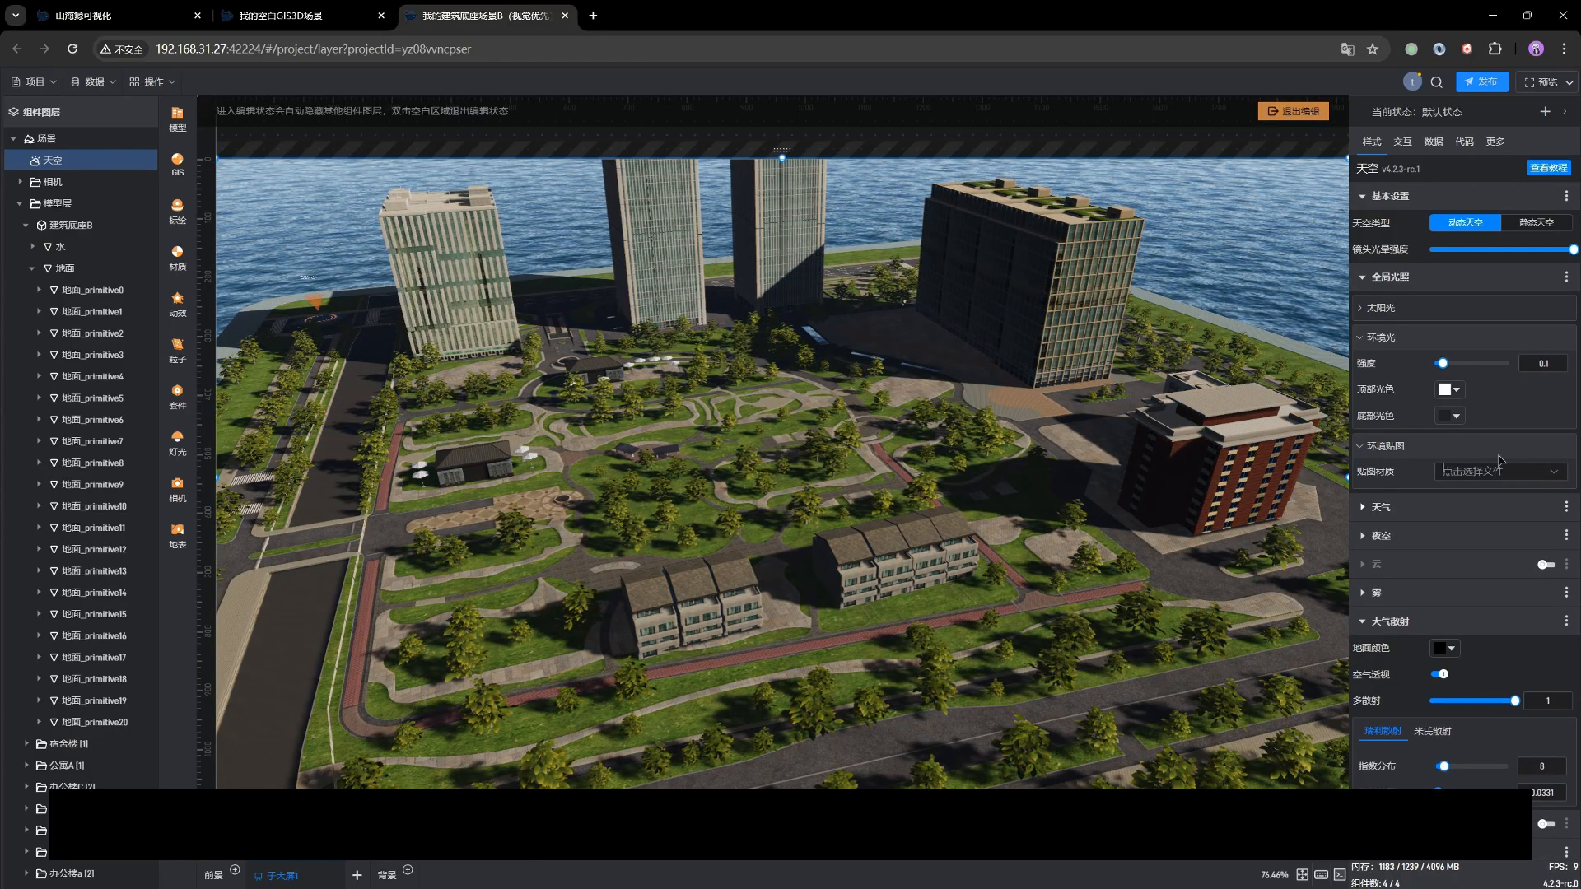
left_click(1416, 446)
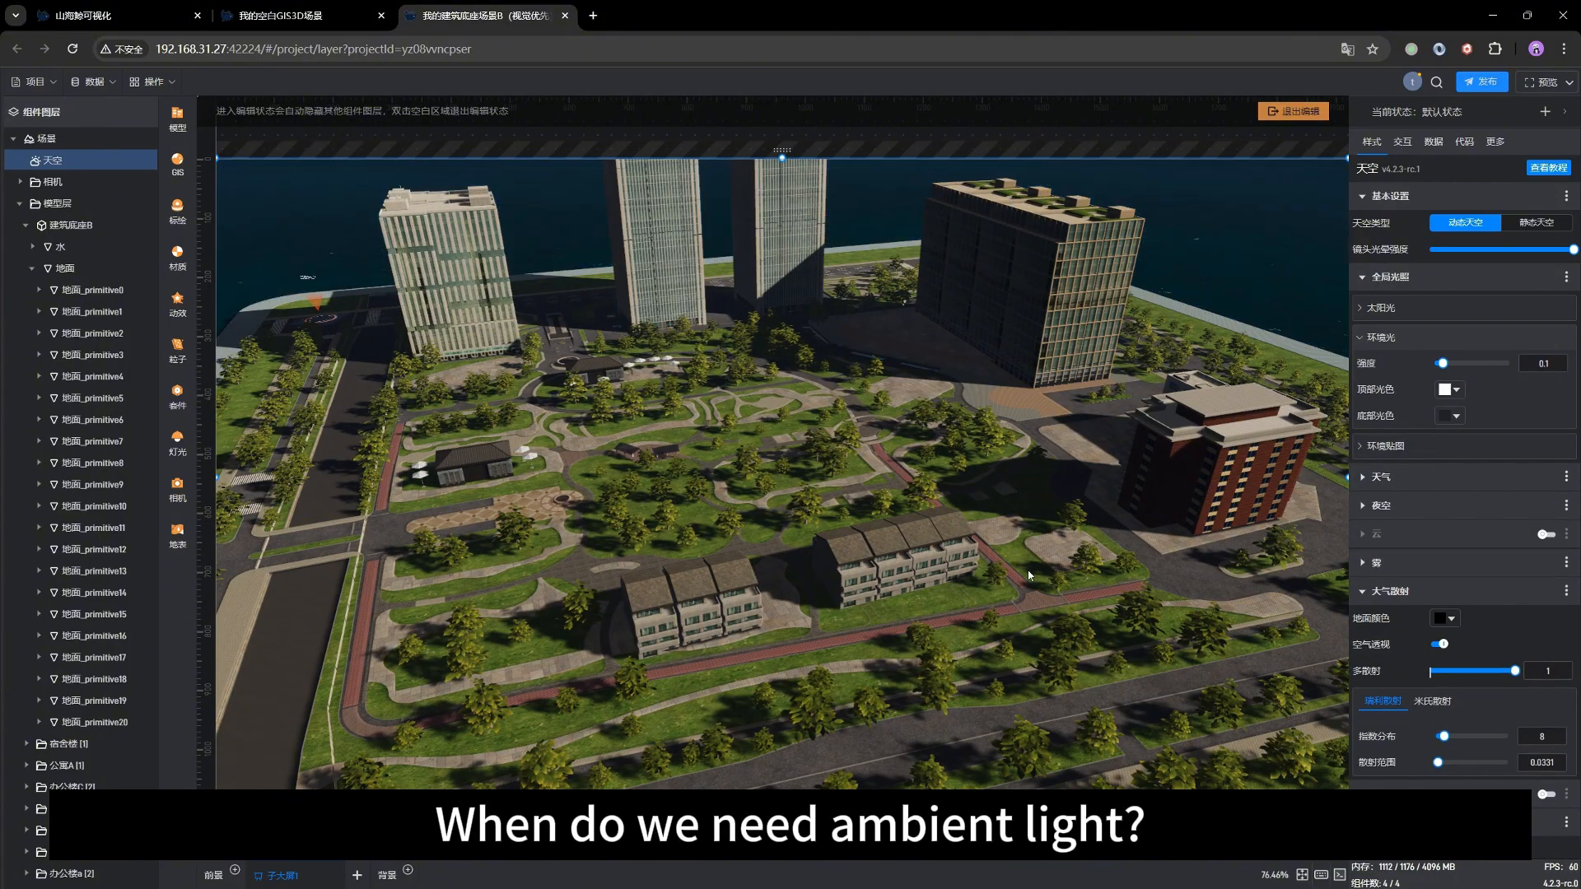
Set the sky's ambient light (环境光) intensity (强度) to 0 and inspect the shaded sides of the buildings.
left_click_drag(1002, 563, 836, 573)
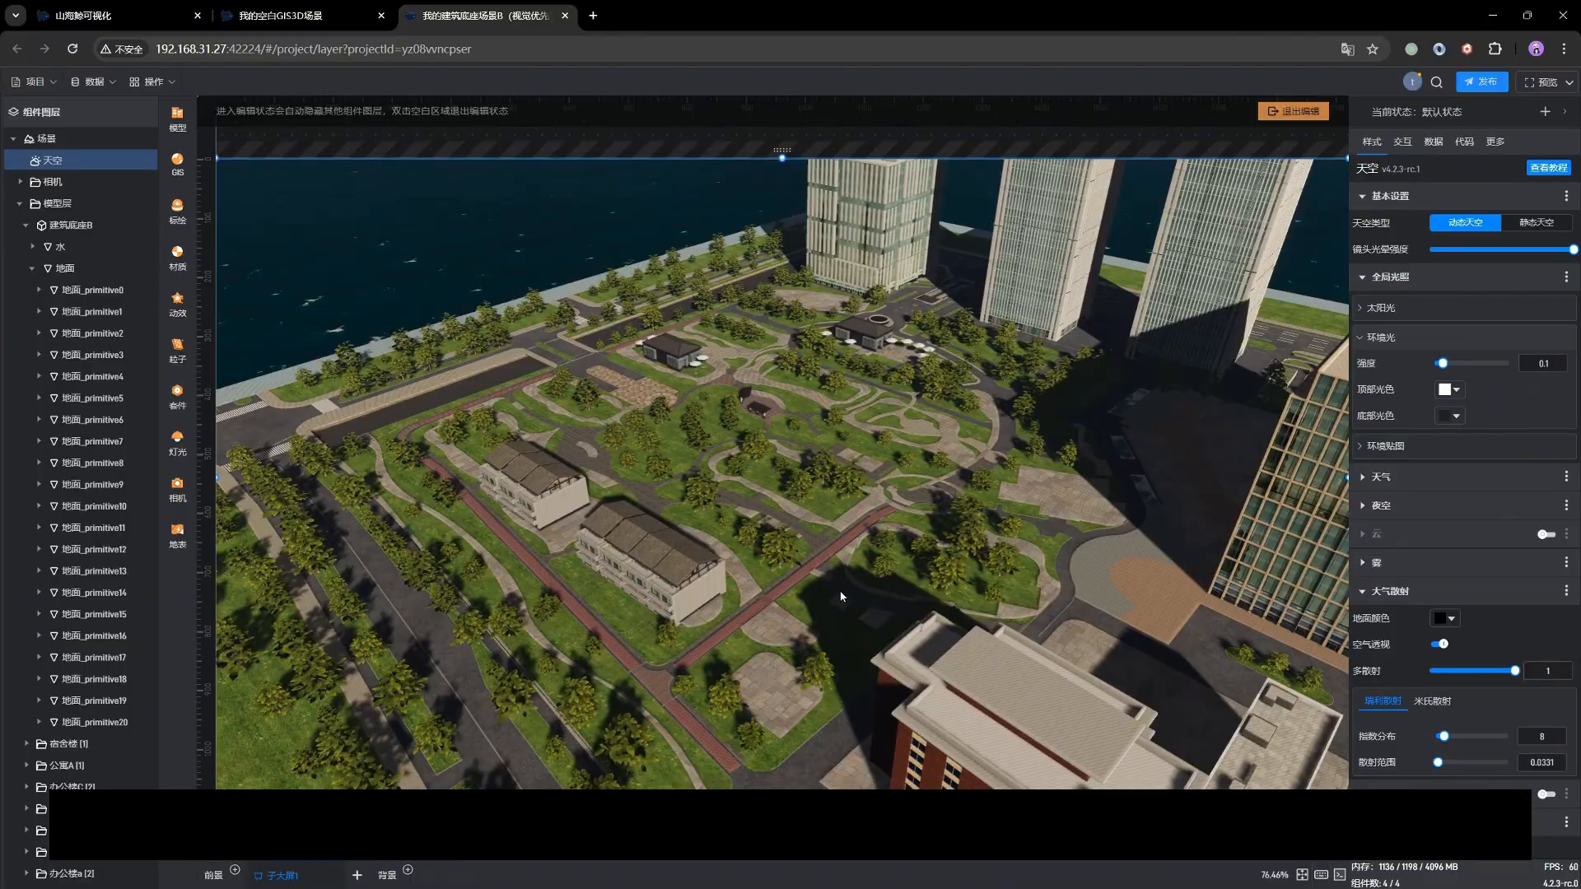
scroll(841, 596, "down", 5)
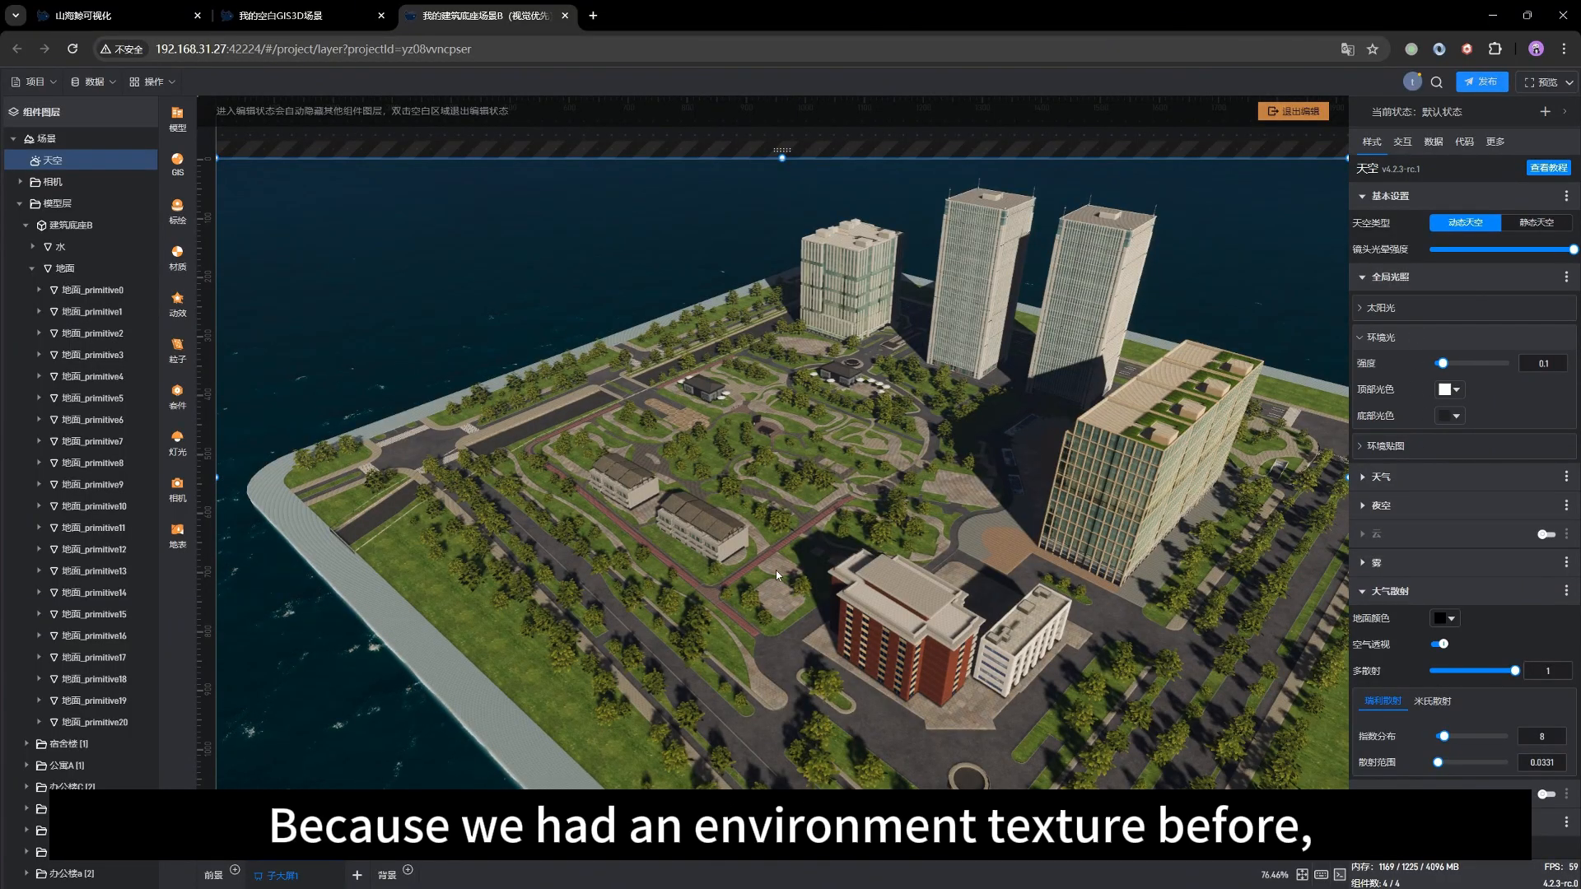
left_click_drag(776, 575, 1016, 568)
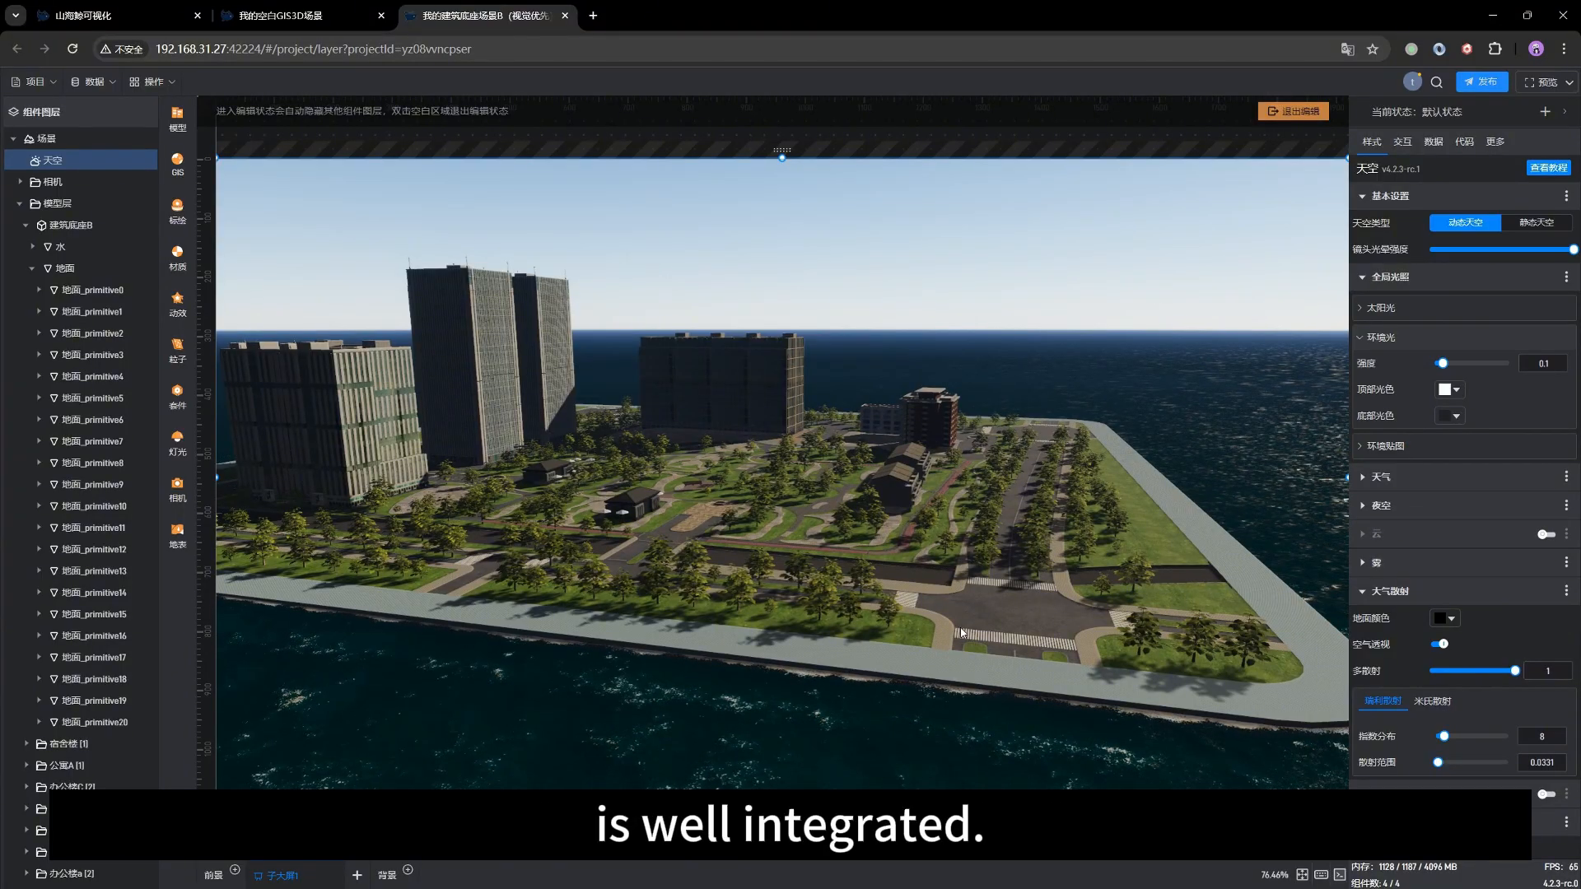
scroll(854, 614, "up", 2)
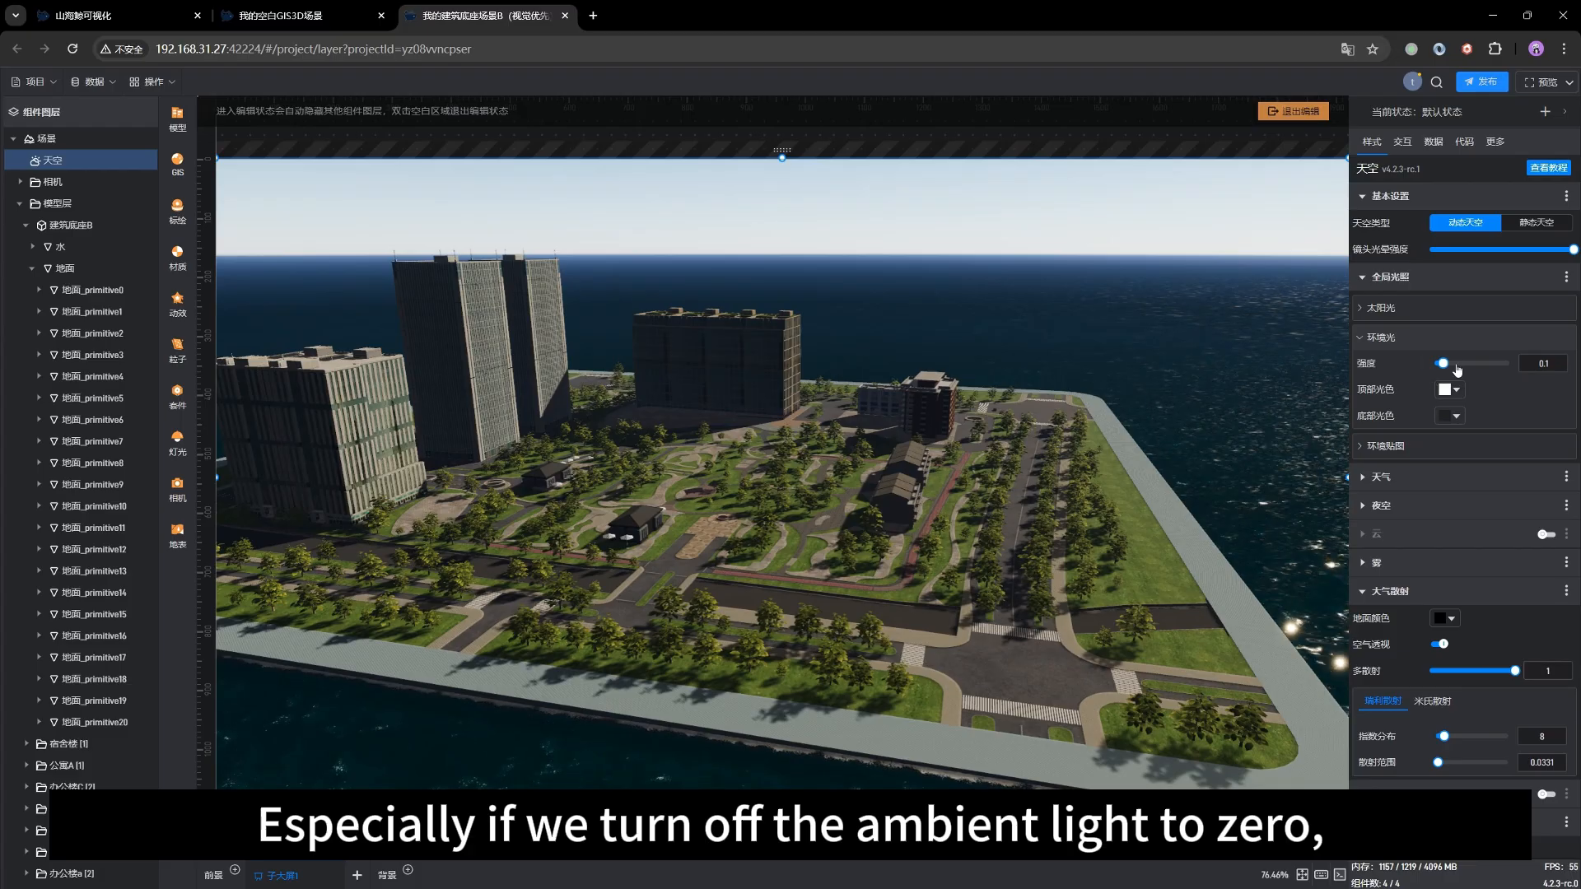
left_click_drag(1439, 363, 1417, 367)
left_click_drag(914, 539, 789, 579)
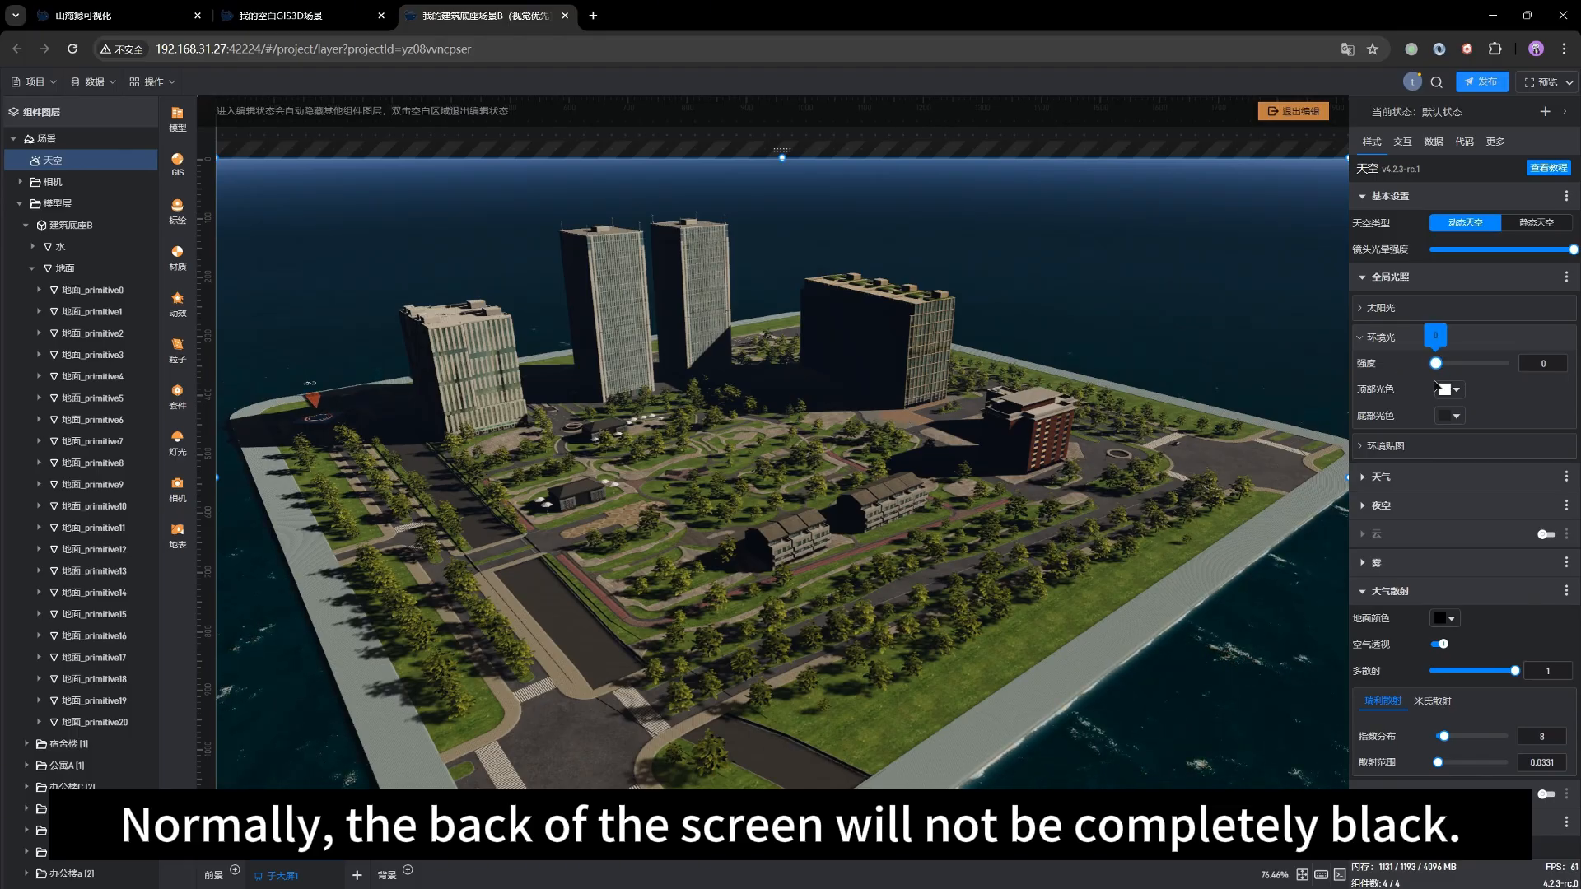
Set the environment map's (环境贴图) map material (贴图材质) to sky (天空) and inspect the site's lighting.
left_click(1397, 445)
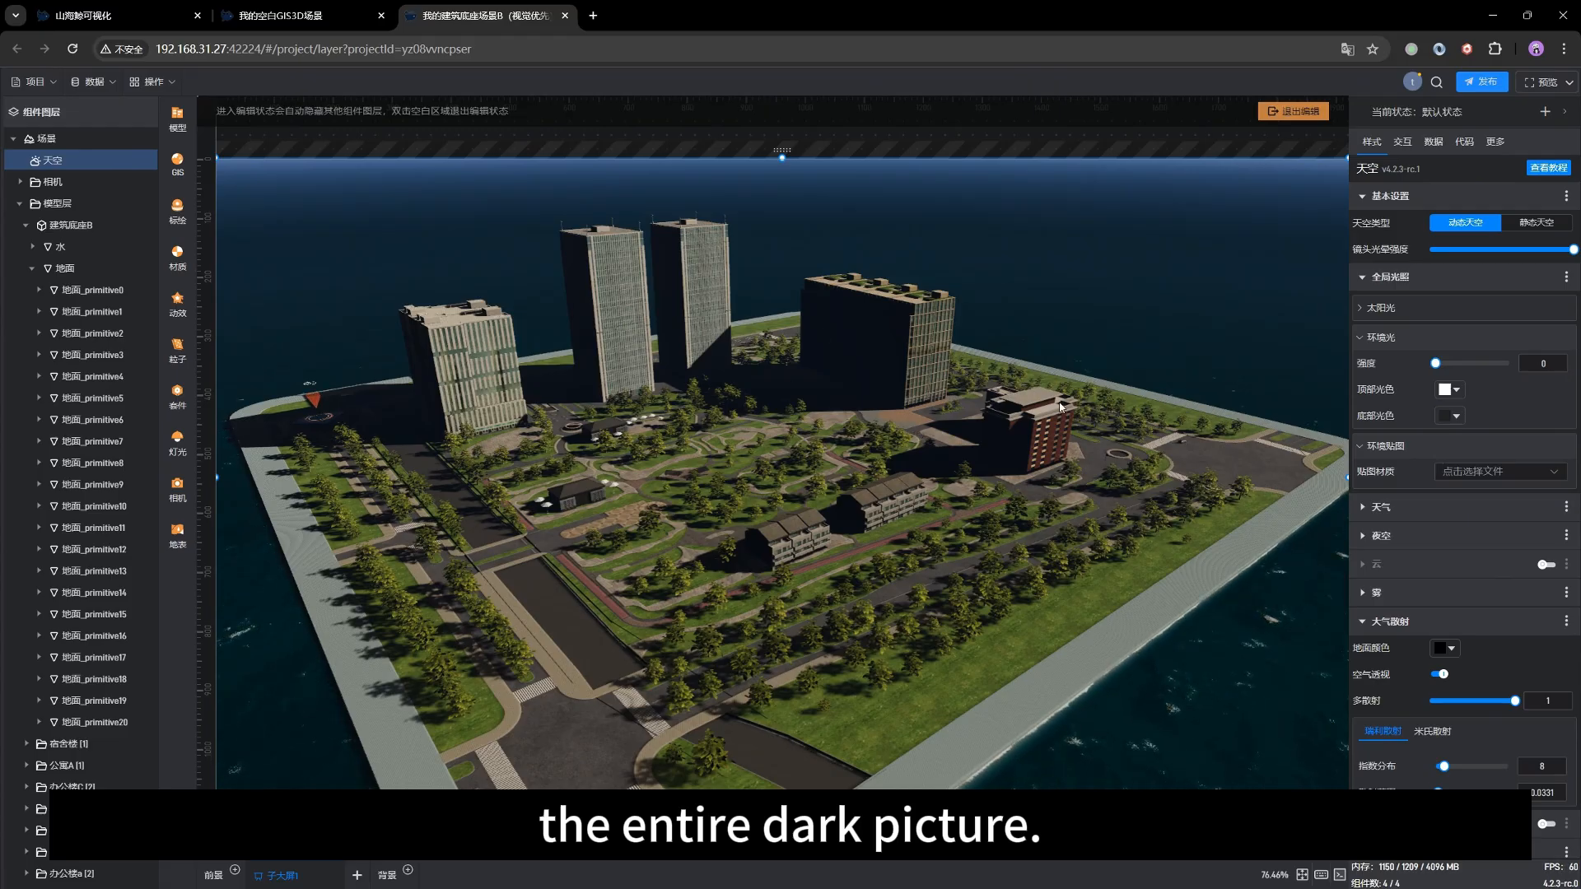
left_click(1557, 482)
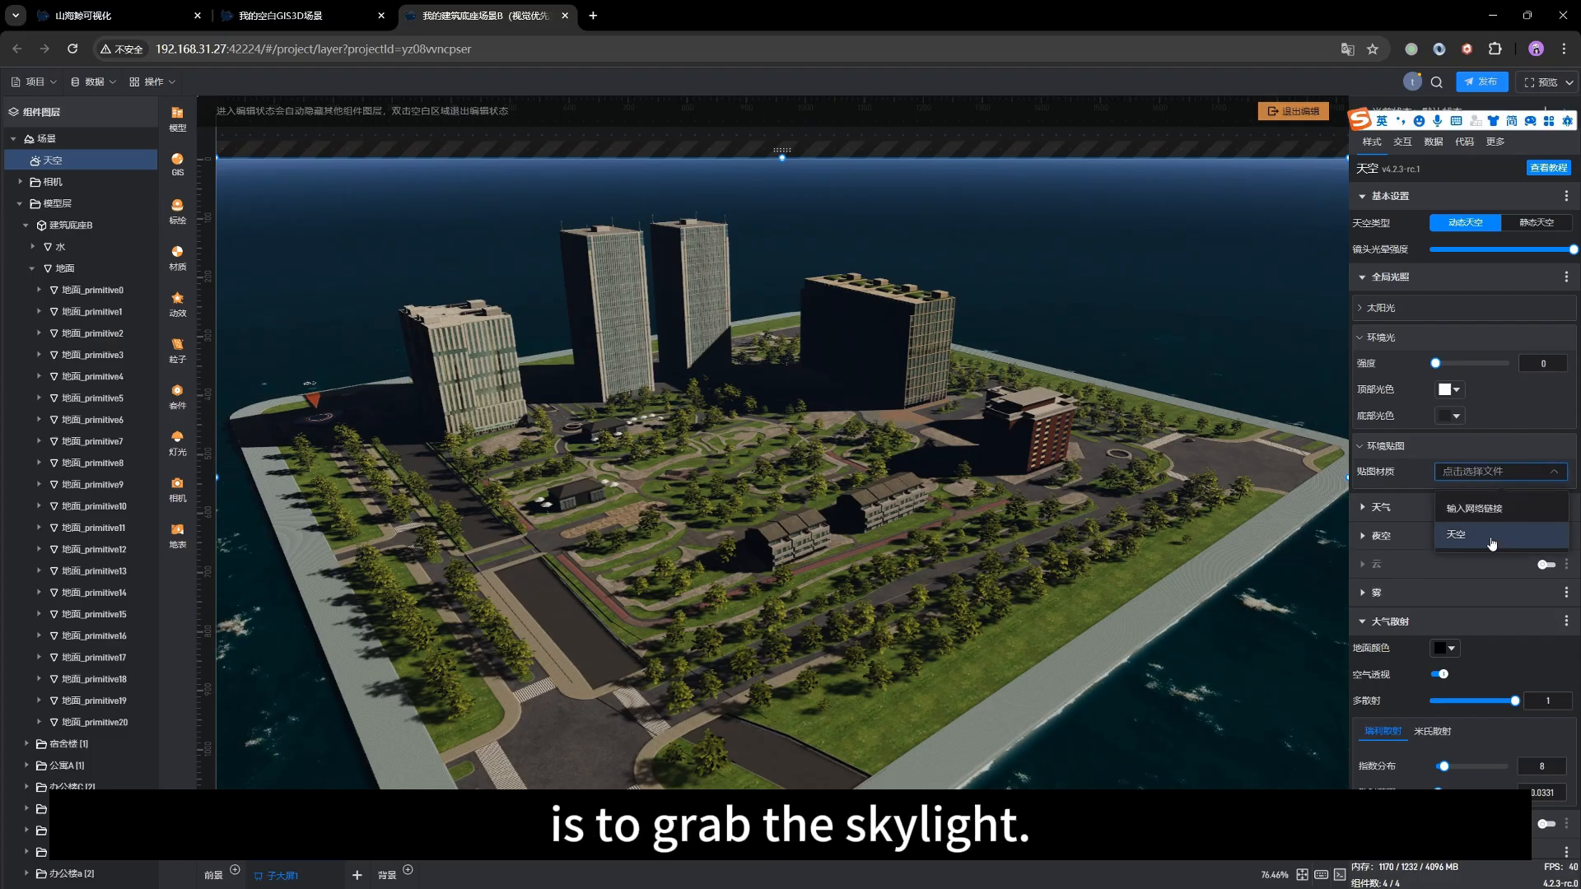
left_click(1490, 536)
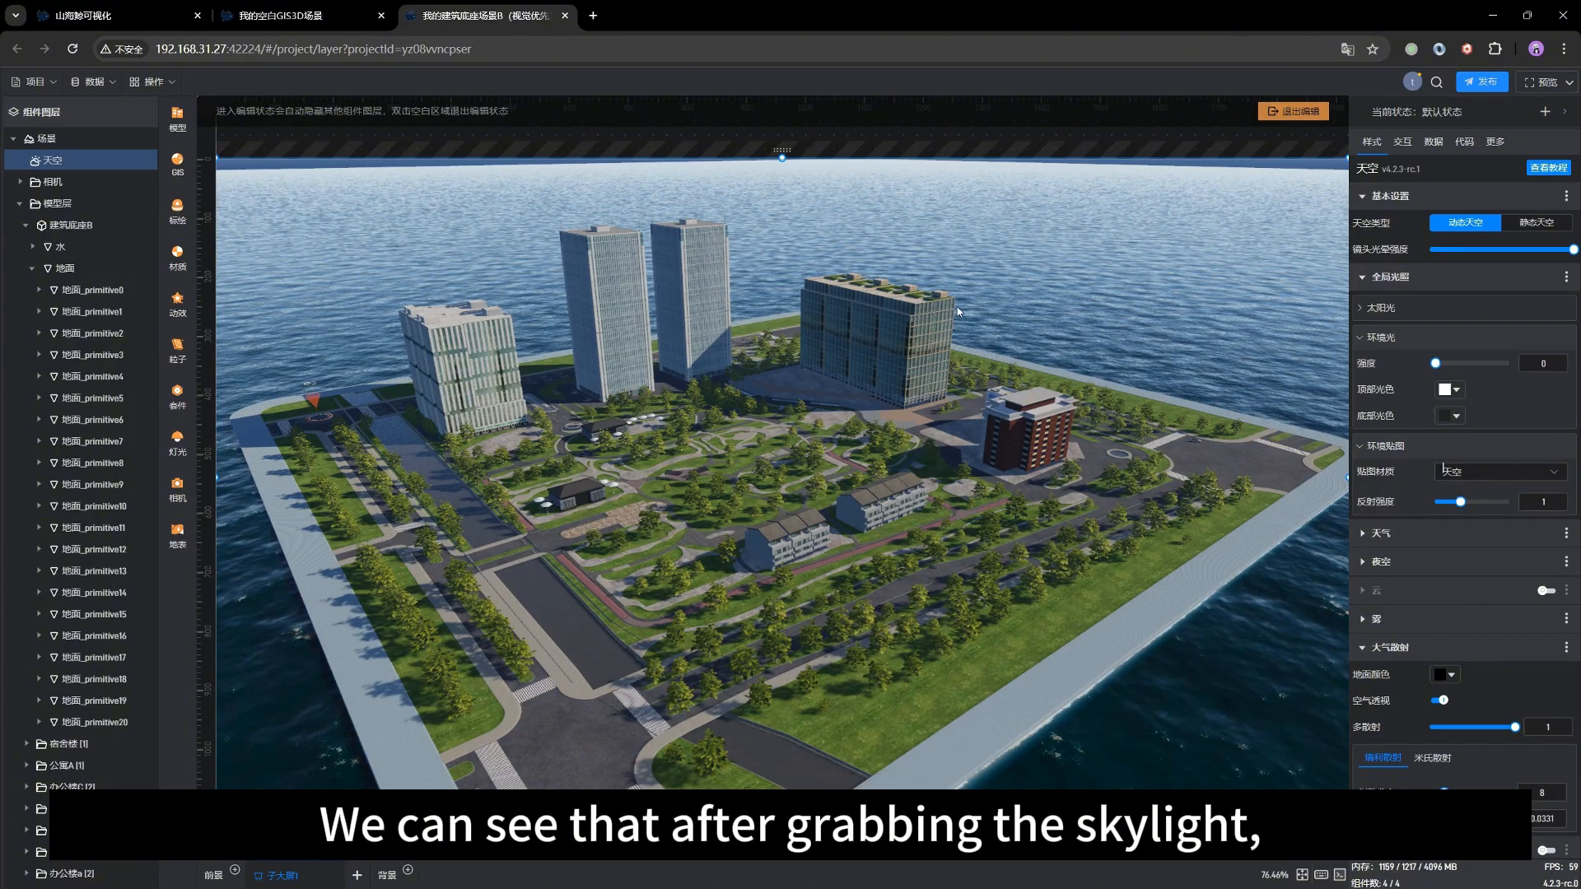
left_click_drag(863, 622, 859, 609)
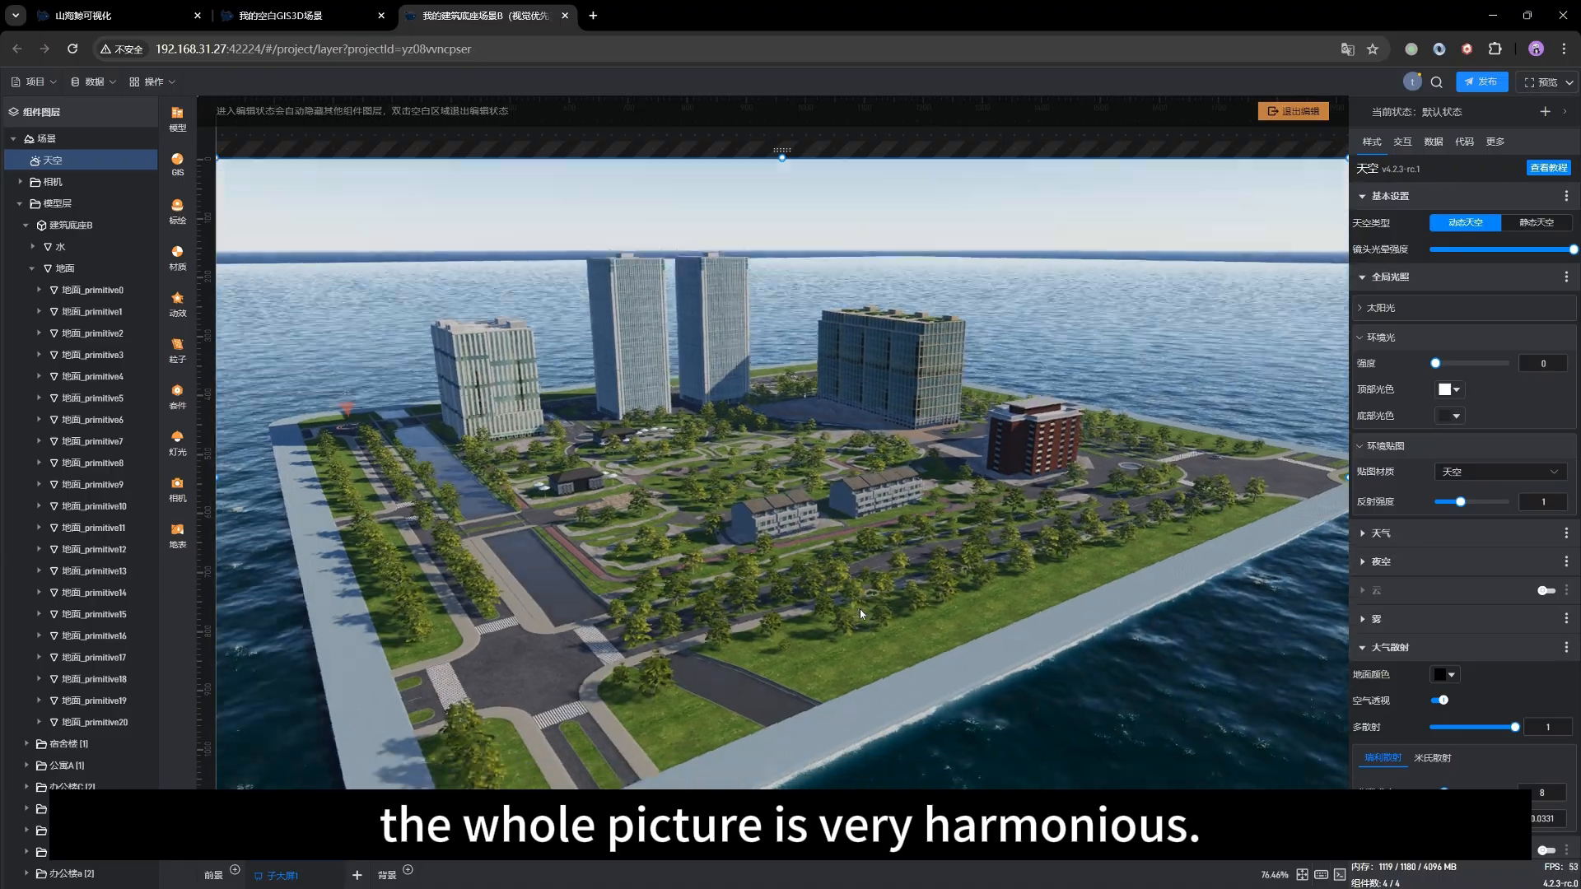
Preview the evening lighting with the scene's time of day (一天时间) at 17.67, and return it to daytime.
left_click(46, 139)
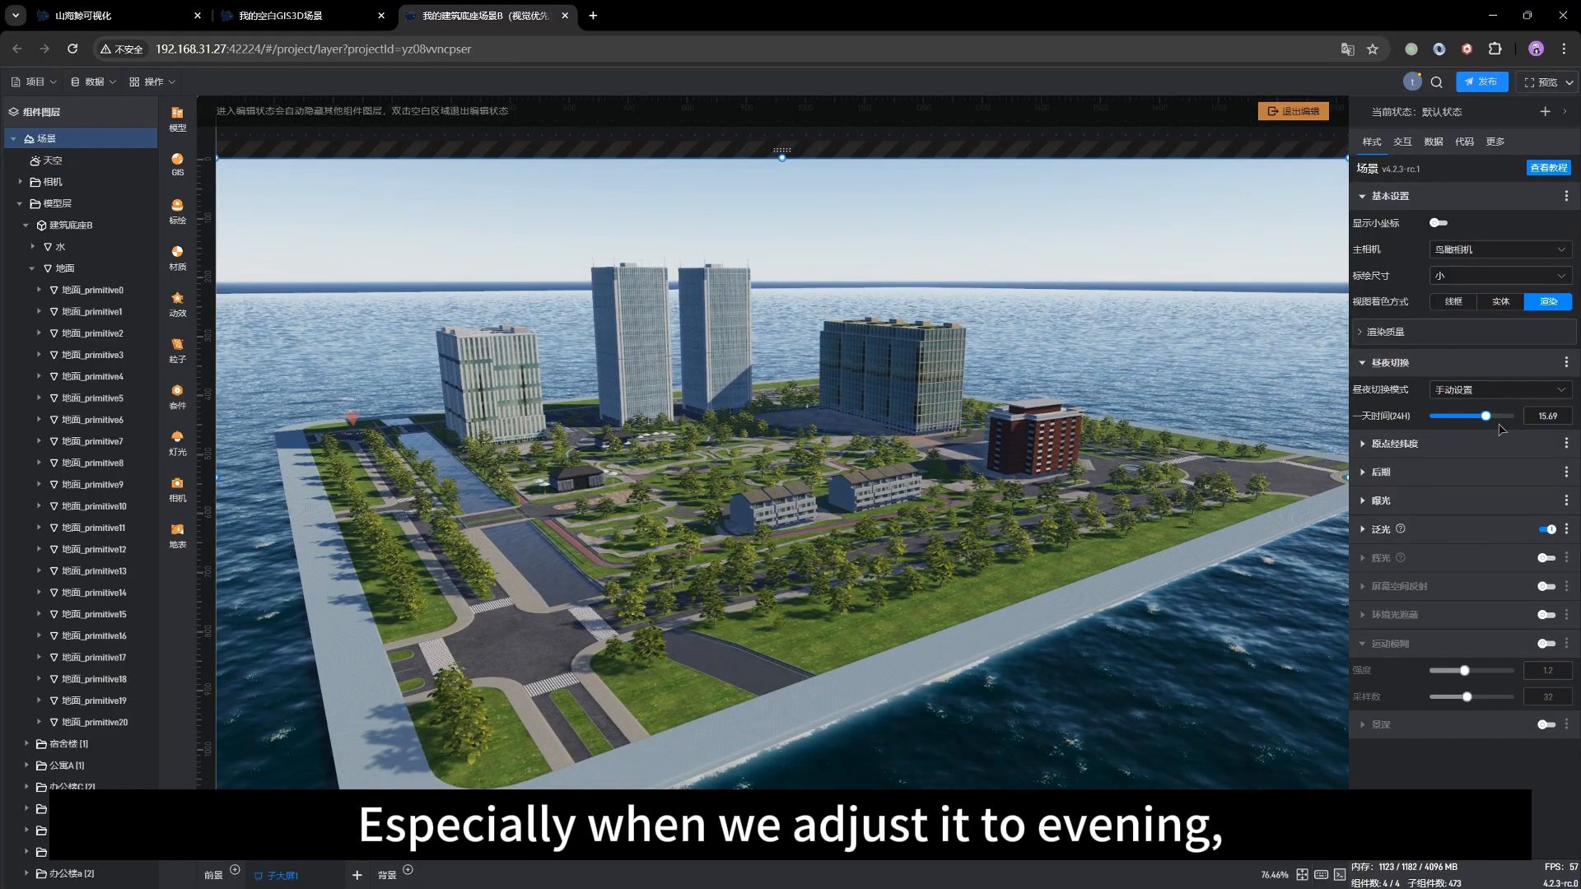
mouse_move(1486, 416)
left_click_drag(1486, 416, 1492, 415)
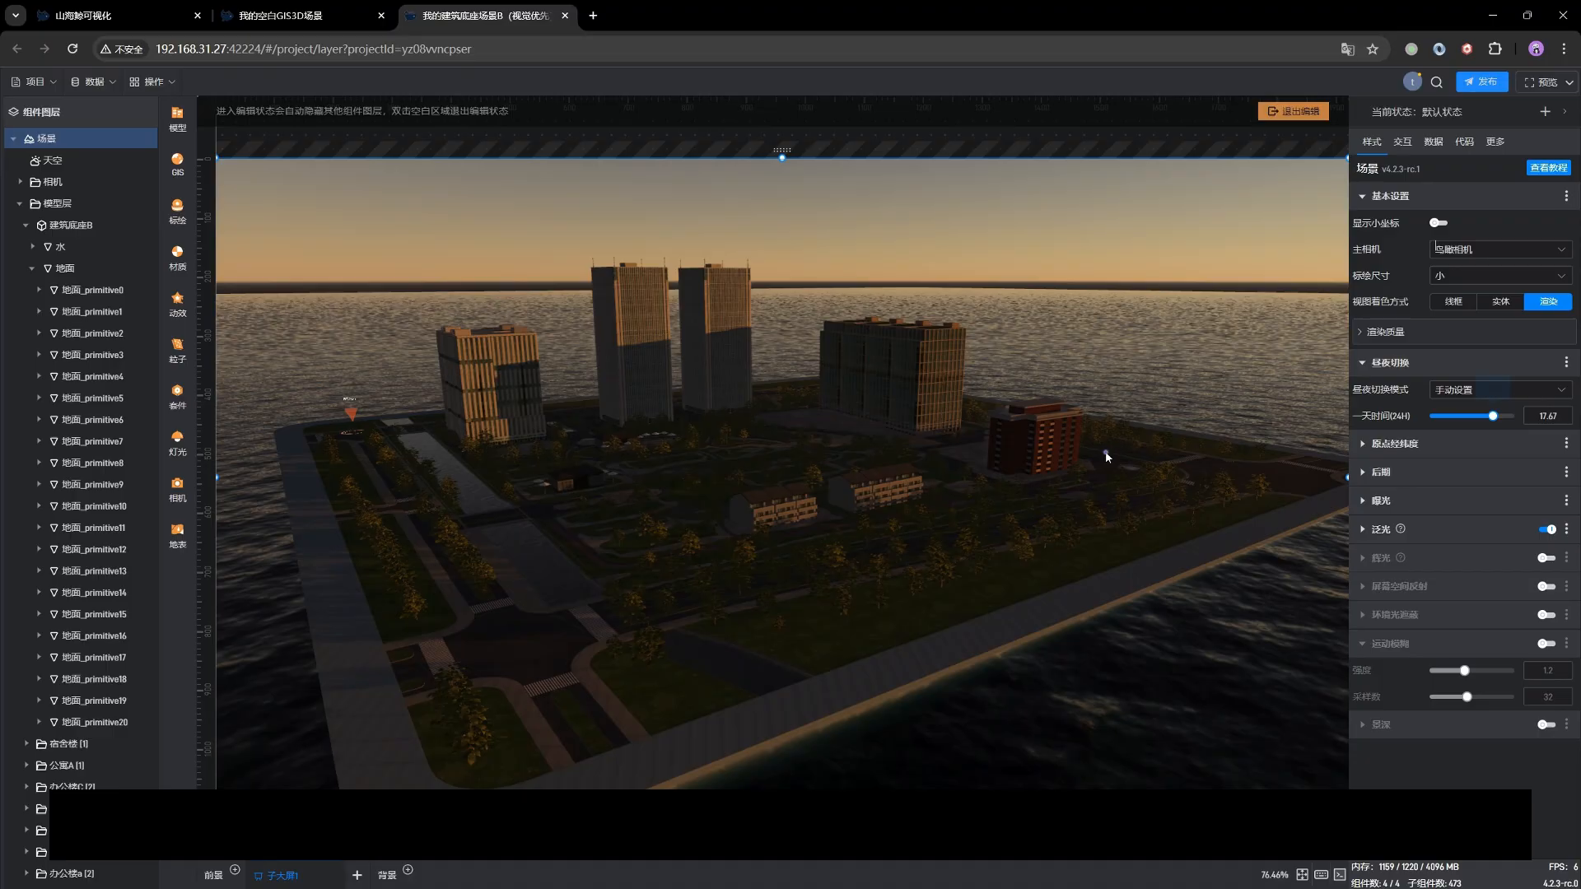
left_click_drag(1106, 457, 1044, 446)
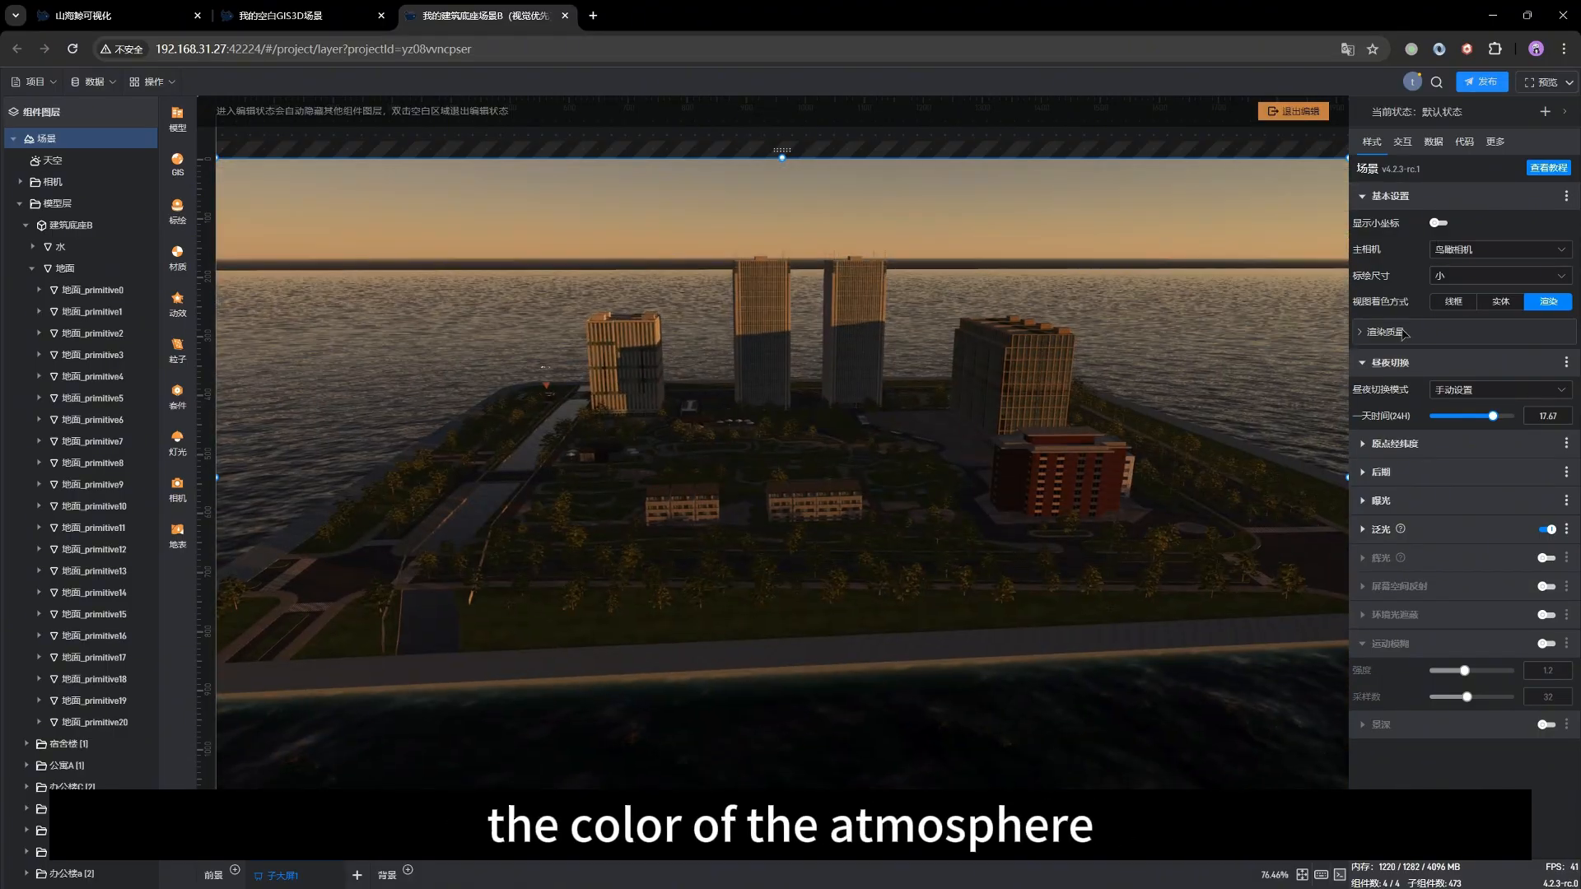
left_click_drag(1494, 412, 1482, 416)
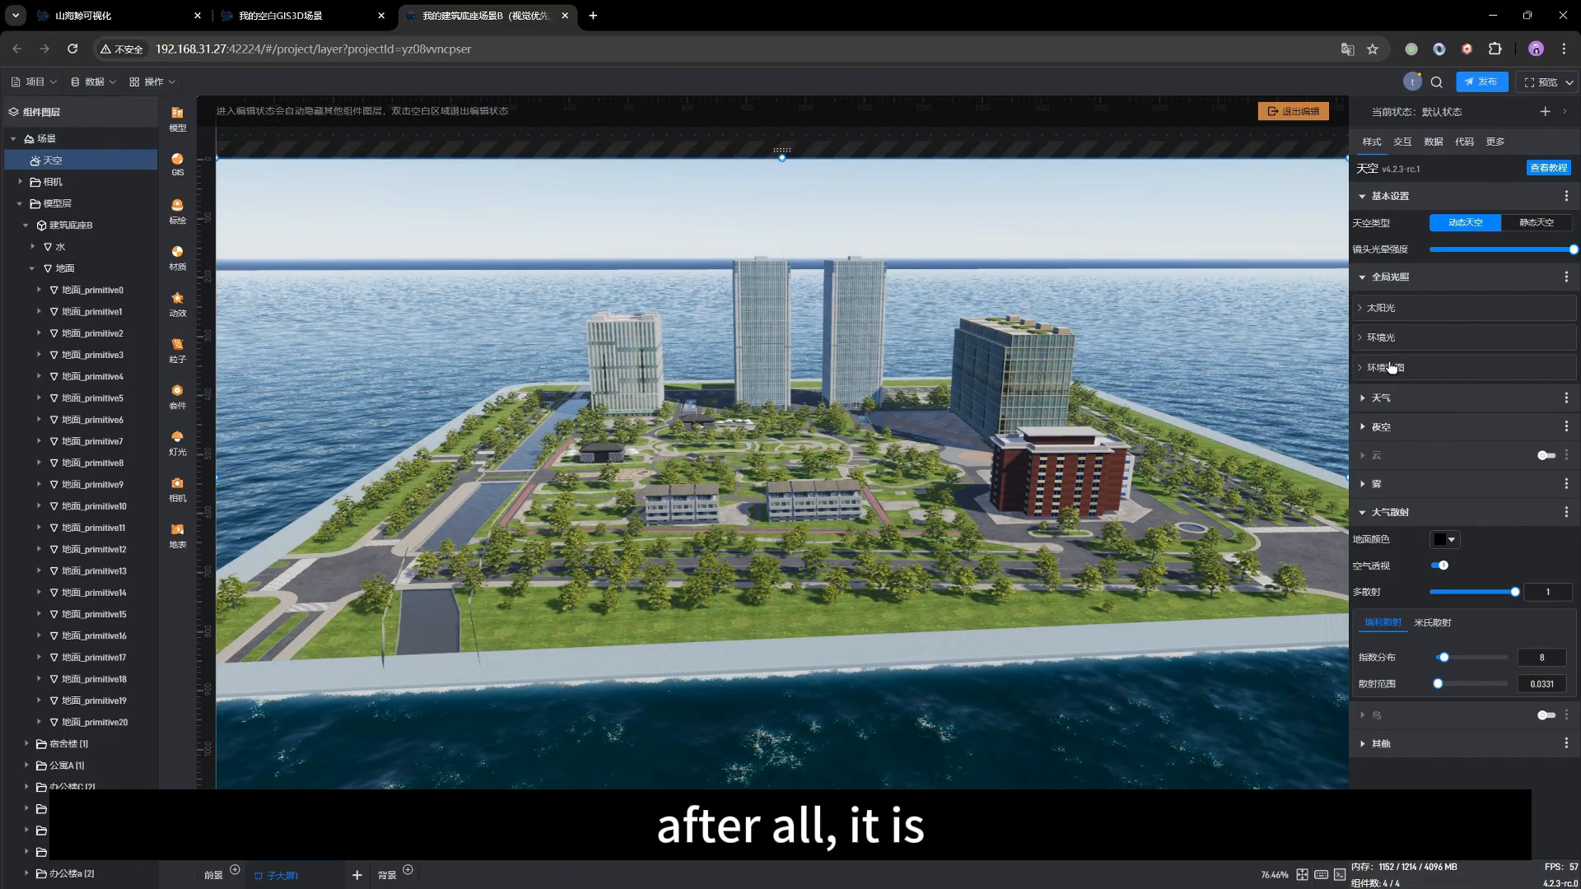
Clear the map material (贴图材质) of the sky's environment map and set the ambient light intensity (强度) to 0.41.
left_click(1429, 371)
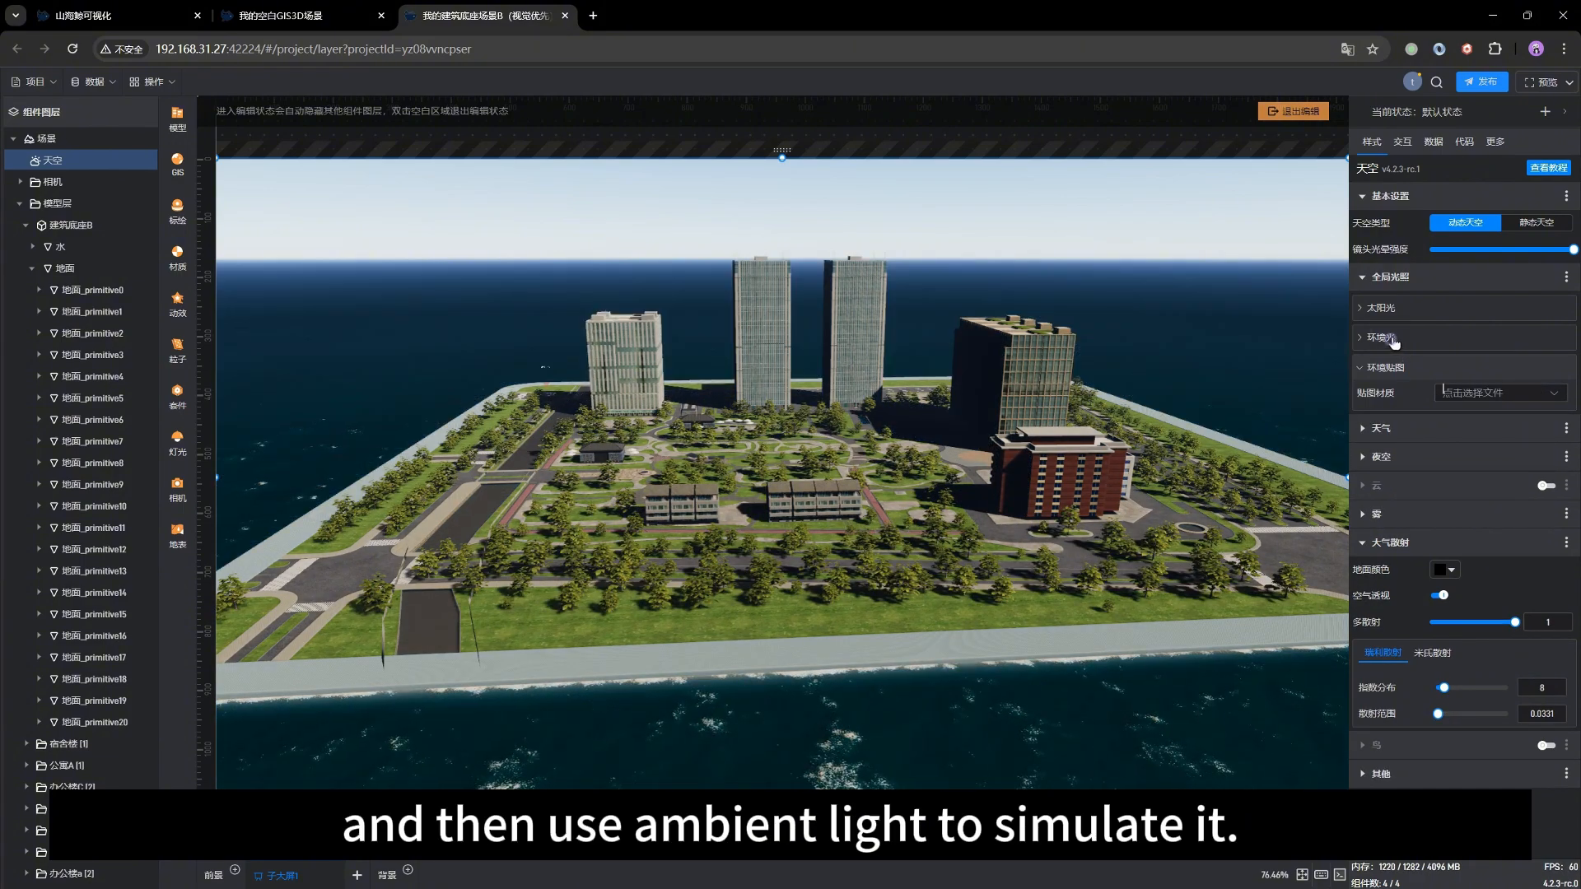
left_click(1395, 341)
left_click_drag(1434, 363, 1466, 365)
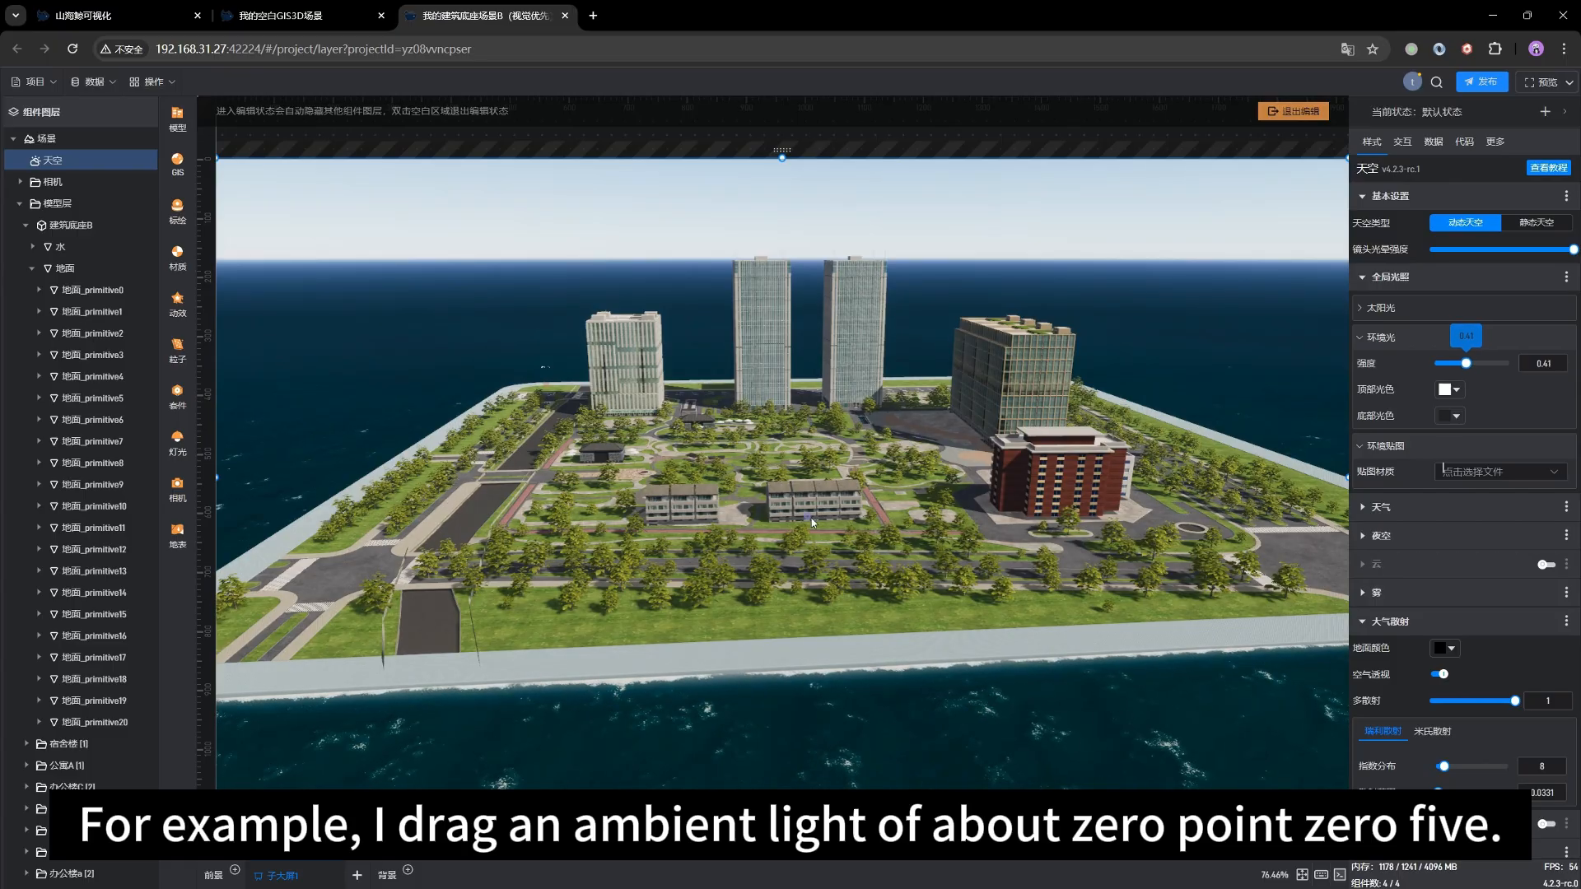
left_click_drag(812, 517, 912, 398)
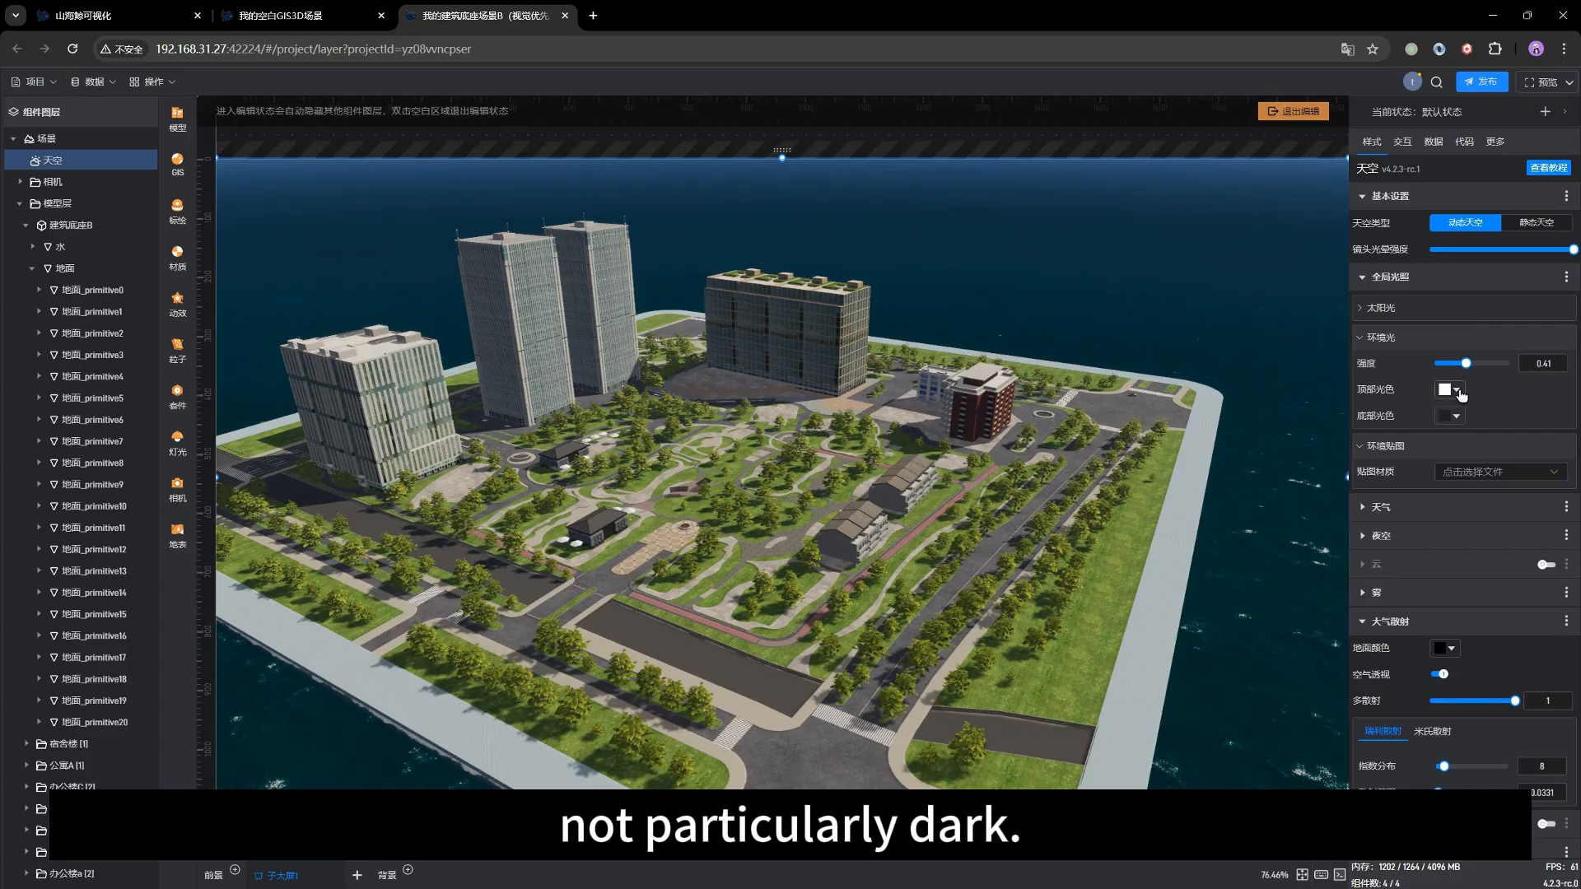
Set the ambient light's top light color (顶部光色) to pale blue #BCE9FFFF and inspect the site.
left_click(1457, 391)
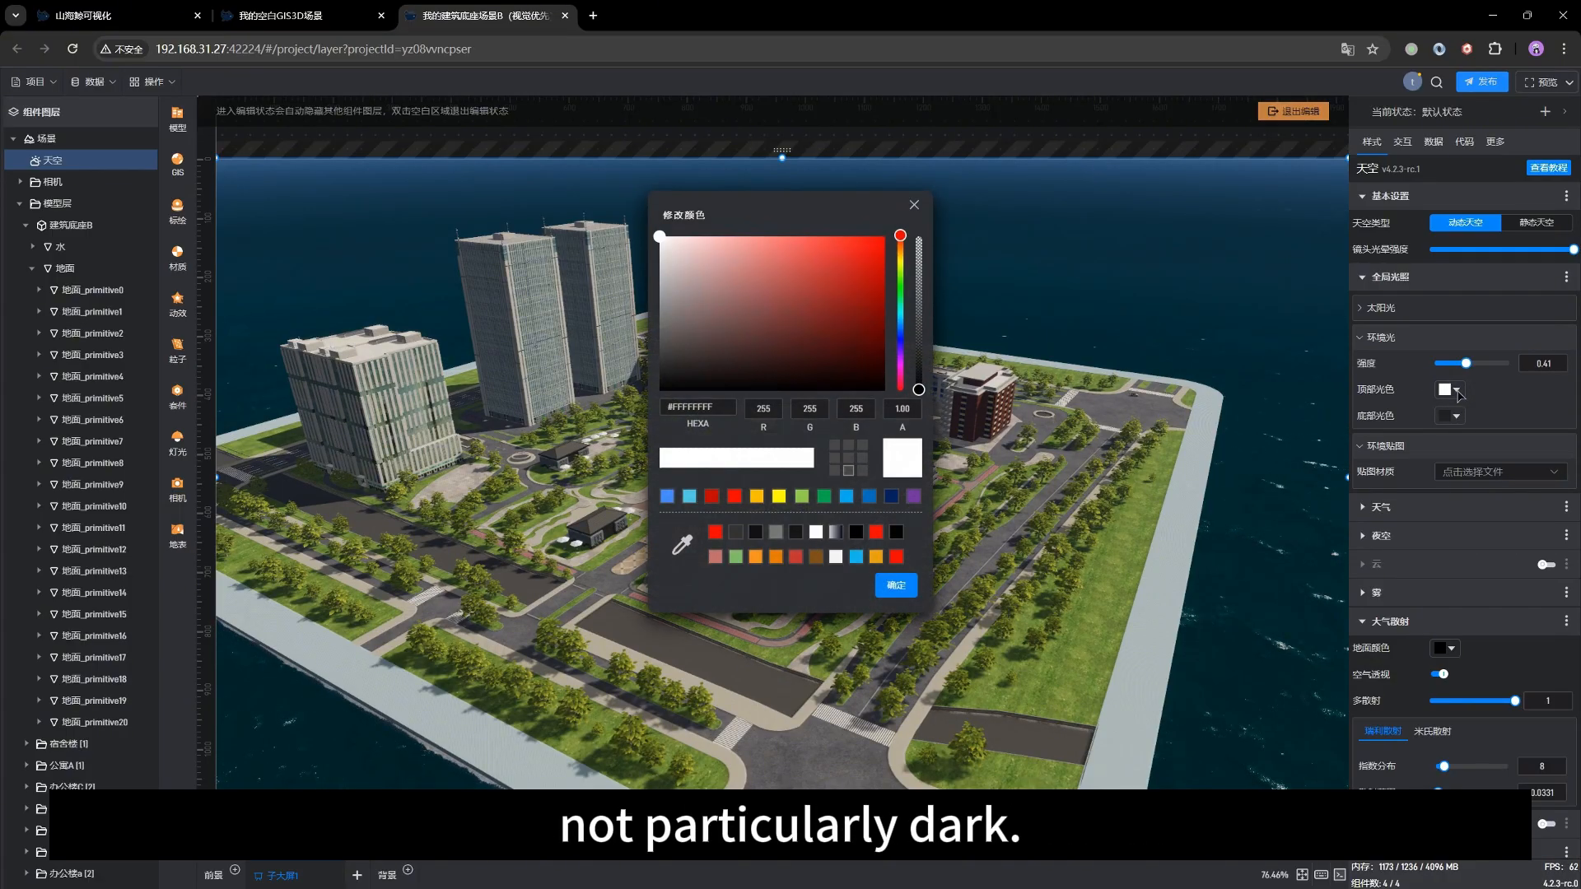
left_click_drag(740, 212, 1075, 282)
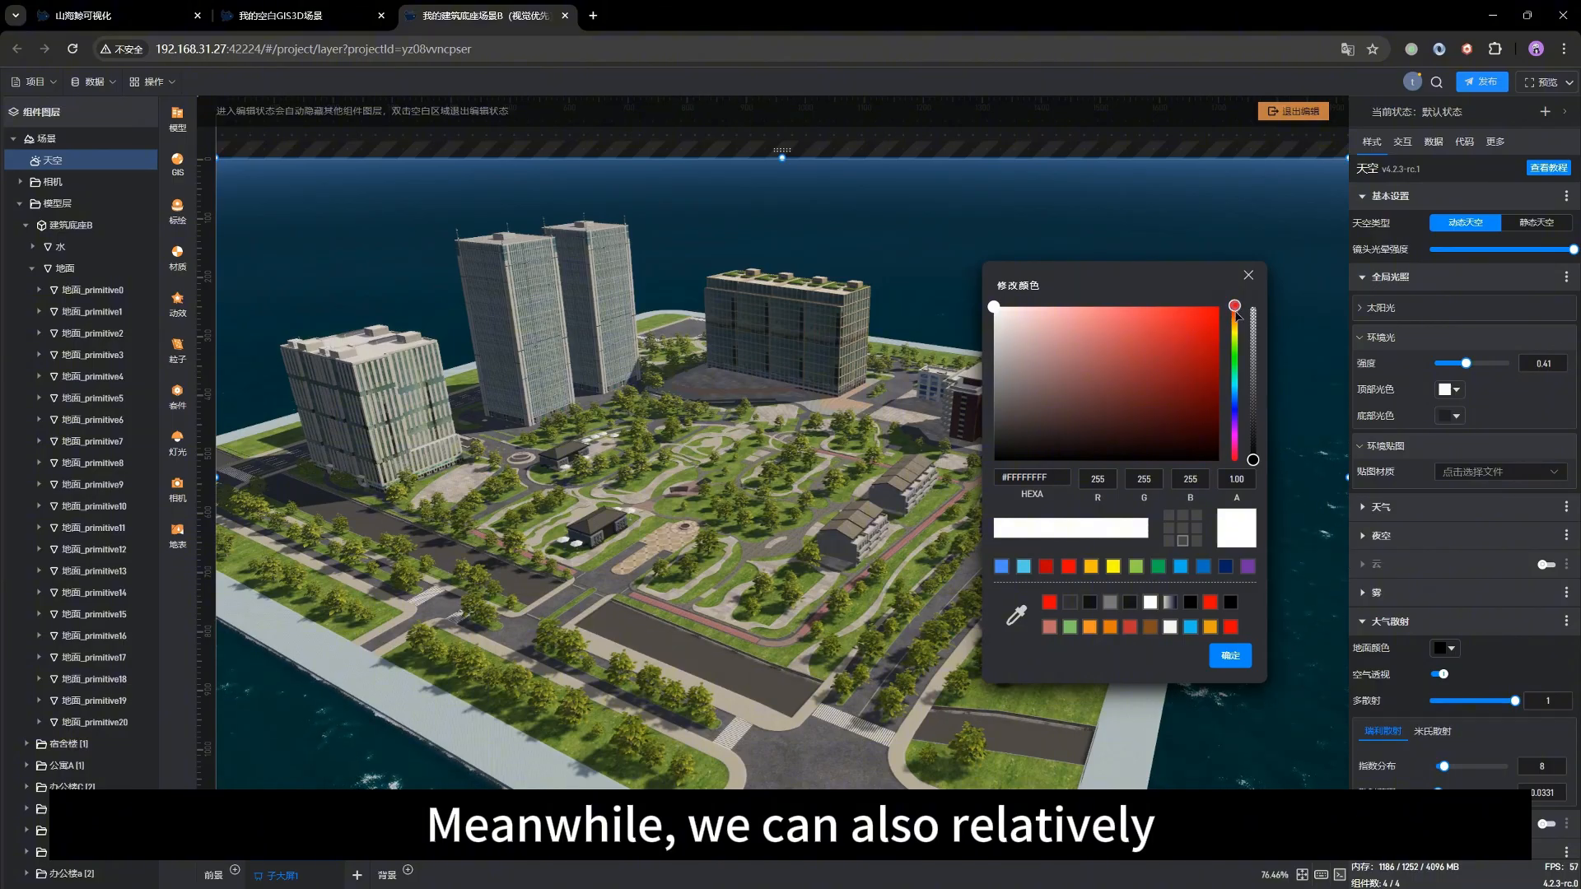
left_click(1235, 391)
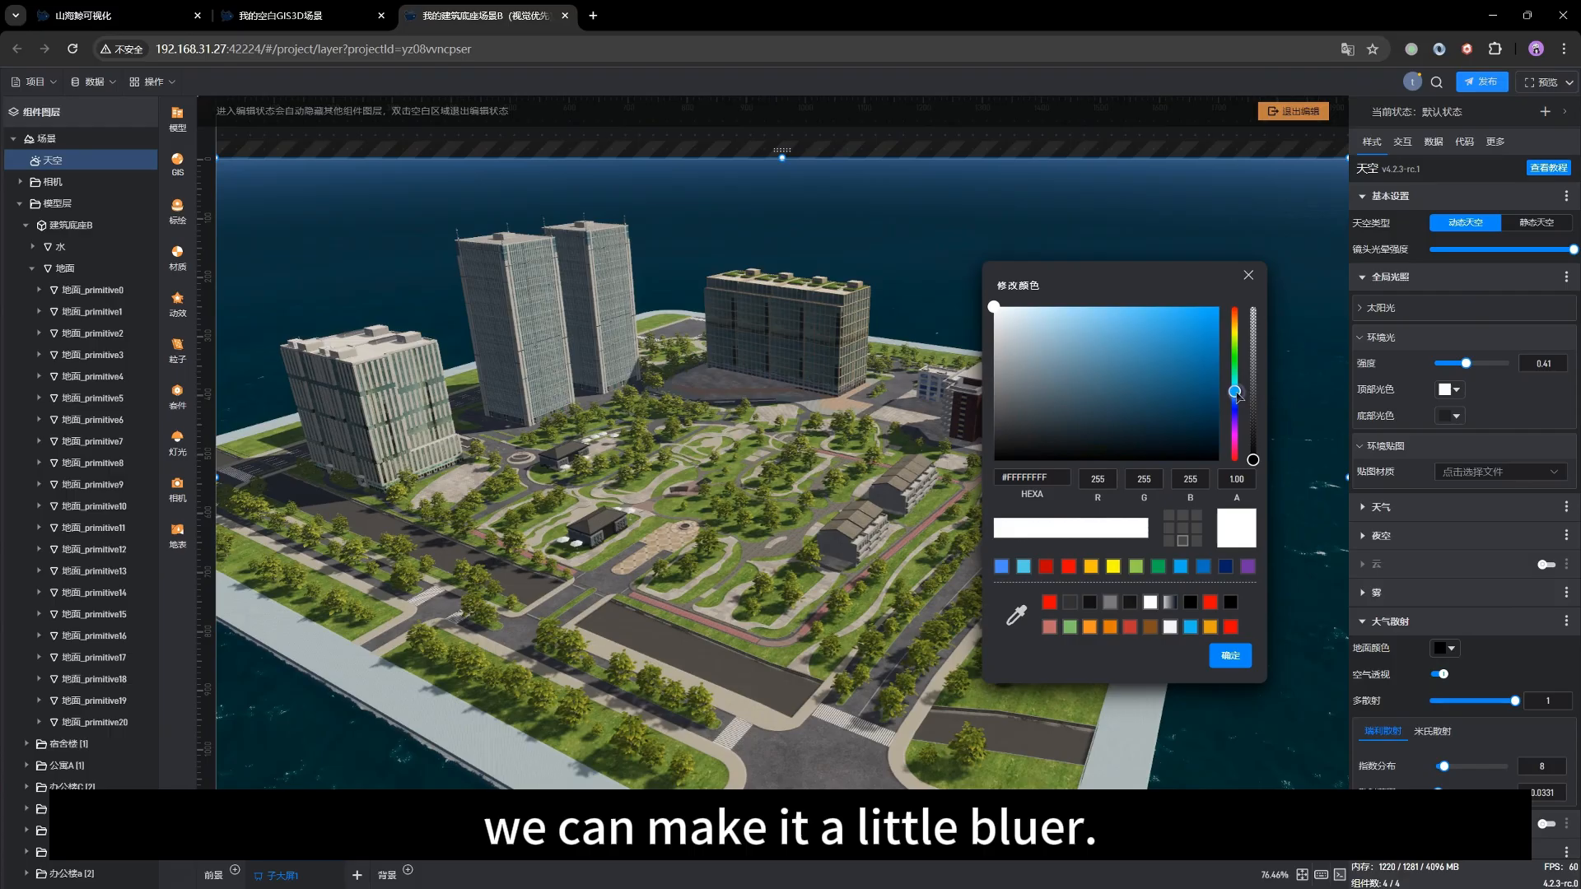
left_click(1185, 332)
left_click_drag(1154, 321, 1059, 306)
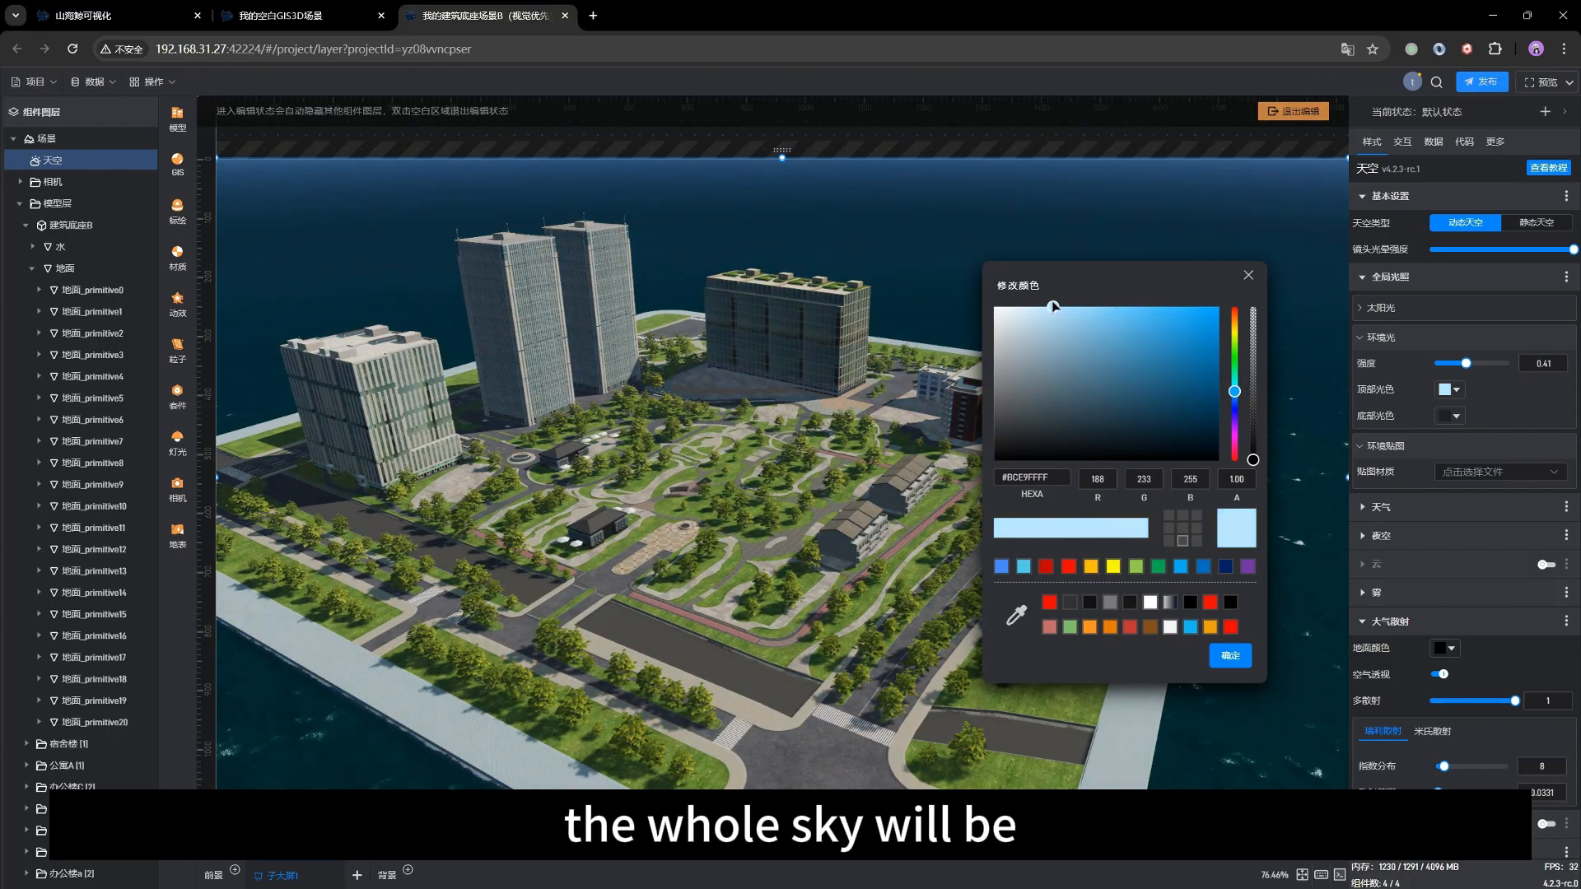
left_click(1226, 656)
left_click_drag(968, 567, 905, 588)
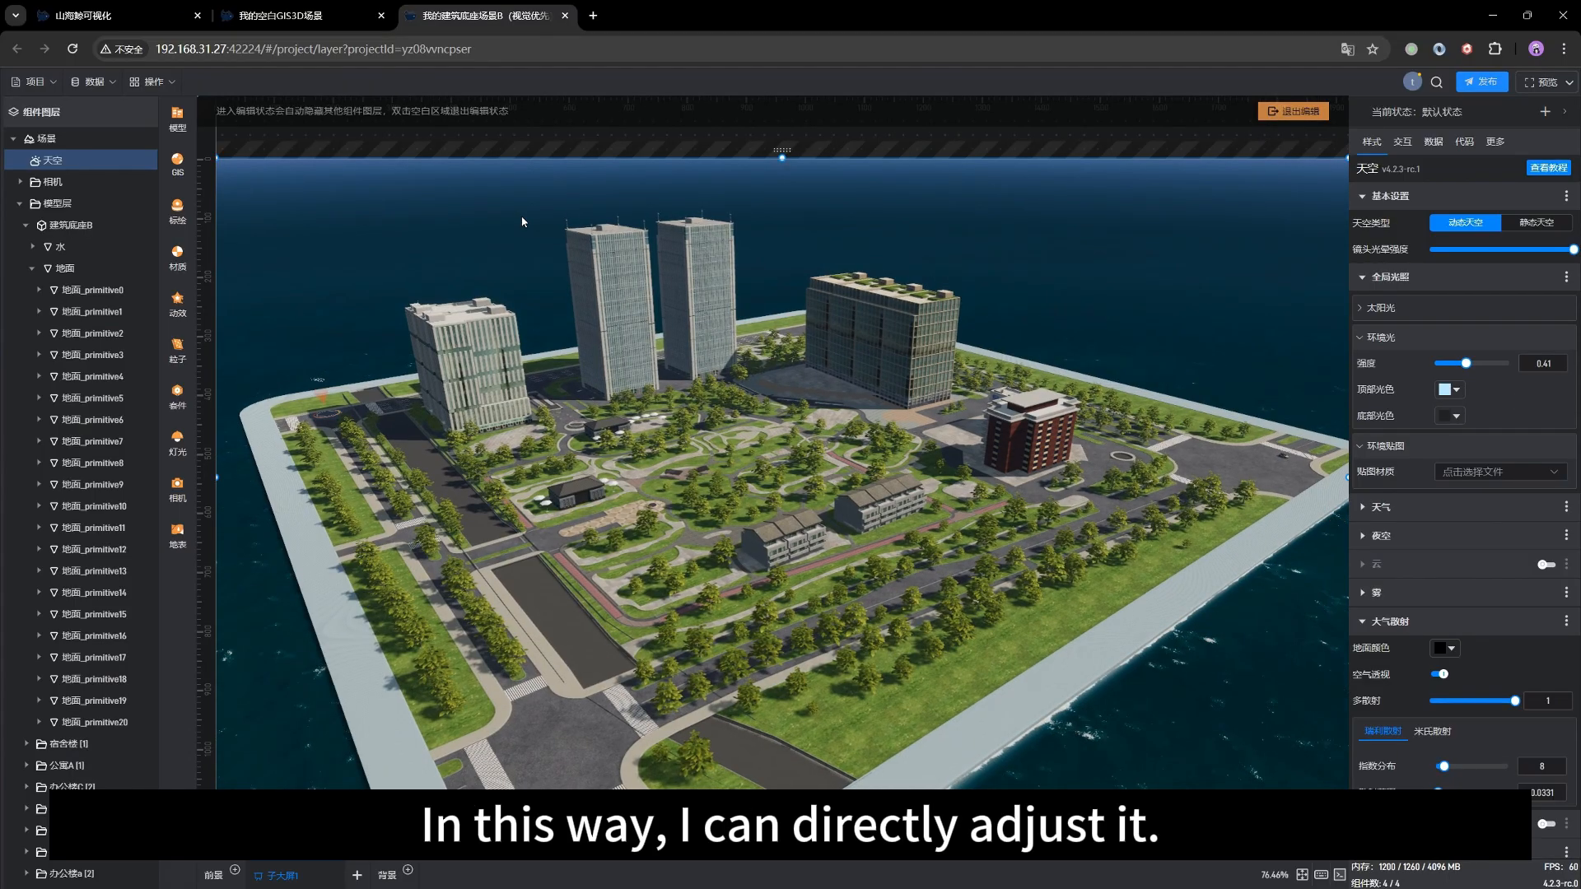
Preview the scene's night lighting with the time of day (一天时间) at 19.21, and set the time to 11.41.
left_click(52, 142)
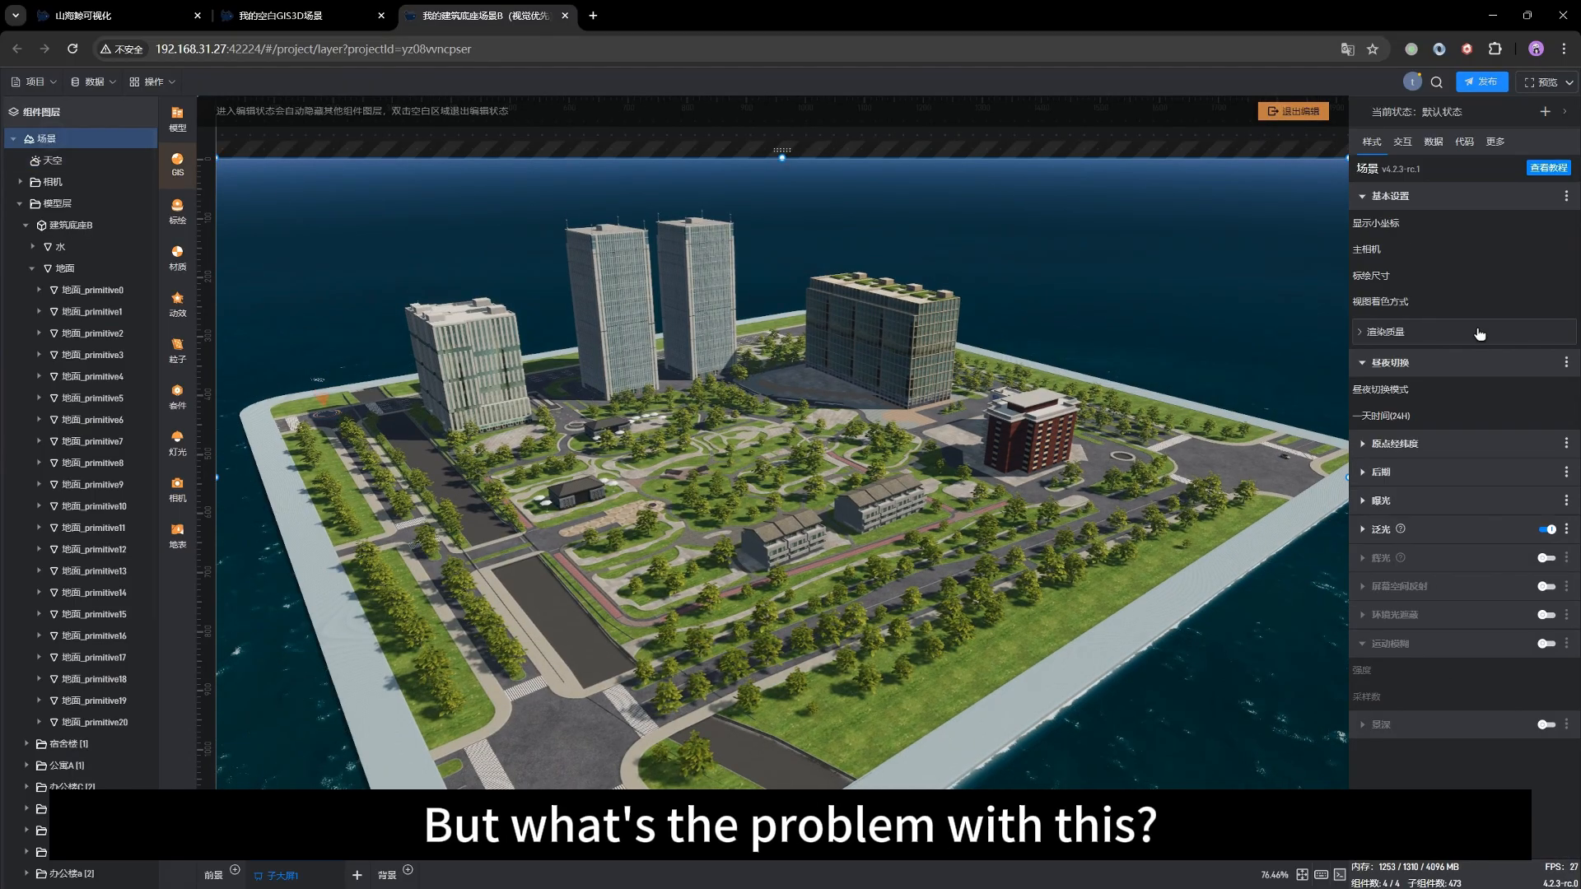
left_click_drag(1483, 414, 1499, 416)
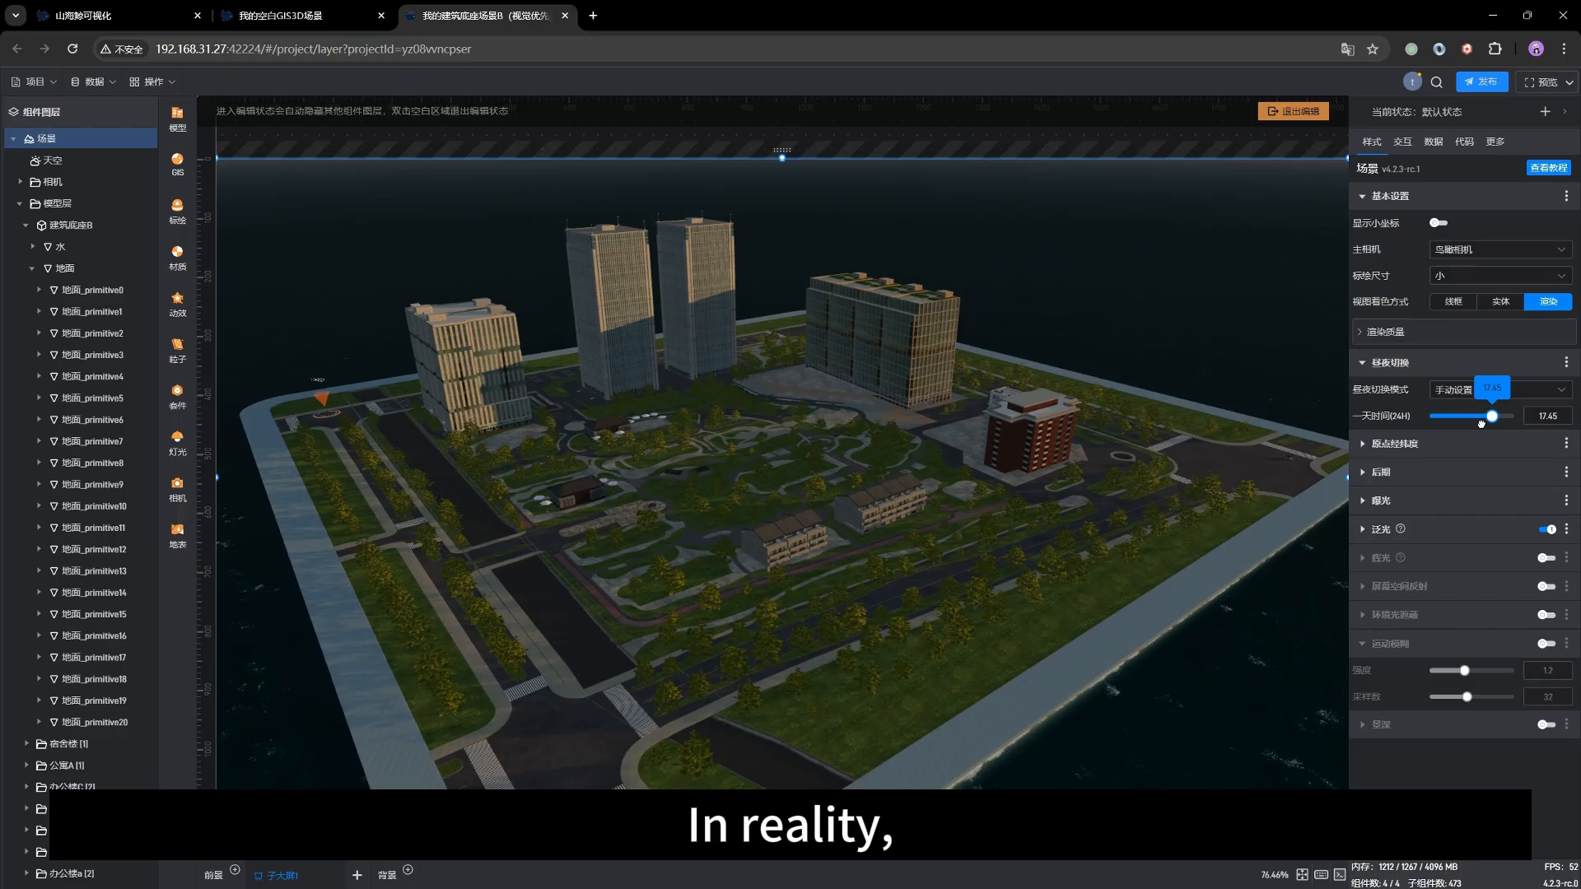
left_click_drag(1481, 422, 1482, 422)
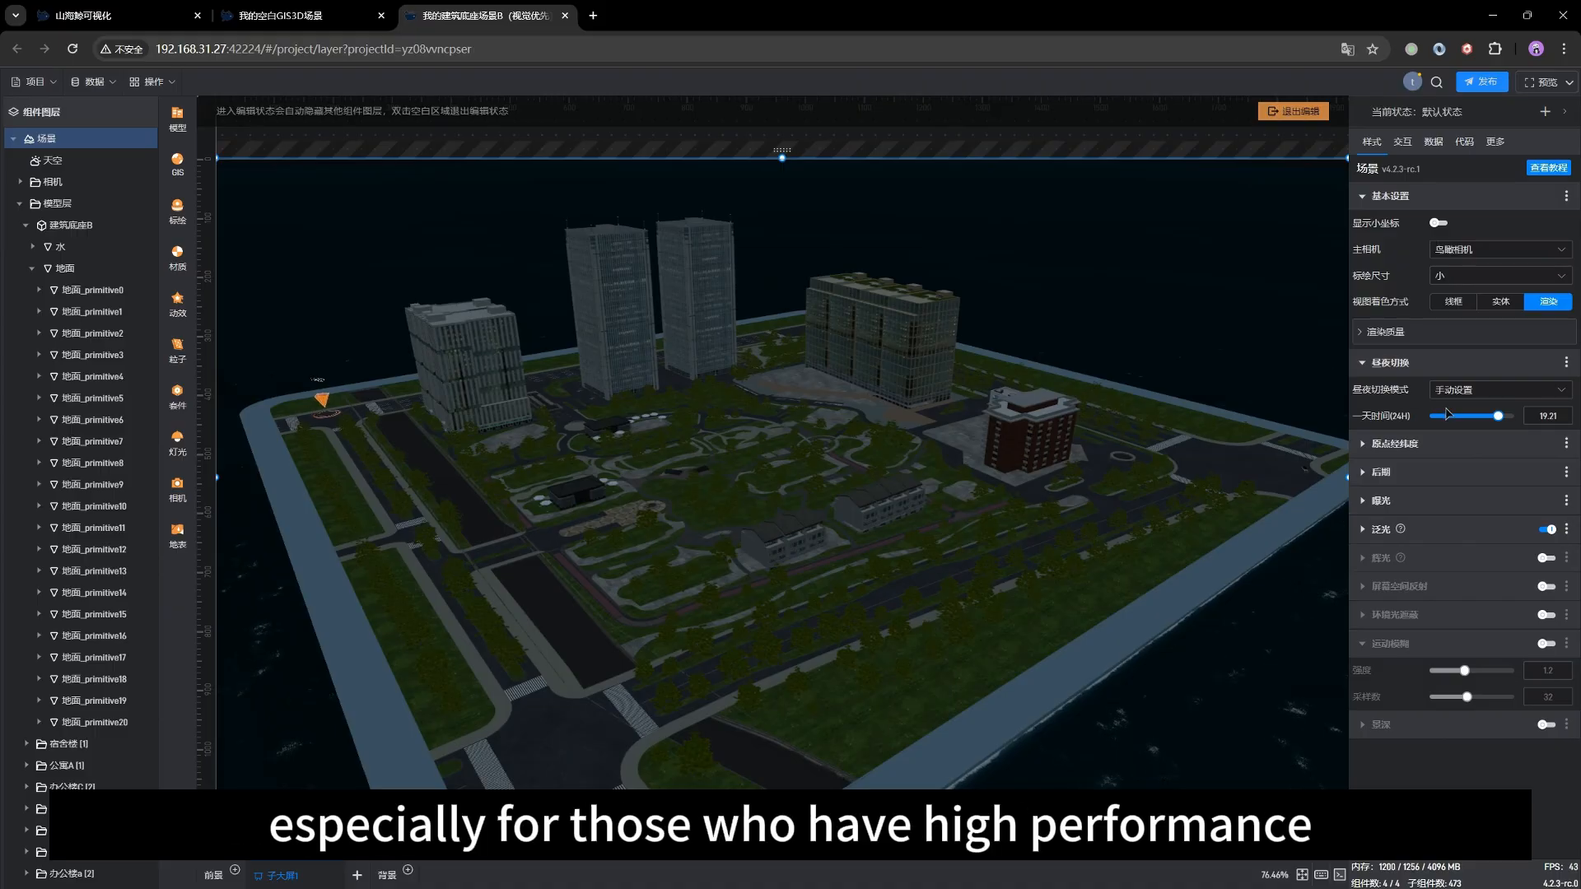
mouse_move(1497, 417)
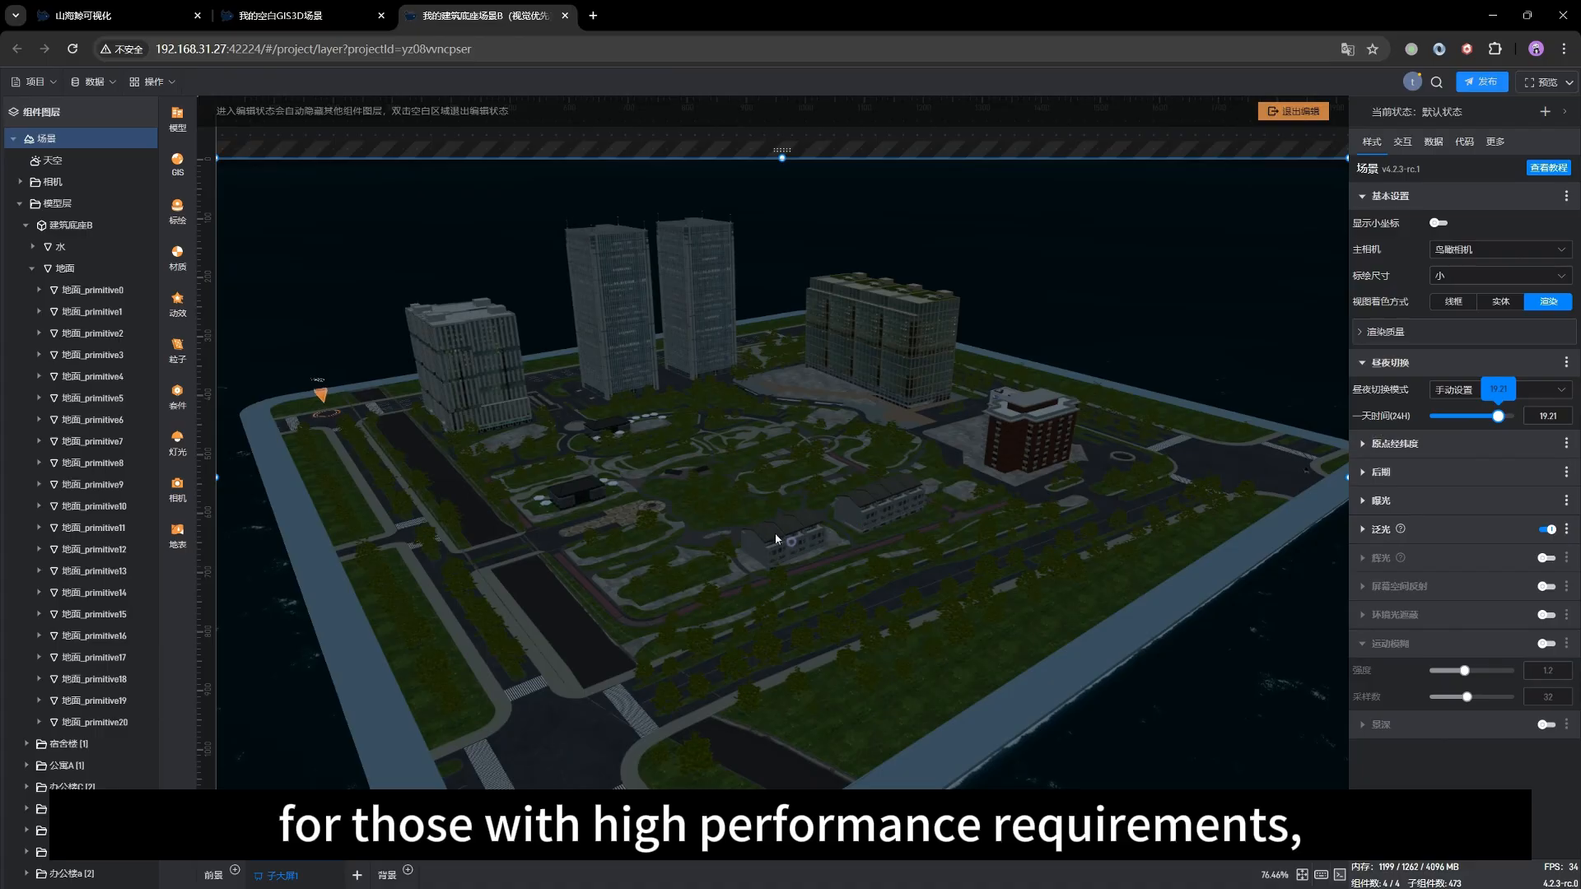
left_click_drag(751, 521, 929, 570)
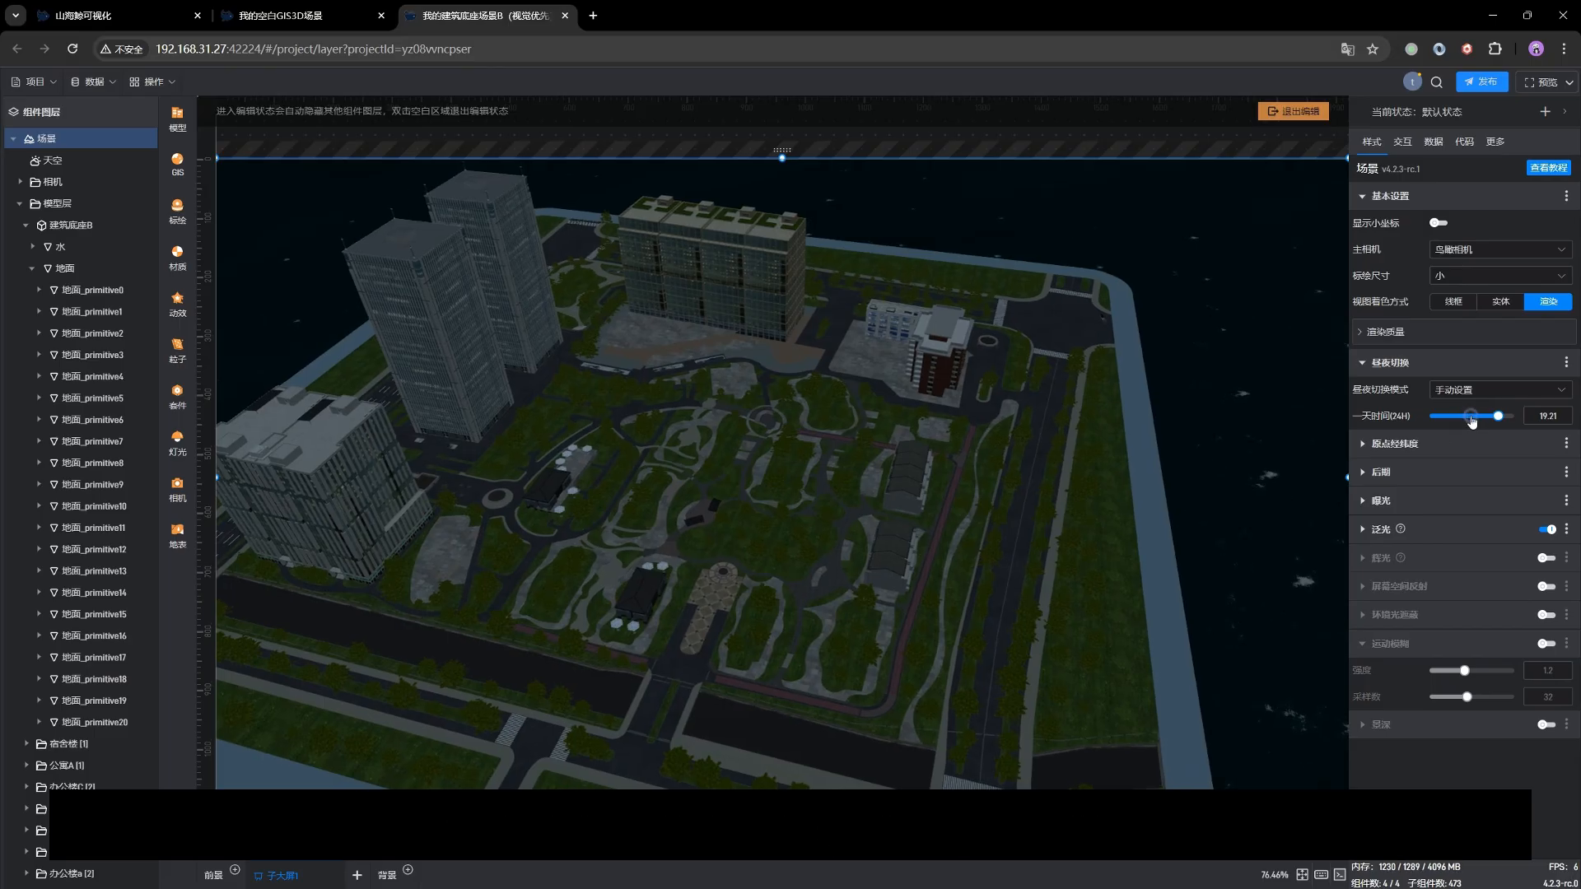
left_click(1471, 417)
left_click_drag(1041, 571, 745, 506)
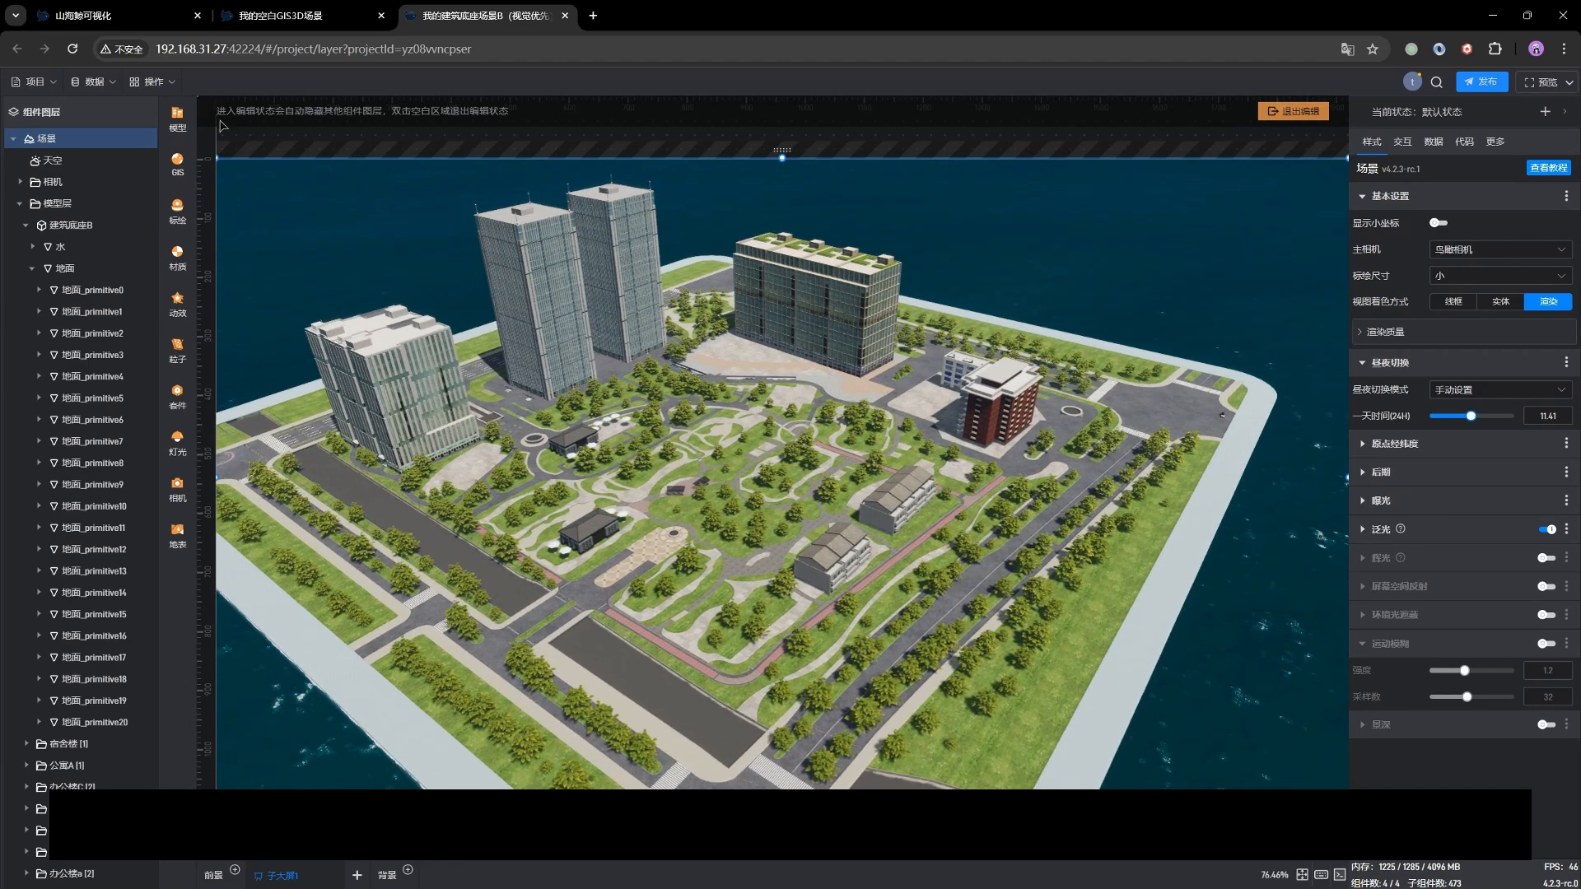
Set the sky's ambient light (环境光) intensity (强度) to 0.1.
left_click(52, 161)
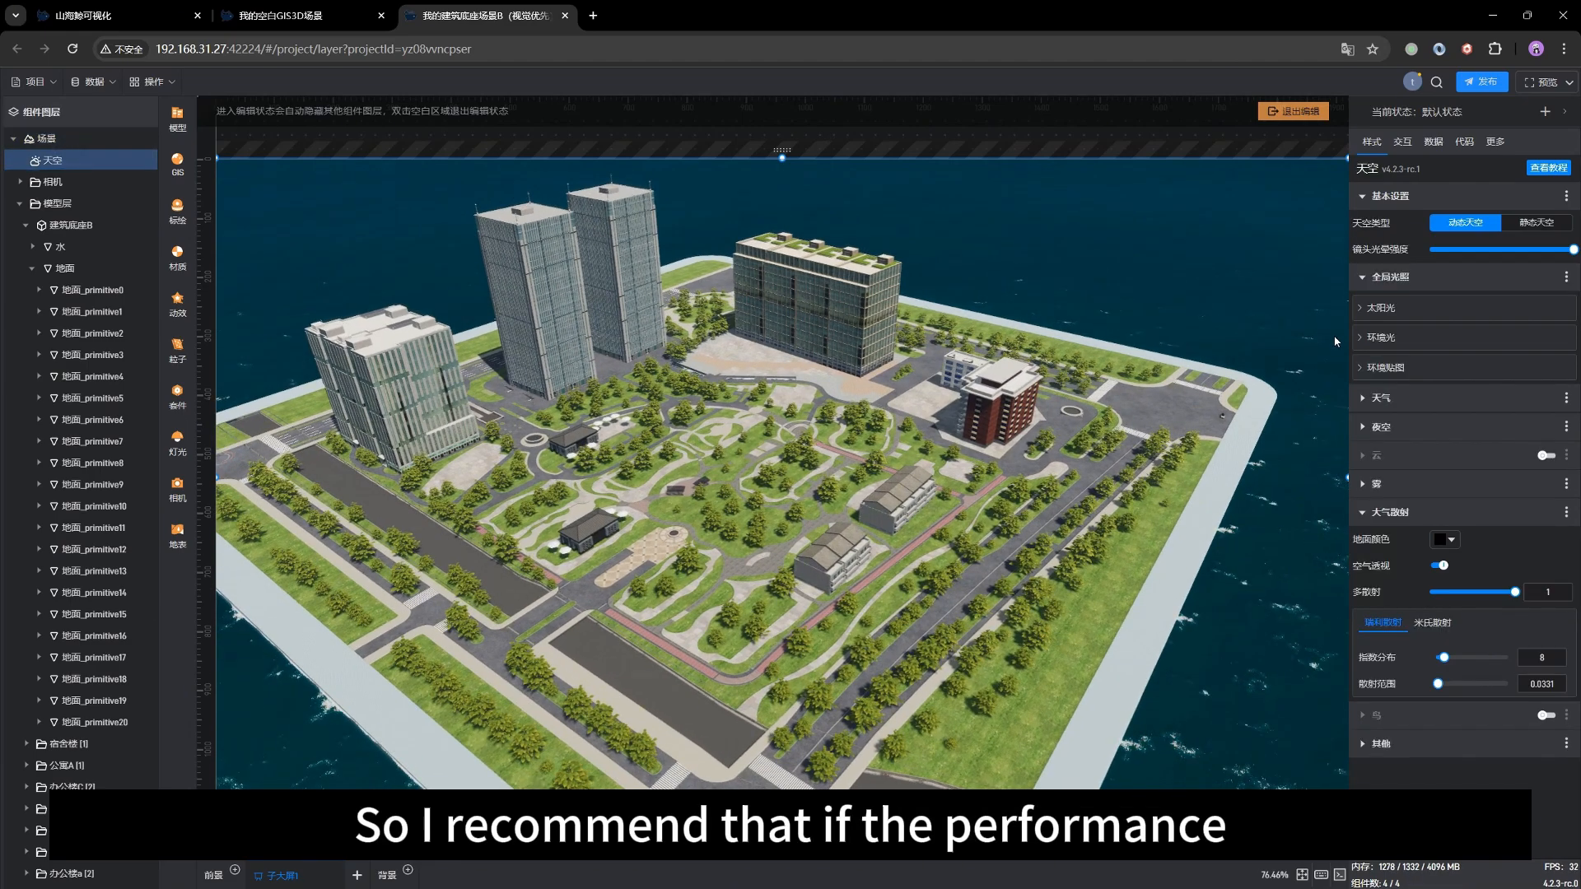
left_click(1409, 369)
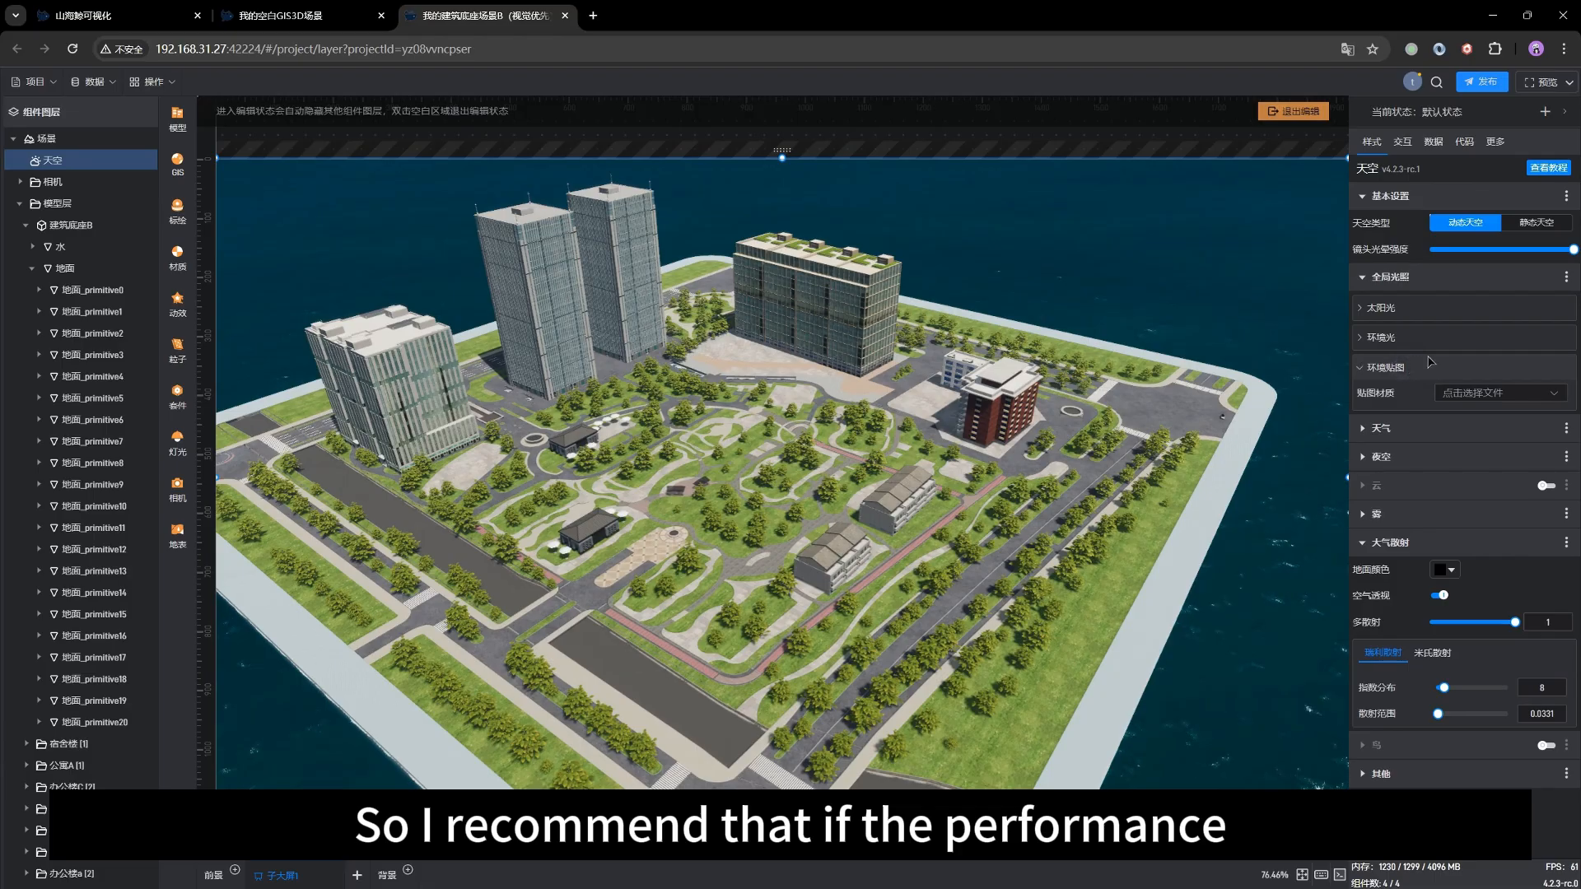
left_click(1409, 340)
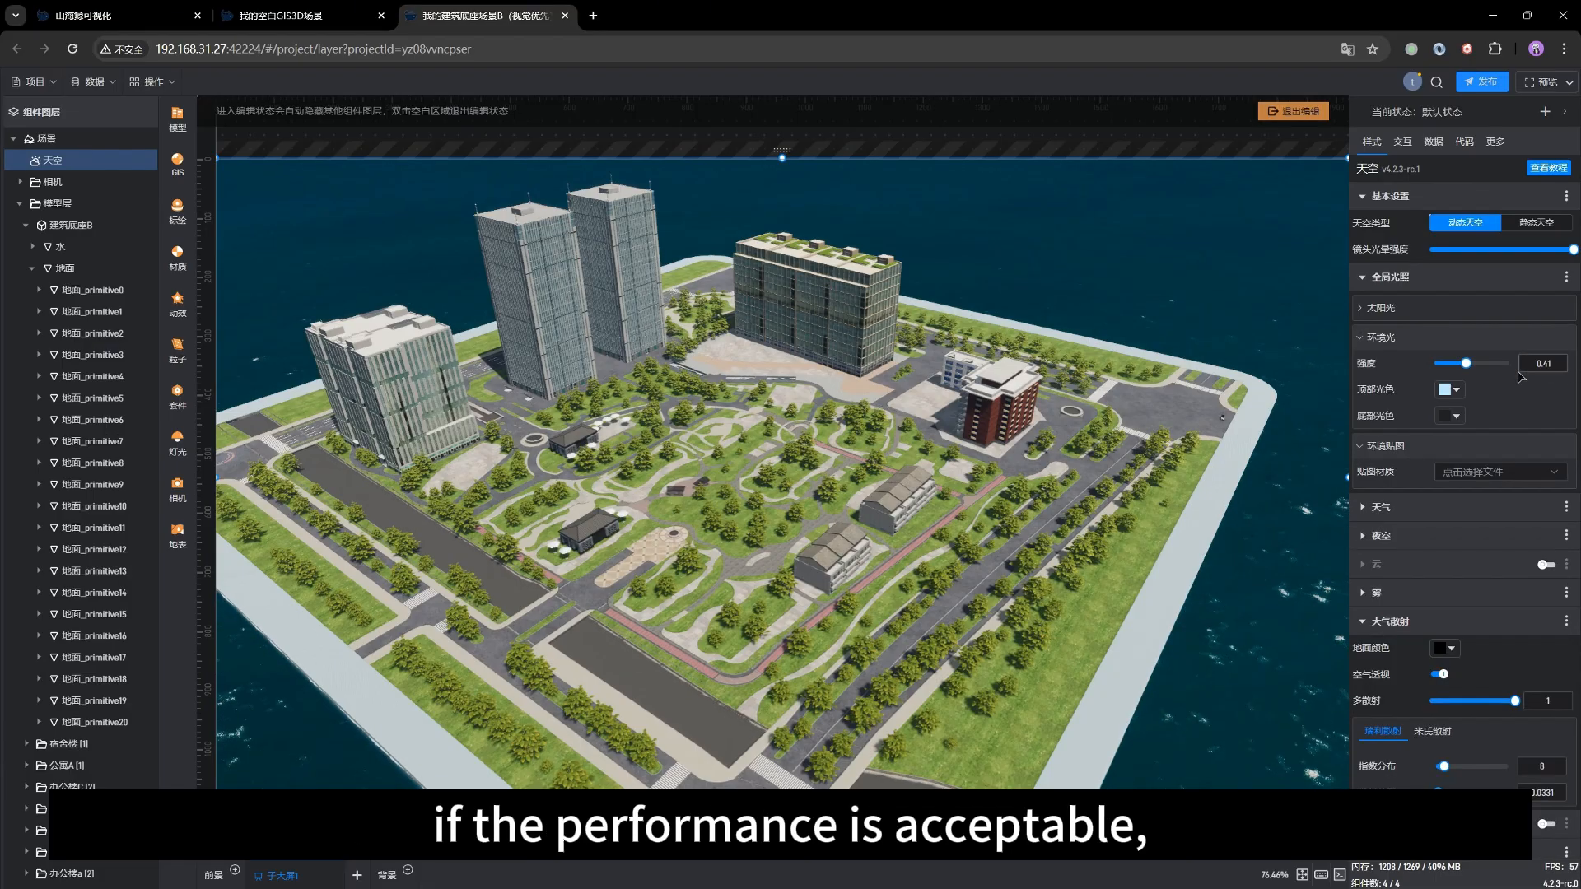
mouse_move(1456, 364)
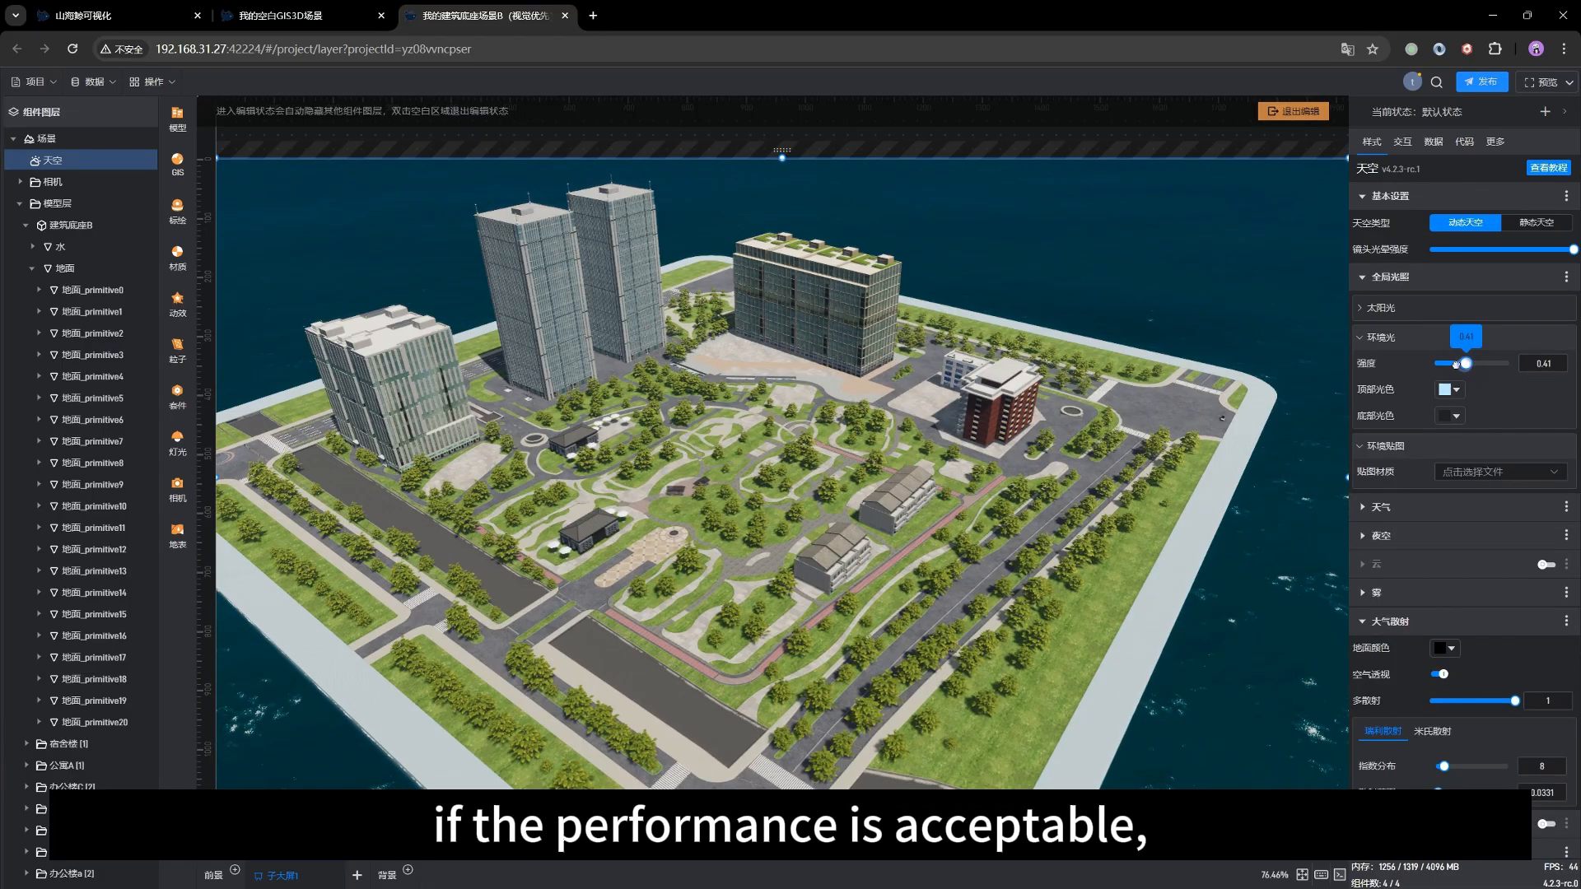
left_click_drag(1455, 364, 1440, 364)
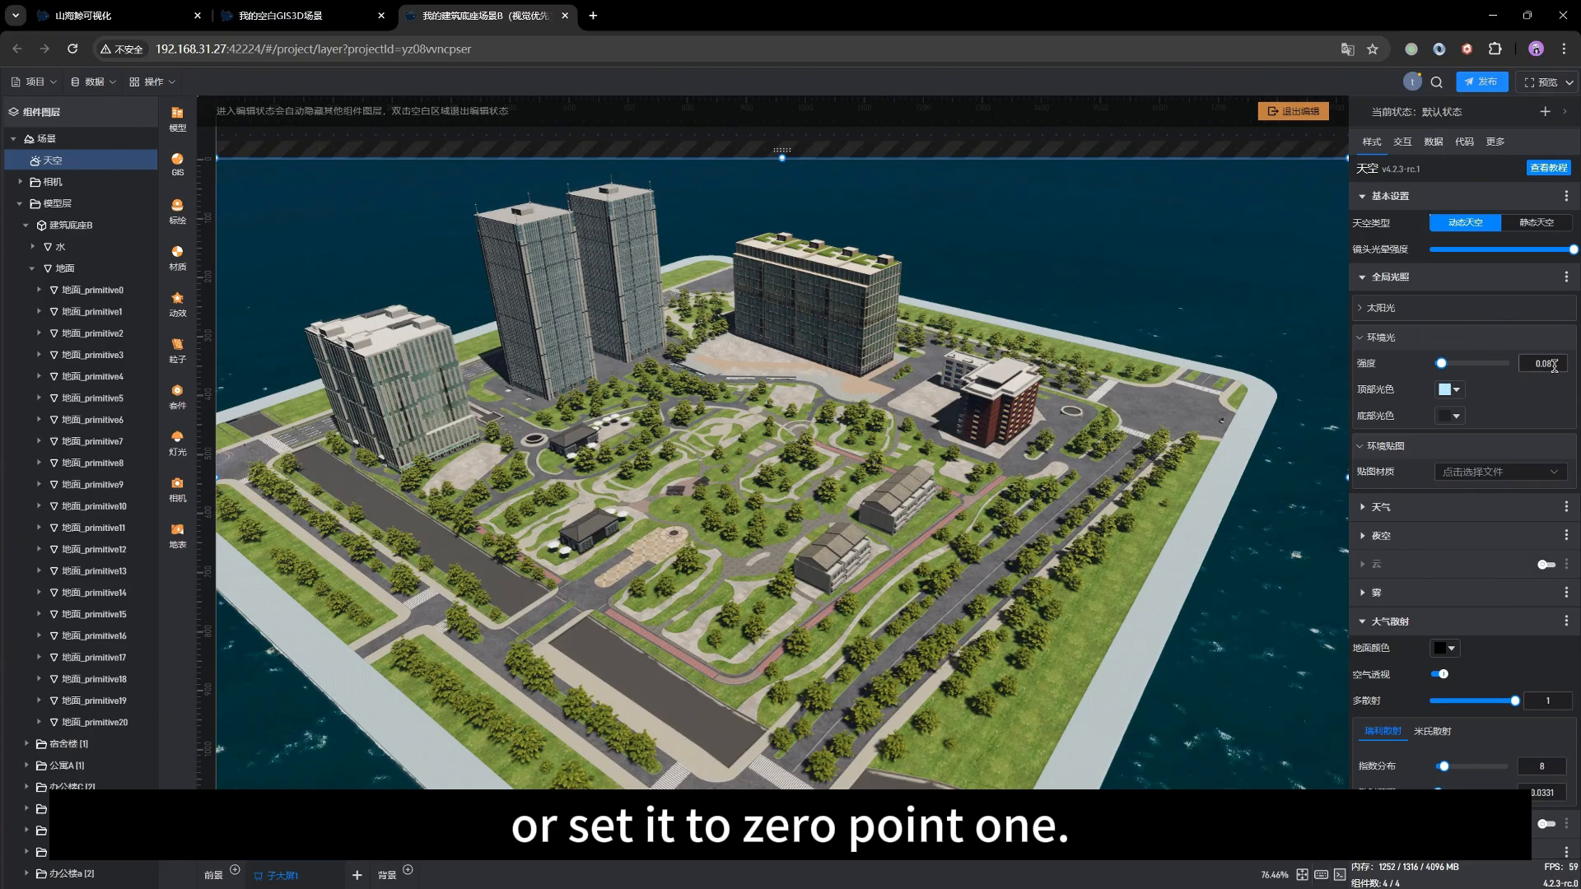
left_click_drag(1558, 363, 1529, 363)
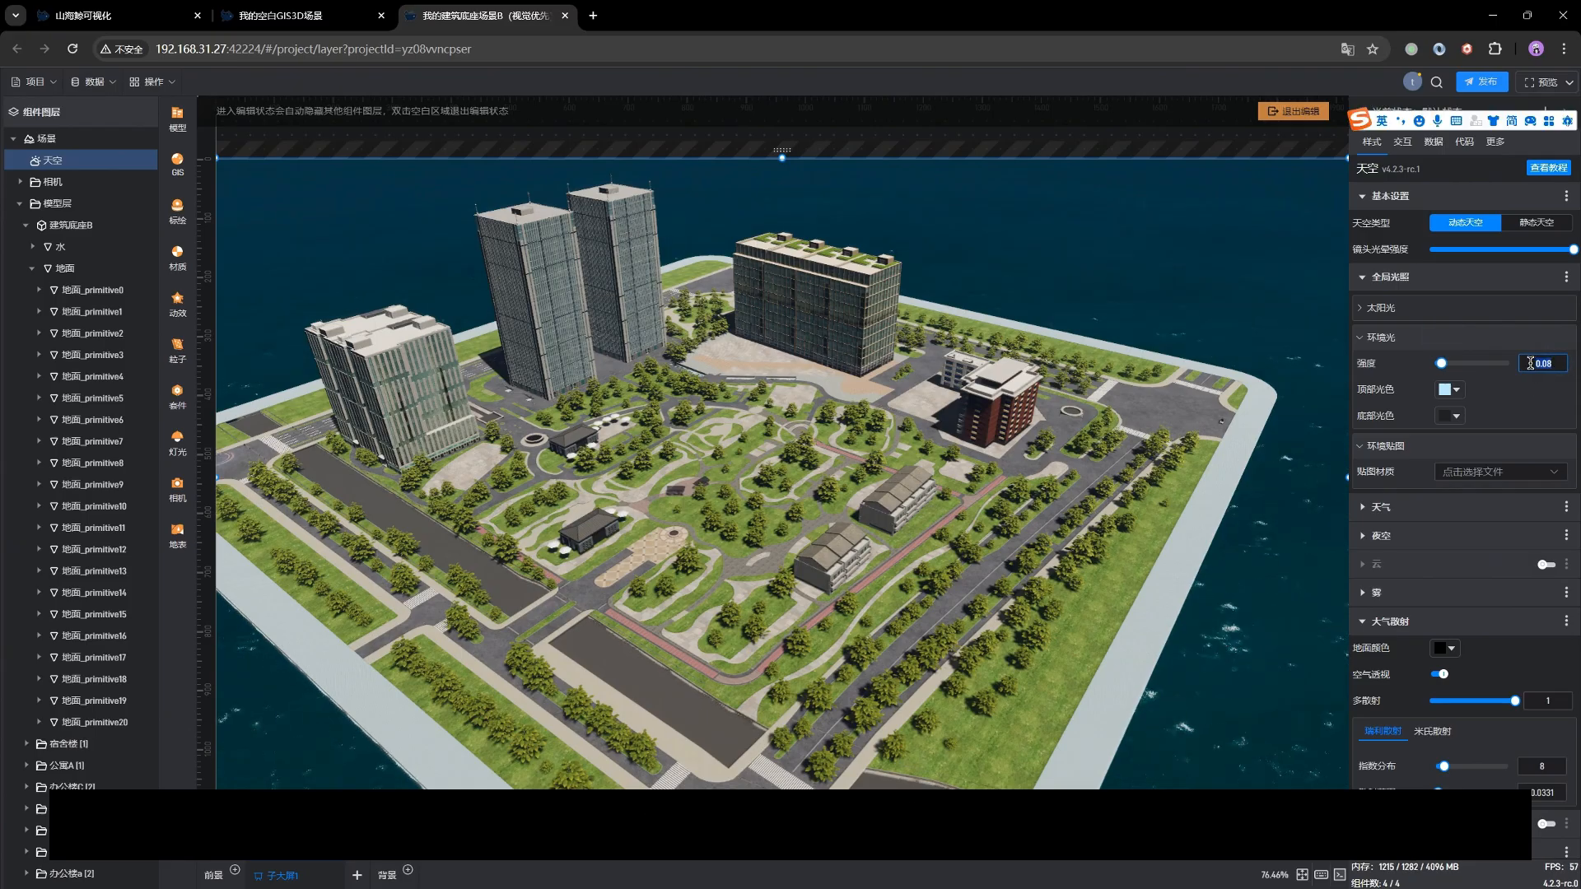
type("0.1")
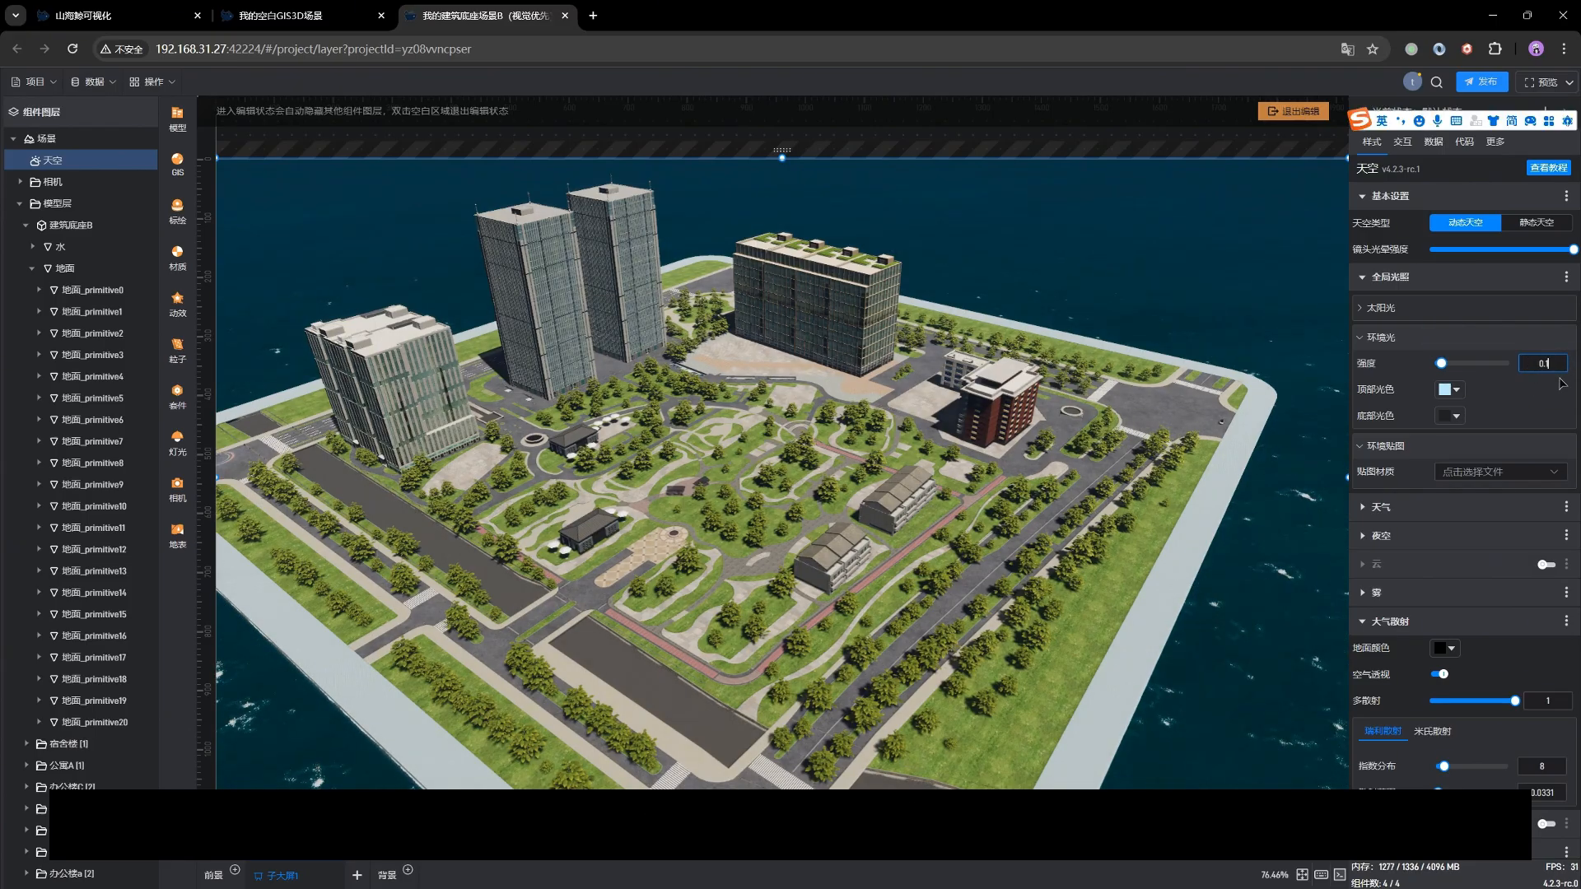
left_click(1426, 390)
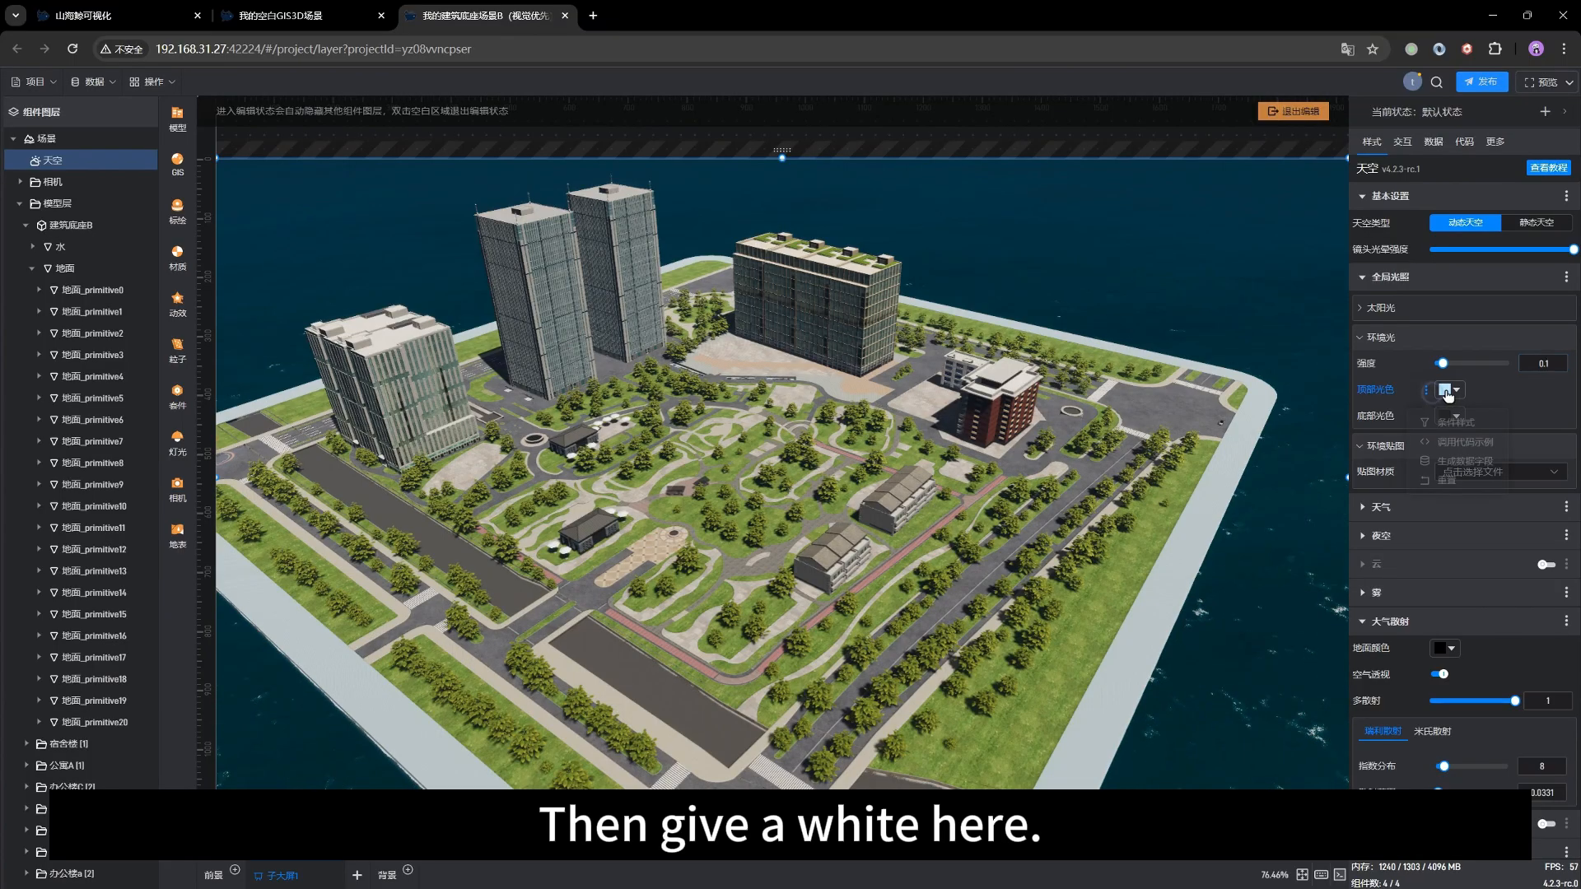
Set the sky's ambient light top light color (顶部光色) to white #FFFFFFFF.
left_click(1447, 392)
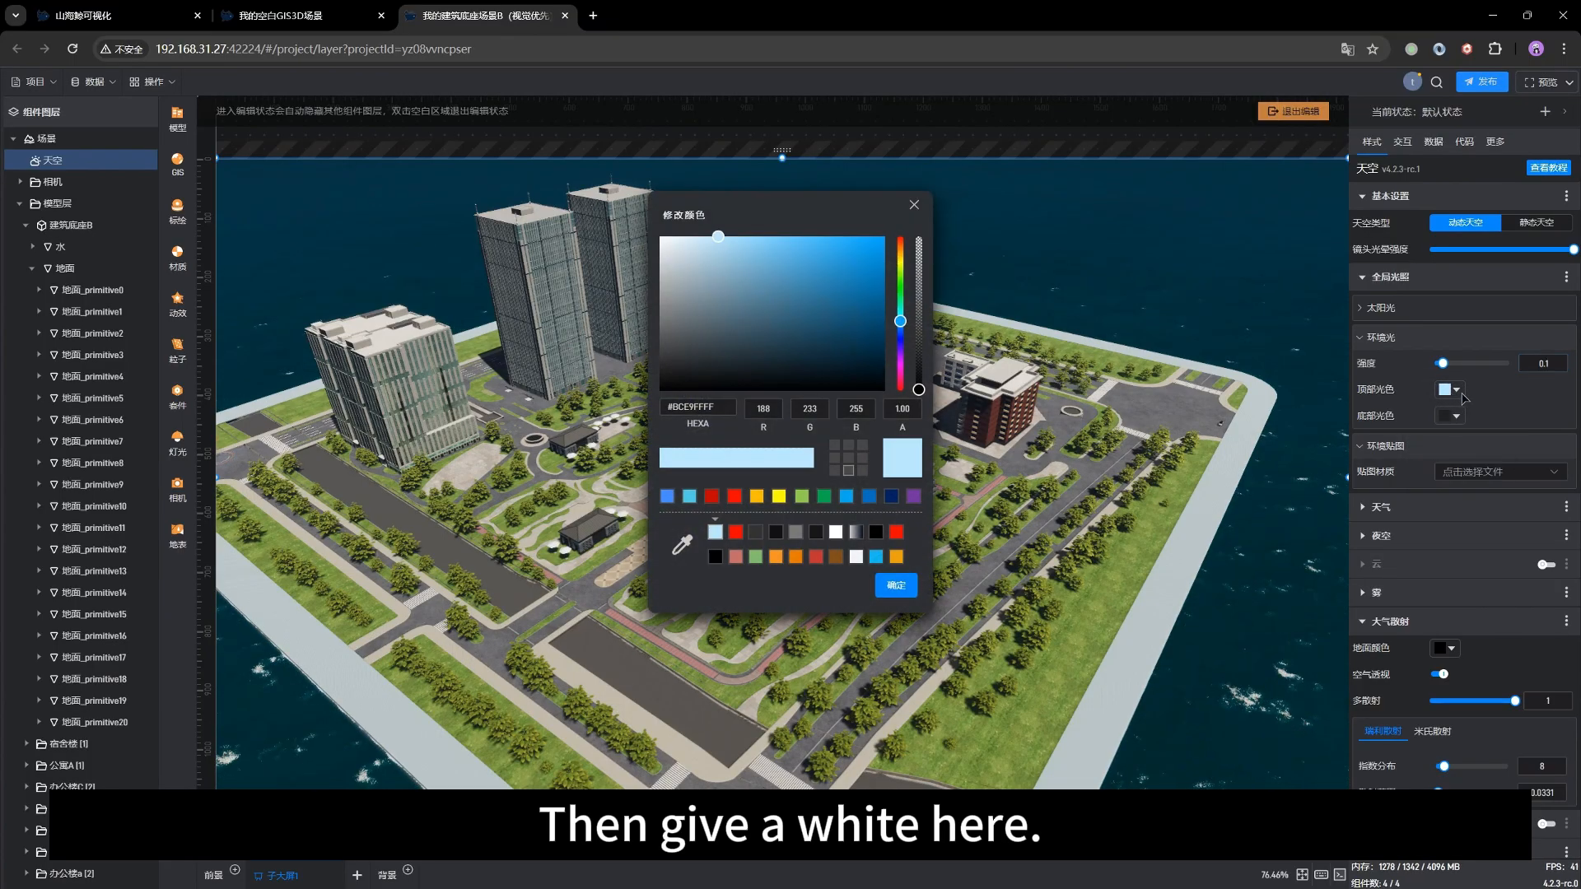
left_click_drag(607, 219, 601, 217)
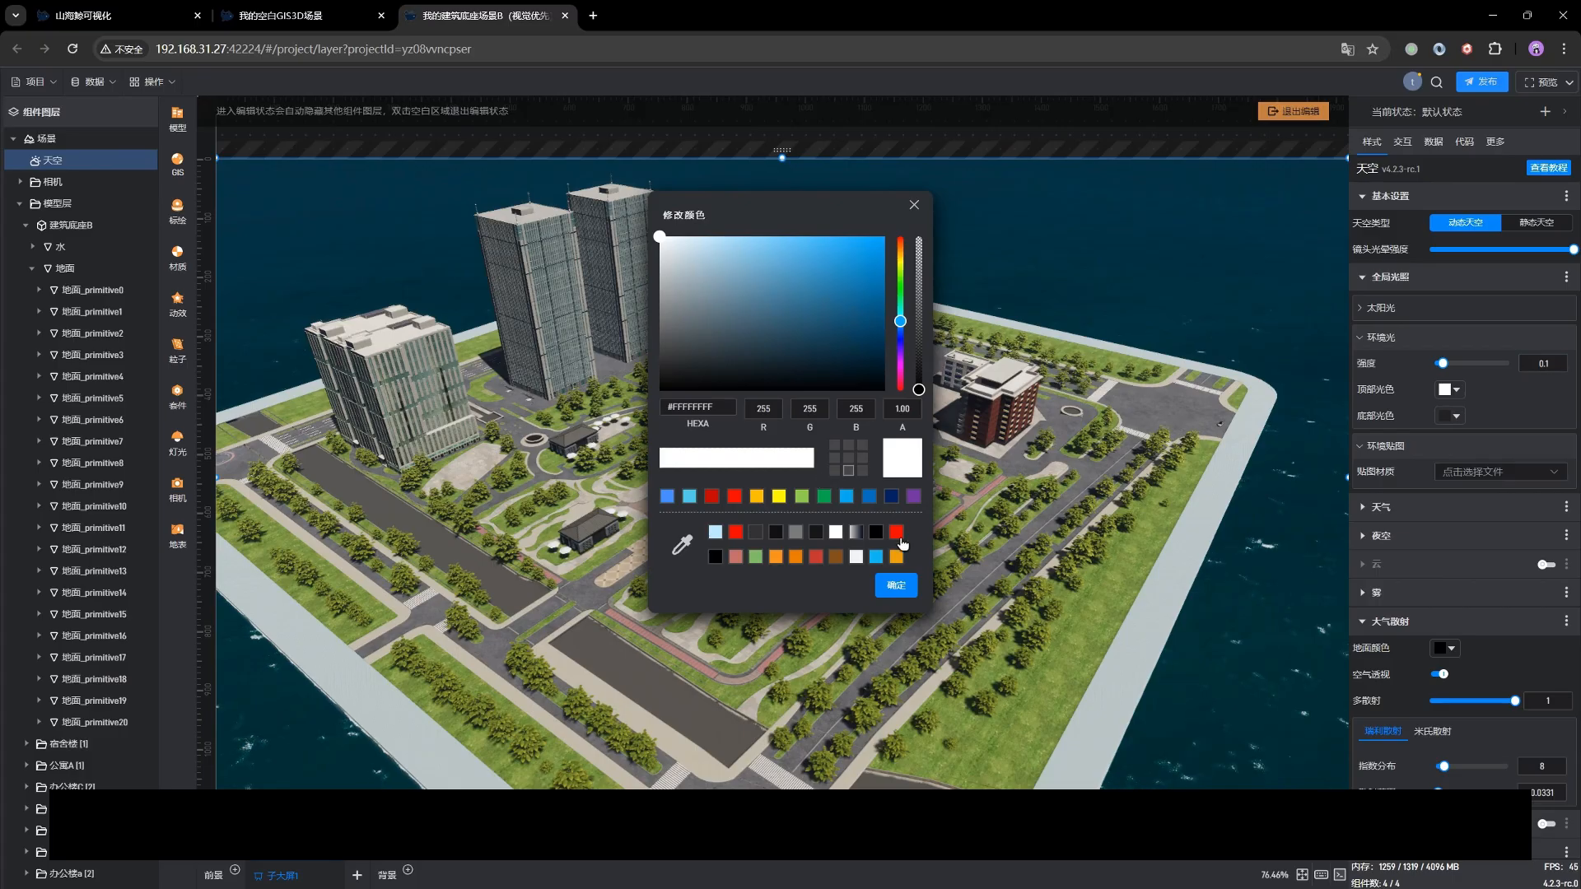
left_click(896, 585)
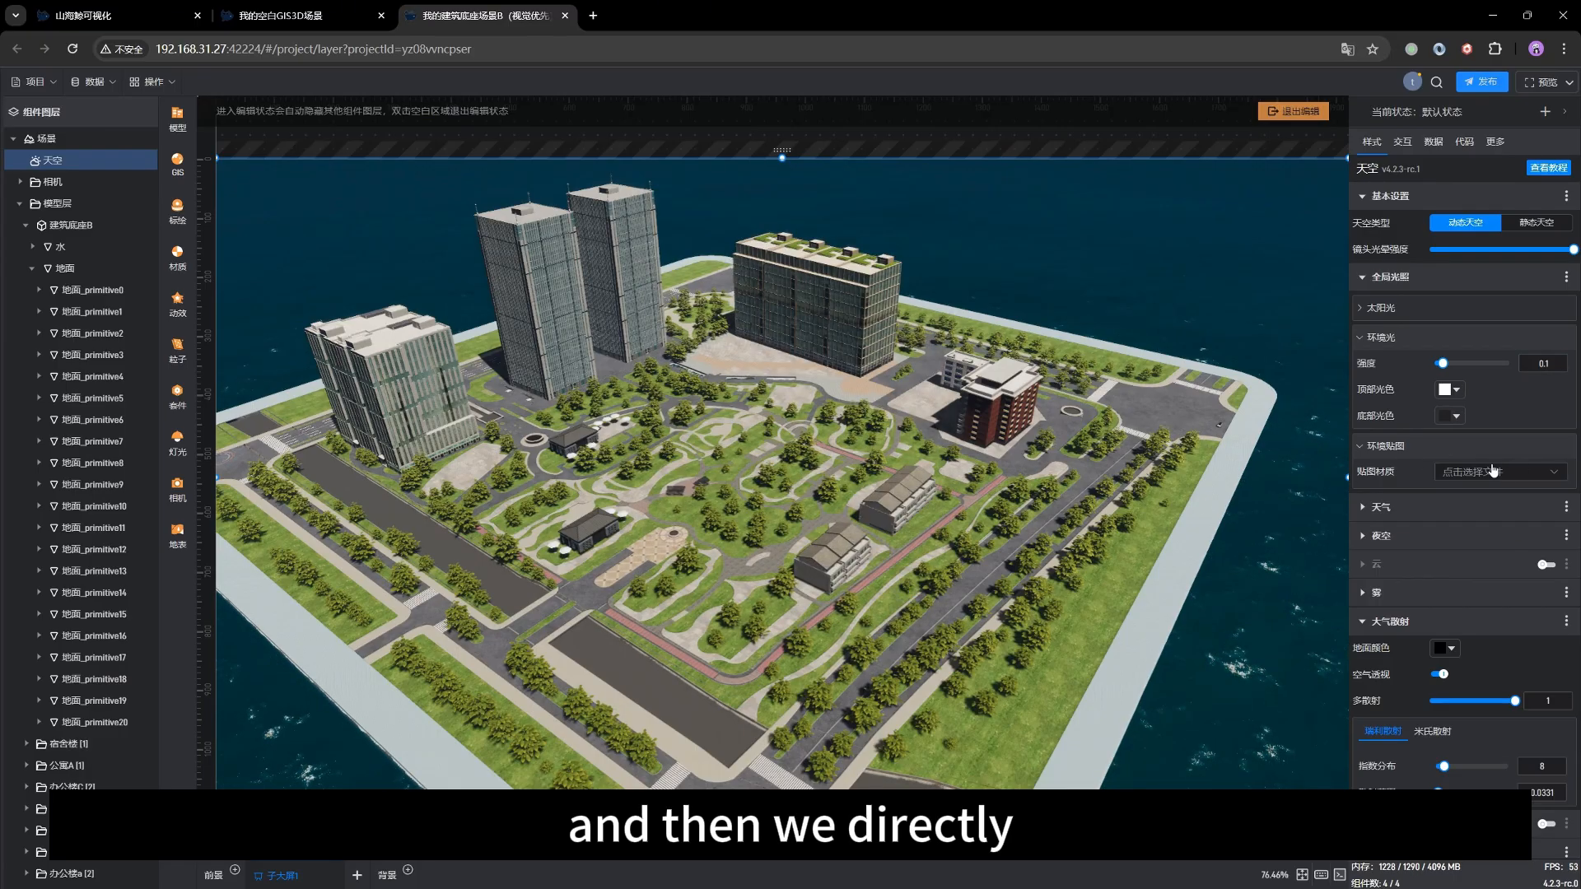
Set the environment map's material (贴图材质) to 天空 and inspect the site and the sea up to the horizon.
left_click(1556, 475)
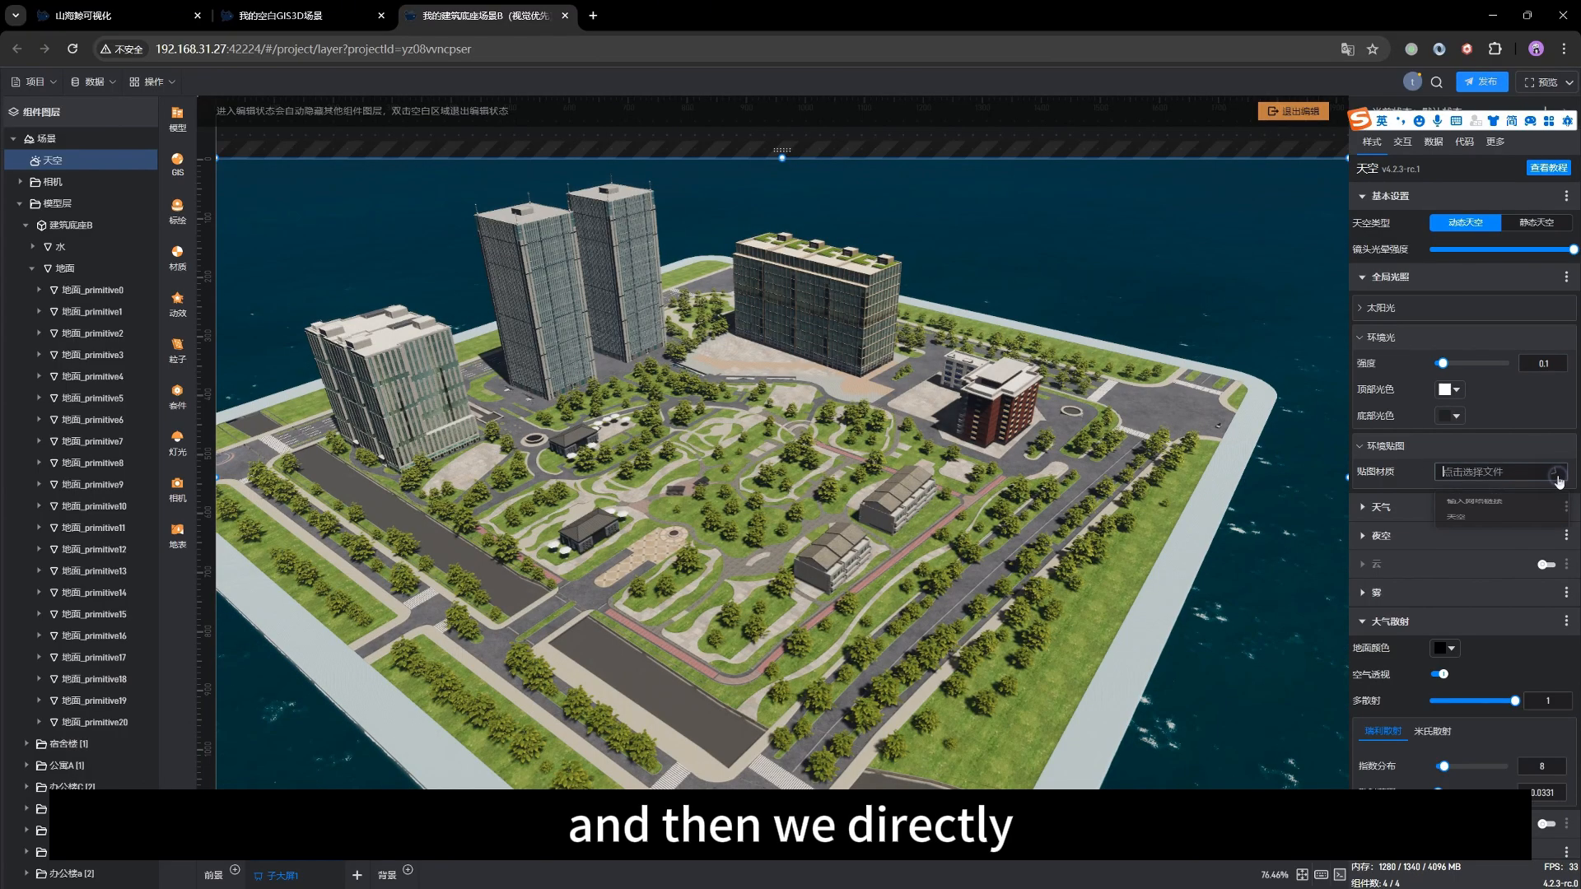
left_click(1497, 543)
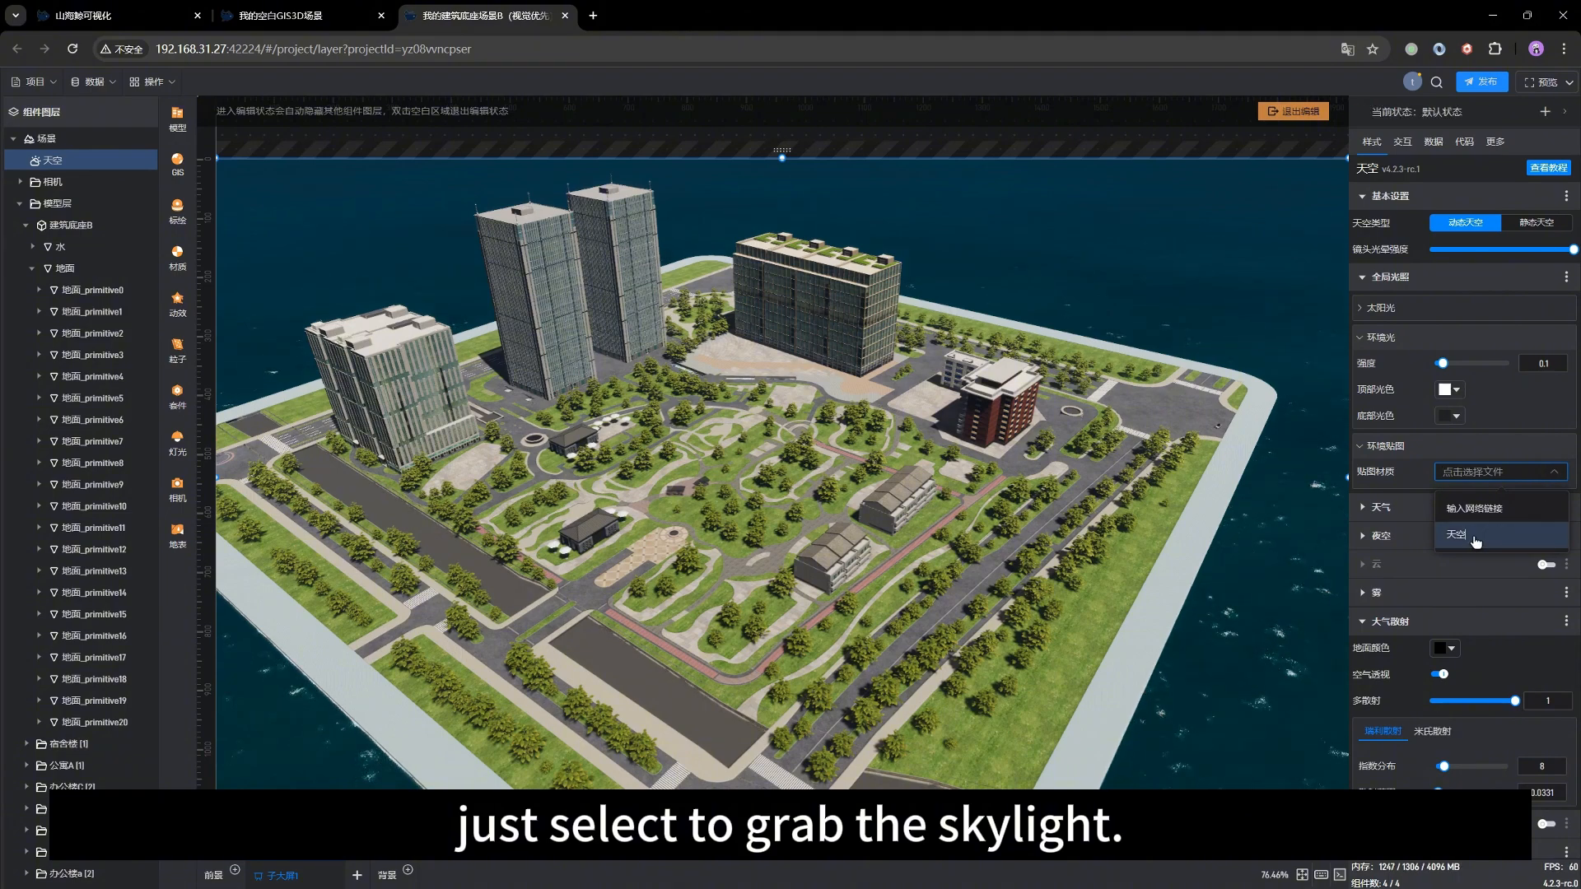
left_click(1474, 540)
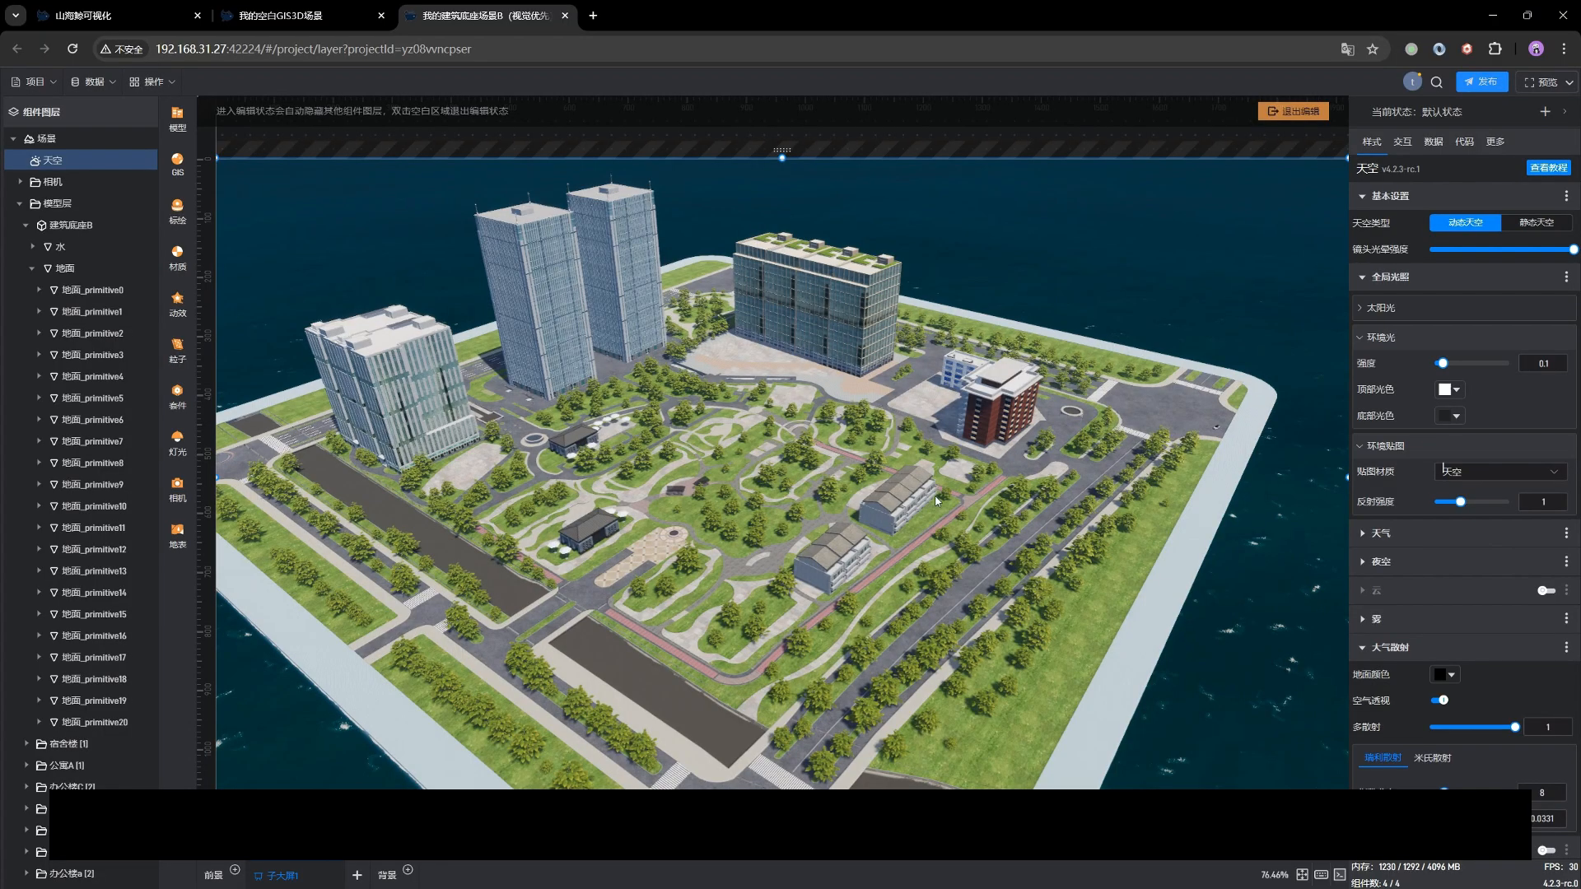
mouse_move(886, 492)
left_mouse_down()
mouse_move(849, 461)
mouse_move(738, 497)
mouse_move(641, 500)
mouse_move(790, 519)
mouse_move(909, 485)
left_mouse_up()
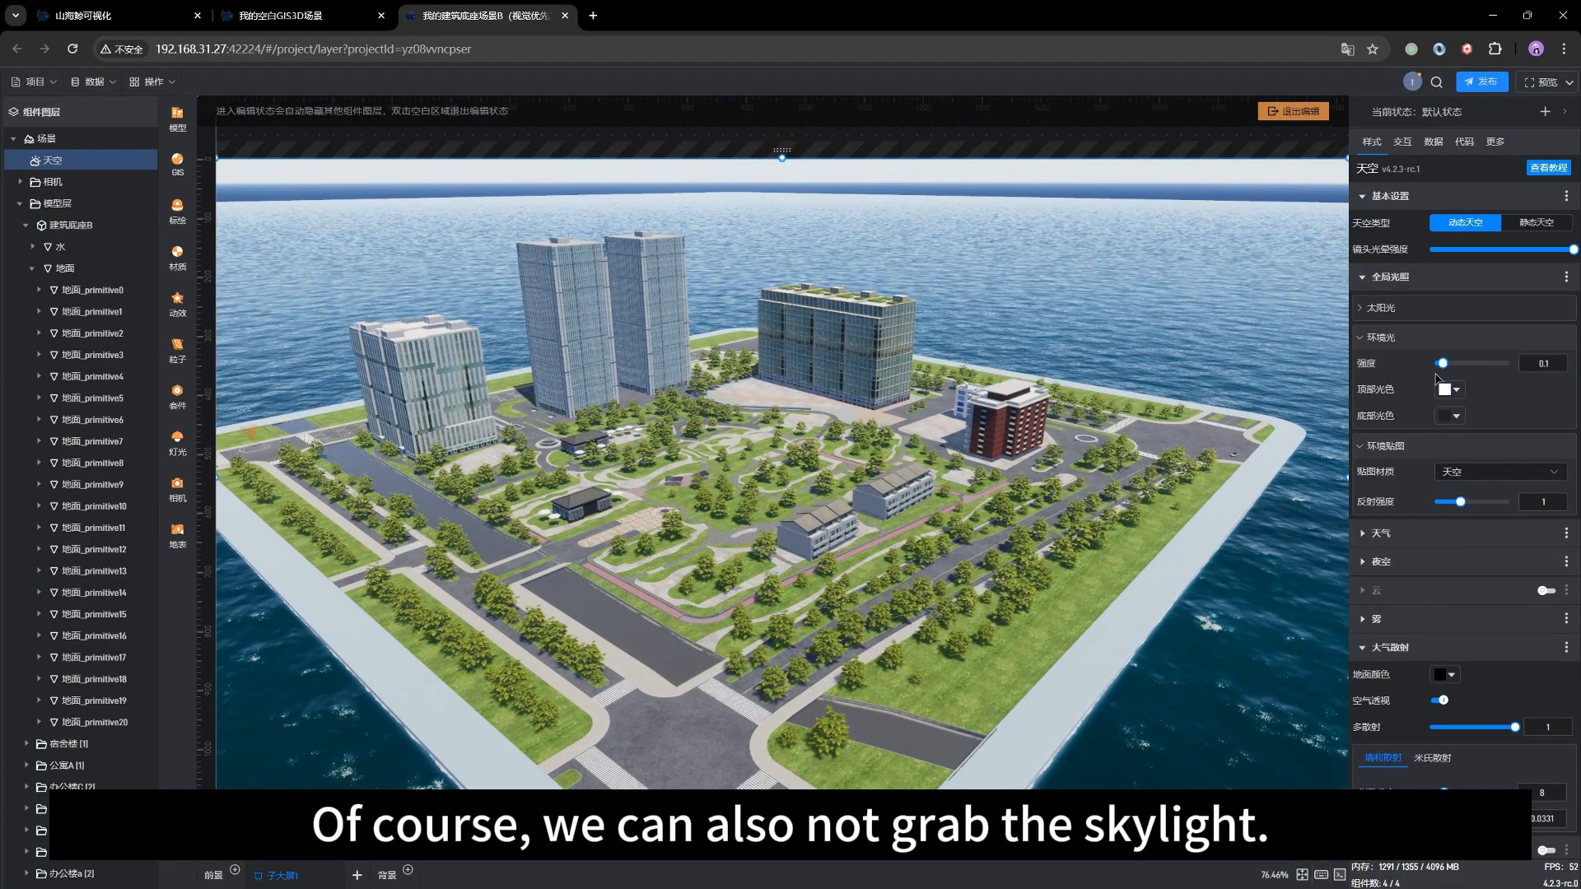
Collapse the ambient light settings and try to choose an HDR texture file as the environment map's material (贴图材质).
left_click(1391, 338)
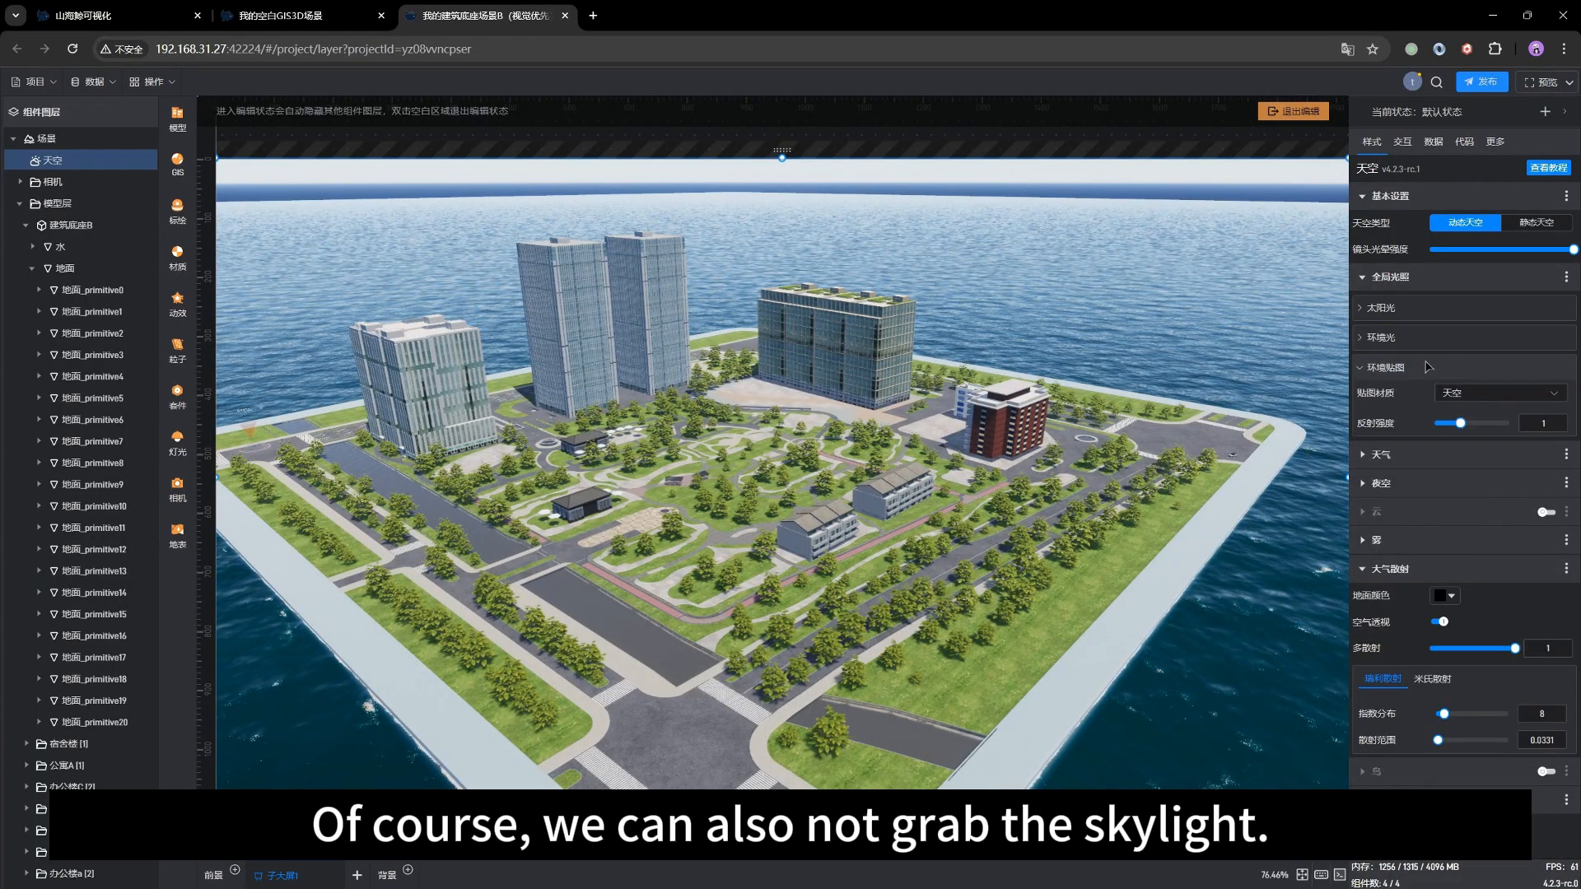
left_click(1499, 395)
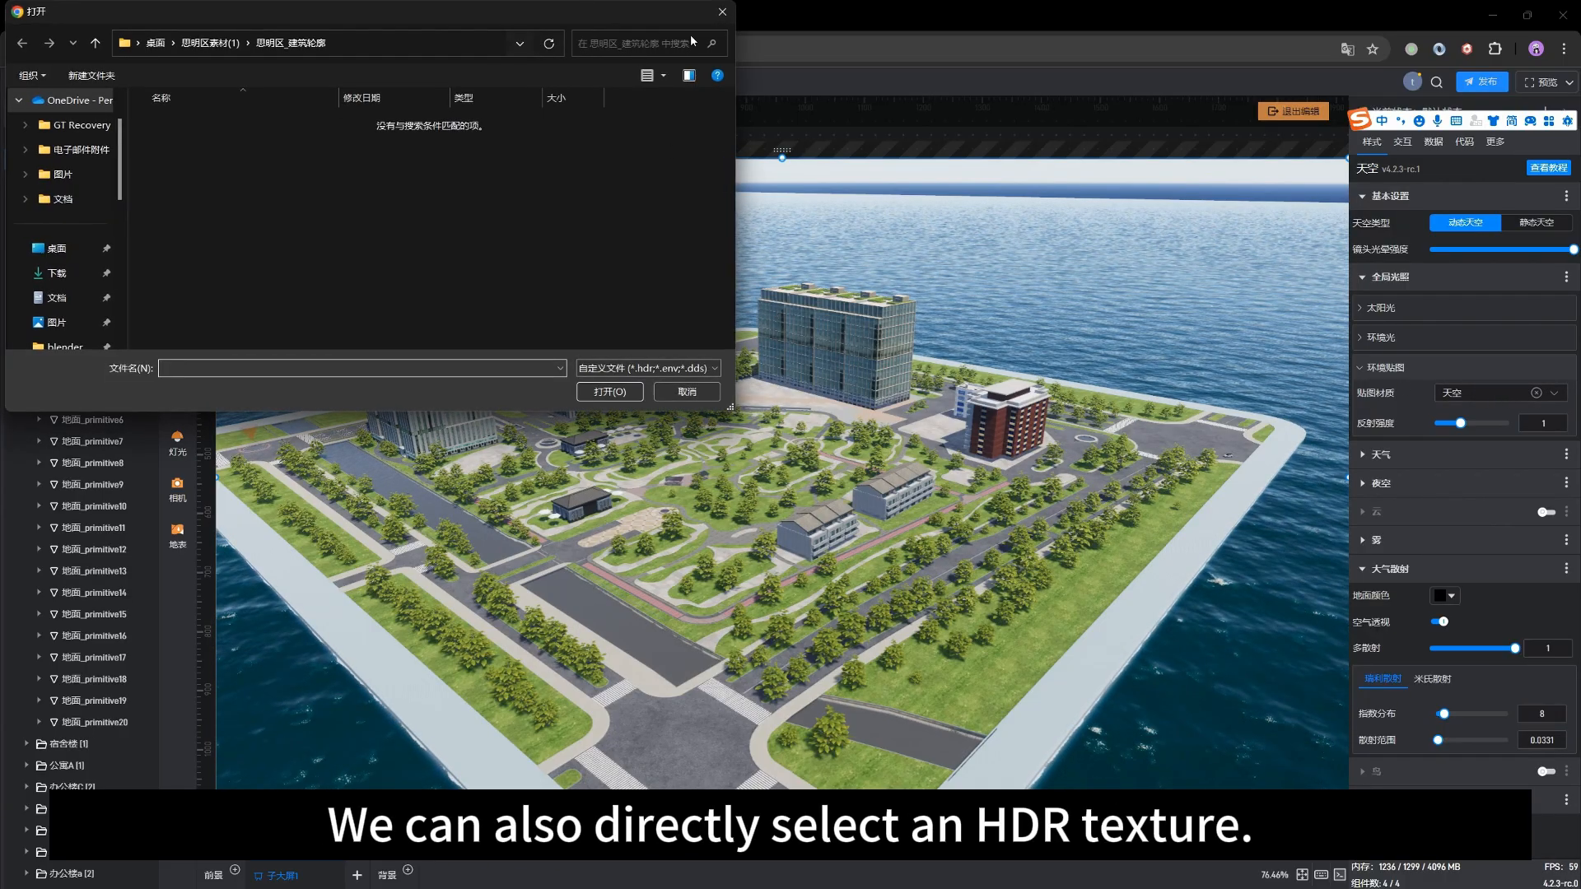
left_click(721, 13)
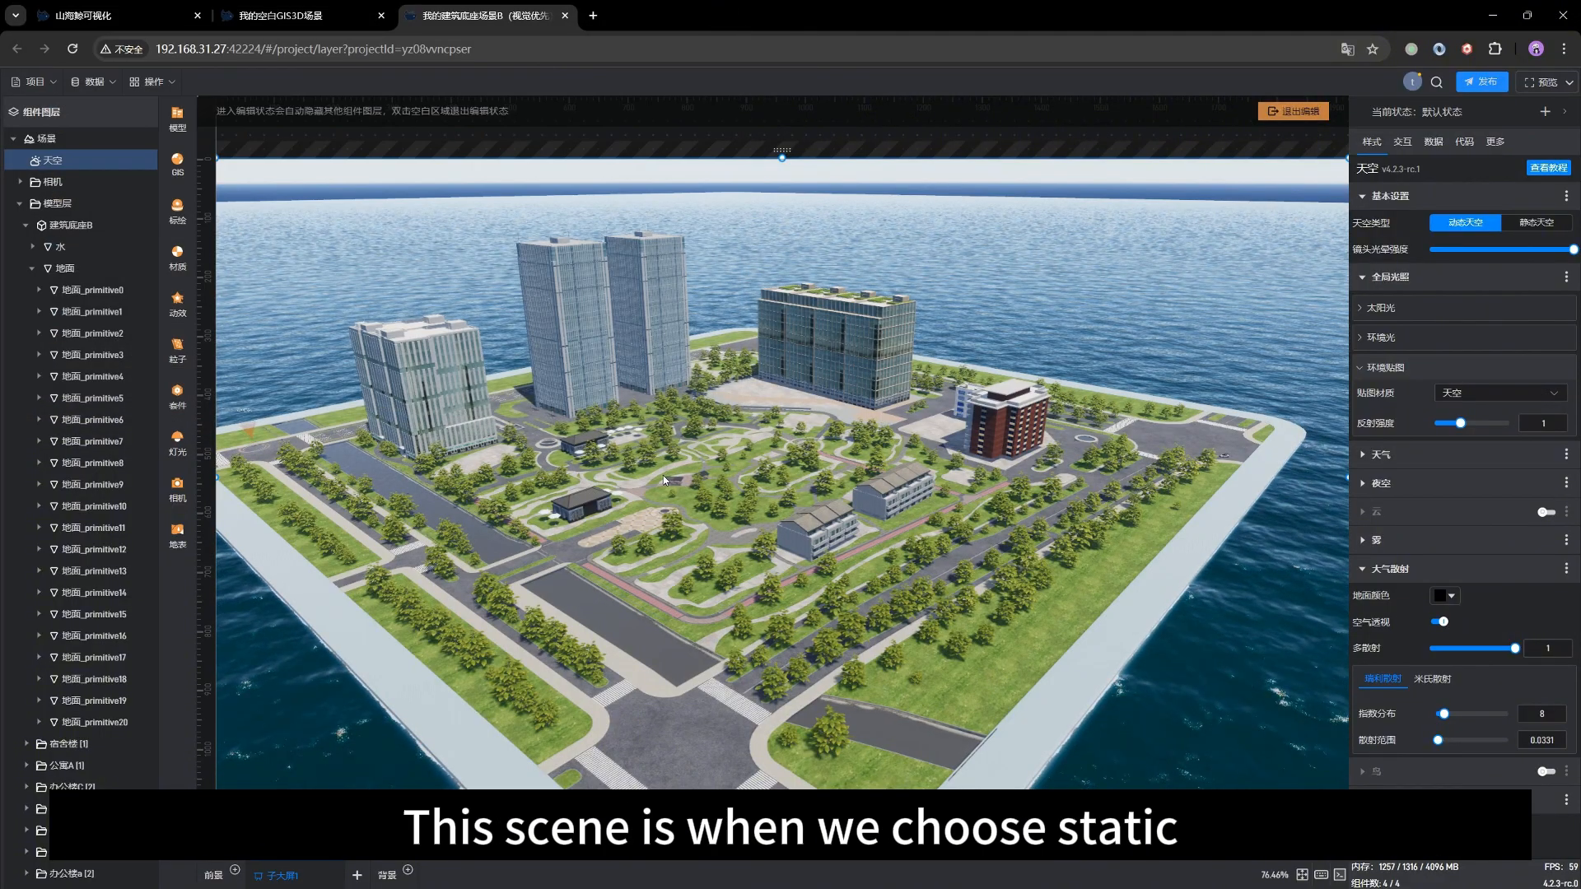
Set the environment map's reflection intensity (反射强度) to 3.
left_click_drag(882, 501, 998, 446)
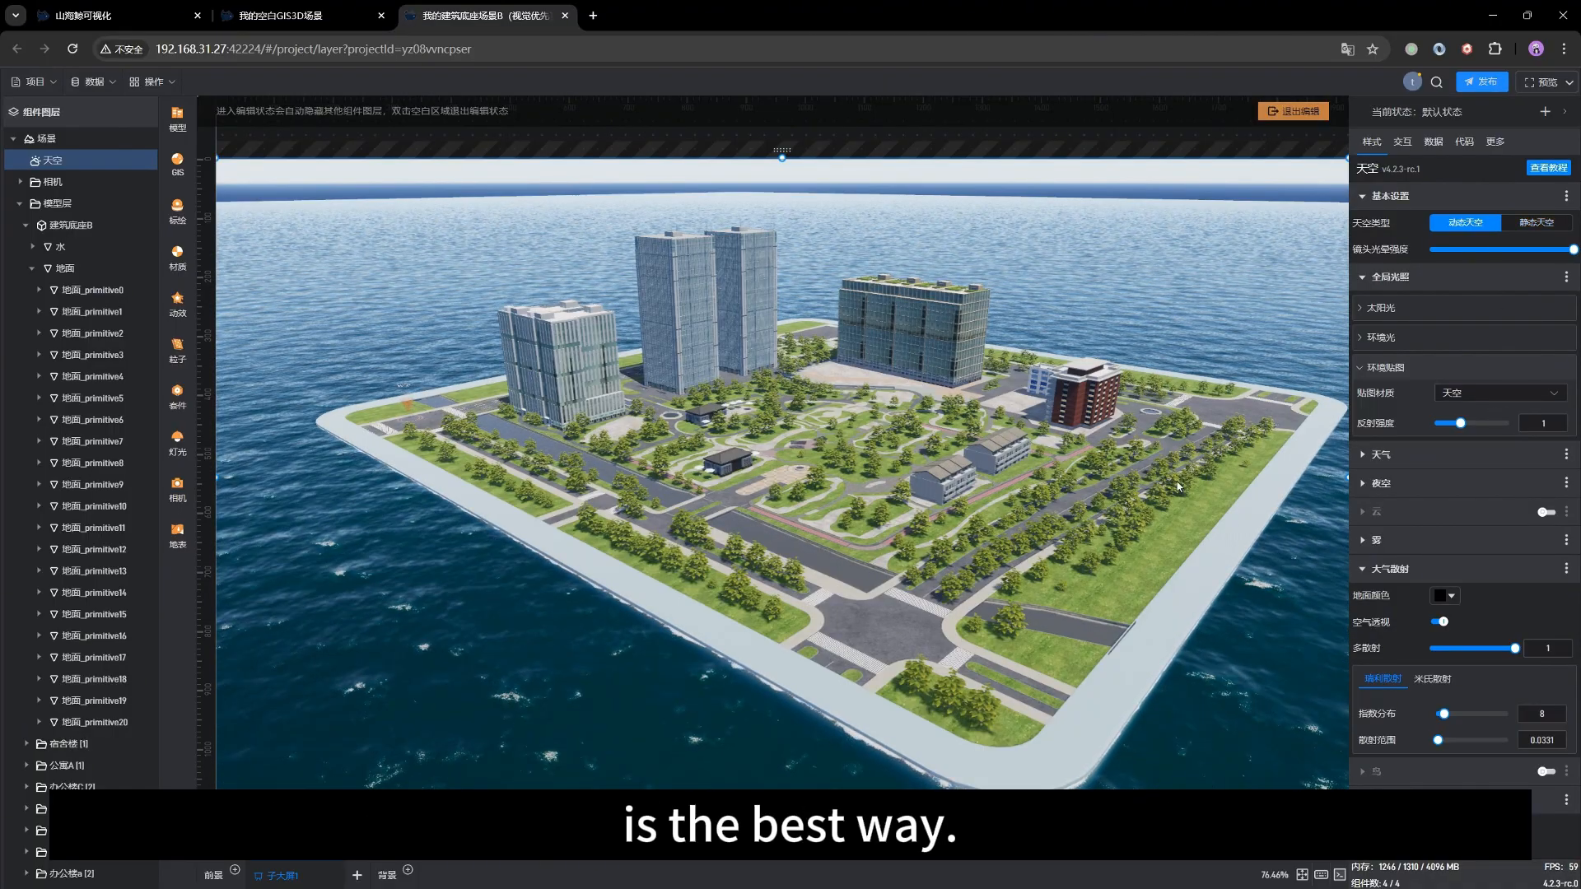
scroll(868, 509, "up", 3)
scroll(856, 512, "up", 2)
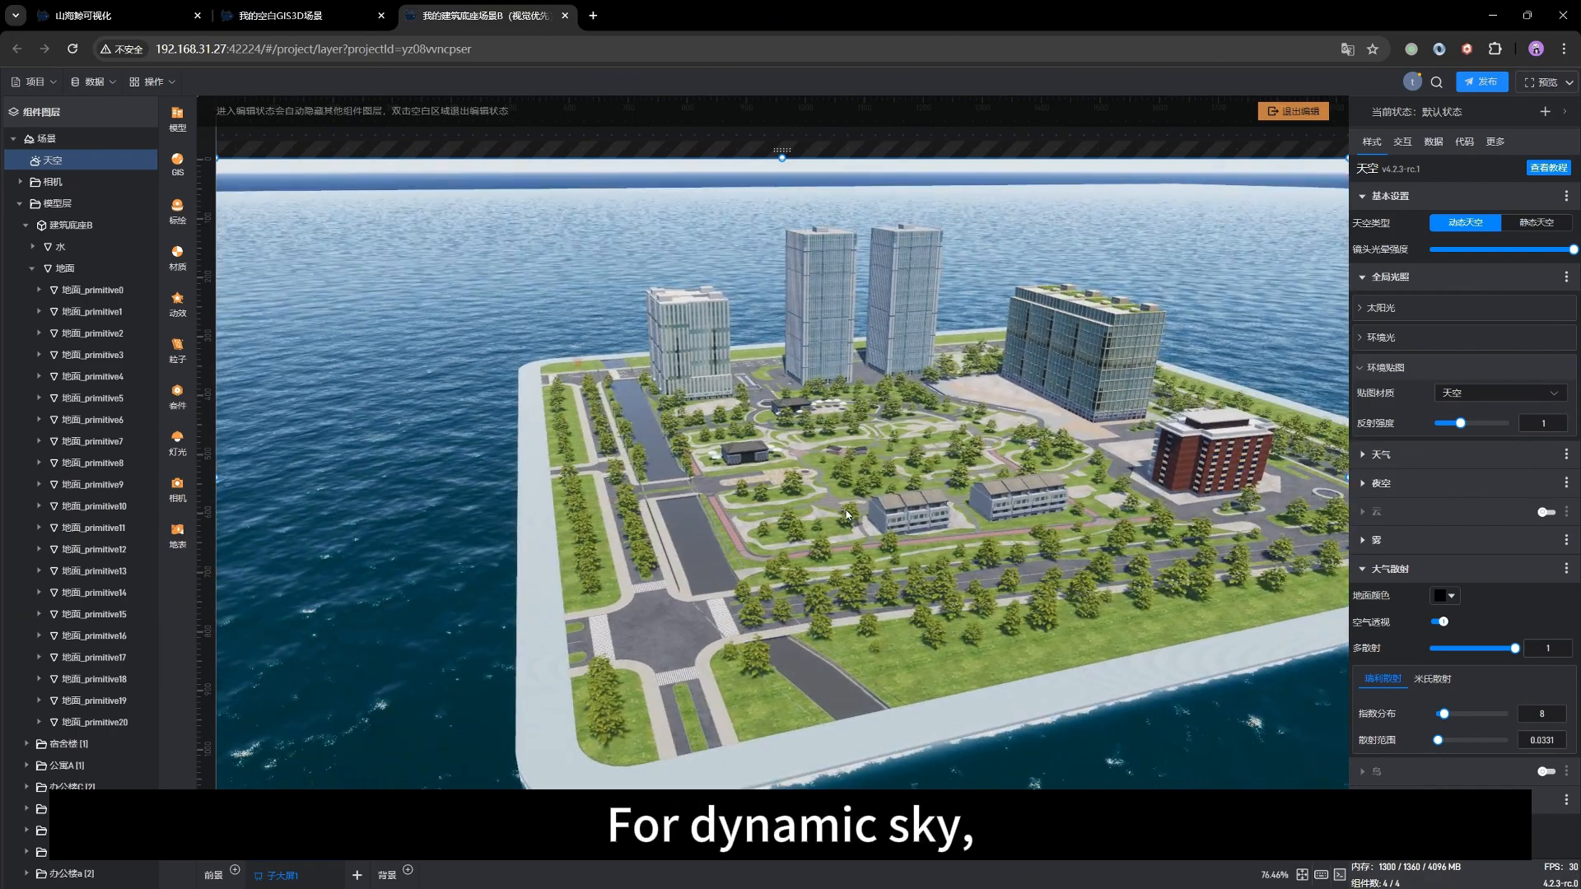
left_click_drag(871, 490, 818, 516)
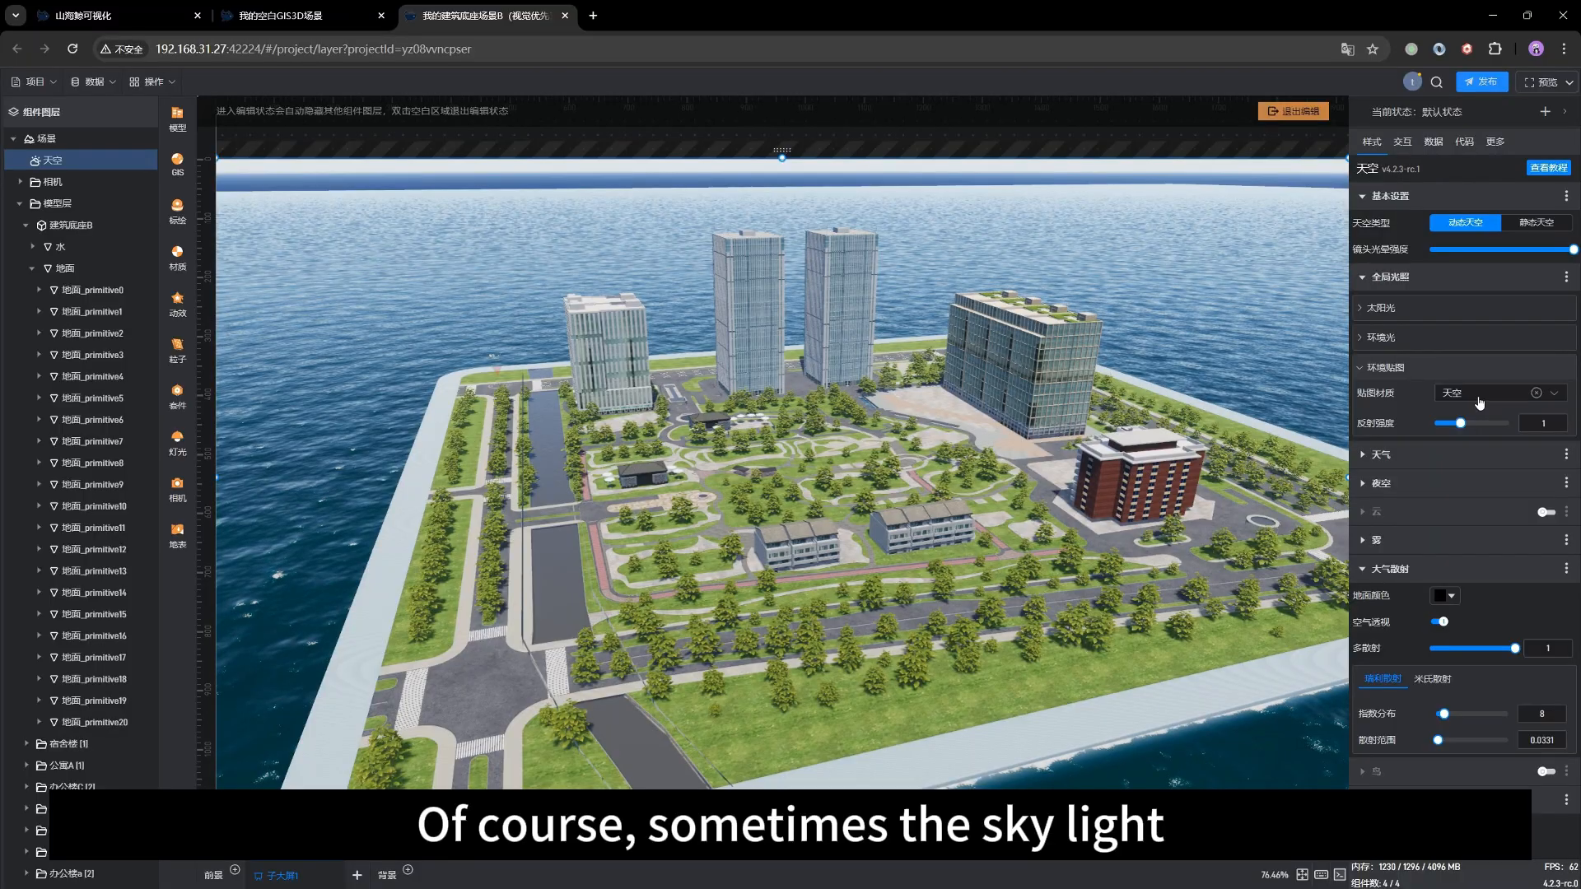
mouse_move(1457, 423)
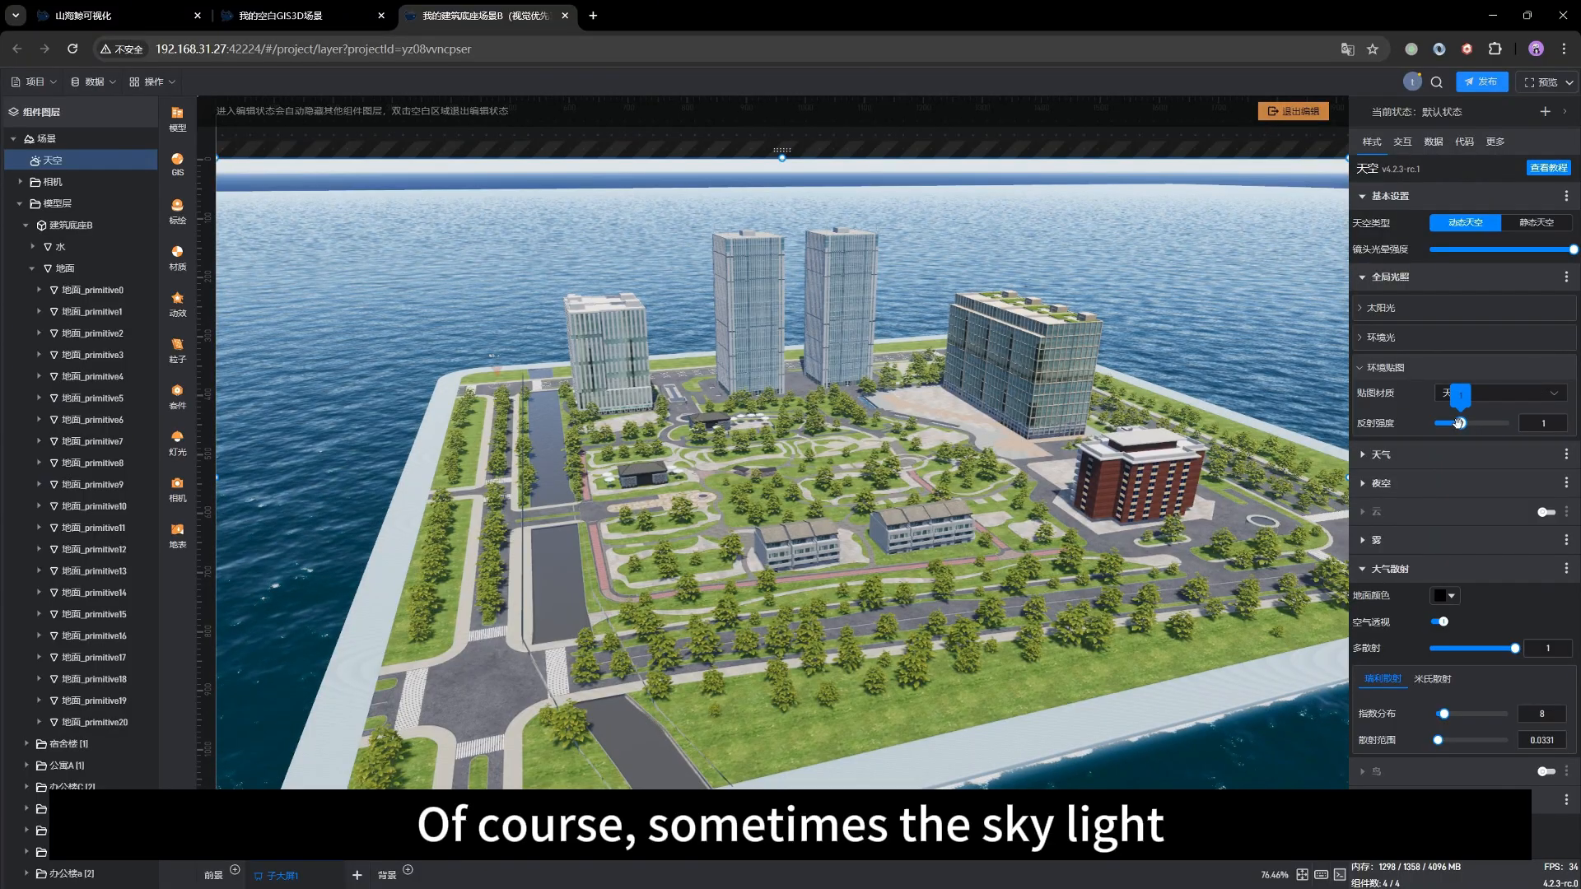
left_click_drag(862, 624, 914, 613)
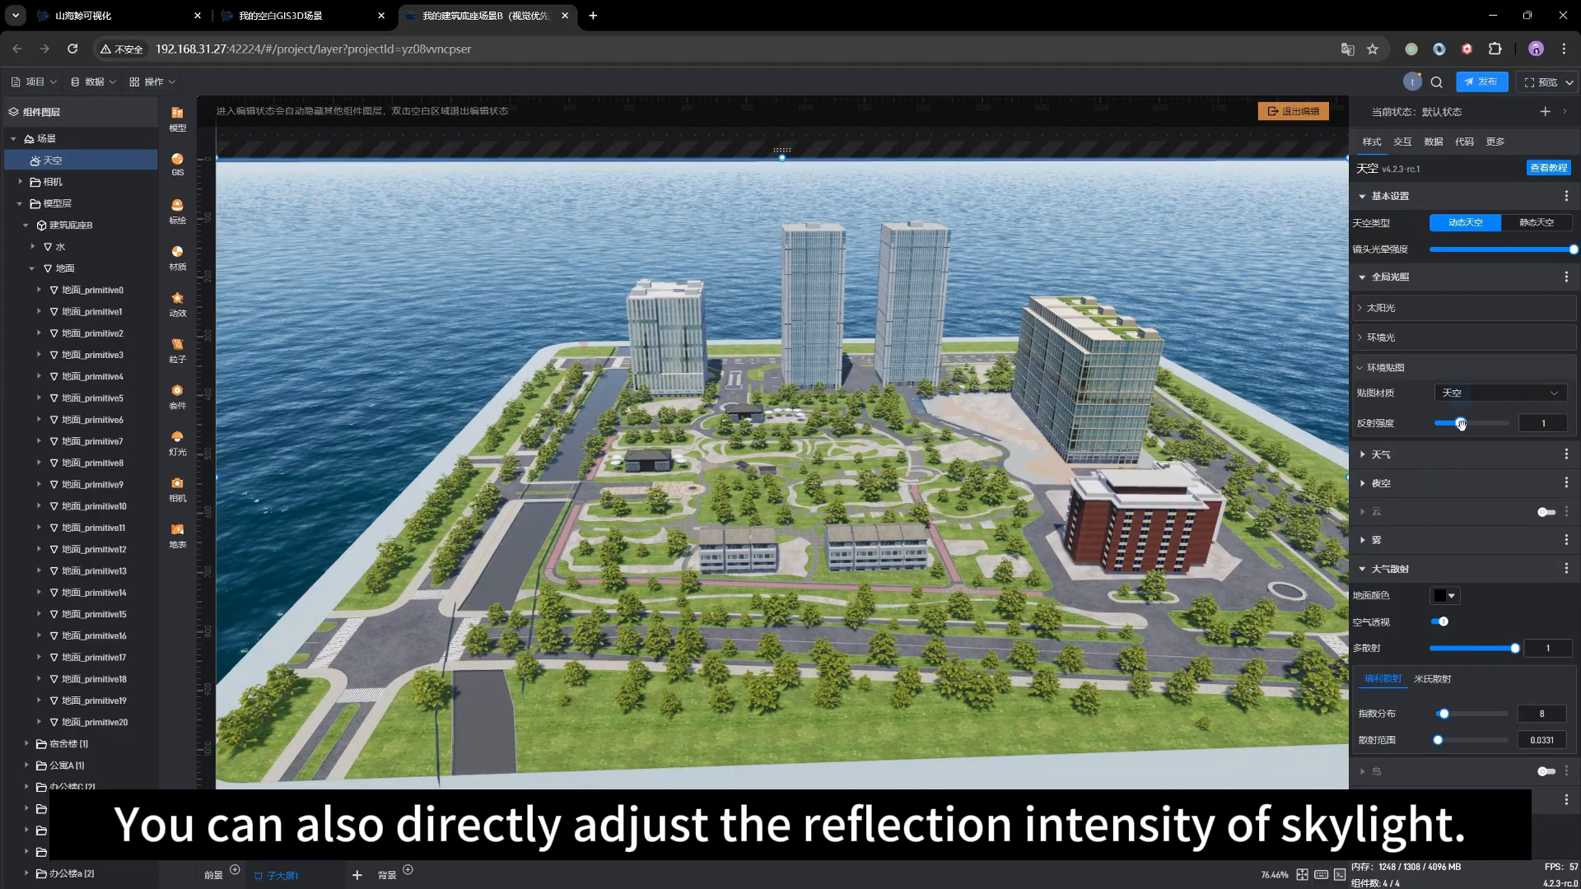
left_click_drag(1461, 424, 1510, 423)
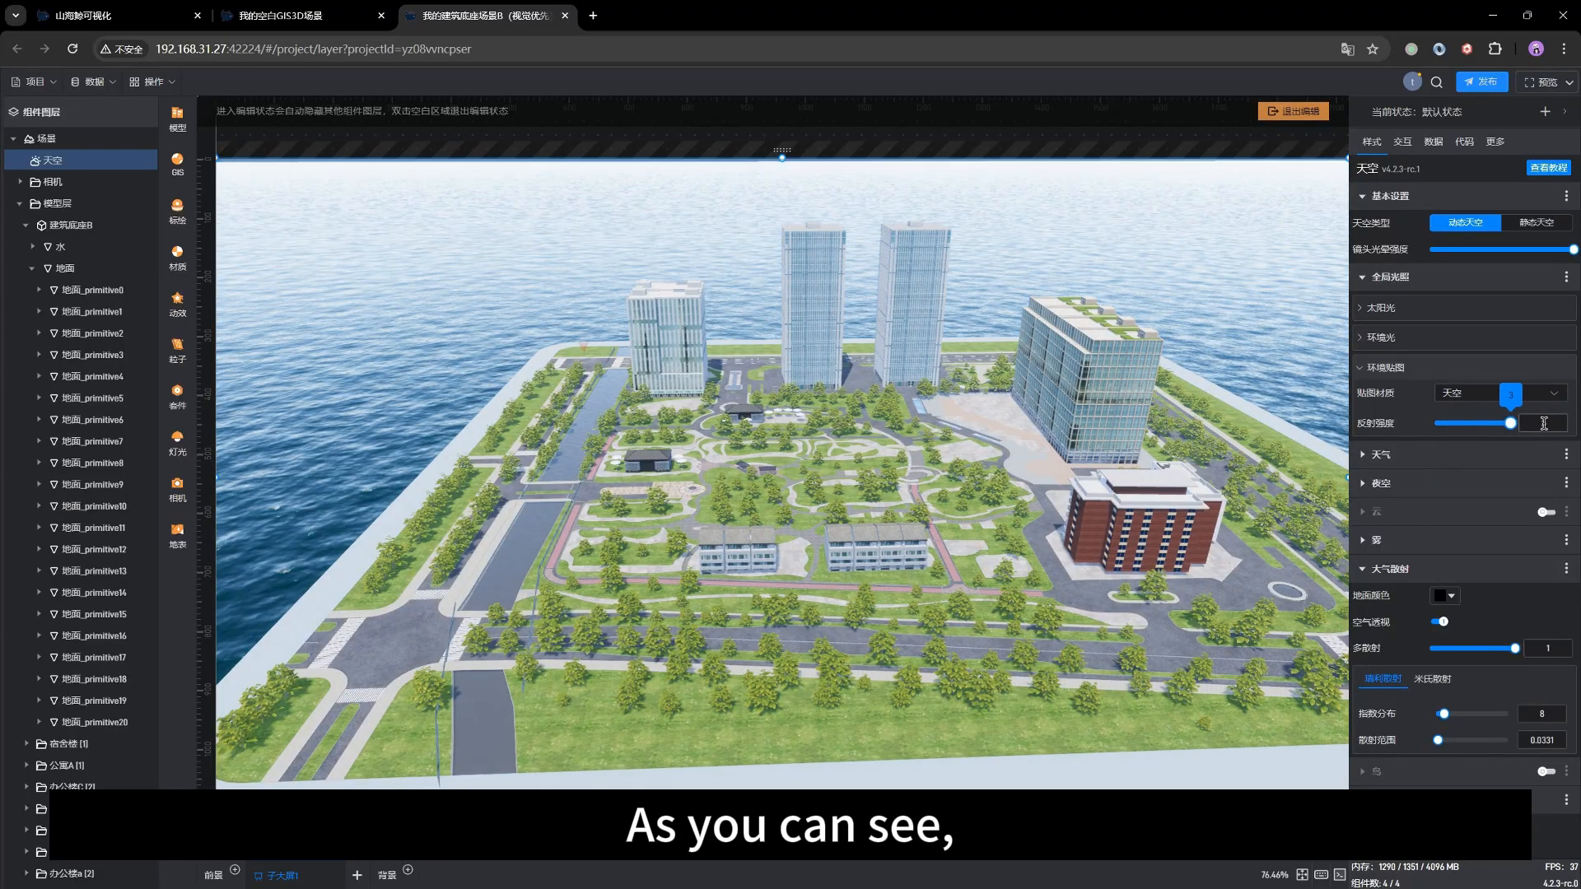
Set the environment map's reflection intensity (反射强度) to 1 and collapse the global lighting settings (全局光照).
left_click(1525, 424)
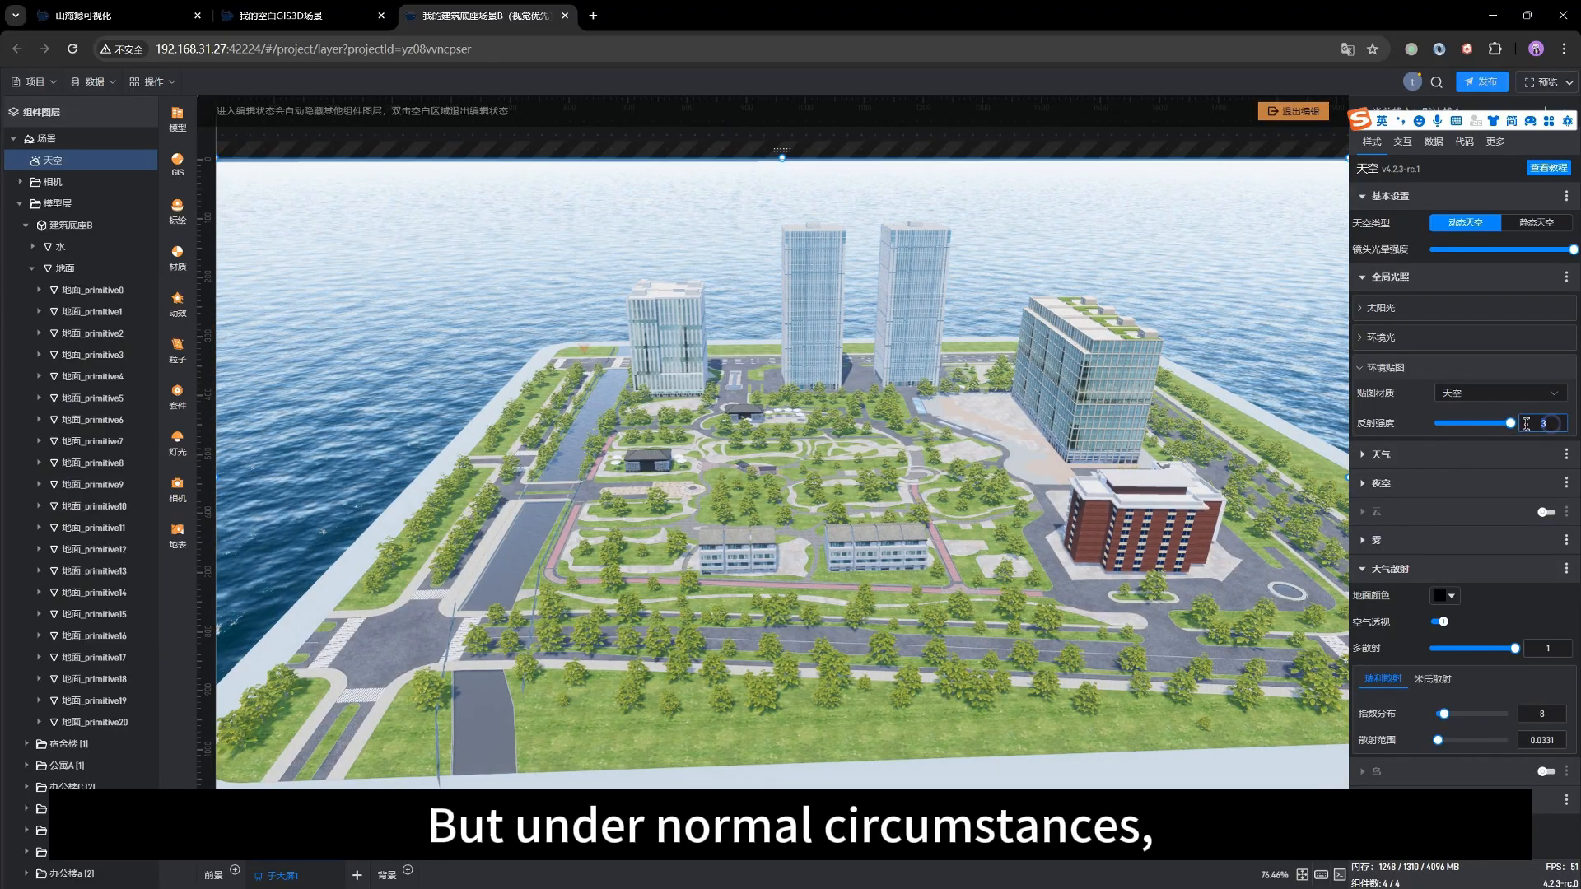
key("BackSpace")
type("1")
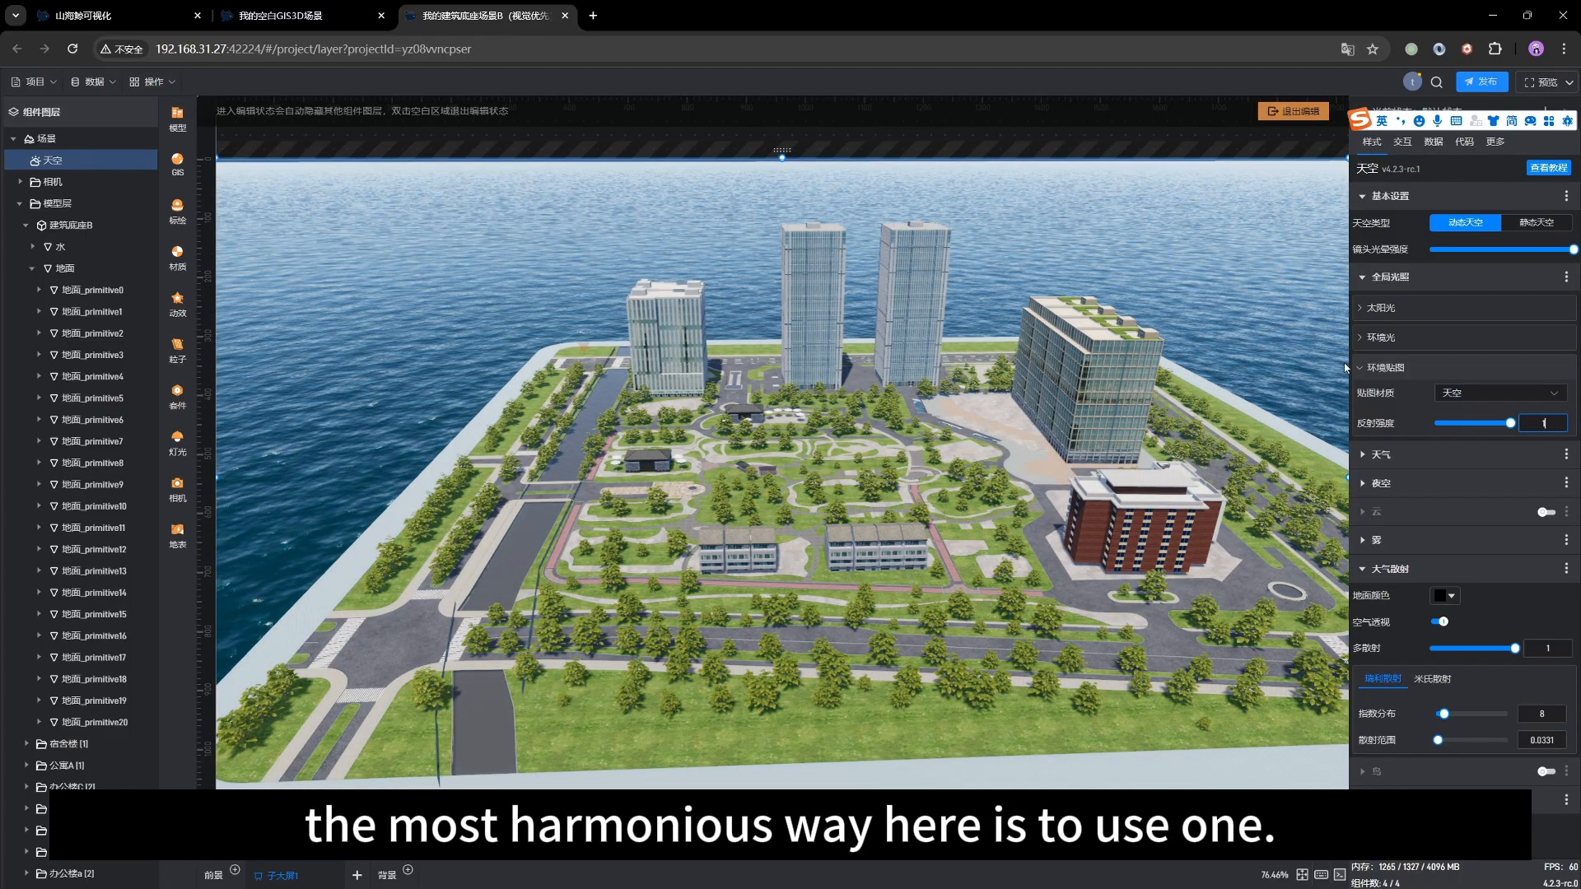
left_click(1386, 368)
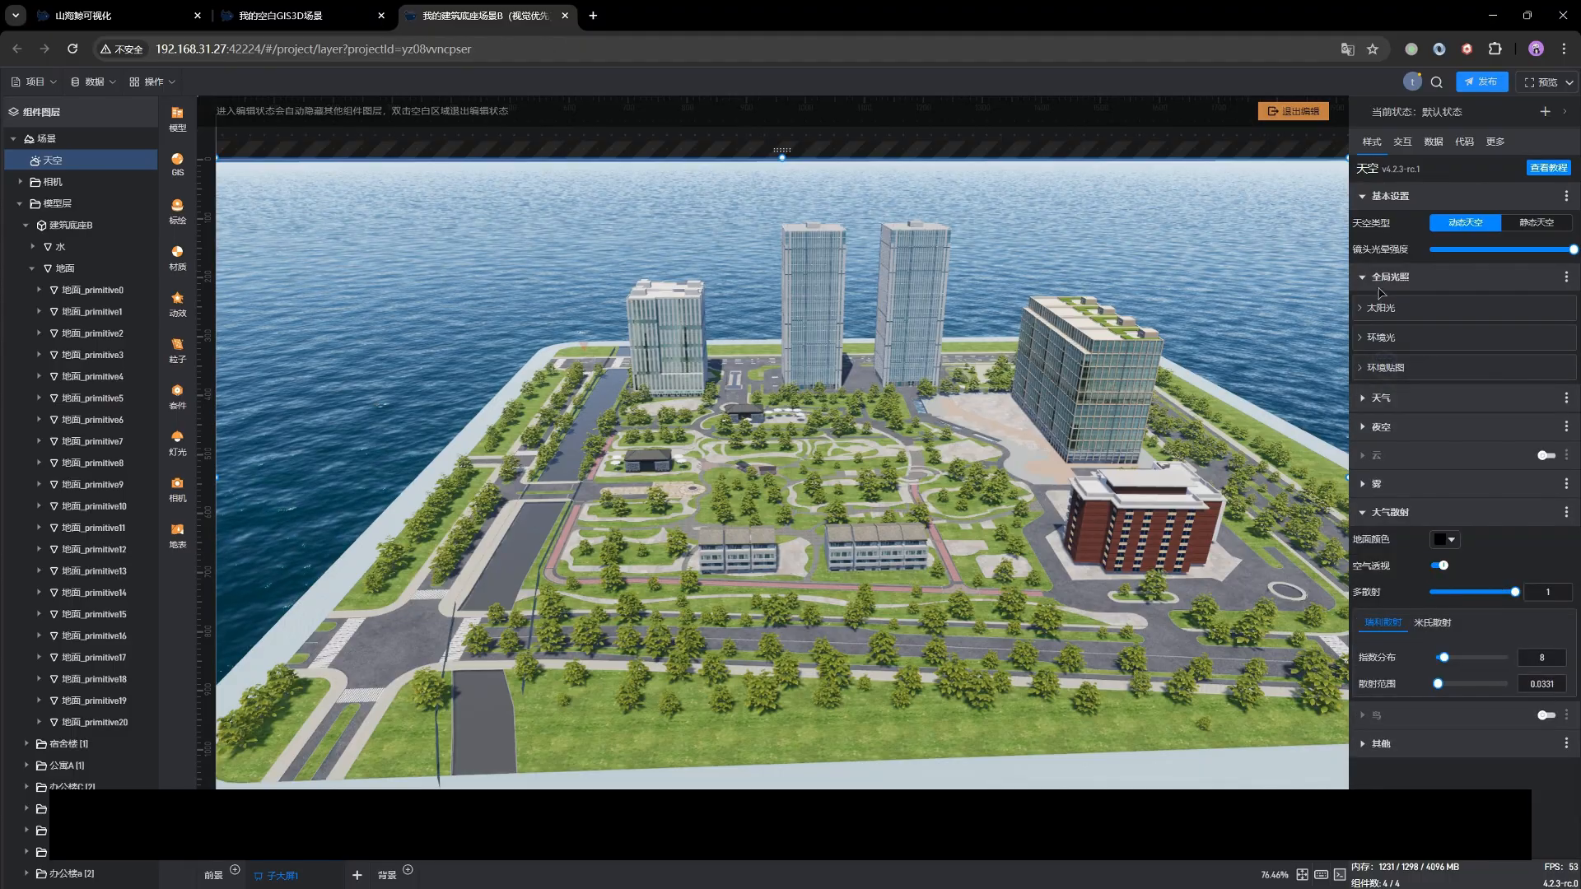
left_click(1383, 278)
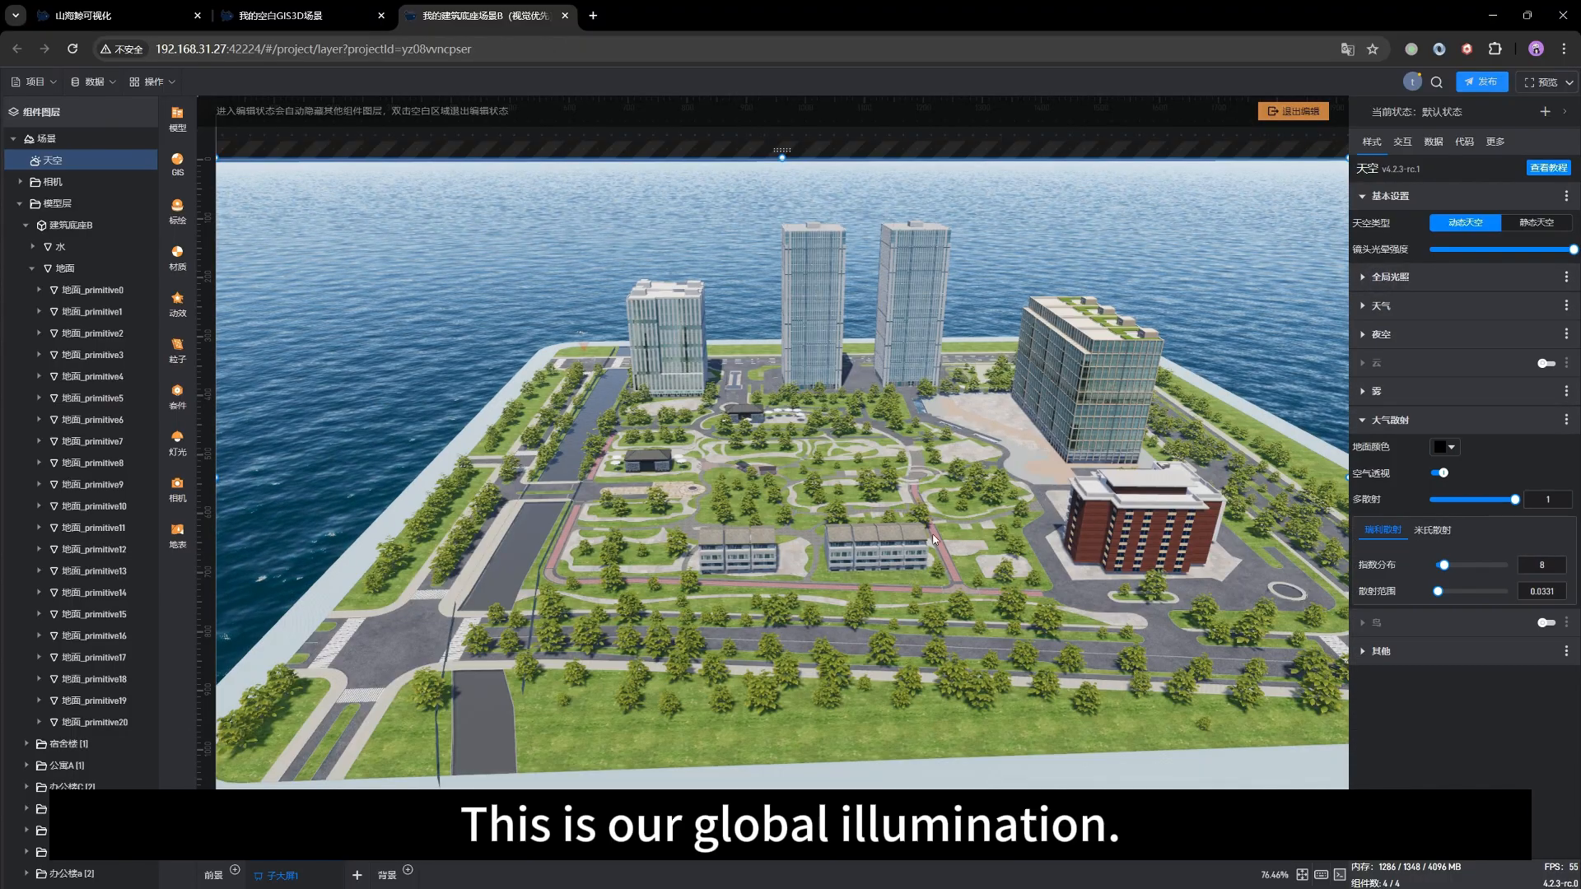
Preview the scene's dusk and night lighting with the time of day (一天时间) at 16.91 and 22.2, and set the time to 10.97.
left_click_drag(925, 535, 913, 501)
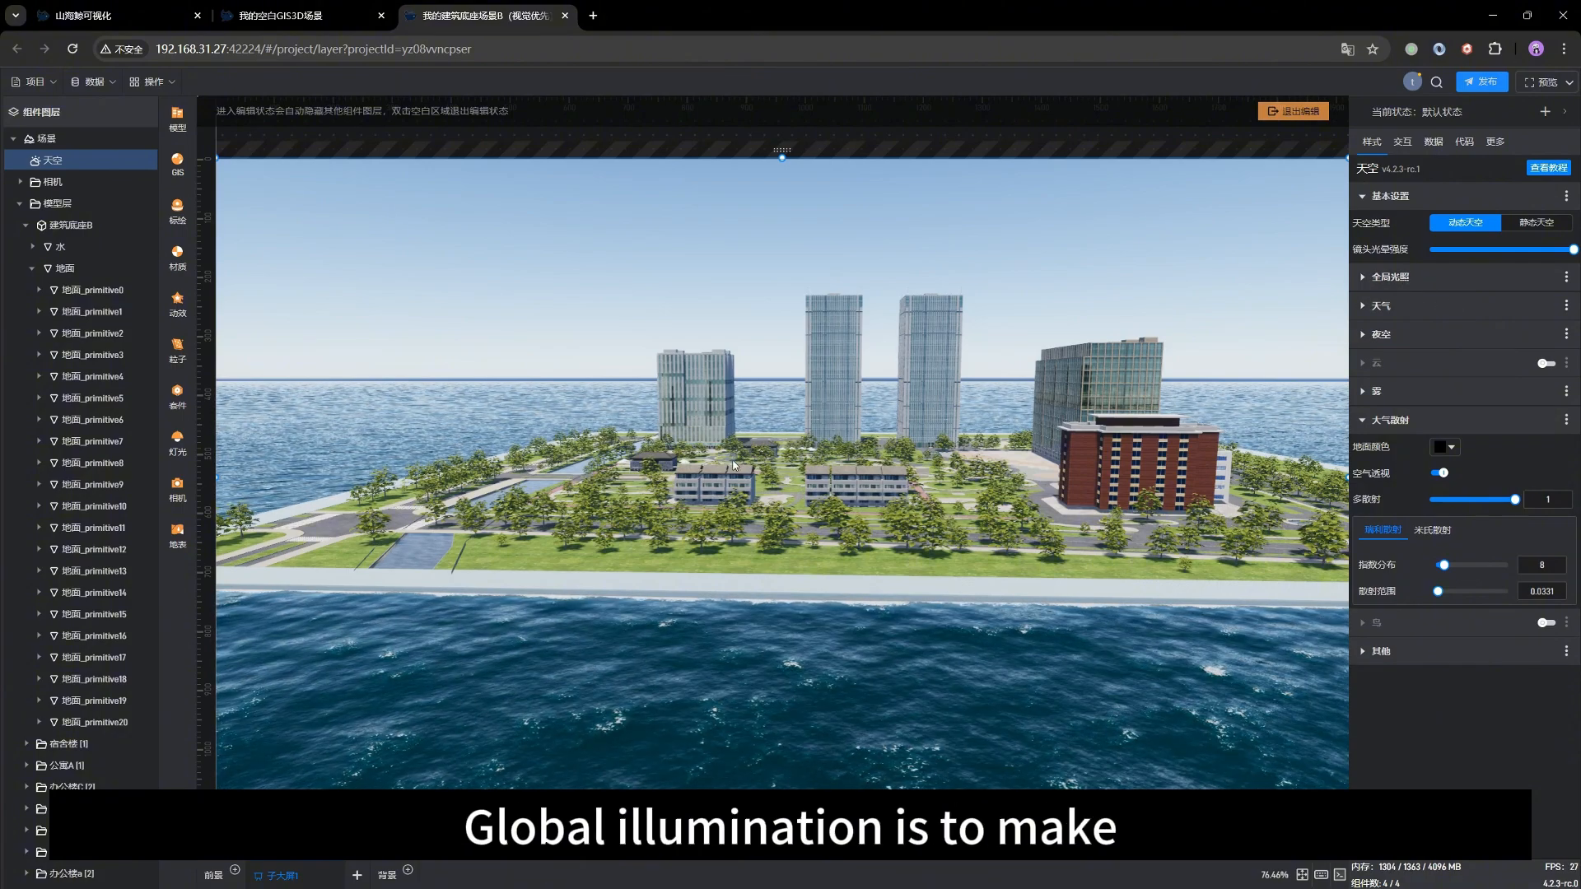
left_click_drag(955, 370, 837, 515)
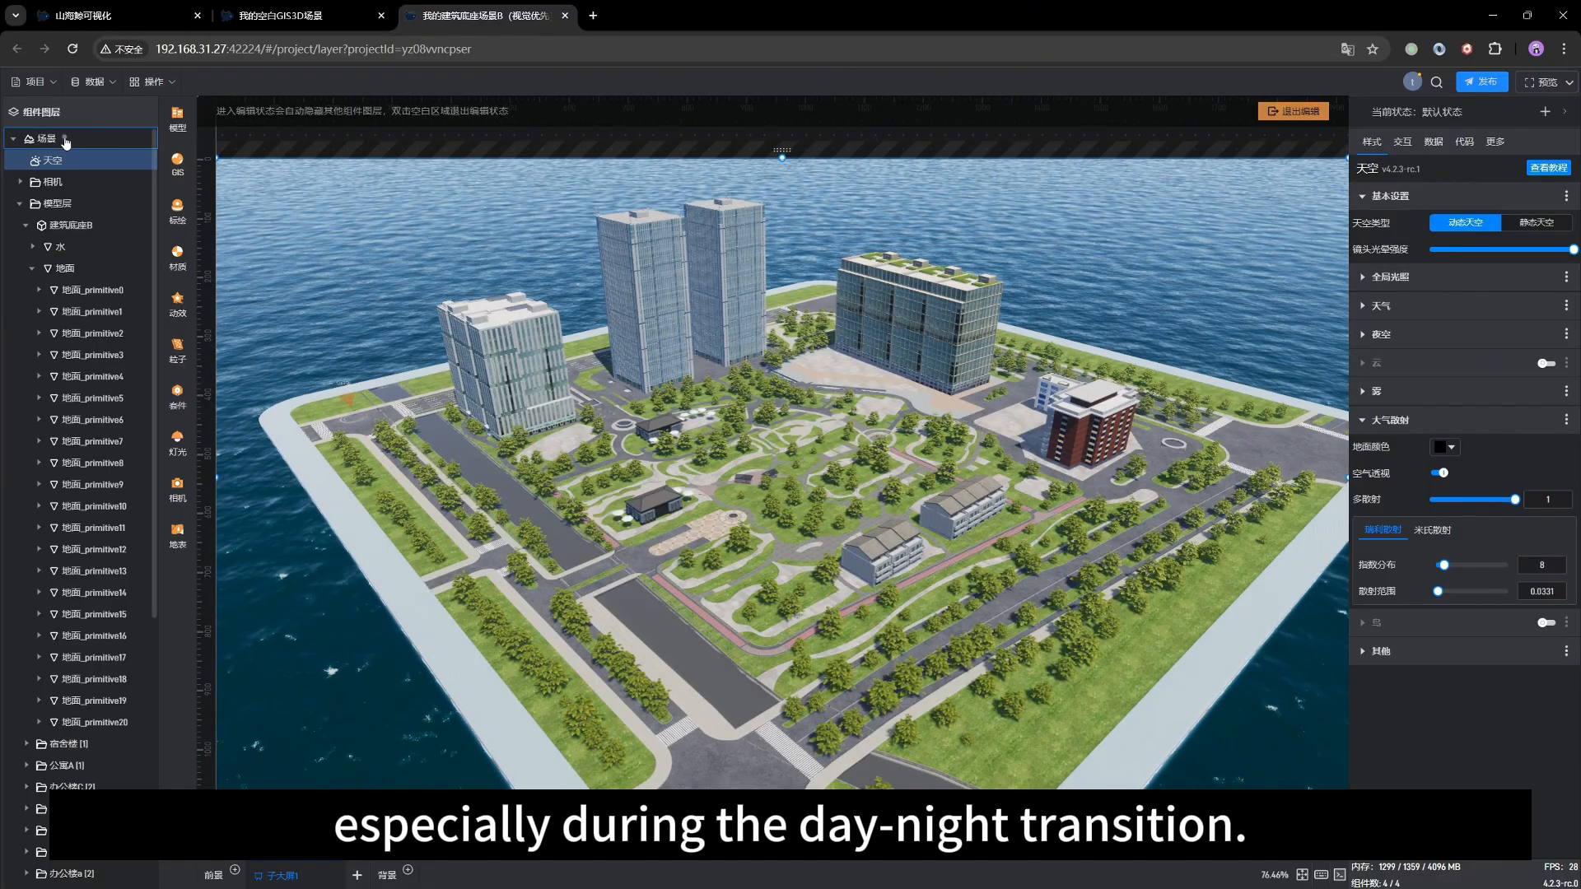
left_click(100, 140)
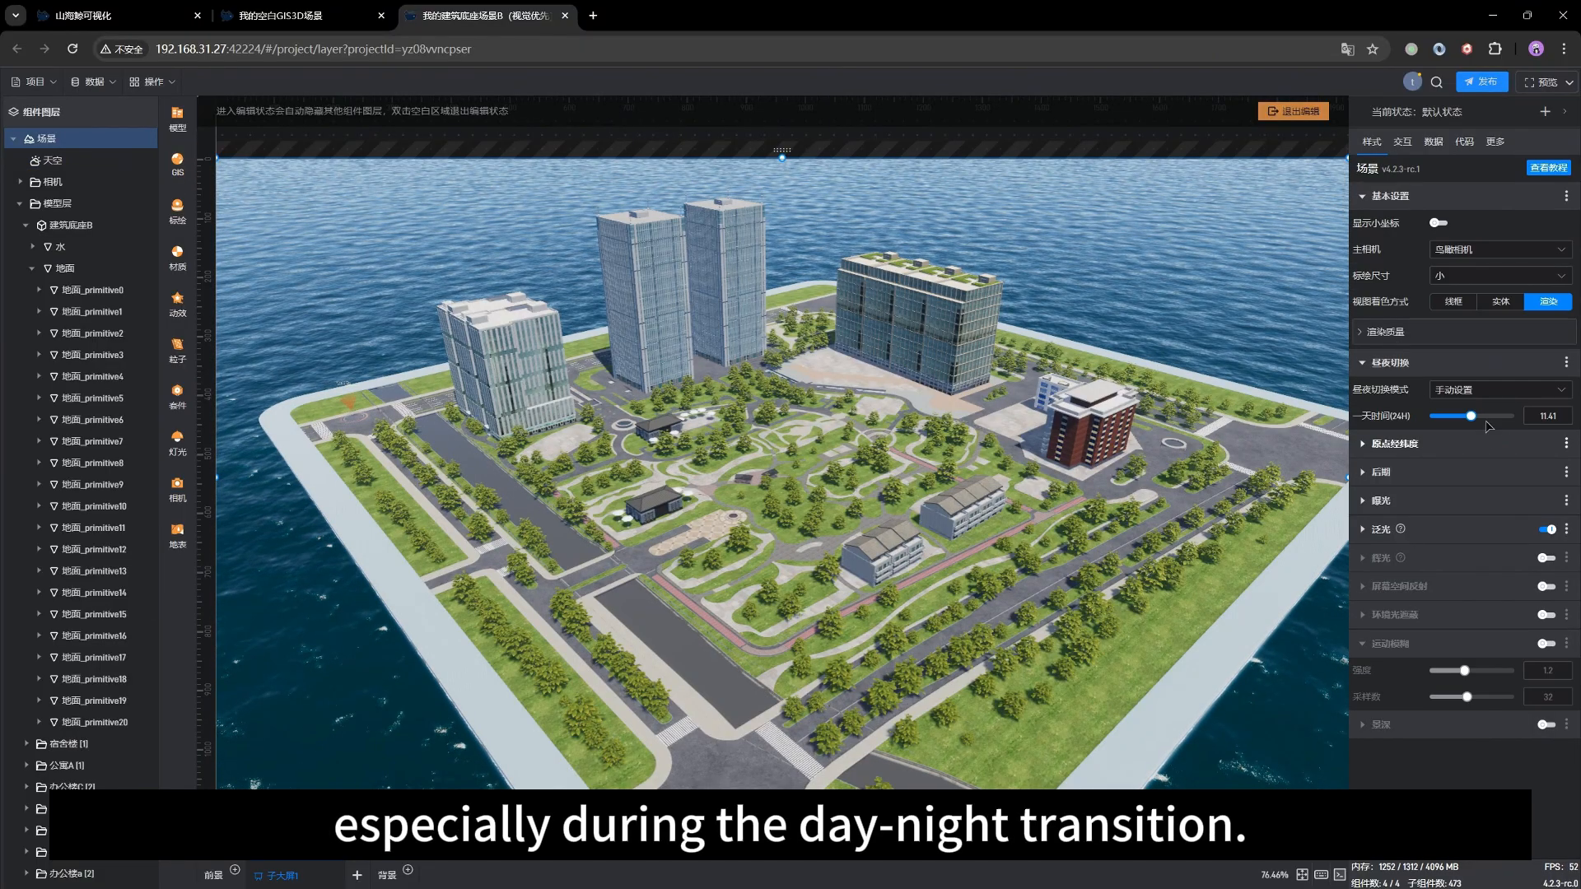
left_click_drag(1471, 416, 1492, 416)
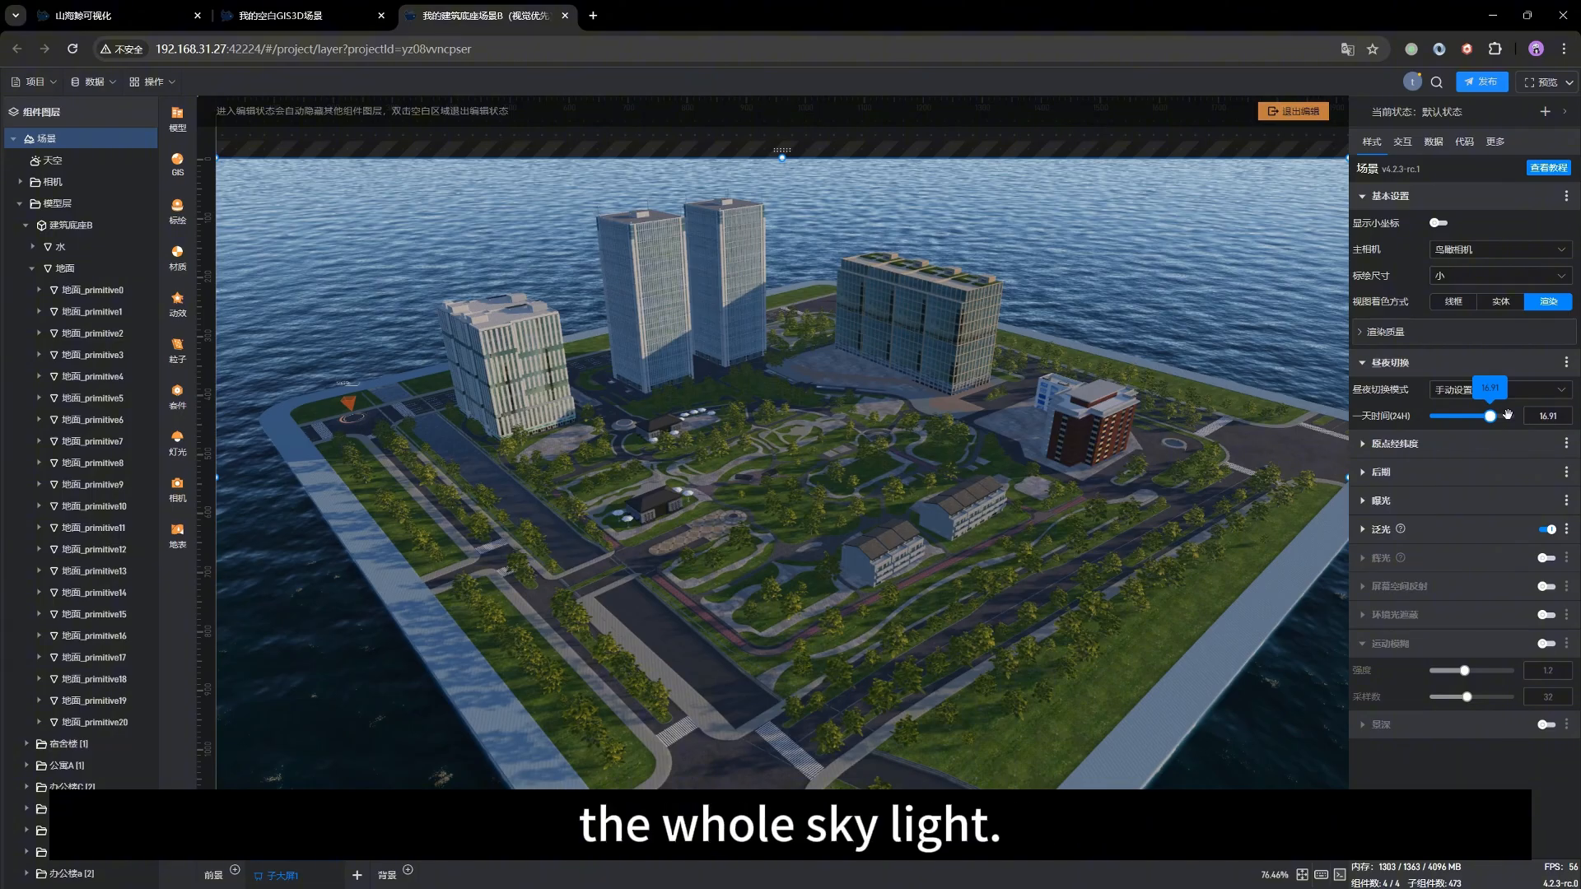
left_click(1506, 416)
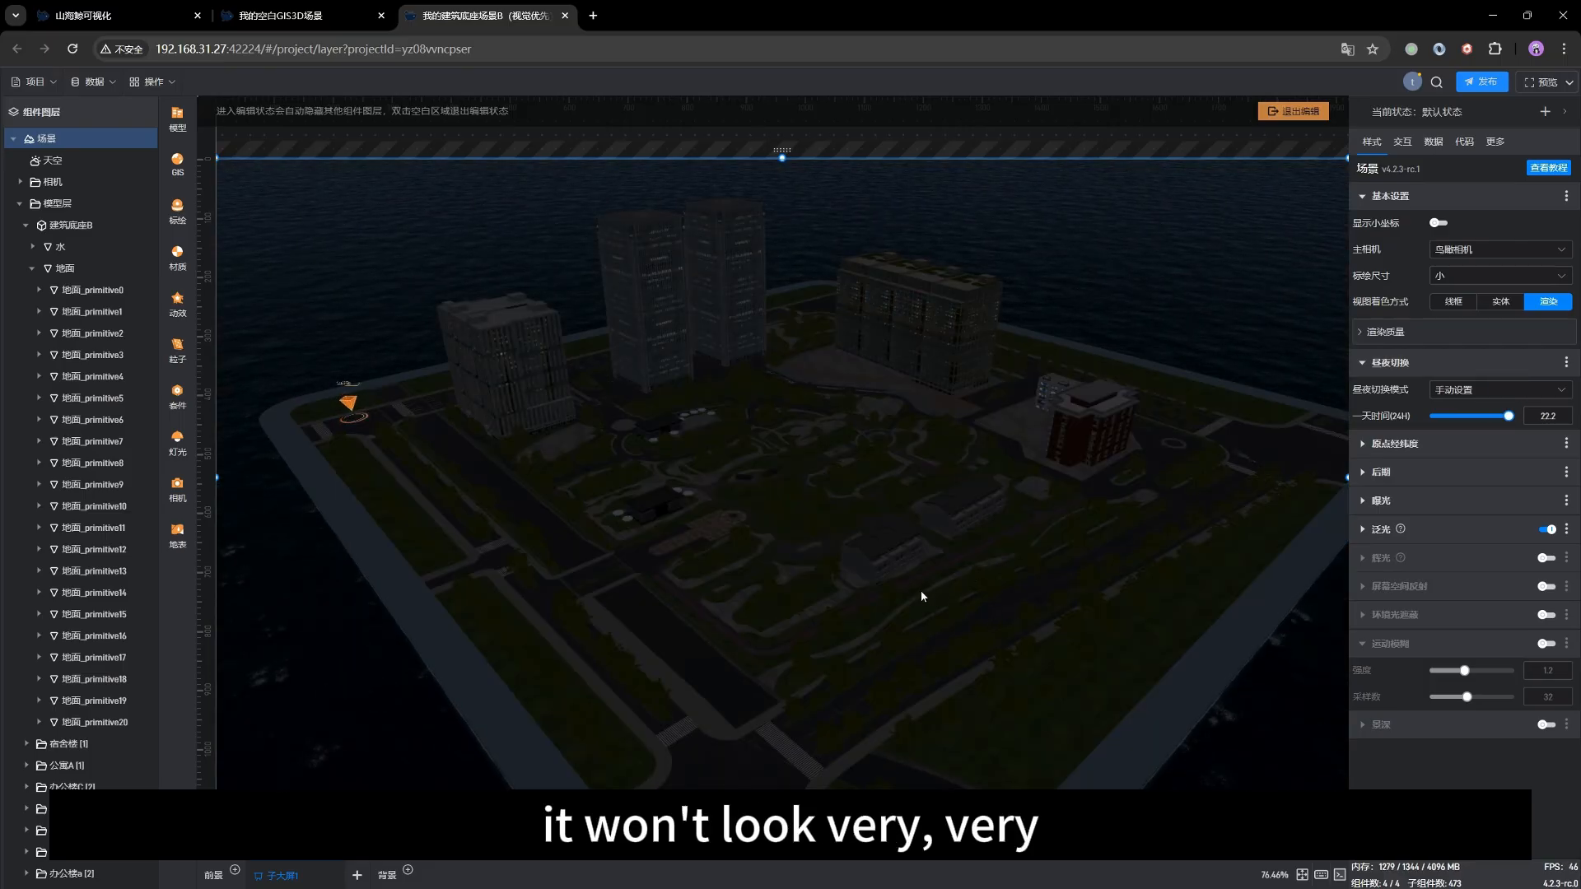
left_click_drag(921, 591, 881, 591)
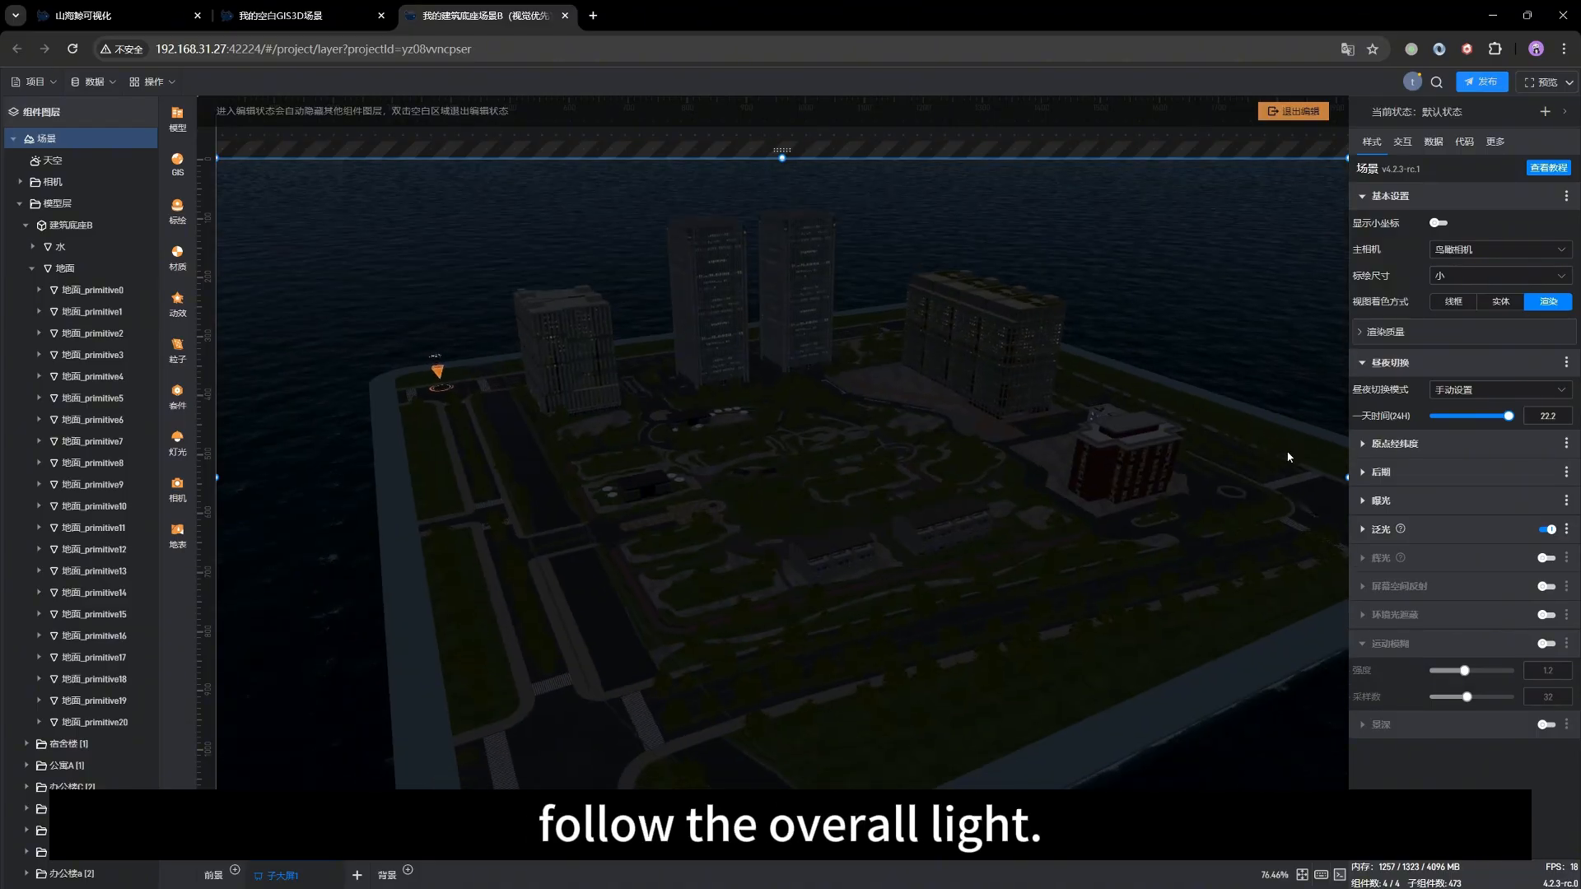
left_click(1467, 415)
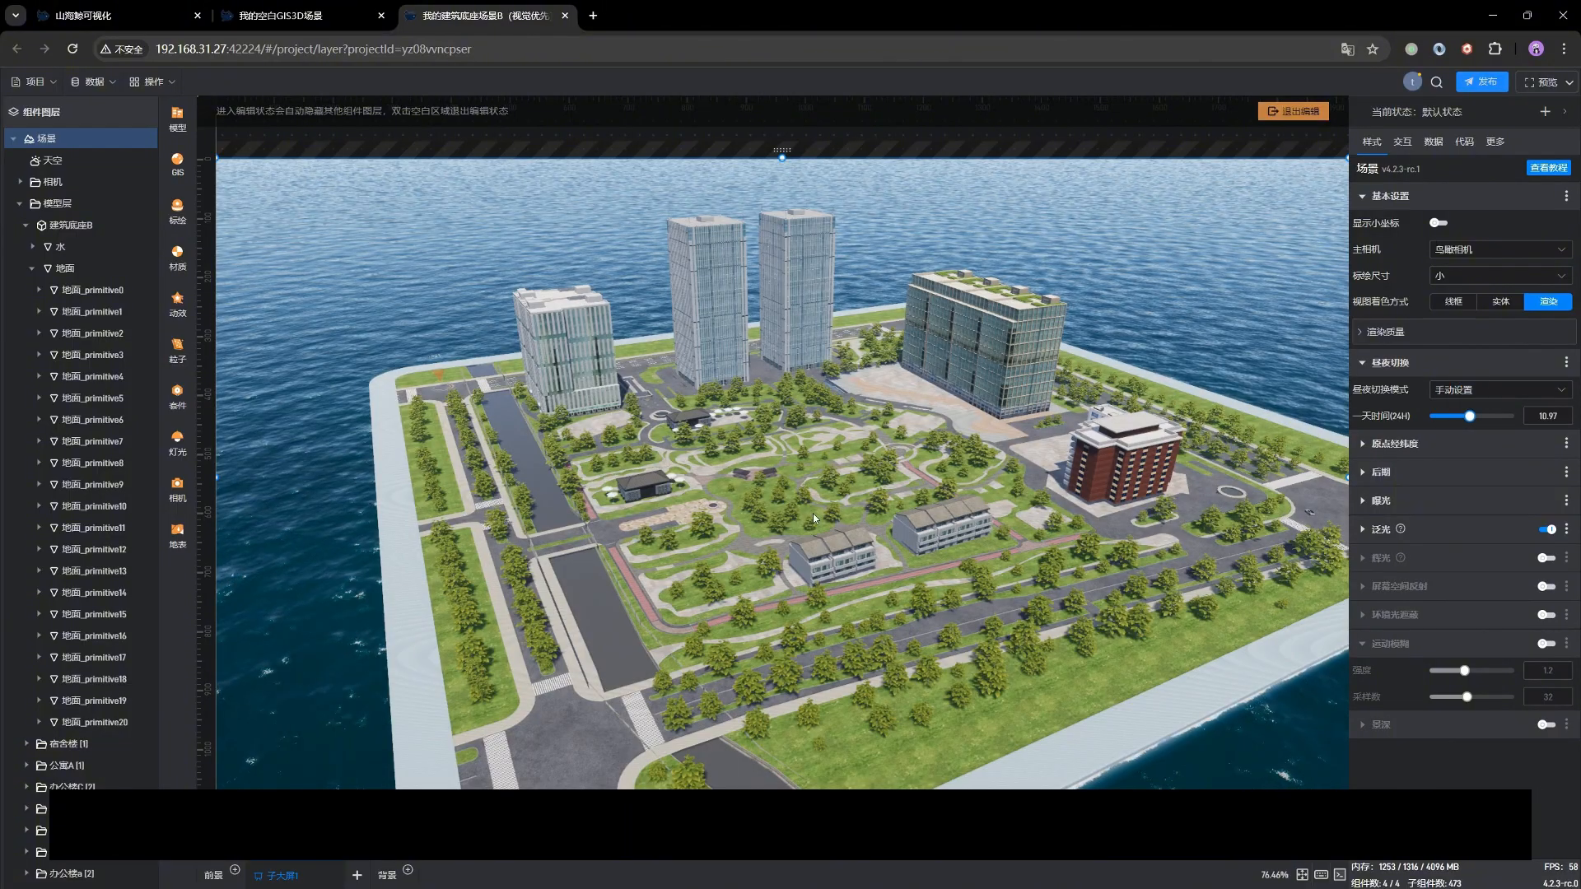
left_click_drag(842, 479, 871, 487)
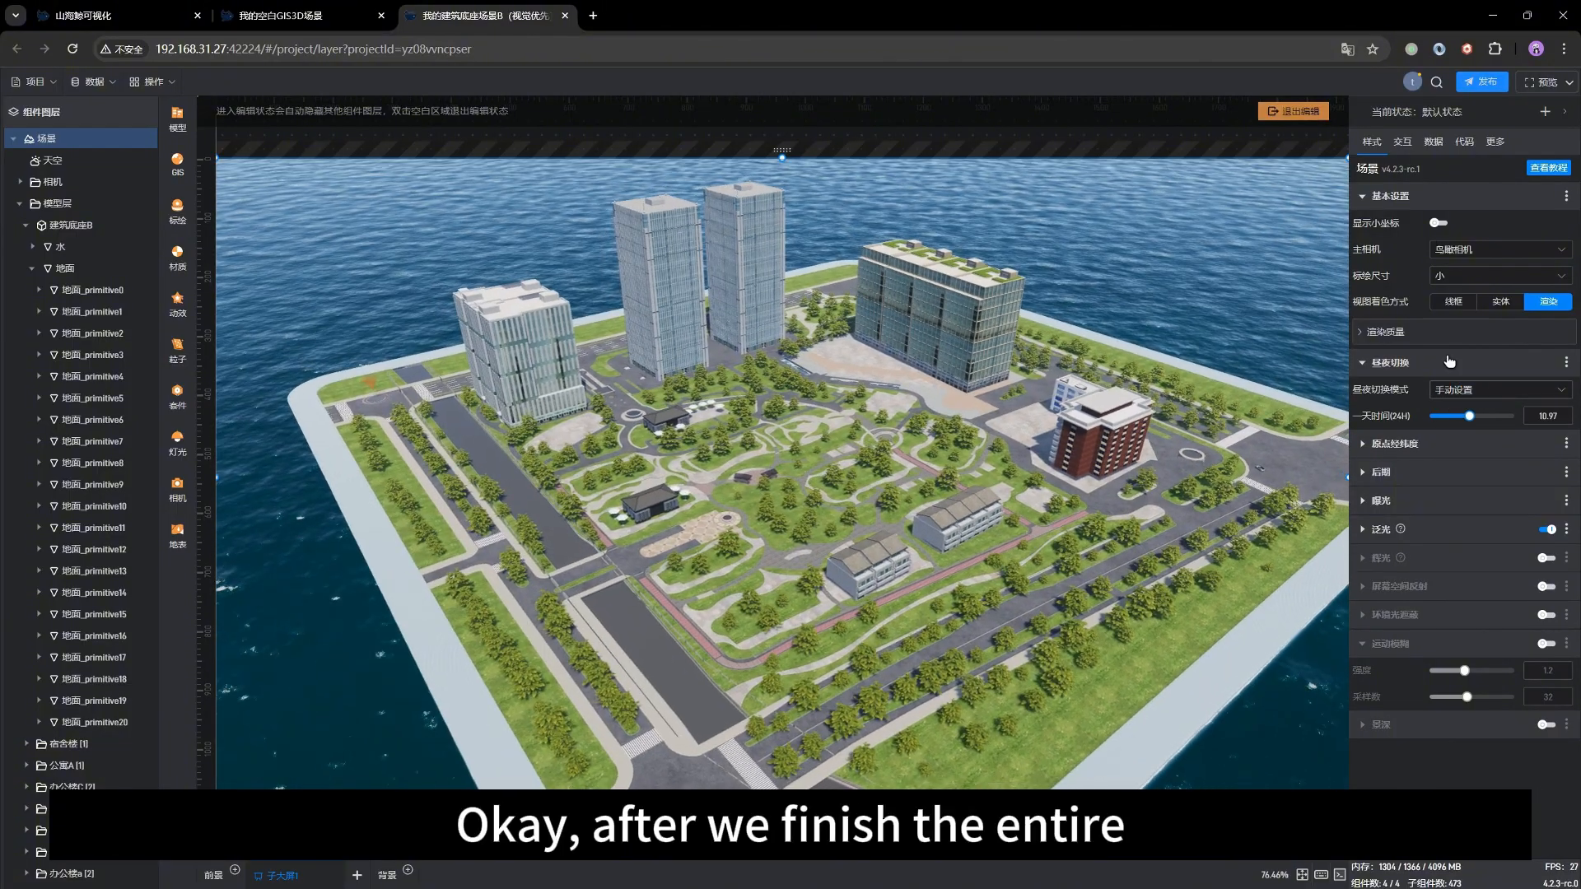
Open the weather settings (天气) of the sky.
left_click(48, 160)
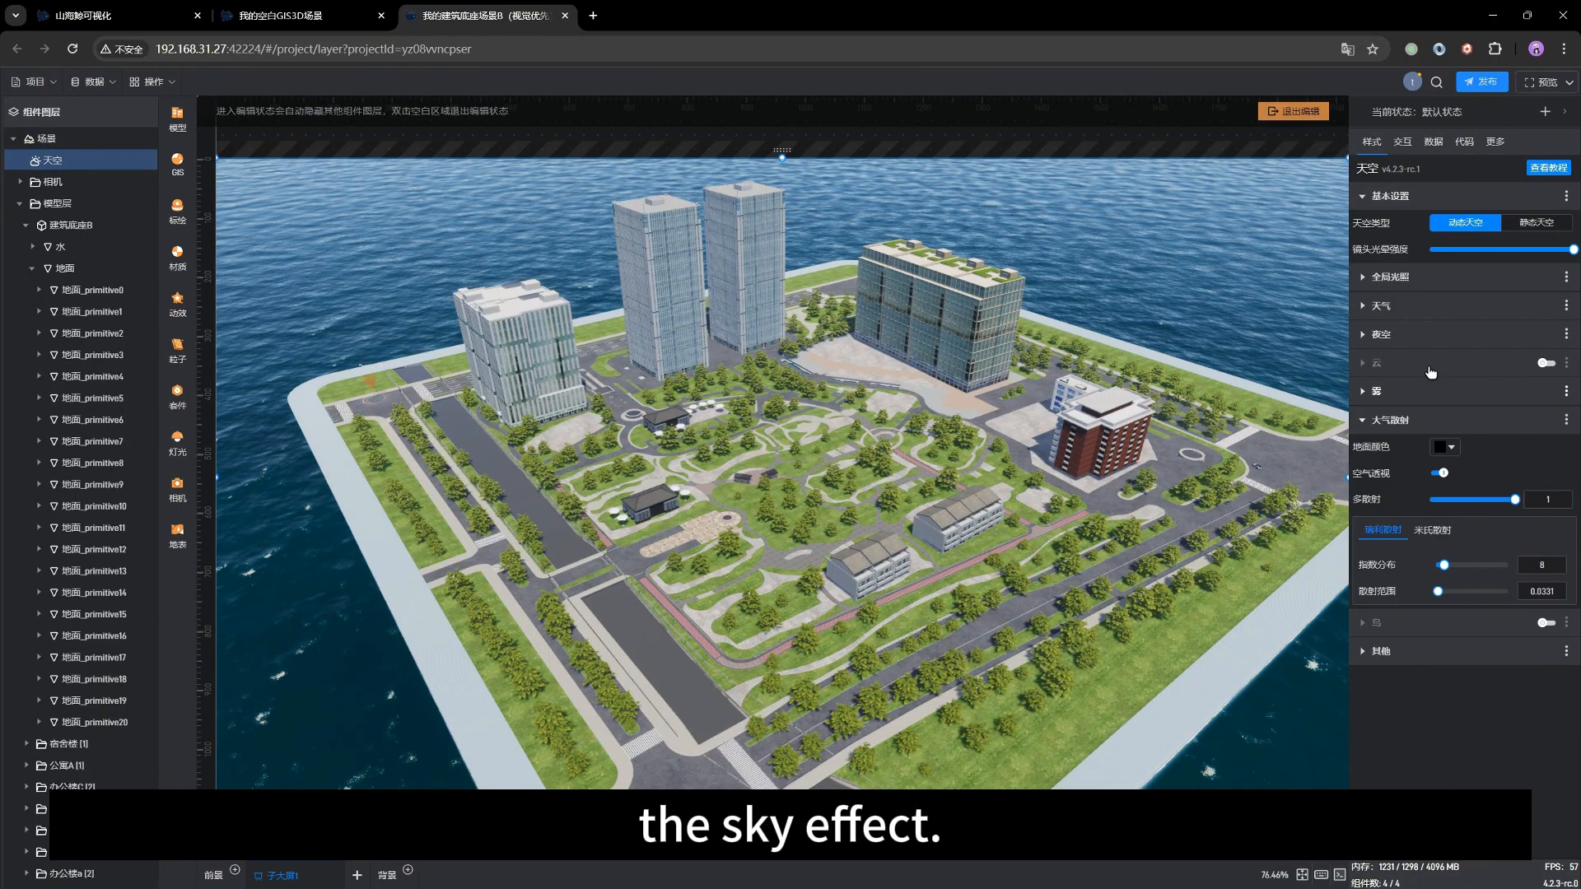
left_click(1393, 279)
left_click(1393, 278)
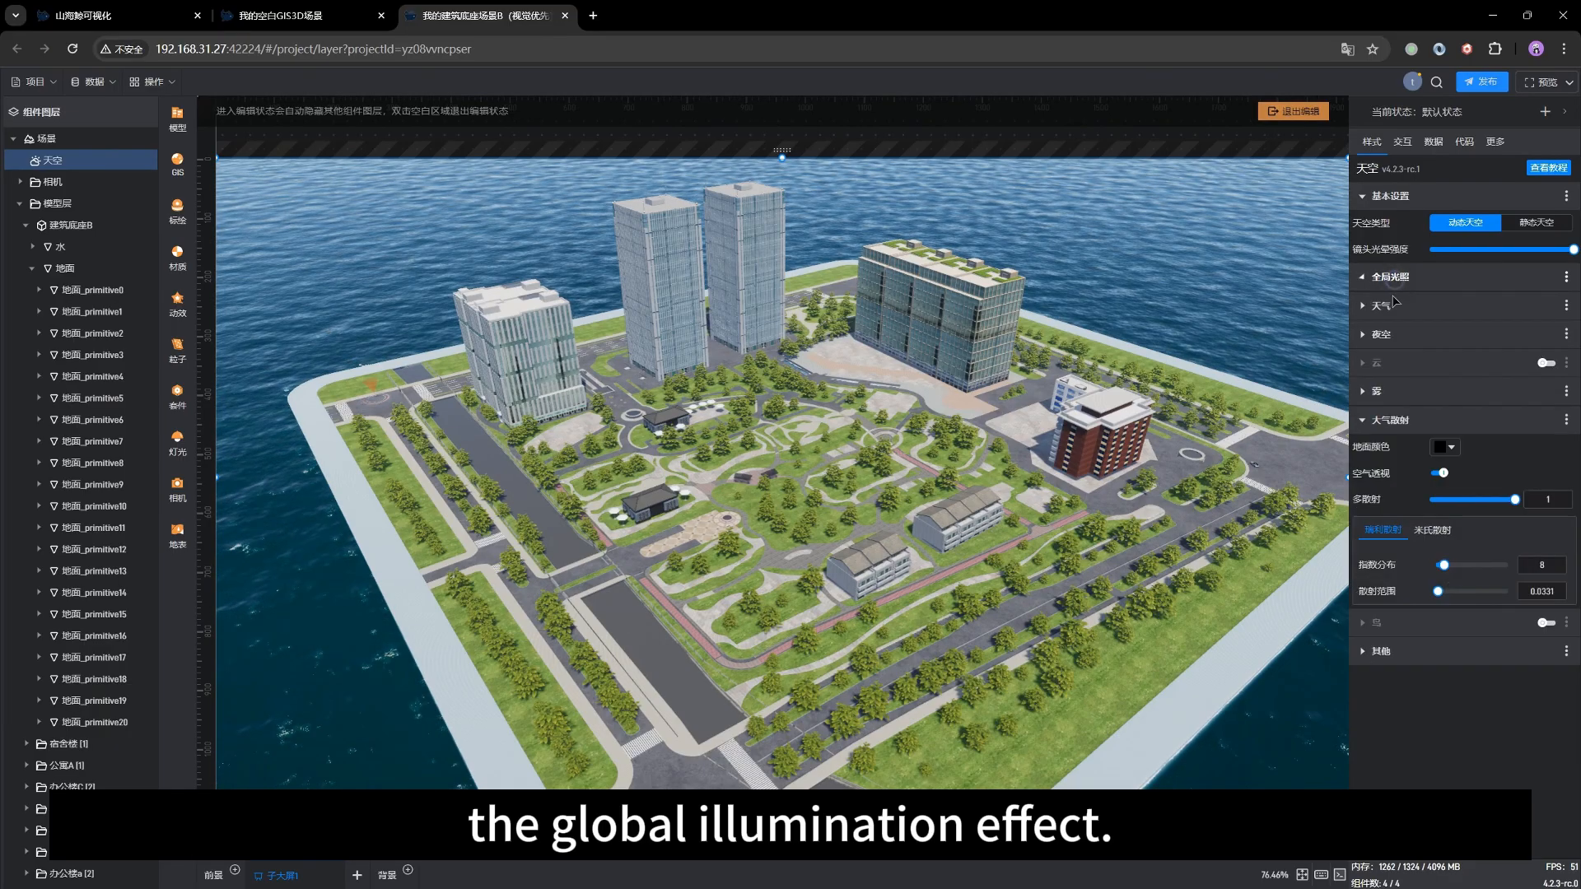
left_click(1387, 306)
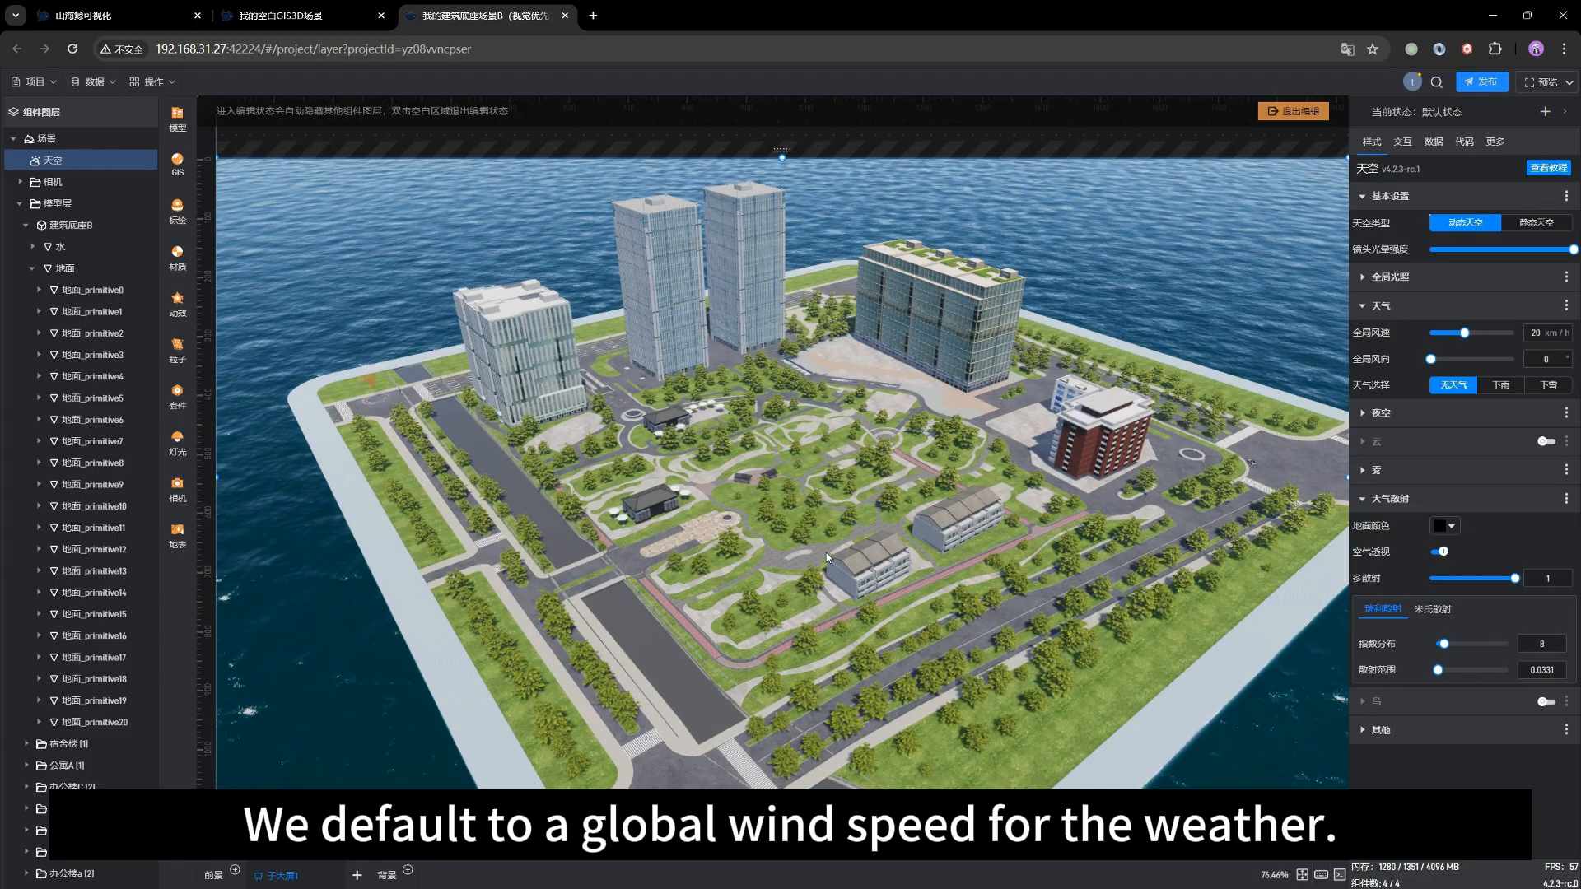
Examine the trees in the park up close to see how the global wind speed animates the vegetation.
left_click_drag(827, 553, 825, 535)
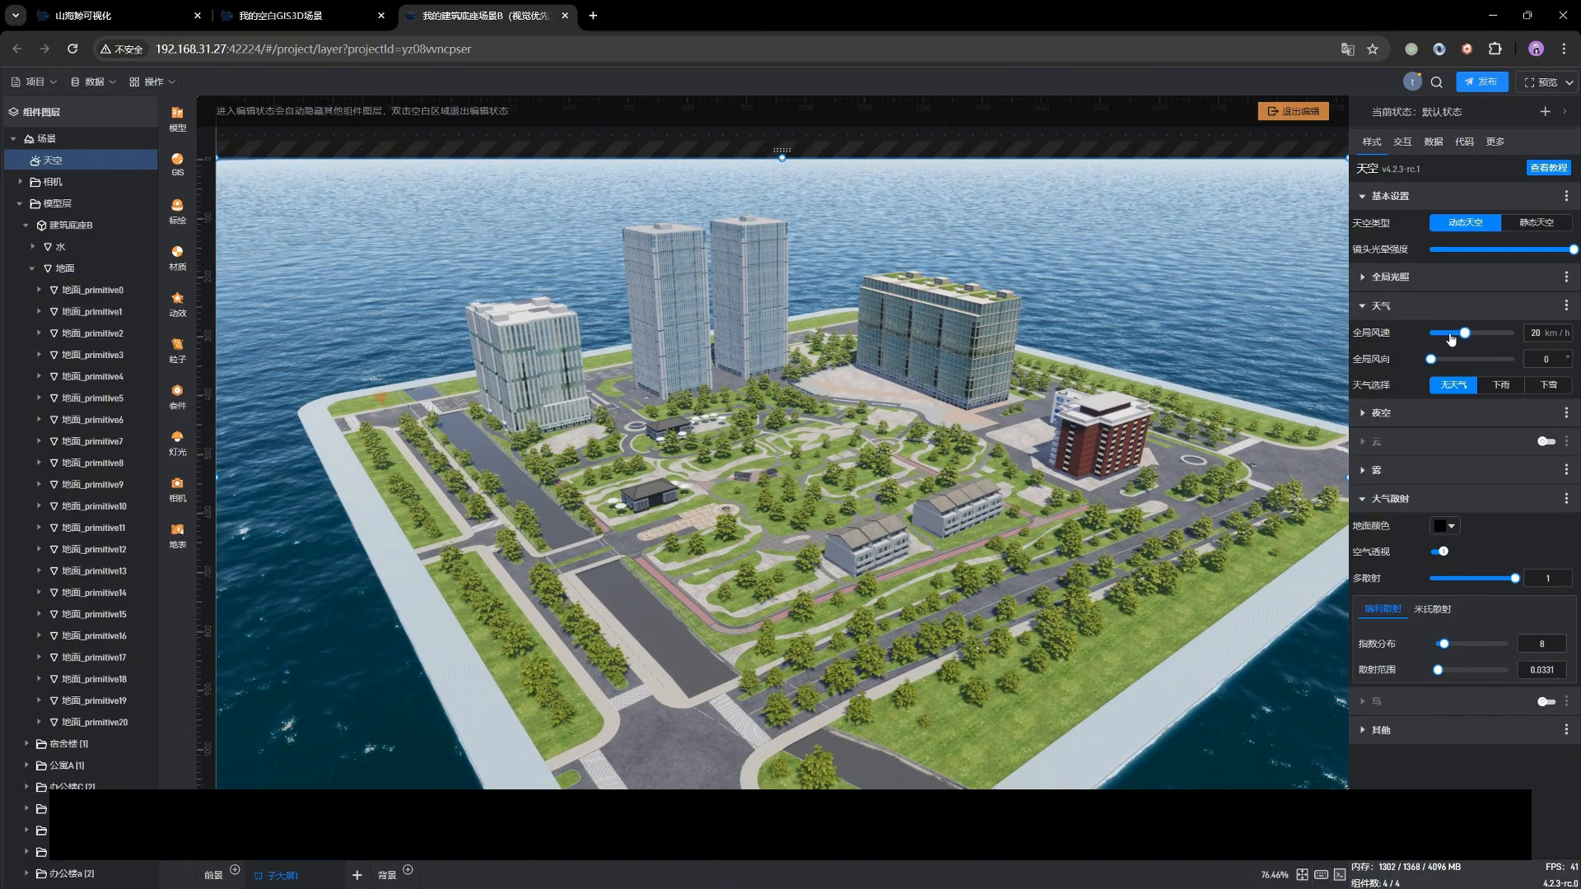
scroll(827, 570, "up", 3)
left_click_drag(827, 570, 930, 580)
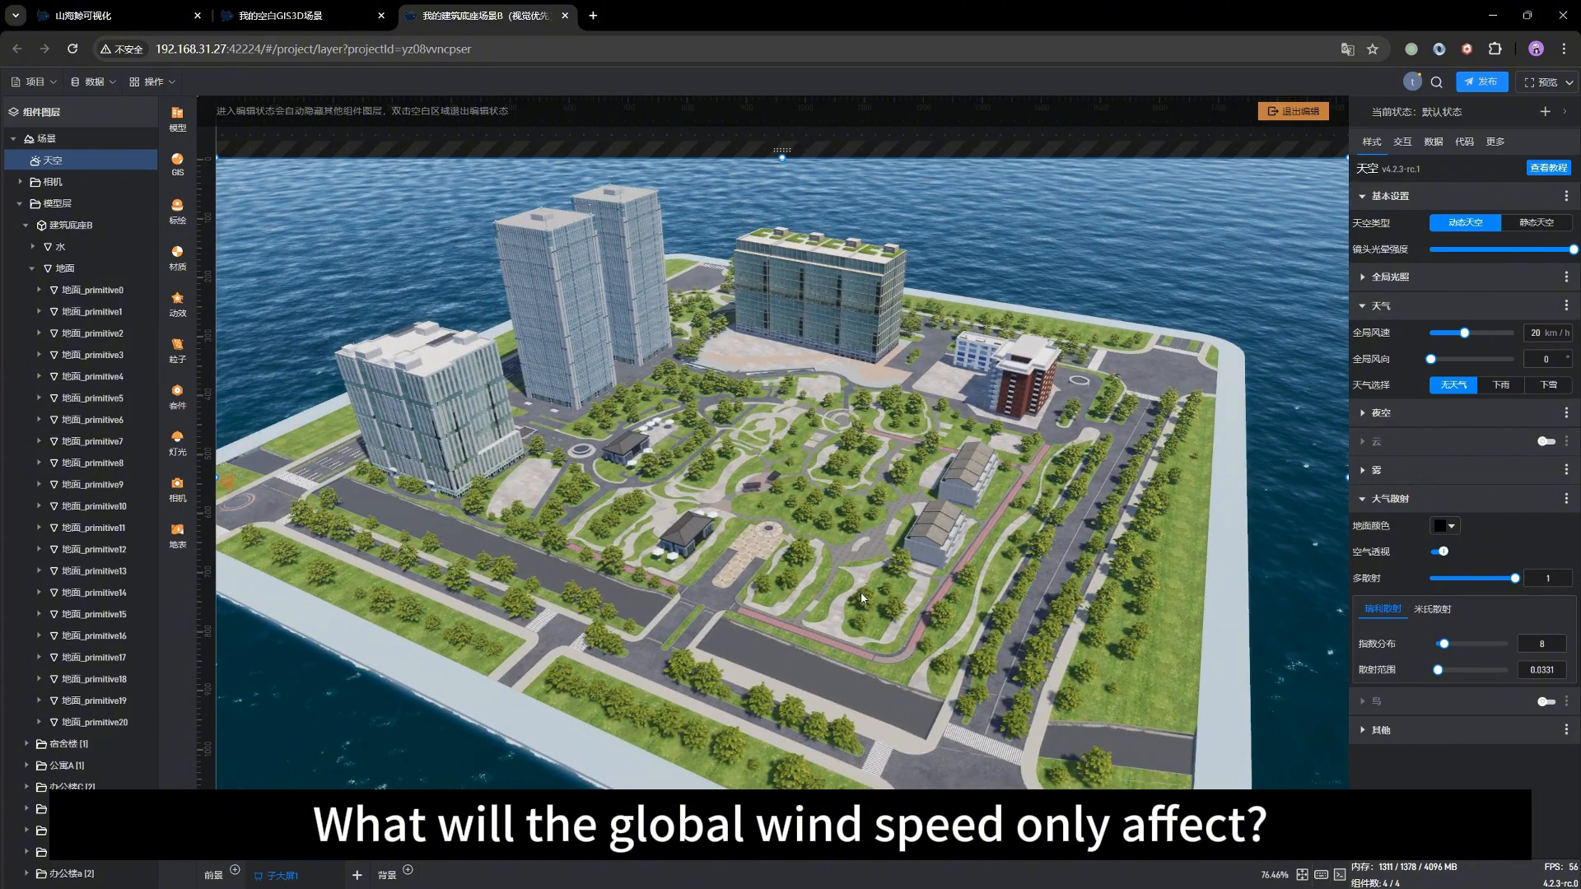
scroll(859, 600, "up", 5)
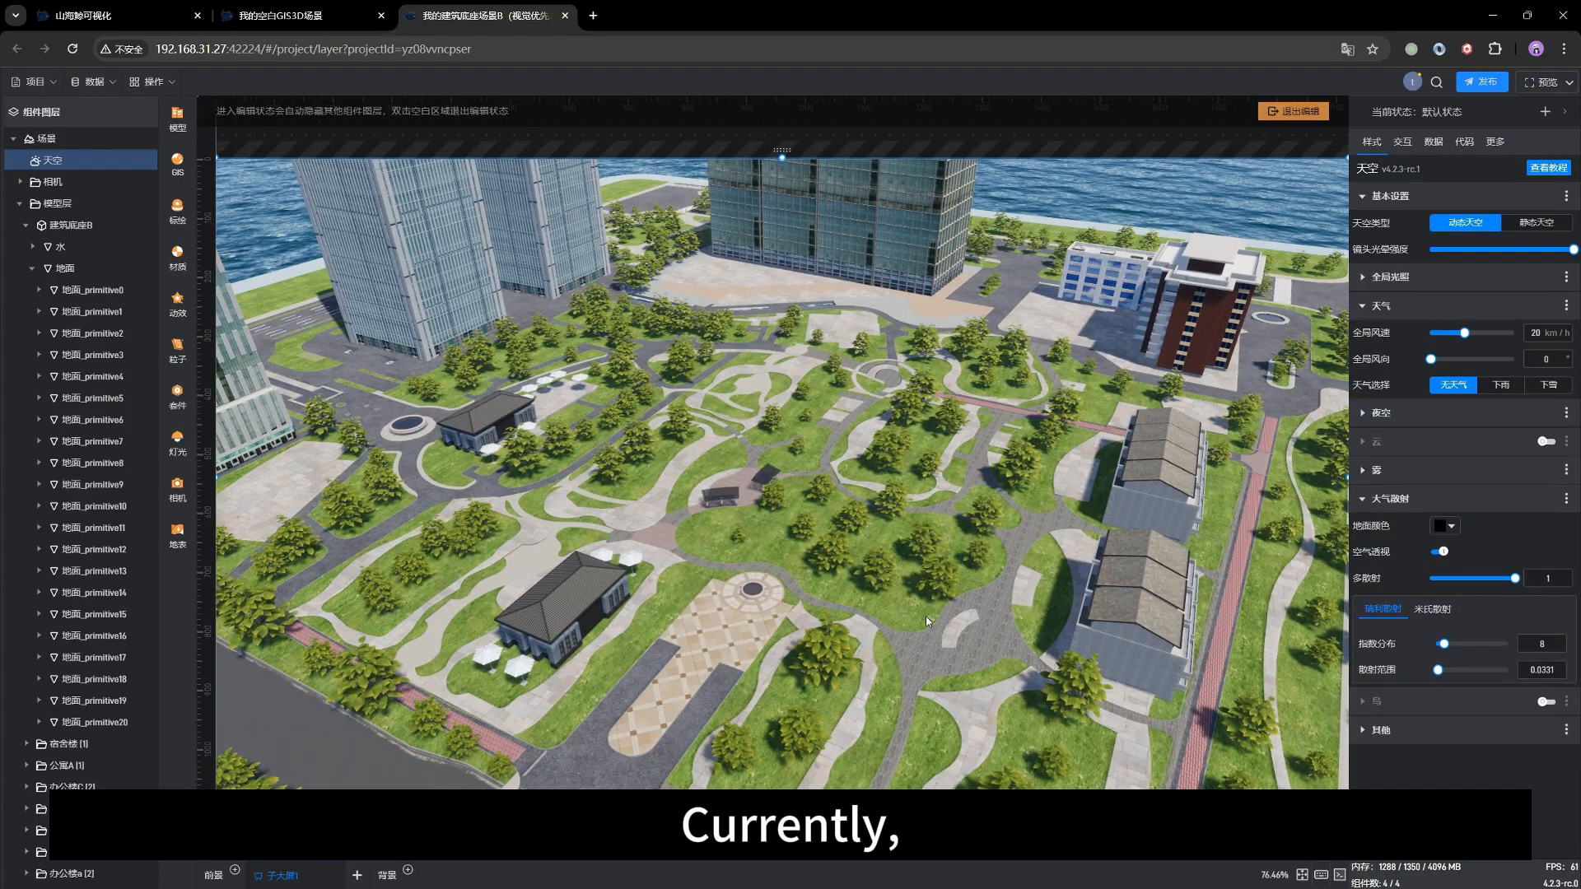
scroll(925, 616, "up", 3)
left_click_drag(926, 616, 889, 596)
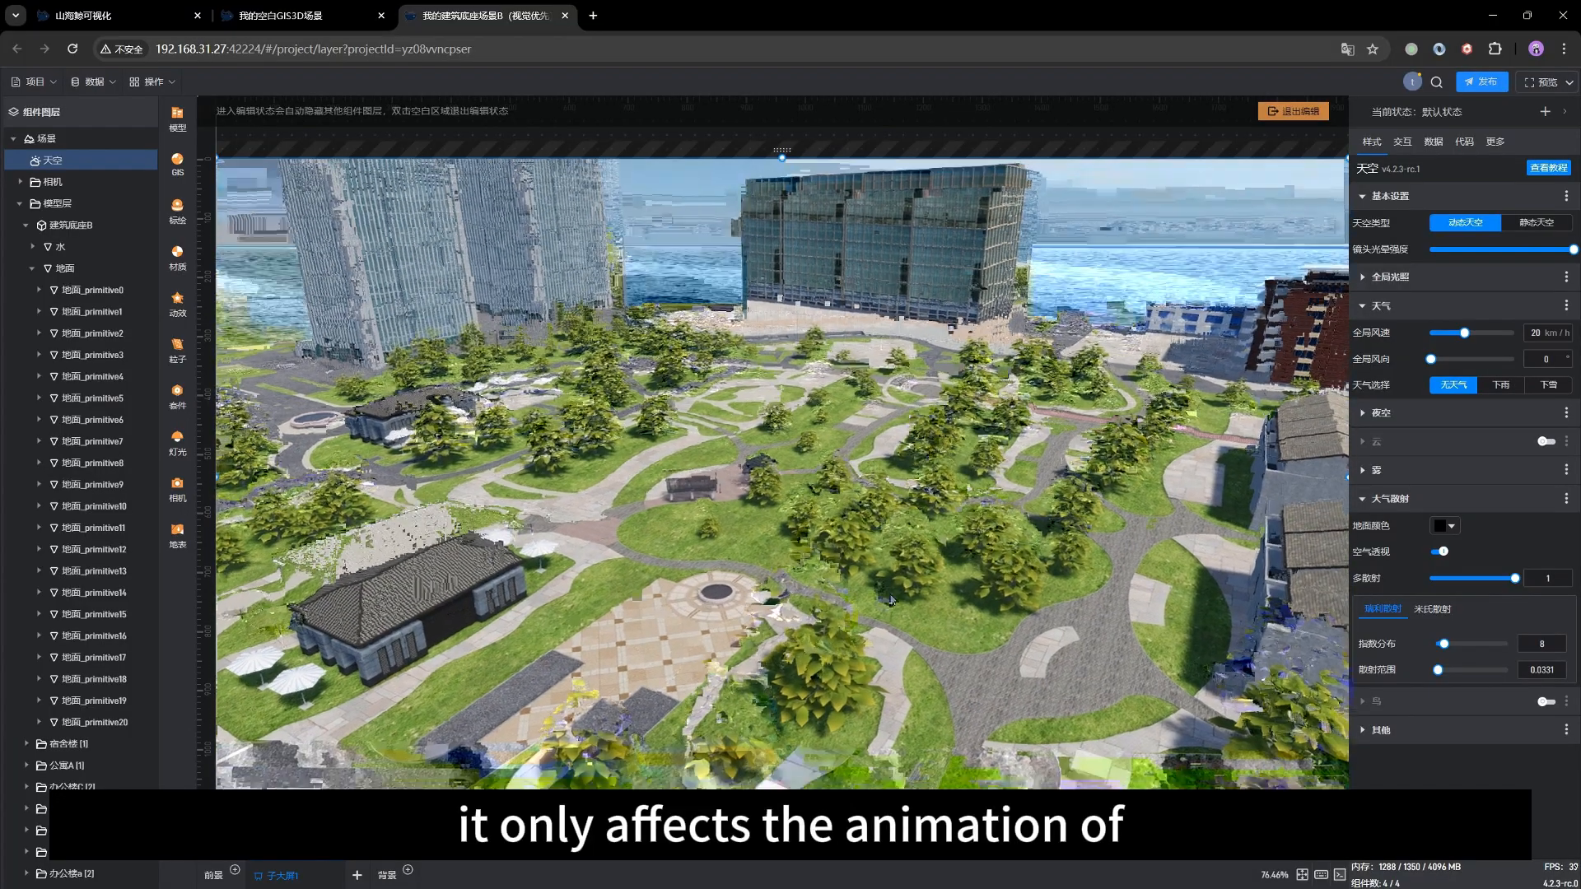
scroll(866, 593, "down", 4)
scroll(866, 576, "up", 2)
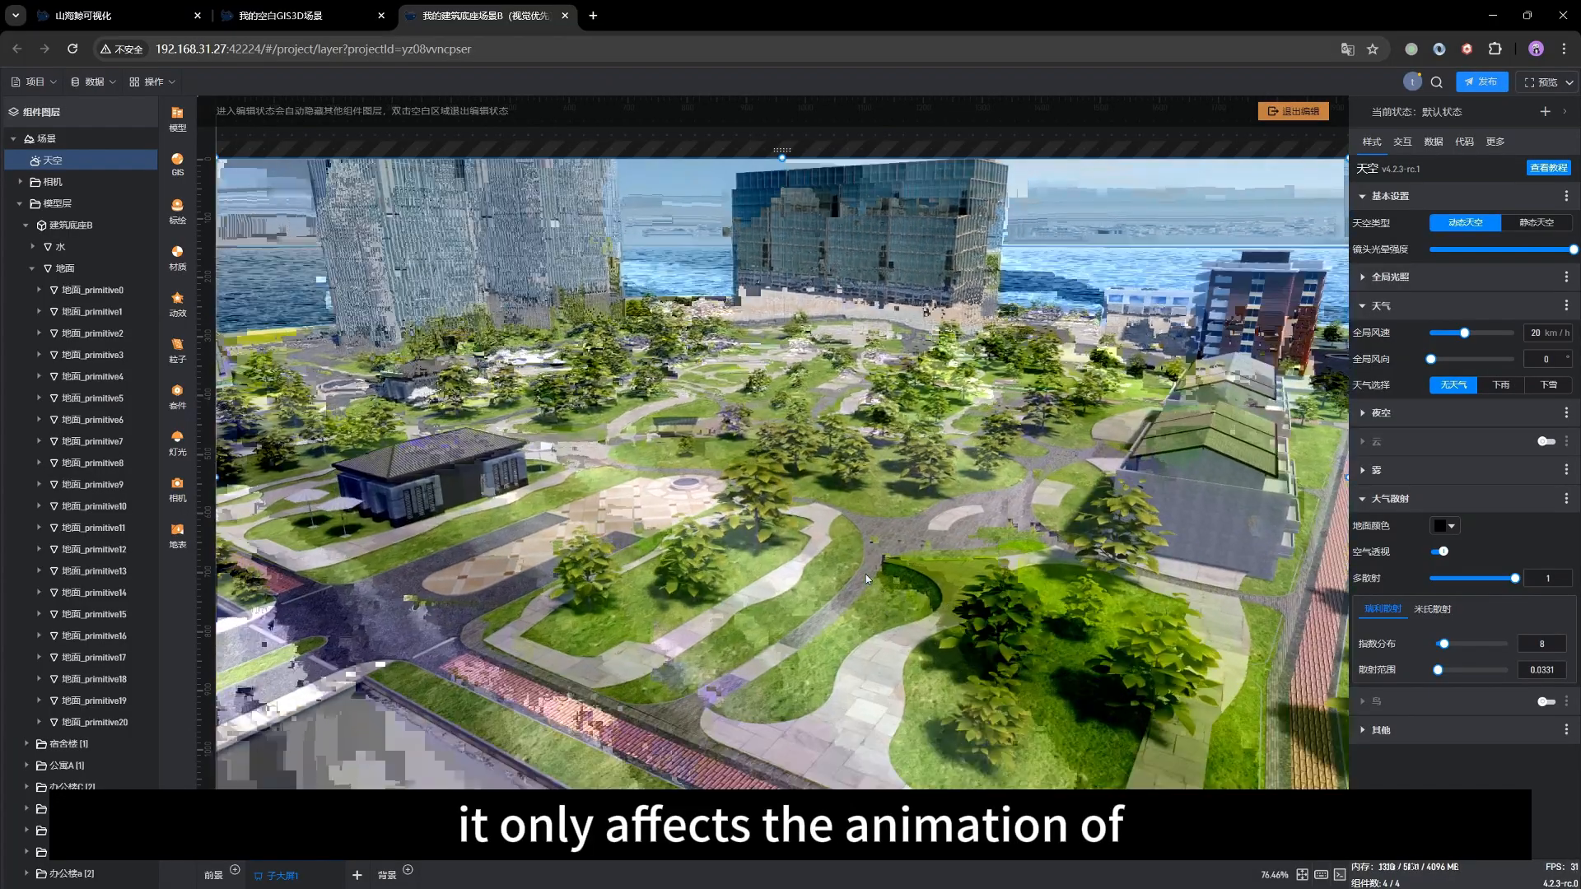
scroll(847, 615, "up", 3)
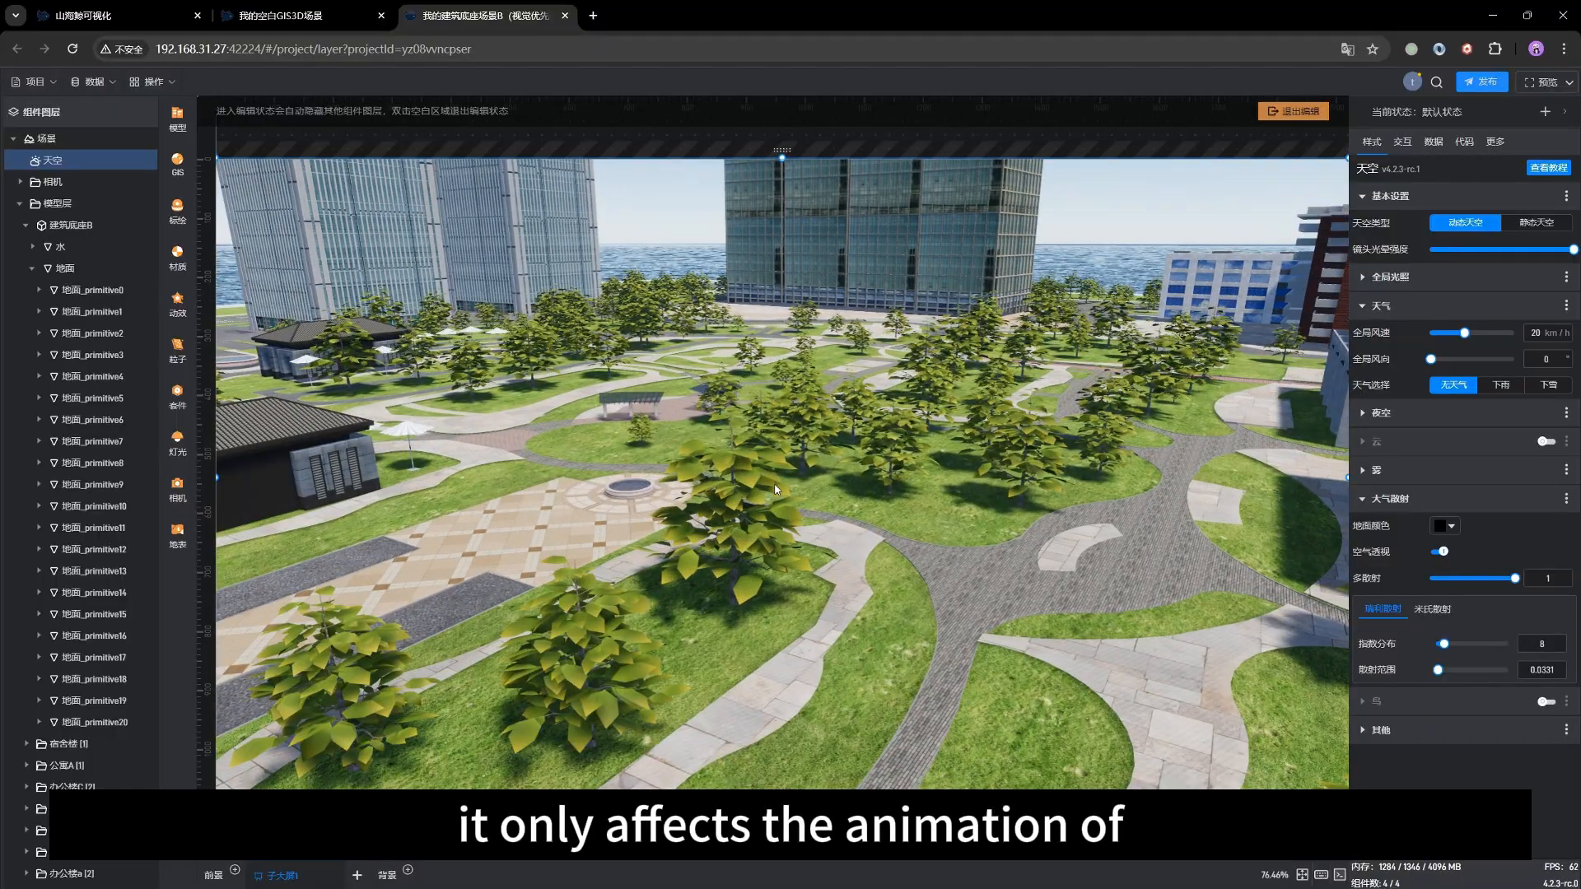
scroll(752, 609, "up", 3)
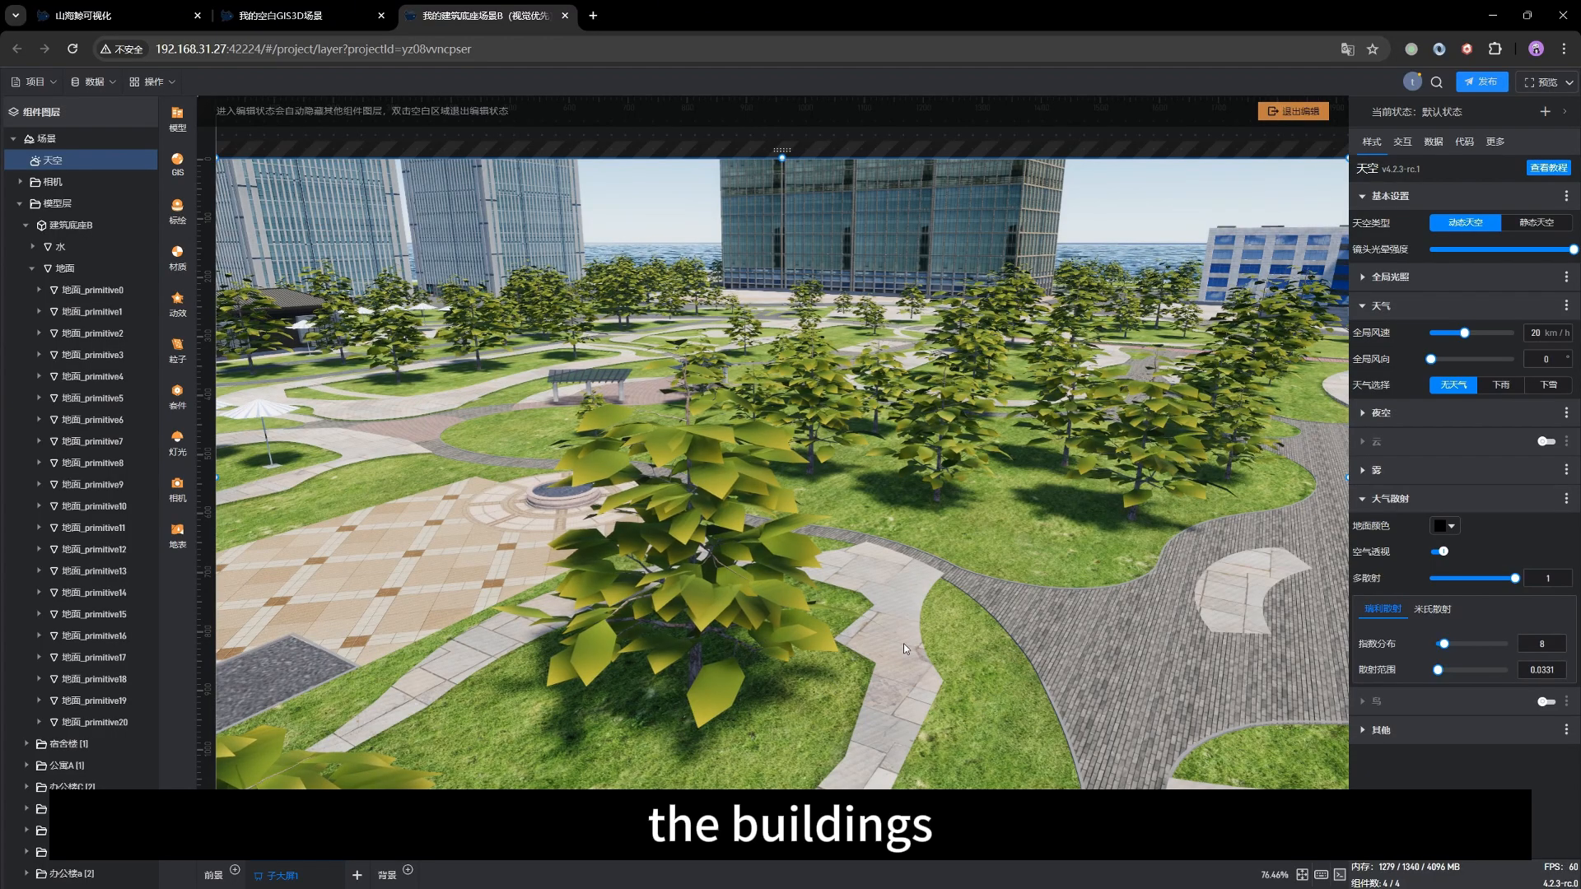
scroll(903, 644, "down", 5)
scroll(827, 601, "up", 3)
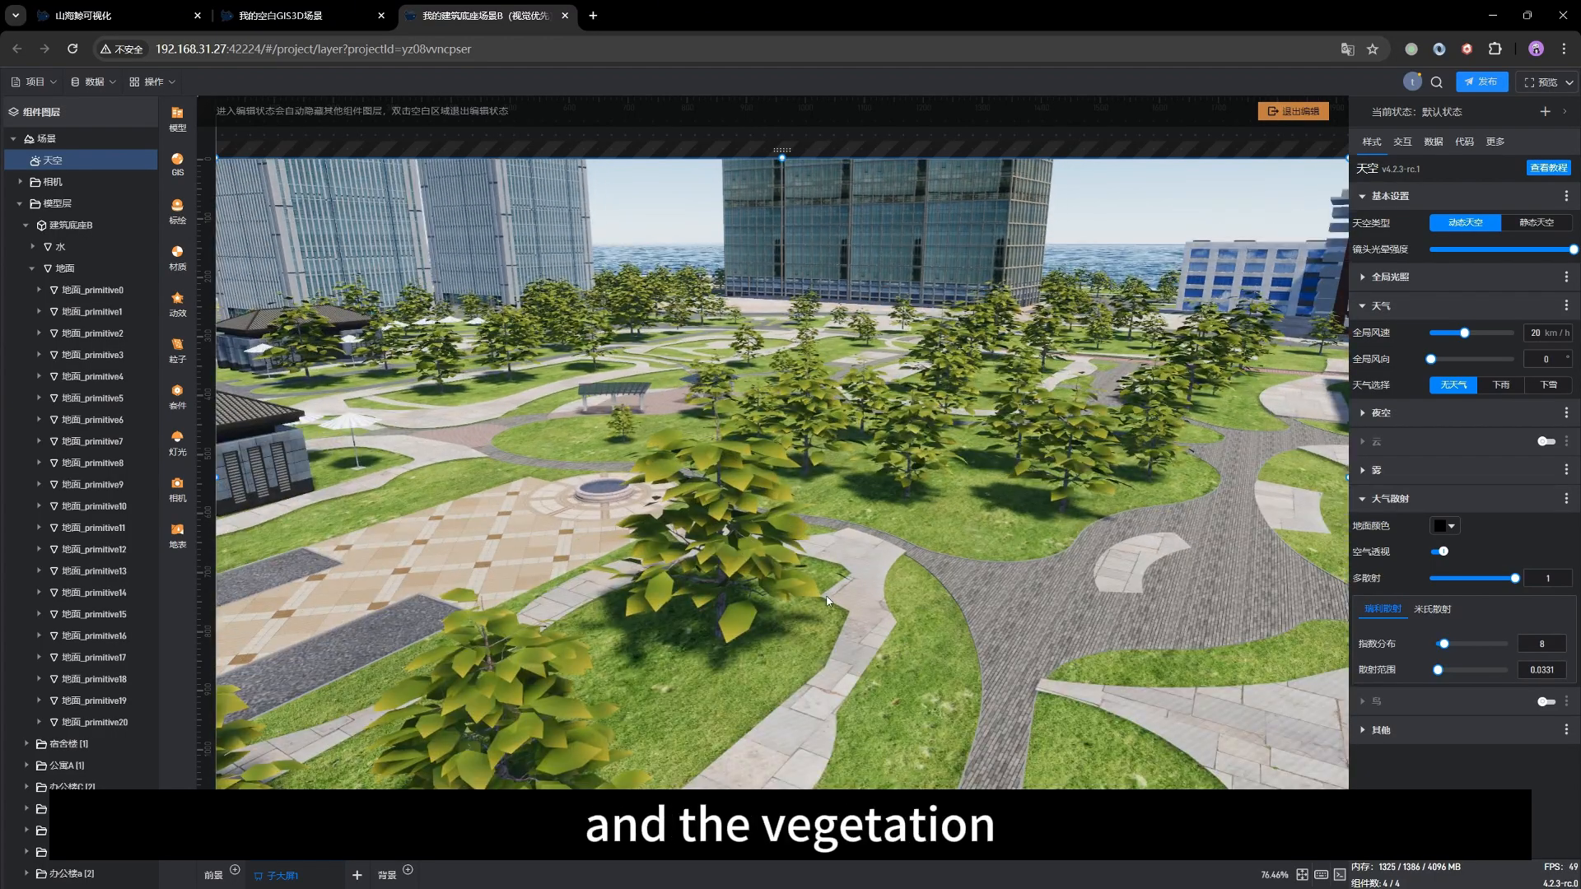
scroll(832, 685, "up", 4)
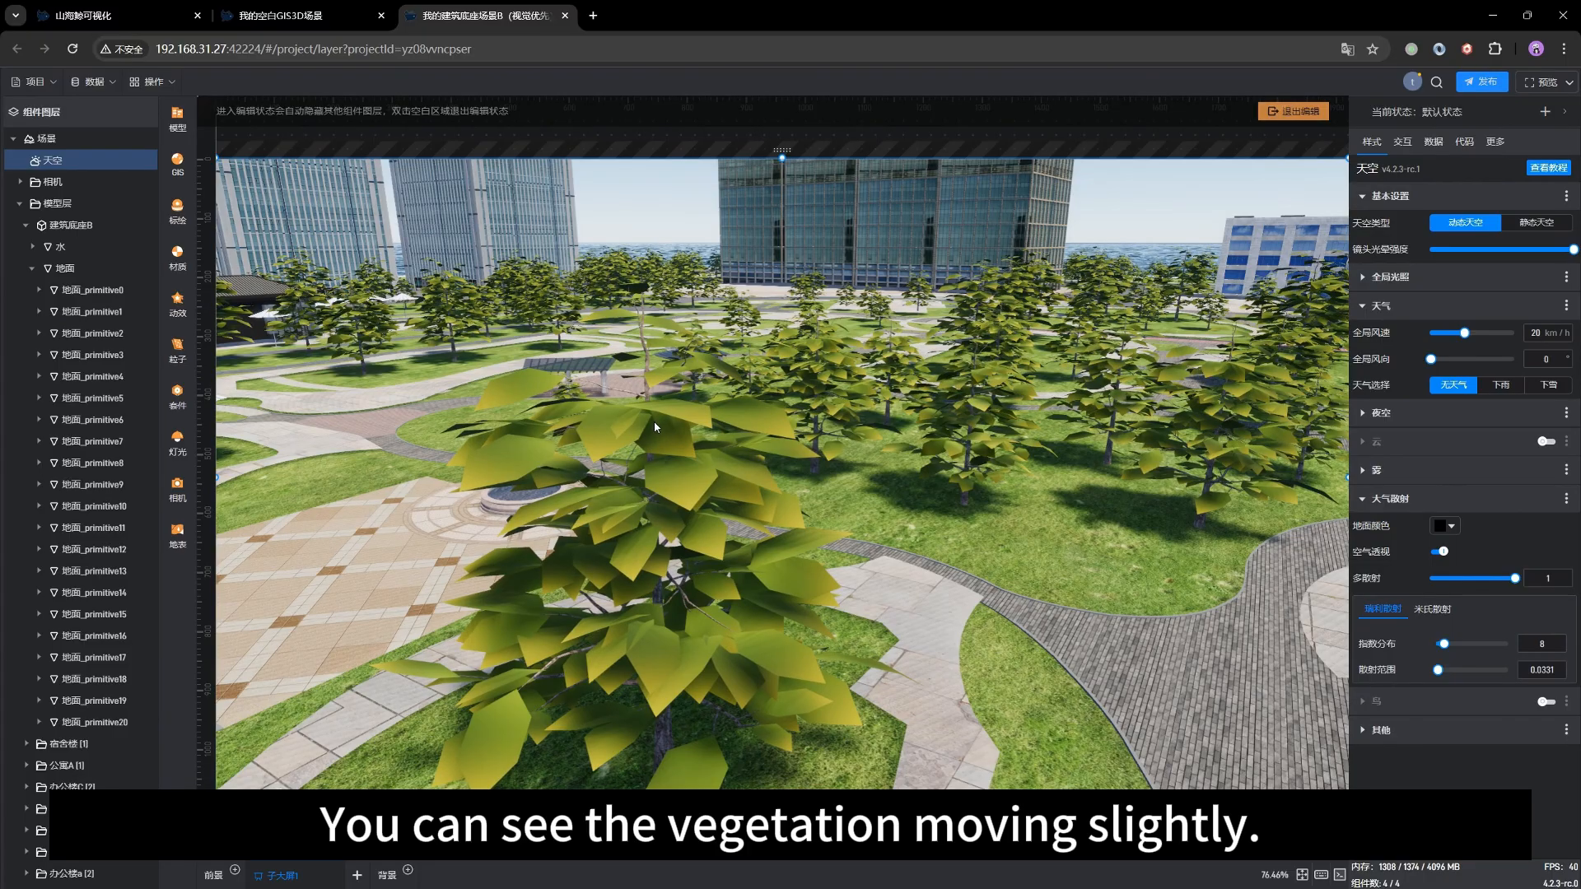
Set the global wind speed (全局风速) to 50 km/h and check the movement of the park's trees.
mouse_move(1471, 338)
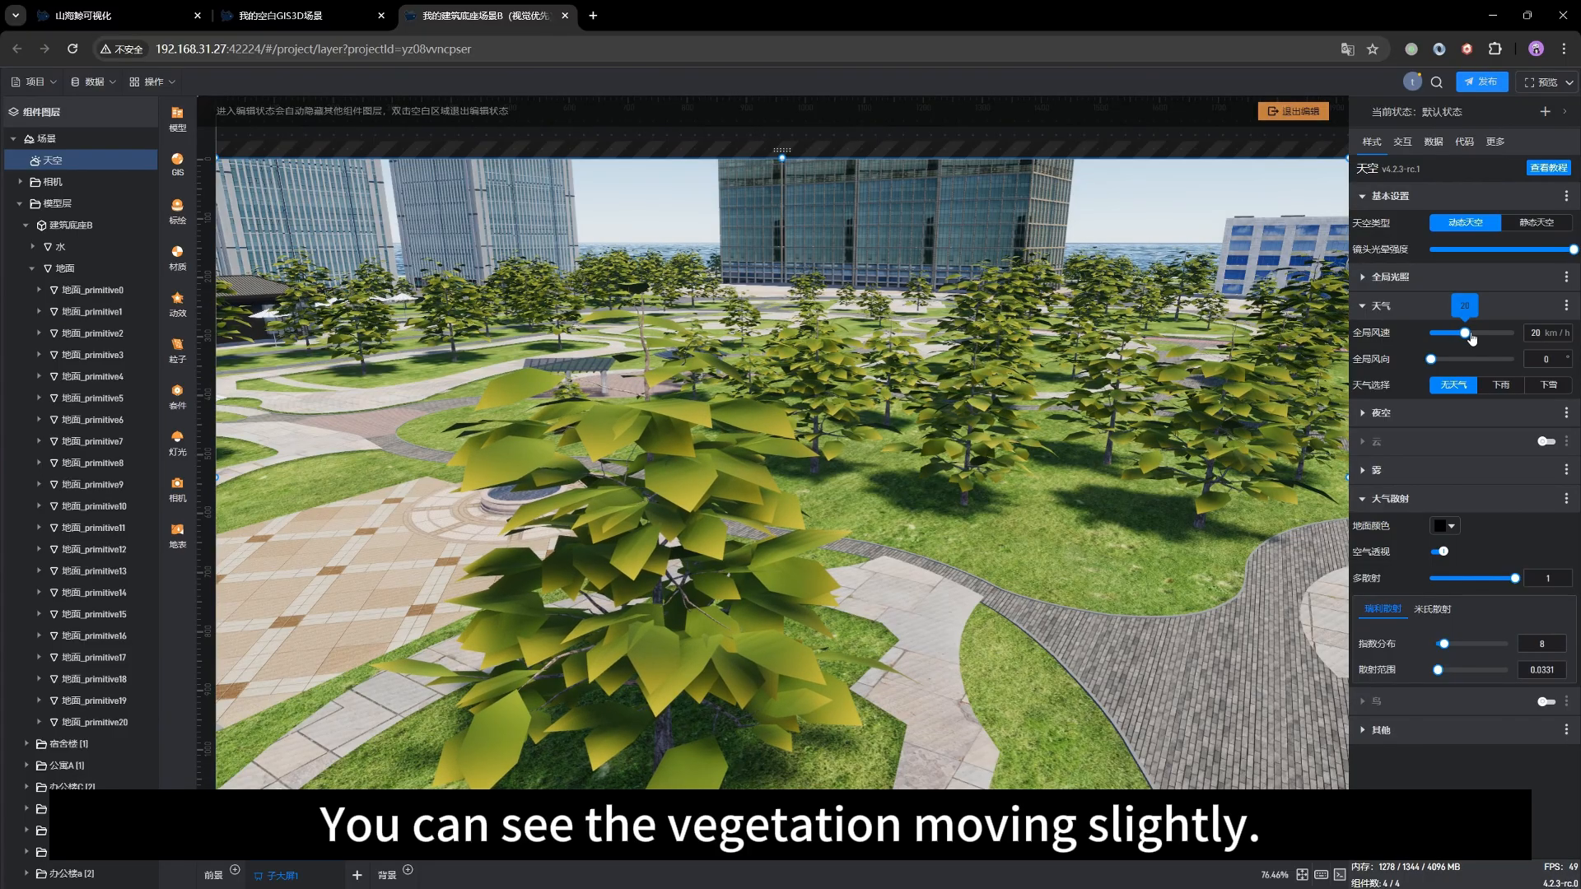
left_click_drag(1471, 338, 1516, 334)
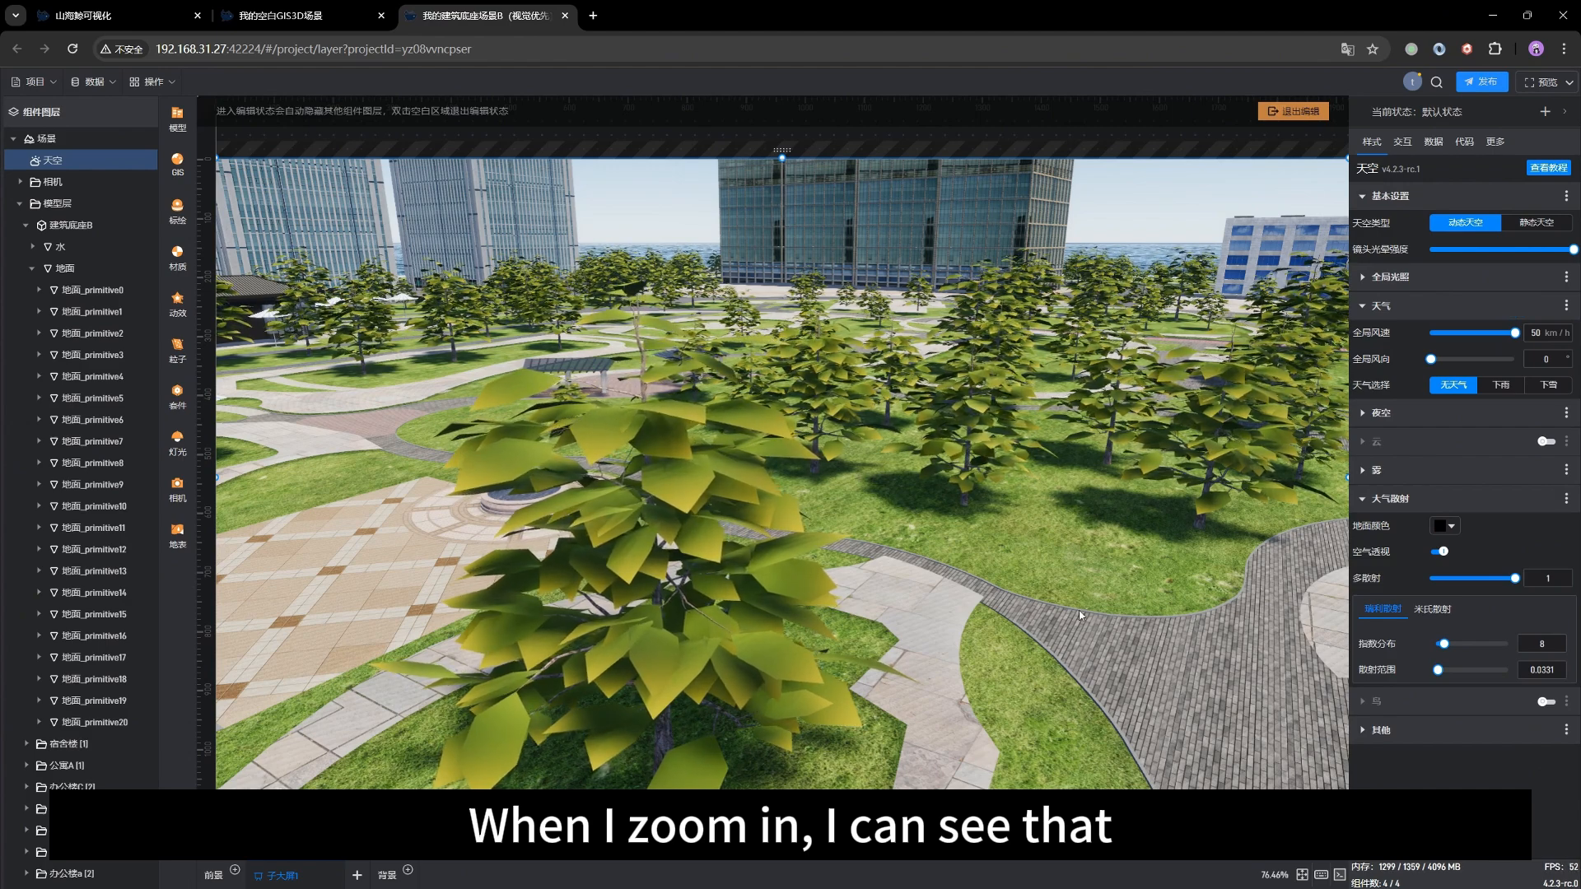
scroll(995, 610, "down", 5)
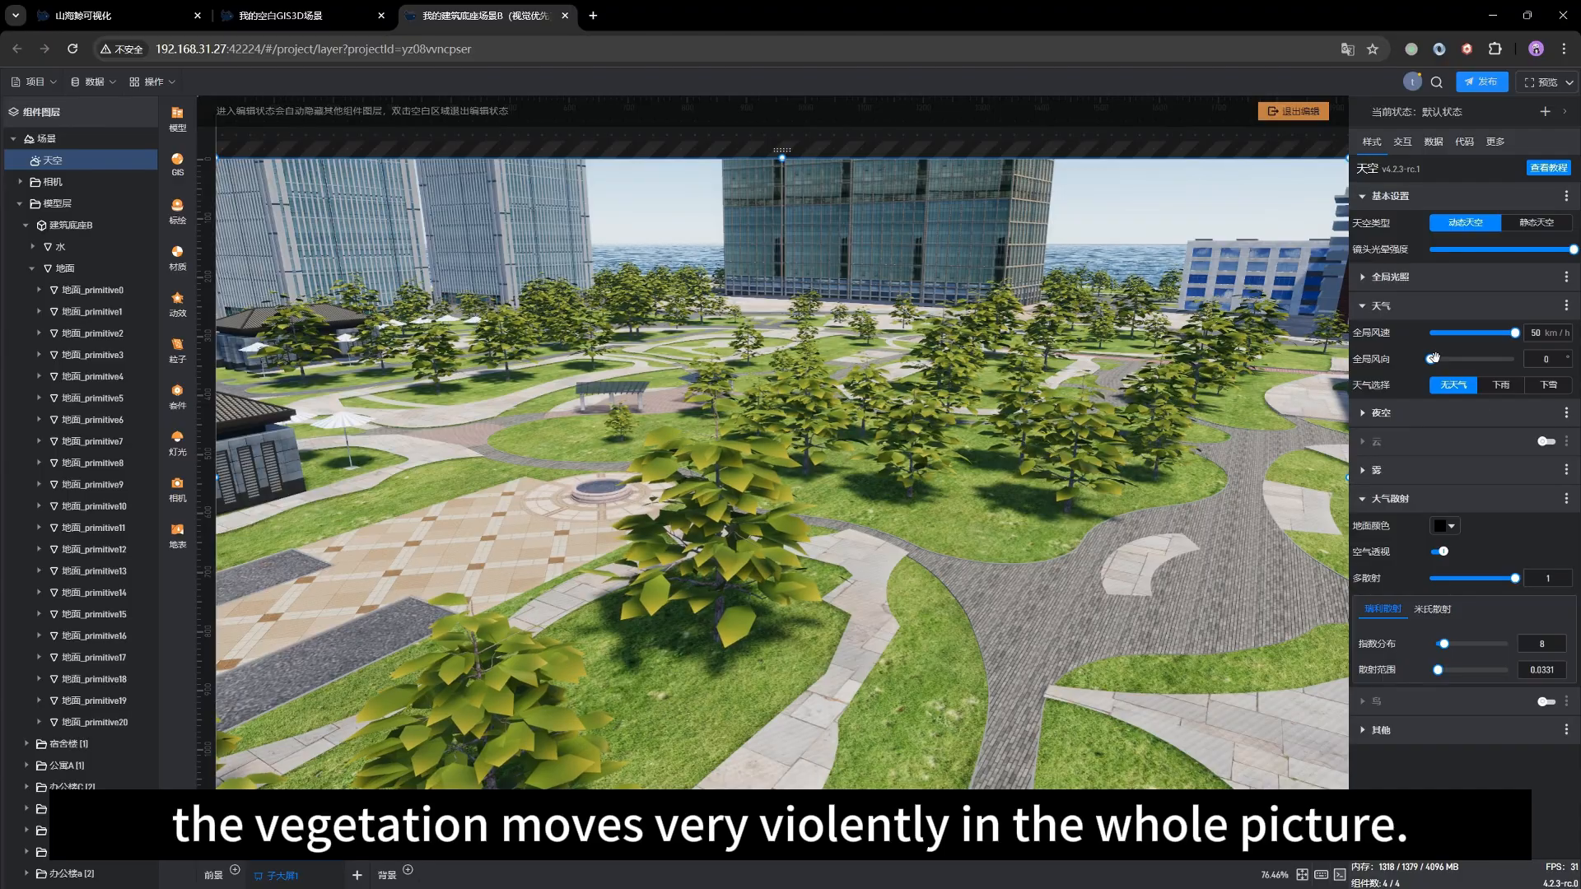
Set the global wind direction (全局风向) to 268° and view the whole building site.
mouse_move(1432, 358)
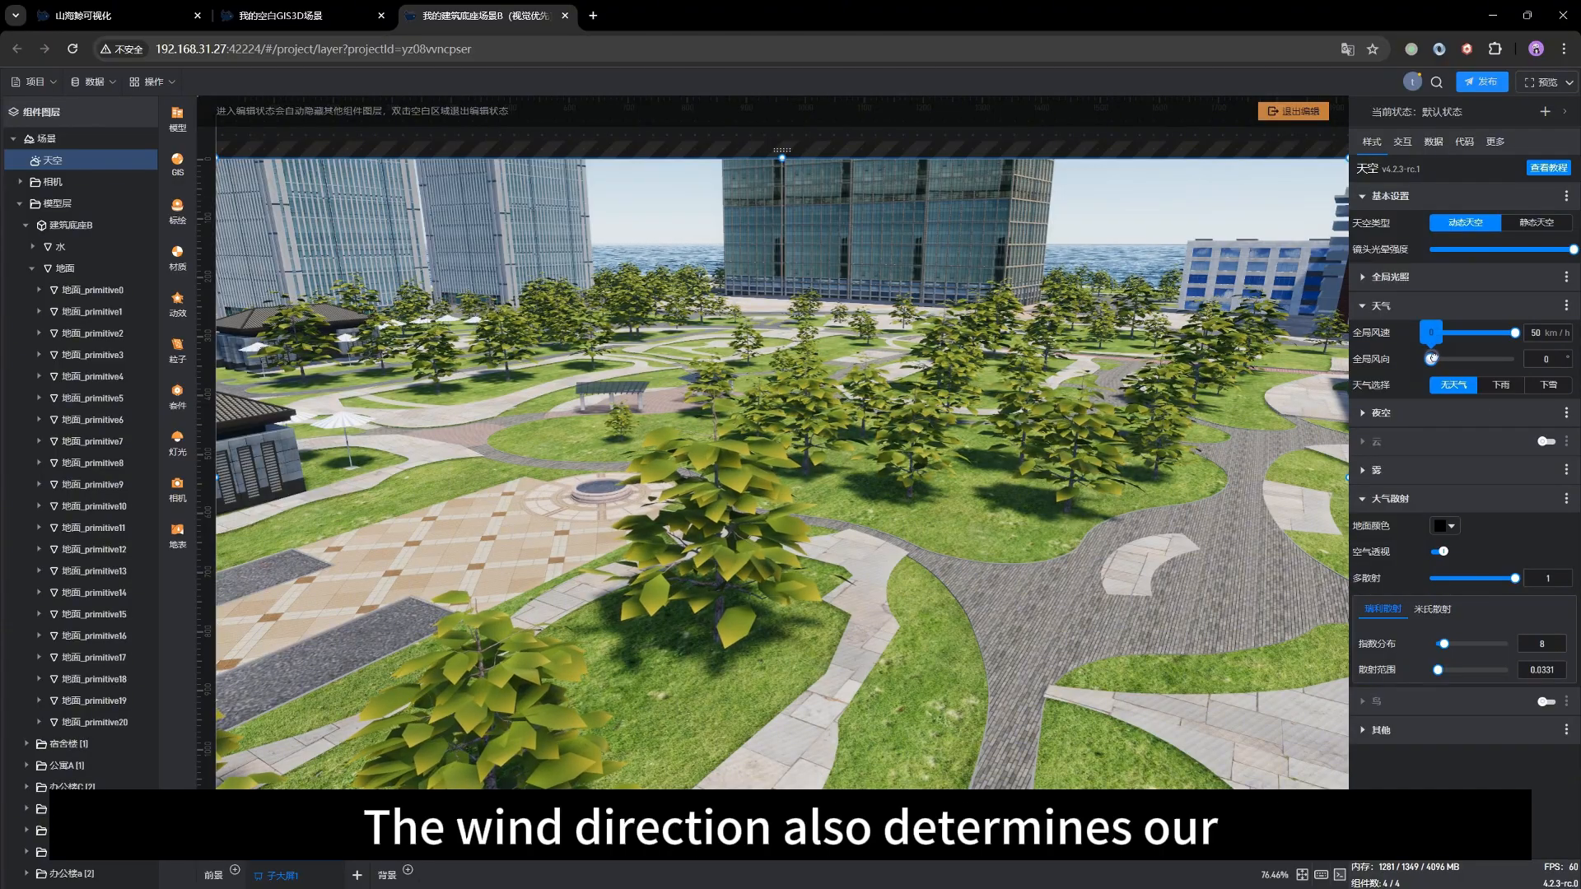
left_click_drag(1433, 357, 1493, 357)
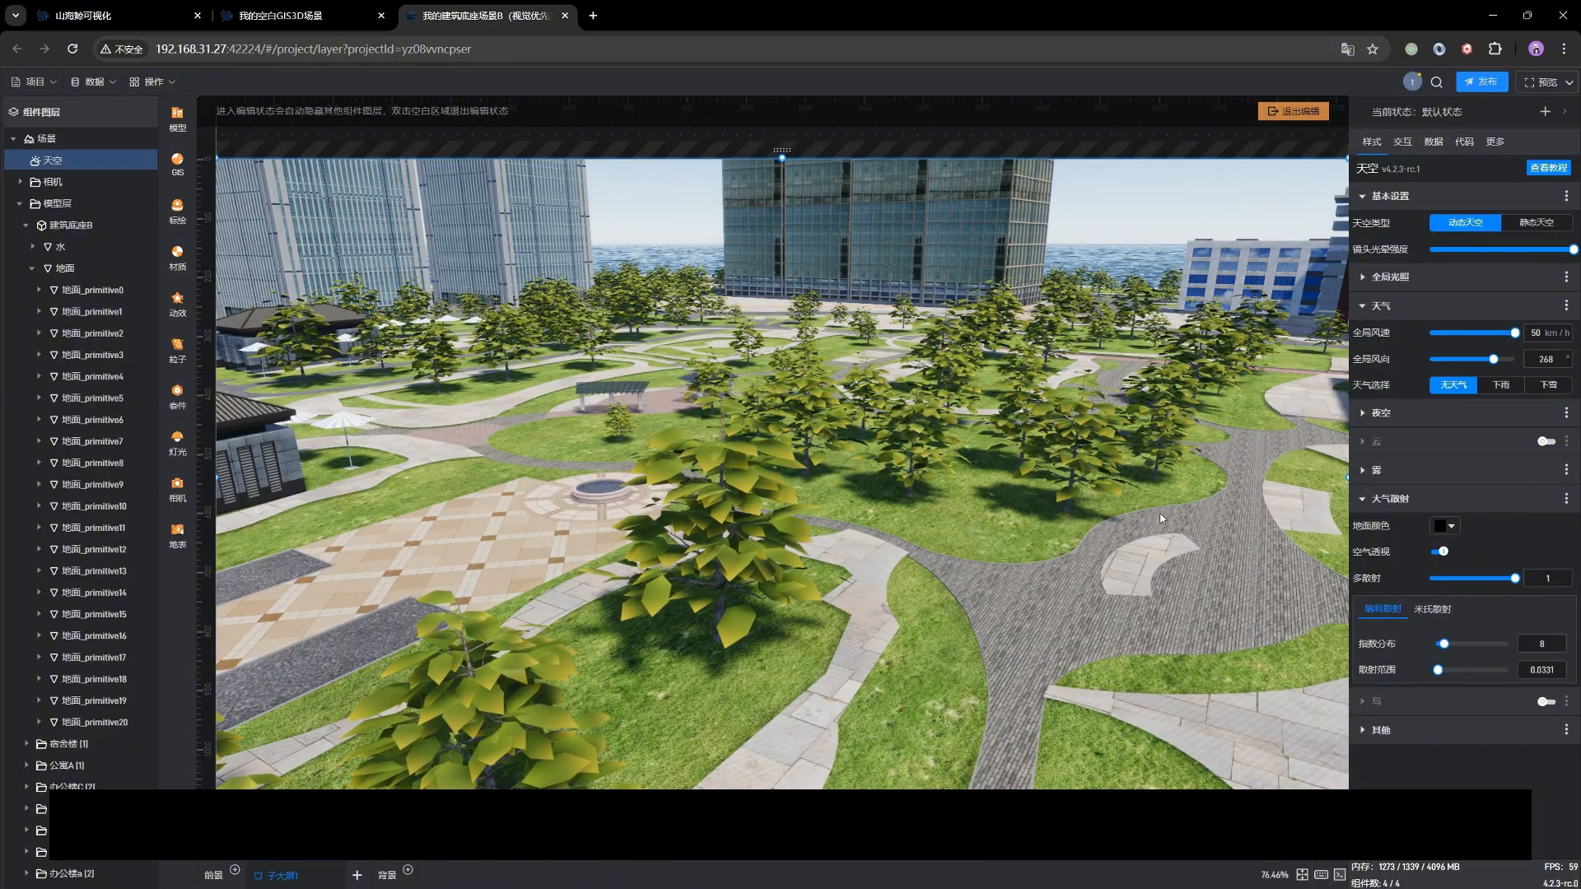
scroll(1059, 557, "down", 10)
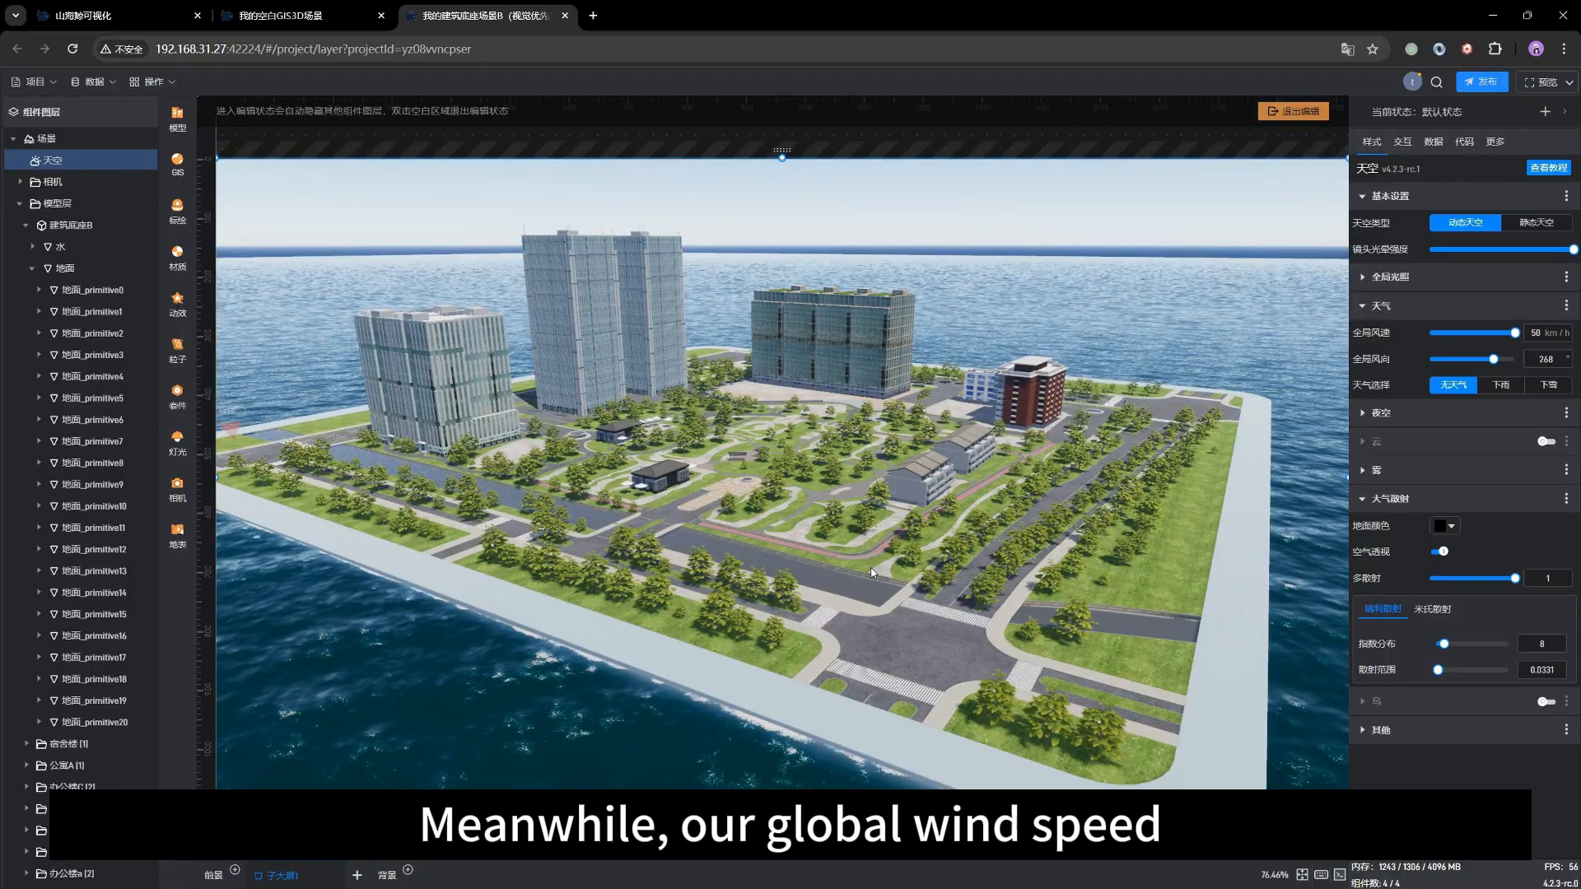
left_click_drag(878, 545, 827, 594)
scroll(831, 589, "up", 1)
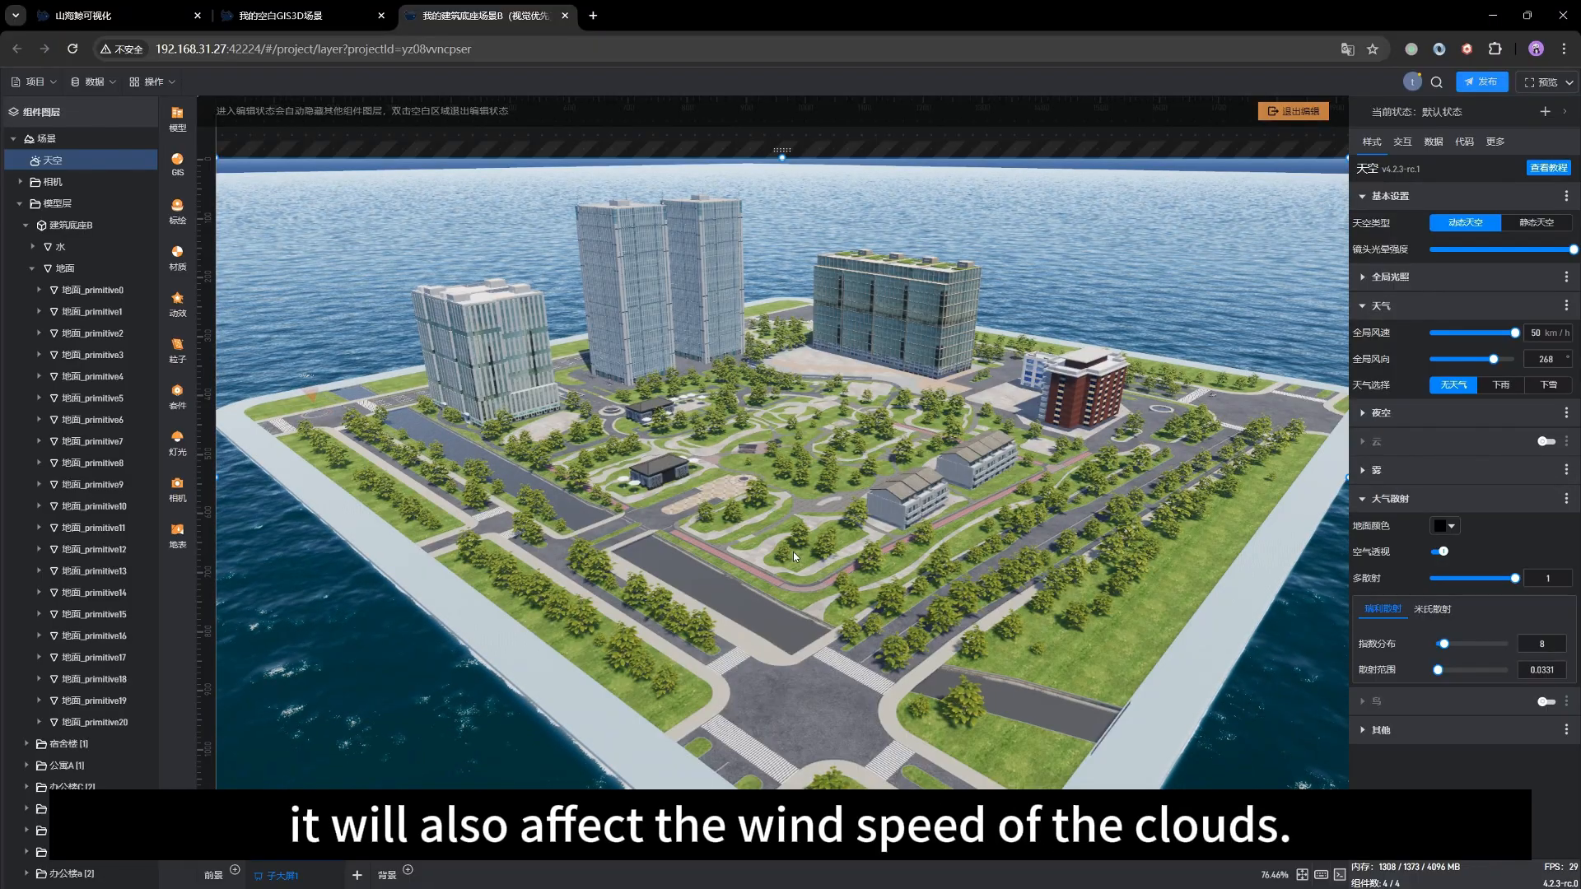
left_click_drag(762, 561, 701, 599)
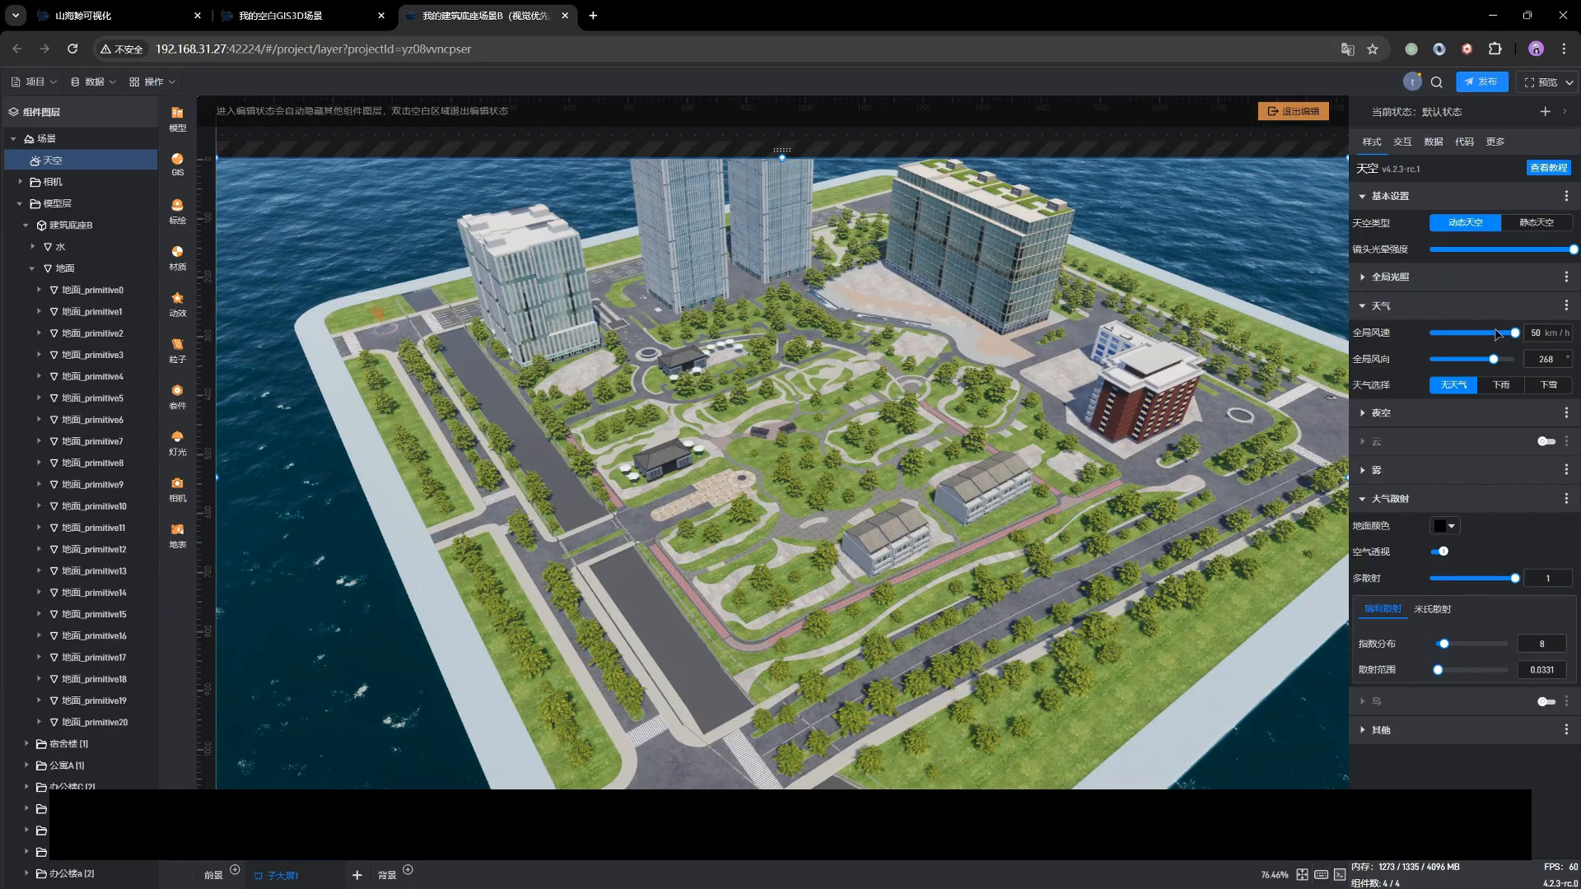
Set the global wind speed to 45.4 km/h and switch the weather (天气选择) to rain (下雨).
left_click_drag(1513, 331, 1506, 333)
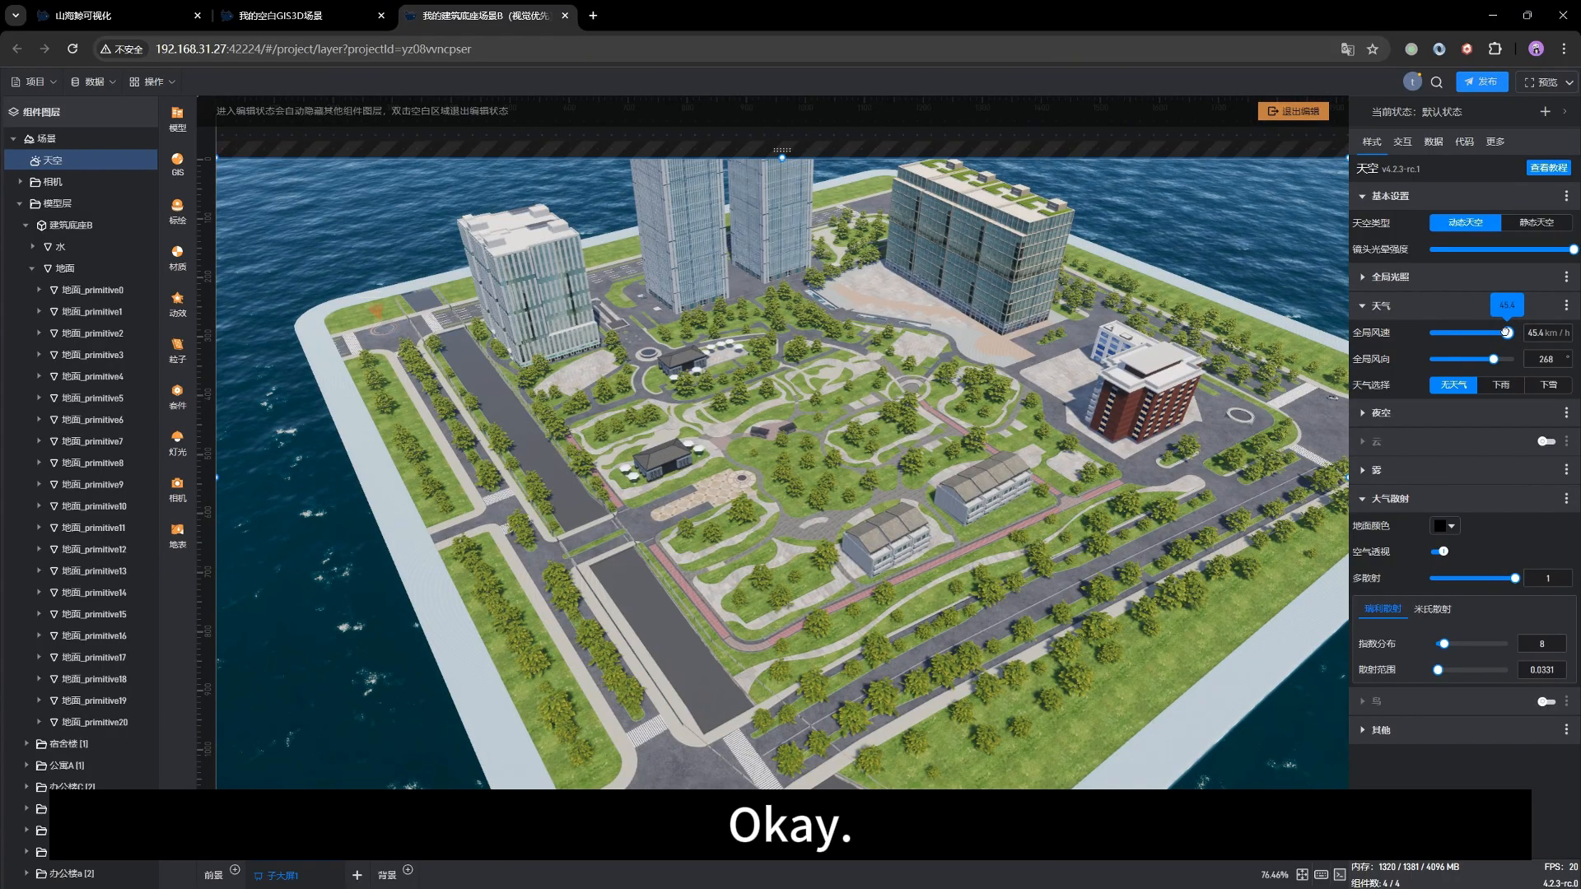
left_click_drag(884, 617, 877, 543)
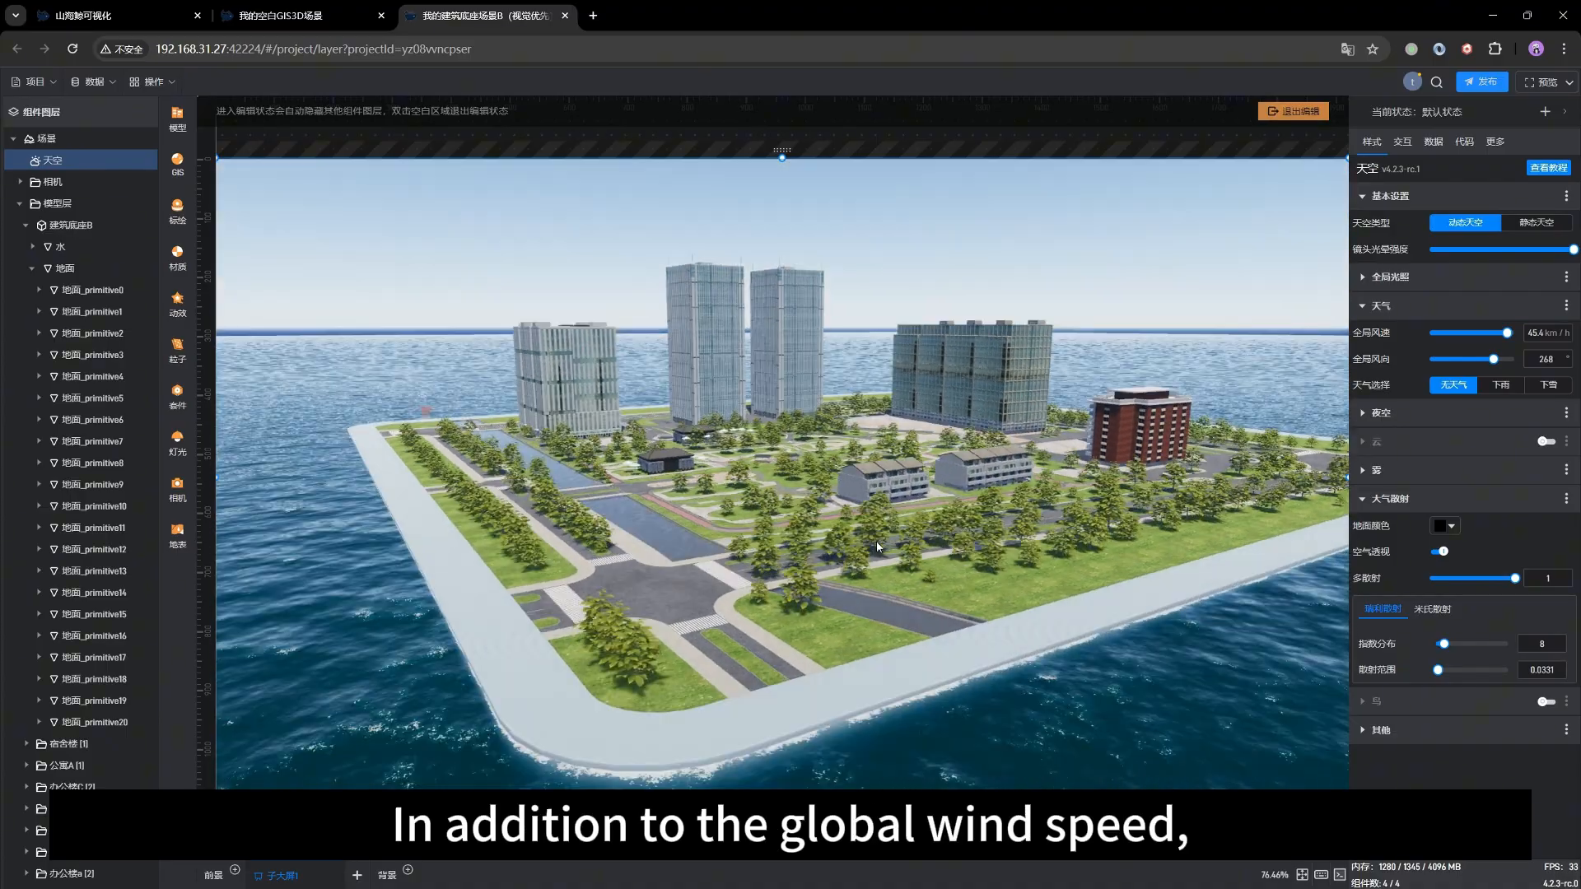
left_click(1513, 394)
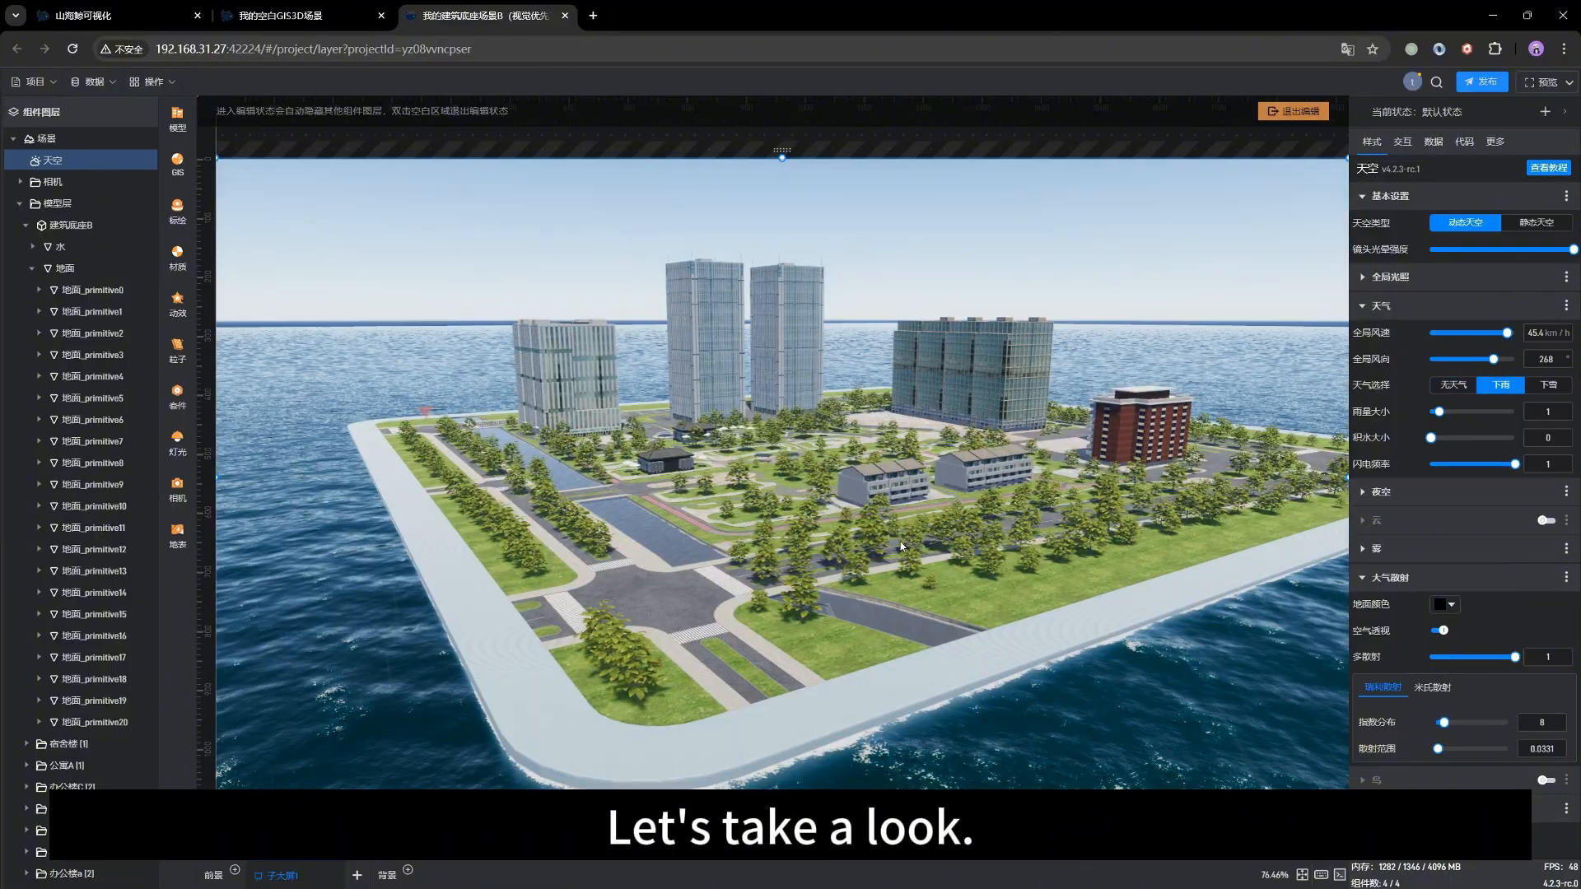
left_click_drag(930, 496, 1098, 548)
scroll(1098, 547, "down", 5)
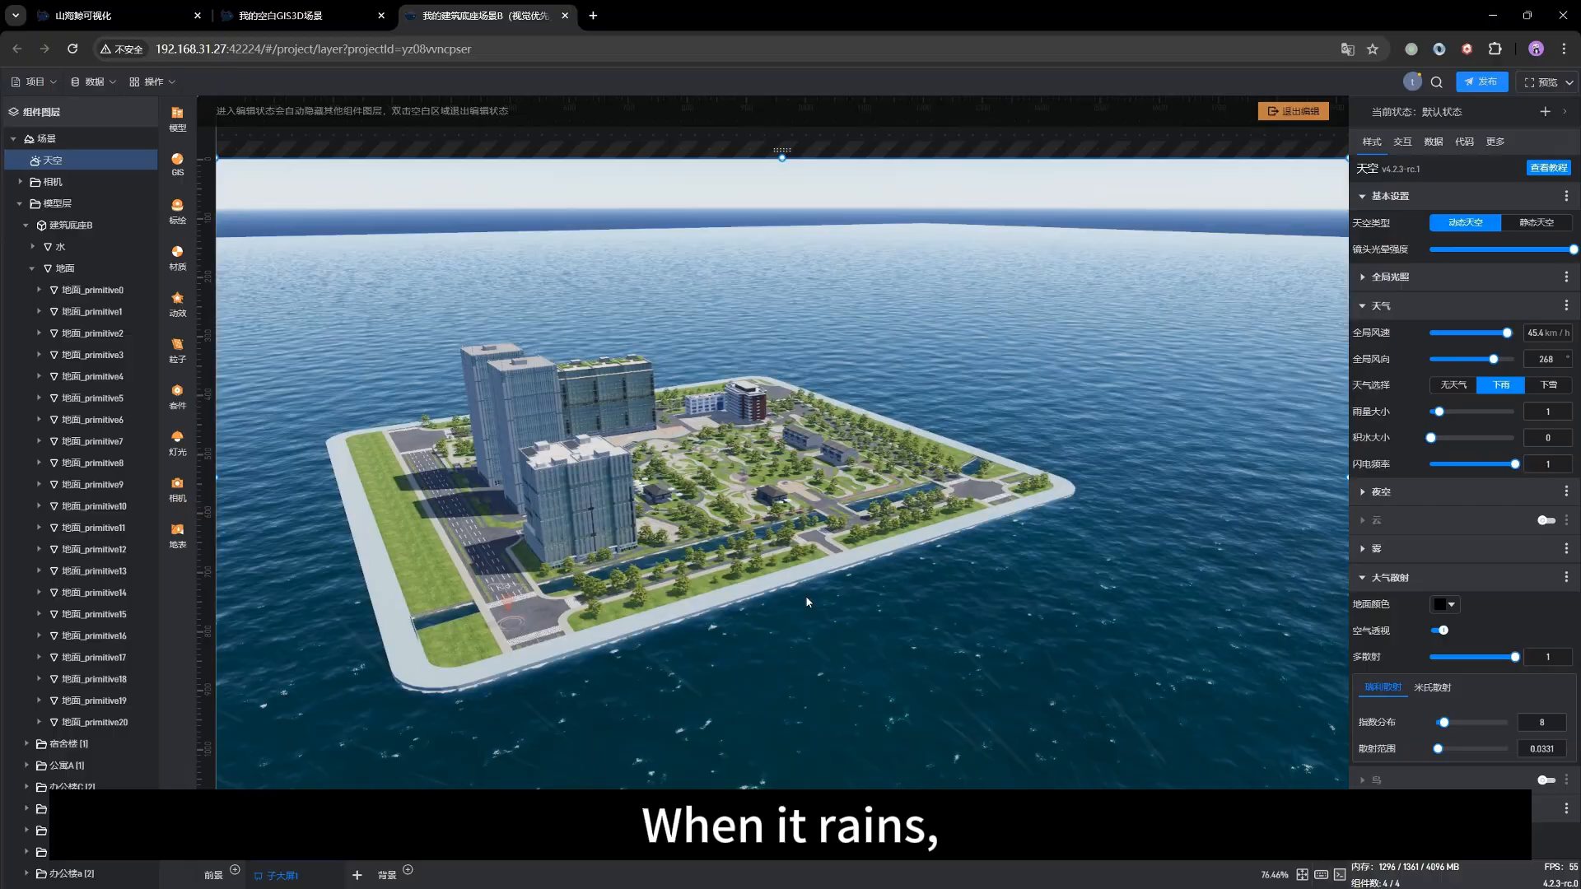
left_click_drag(807, 602, 900, 566)
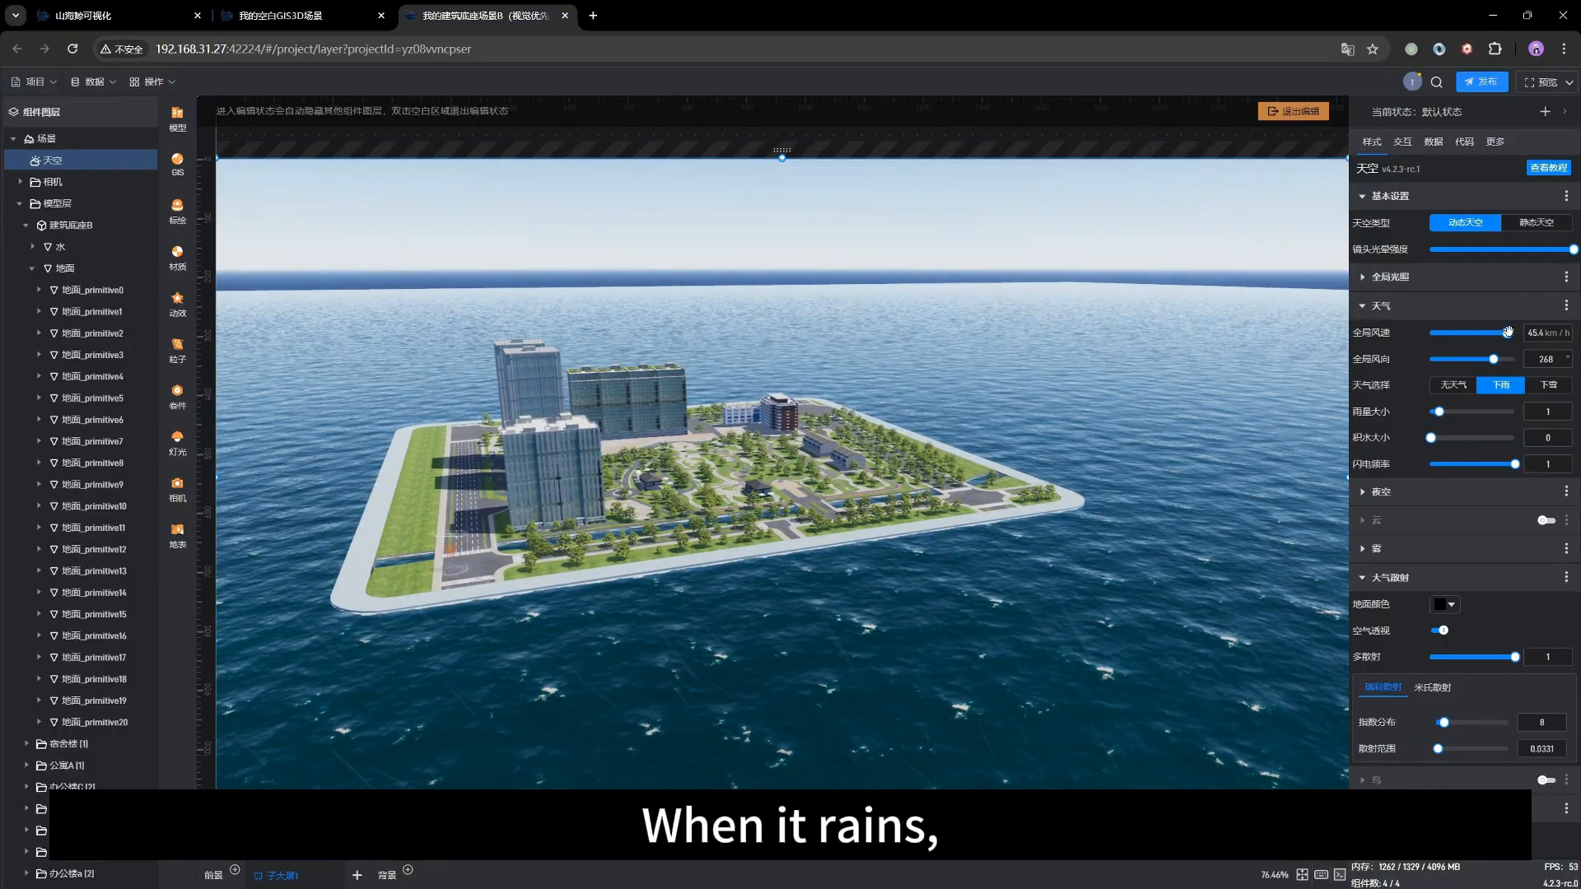
Compare the slant of the rain at global wind speeds of 11.9, 50 and 16.9 km/h, and set the speed to 46.7 km/h.
mouse_move(1506, 333)
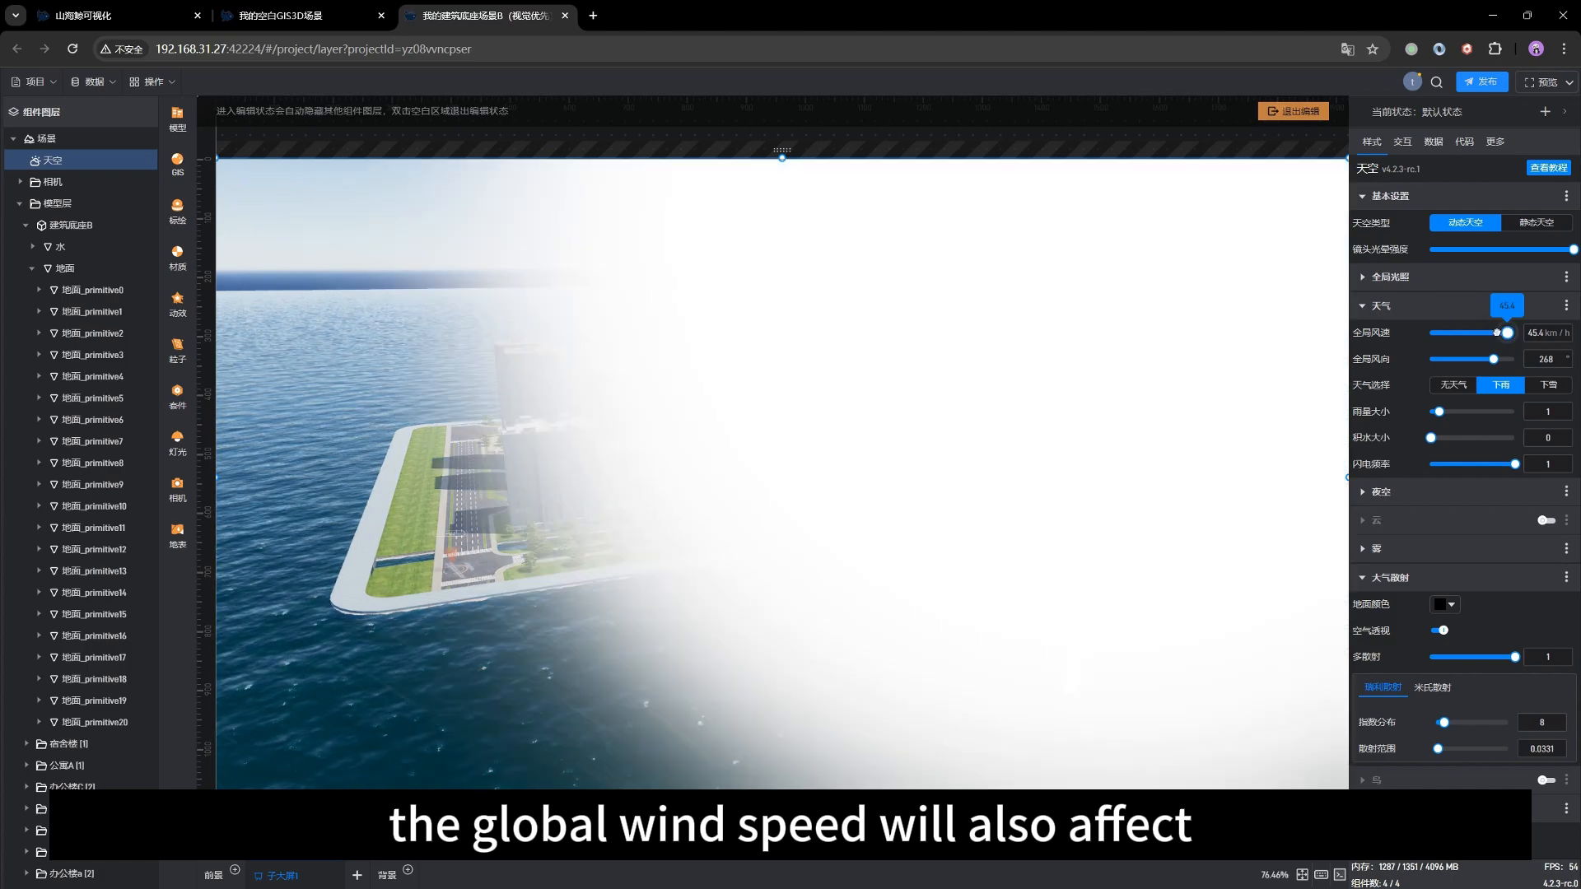
left_click_drag(1506, 332, 1451, 333)
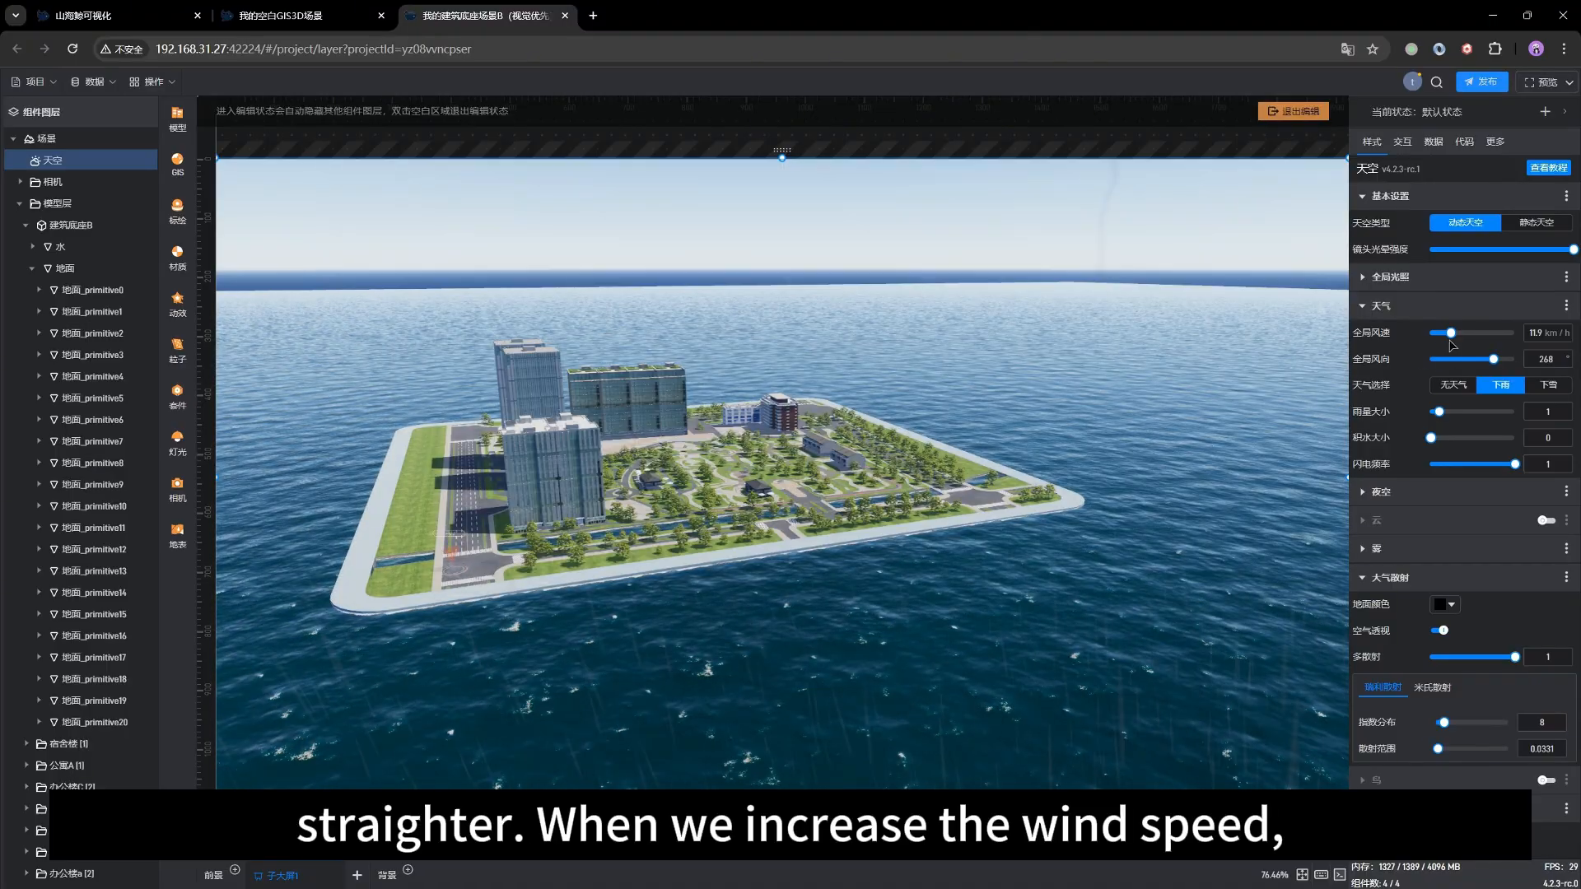
left_click_drag(1451, 333, 1533, 334)
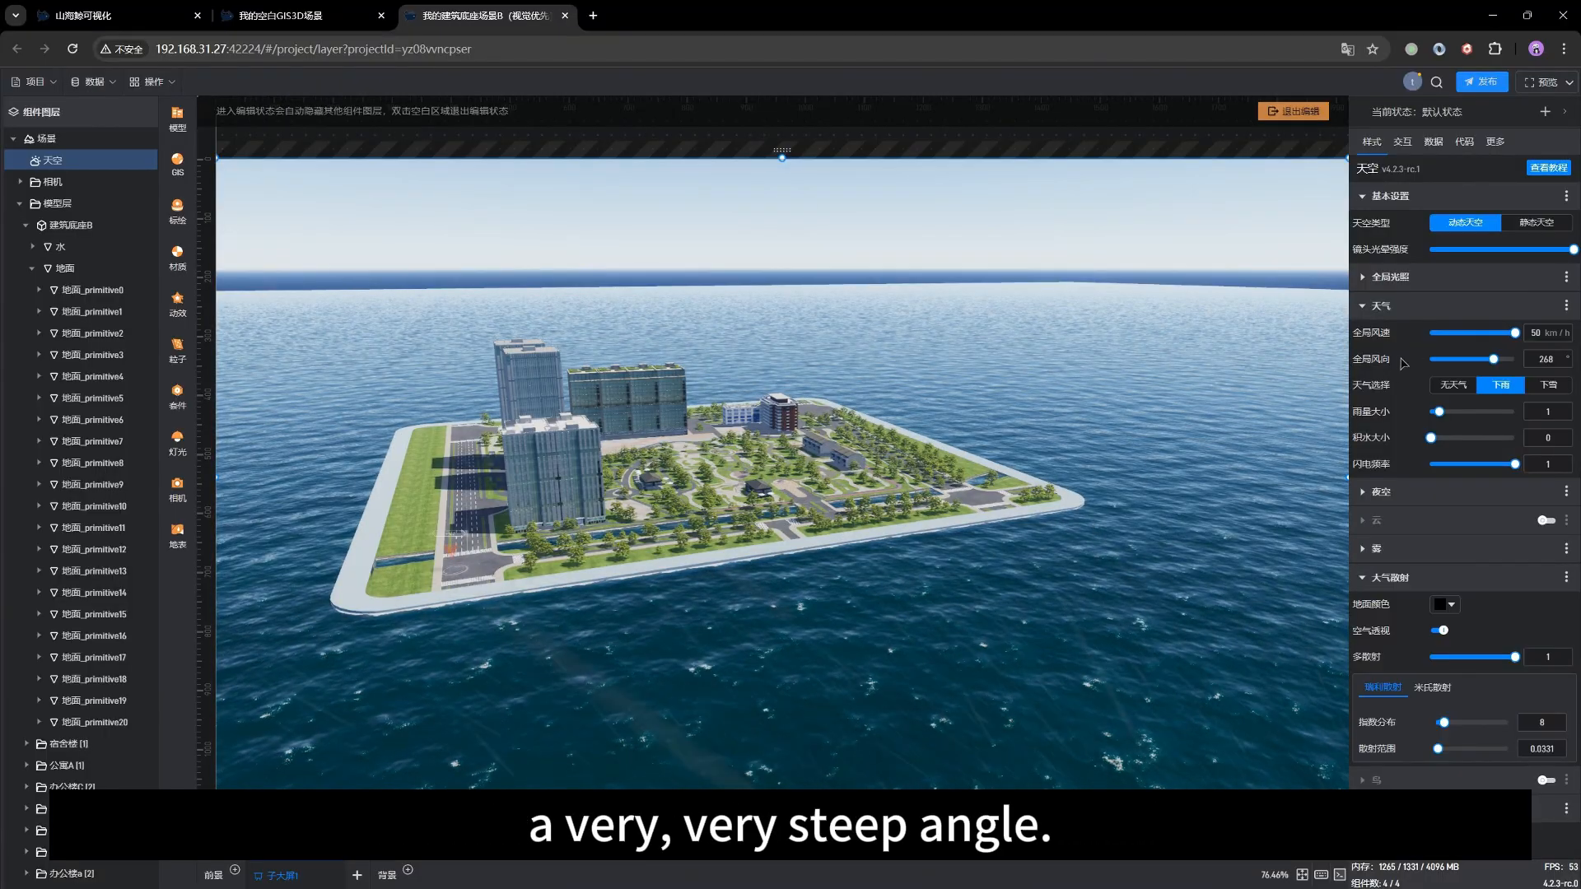
left_click(1460, 333)
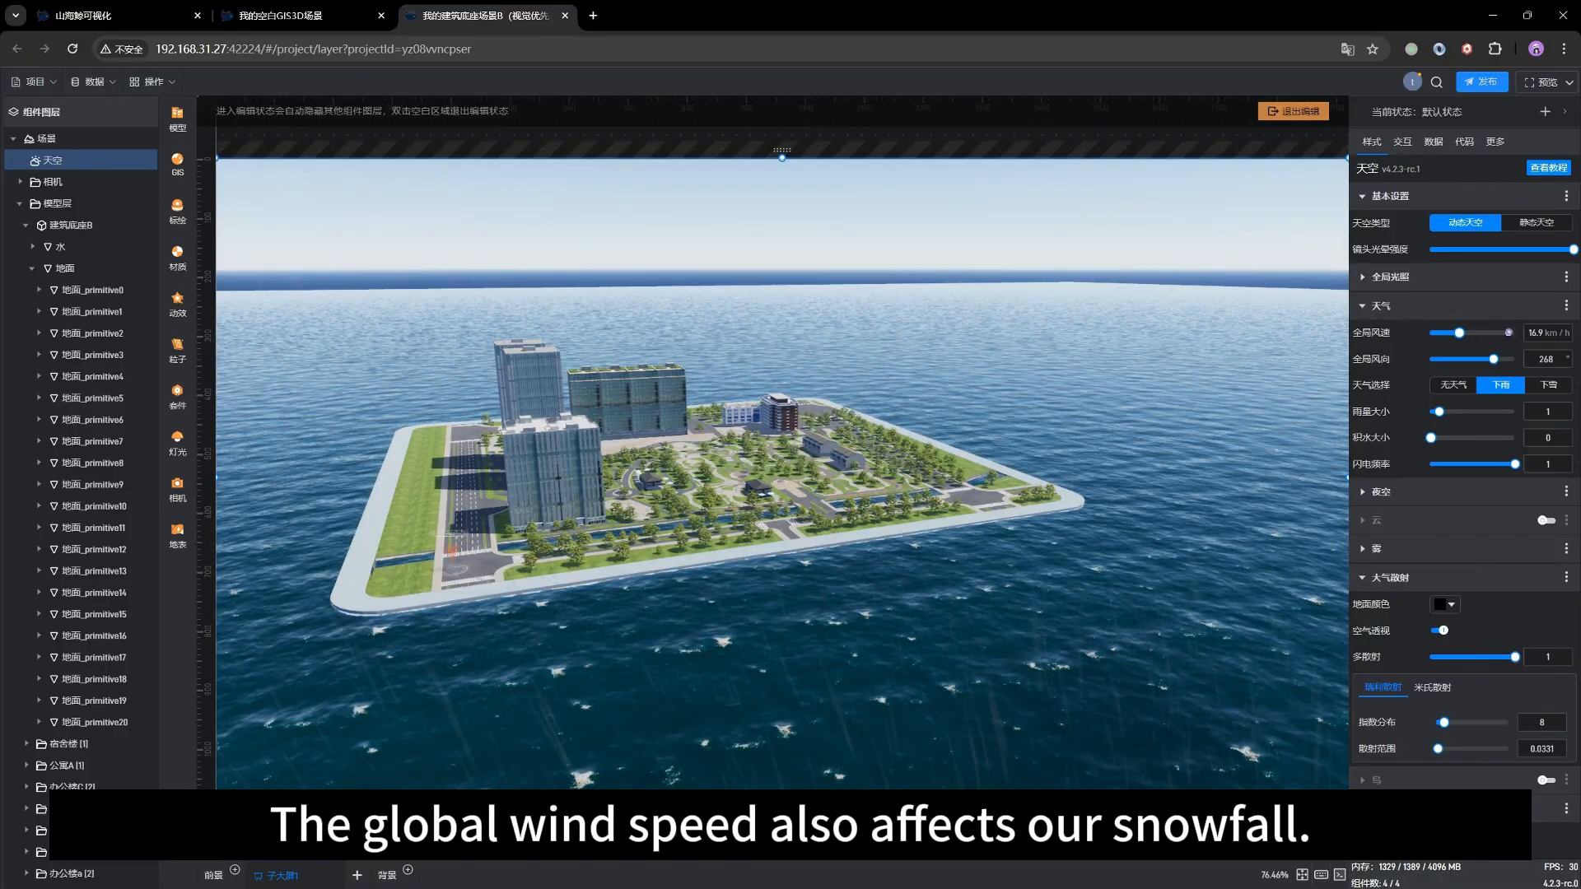
left_click(1509, 332)
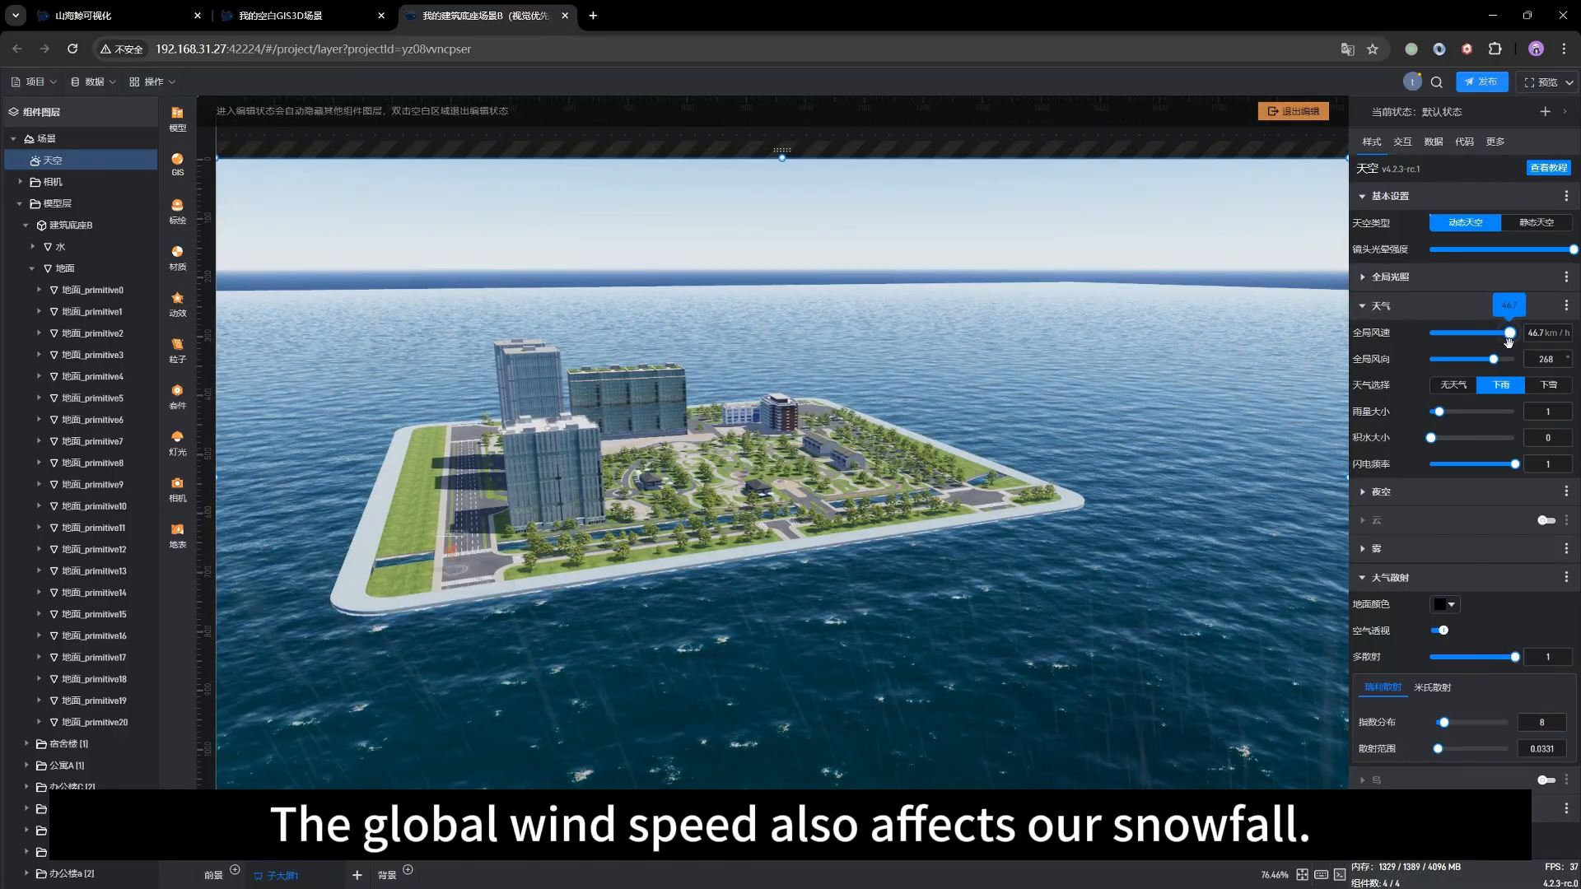
Switch the weather to snow (下雪) and view the snowfall over the park and buildings.
left_click(1551, 386)
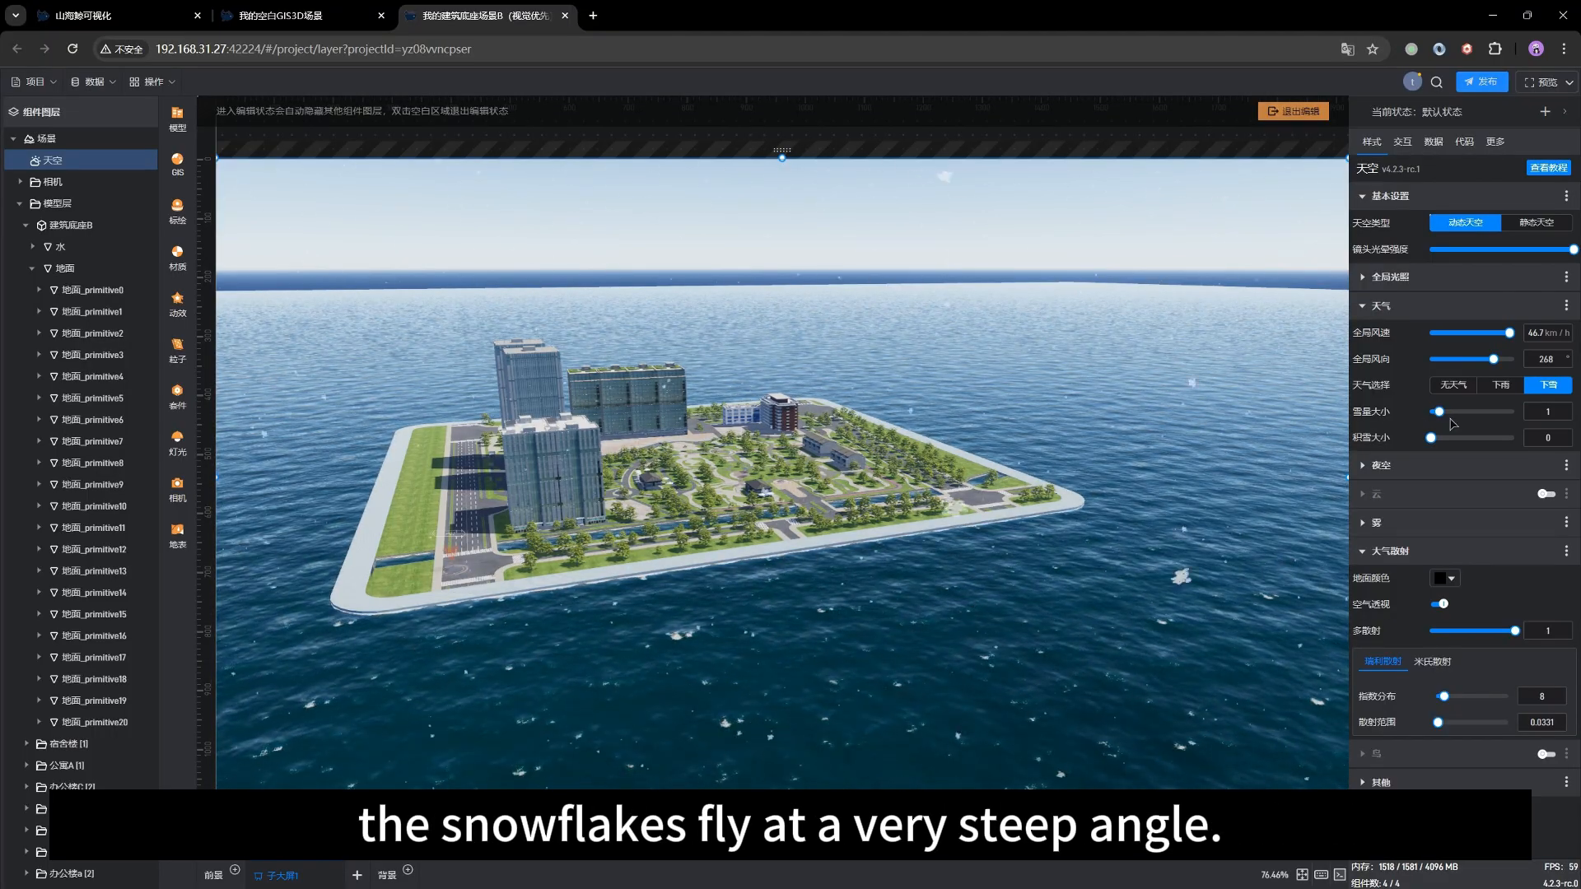
left_click_drag(978, 425, 797, 474)
scroll(796, 477, "up", 10)
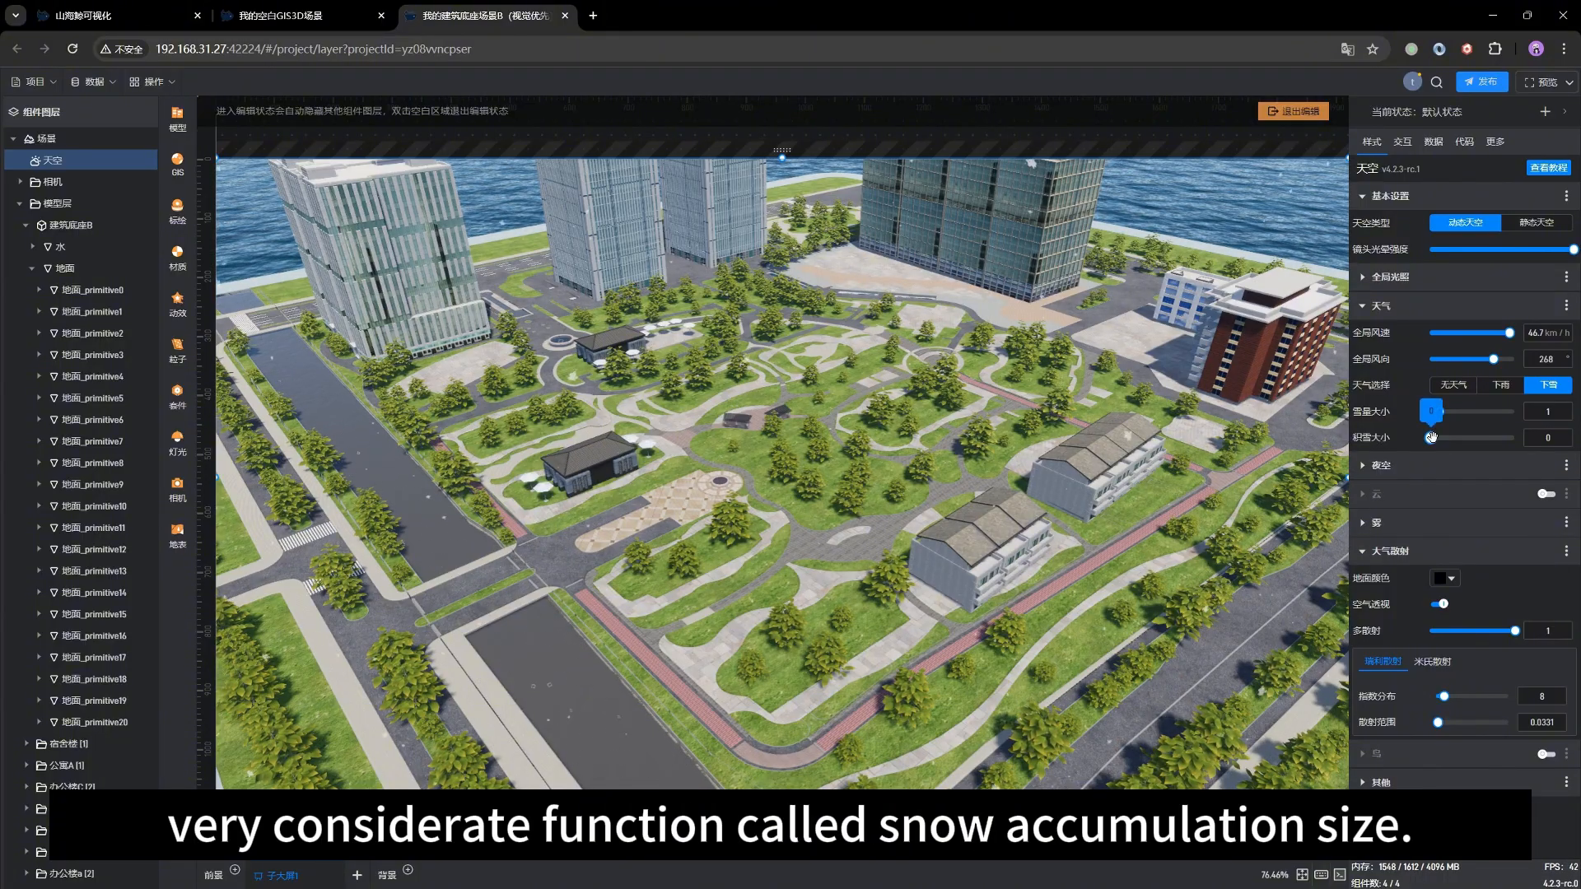
Set the snow accumulation (积雪大小) to 0.45 and inspect the snow cover on the ground, trees and roofs.
left_click_drag(1432, 438, 1468, 437)
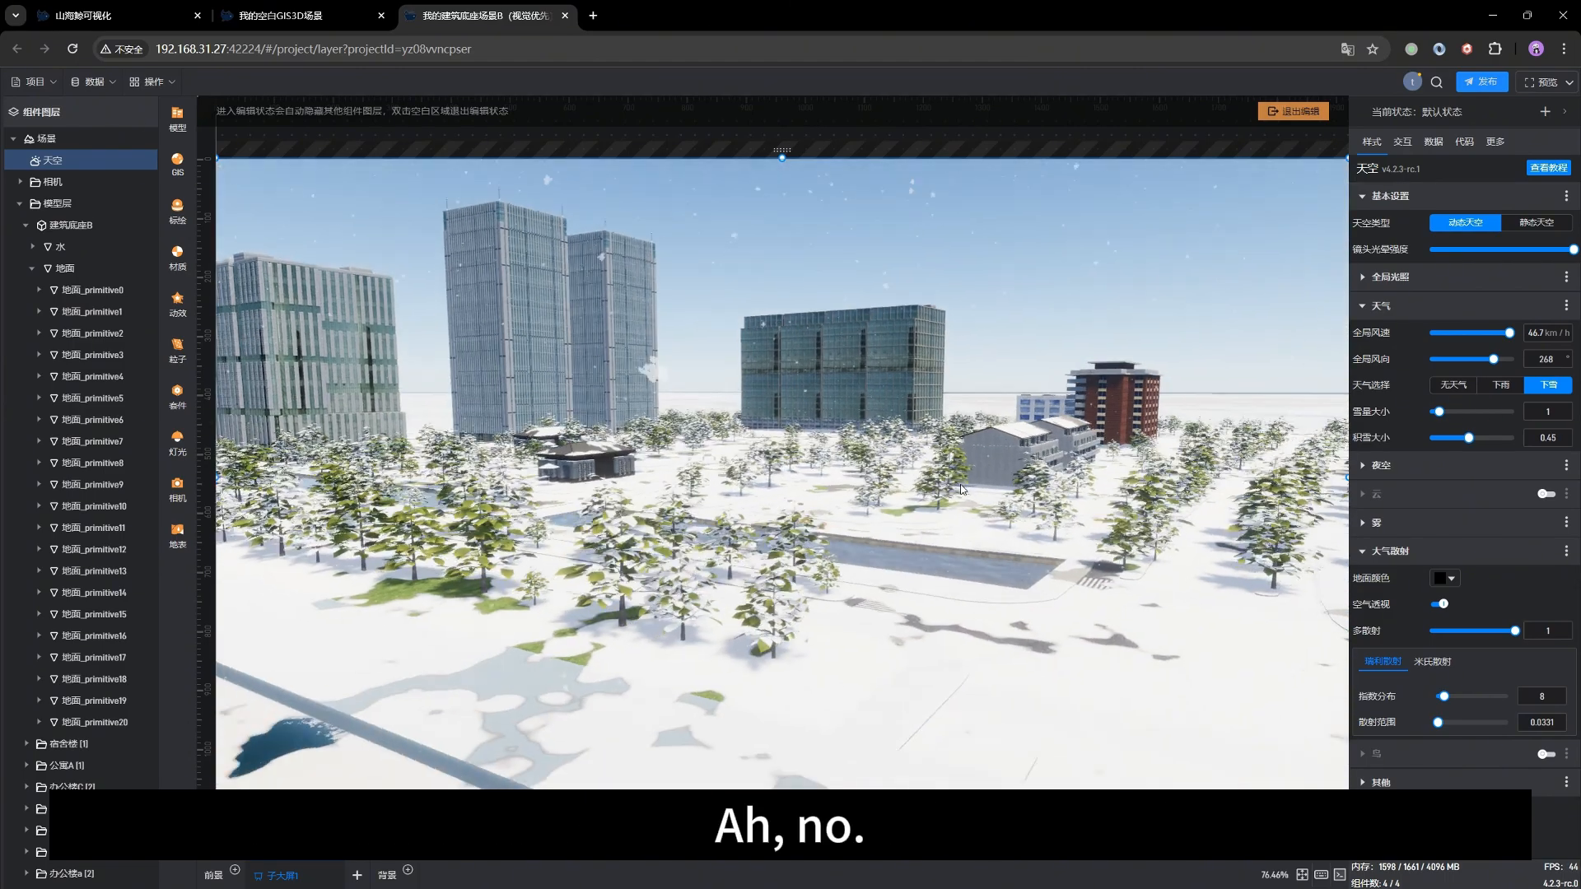
left_click_drag(960, 485, 993, 452)
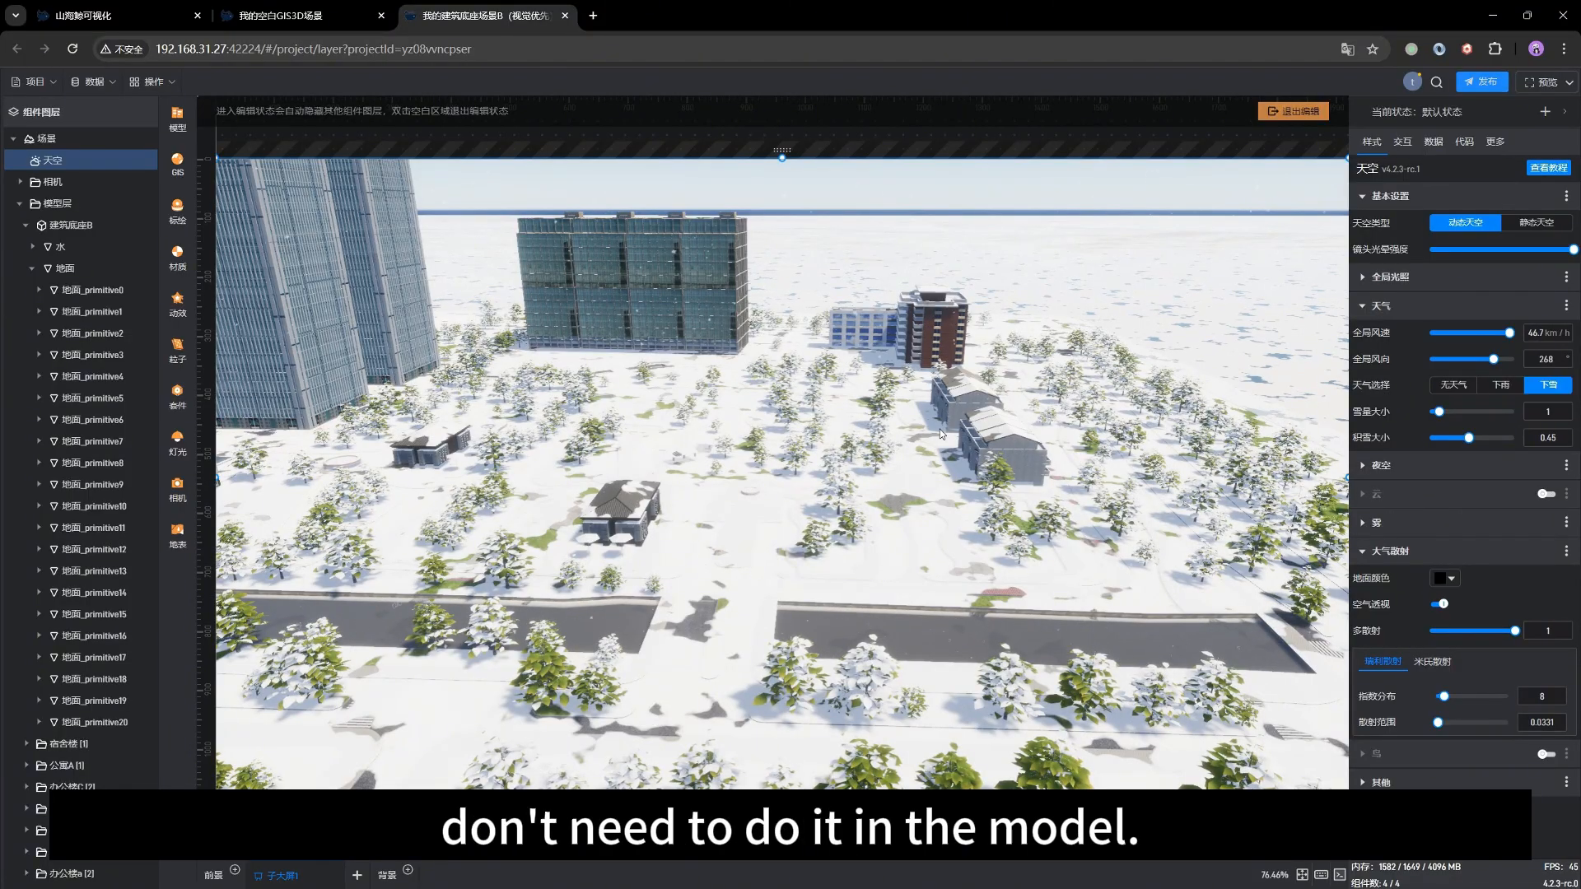
left_click_drag(882, 478, 763, 500)
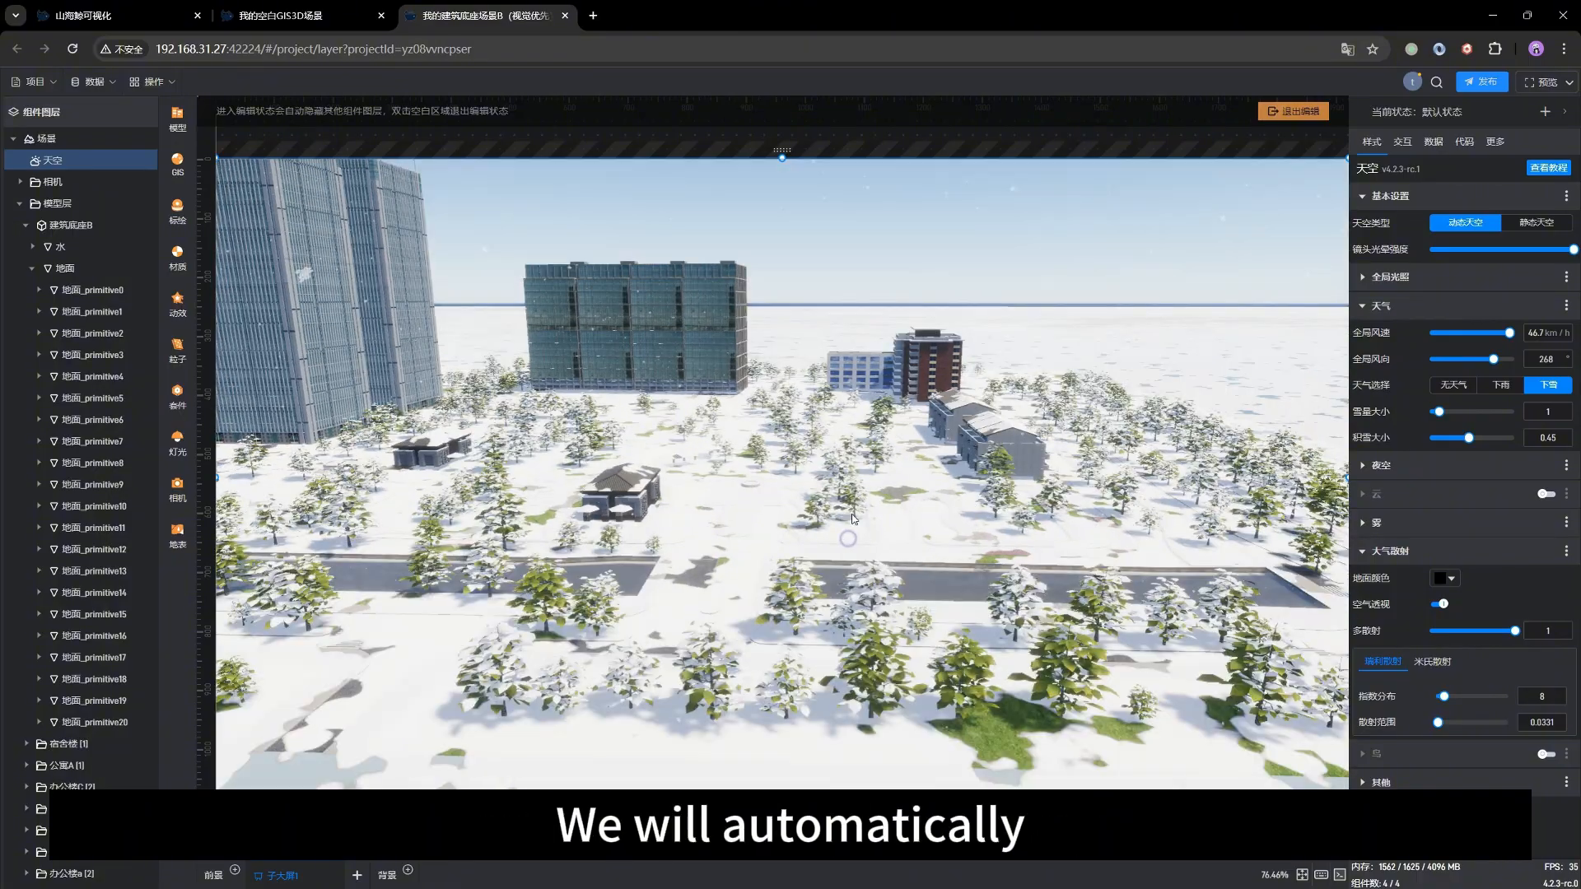
left_click_drag(854, 518, 780, 546)
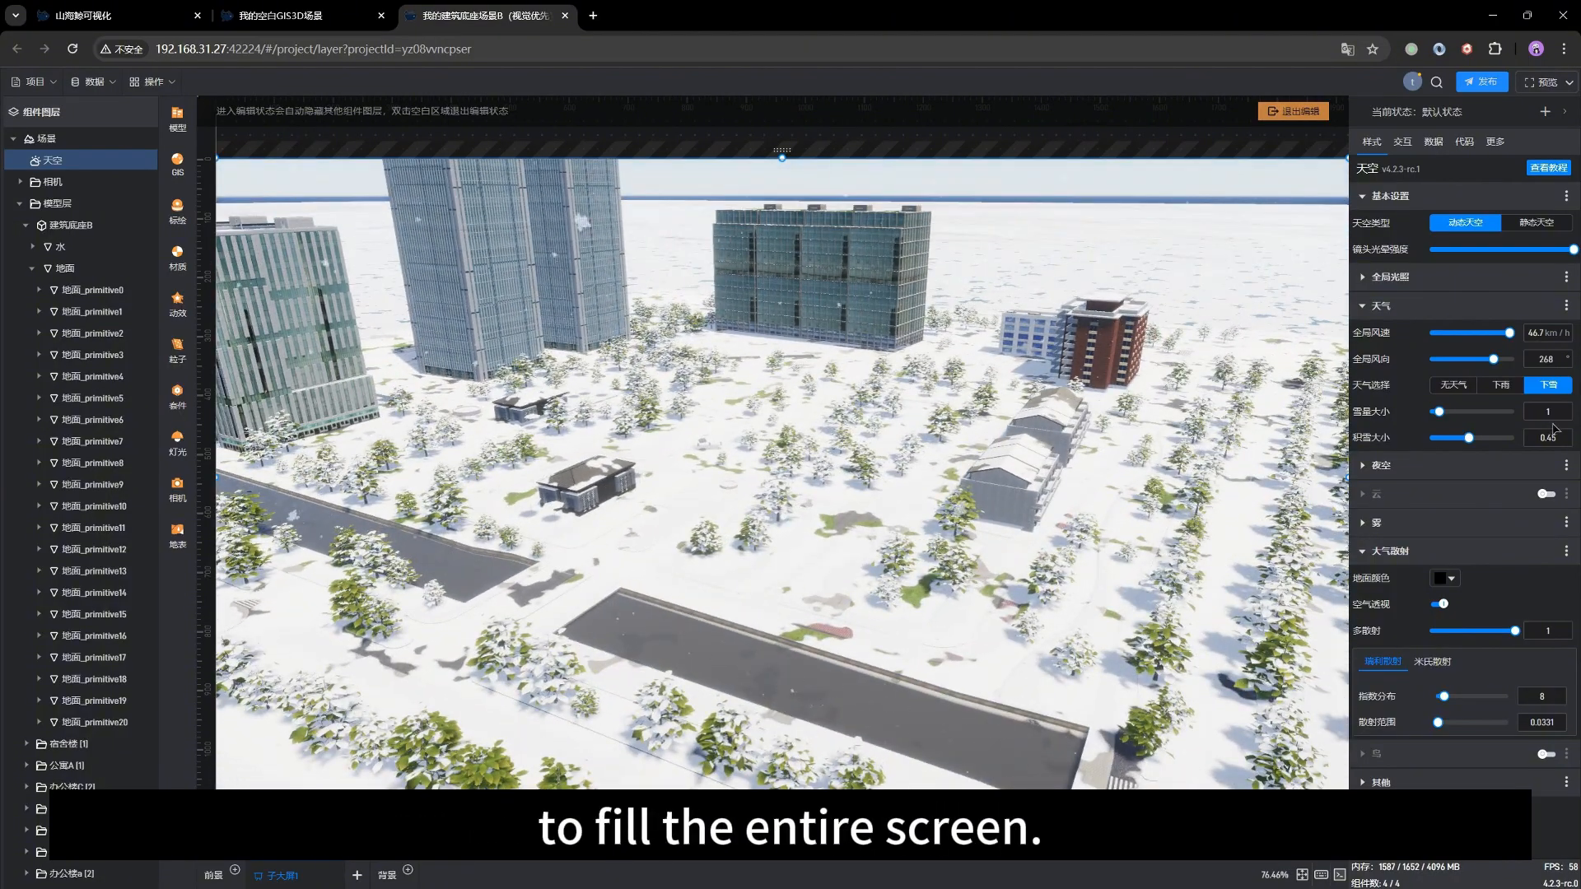
Set the snow accumulation to 0.05 and the snowfall amount (雪量大小) to 1.37.
left_click_drag(1470, 439, 1438, 438)
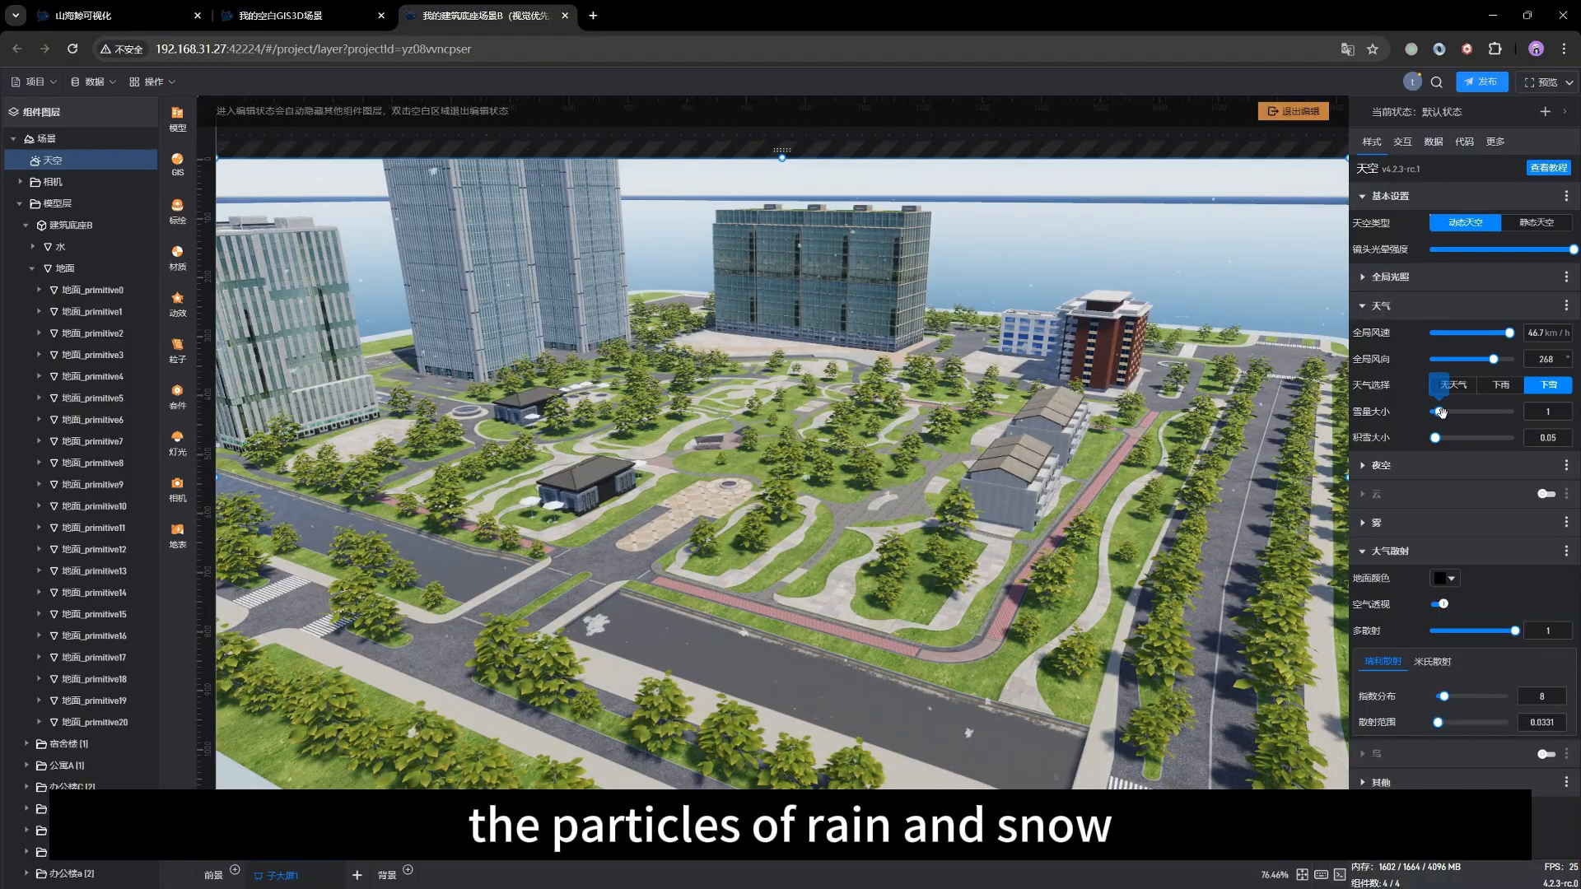
mouse_move(1449, 411)
left_mouse_down()
mouse_move(1479, 411)
mouse_move(1442, 412)
left_mouse_up()
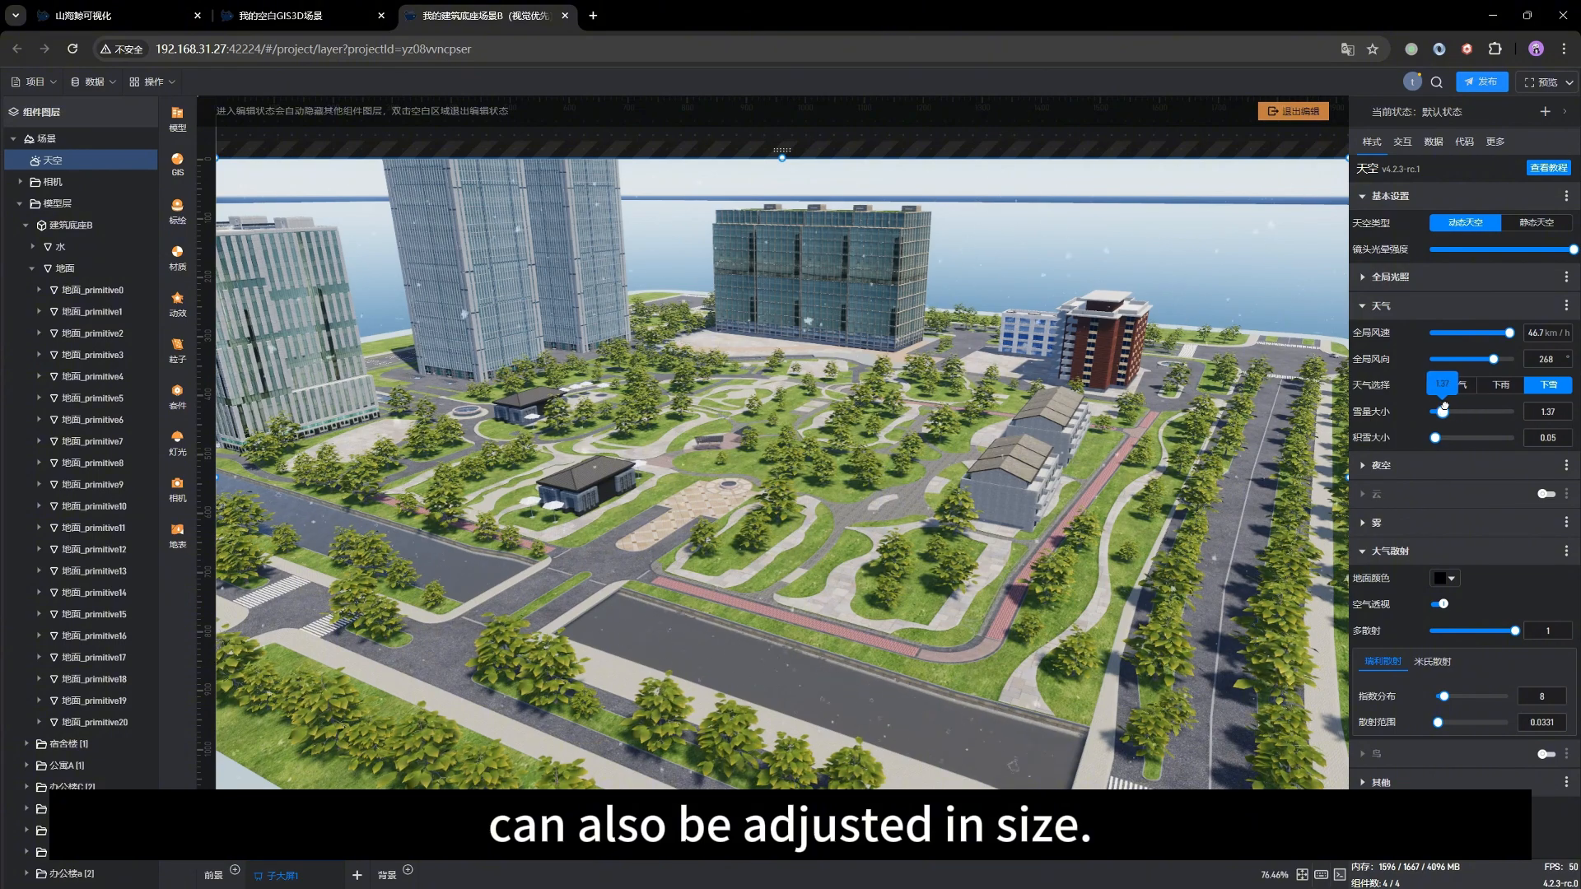
Switch the weather to rain (下雨), set the water accumulation (积水大小) to 0.57 and inspect the puddles around the park paths.
left_click(1500, 385)
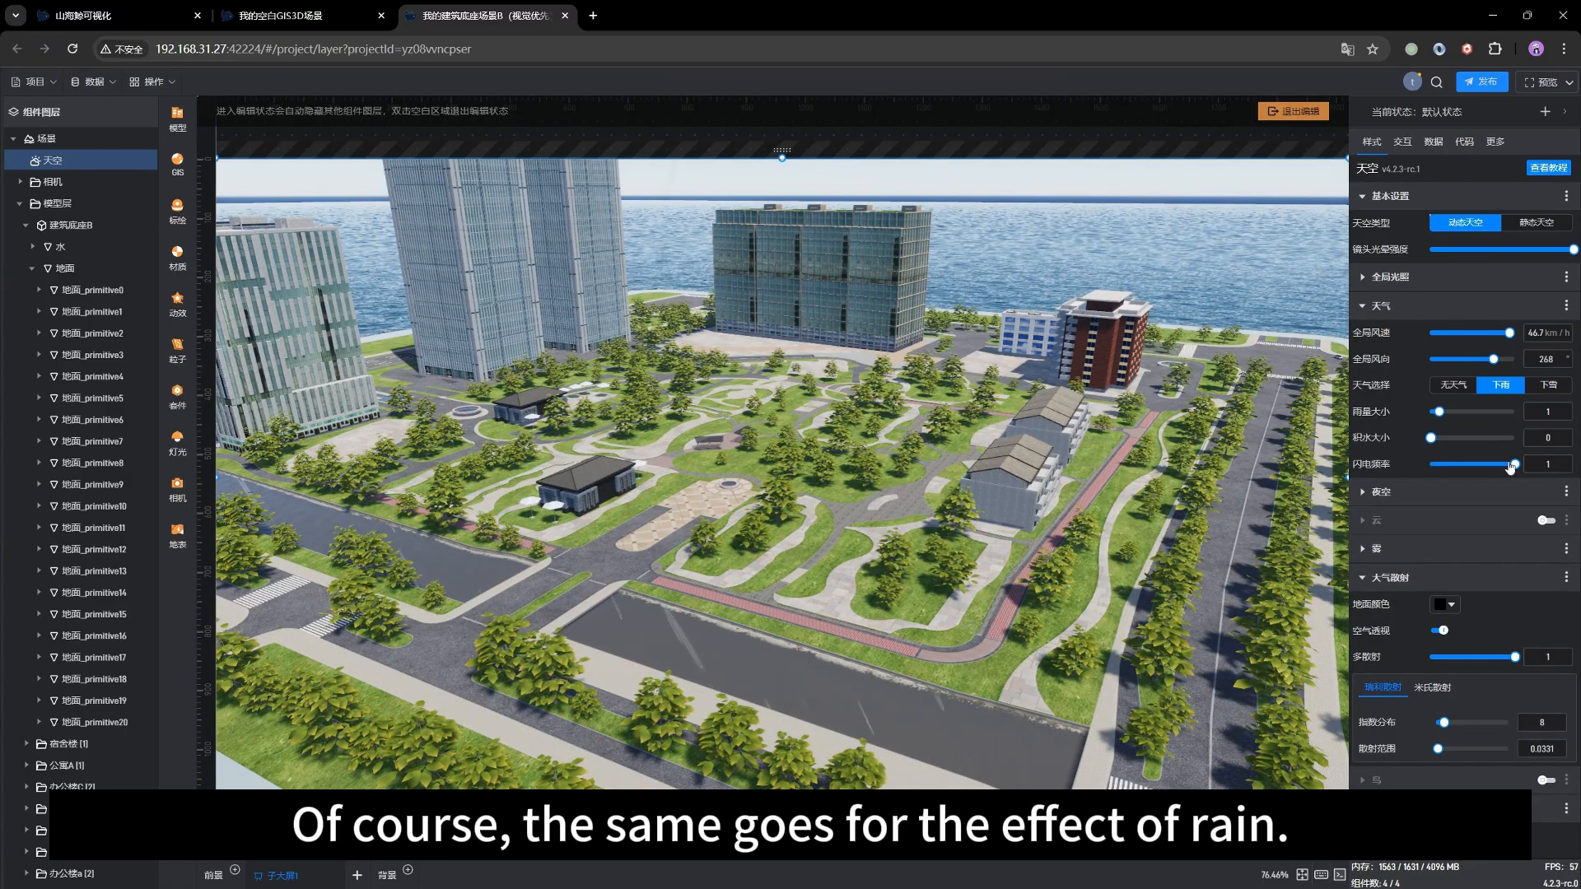
mouse_move(1517, 463)
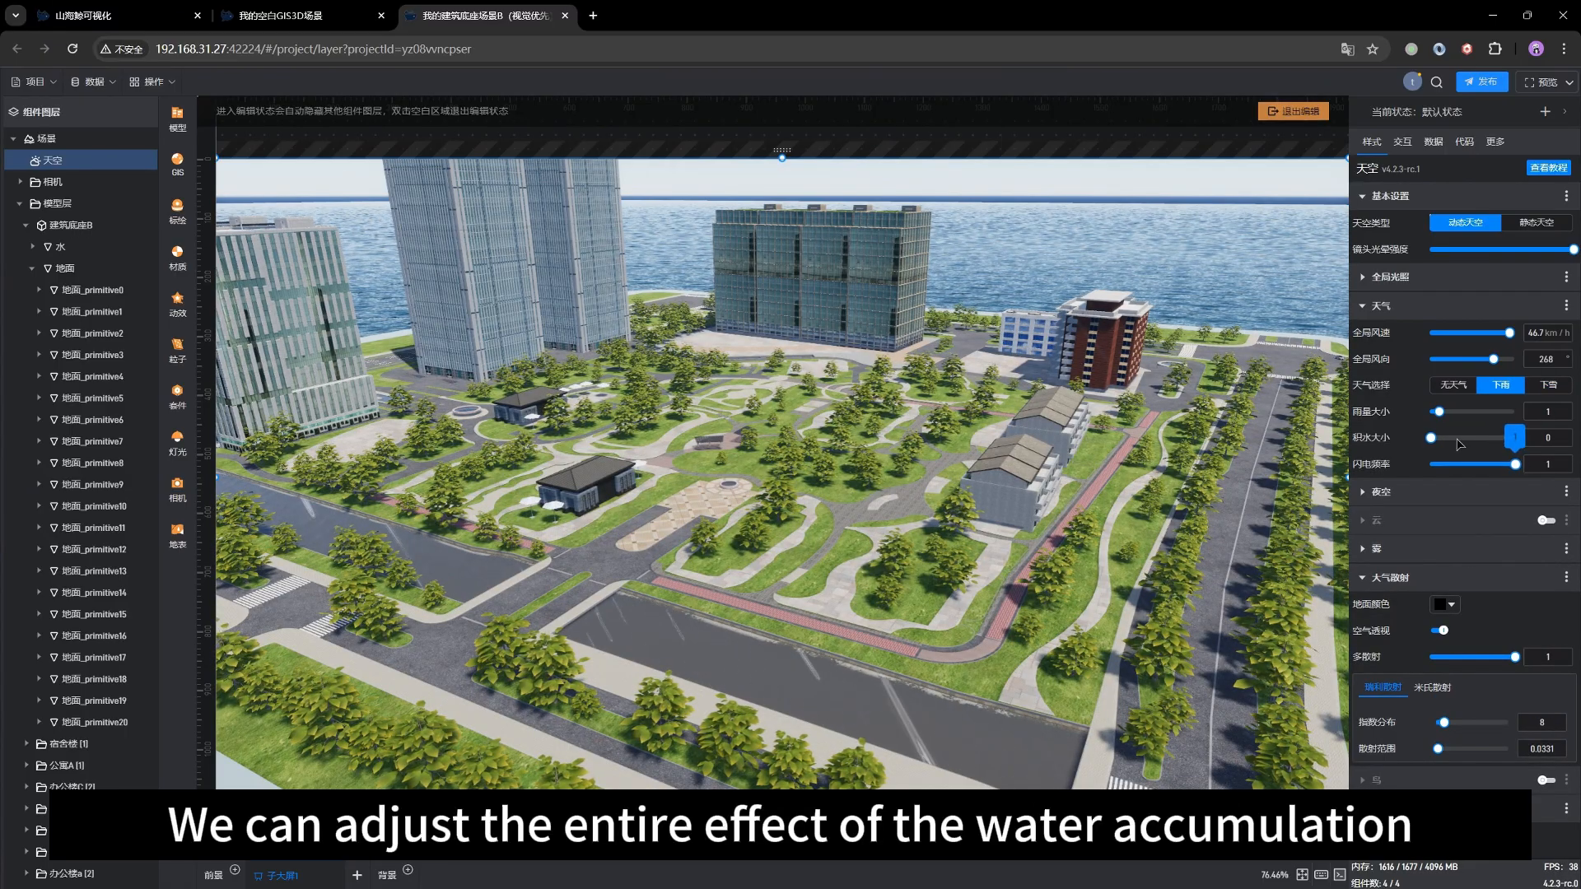
mouse_move(1457, 437)
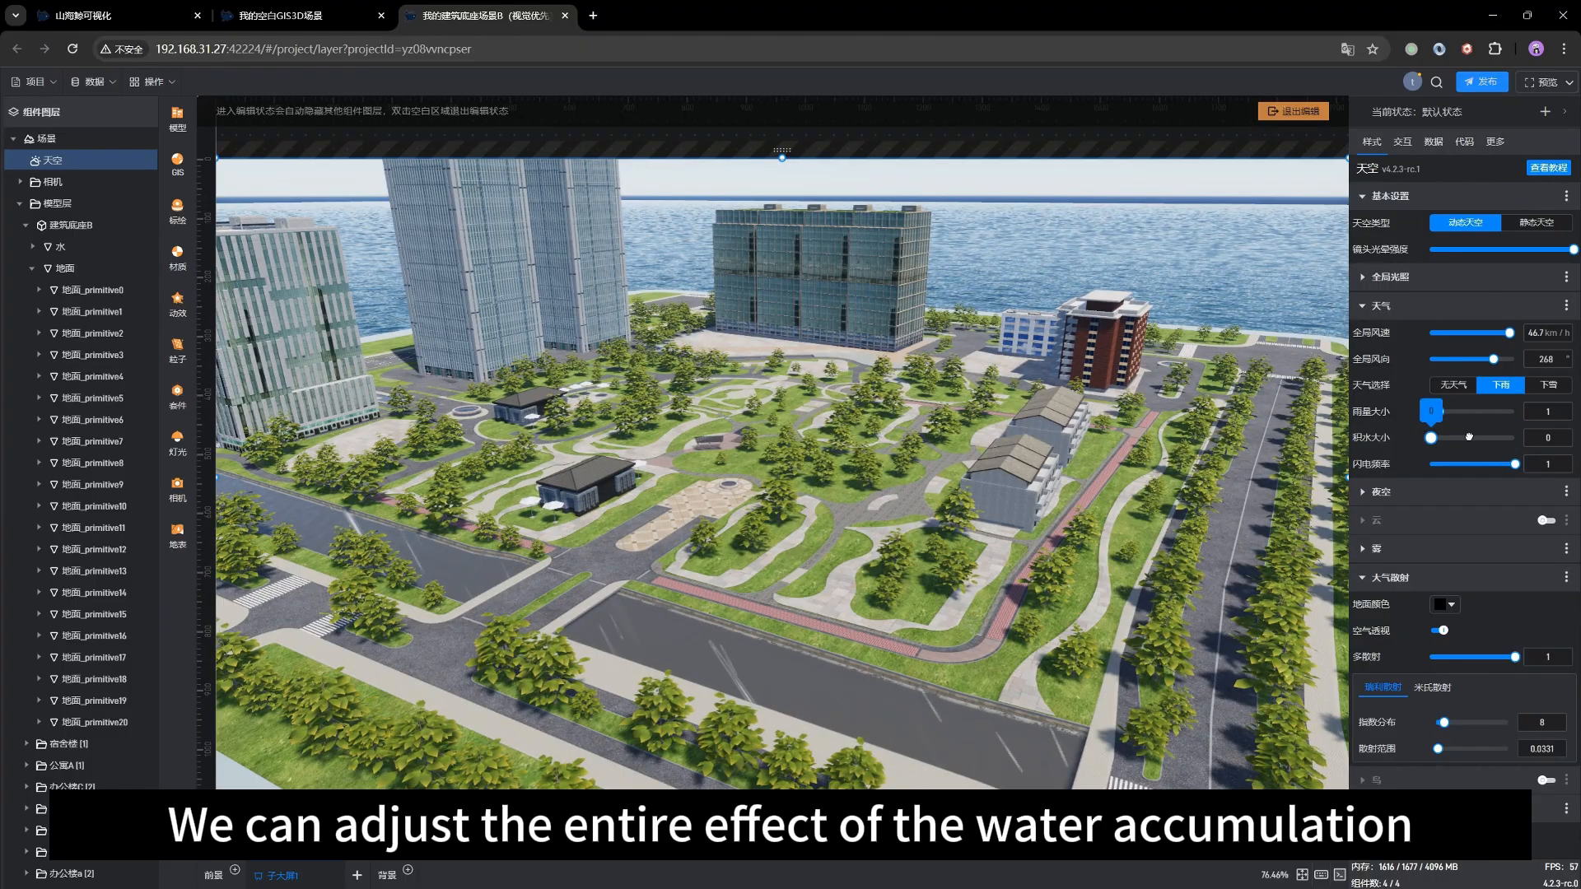
left_click_drag(1469, 438, 1485, 438)
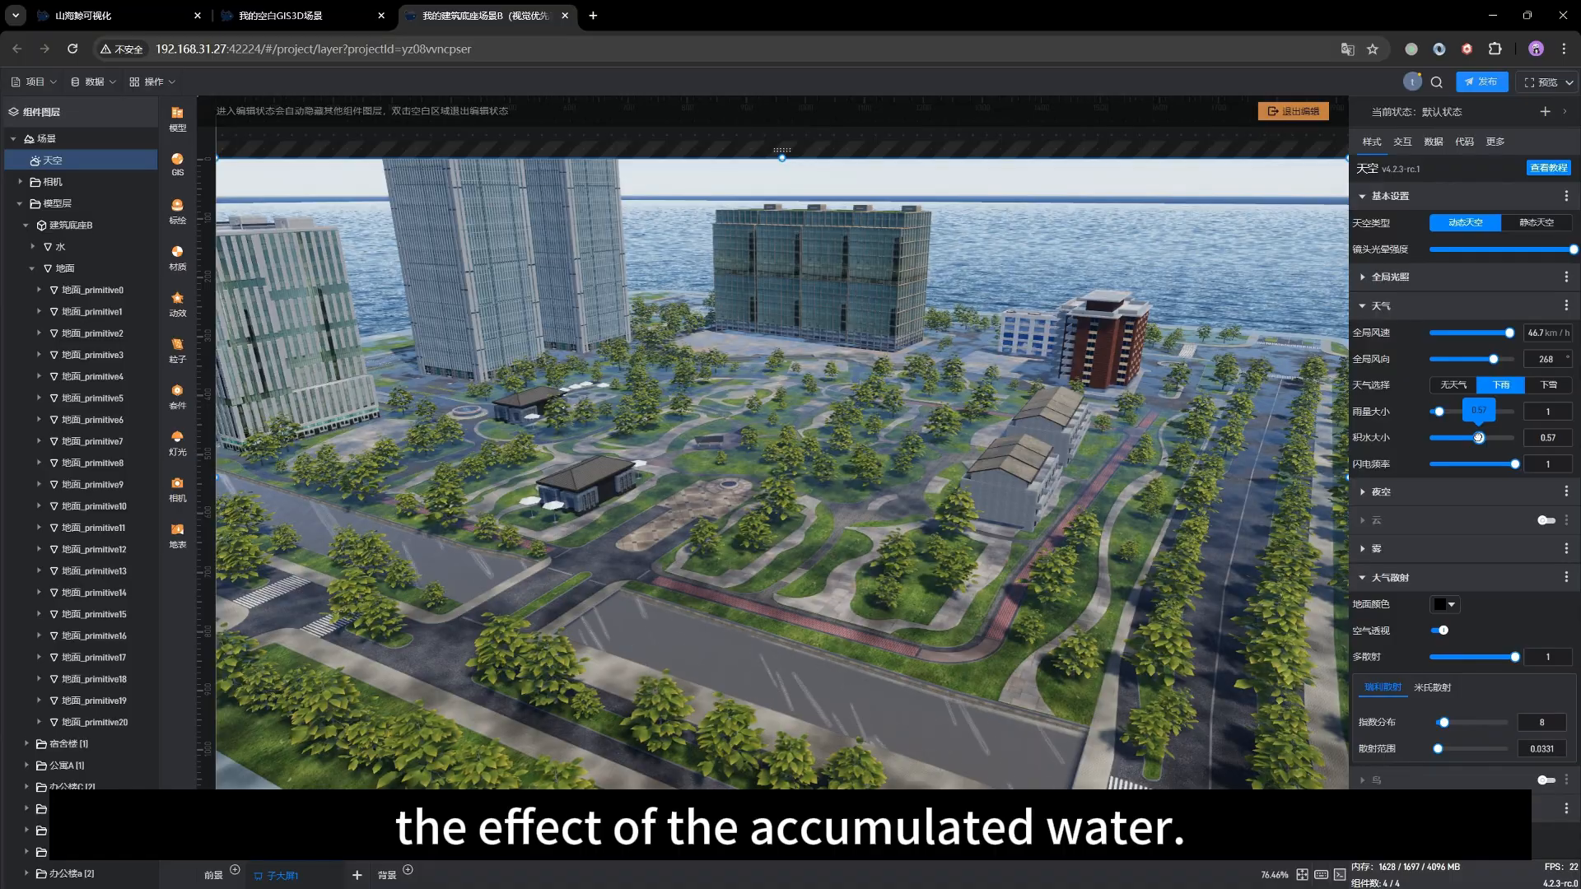
left_click_drag(992, 516, 911, 564)
scroll(833, 579, "up", 5)
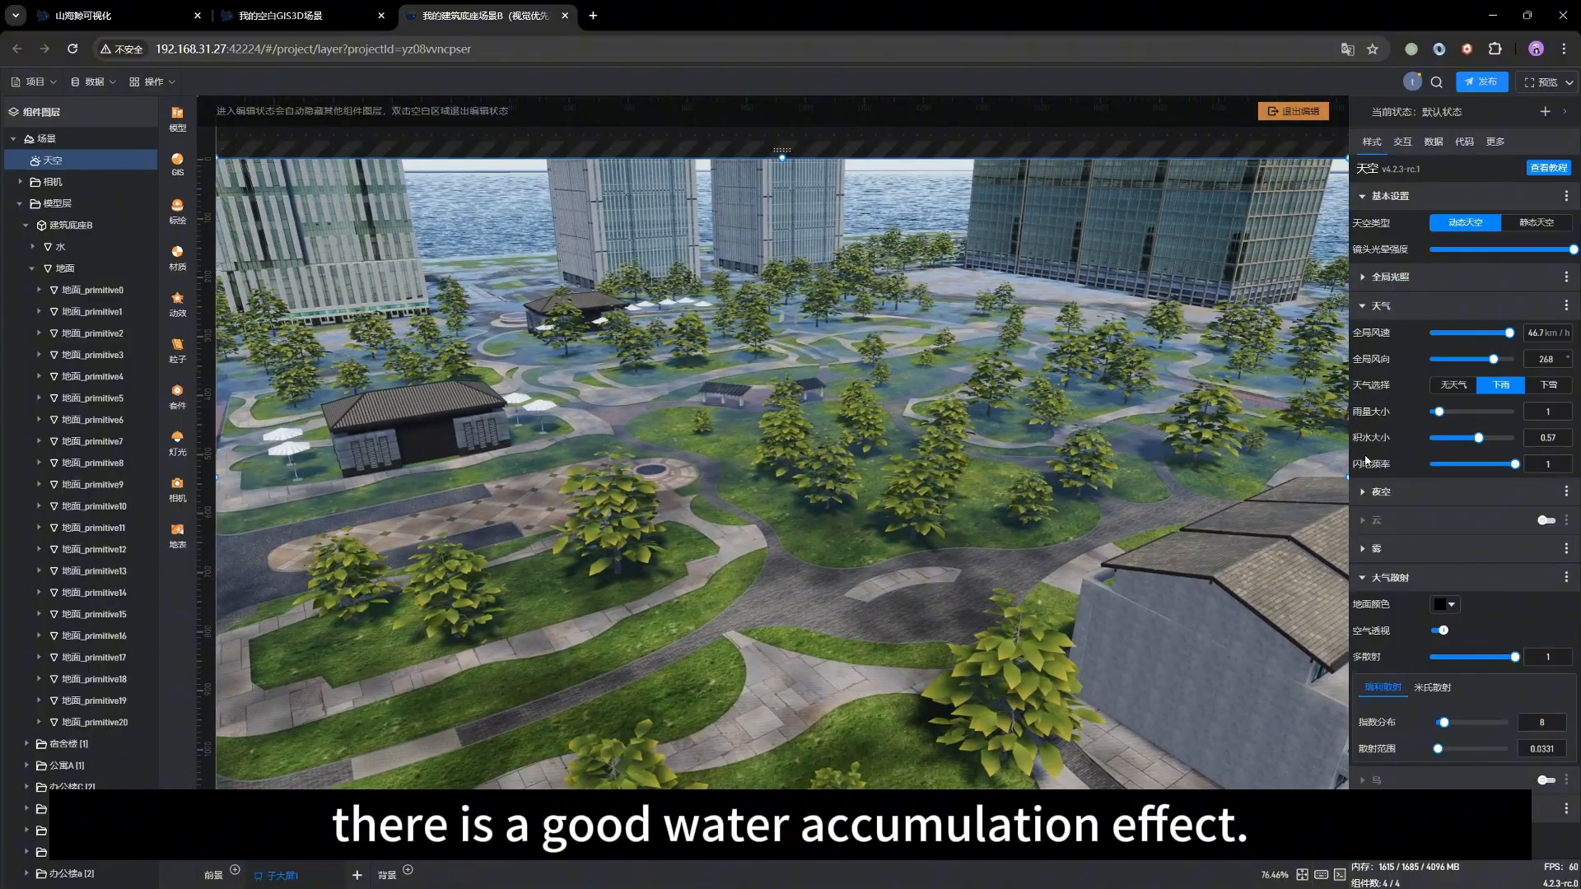
Set the water accumulation (积水大小) to 0.24 and inspect the wet ground across the park.
left_click_drag(1478, 437, 1451, 439)
scroll(1012, 547, "down", 3)
scroll(1011, 546, "down", 3)
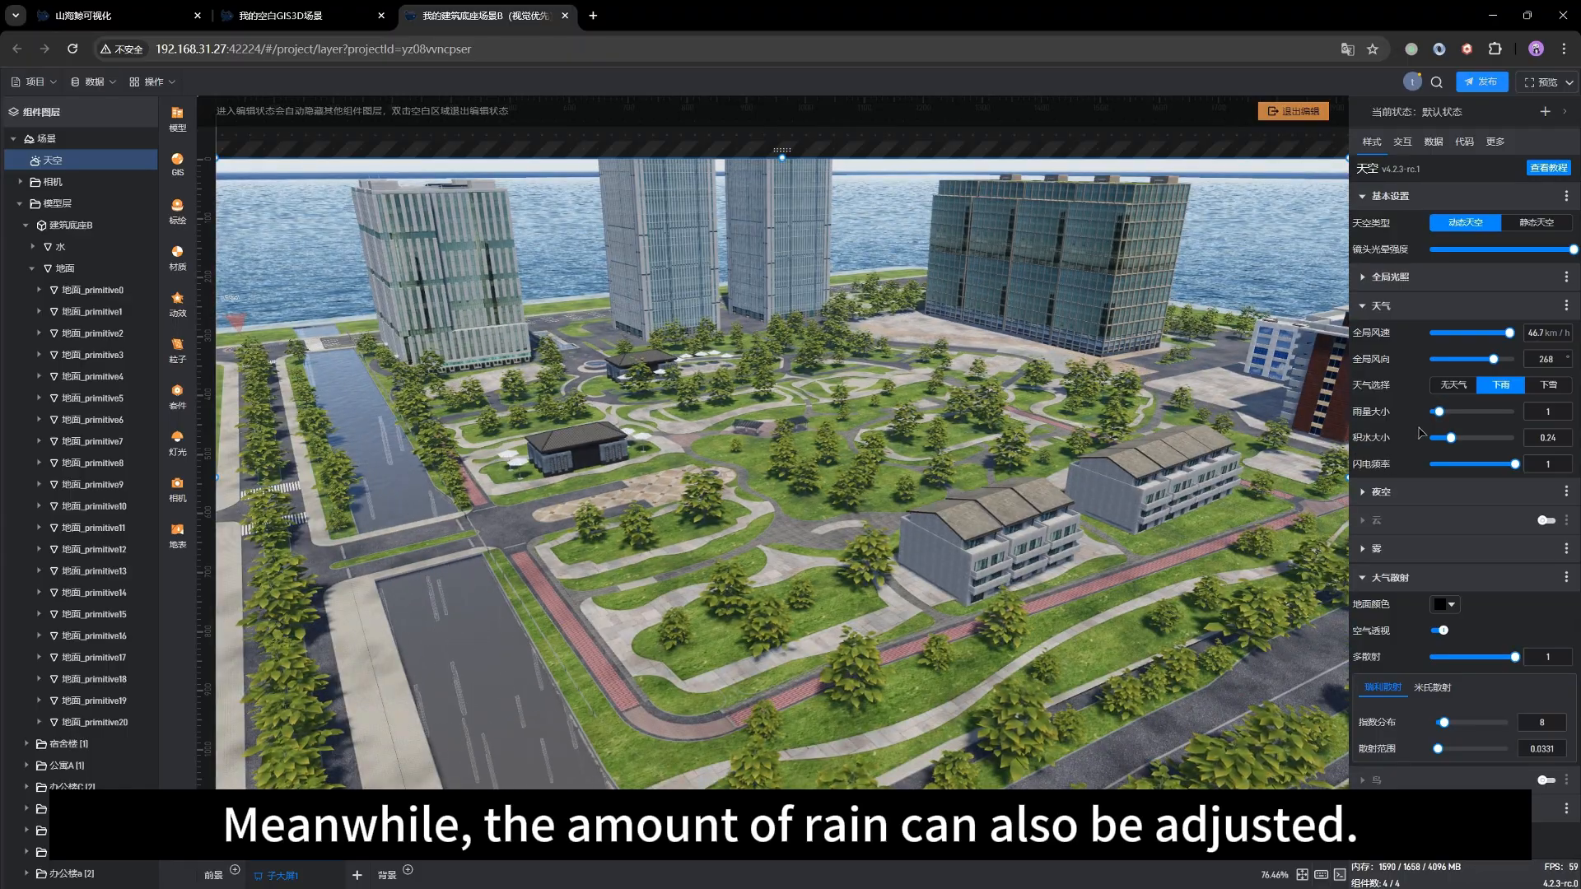
scroll(718, 548, "up", 3)
left_click_drag(779, 604, 918, 606)
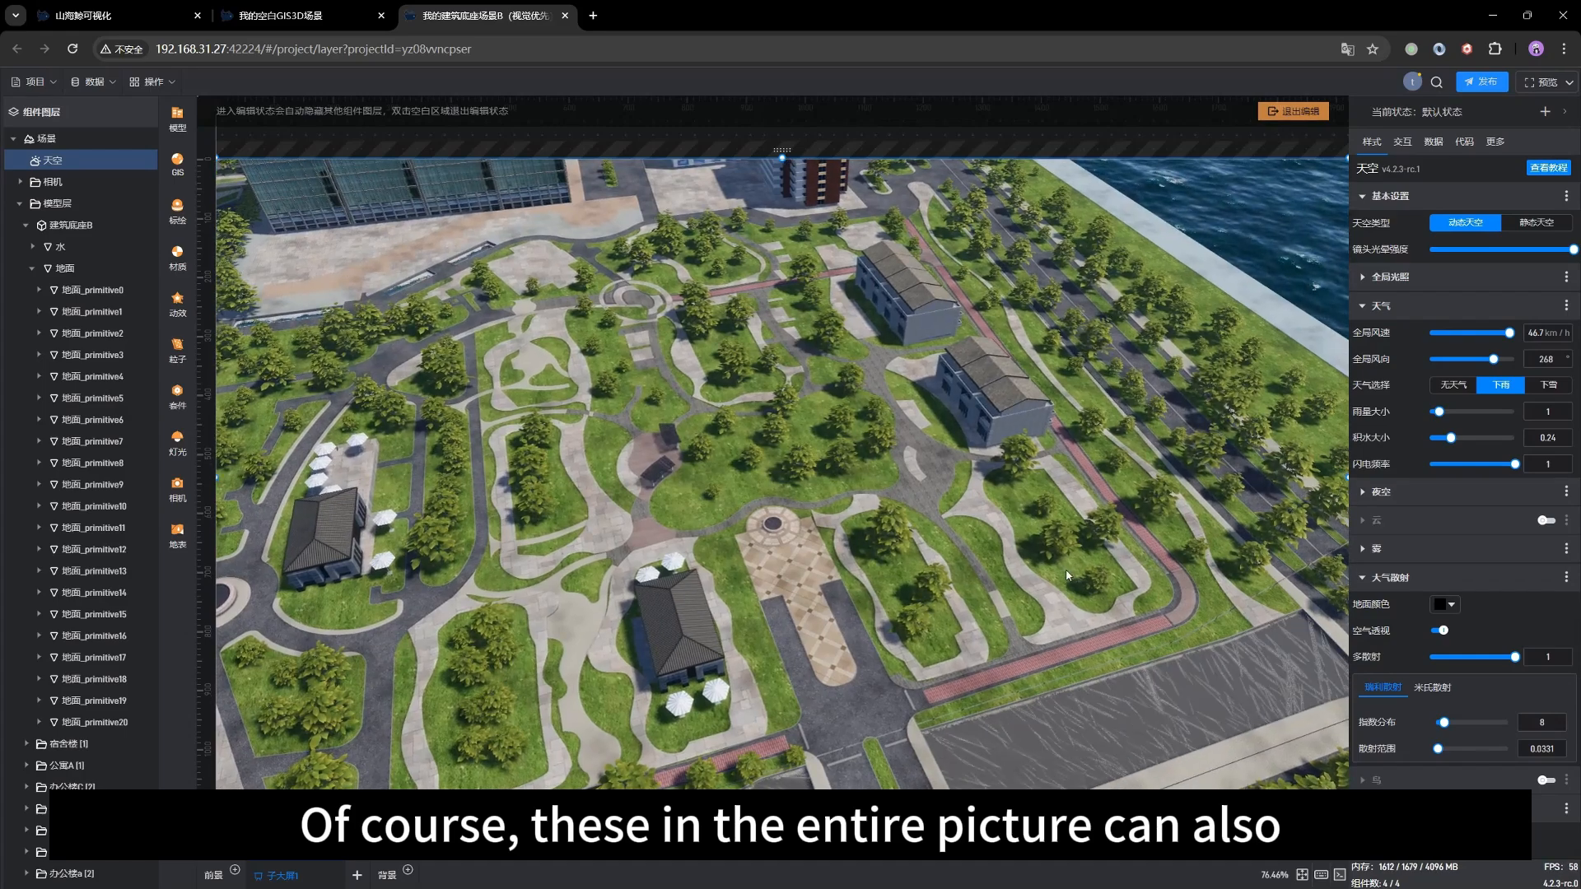
scroll(986, 603, "down", 3)
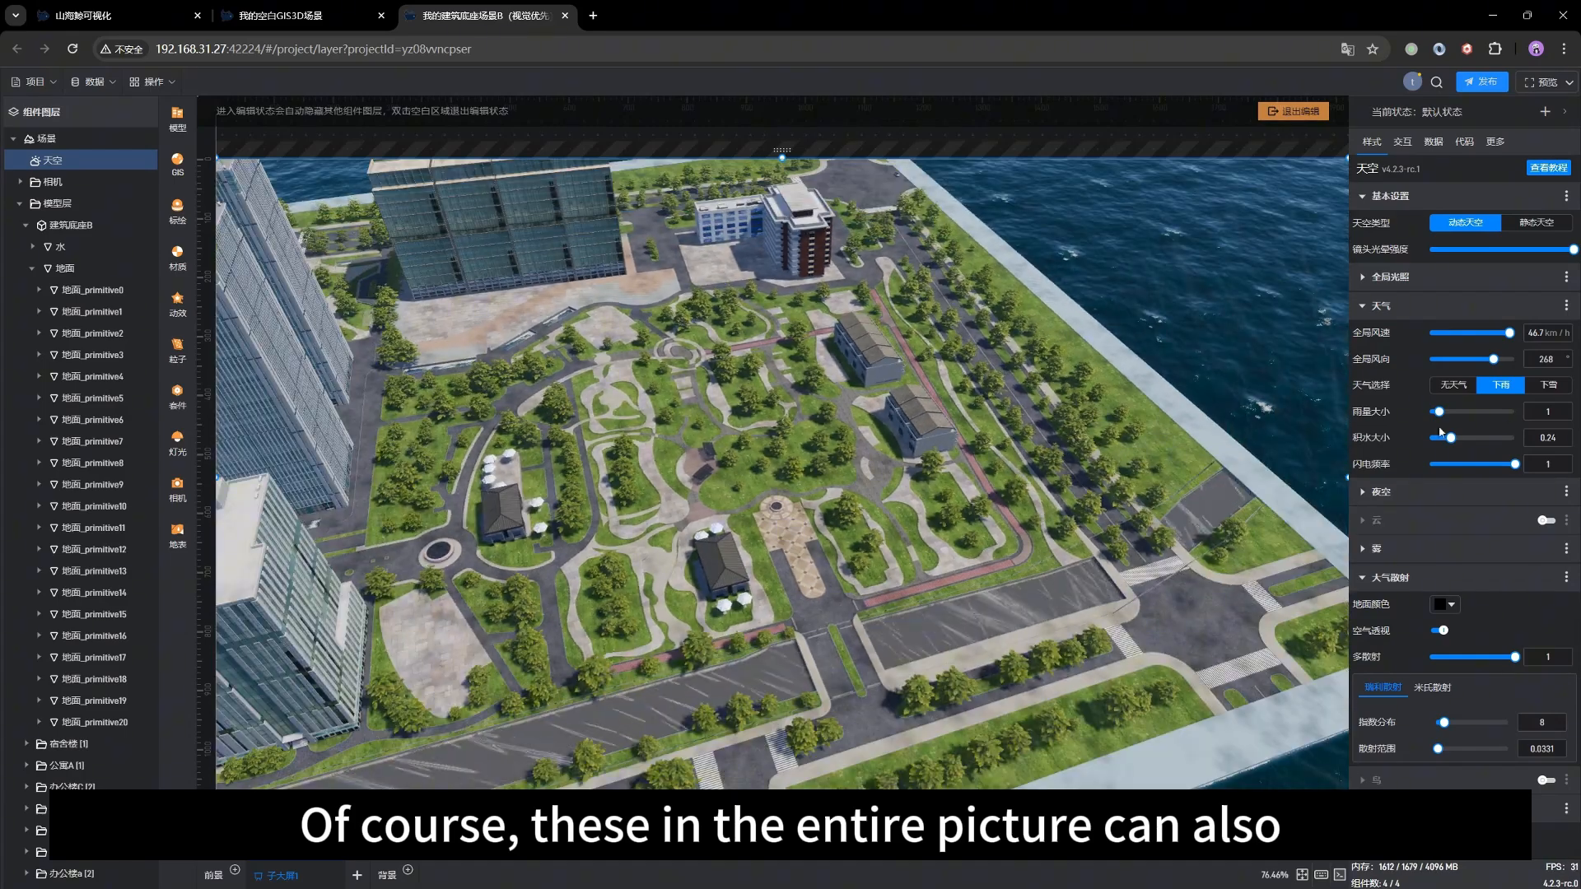
Set the weather selection (天气选择) to 无天气, show its additional options and view the clear scene from several angles.
left_click(1454, 385)
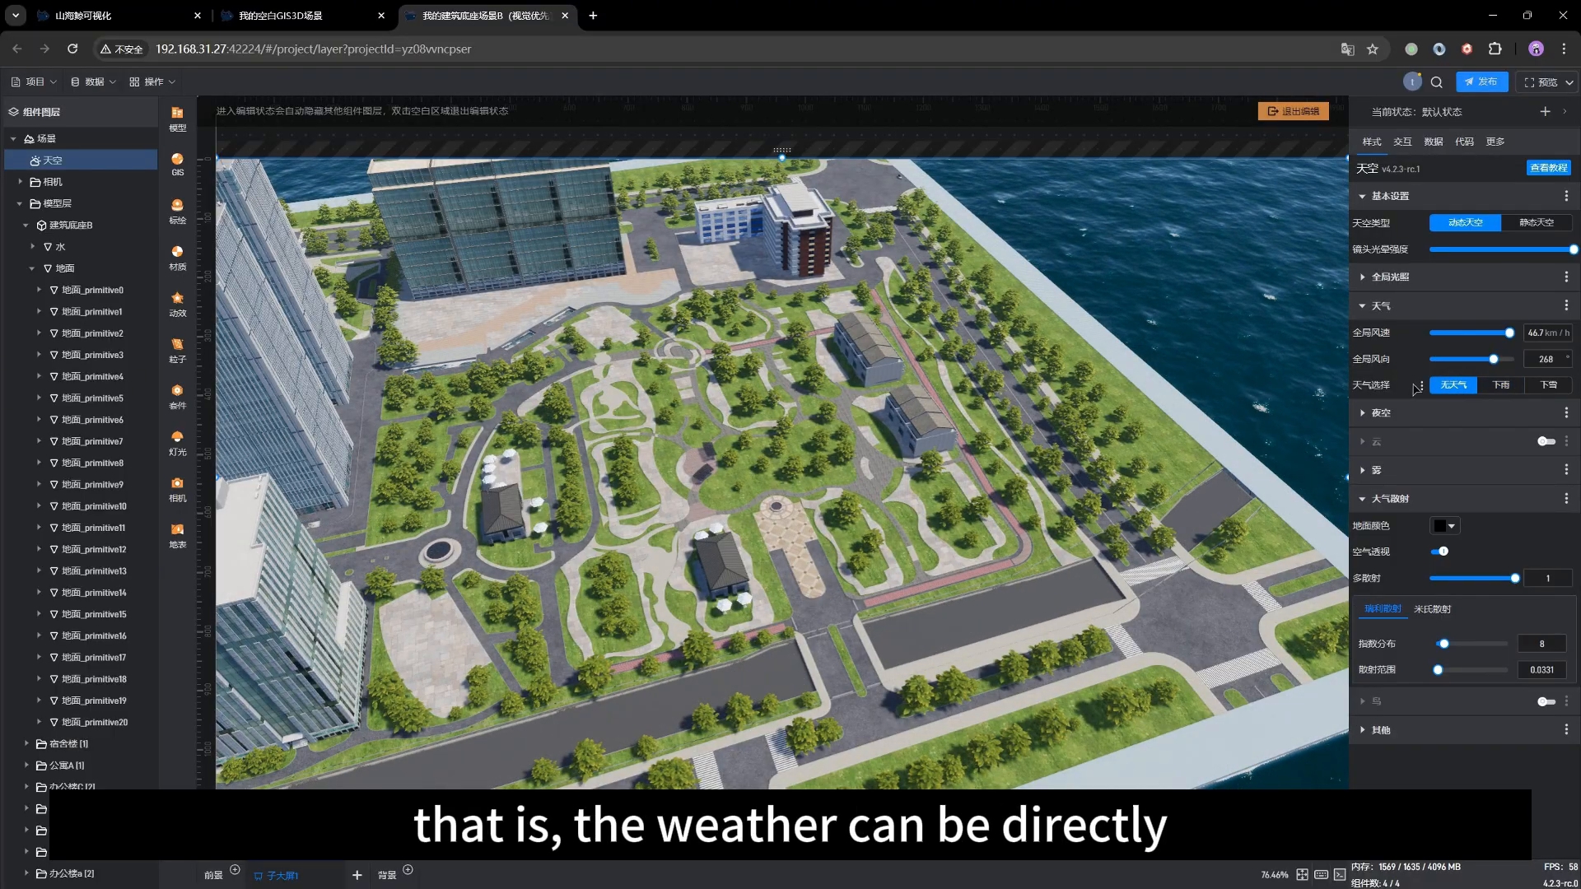
left_click(1424, 385)
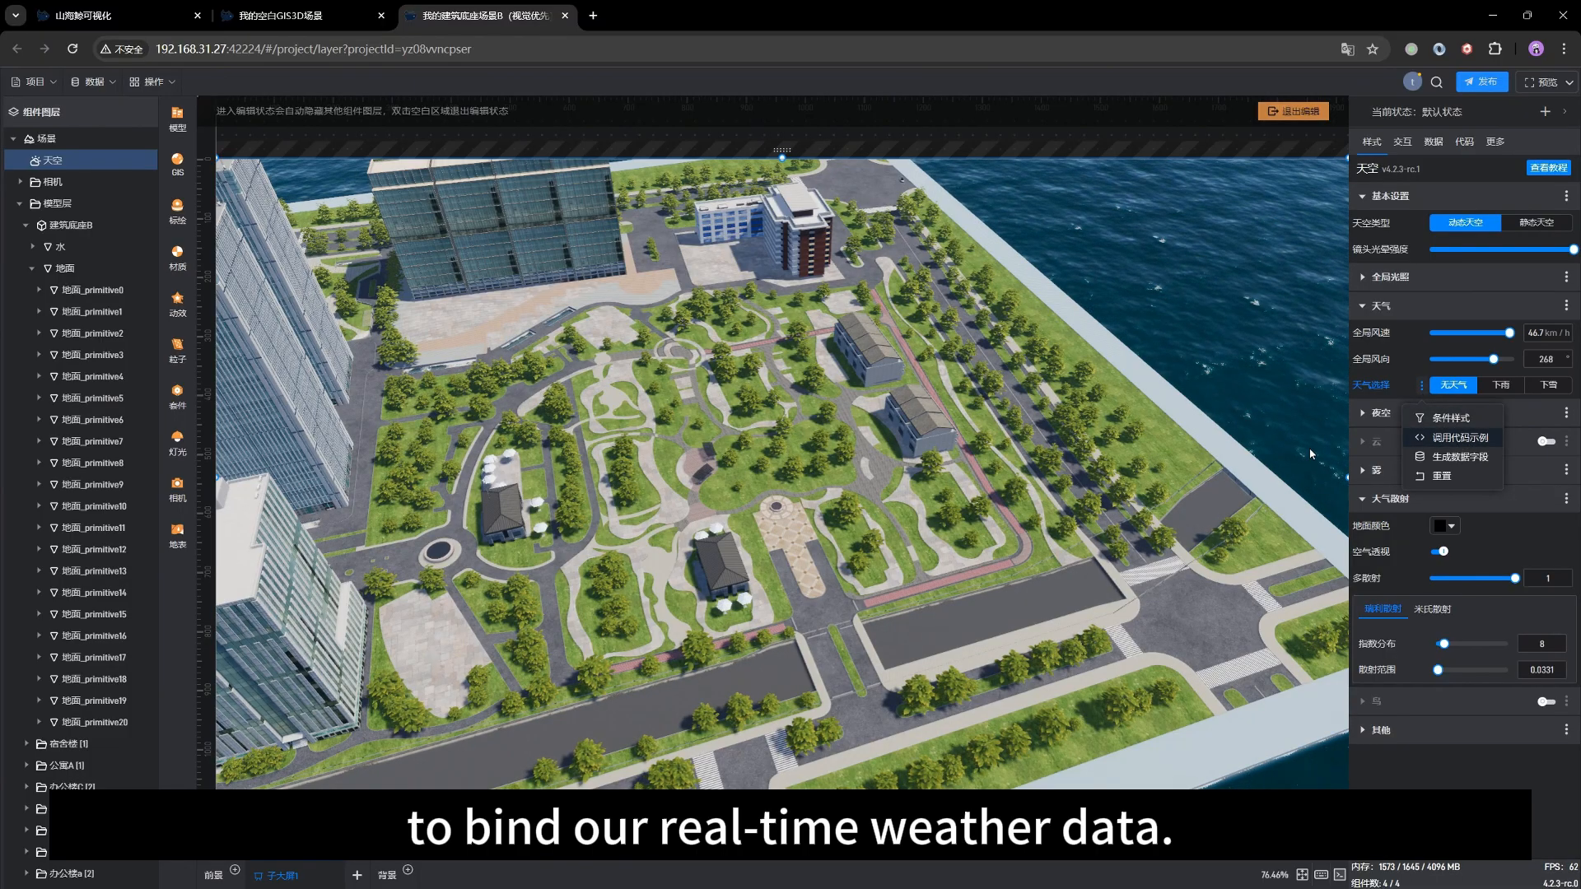
left_click_drag(782, 527, 750, 515)
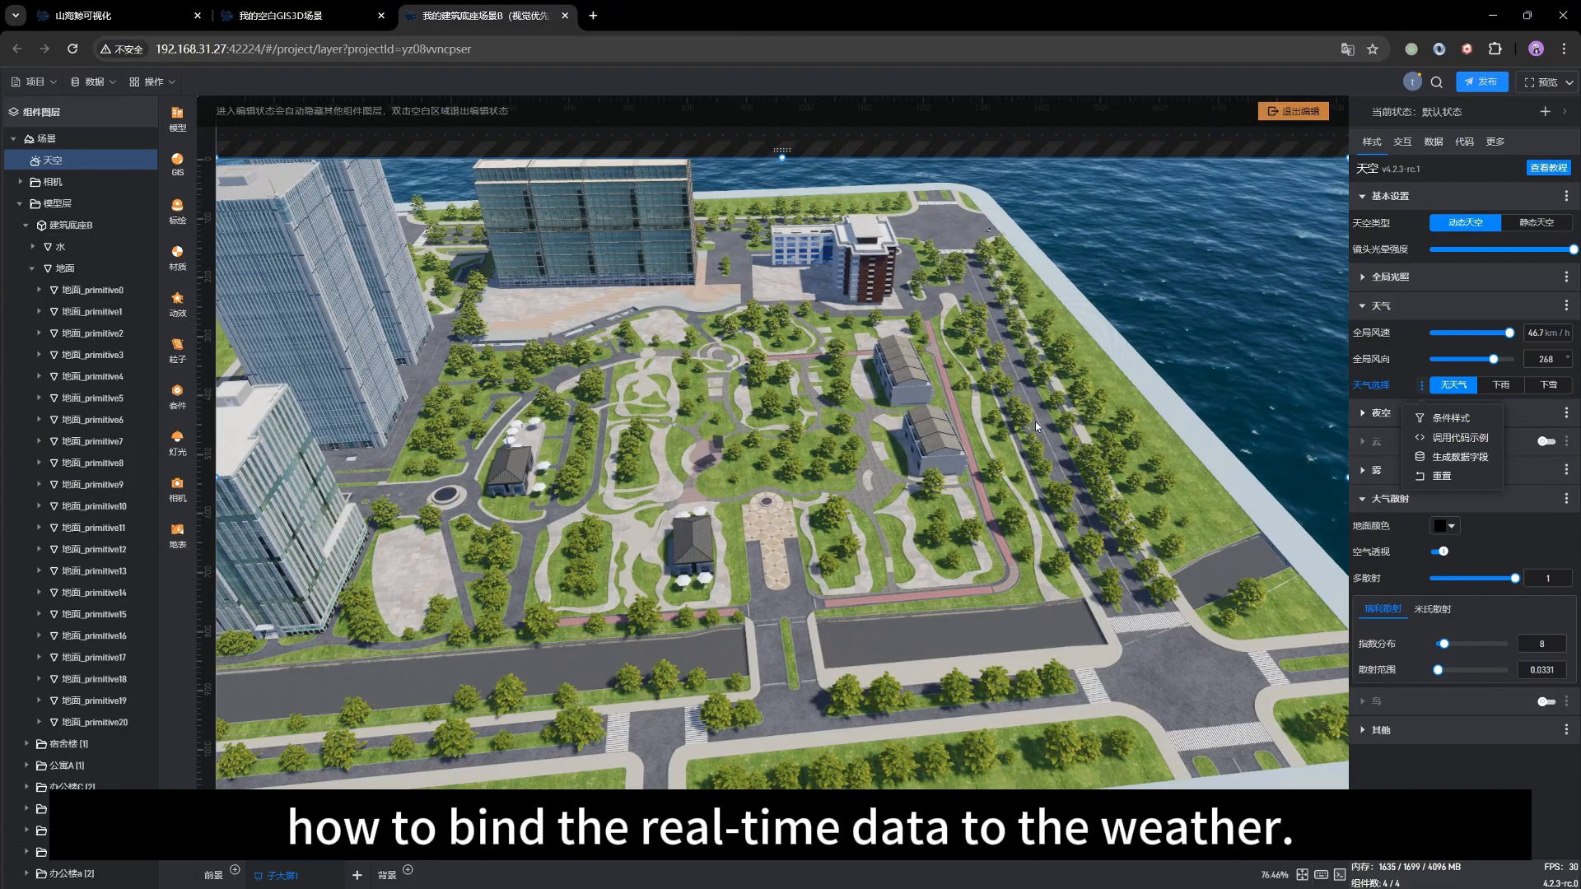
left_click_drag(949, 426, 887, 499)
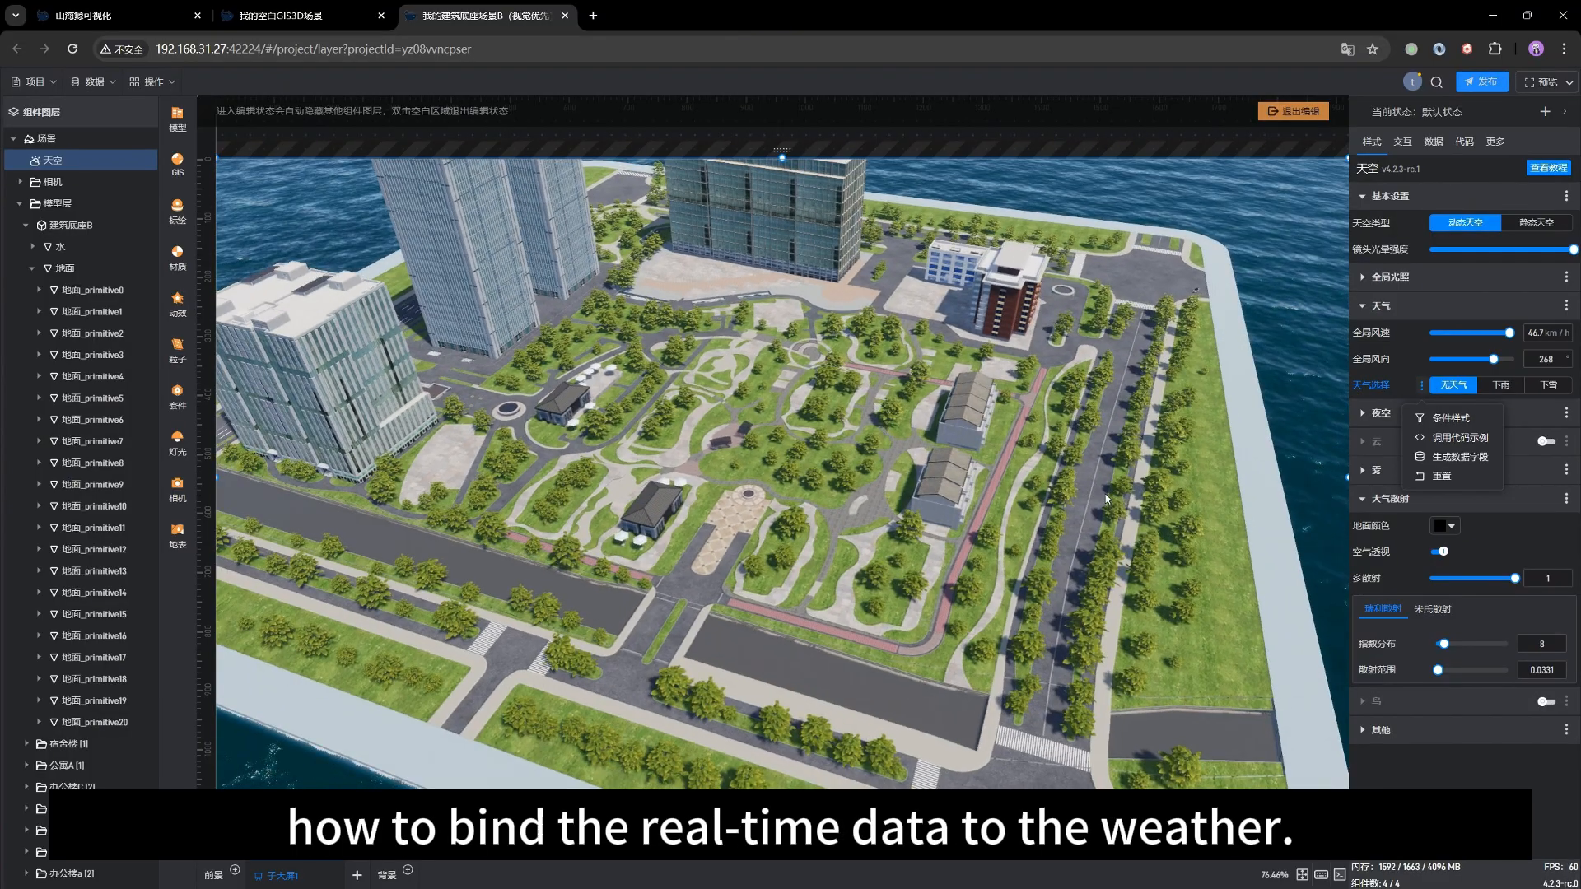
left_click_drag(1106, 498, 906, 490)
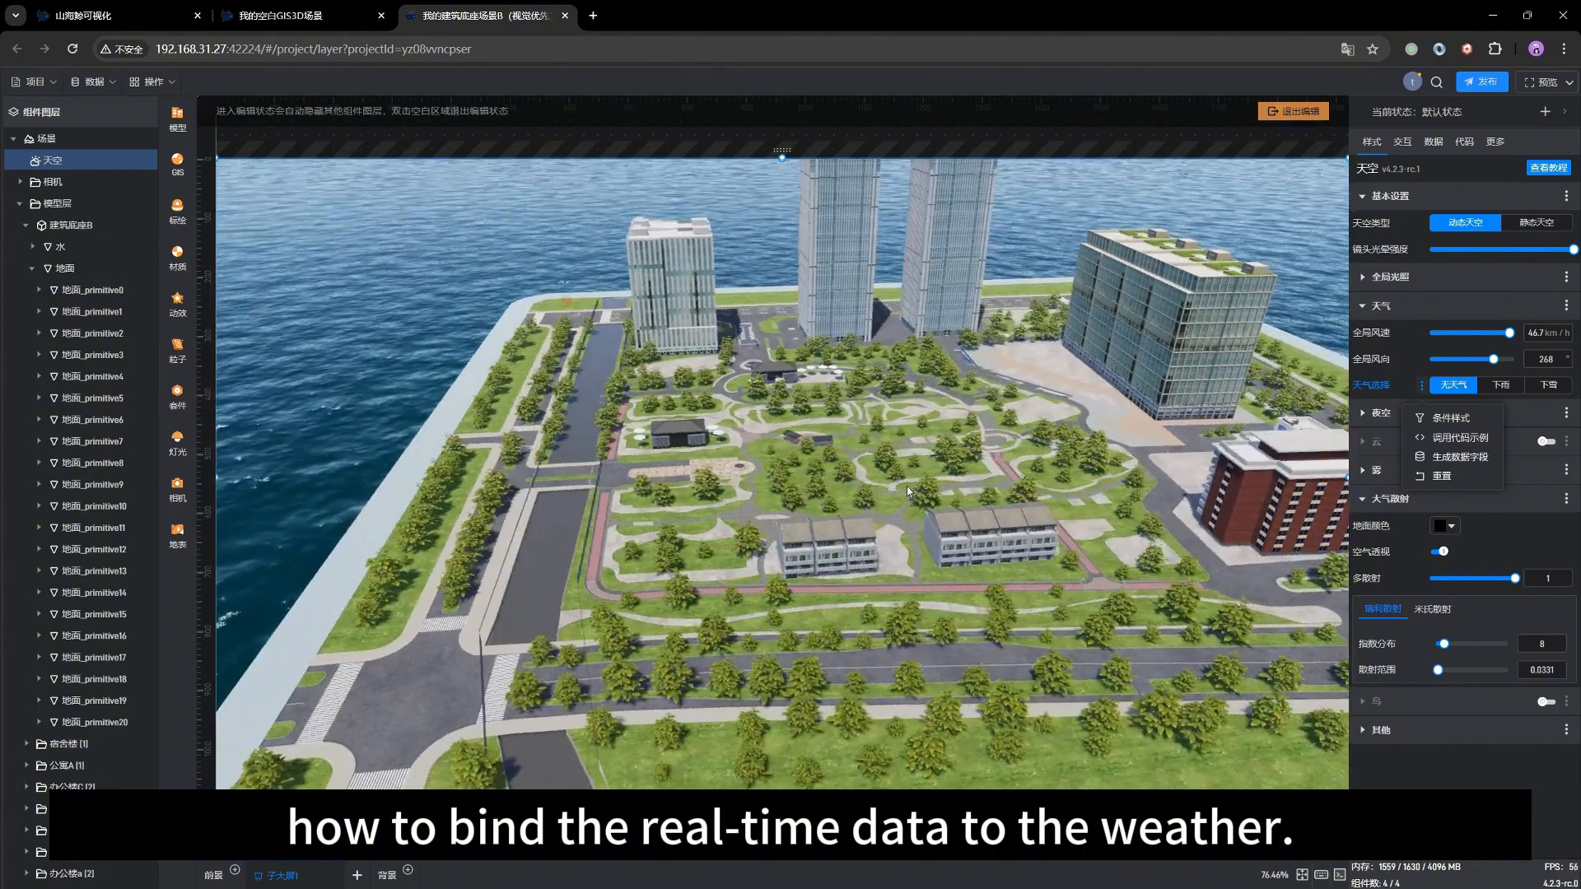
scroll(738, 497, "down", 5)
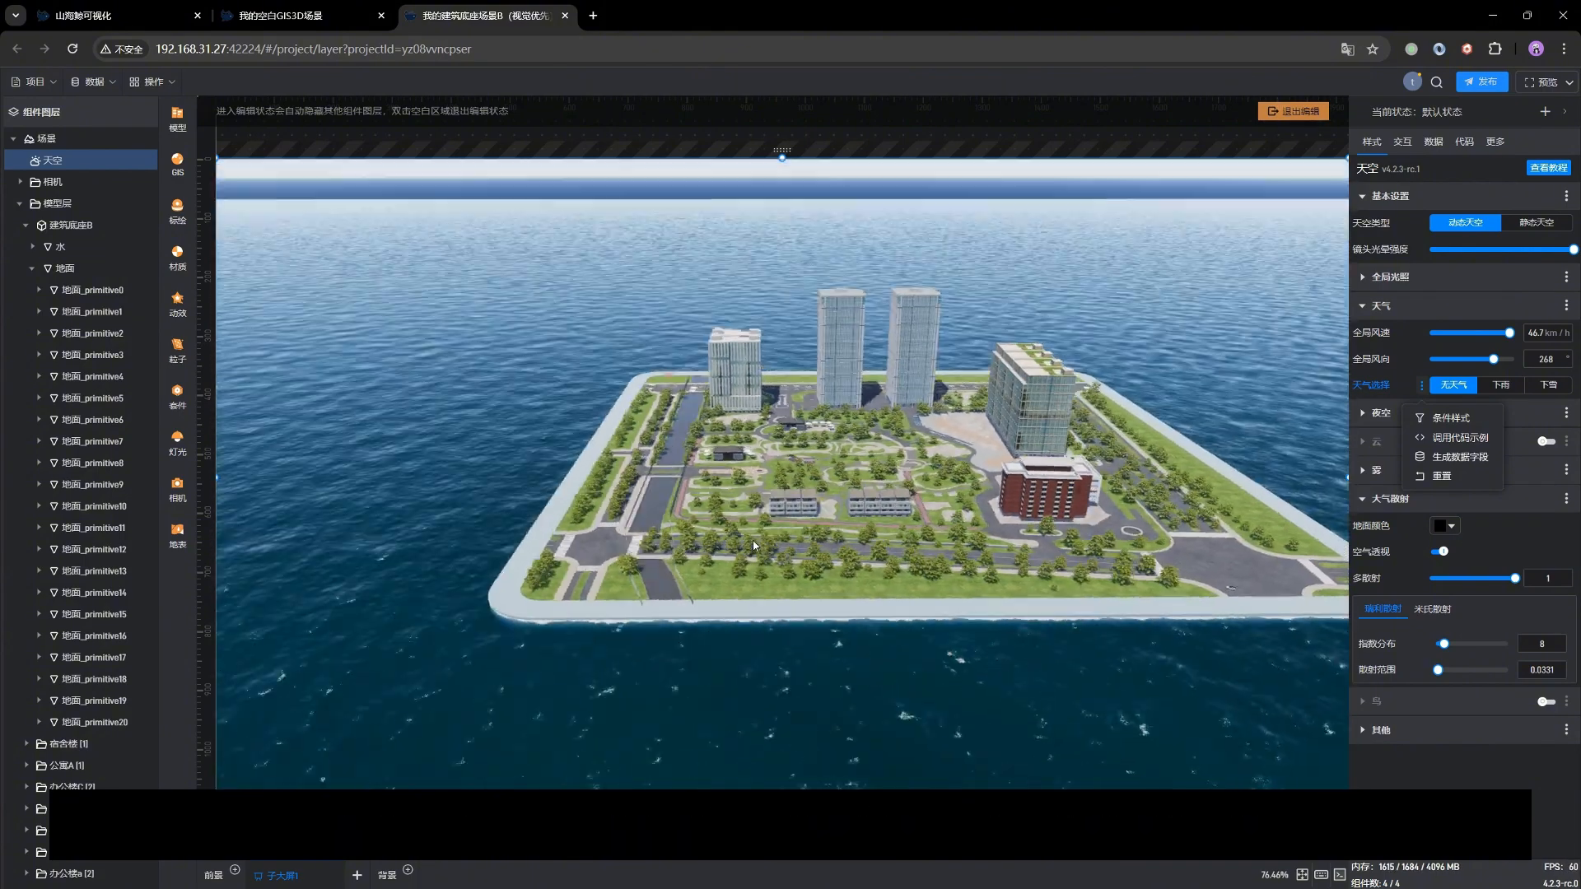
scroll(741, 539, "up", 2)
scroll(853, 556, "up", 5)
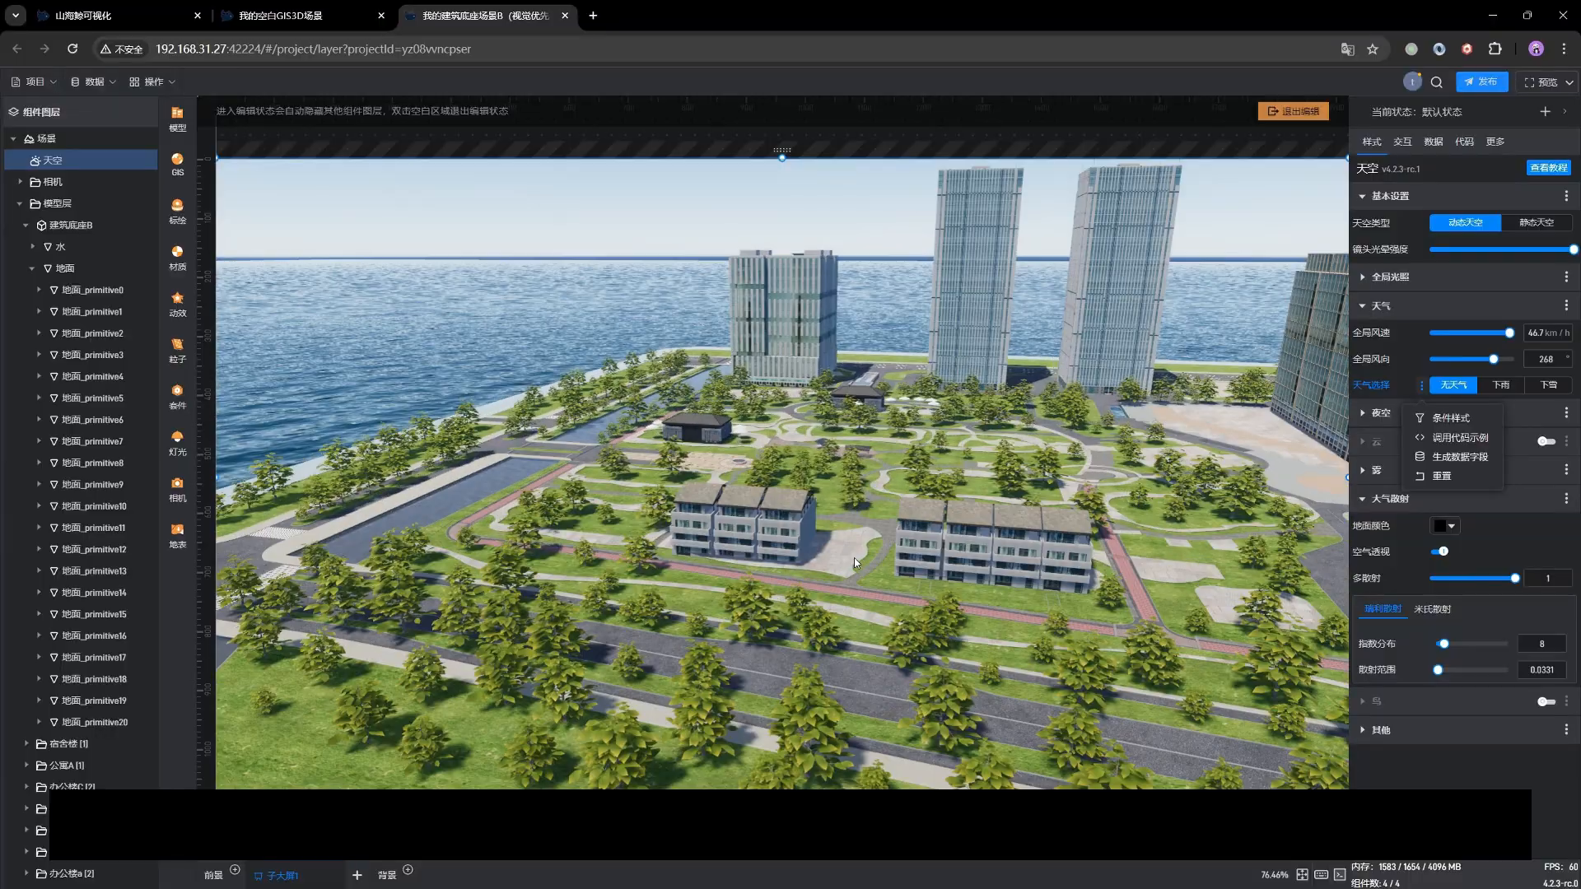
scroll(842, 556, "up", 3)
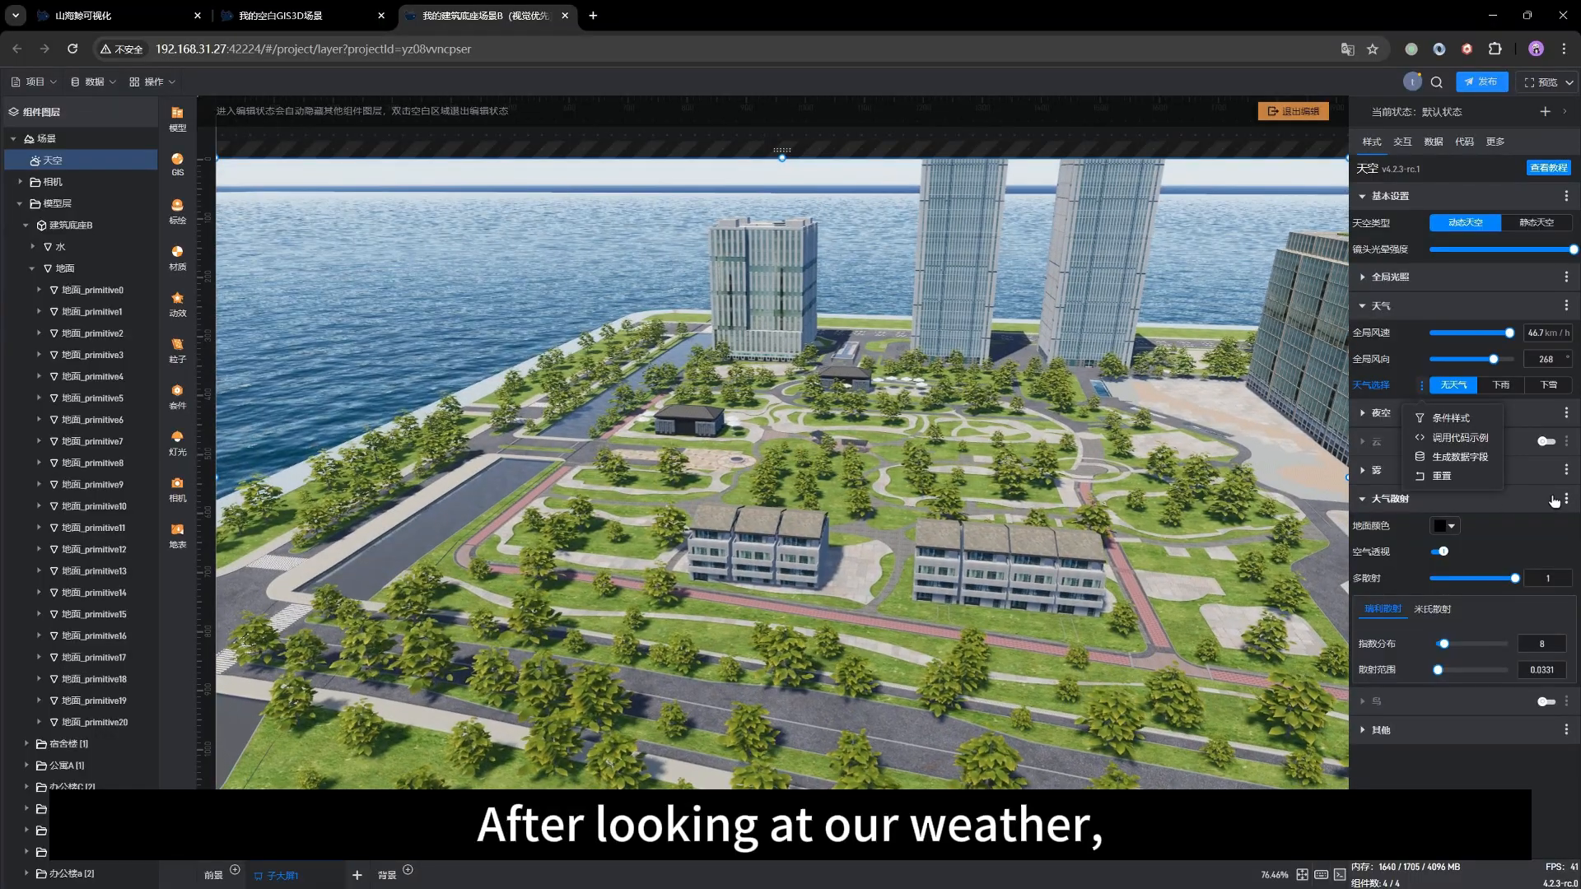
Collapse the weather settings, expand the night sky (夜空) settings and bring more sky above the buildings into view.
left_click(1387, 308)
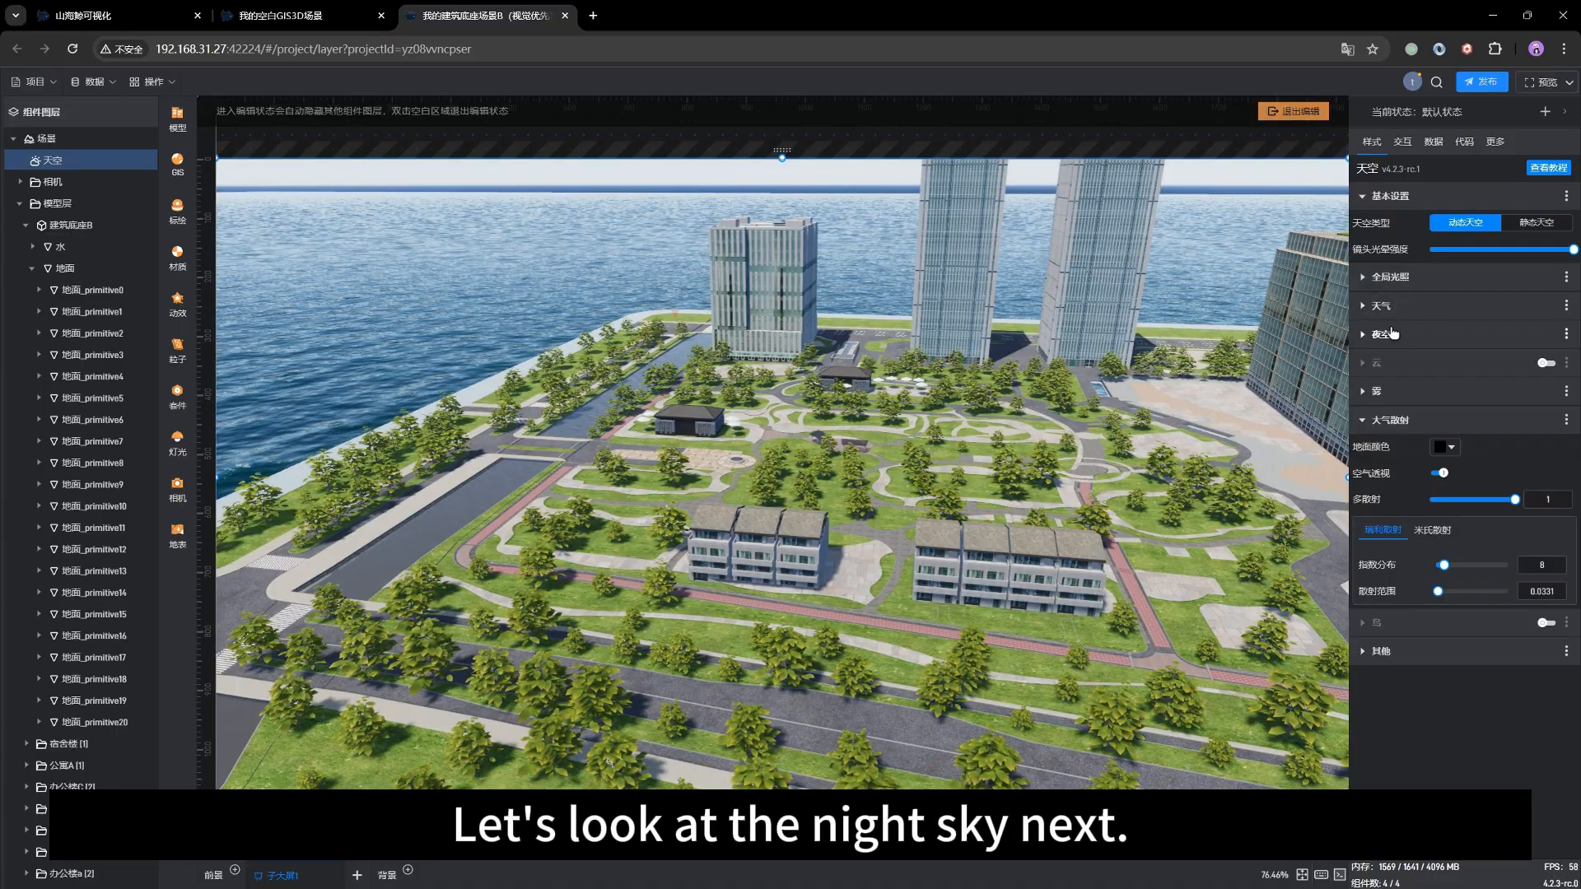
left_click(1391, 333)
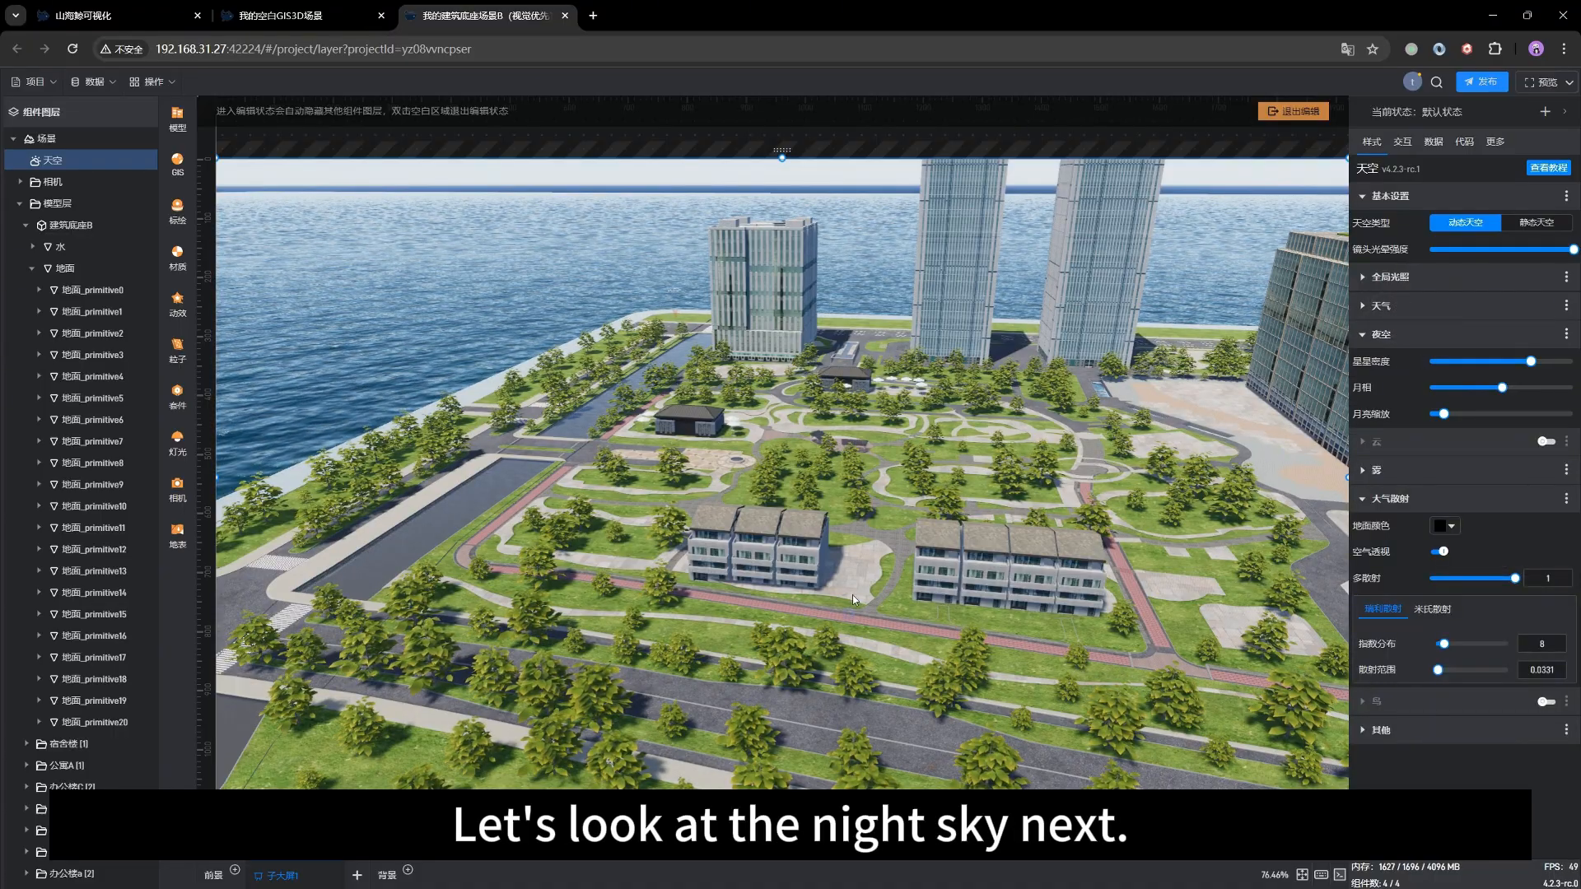
left_click_drag(852, 595, 902, 574)
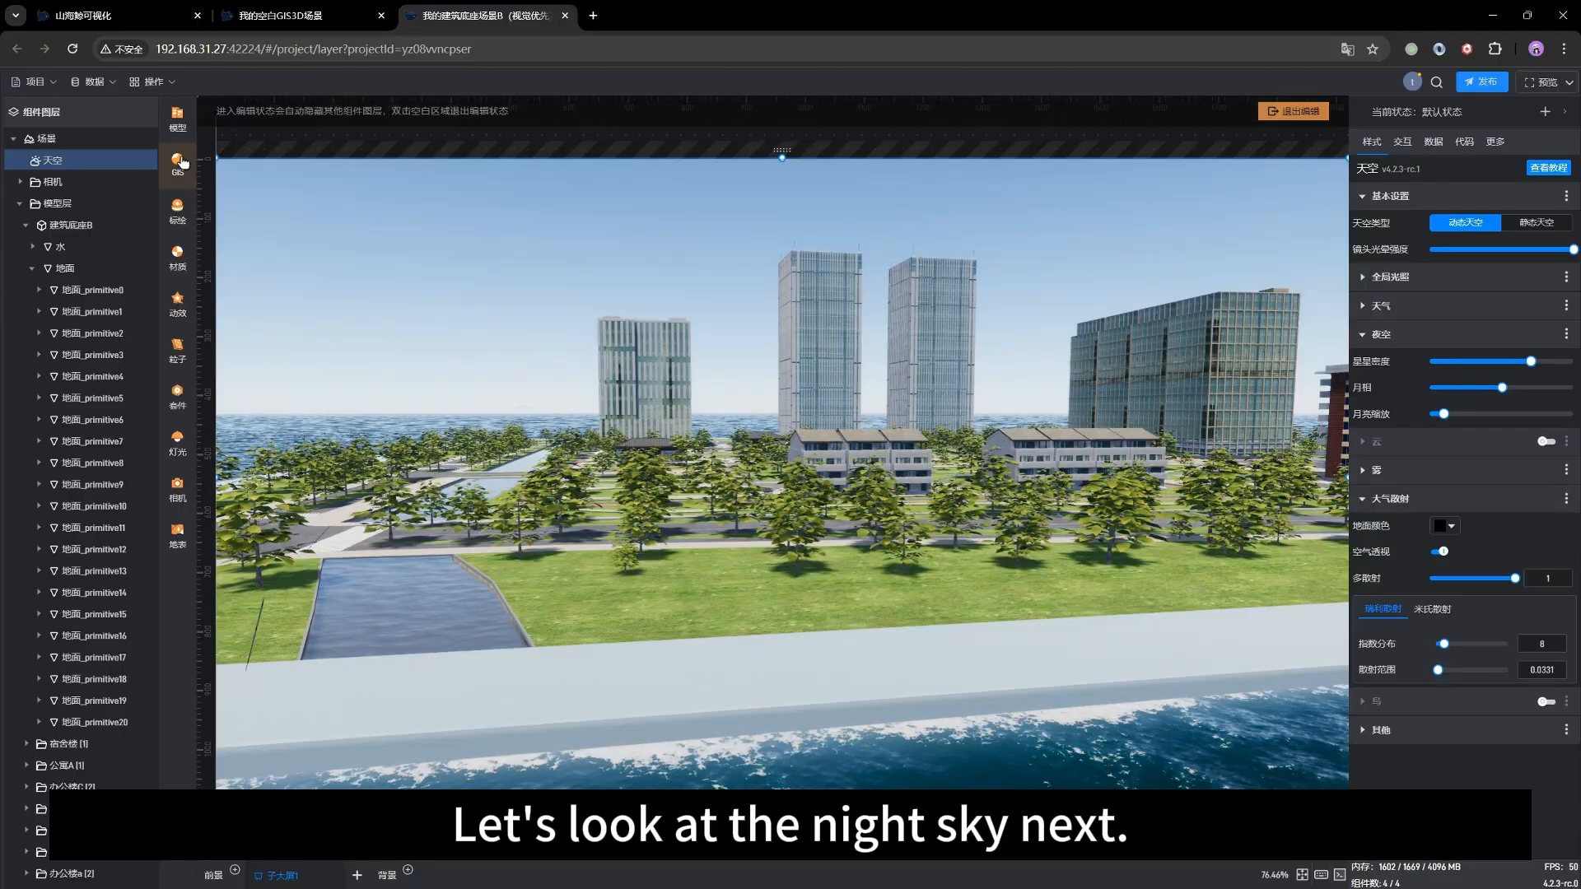
Try scene times (一天时间) of 17.8 and 14.93, set the time to 22.63 and view the island at night.
left_click(46, 138)
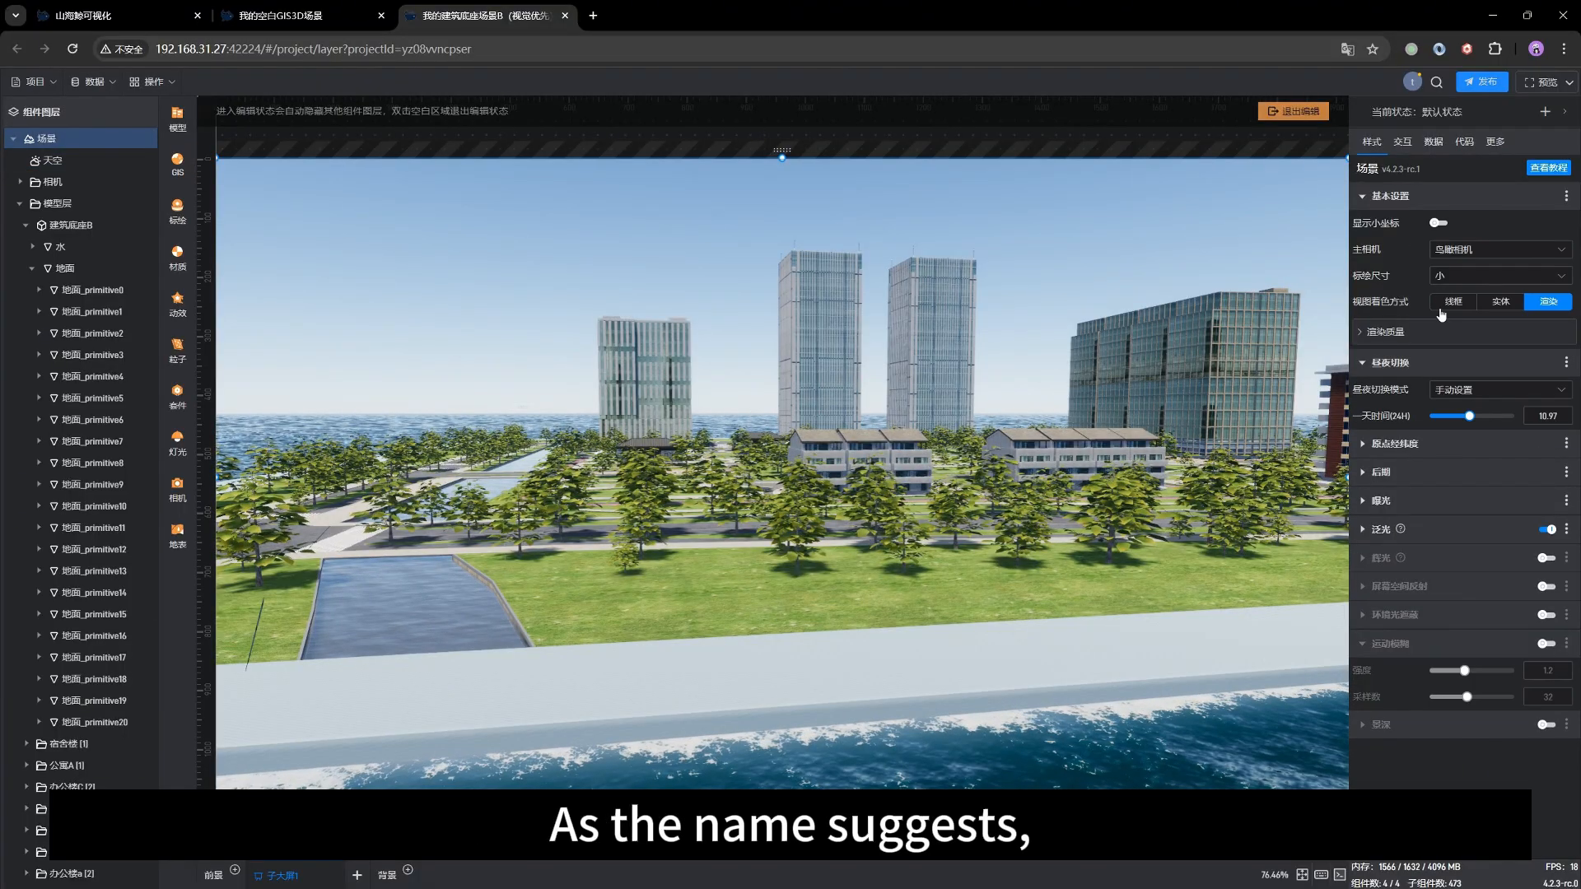
left_click_drag(1469, 417, 1493, 417)
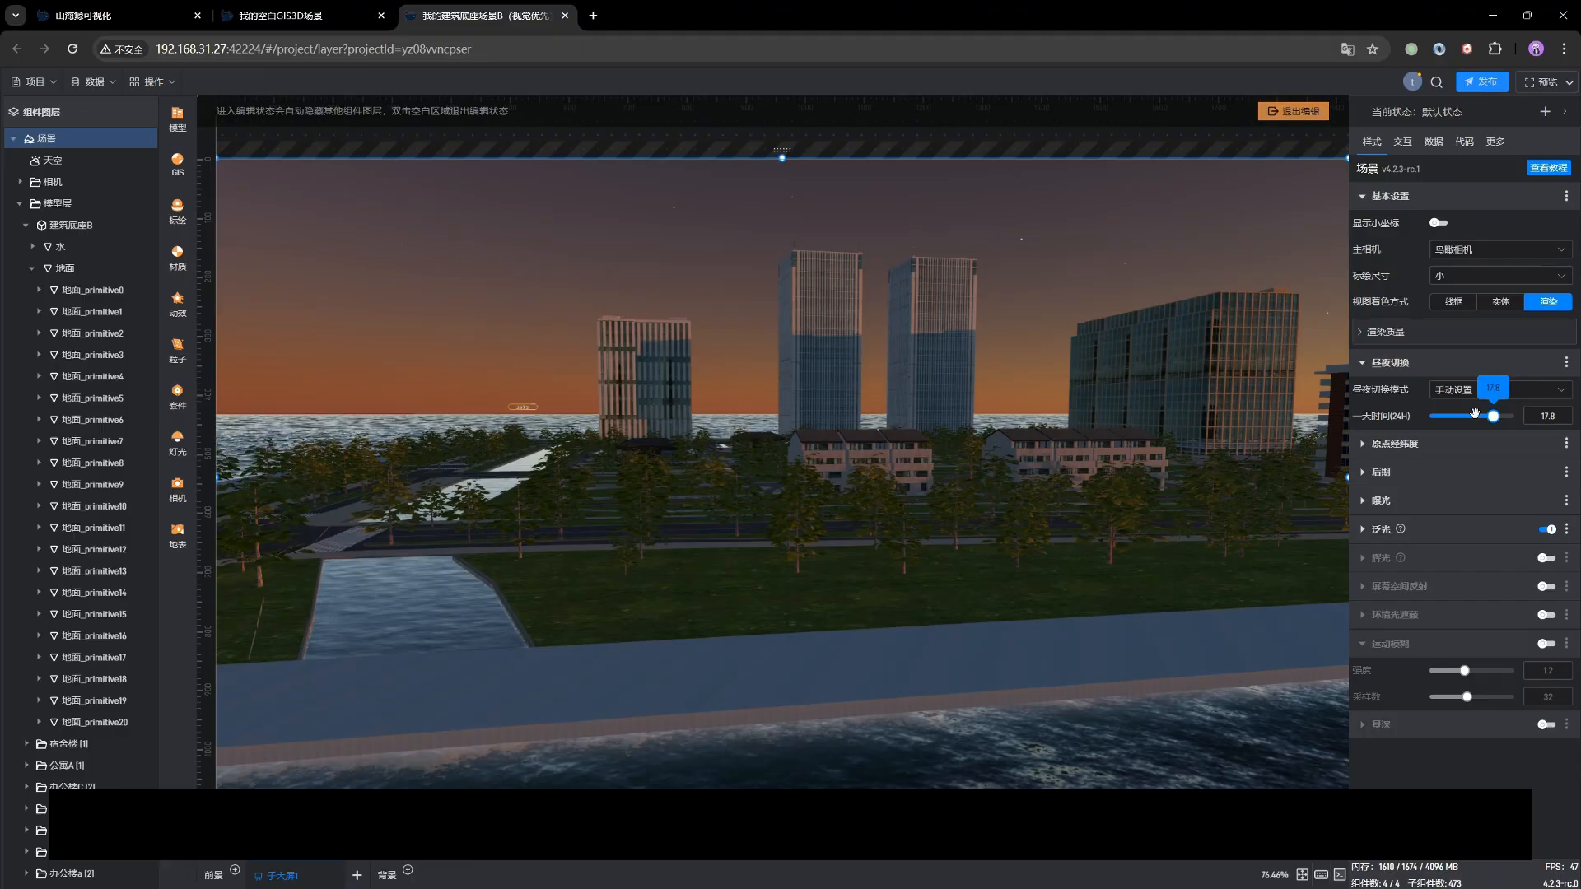
left_click(1482, 416)
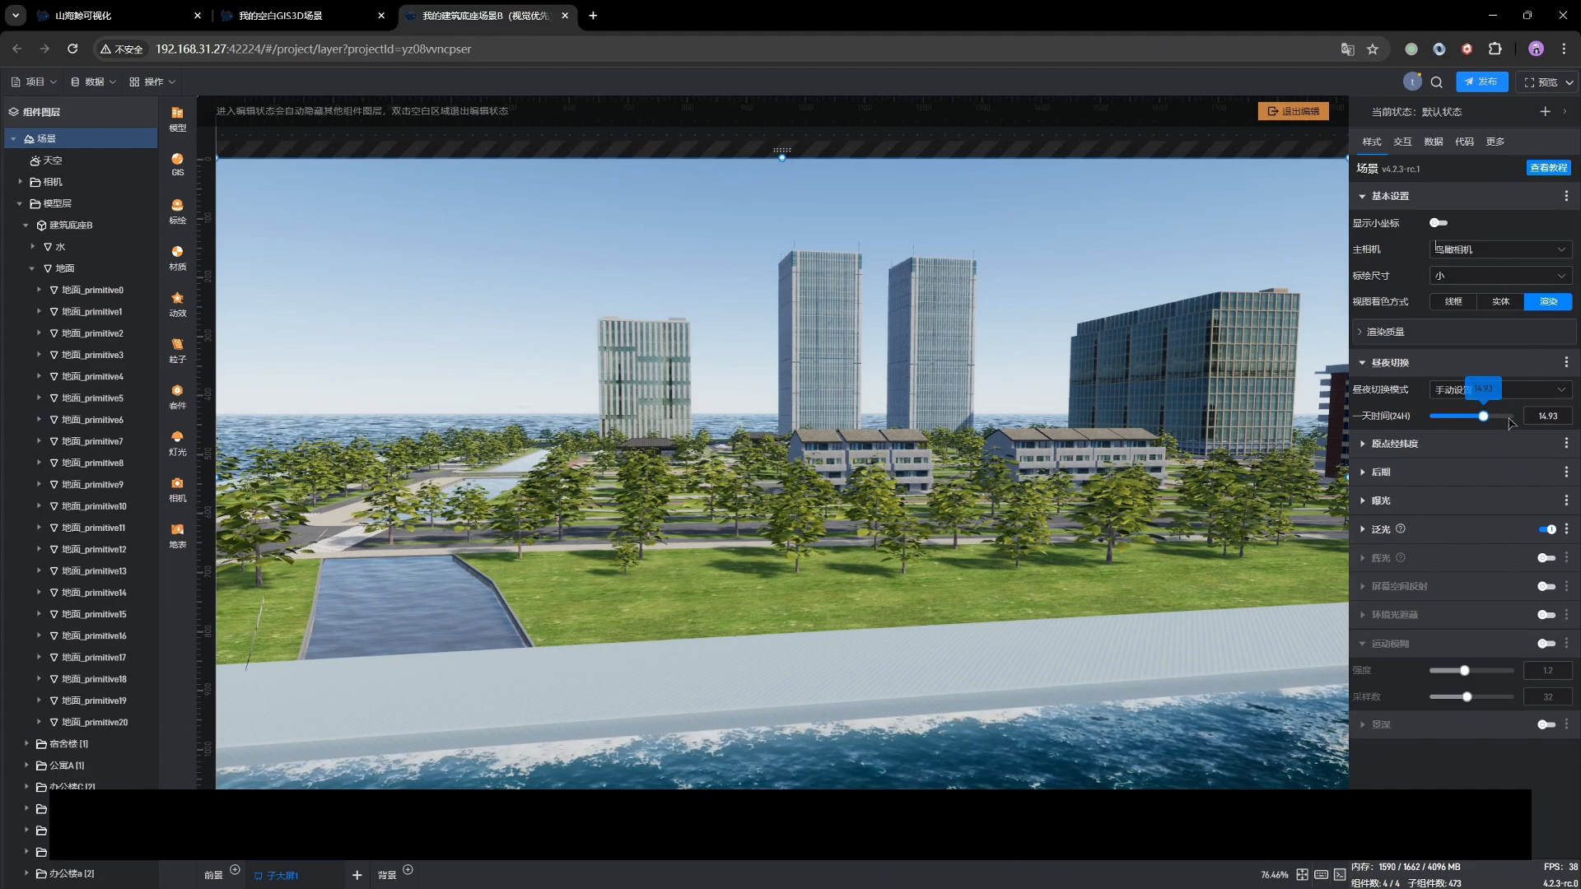
left_click(1508, 415)
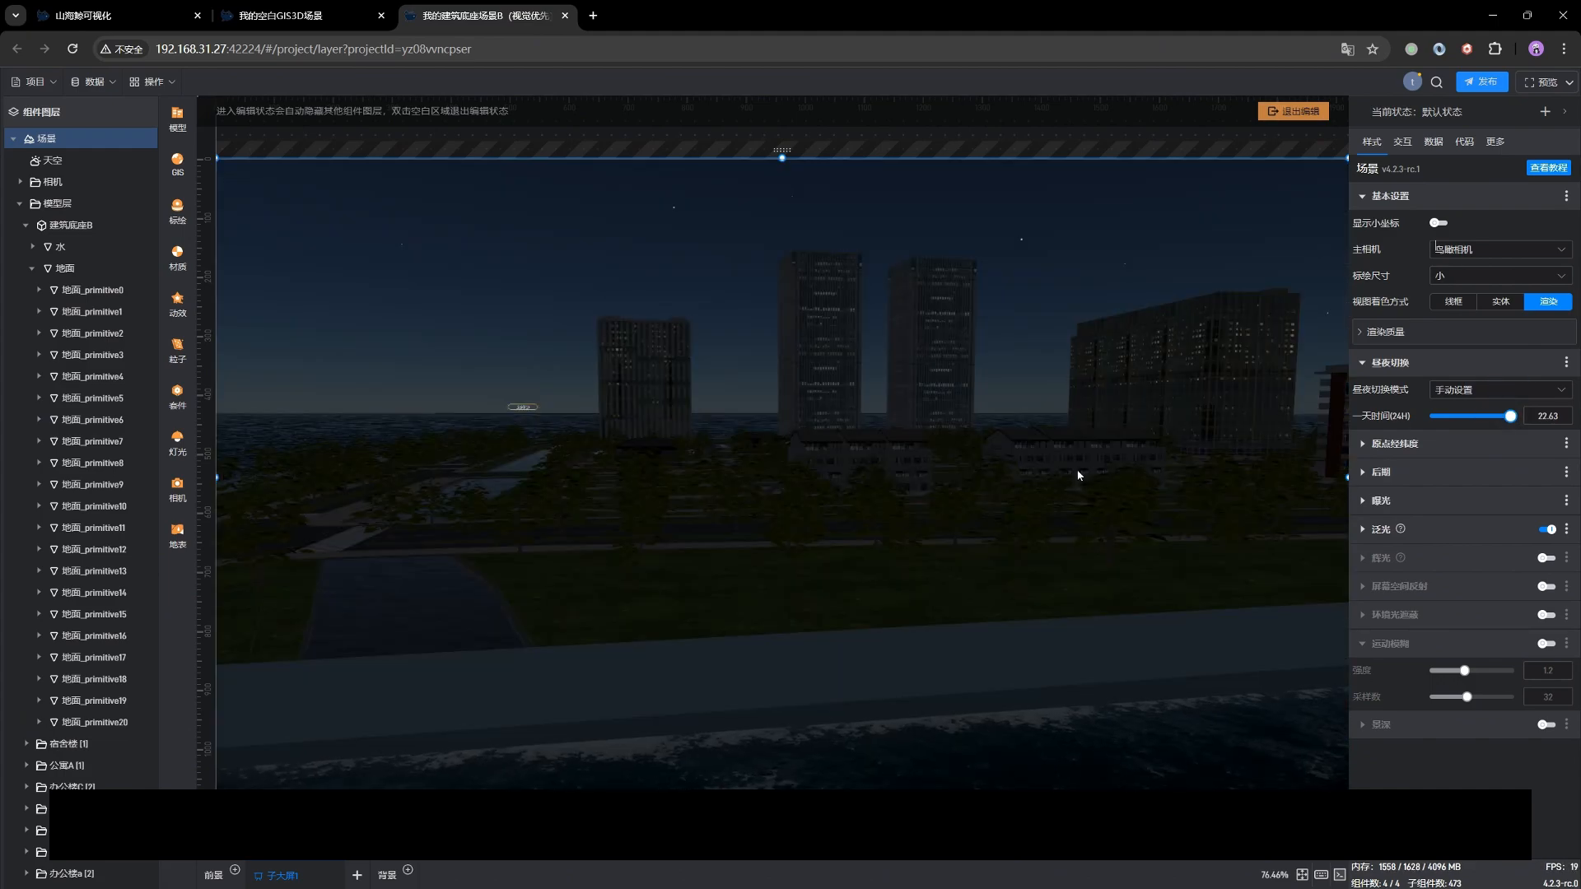
right_click_drag(756, 593, 1013, 557)
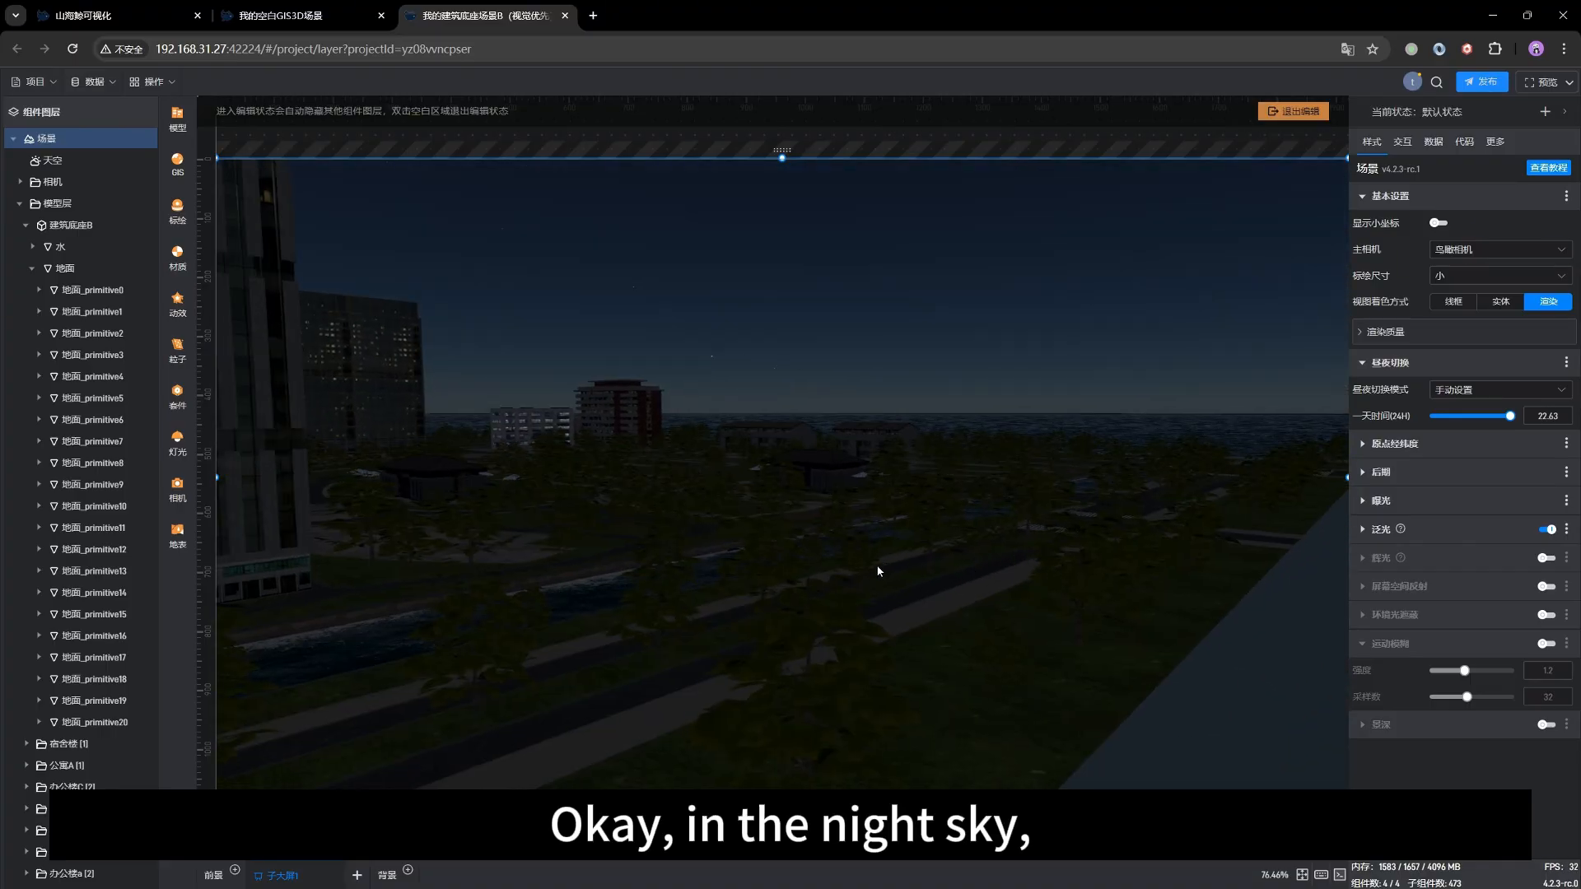
scroll(877, 565, "down", 10)
right_click_drag(567, 529, 798, 520)
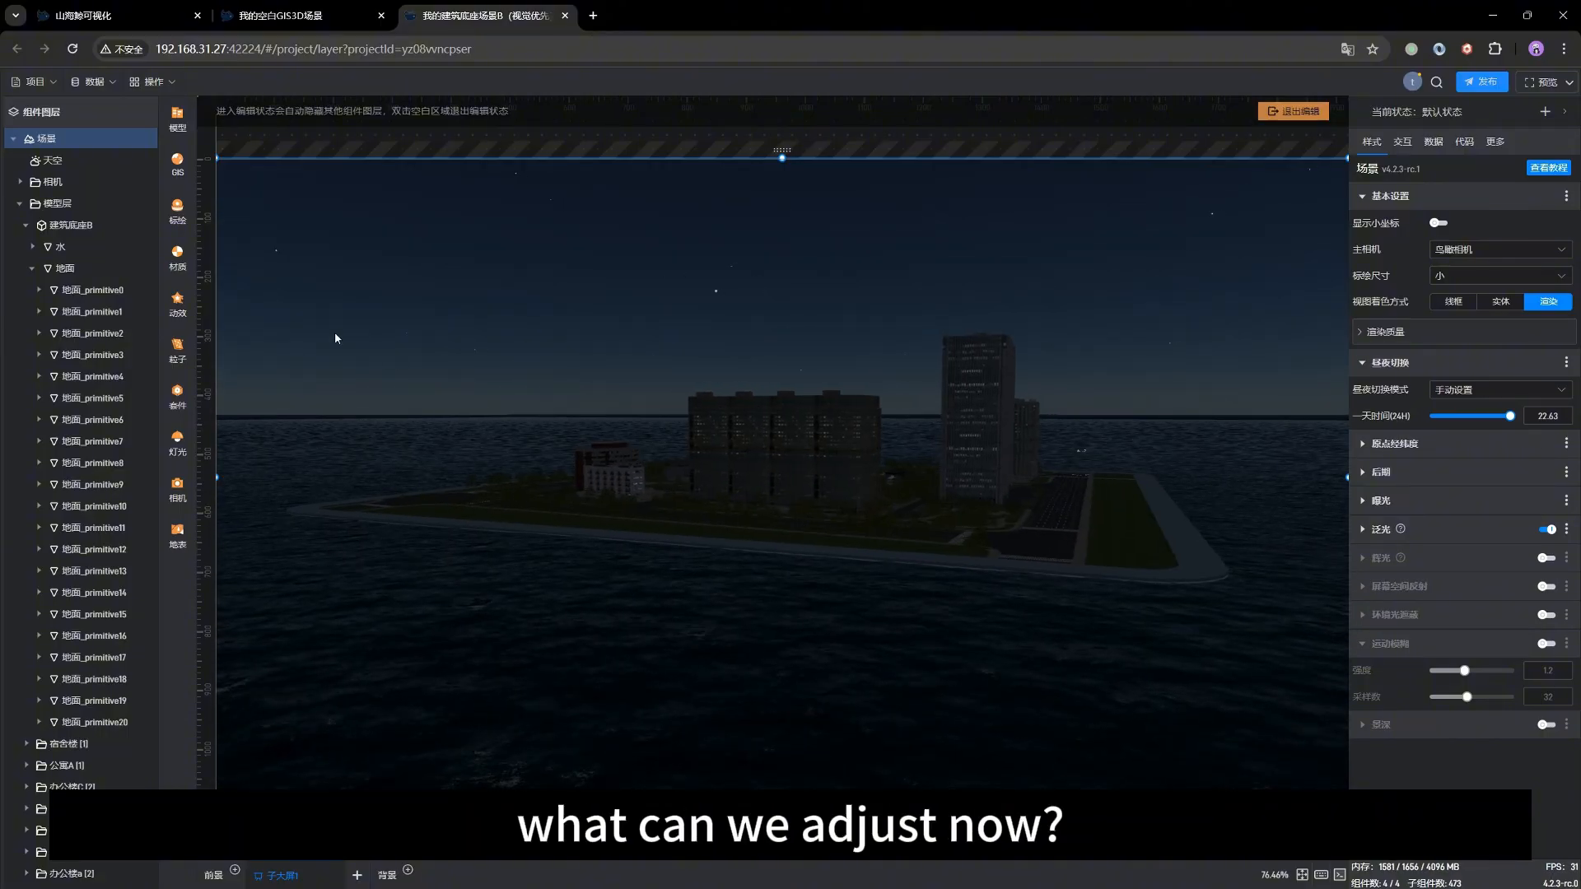
Raise the sky's star density (星星密度) to 0.8 and on to 1, and inspect the stars above the island.
left_click(76, 160)
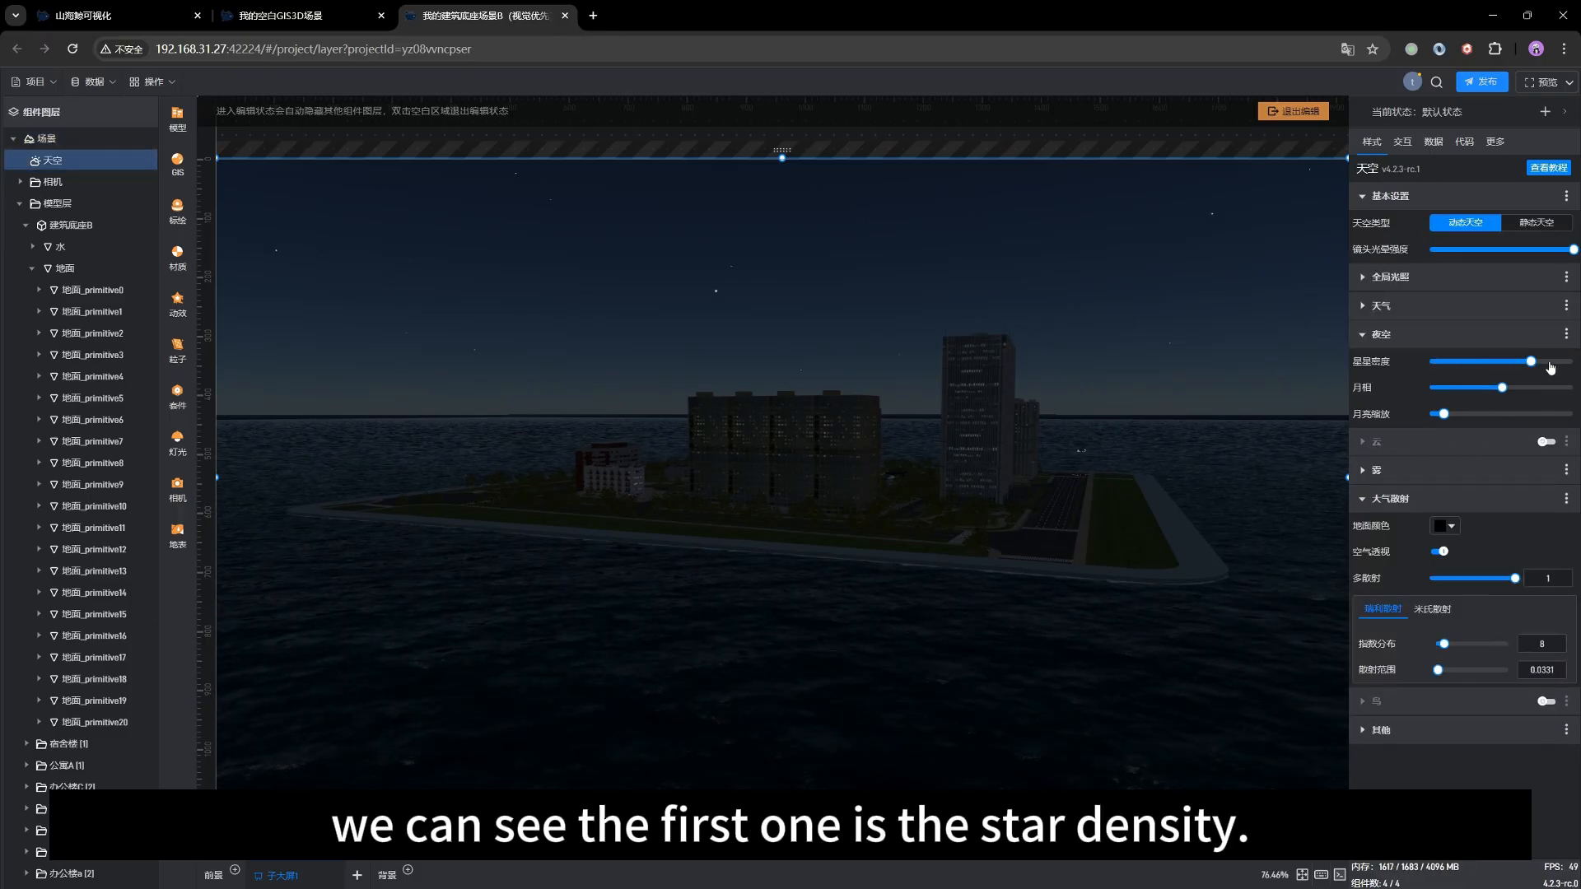
mouse_move(1531, 359)
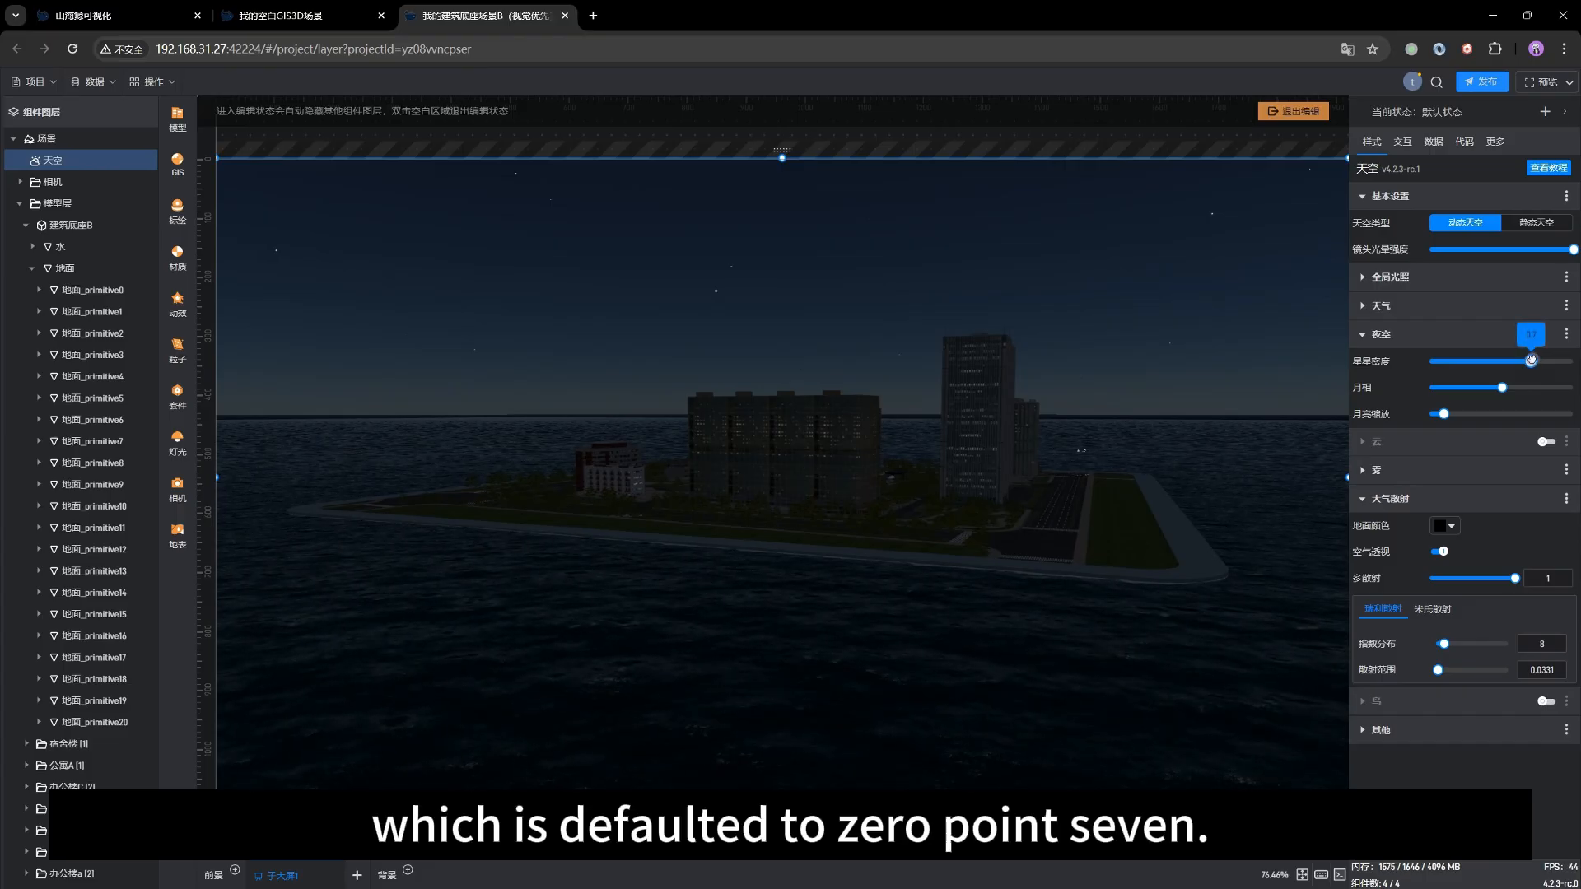
left_click_drag(1531, 360, 1545, 361)
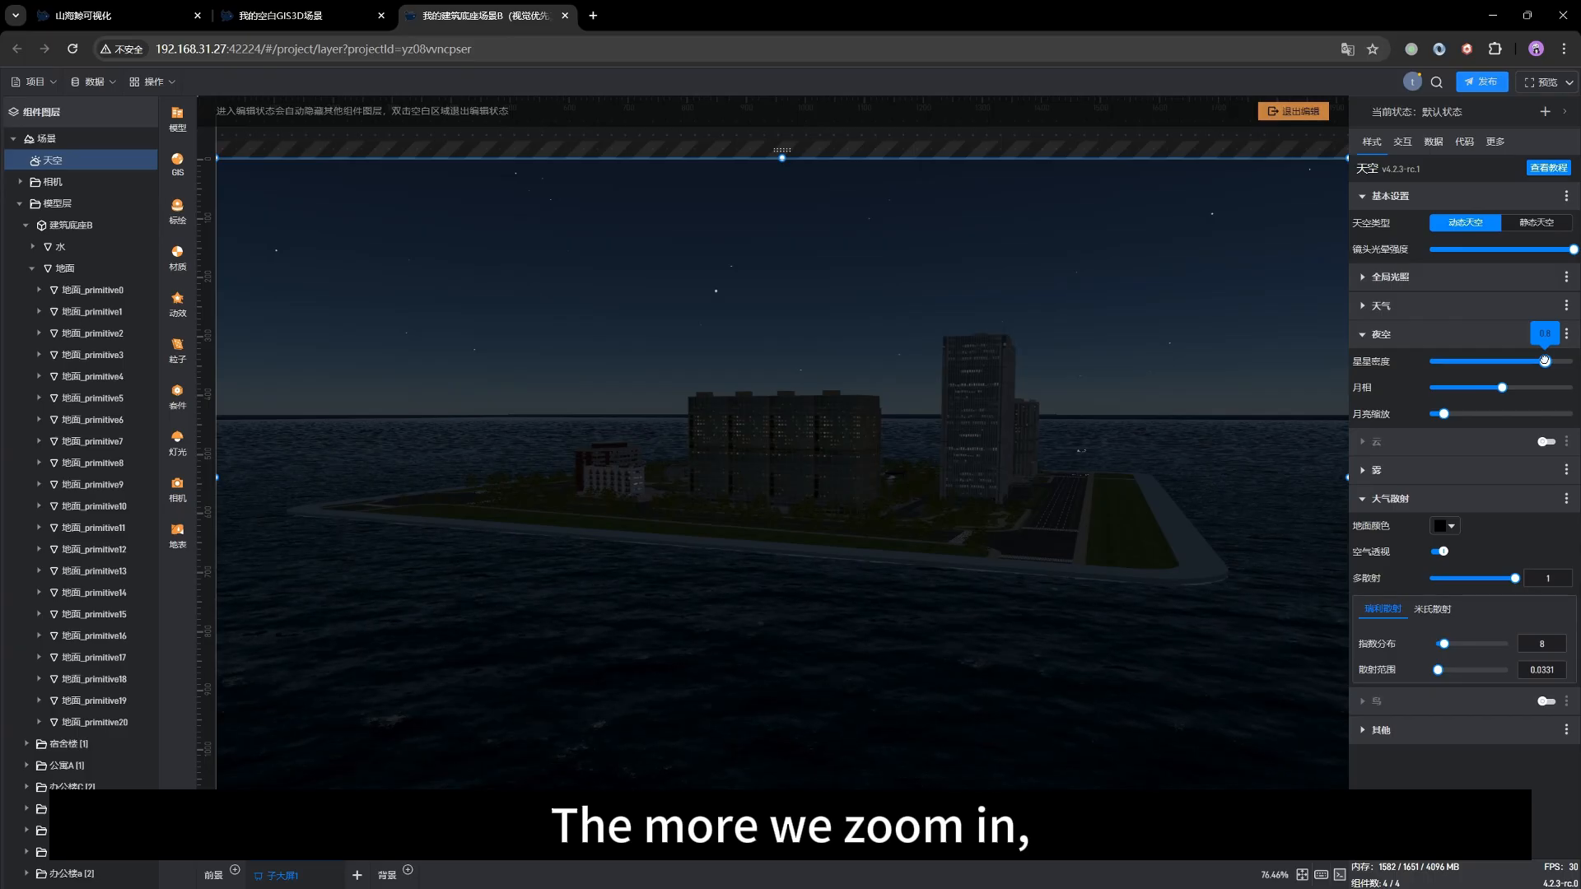
left_click_drag(1552, 359, 1568, 360)
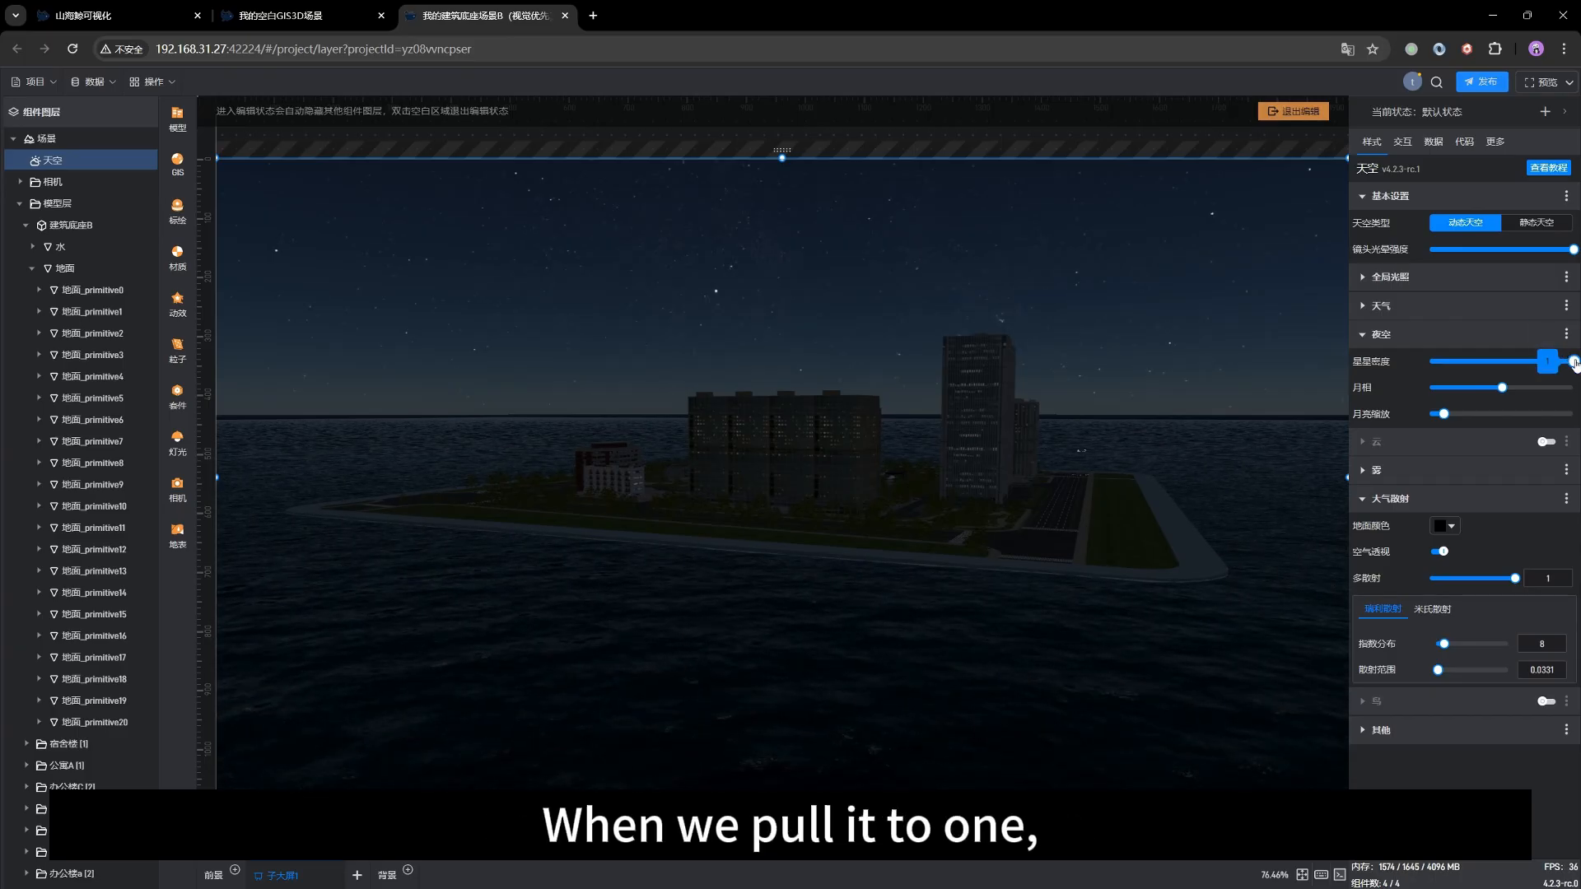
left_click_drag(817, 485, 1018, 454)
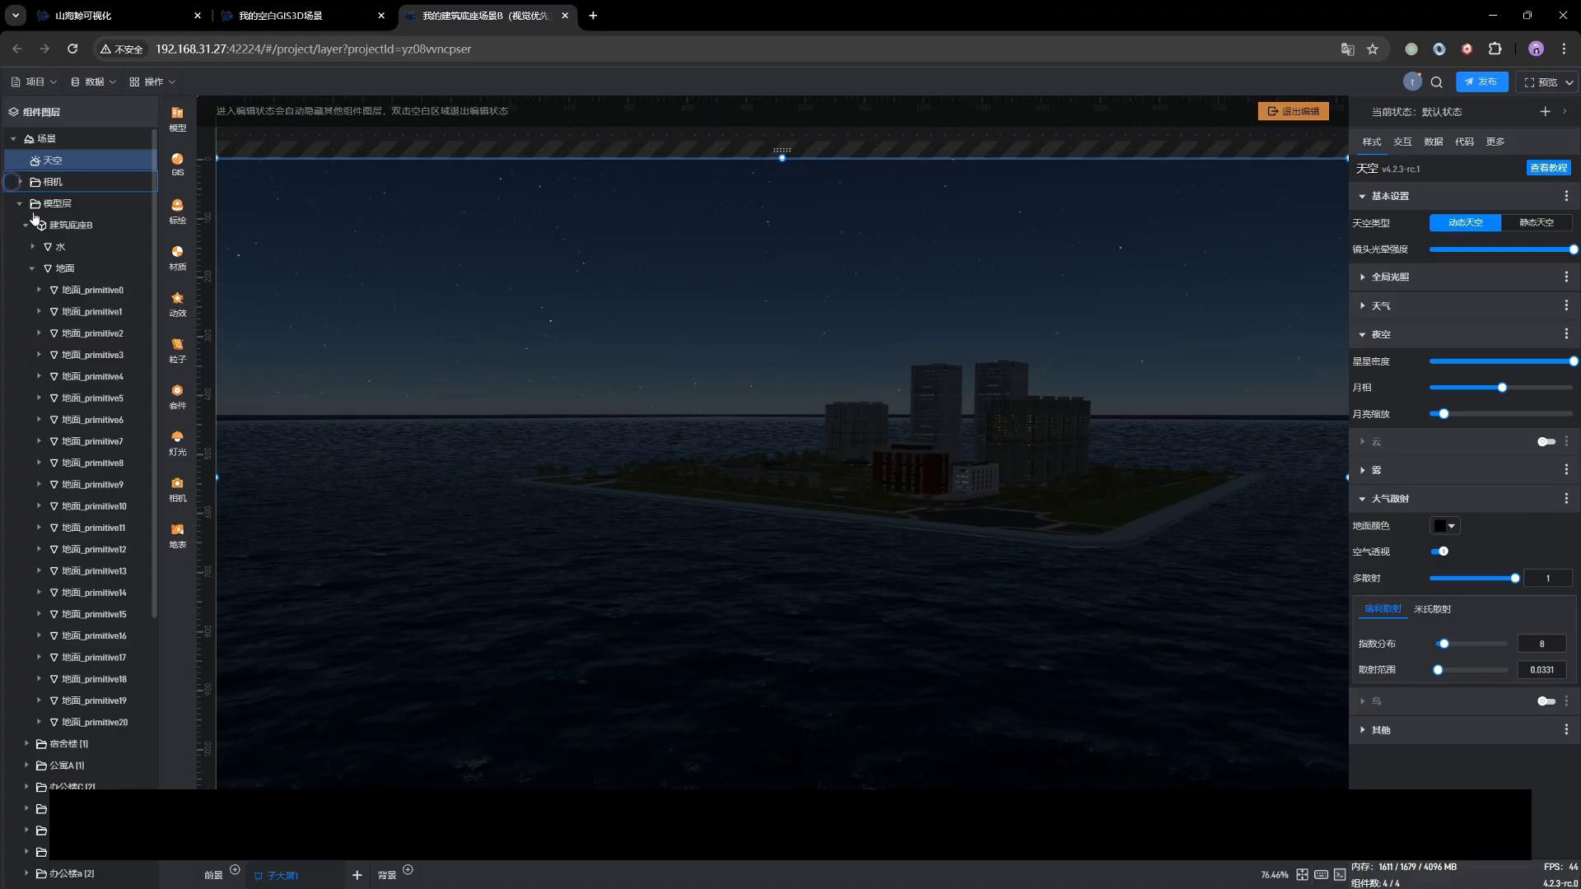
Switch the view to the roaming camera (漫游相机), look at the stars over the towers, and select the bird's-eye camera (鸟瞰相机).
left_click(19, 182)
left_click(177, 492)
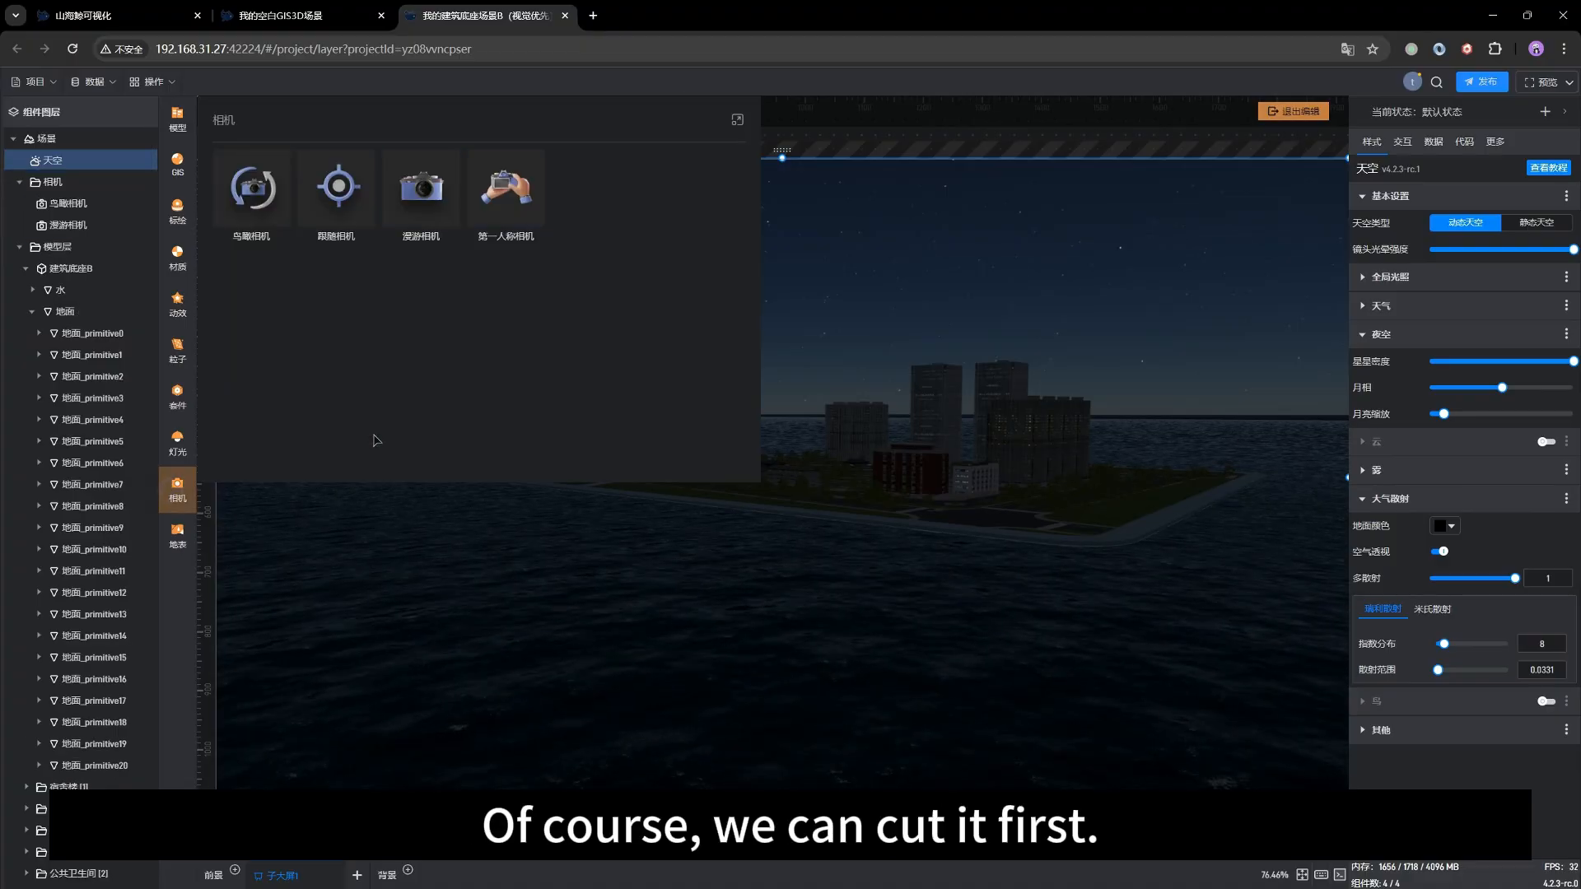
left_click(67, 225)
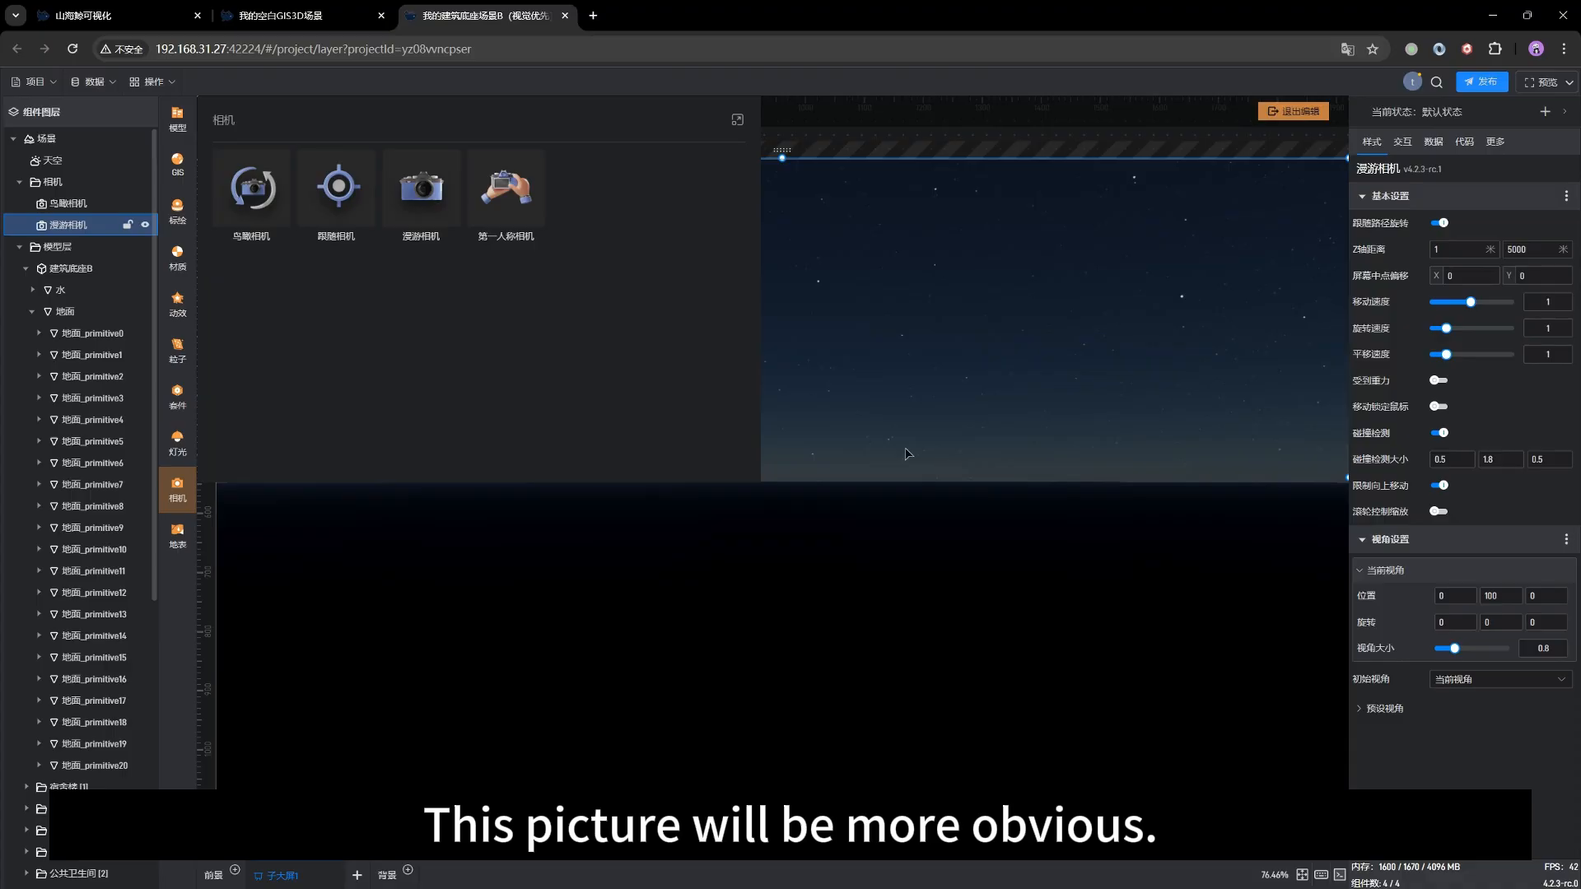
left_click(71, 203)
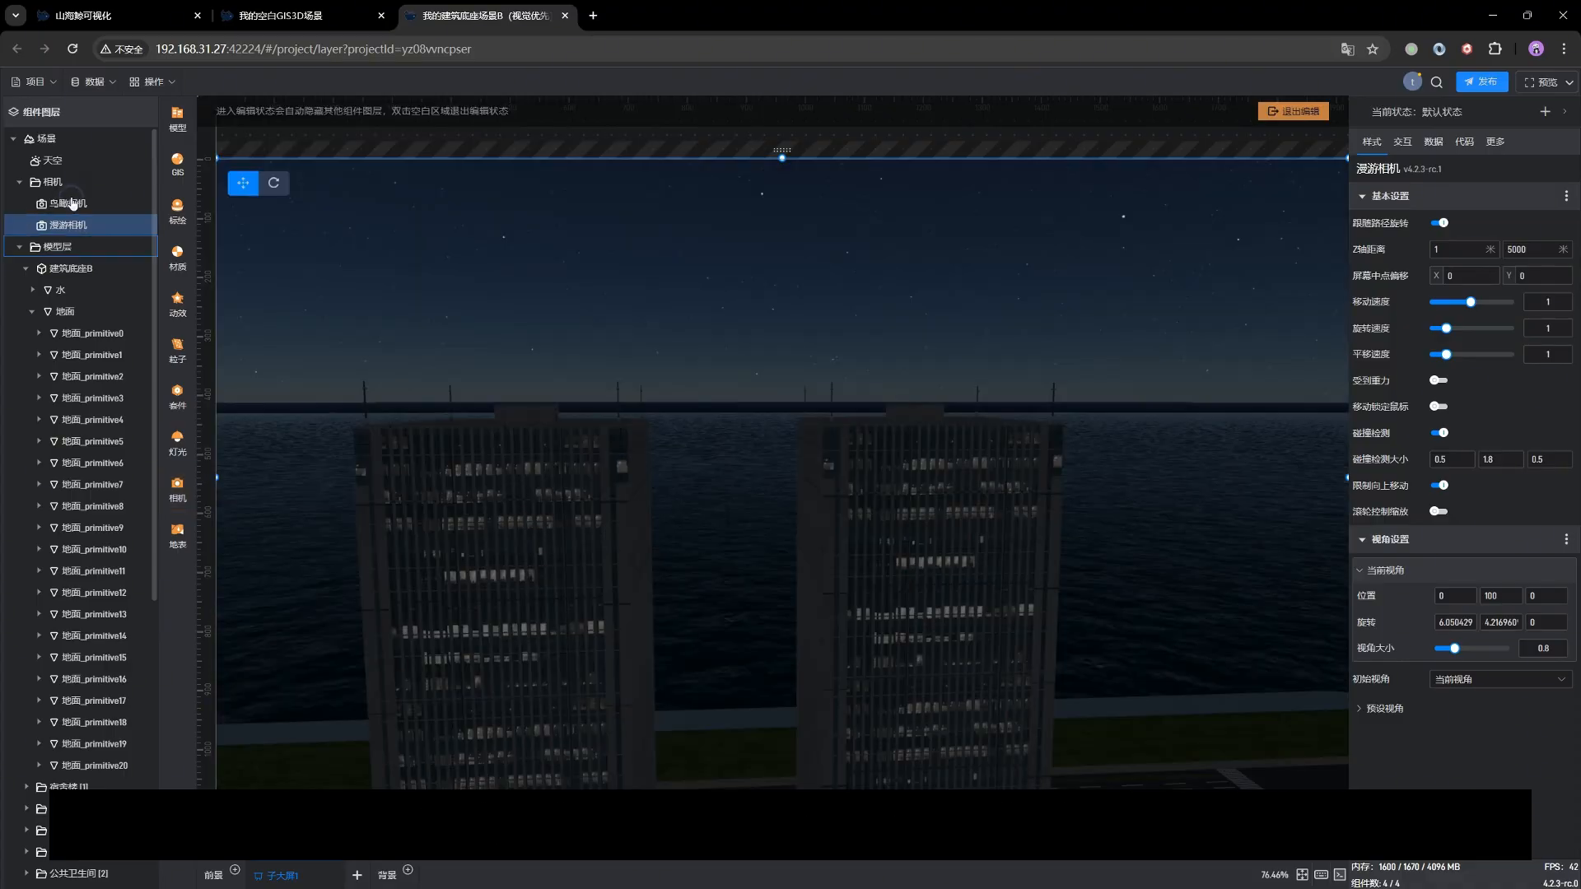
left_click(72, 202)
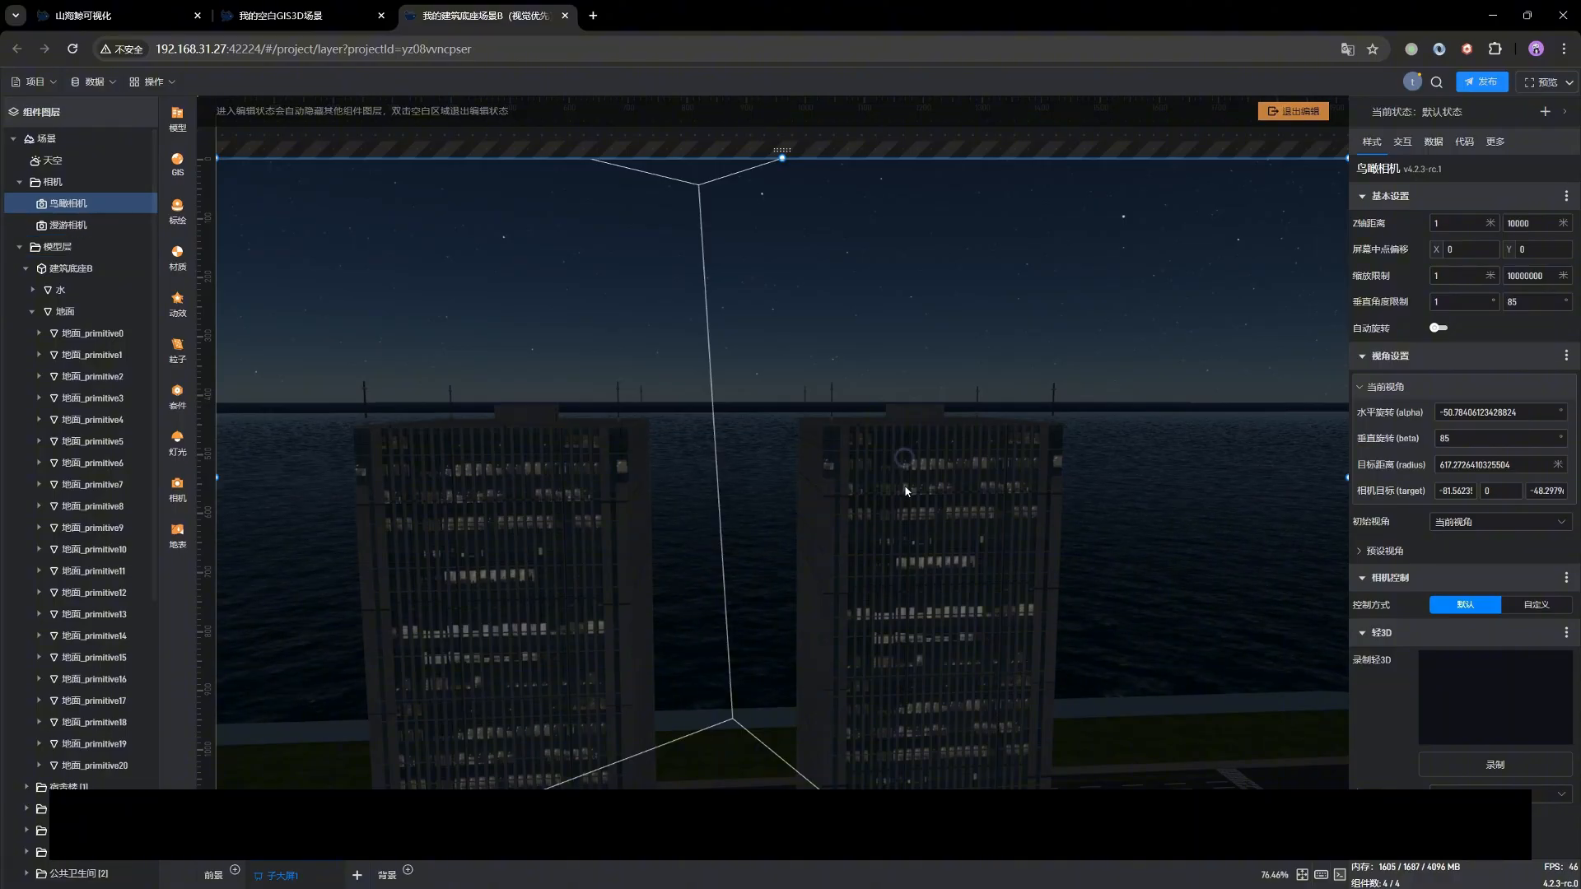
left_click_drag(906, 457, 906, 487)
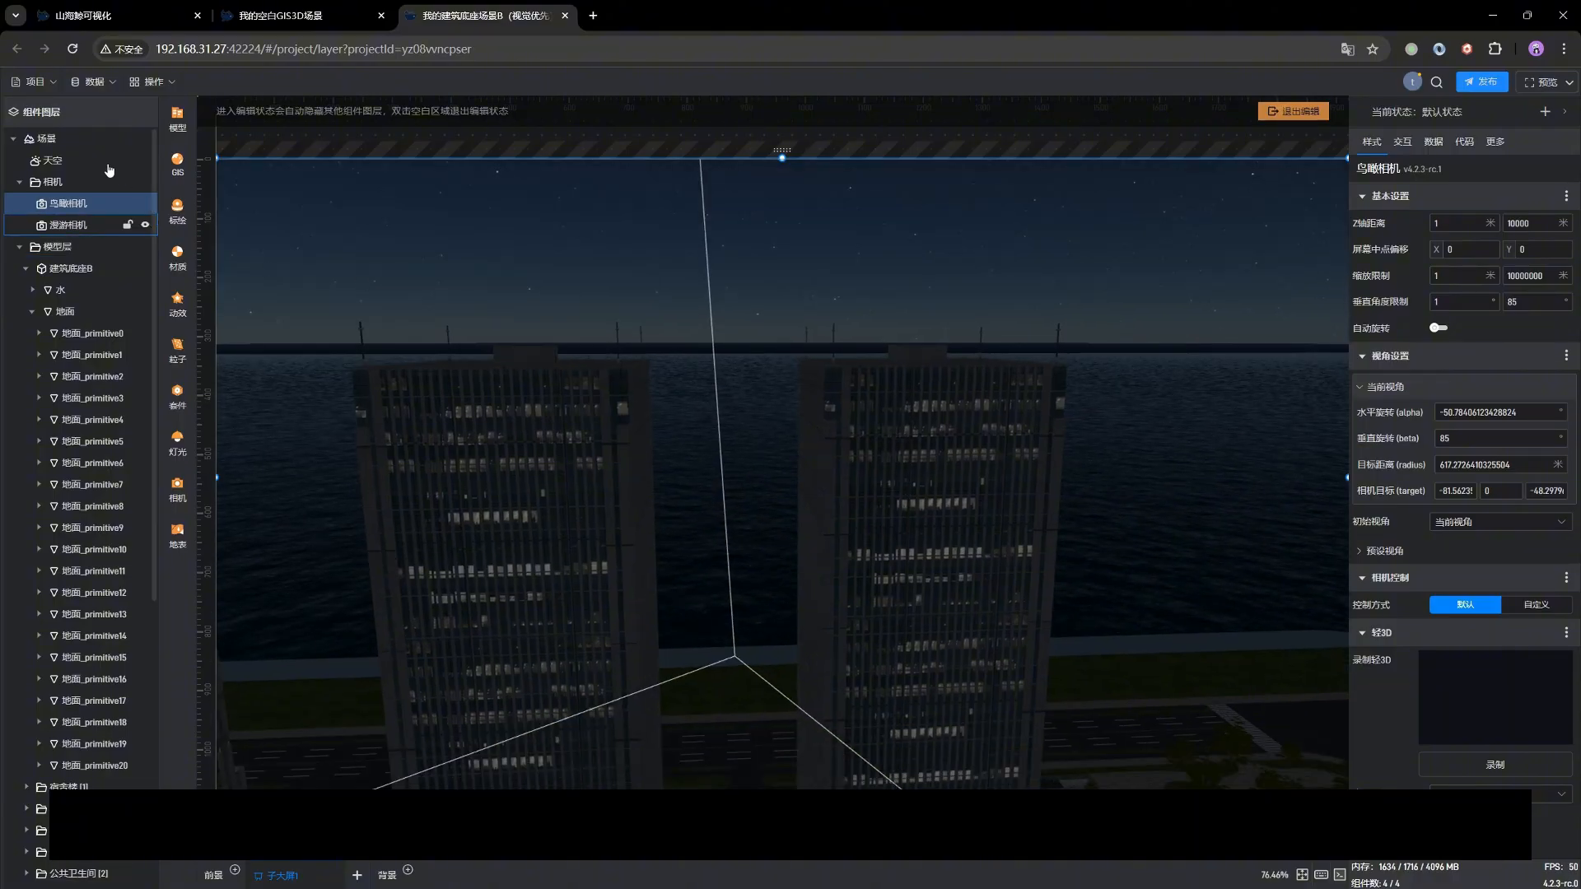
Select the sky (天空), look up at the stars over the sea, and vary the star density (星星密度), ending at its maximum.
left_click(55, 161)
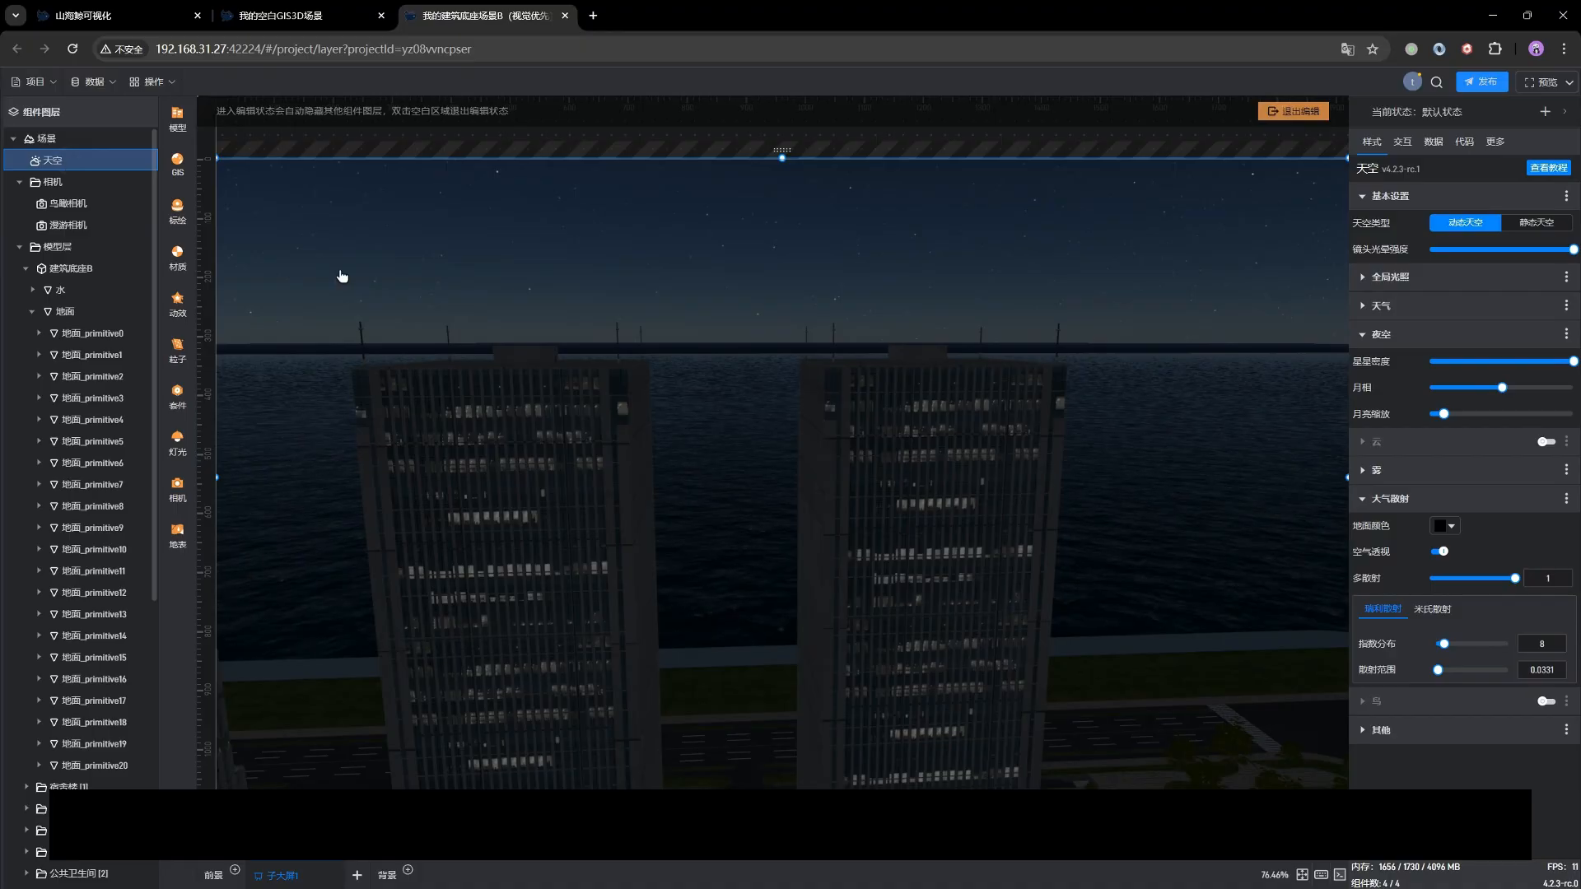
left_click_drag(947, 510, 1222, 405)
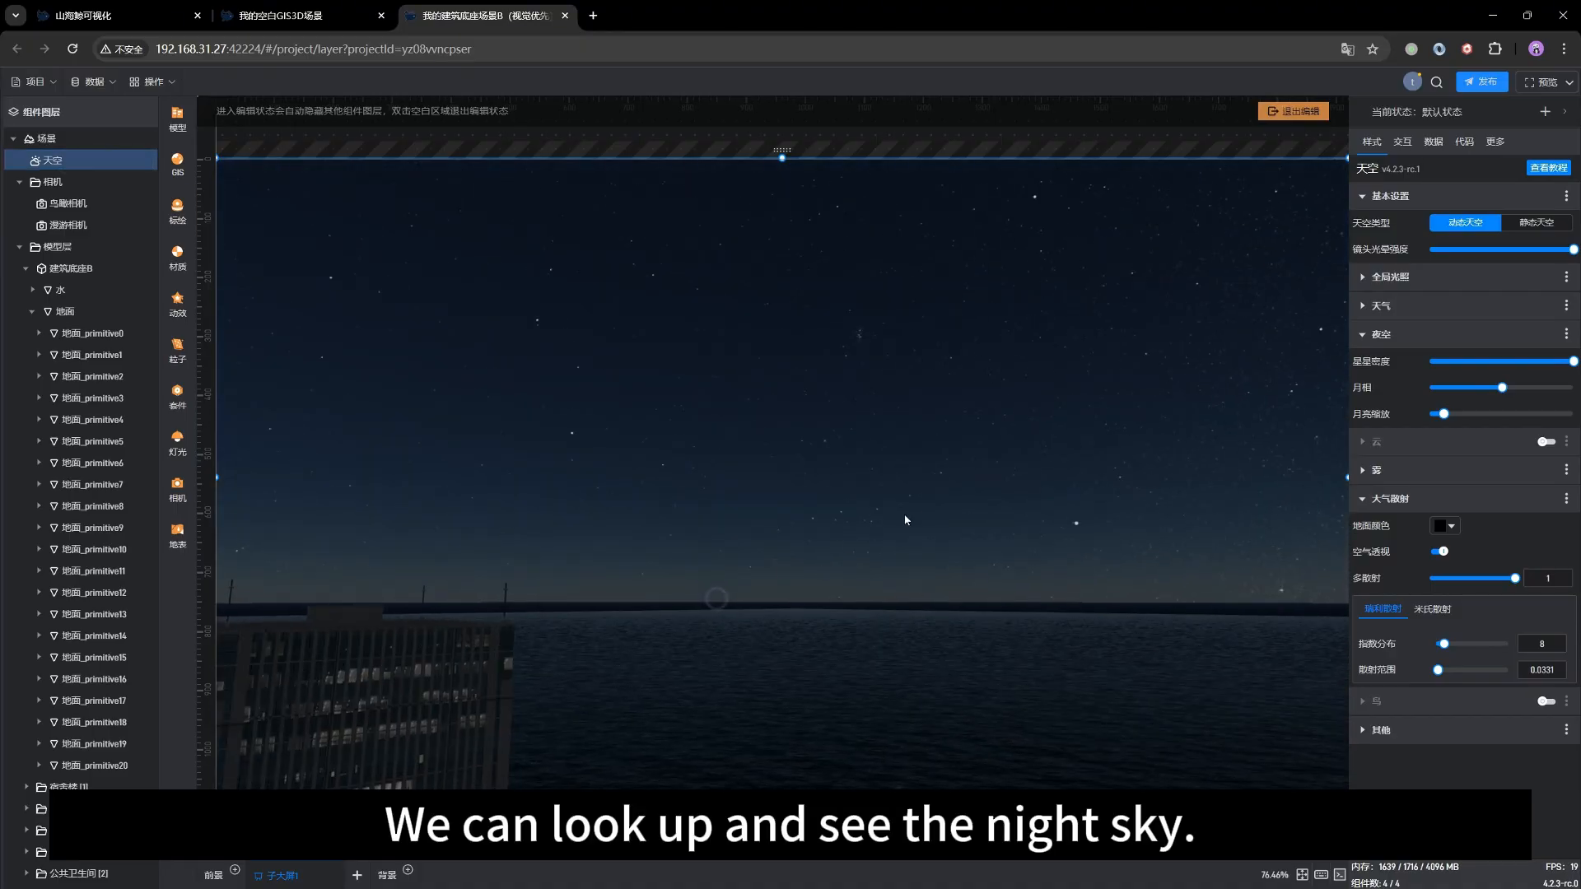
left_click_drag(1070, 482, 1128, 469)
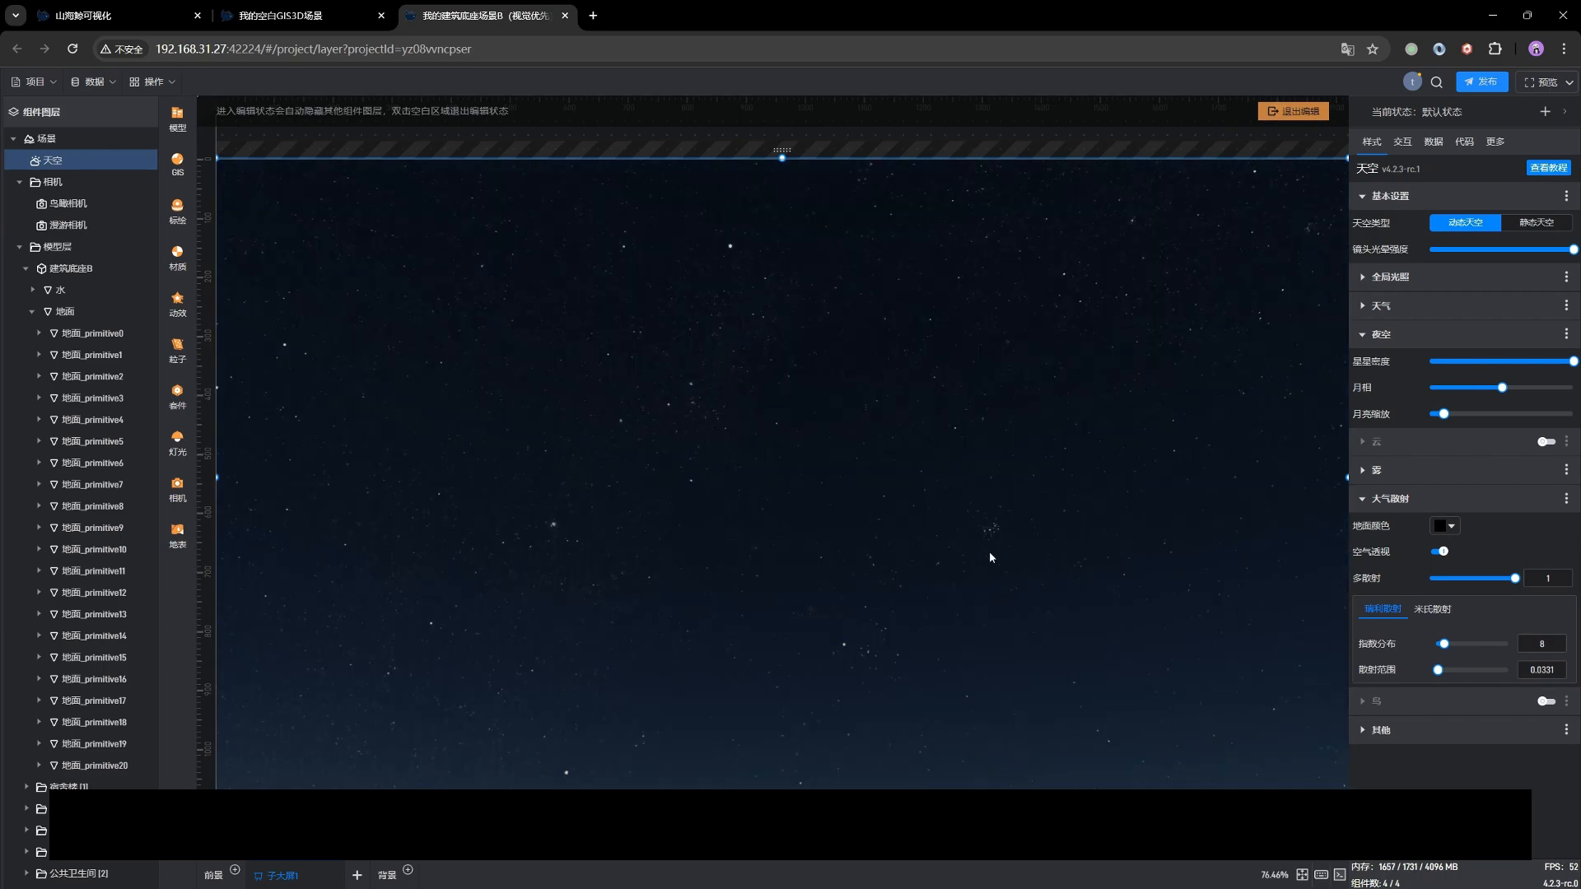
left_click_drag(955, 570, 1103, 573)
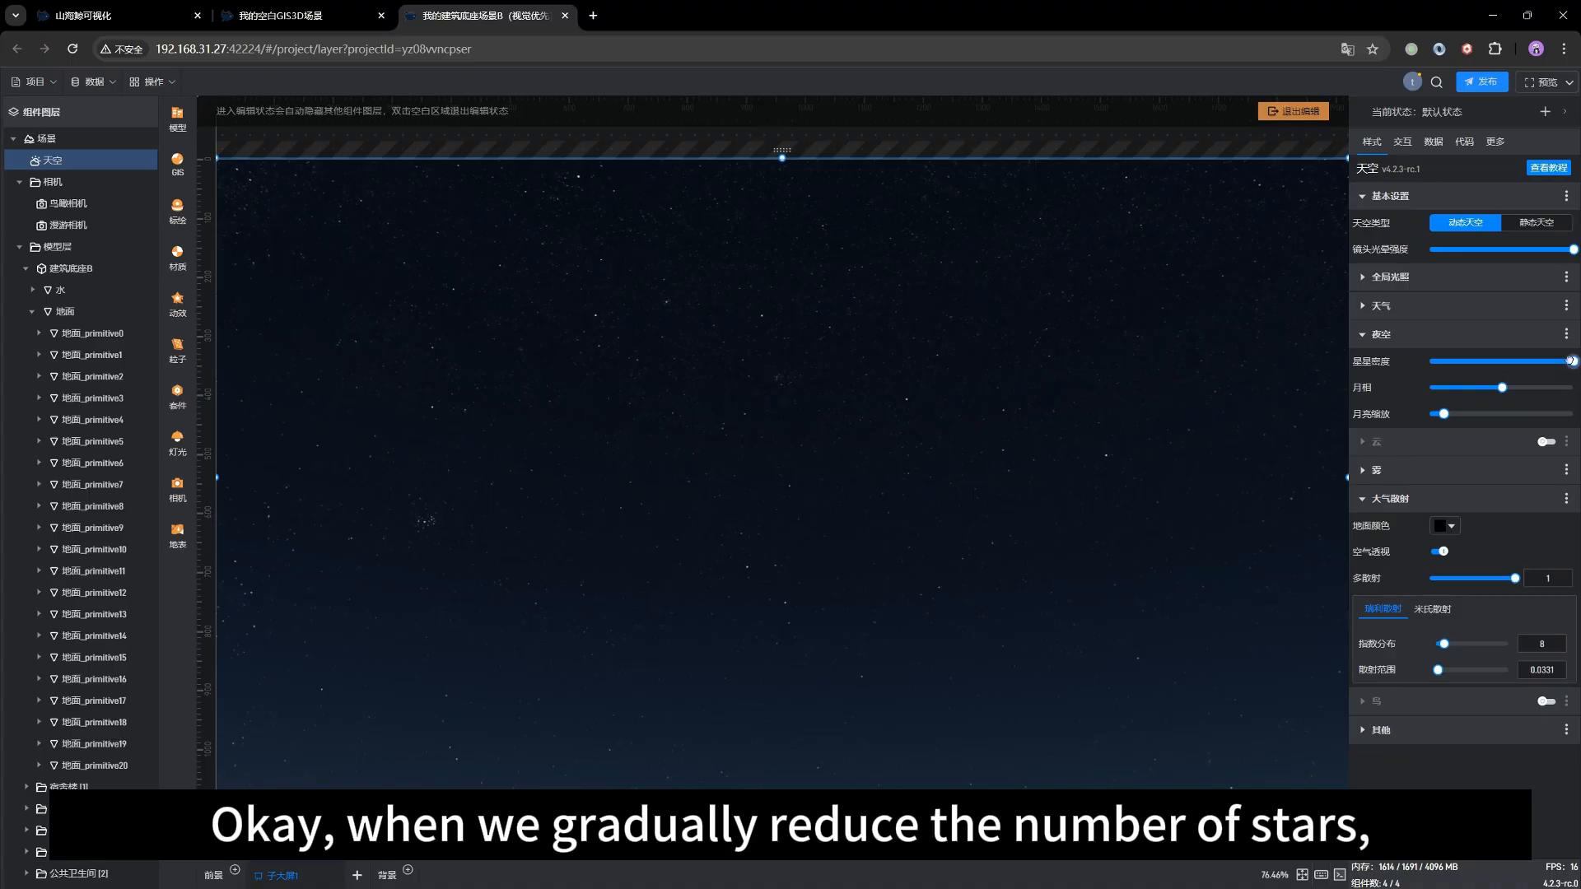
mouse_move(1571, 360)
left_mouse_down()
mouse_move(1452, 363)
mouse_move(1573, 360)
left_mouse_up()
mouse_move(746, 576)
left_mouse_down()
mouse_move(718, 726)
mouse_move(748, 583)
left_mouse_up()
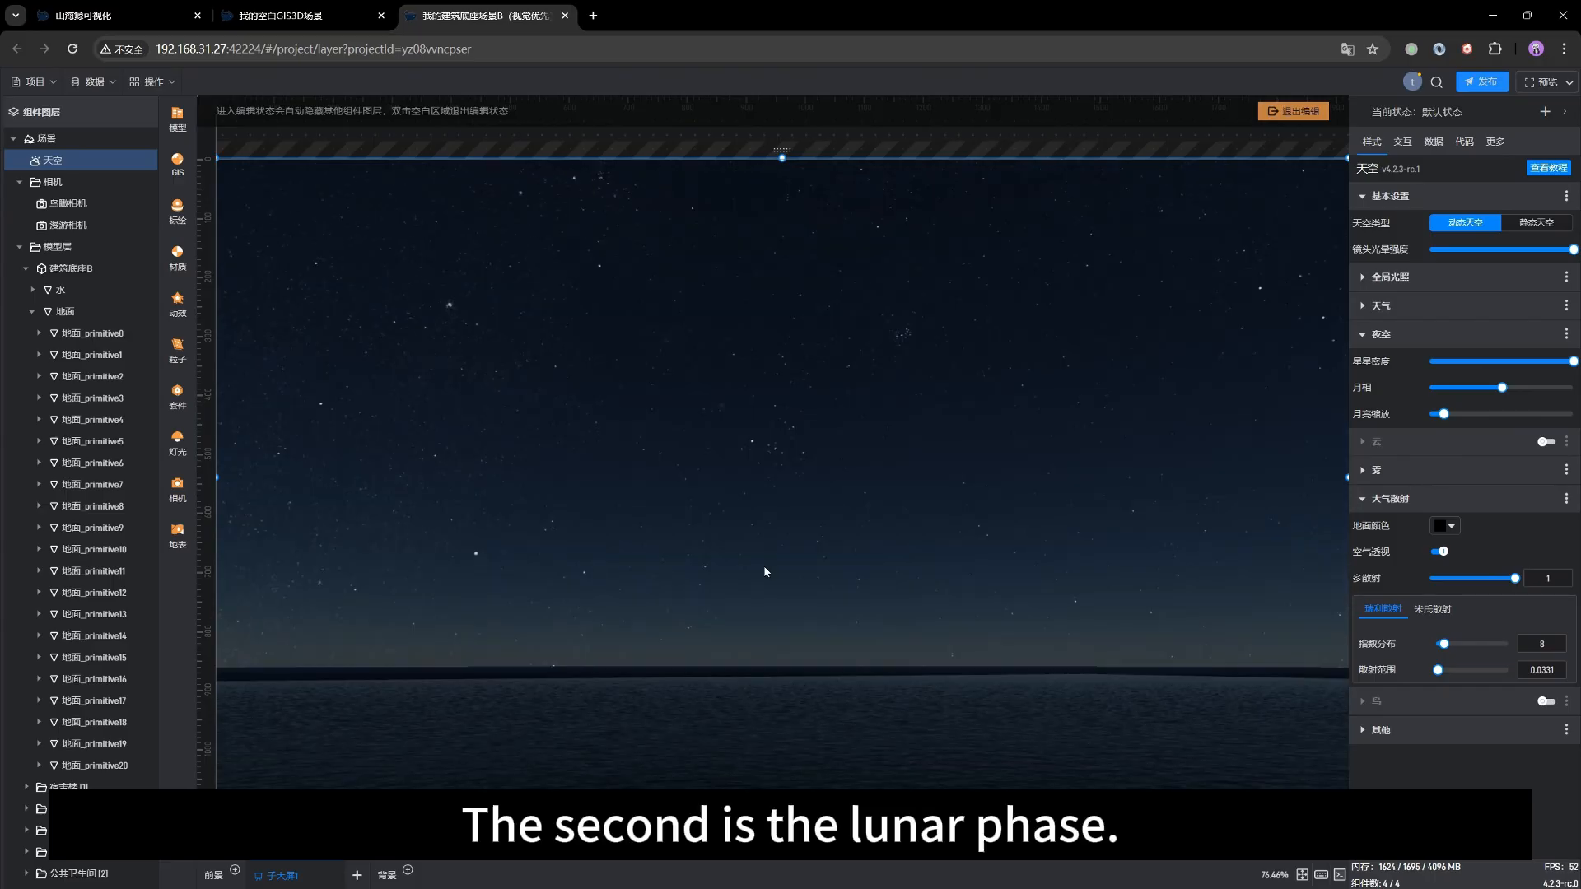
left_click_drag(888, 574, 807, 583)
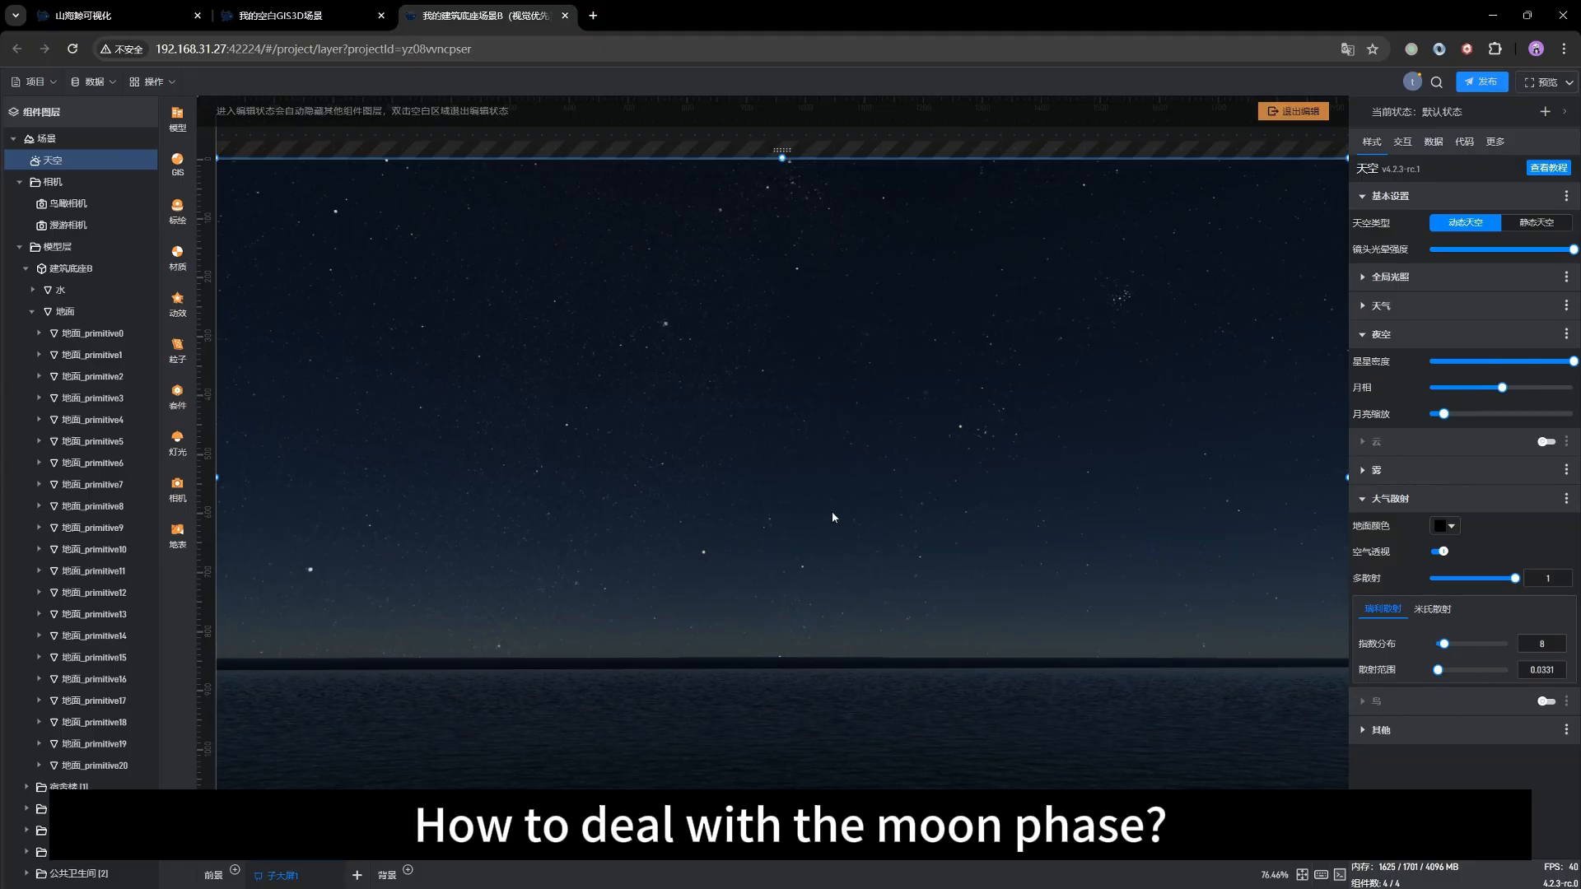
Select the scene (场景), set its time (一天时间) to 20.65 and turn the view to find the moon.
left_click(48, 140)
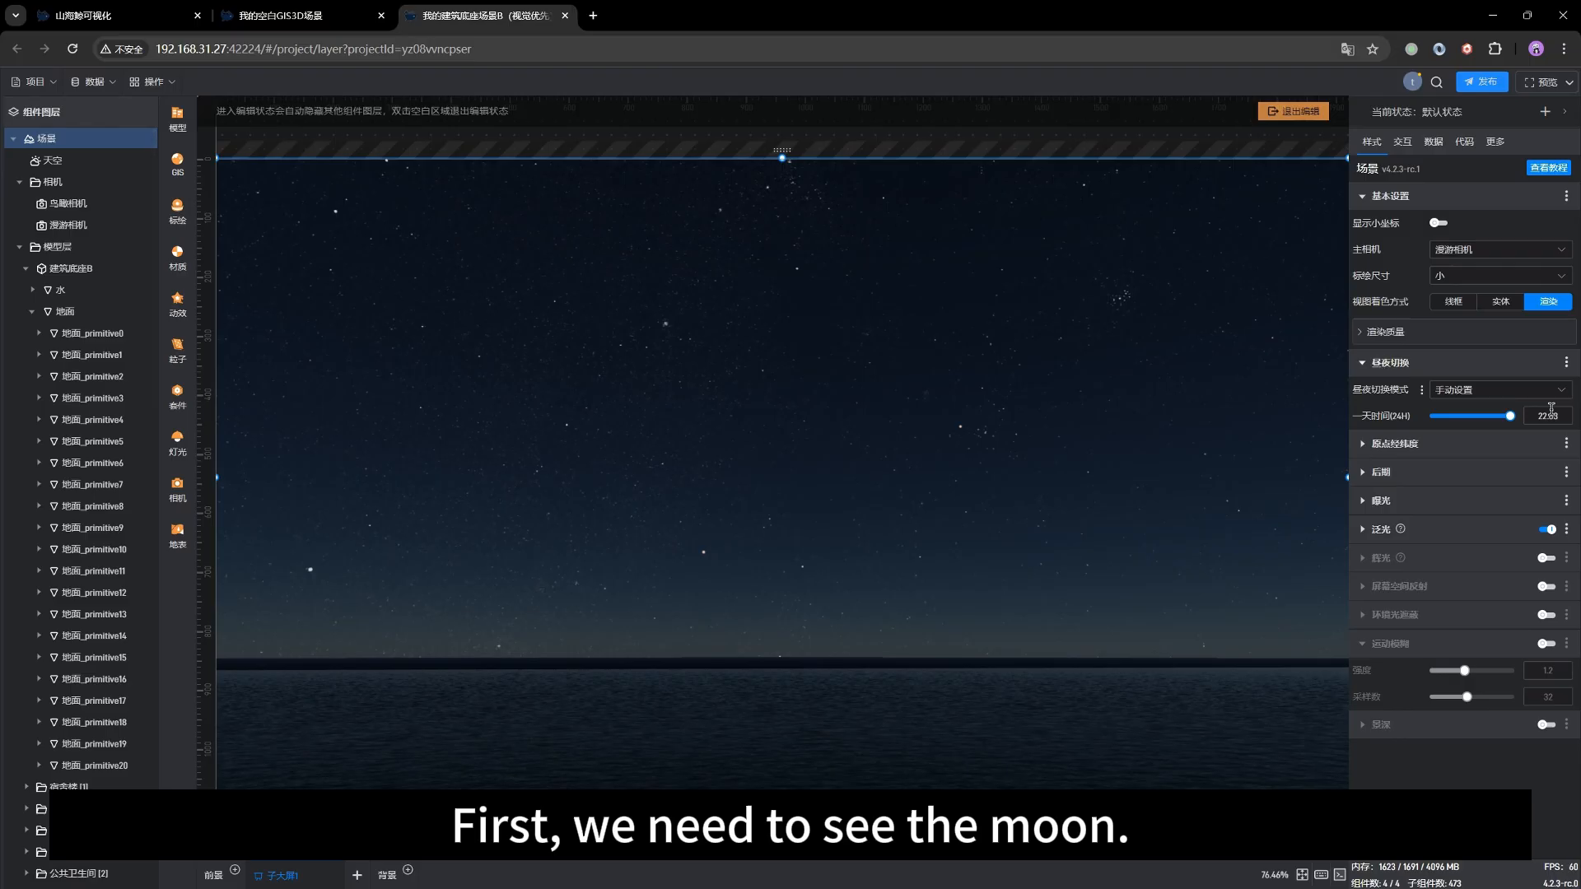
mouse_move(1511, 416)
left_mouse_down()
mouse_move(1490, 416)
mouse_move(1503, 416)
left_mouse_up()
left_click_drag(1062, 469, 543, 461)
left_click_drag(780, 490, 817, 507)
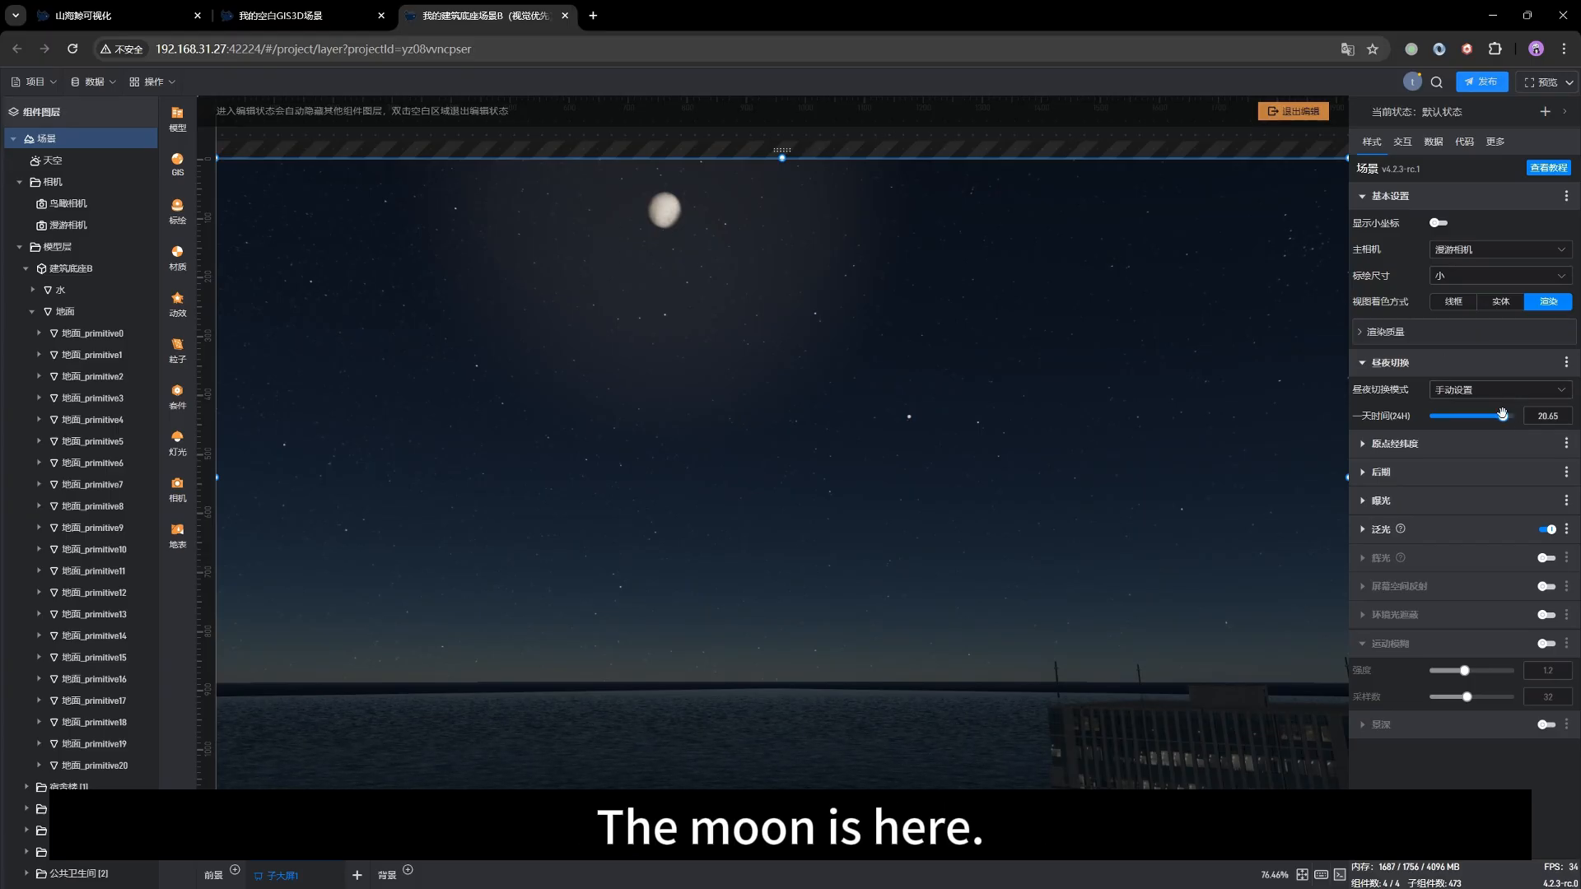
Try scene times of 3.04, 3.26, 5.46 and 5.24 to move the moon along the sky, and set the time to 5.02.
left_click_drag(1503, 416, 1441, 415)
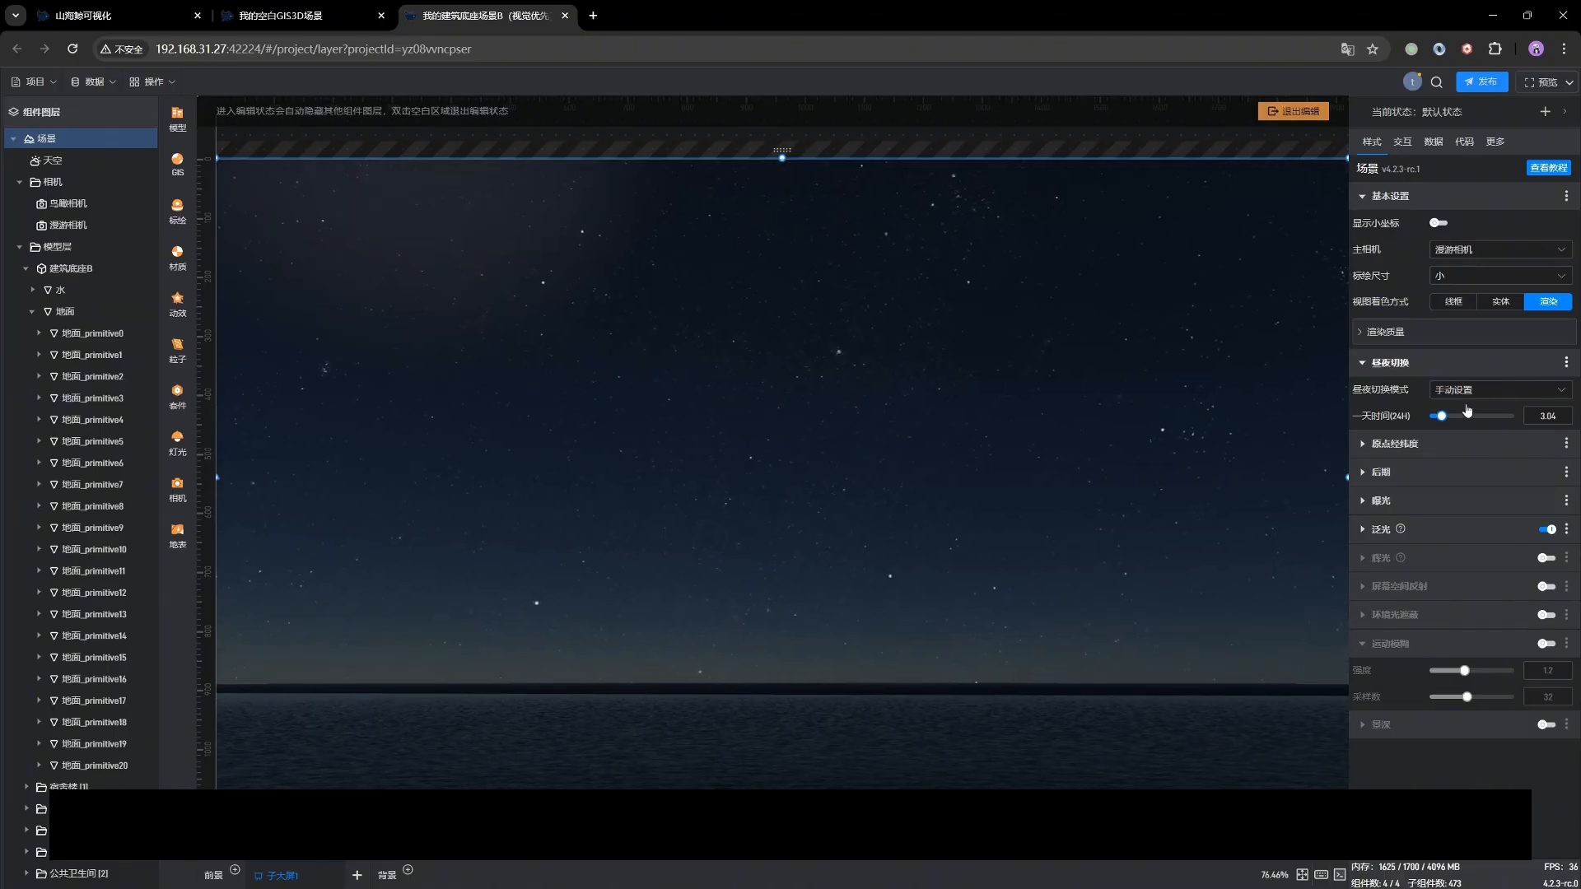
left_click(1442, 415)
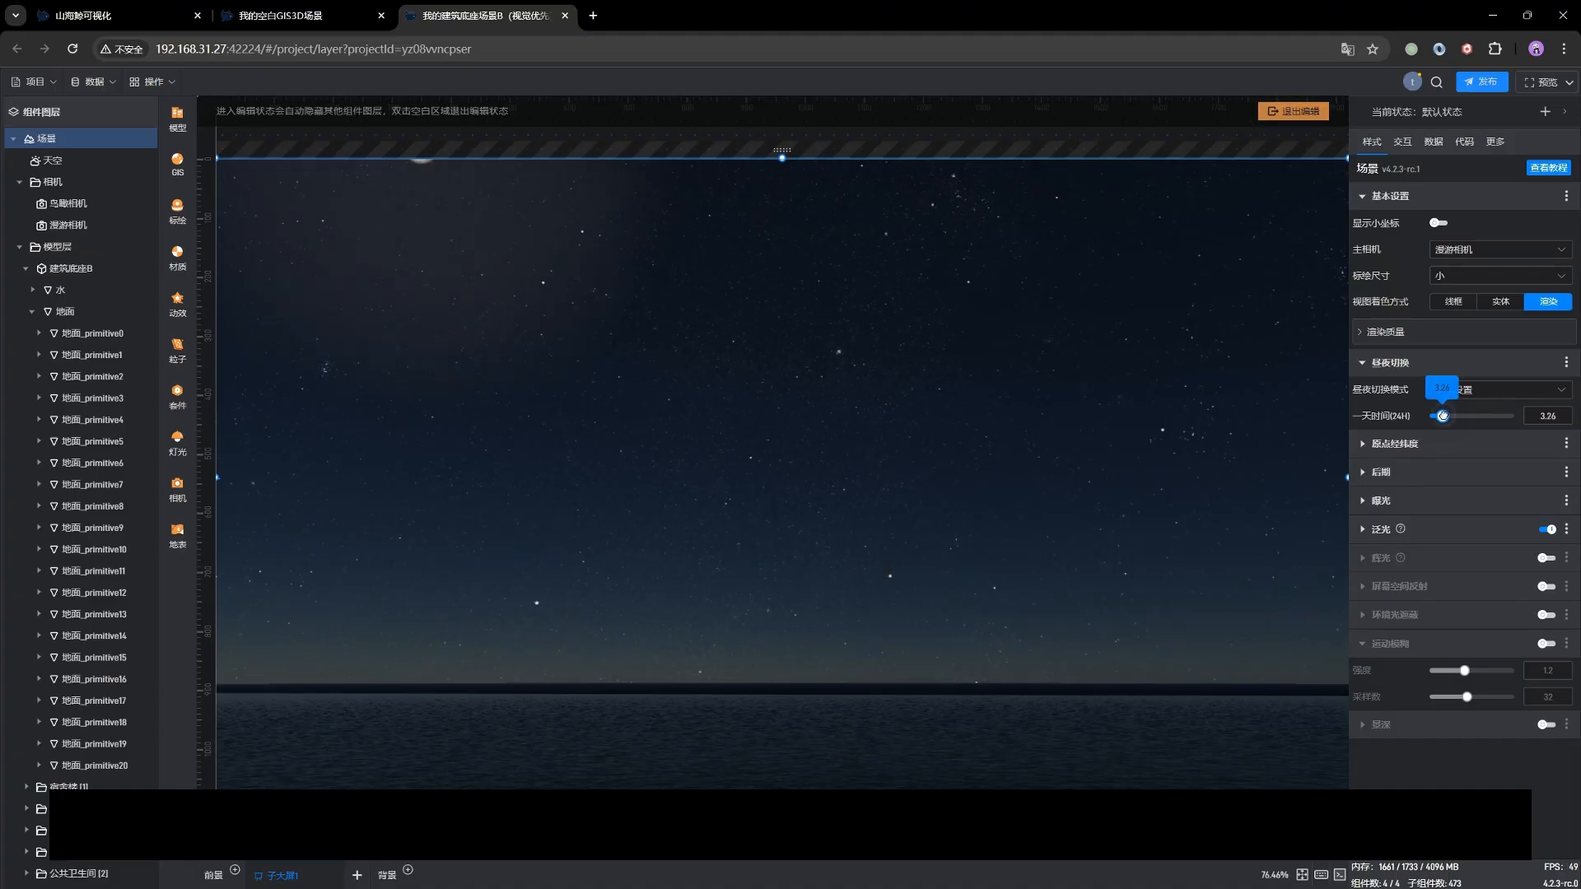
left_click_drag(1442, 415, 1450, 416)
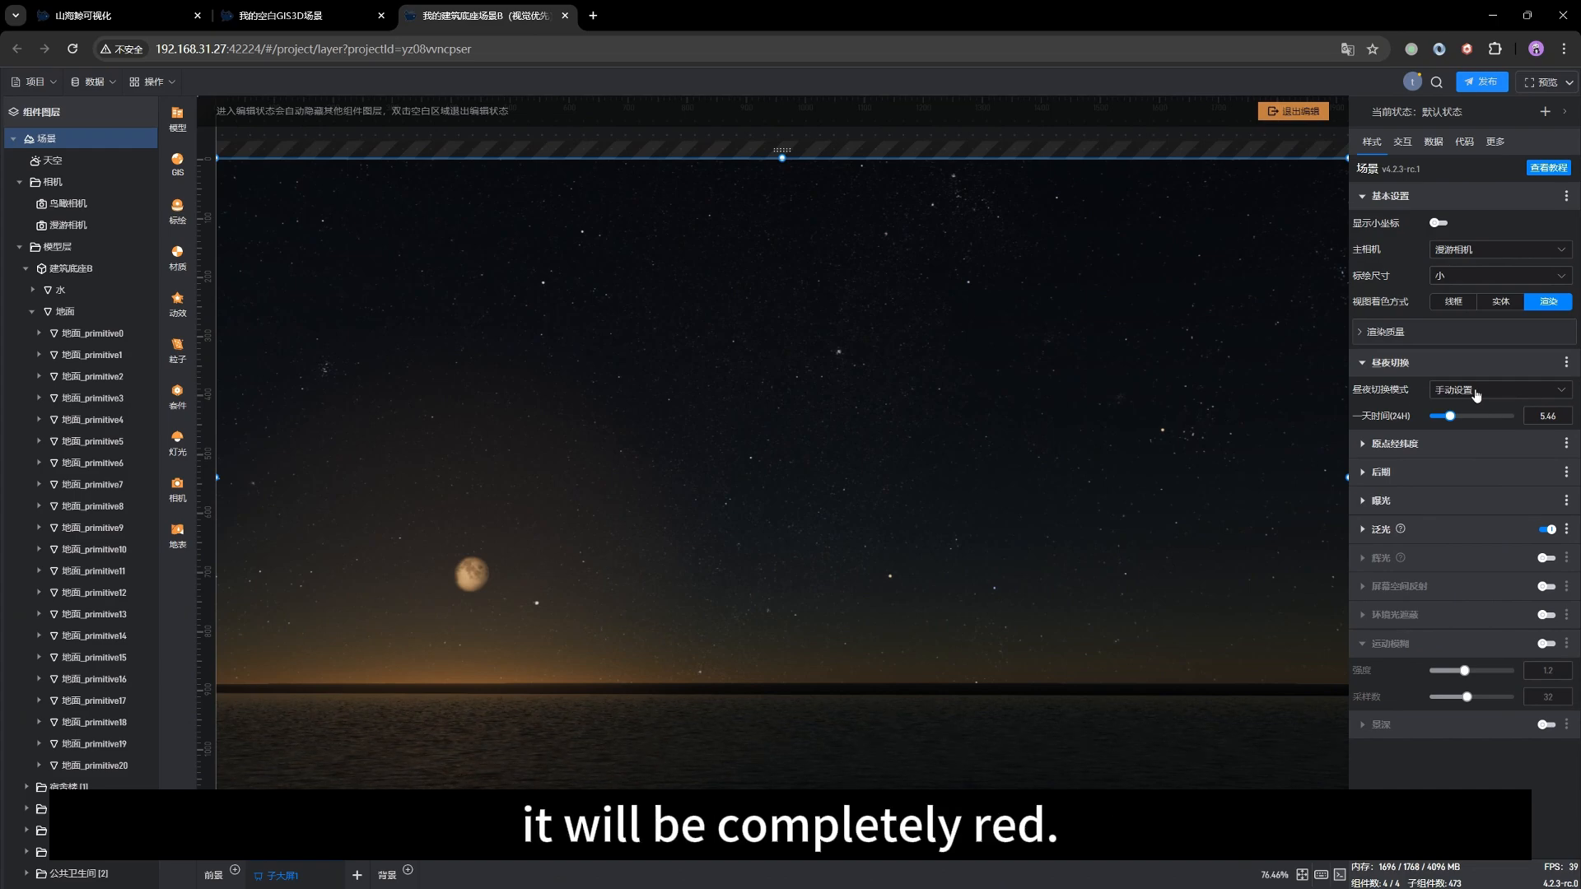
mouse_move(1449, 416)
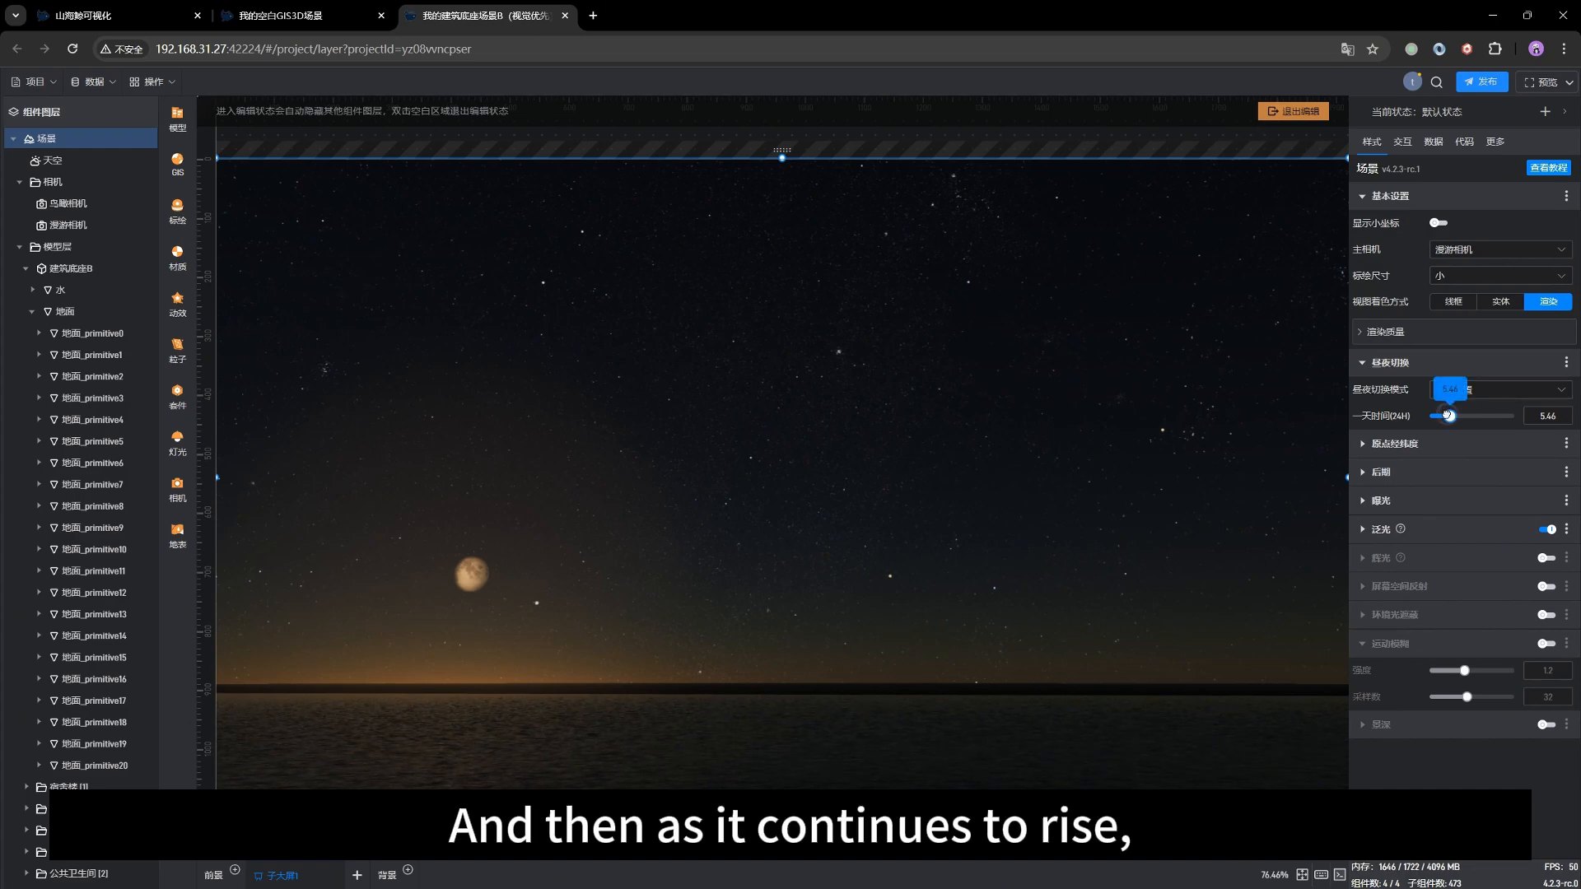
left_click_drag(1449, 416, 1448, 415)
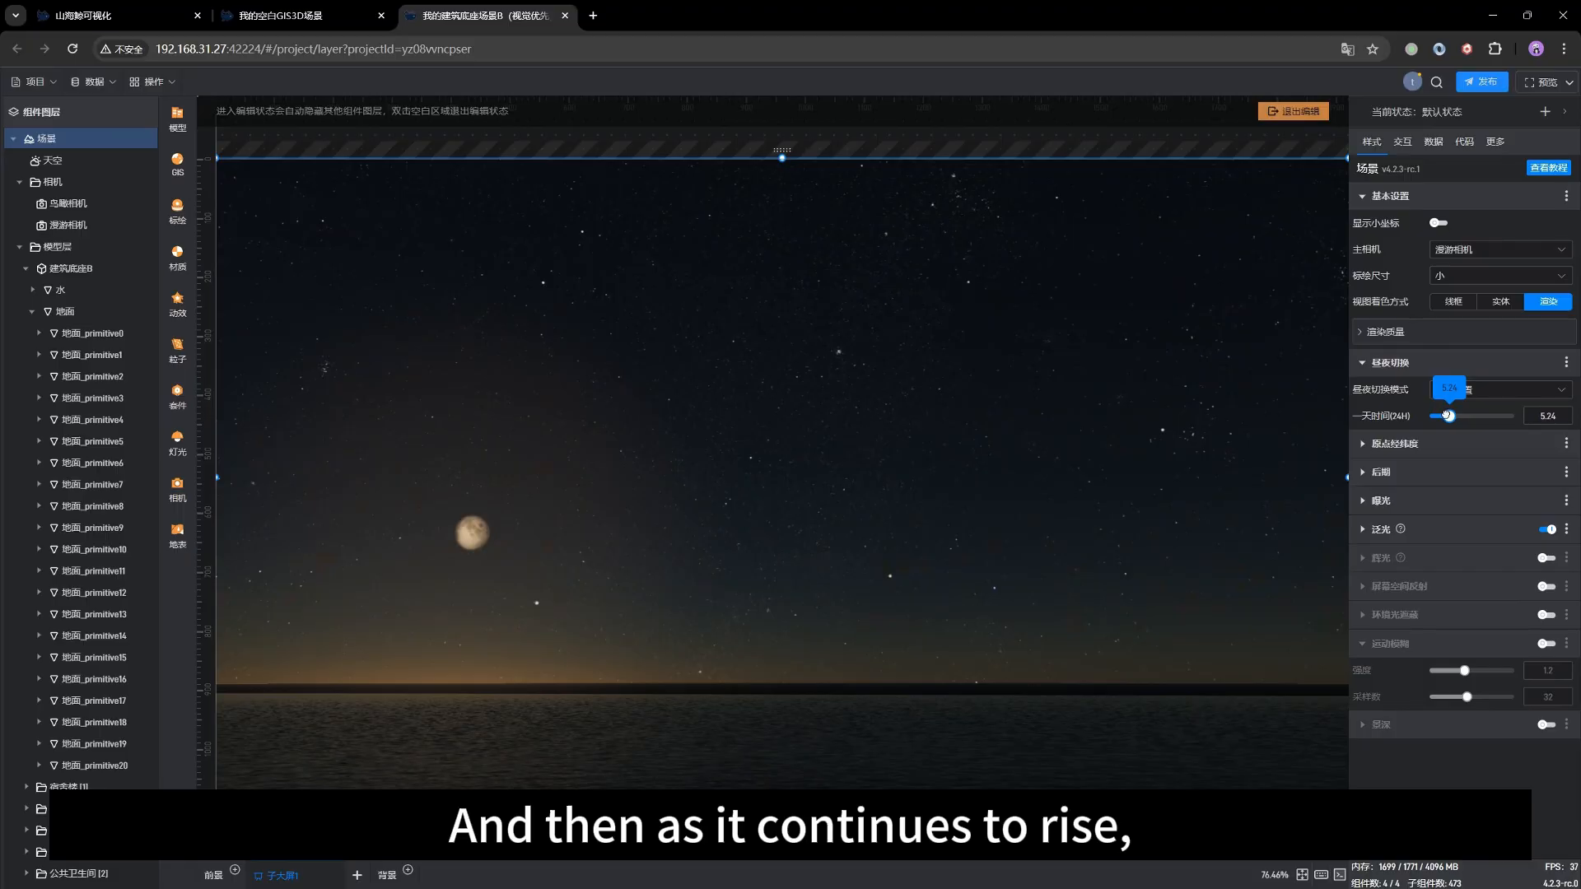
left_click_drag(1448, 415, 1448, 416)
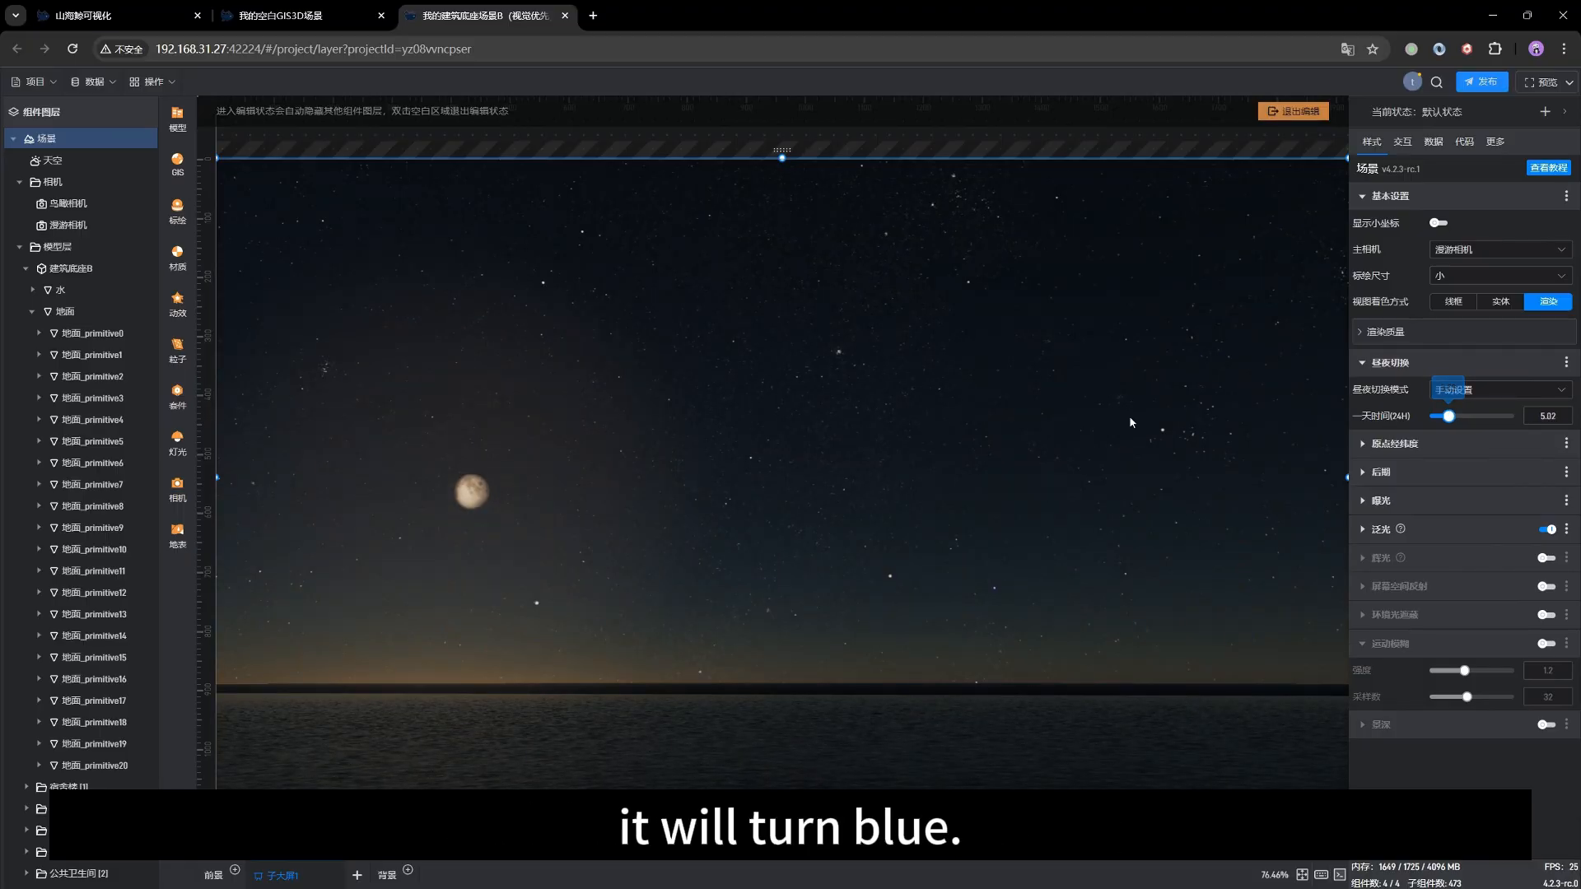
In the sky (天空) settings, give the moon a half-moon phase (月相) with near-maximum scale (月亮缩放), and enable clouds (云).
left_click(51, 160)
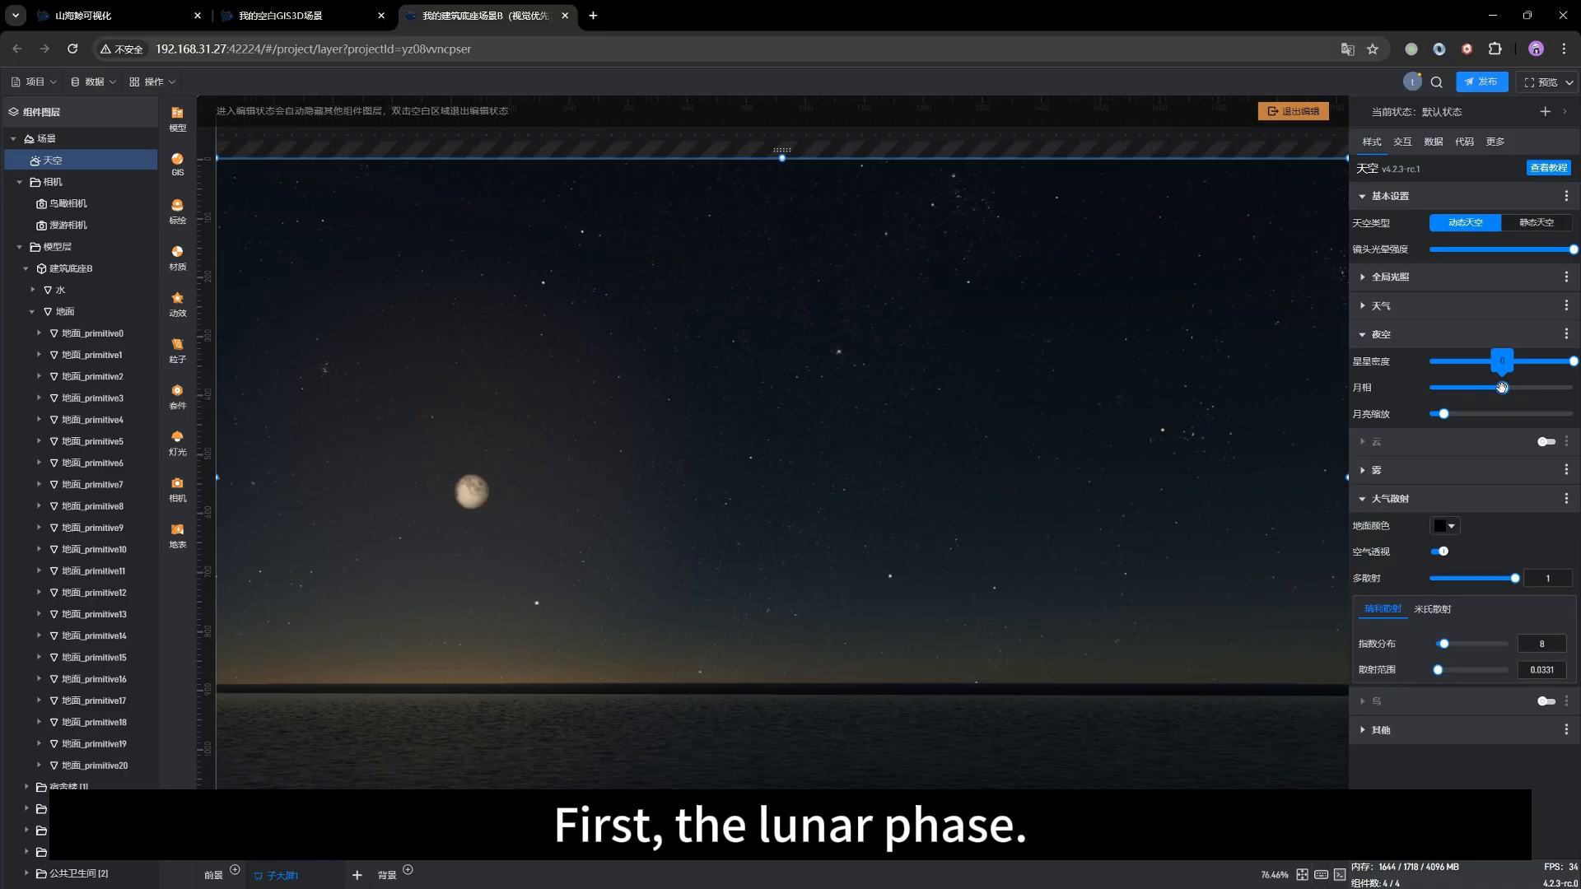
mouse_move(1503, 387)
left_mouse_down()
mouse_move(1450, 387)
mouse_move(1531, 389)
mouse_move(1496, 387)
left_mouse_up()
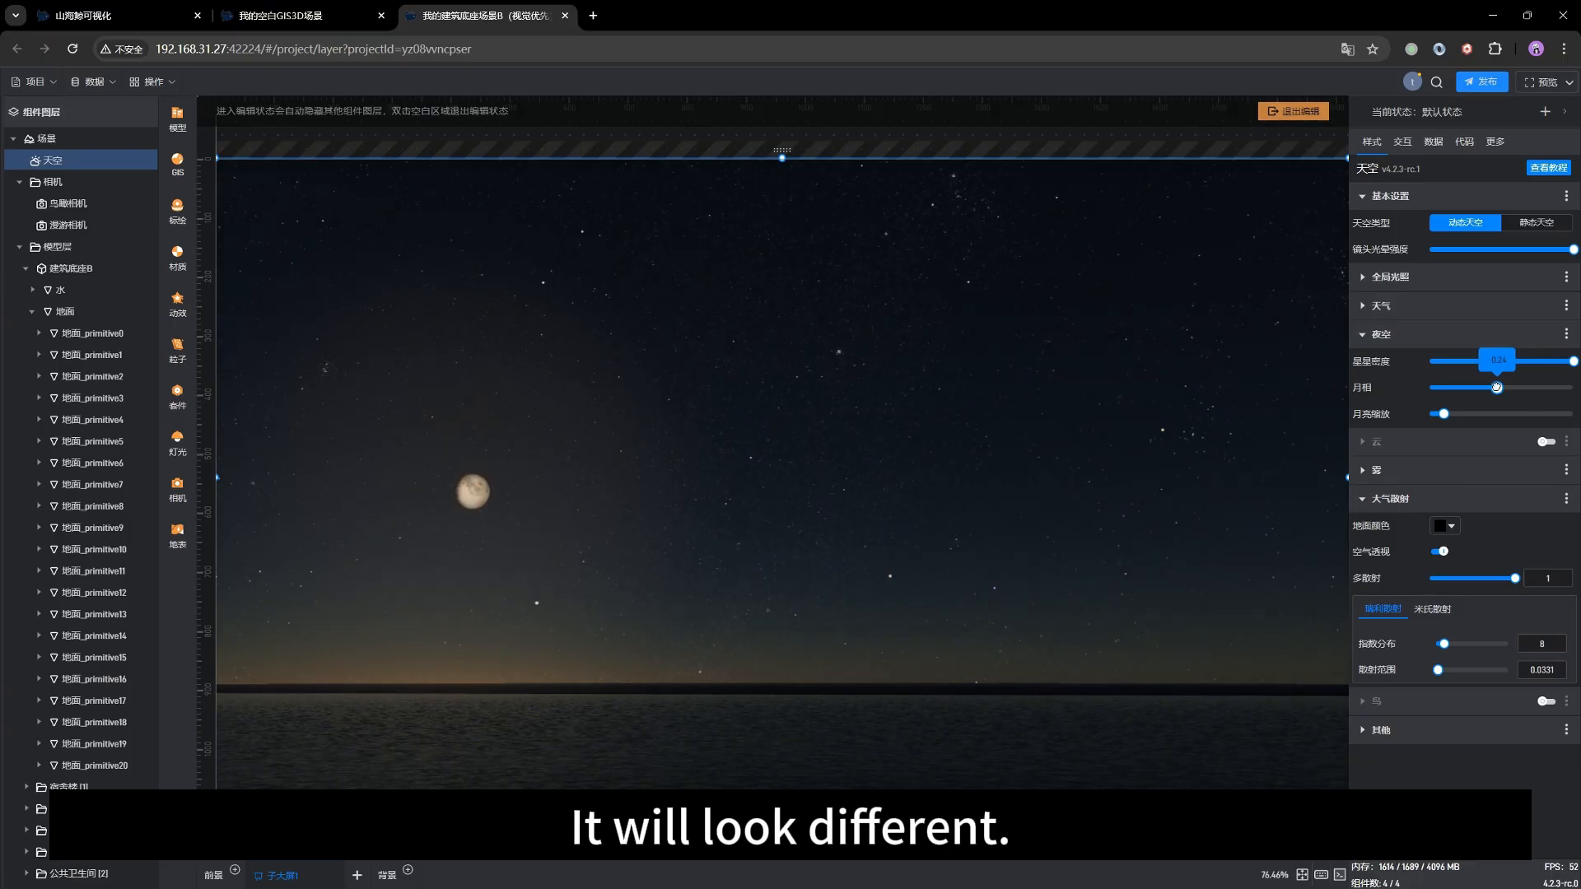
mouse_move(1443, 415)
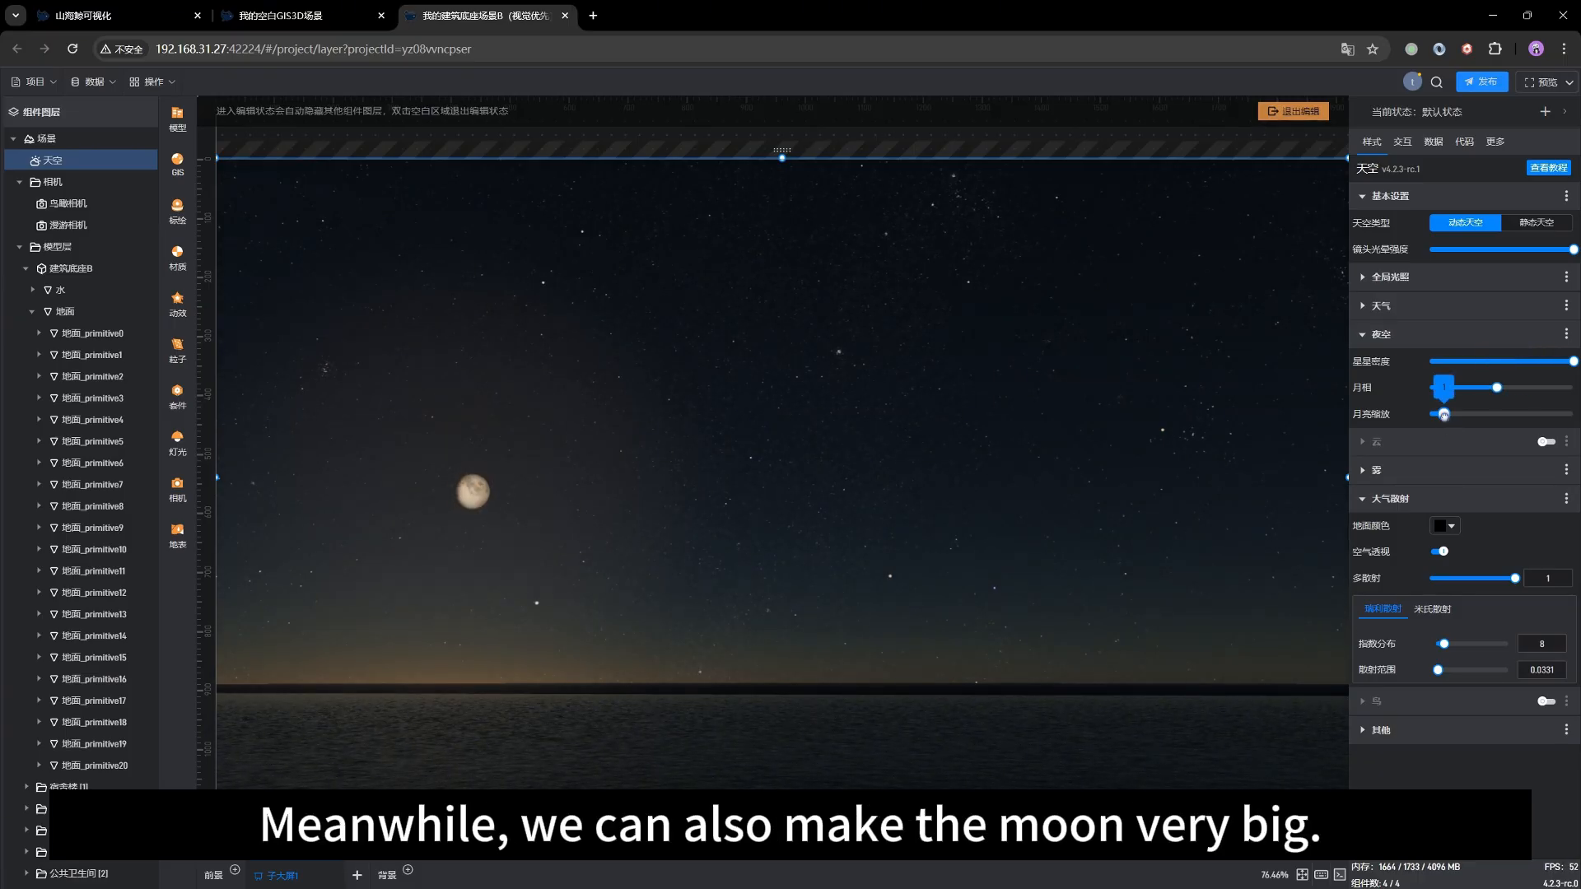
left_click_drag(1459, 416, 1516, 388)
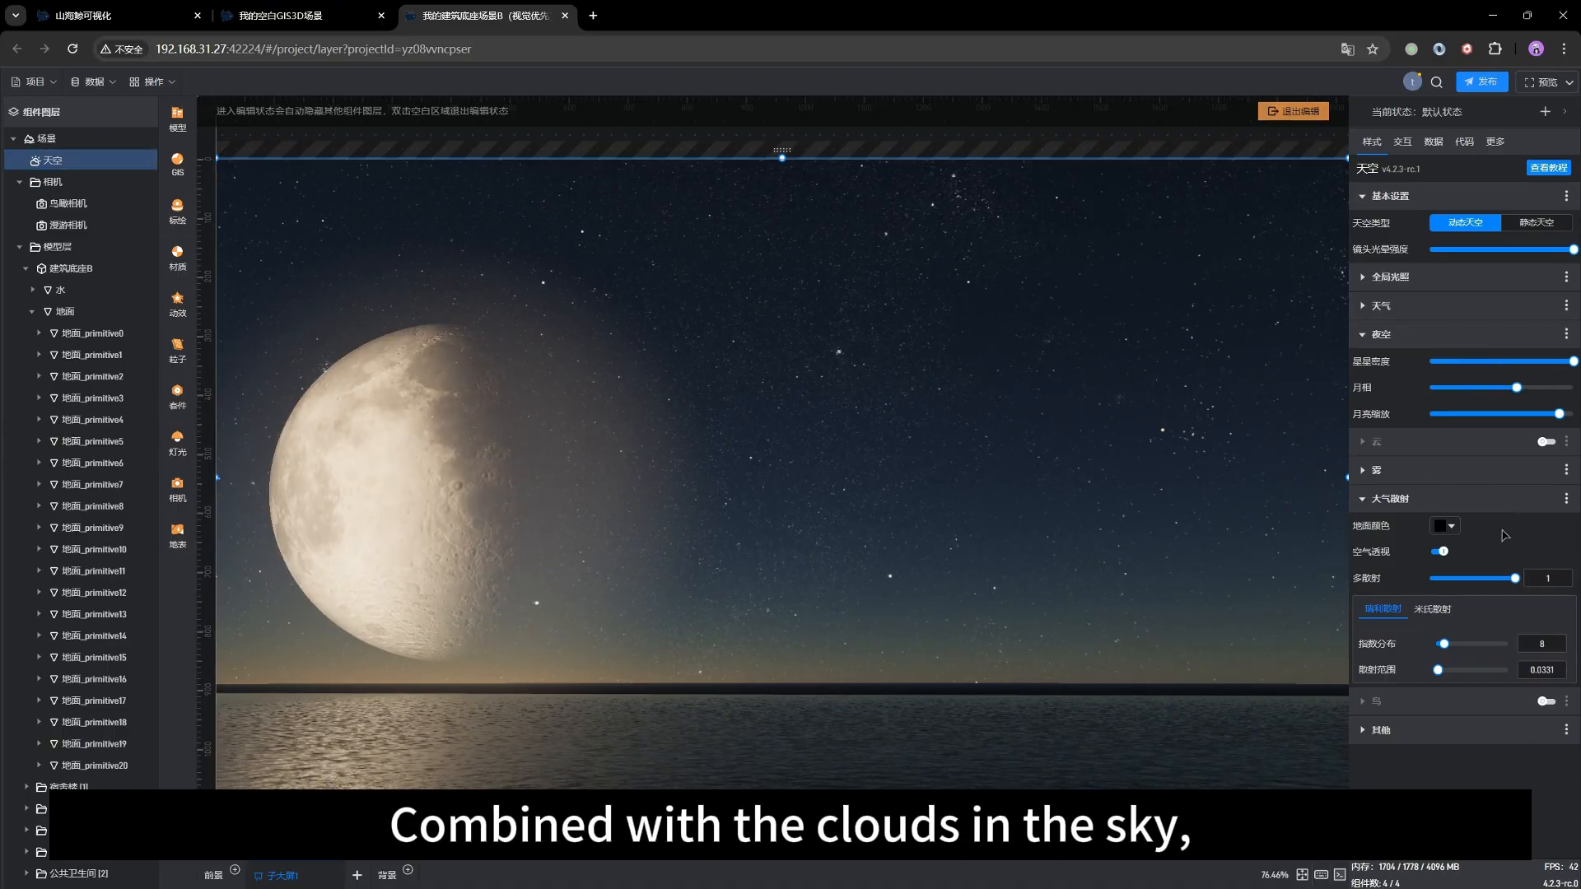
left_click(1546, 443)
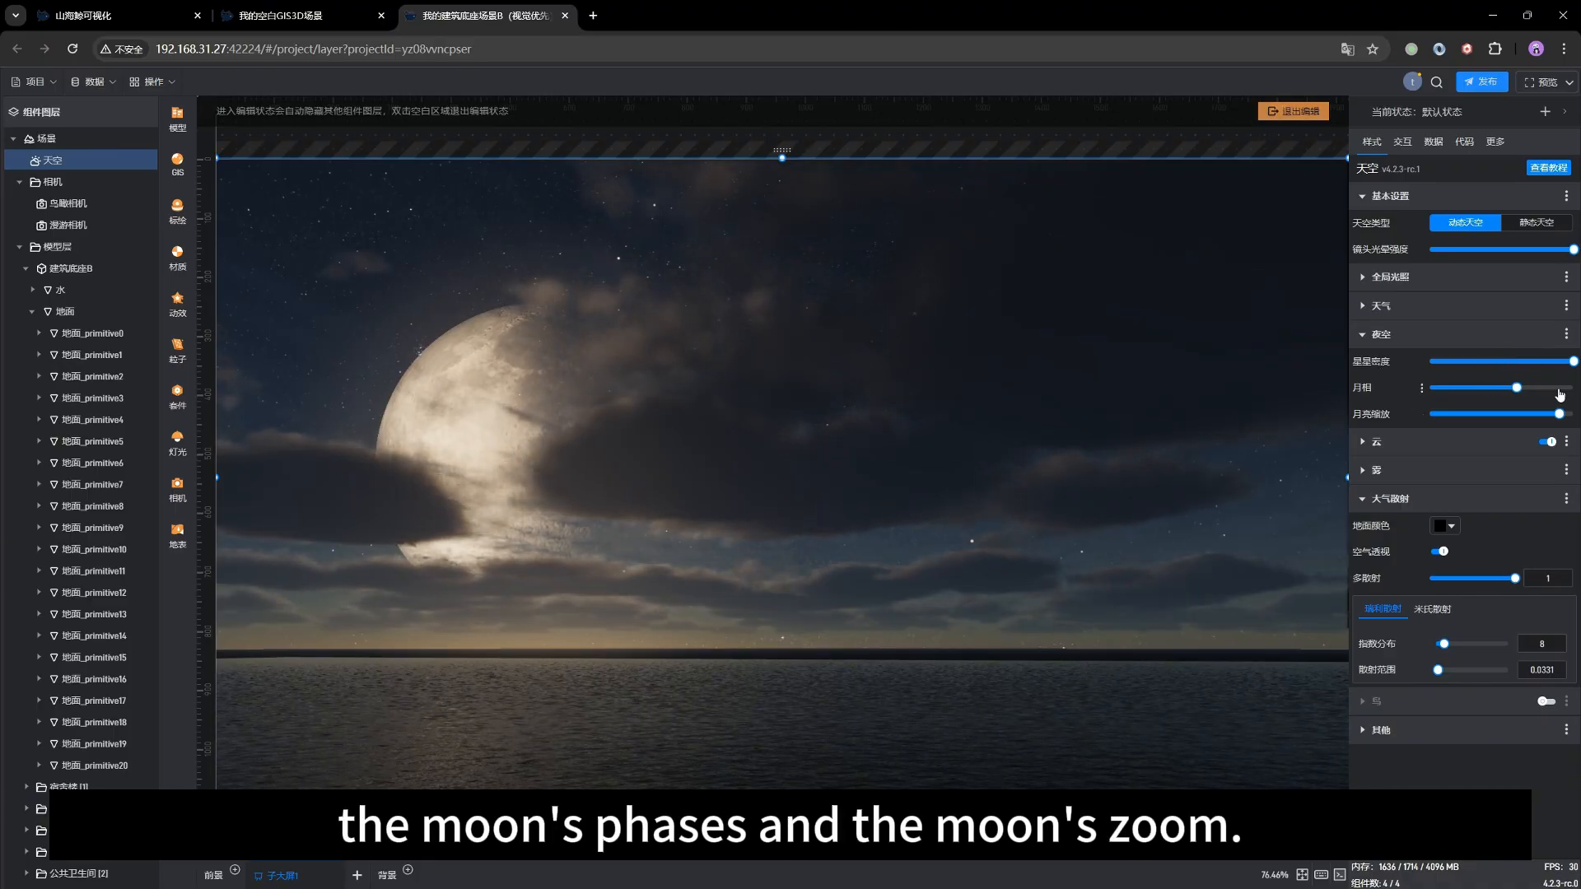
Change the moon phase (月相) to a thin crescent, shrink the moon with its scale (月亮缩放), and view the cloudy night sky over the sea.
mouse_move(1516, 388)
left_mouse_down()
mouse_move(1463, 414)
mouse_move(1543, 388)
left_mouse_up()
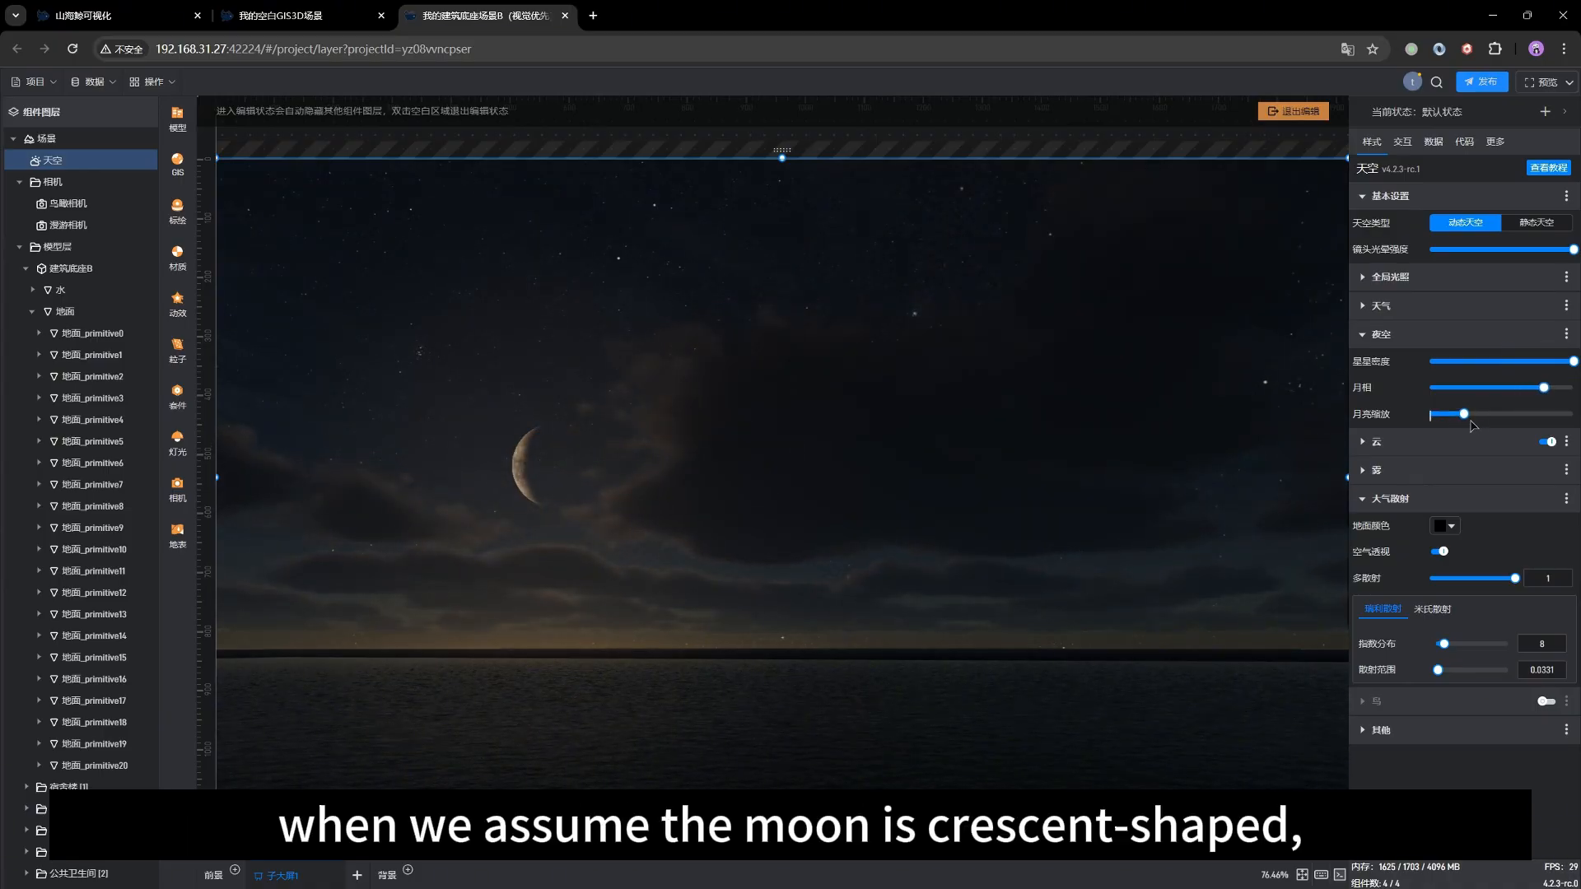
left_click_drag(1463, 413, 1453, 413)
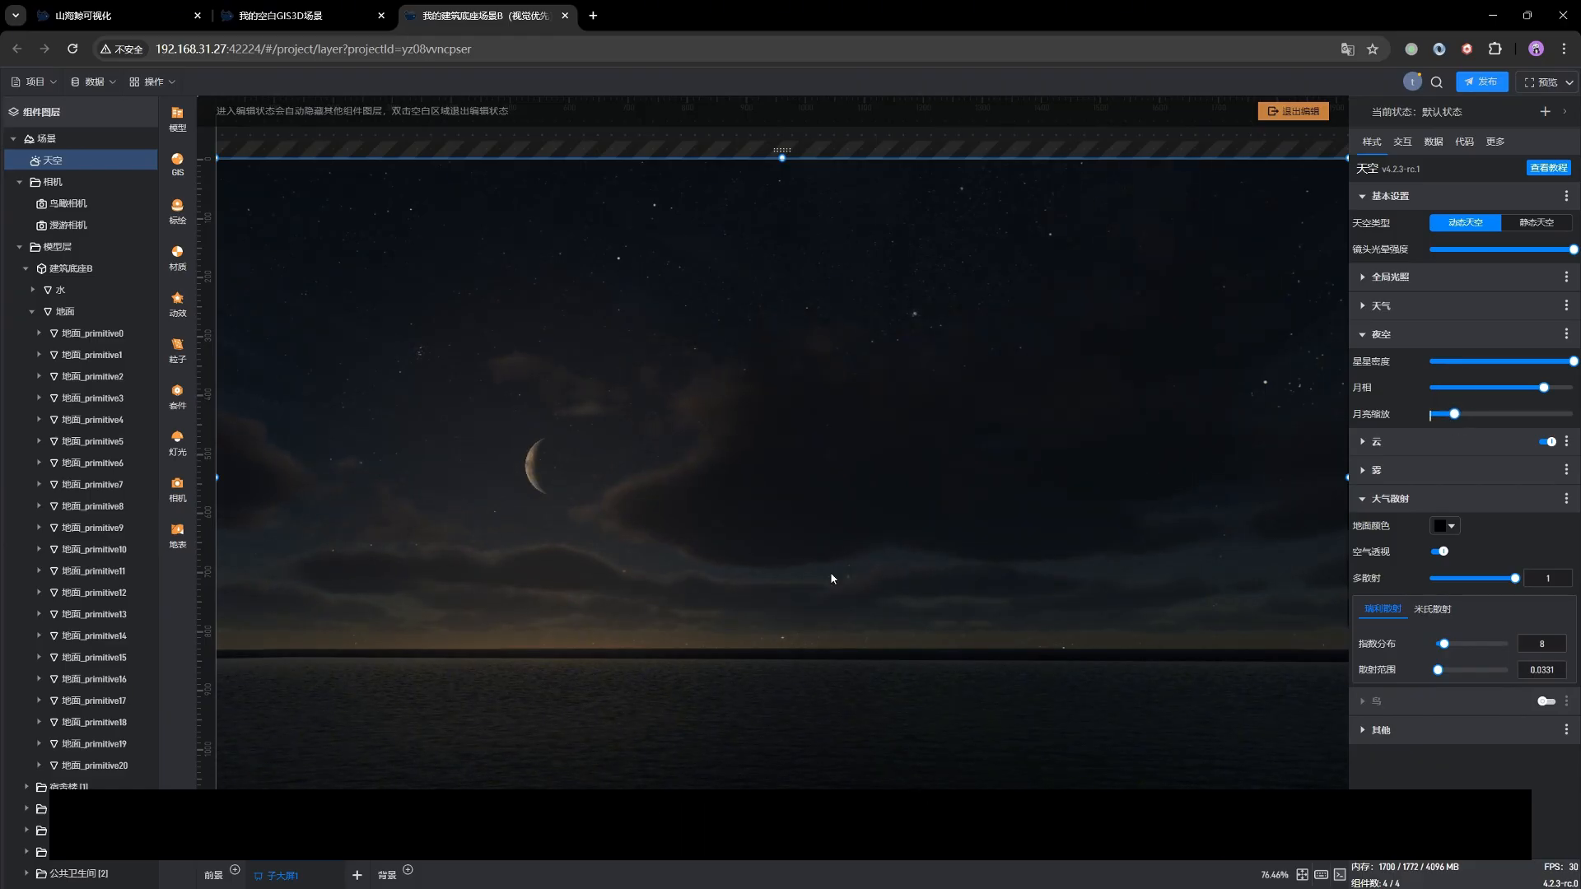
left_click_drag(713, 546, 712, 564)
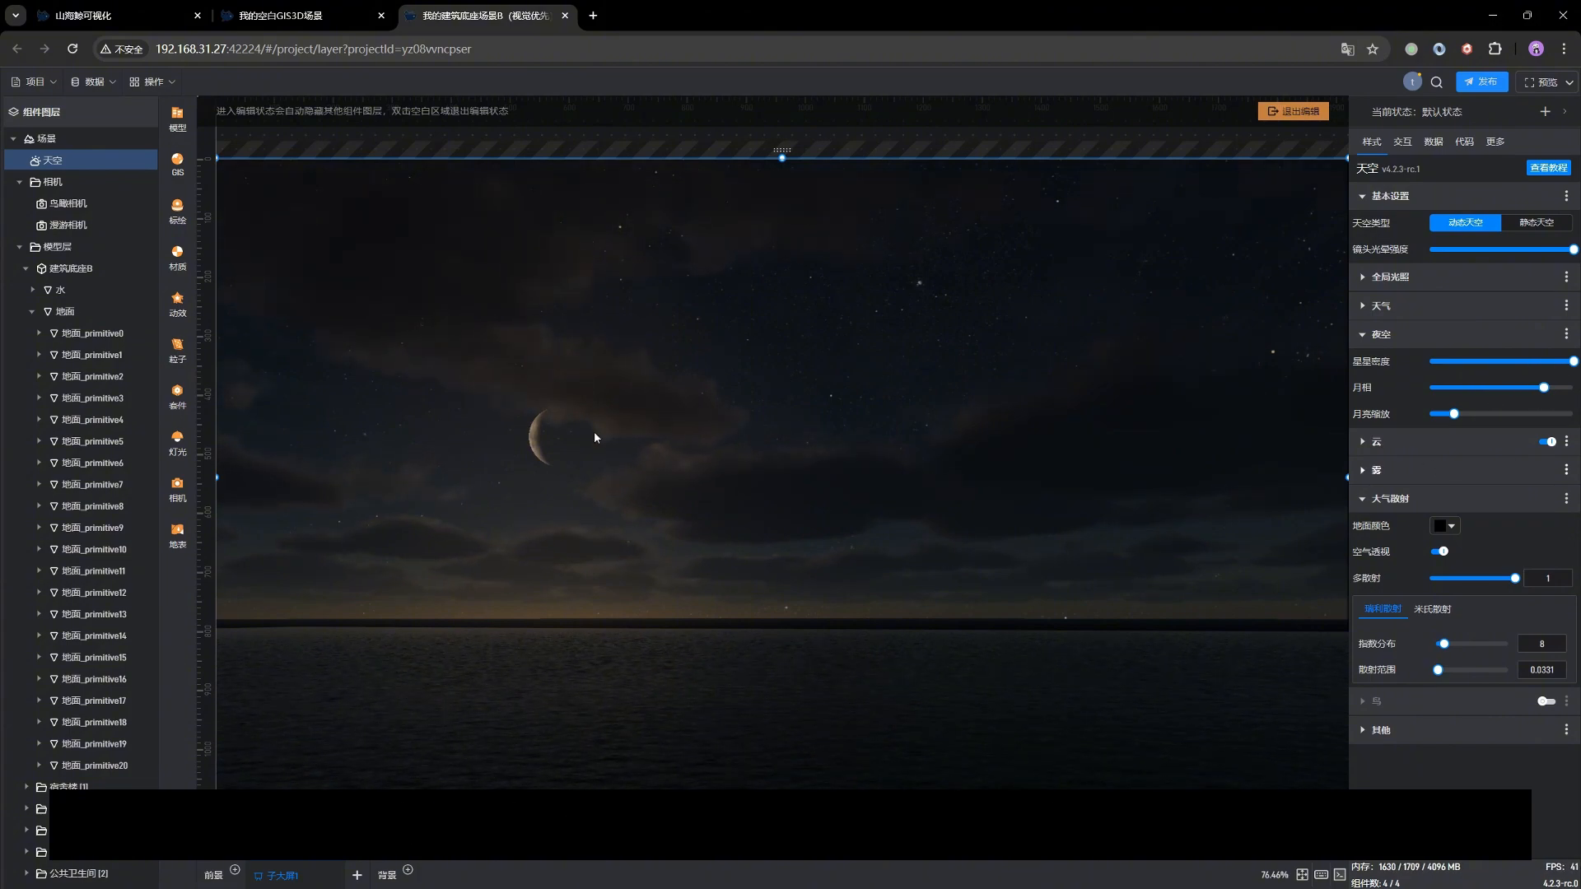
mouse_move(578, 529)
left_mouse_down()
mouse_move(562, 519)
mouse_move(555, 543)
left_mouse_up()
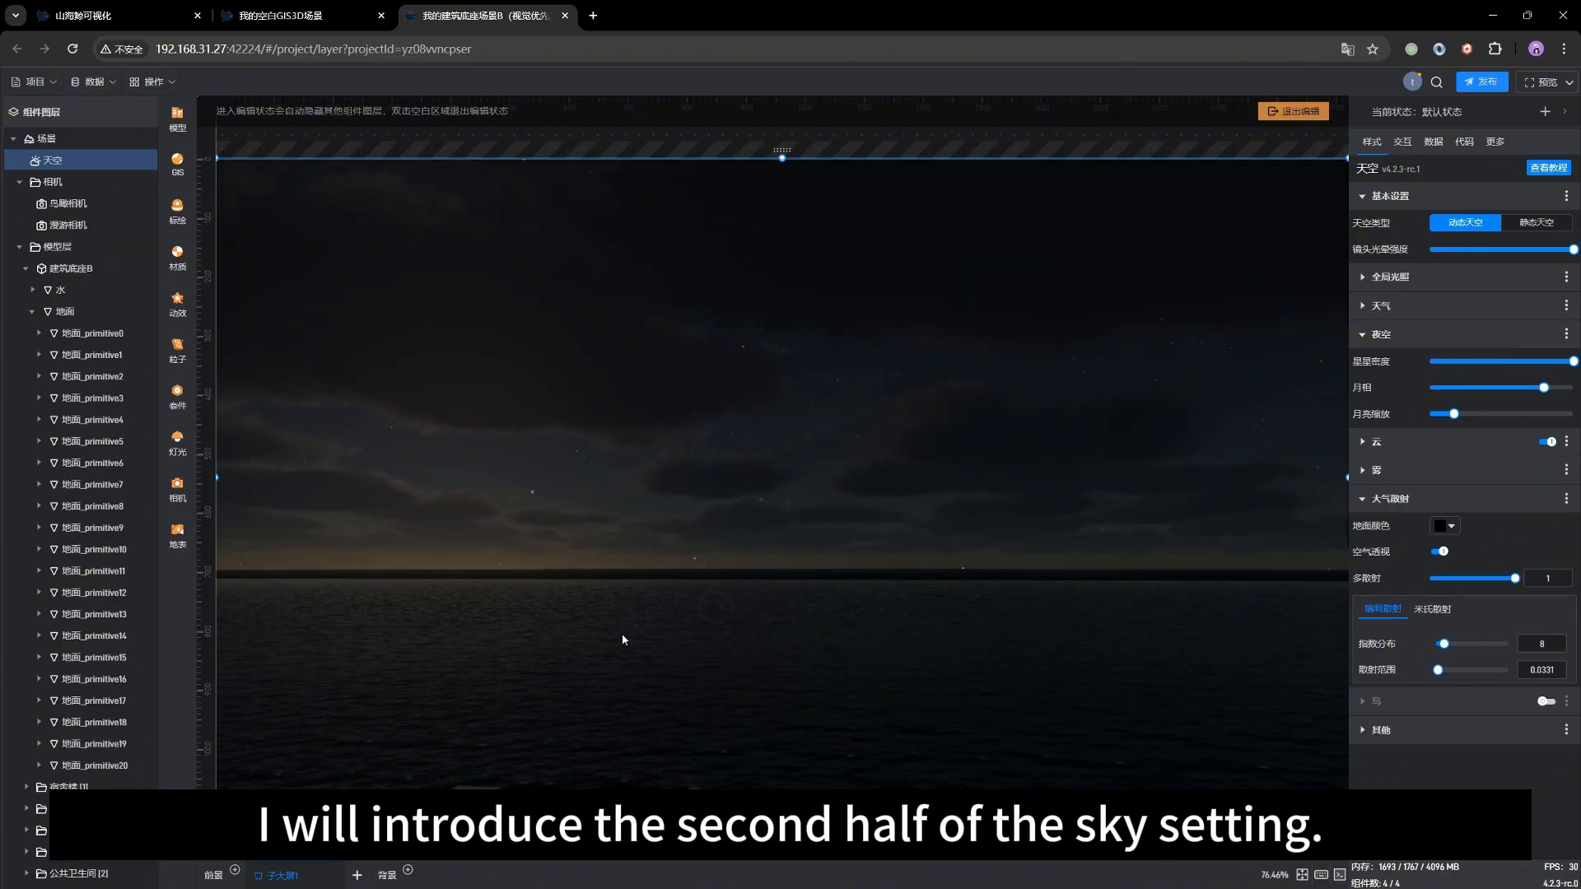
left_click_drag(623, 640, 614, 617)
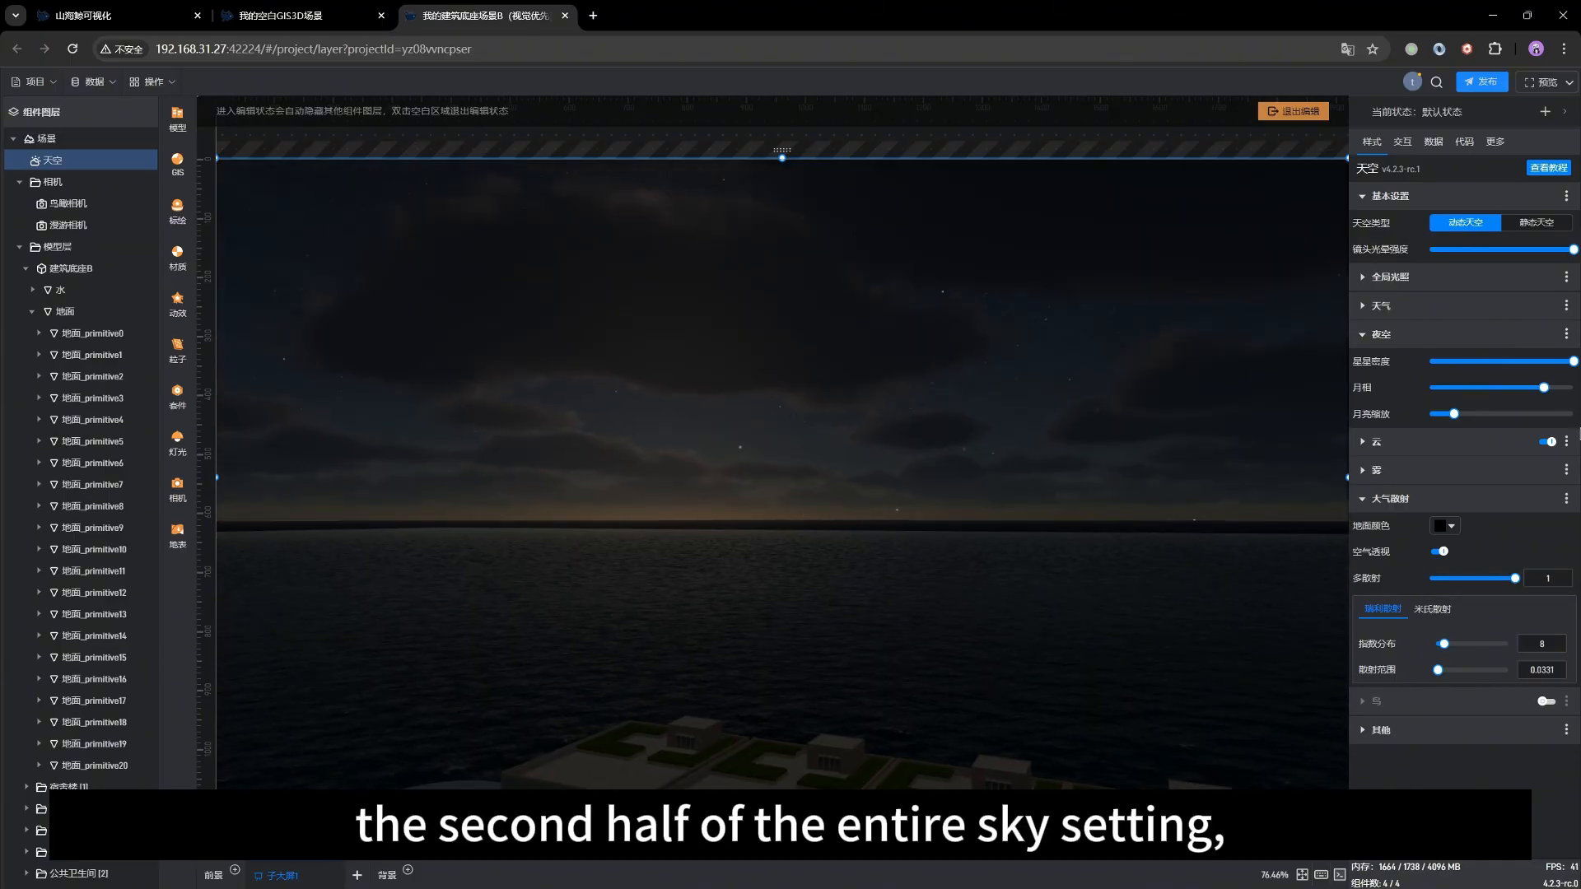